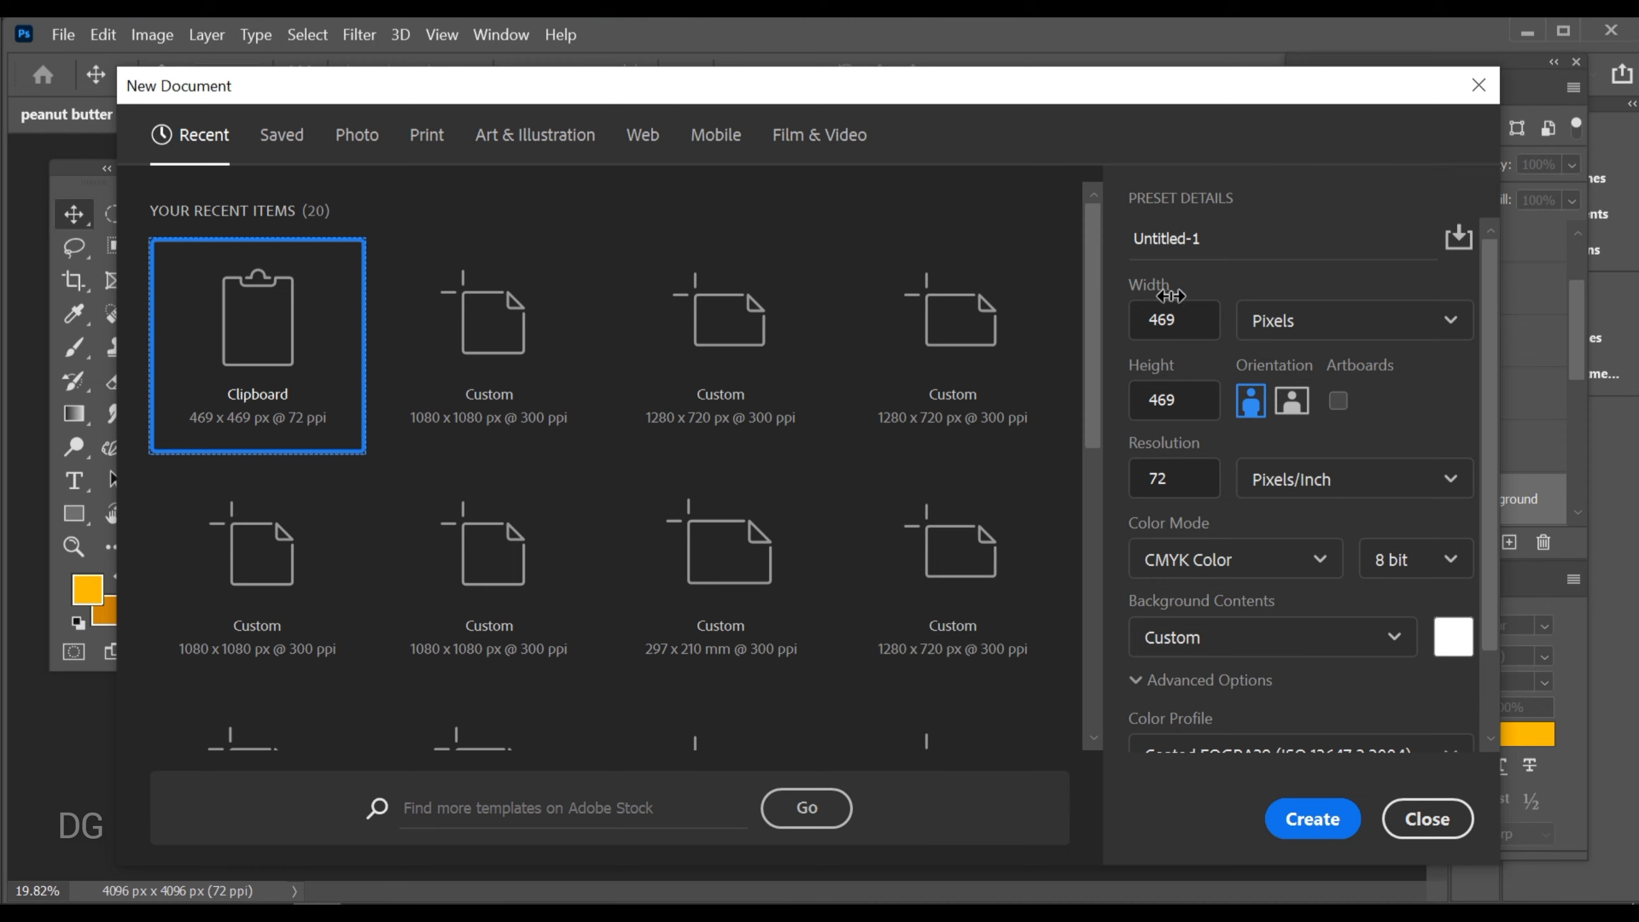
# Create a 1080 x 1080 pixel document named "peanut butter 1" at 300 pixels/inch in 16-bit CMYK Color
pyautogui.click(1260, 238)
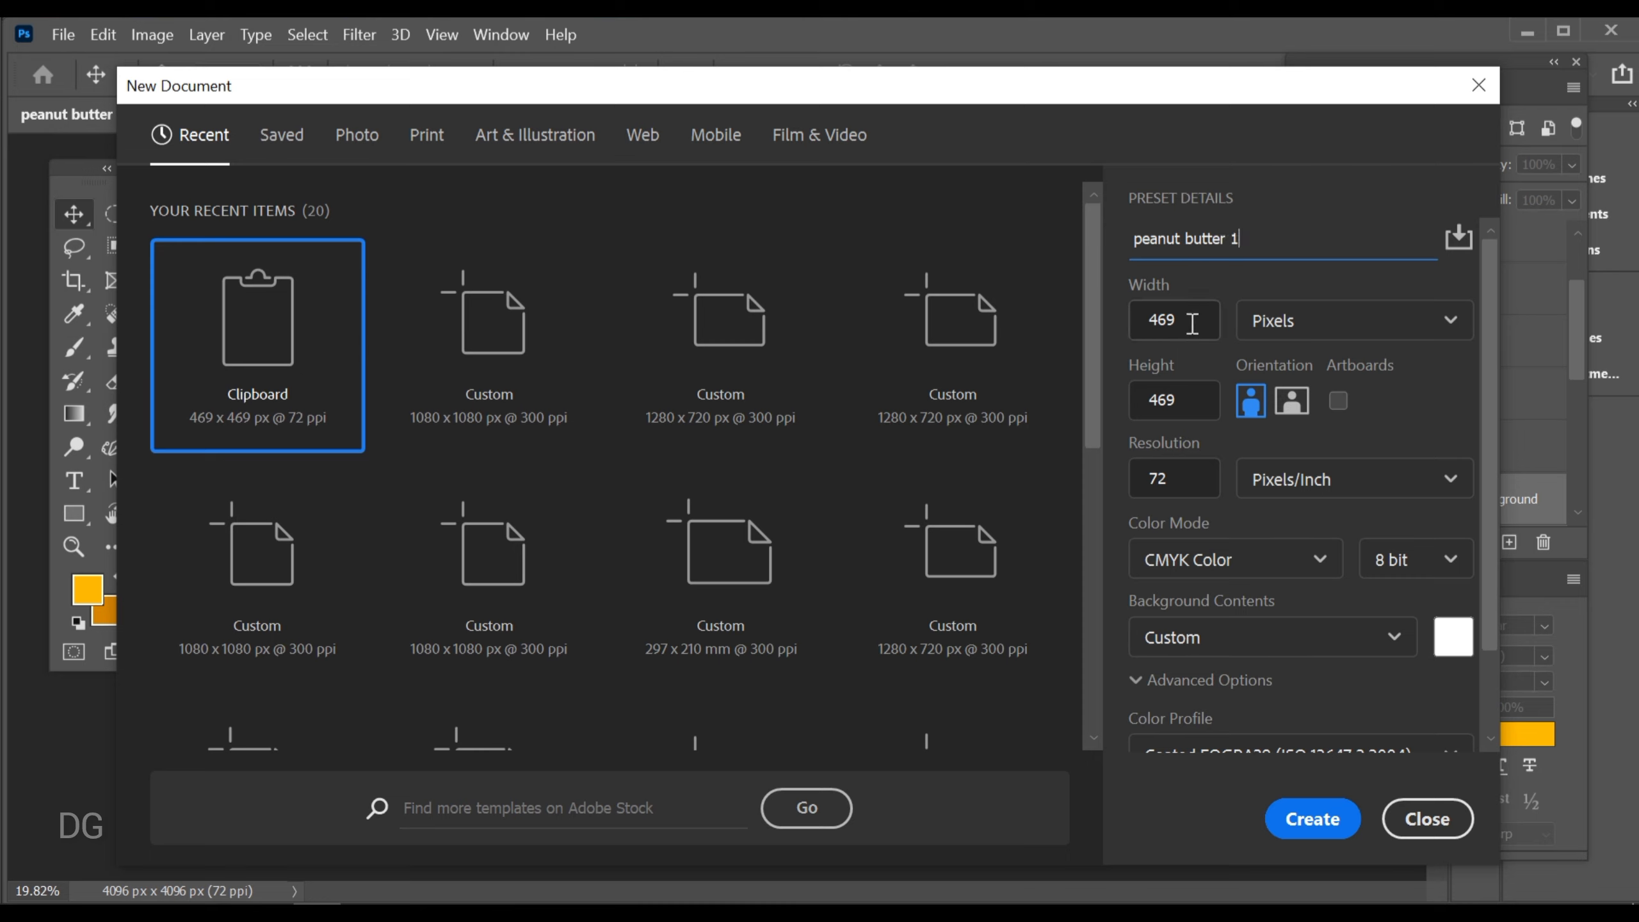
pyautogui.click(1192, 321)
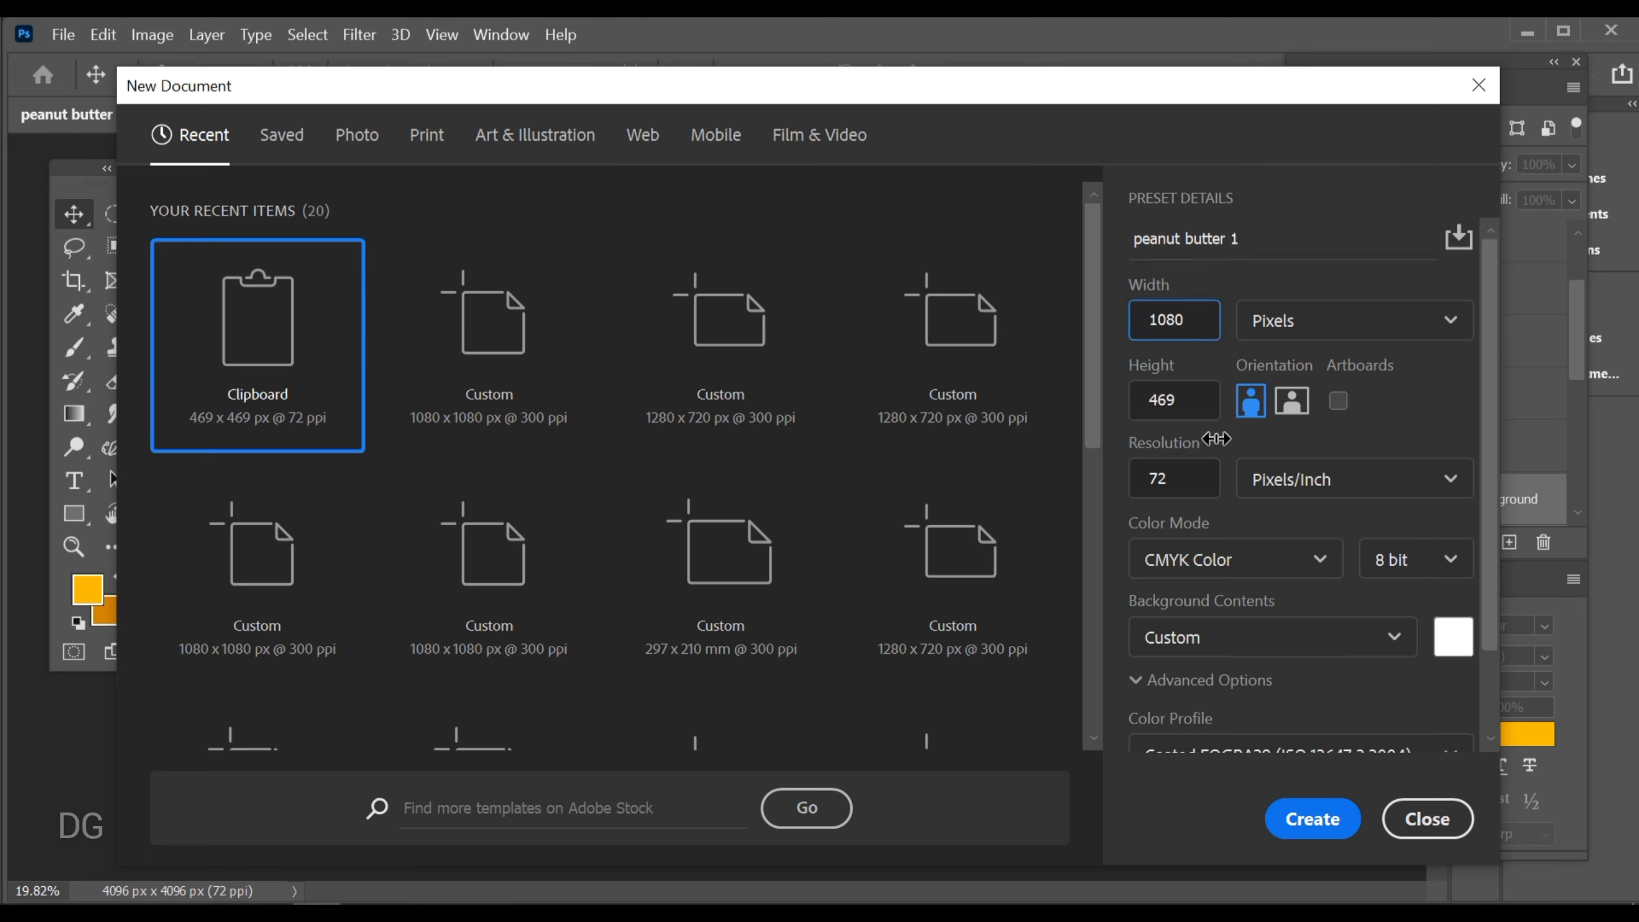
pyautogui.click(1196, 404)
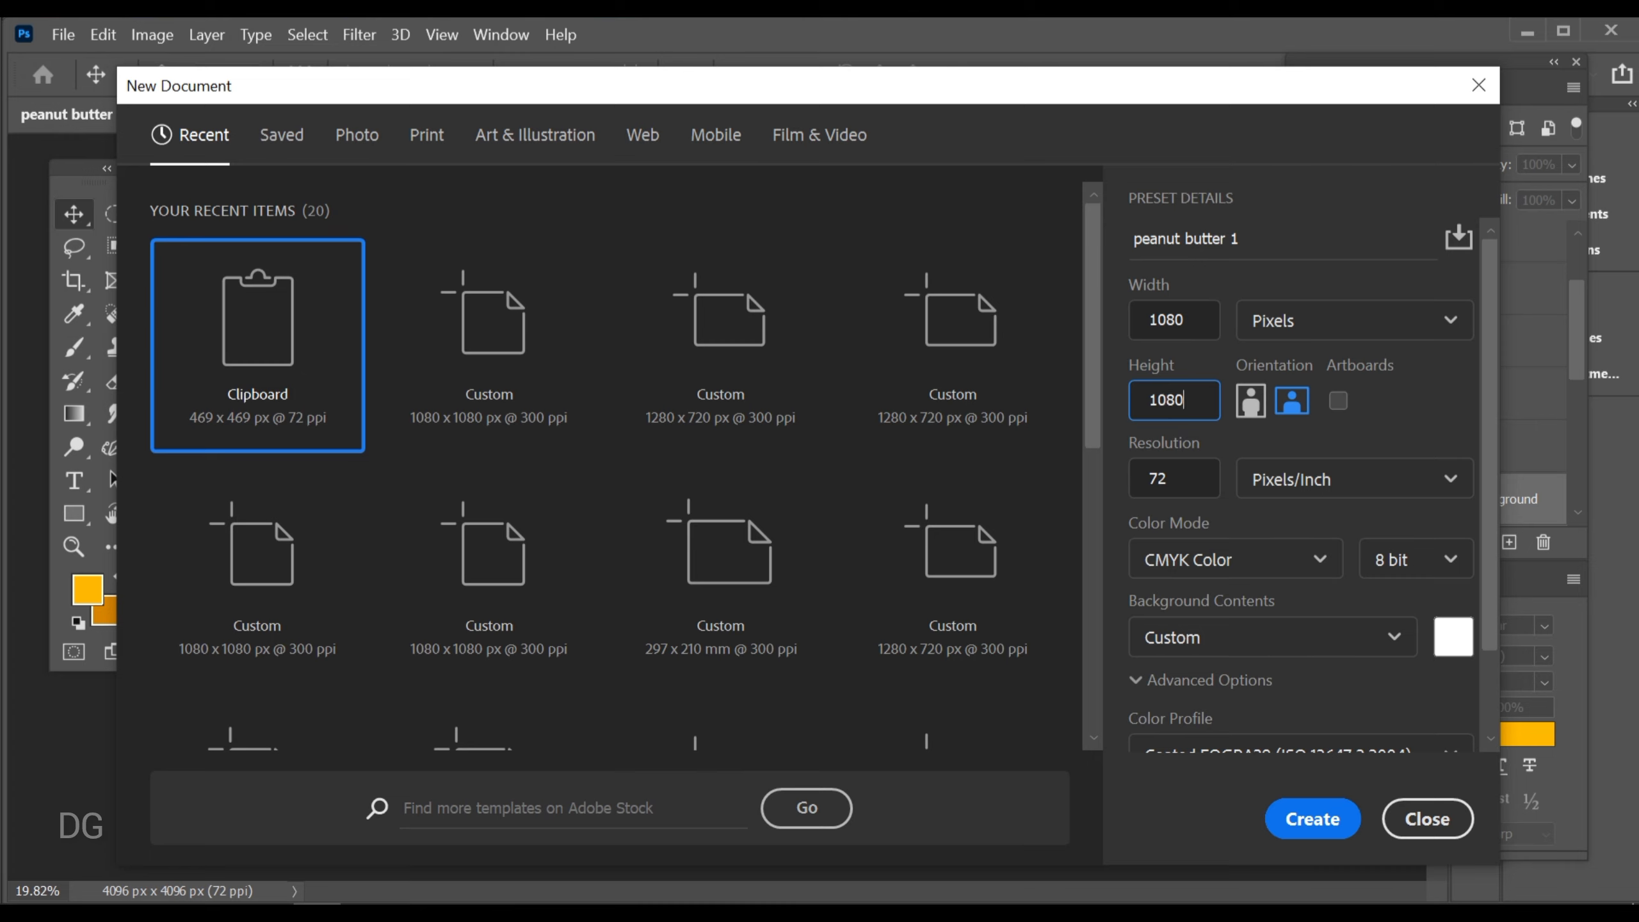
pyautogui.click(1189, 469)
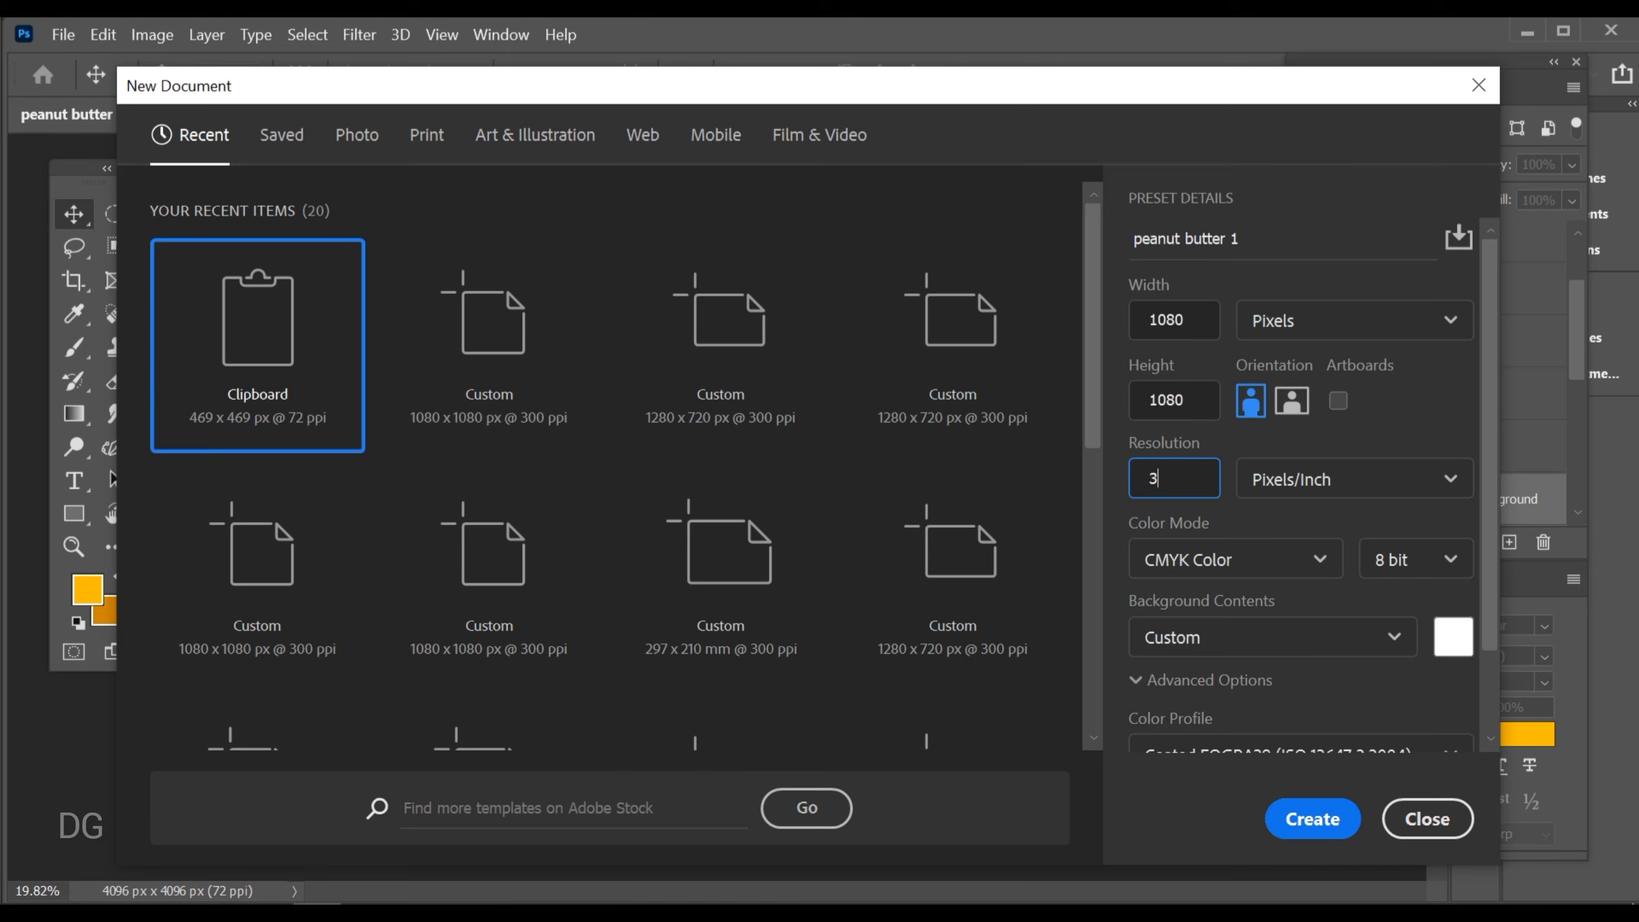
pyautogui.click(1445, 559)
pyautogui.click(1422, 668)
pyautogui.scroll(-2, 1319, 710)
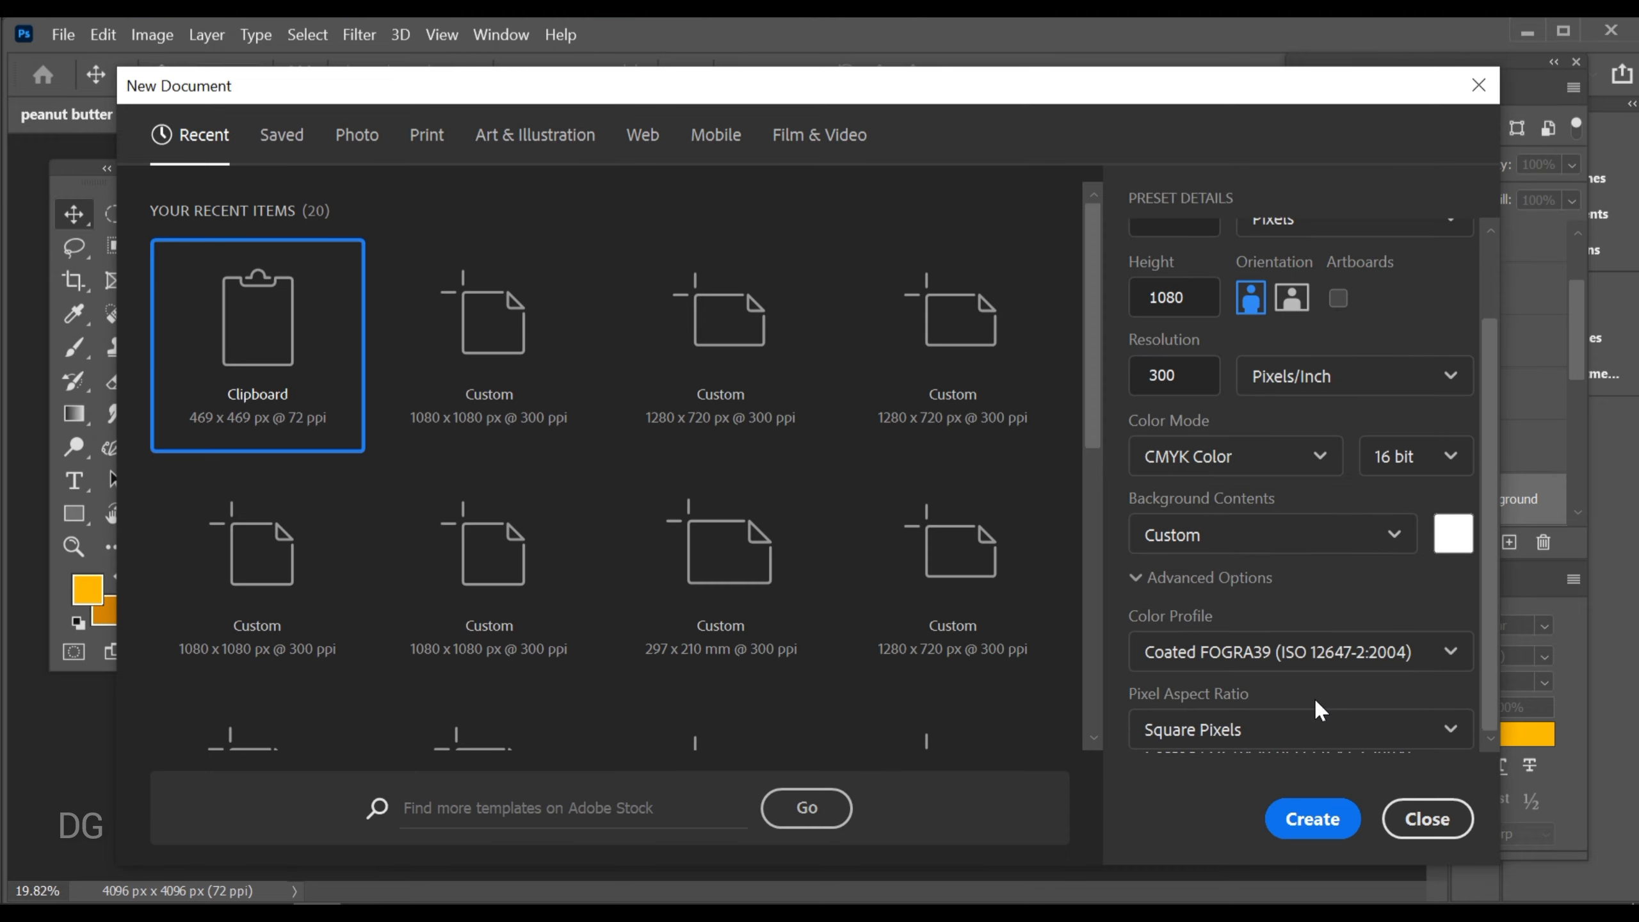
pyautogui.scroll(2, 1319, 707)
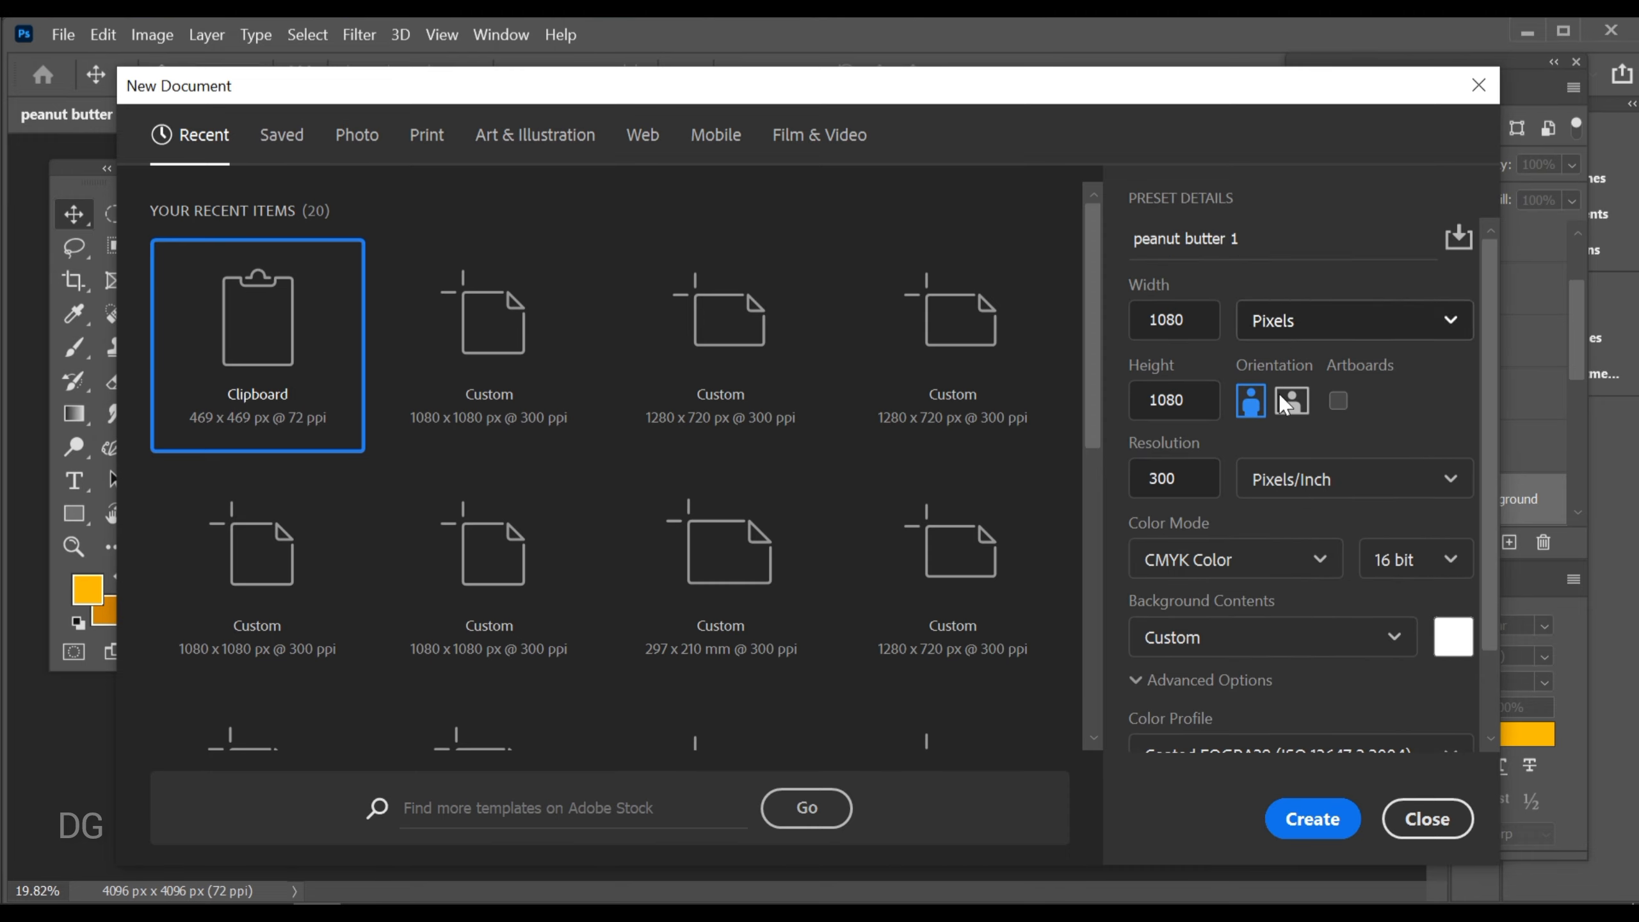
pyautogui.click(1292, 828)
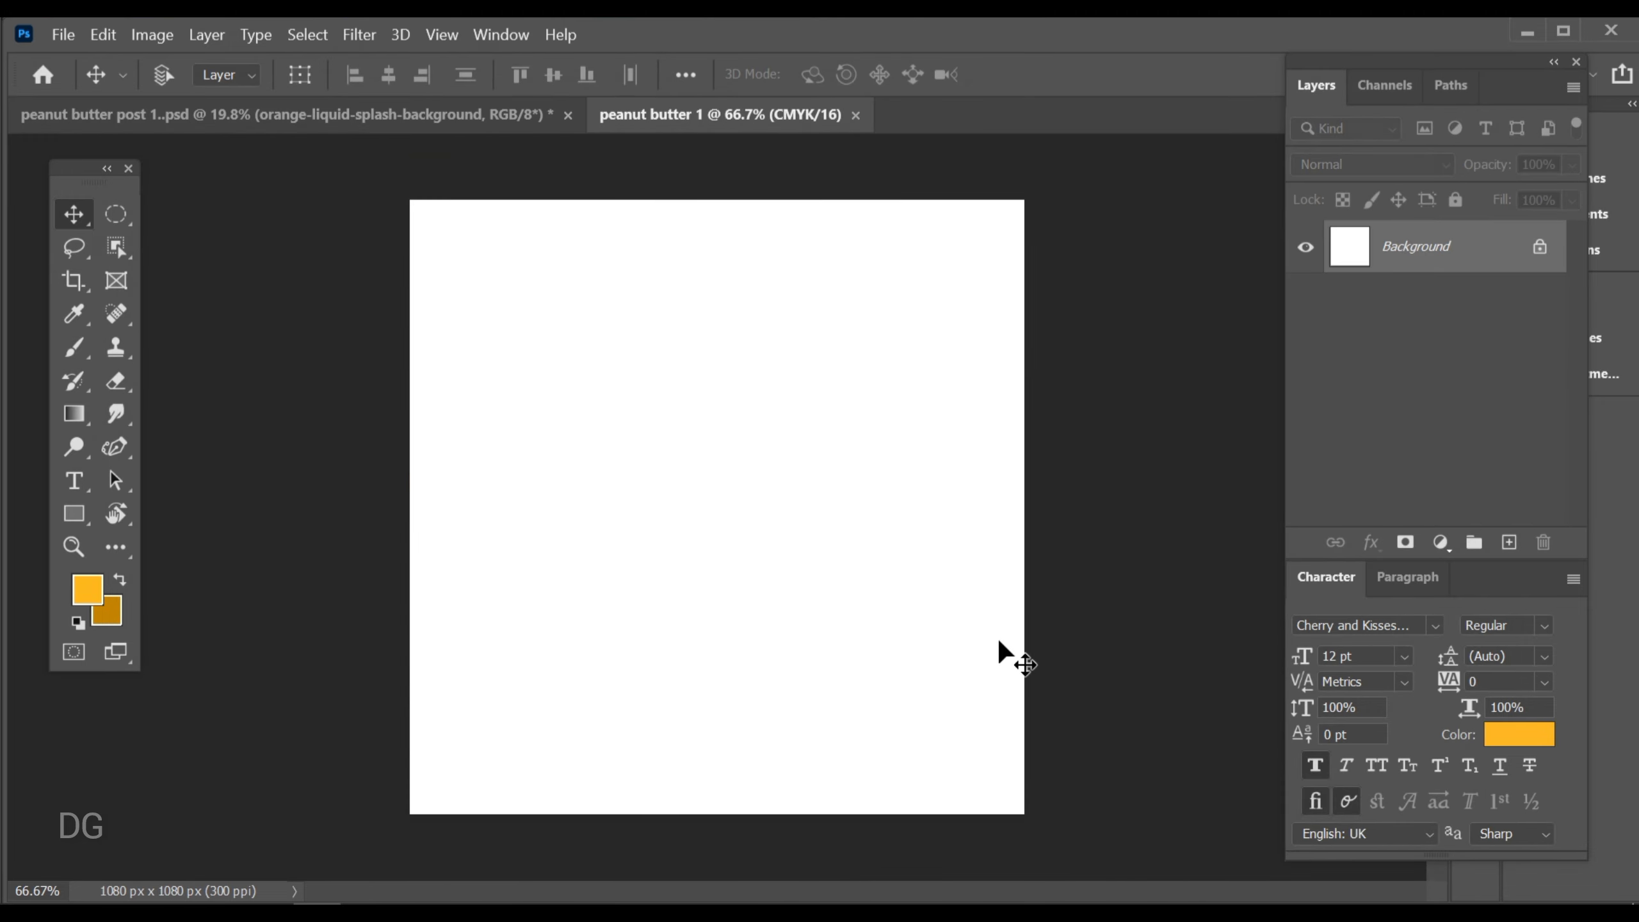
# Add a new layer and fill it with a radial Foreground to Background gradient from light orange at the centre to dark orange
pyautogui.click(1508, 543)
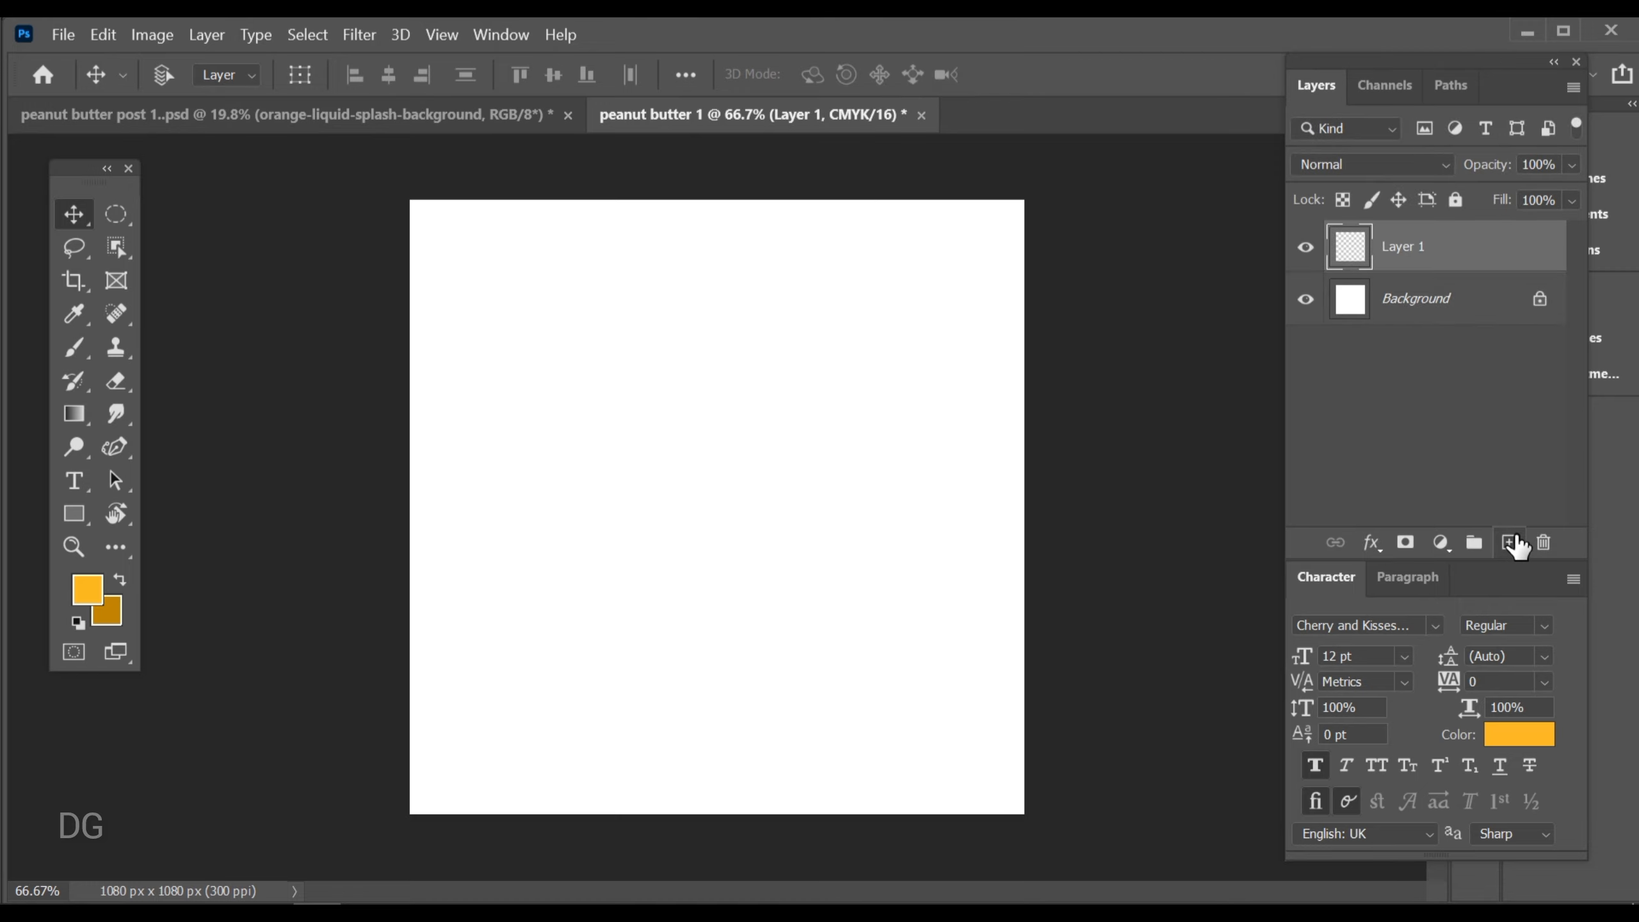
pyautogui.click(75, 419)
pyautogui.scroll(-2, 688, 579)
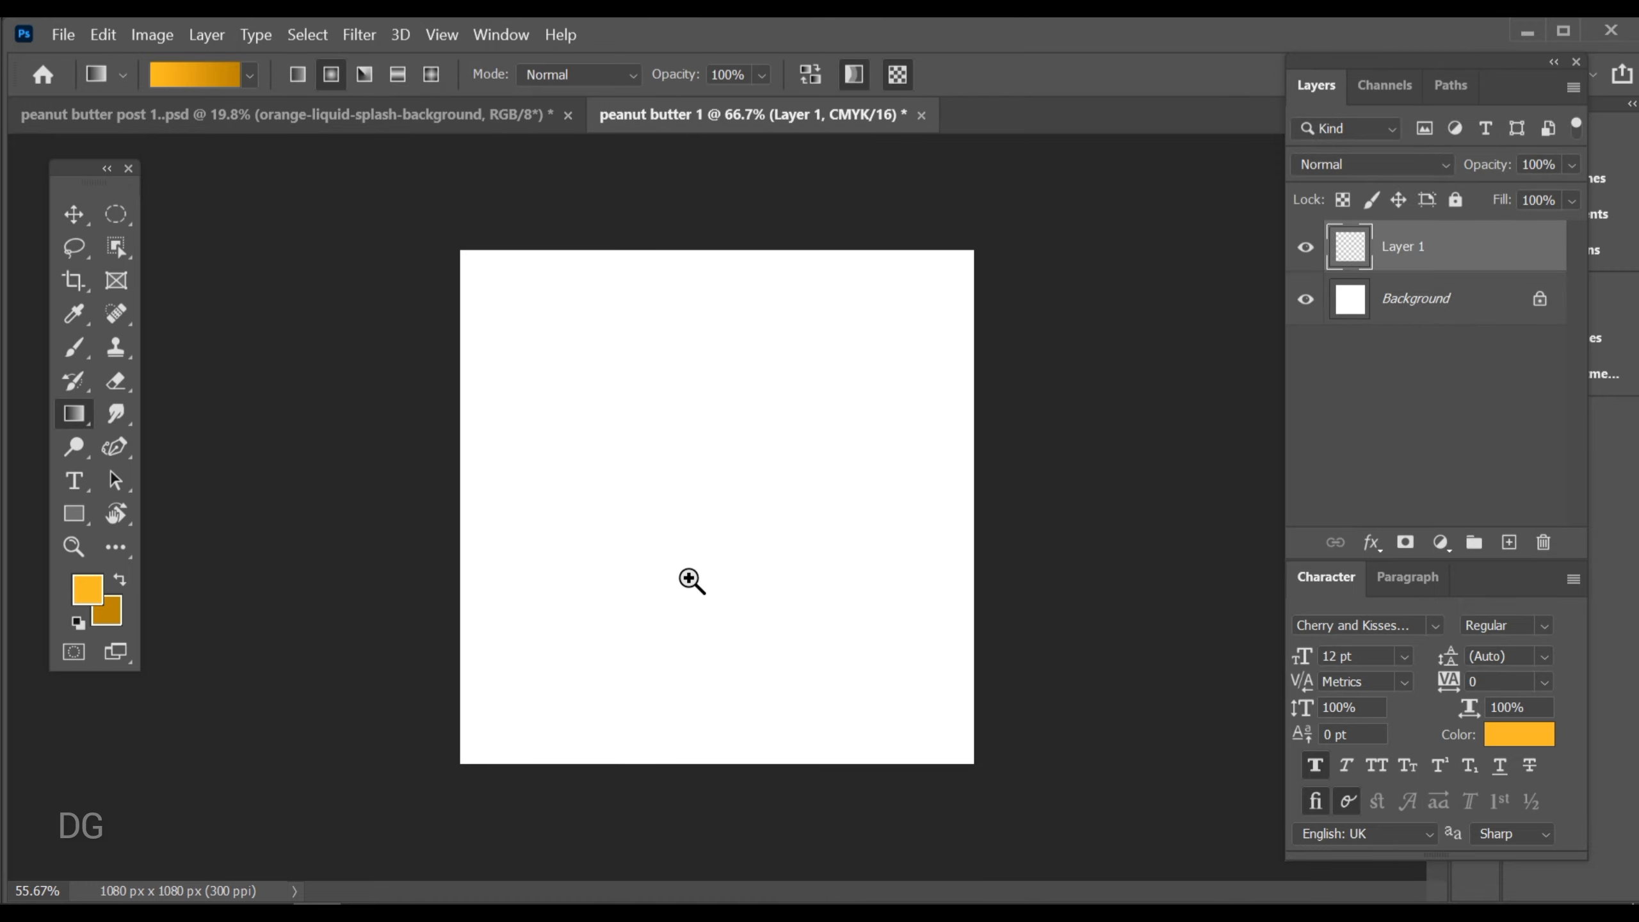
pyautogui.click(182, 79)
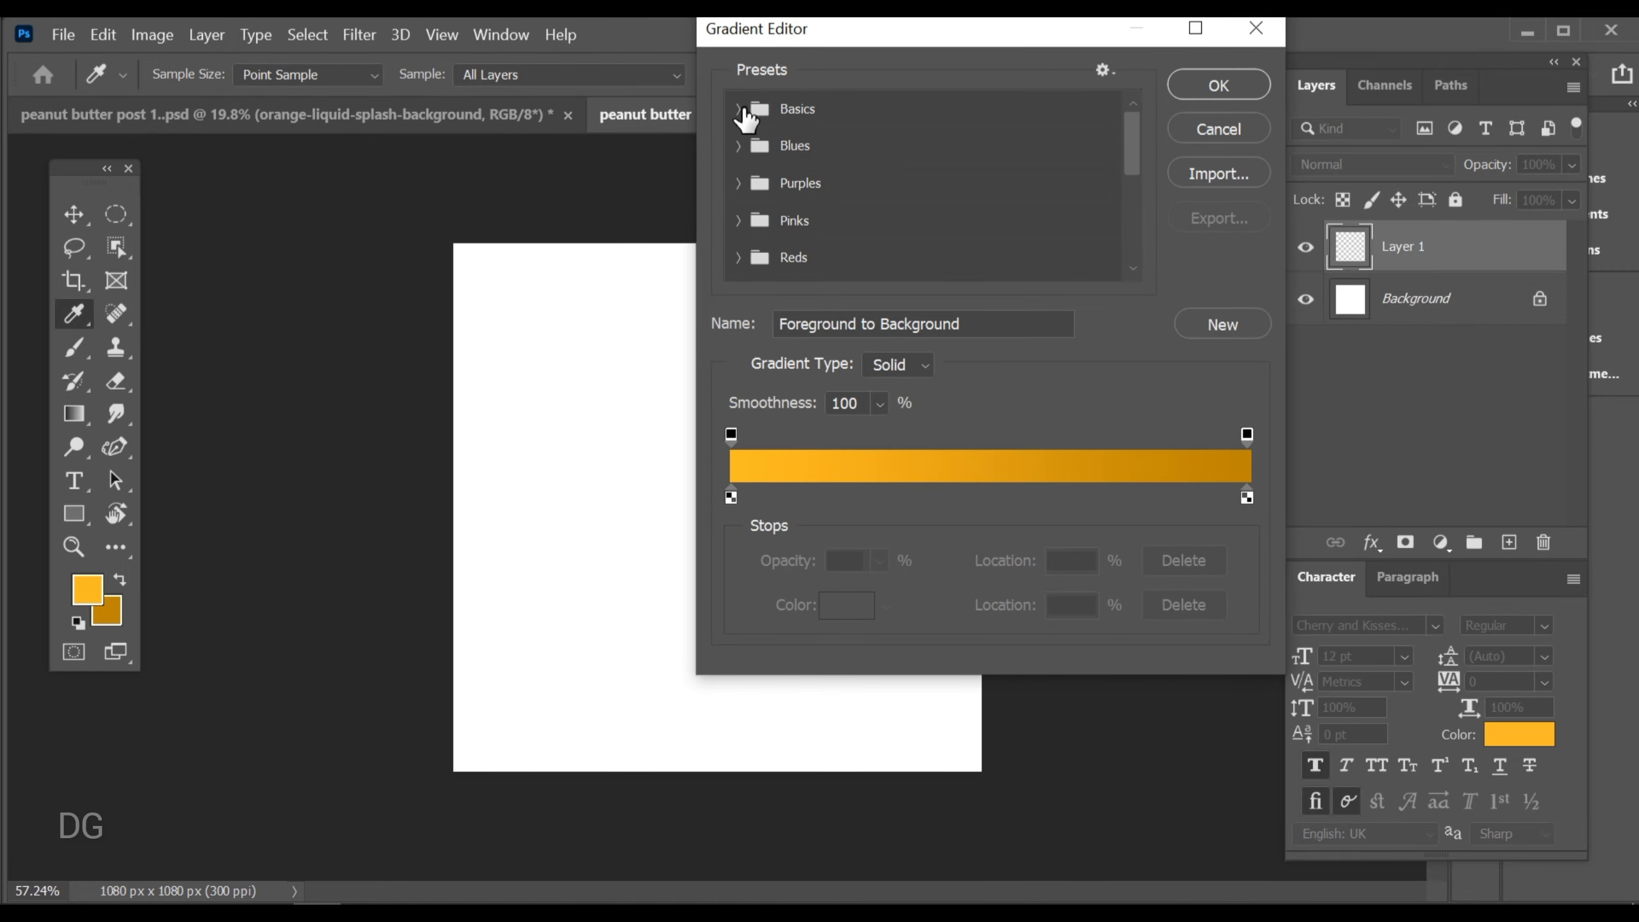
pyautogui.click(740, 109)
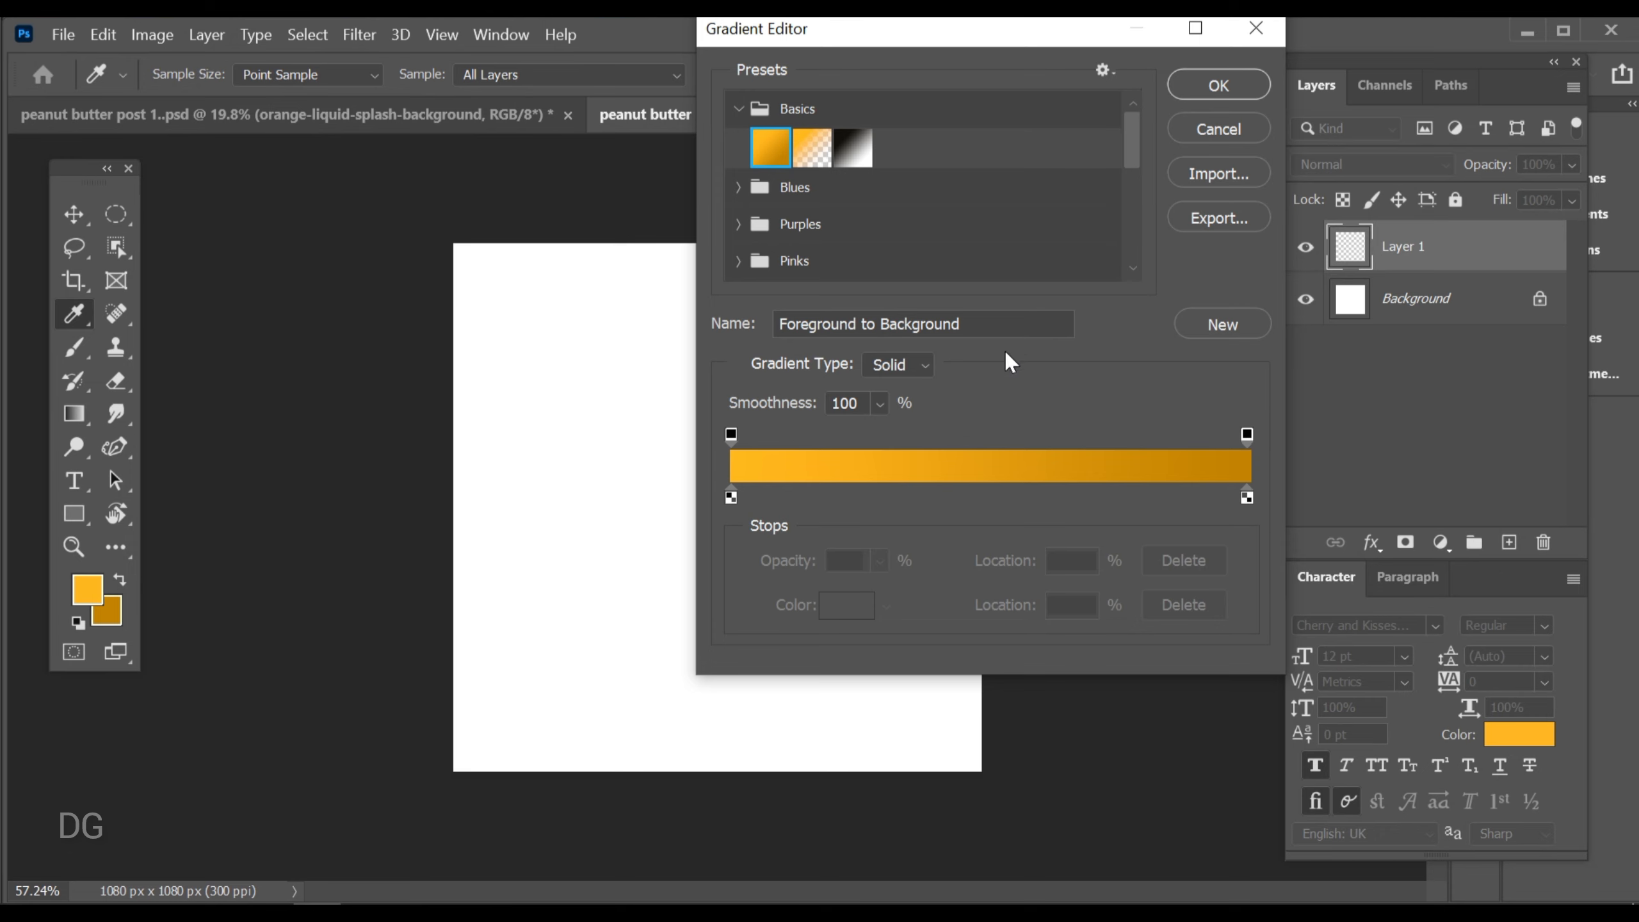
pyautogui.click(1211, 90)
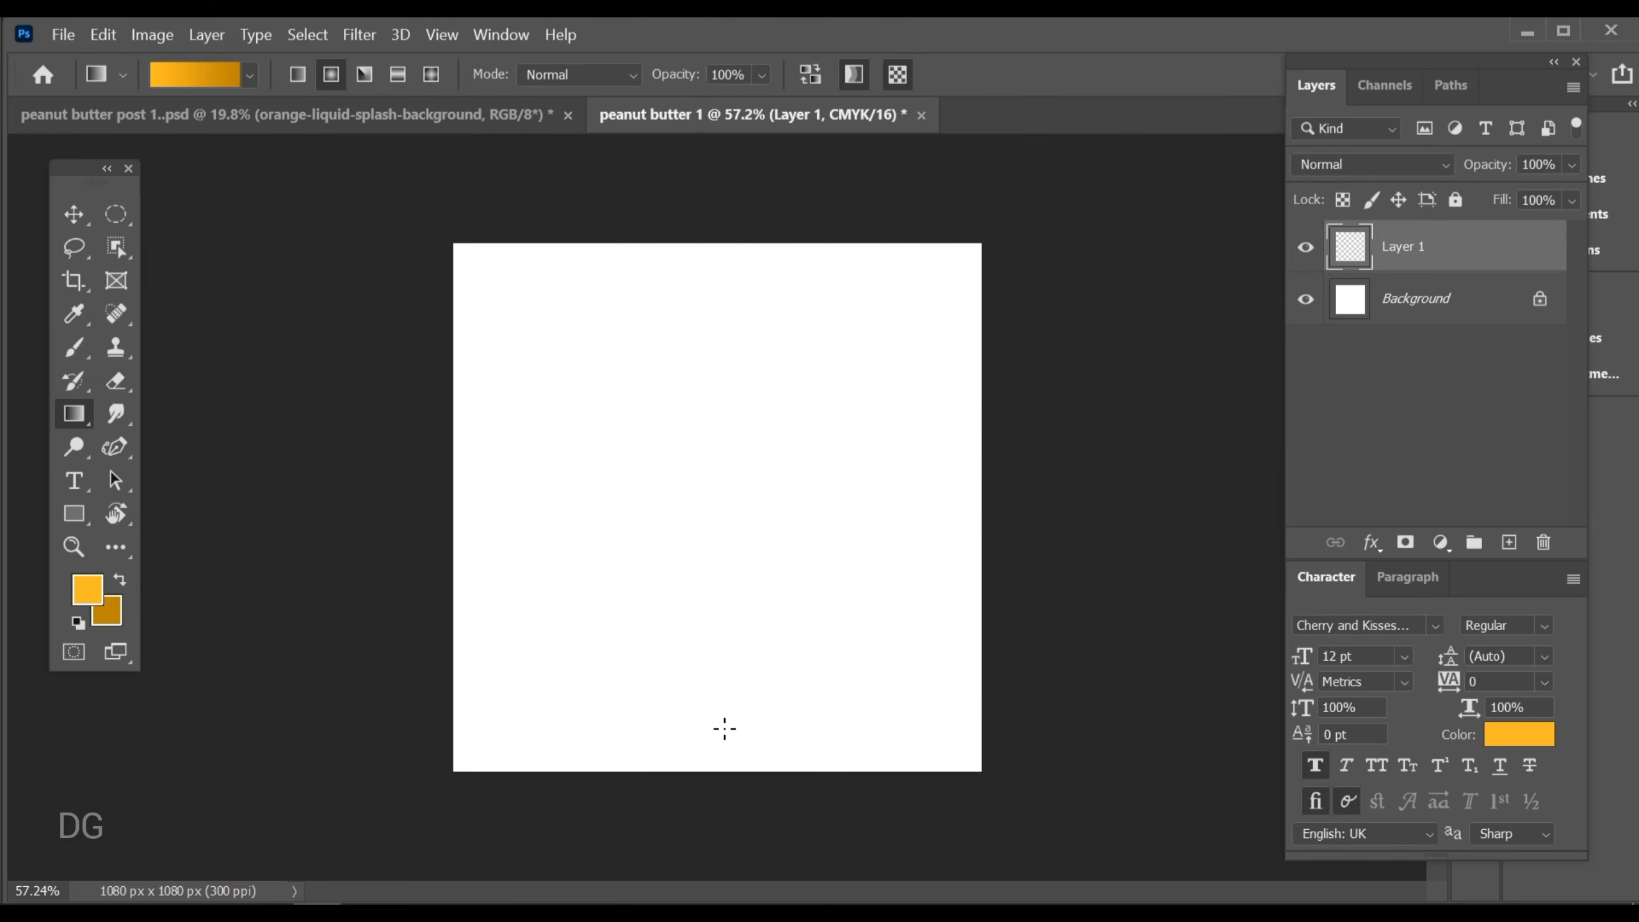
pyautogui.moveTo(700, 504); pyautogui.dragTo(743, 639)
pyautogui.moveTo(727, 848); pyautogui.dragTo(728, 847)
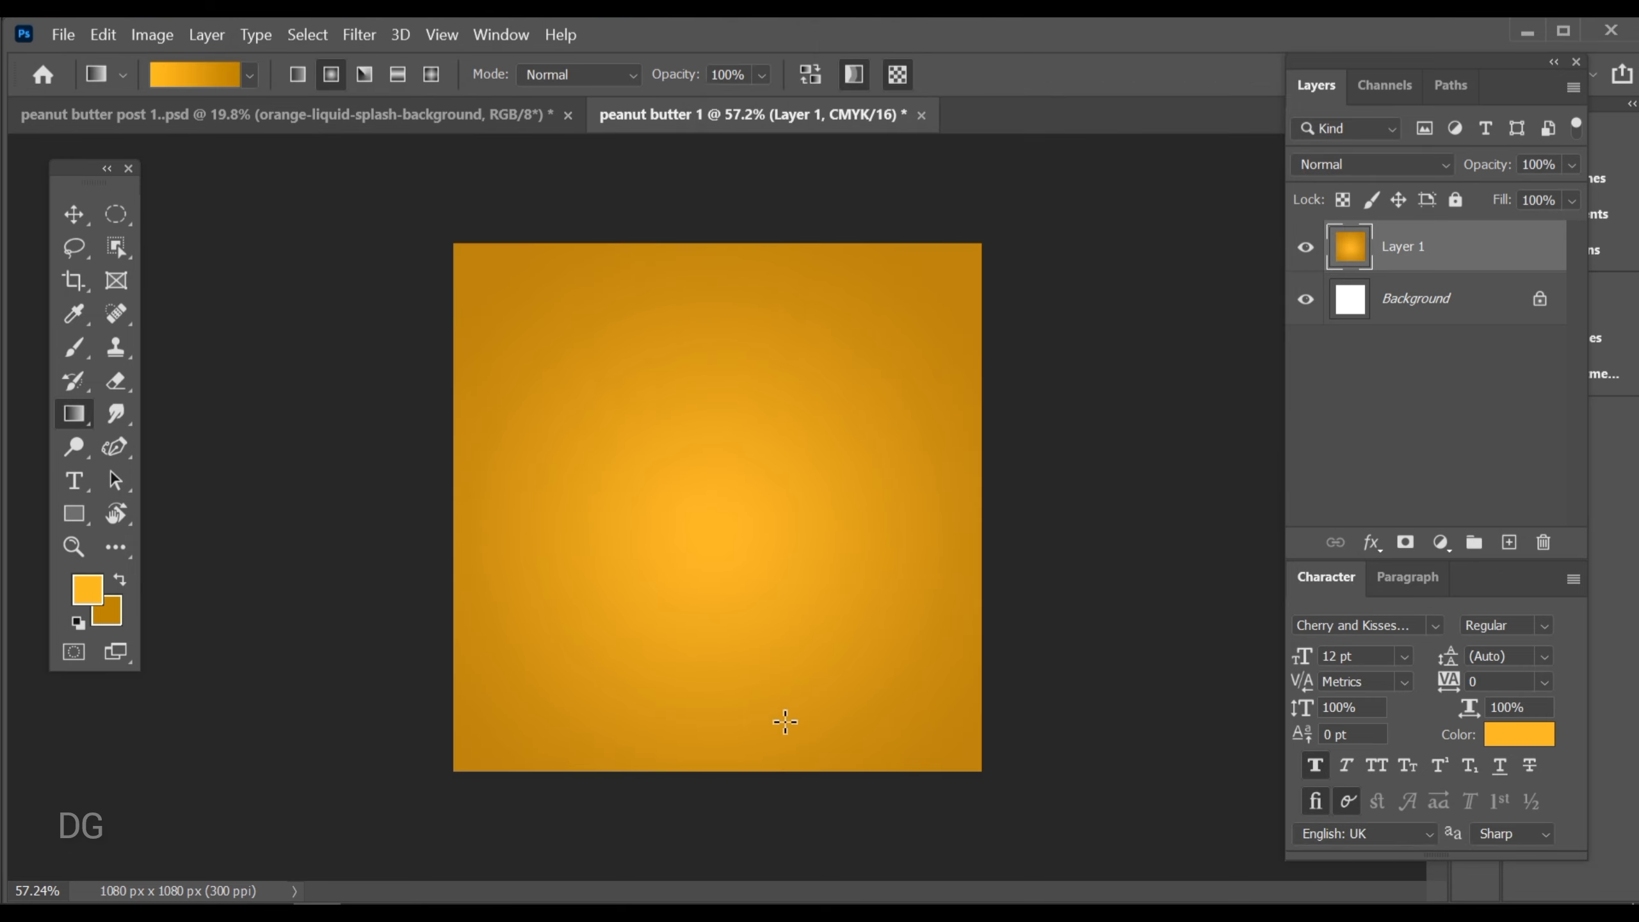
# Copy the teal liquid-splash image from "peanut butter post 1" into "peanut butter 1" and centre it on the canvas
pyautogui.click(74, 214)
pyautogui.click(333, 124)
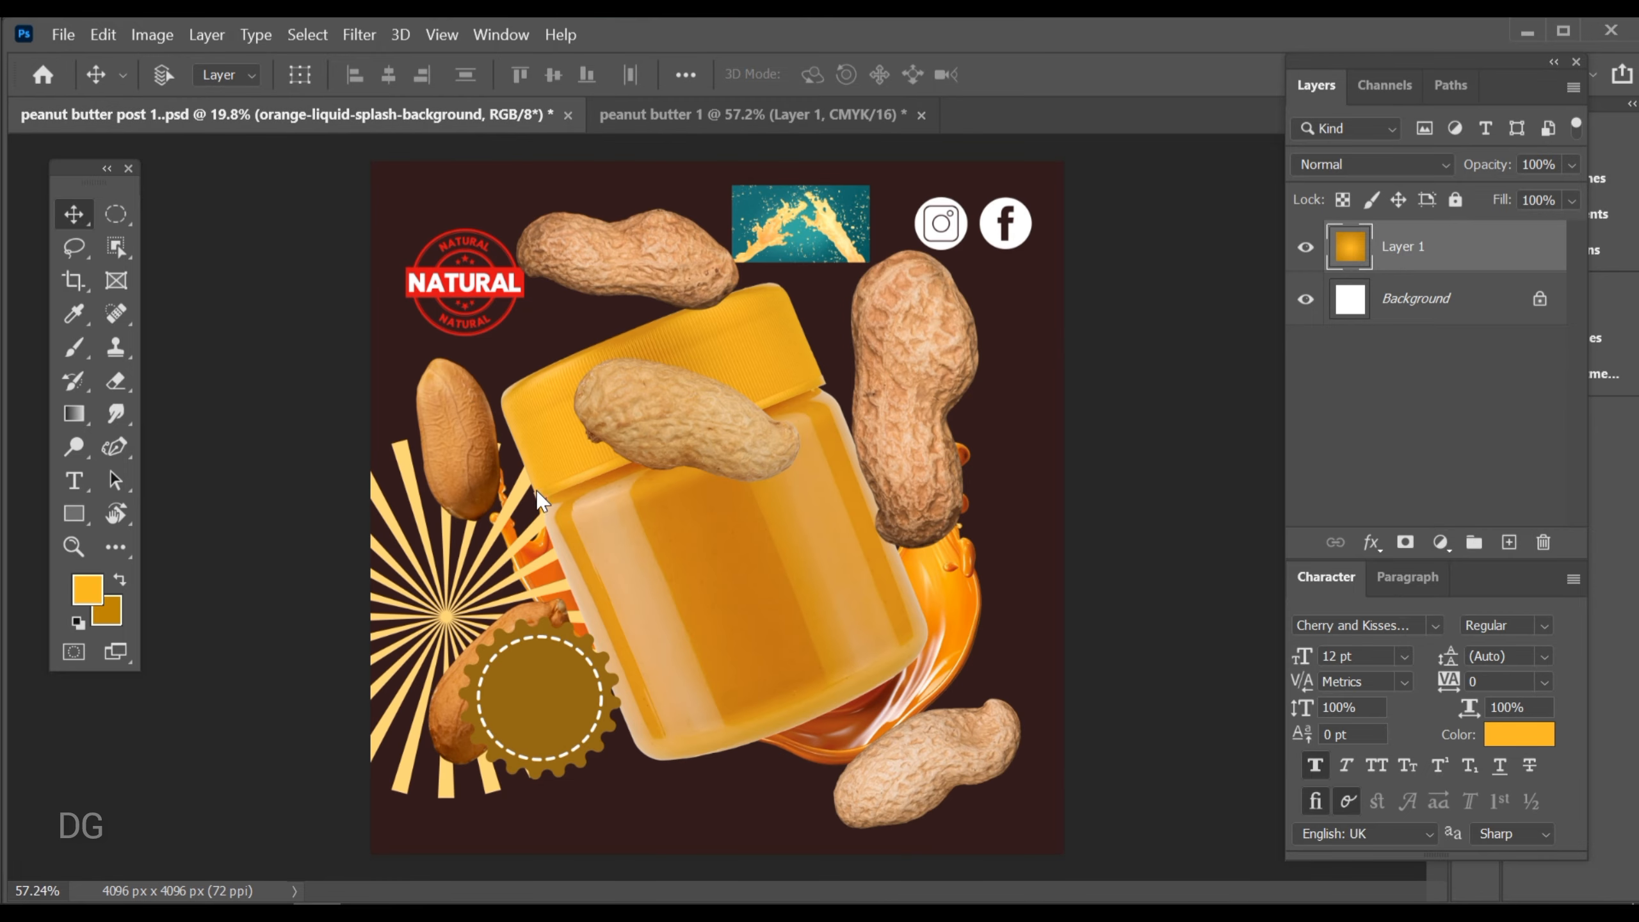
pyautogui.moveTo(824, 225); pyautogui.dragTo(706, 497)
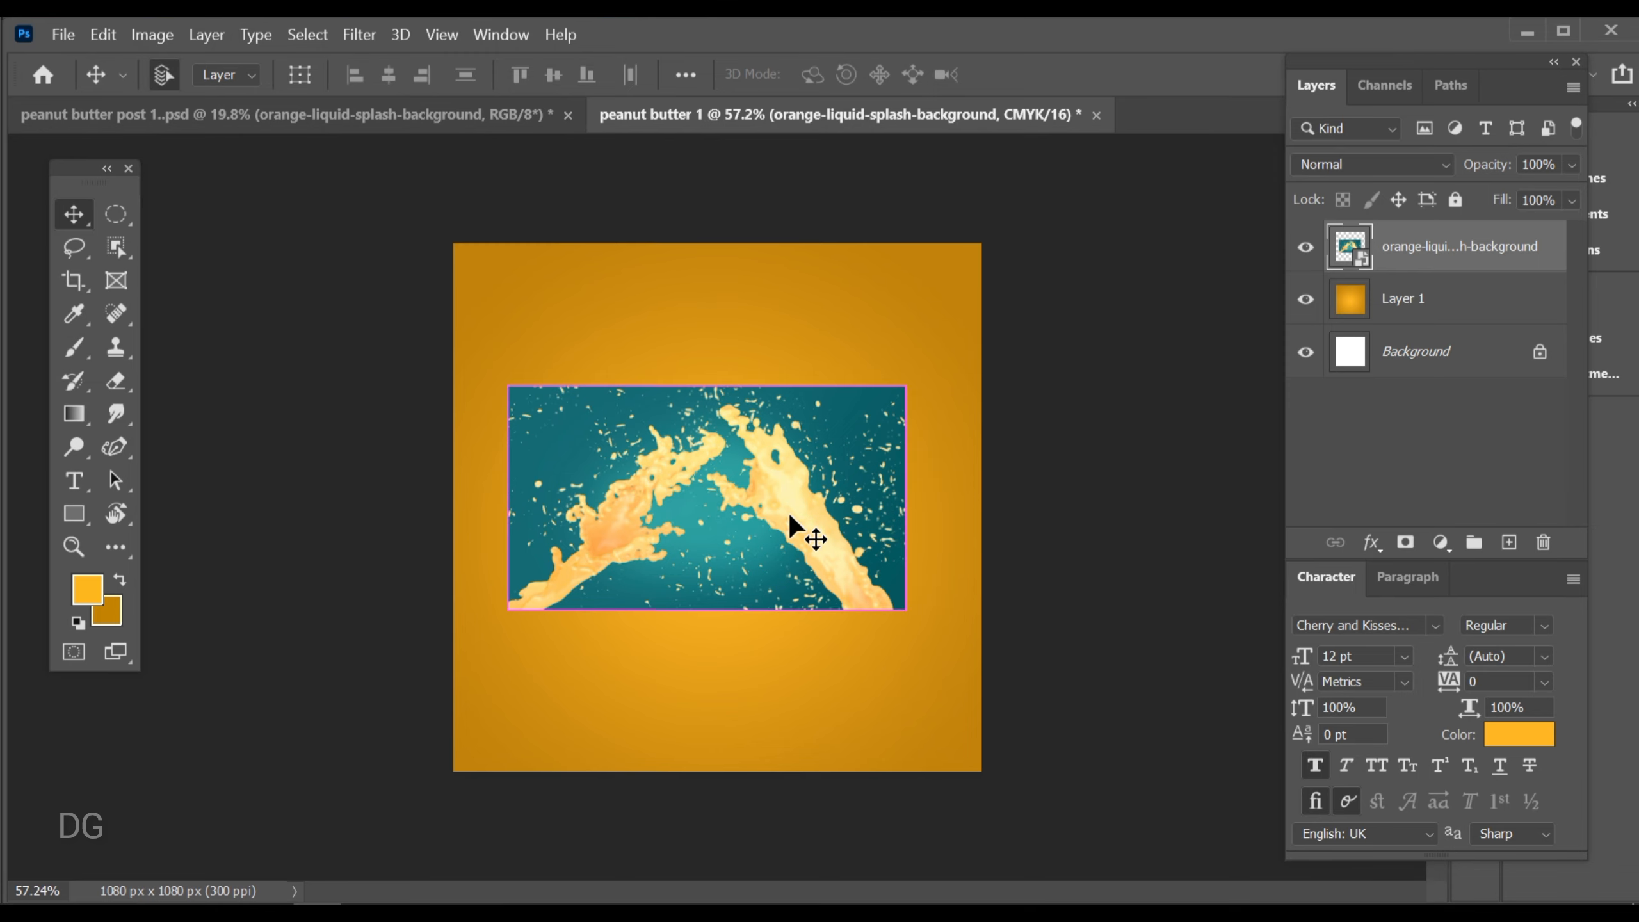
pyautogui.moveTo(716, 502); pyautogui.dragTo(758, 504)
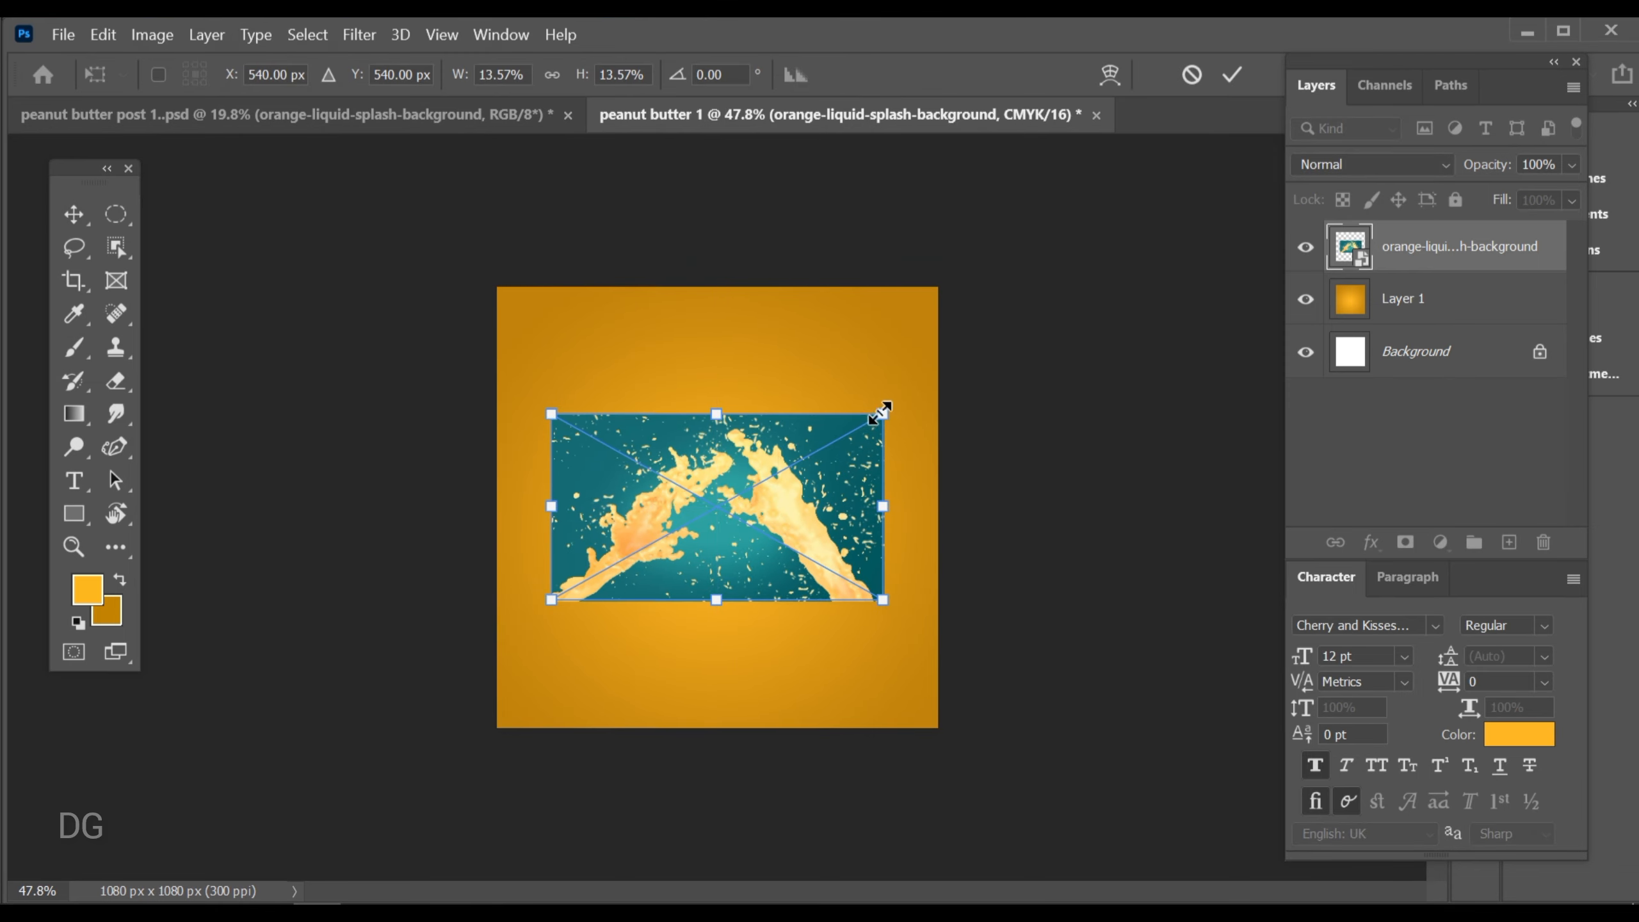
# Scale the liquid-splash image to about 32.58% so it fills the whole canvas
pyautogui.moveTo(883, 413); pyautogui.dragTo(1120, 279)
pyautogui.click(1232, 76)
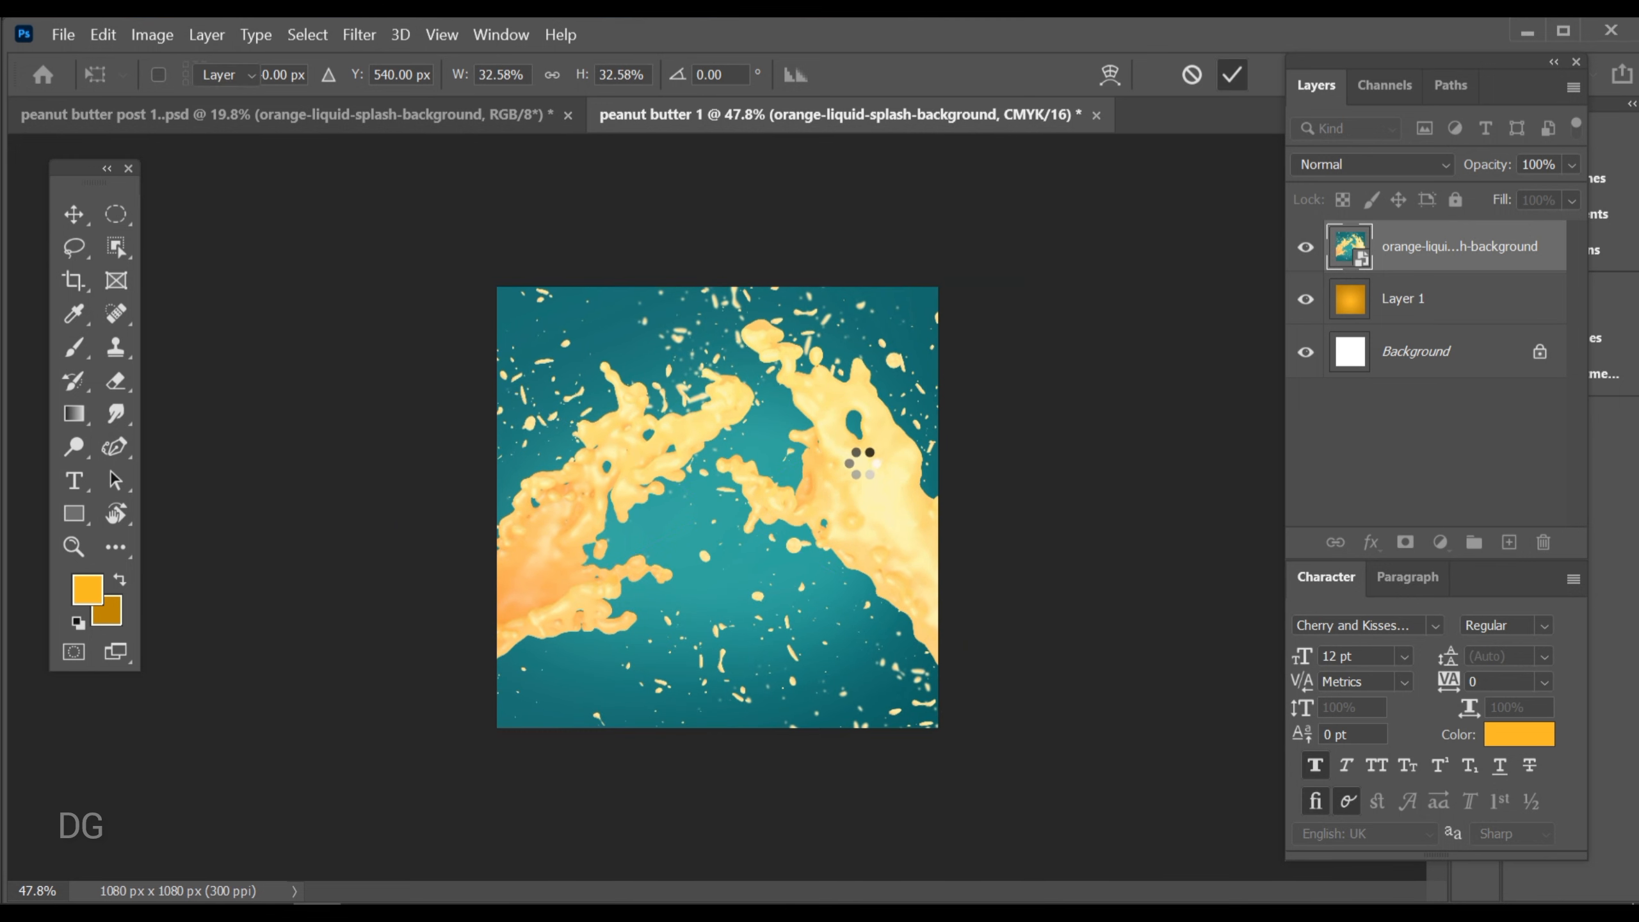
pyautogui.moveTo(855, 474)
pyautogui.mouseDown()
pyautogui.moveTo(798, 487)
pyautogui.moveTo(859, 487)
pyautogui.mouseUp()
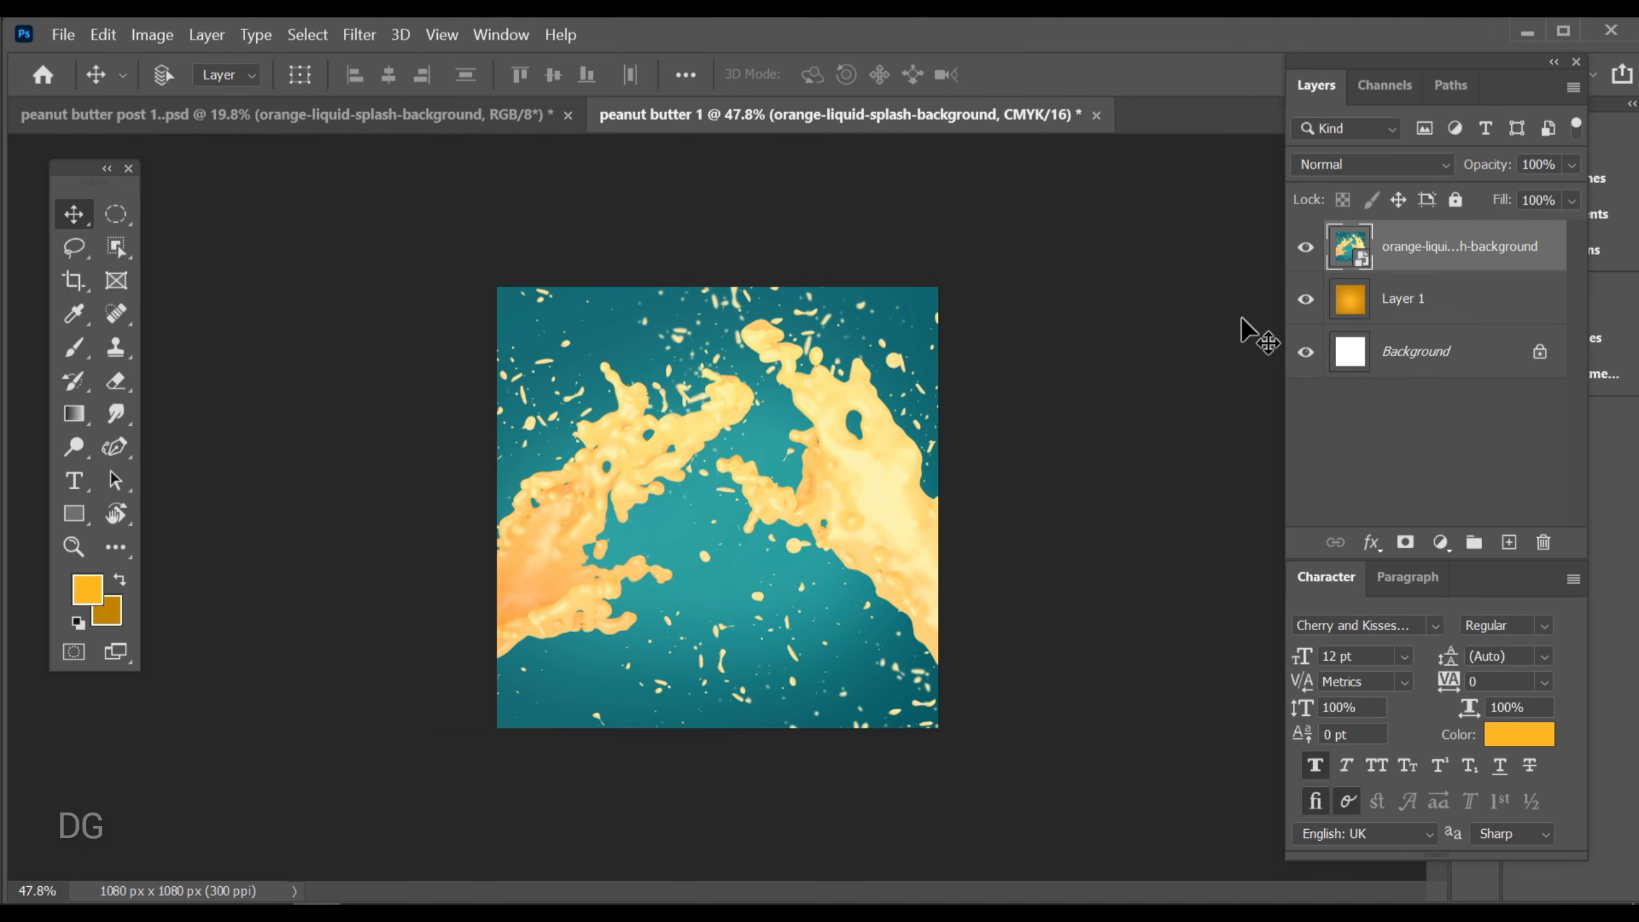
# Set the liquid-splash layer's blend mode to Overlay
pyautogui.click(1421, 166)
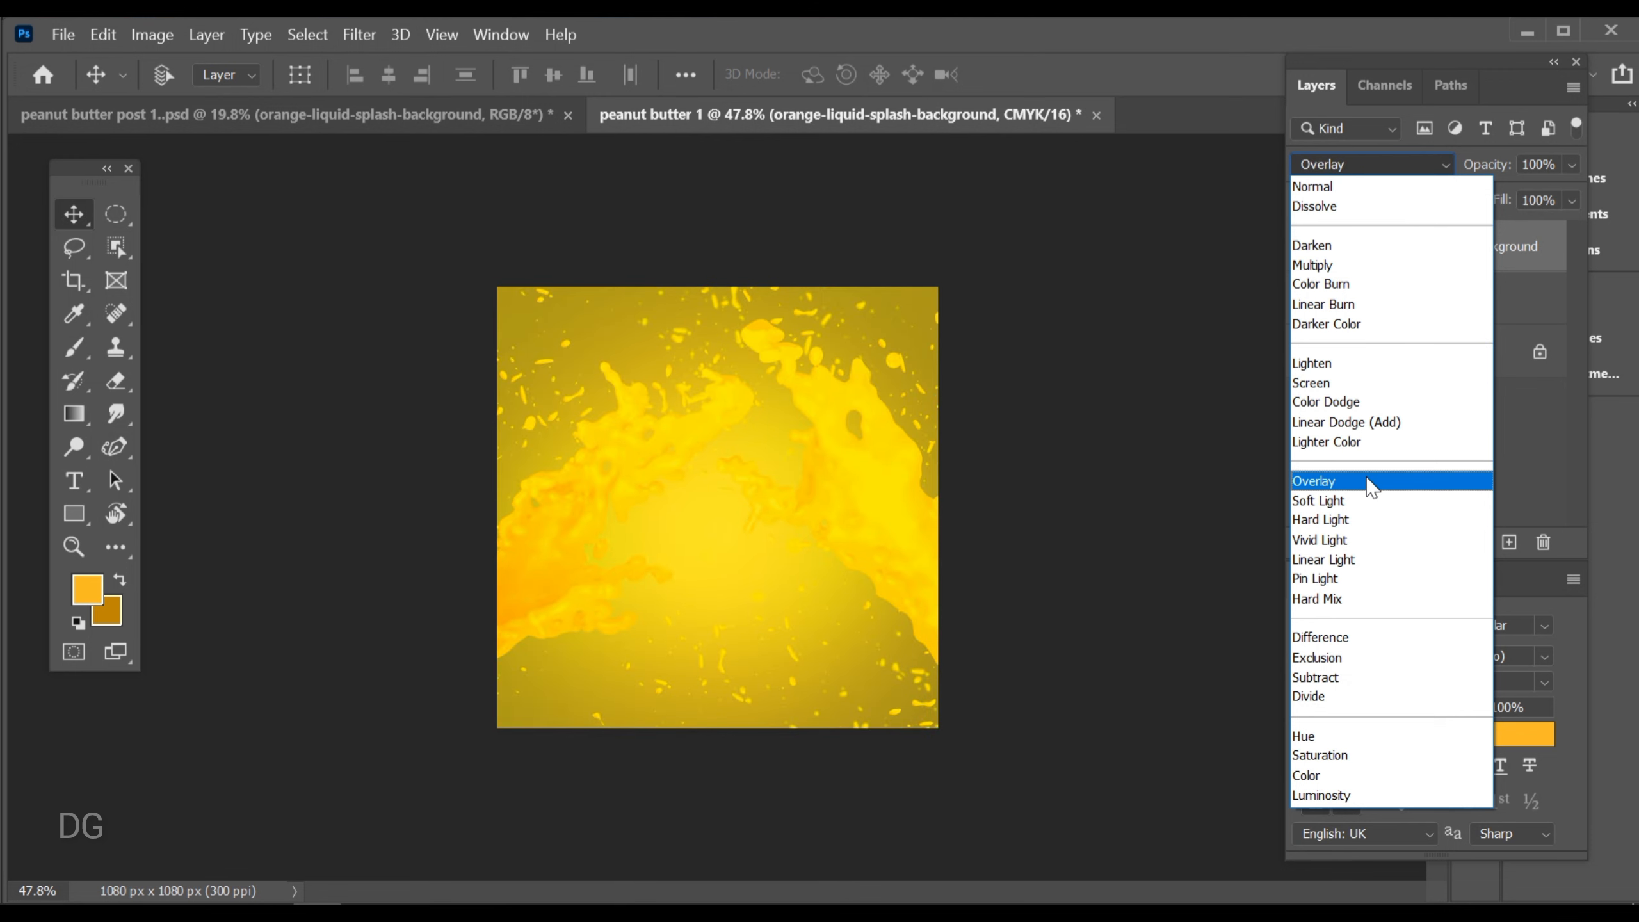
pyautogui.click(1367, 480)
pyautogui.scroll(4, 837, 531)
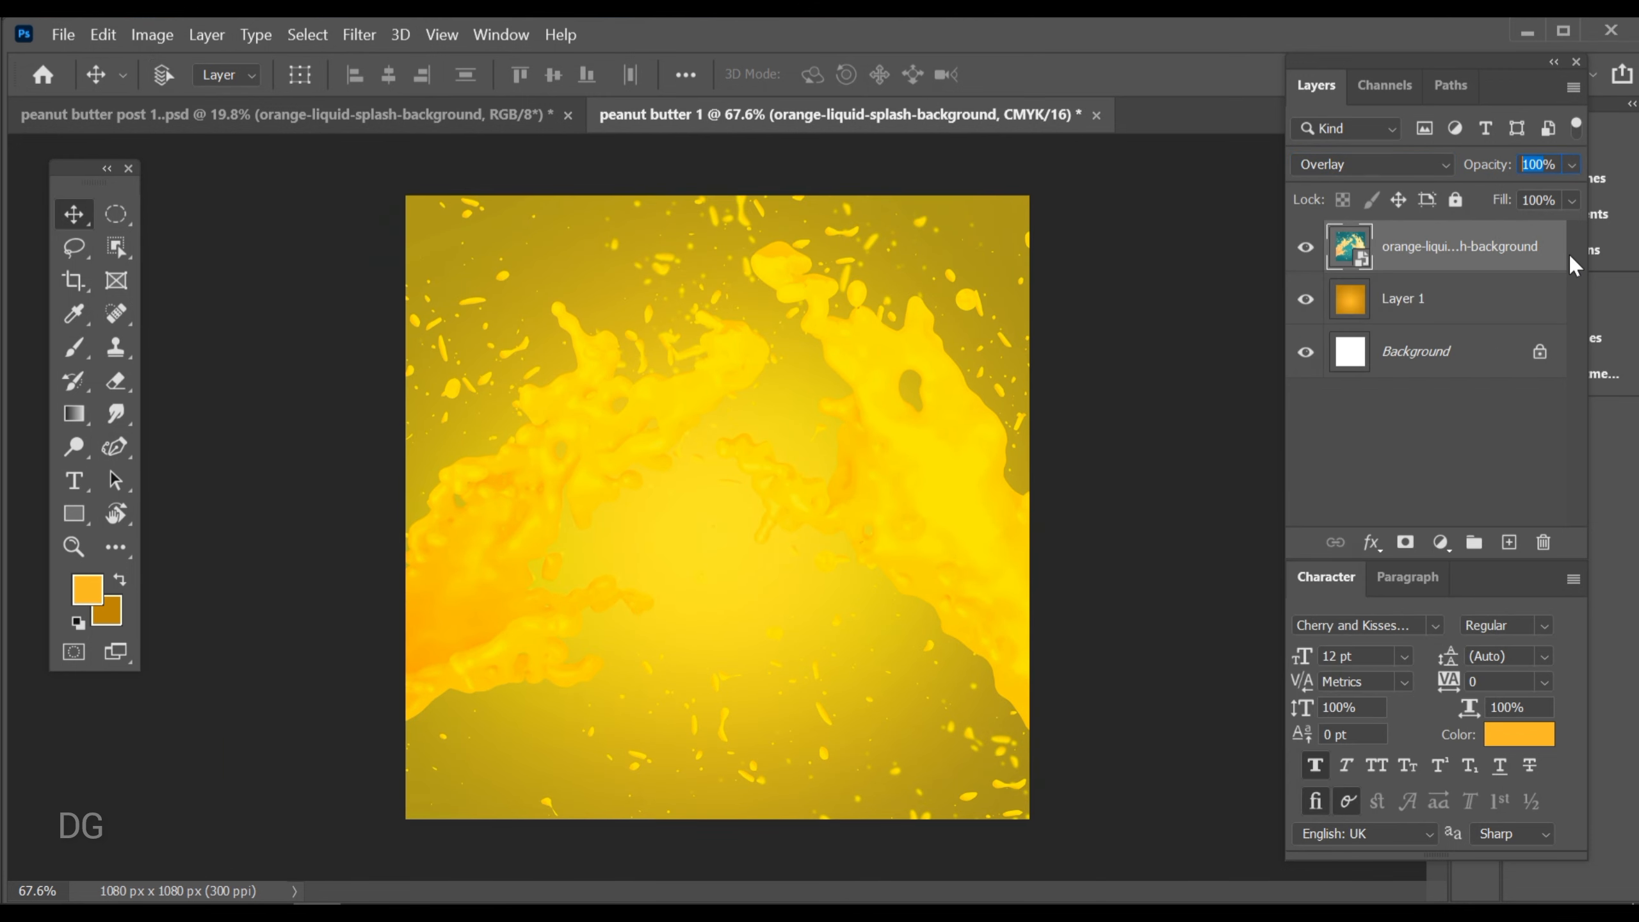
# Set the liquid-splash layer's opacity to 20%
pyautogui.write('20')
pyautogui.press('BackSpace')
pyautogui.press('BackSpace')
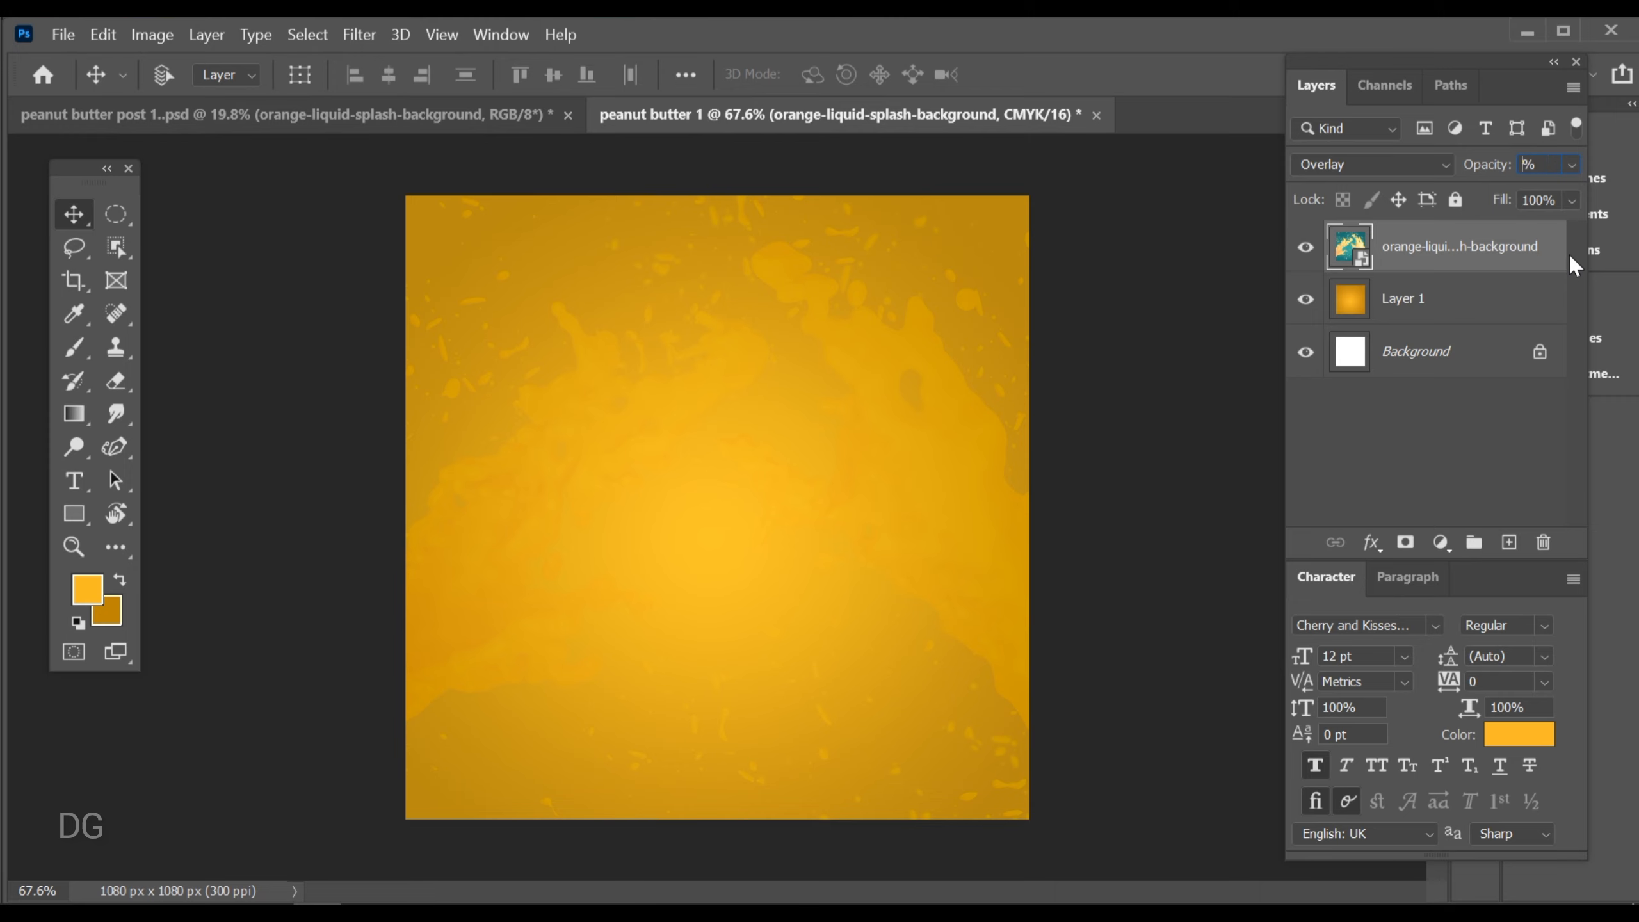
pyautogui.write('20')
pyautogui.press('BackSpace')
pyautogui.press('BackSpace')
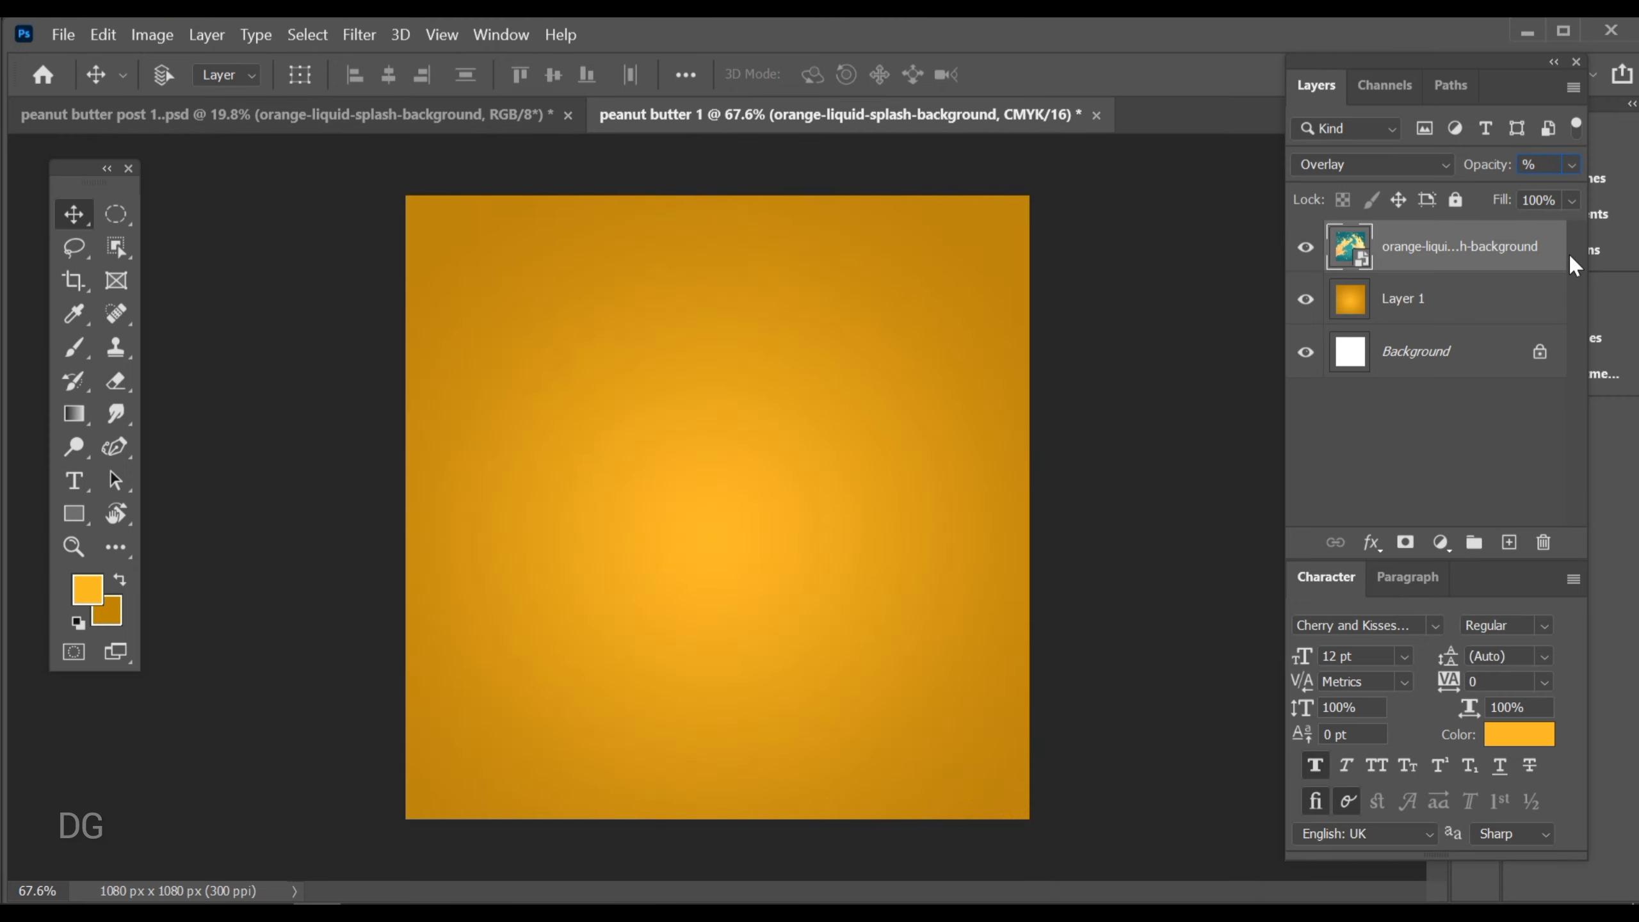
pyautogui.write('15')
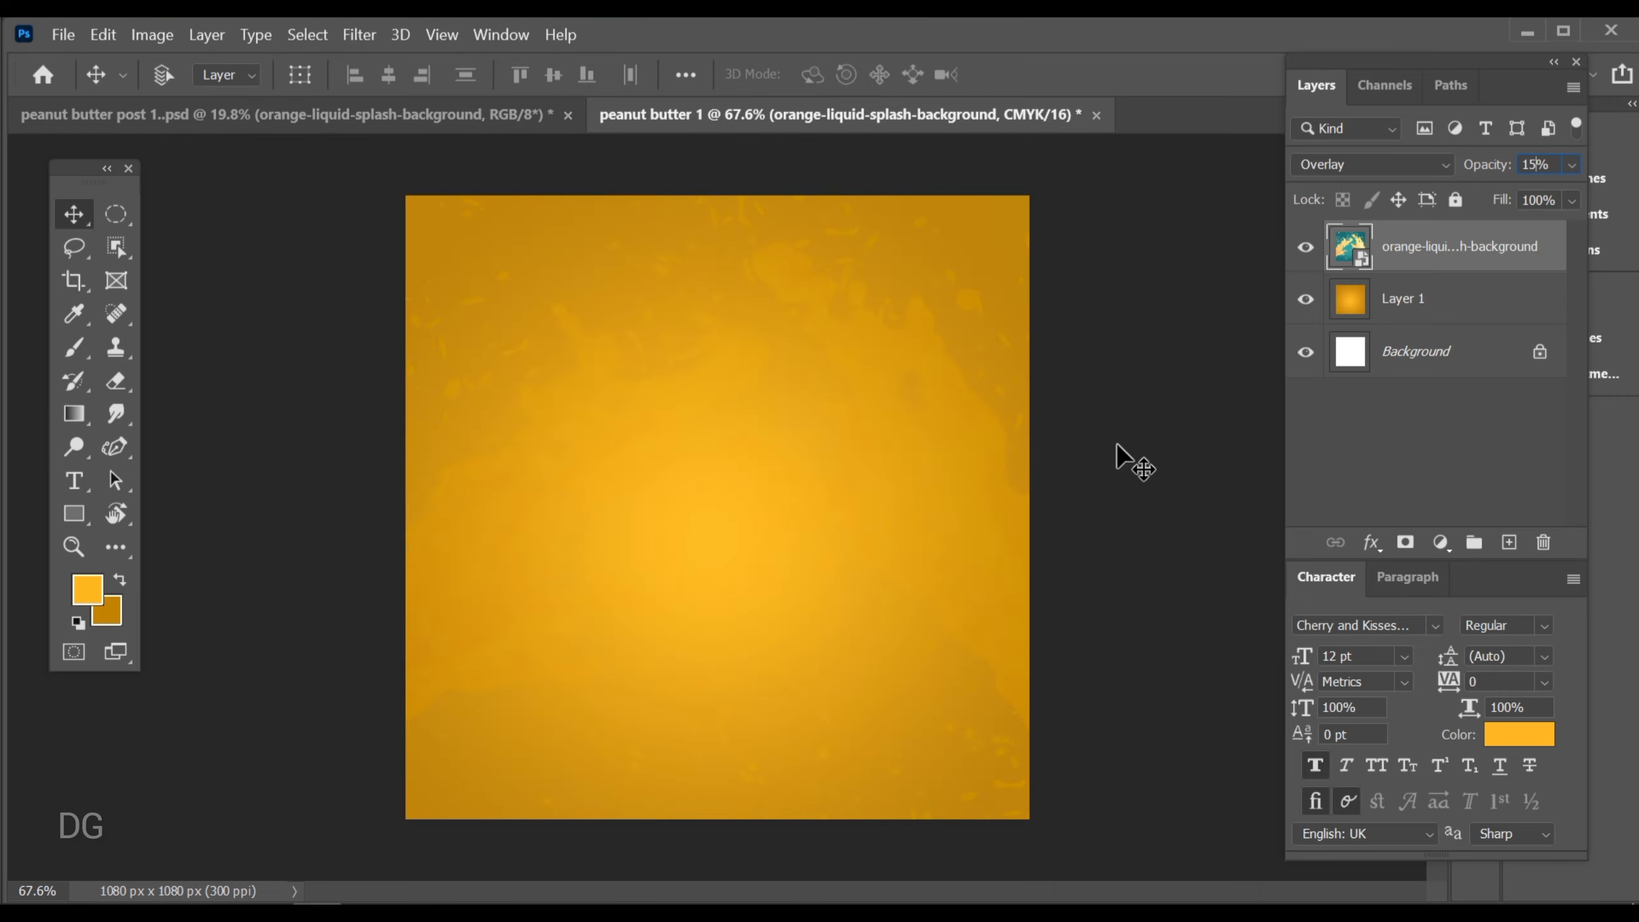
pyautogui.write('1820')
pyautogui.press('BackSpace')
pyautogui.press('BackSpace')
pyautogui.press('BackSpace')
pyautogui.write('20')
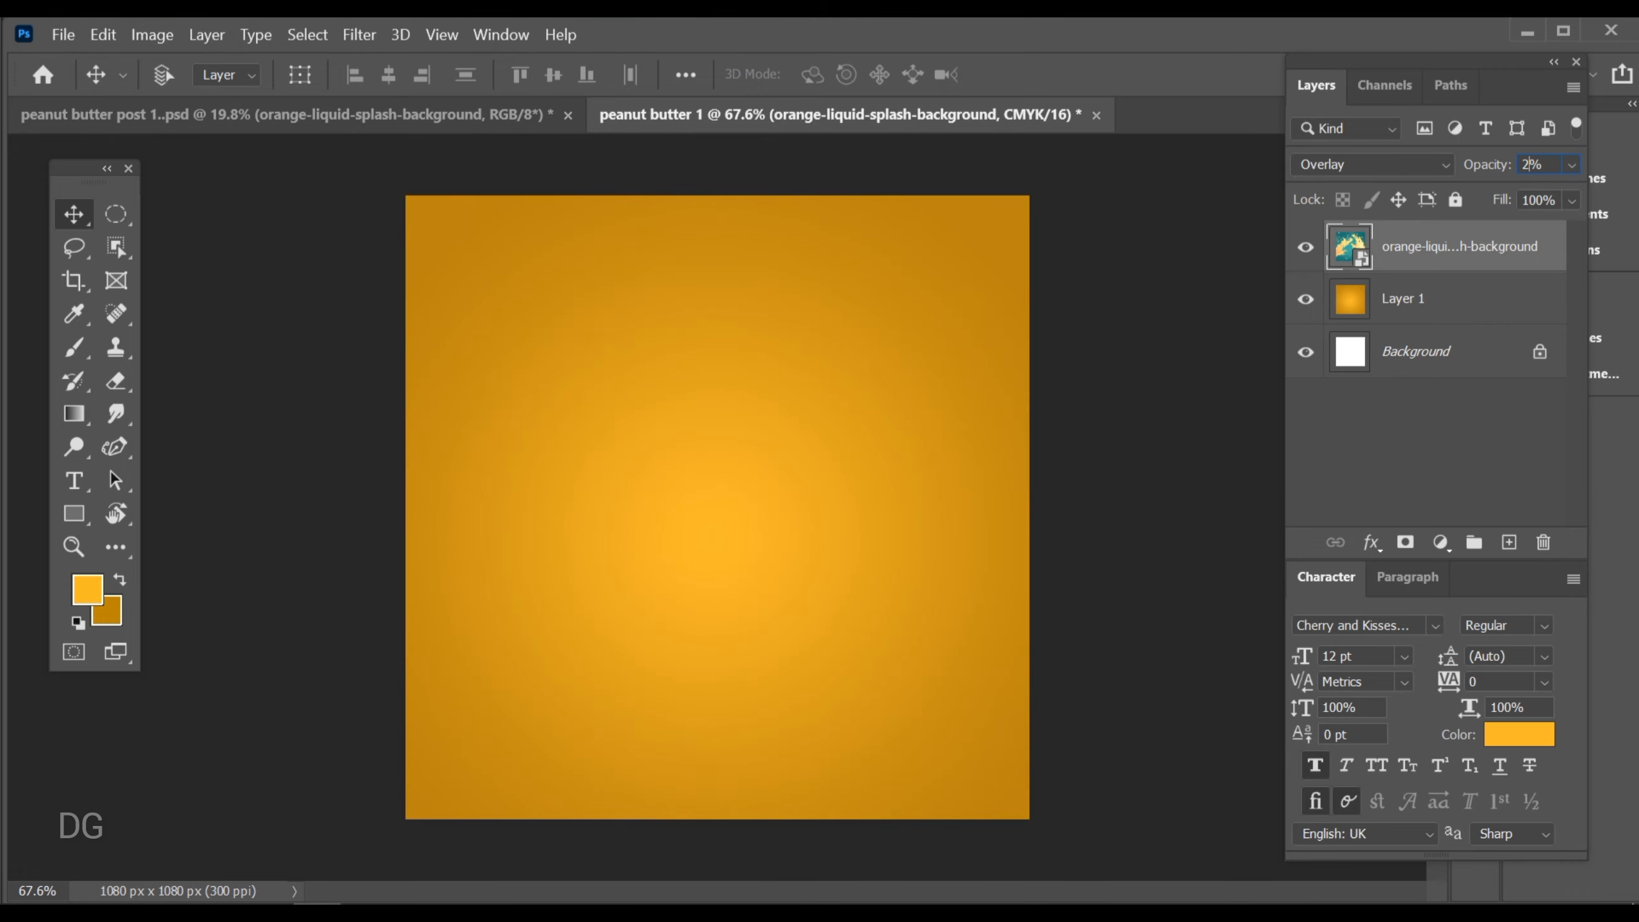
# Copy the peanut butter jar from "peanut butter post 1" into the "peanut butter 1" document
pyautogui.click(306, 123)
pyautogui.moveTo(814, 521)
pyautogui.mouseDown()
pyautogui.moveTo(785, 521)
pyautogui.moveTo(813, 546)
pyautogui.mouseUp()
pyautogui.moveTo(748, 610); pyautogui.dragTo(772, 582)
# Scale the jar to about 22.24% and place it near the centre of the canvas
pyautogui.hotkey('ctrl', 't')
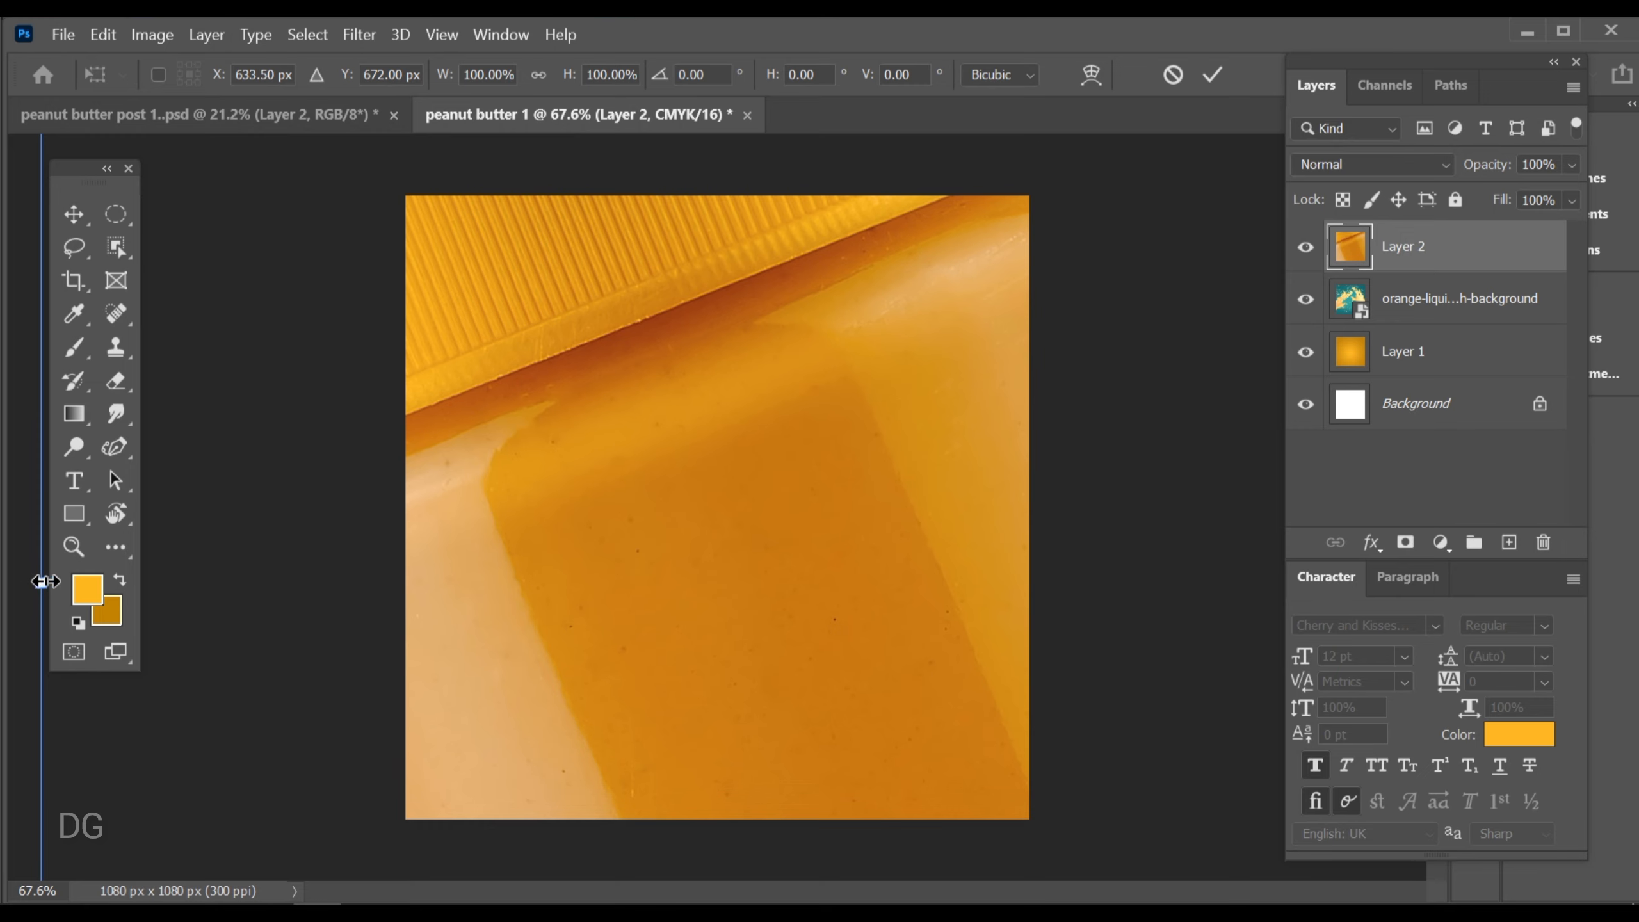
pyautogui.moveTo(39, 584); pyautogui.dragTo(607, 538)
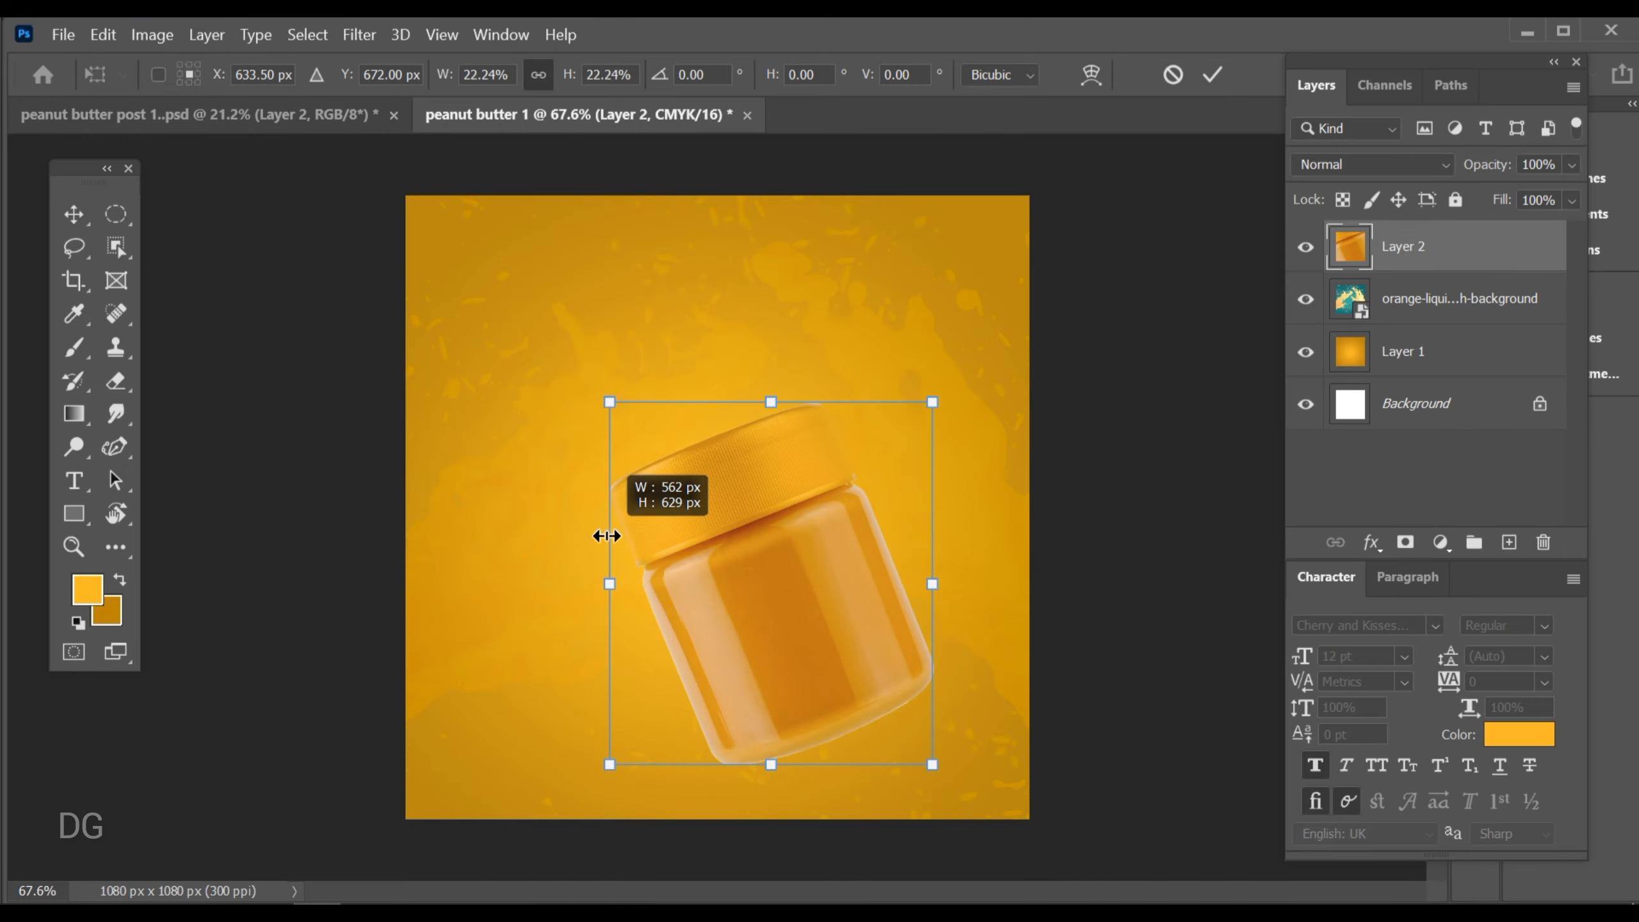
pyautogui.moveTo(800, 598); pyautogui.dragTo(743, 550)
pyautogui.click(1213, 74)
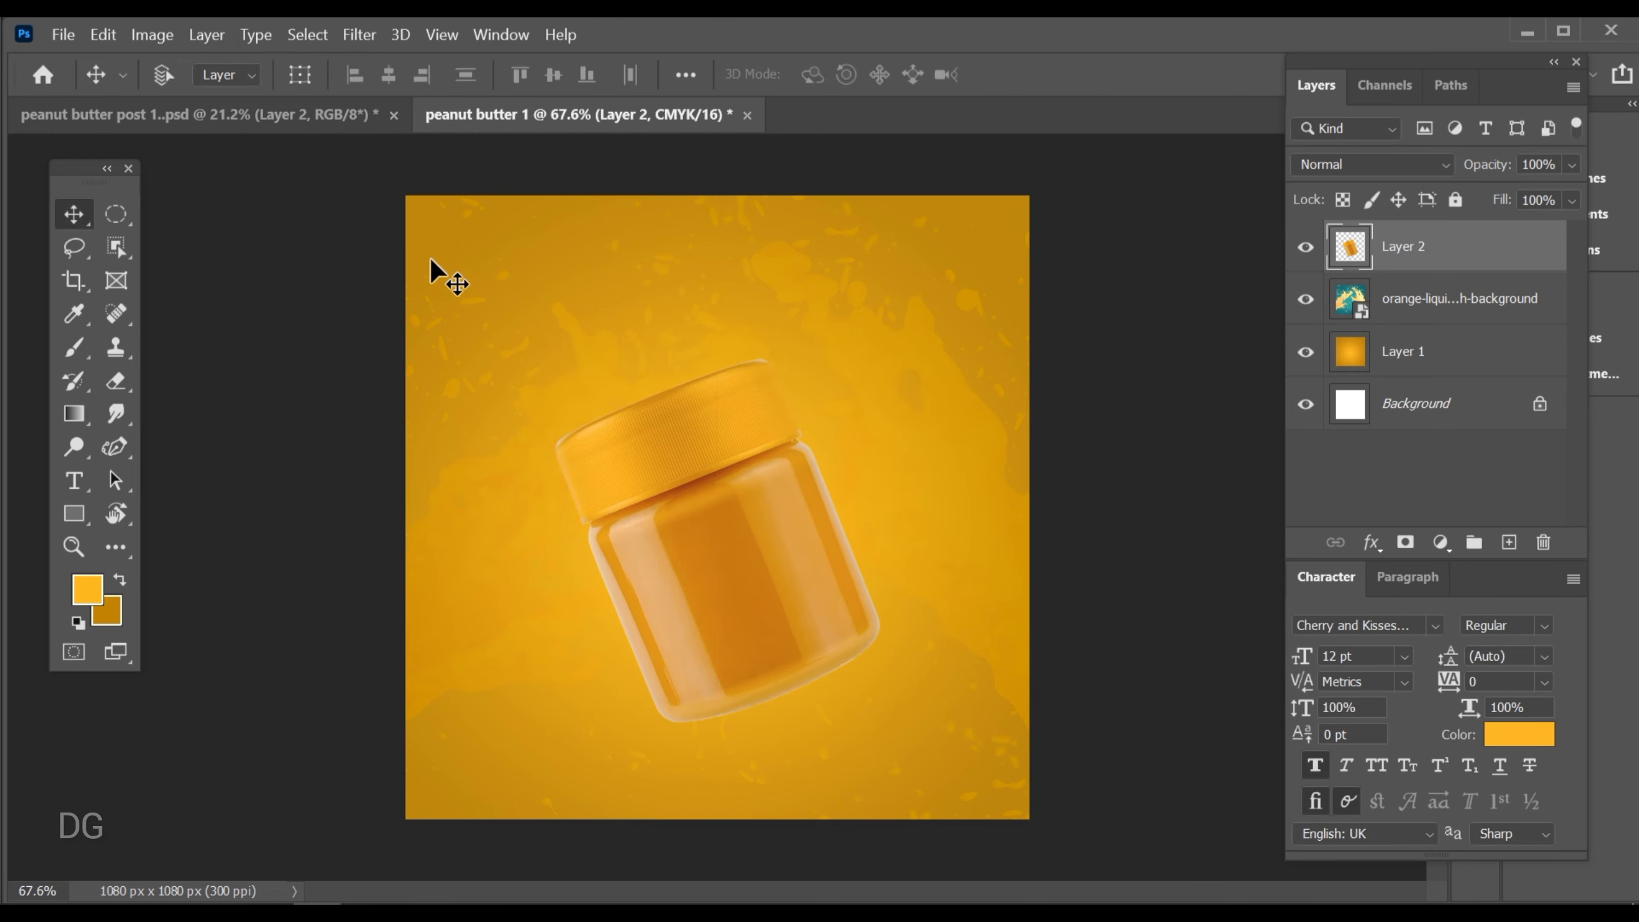
# Copy the orange caramel splash from "peanut butter post 1" into "peanut butter 1"
pyautogui.moveTo(8, 100); pyautogui.dragTo(5, 100)
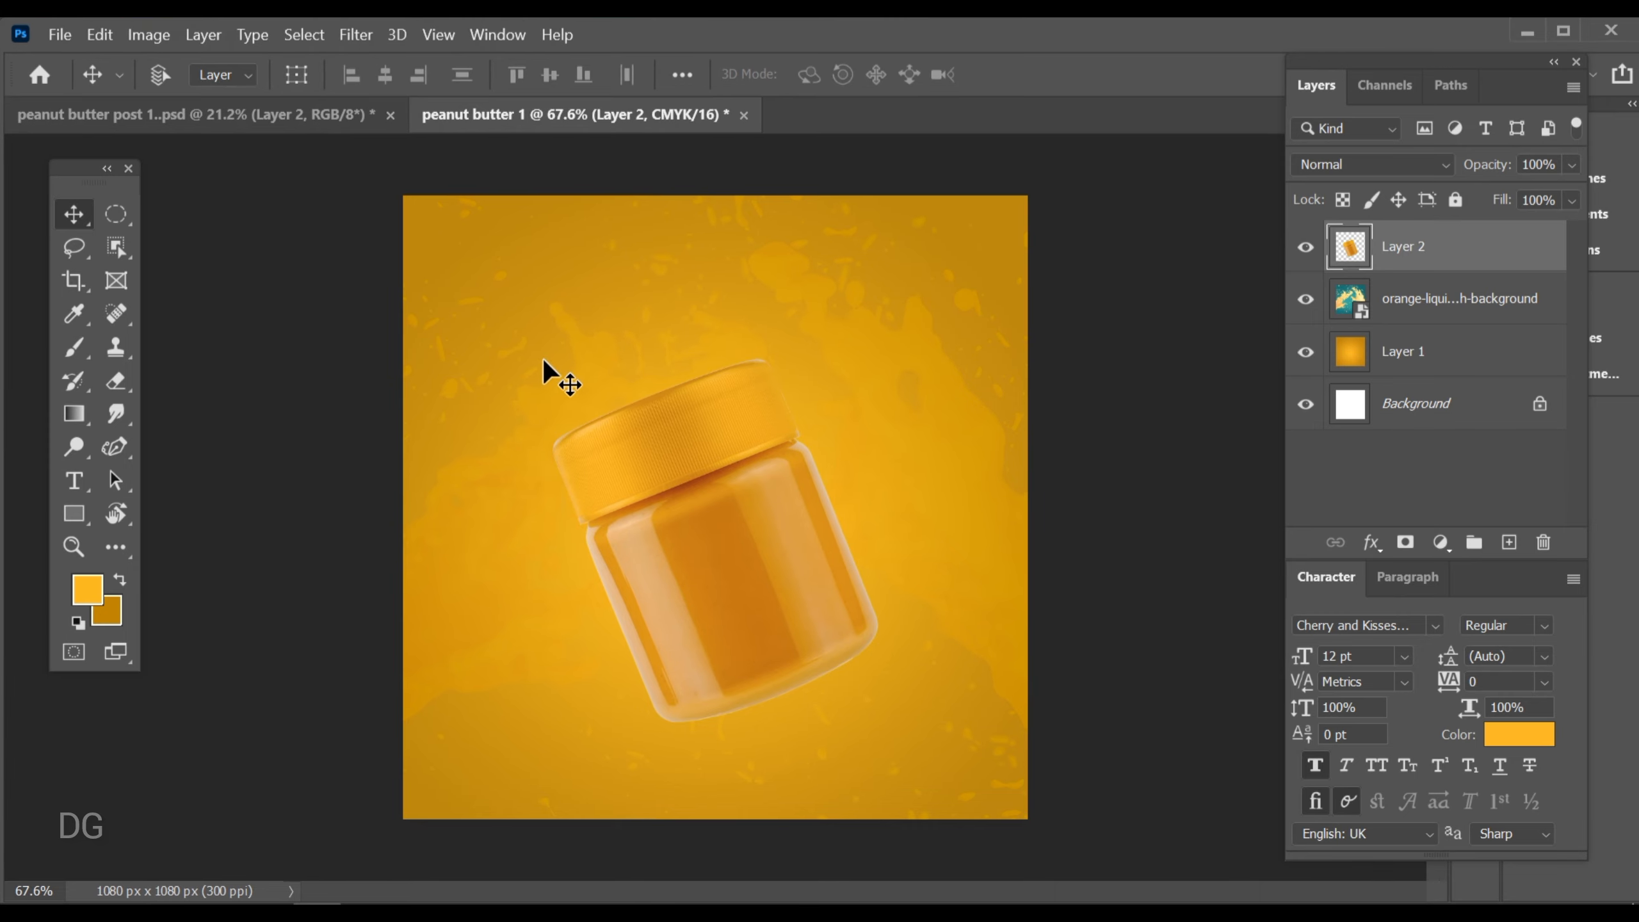
pyautogui.hotkey('alt', 'Tab')
pyautogui.hotkey('alt', 'shift', 'Tab')
pyautogui.moveTo(736, 523)
pyautogui.mouseDown()
pyautogui.moveTo(269, 116)
pyautogui.moveTo(578, 433)
pyautogui.moveTo(809, 520)
pyautogui.moveTo(957, 633)
pyautogui.moveTo(653, 113)
pyautogui.moveTo(732, 500)
pyautogui.mouseUp()
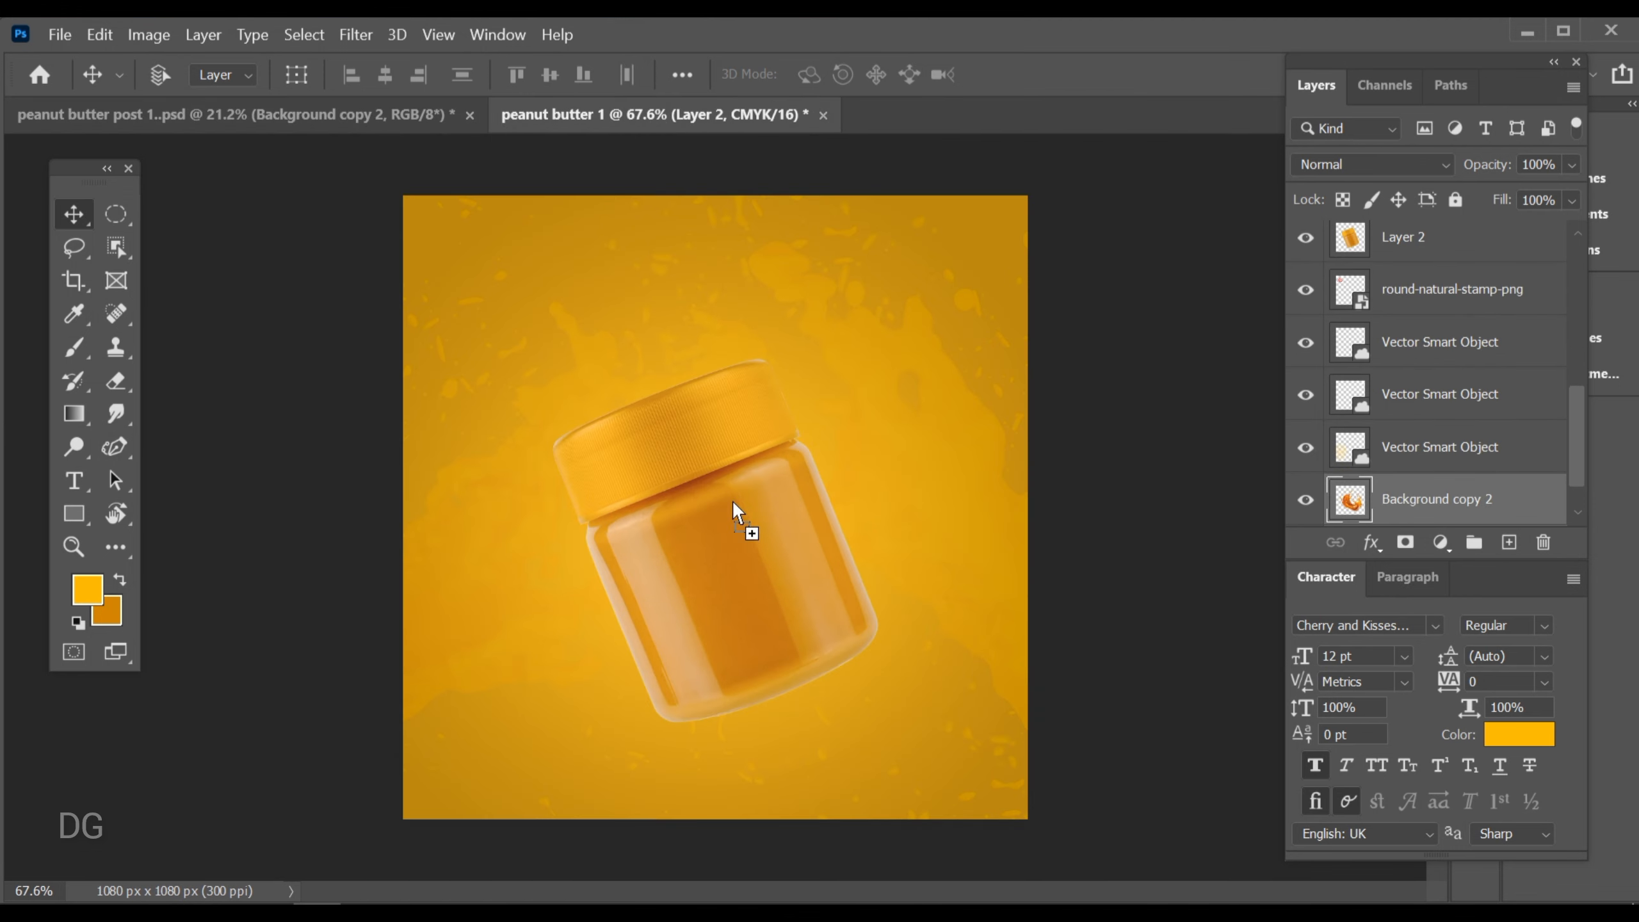
pyautogui.moveTo(739, 569); pyautogui.dragTo(752, 564)
# Scale the orange splash to about 18.60% and position it over the lower part of the jar
pyautogui.hotkey('ctrl', 't')
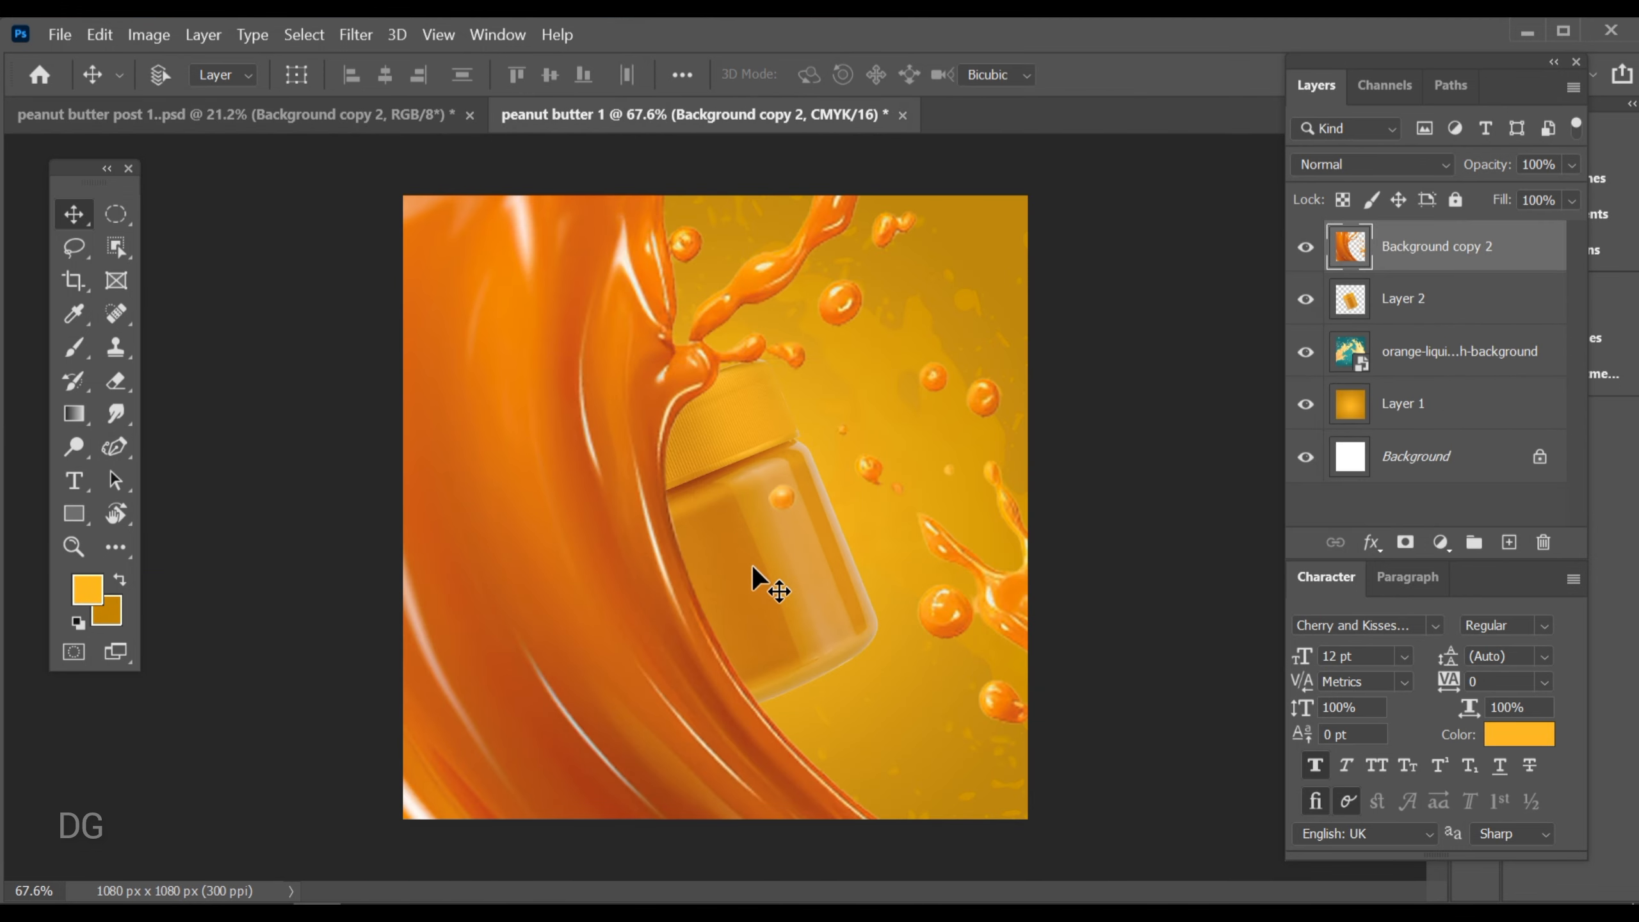
pyautogui.hotkey('ctrl', '-')
pyautogui.hotkey('ctrl', '-')
pyautogui.moveTo(282, 539); pyautogui.dragTo(645, 561)
pyautogui.moveTo(768, 551); pyautogui.dragTo(804, 582)
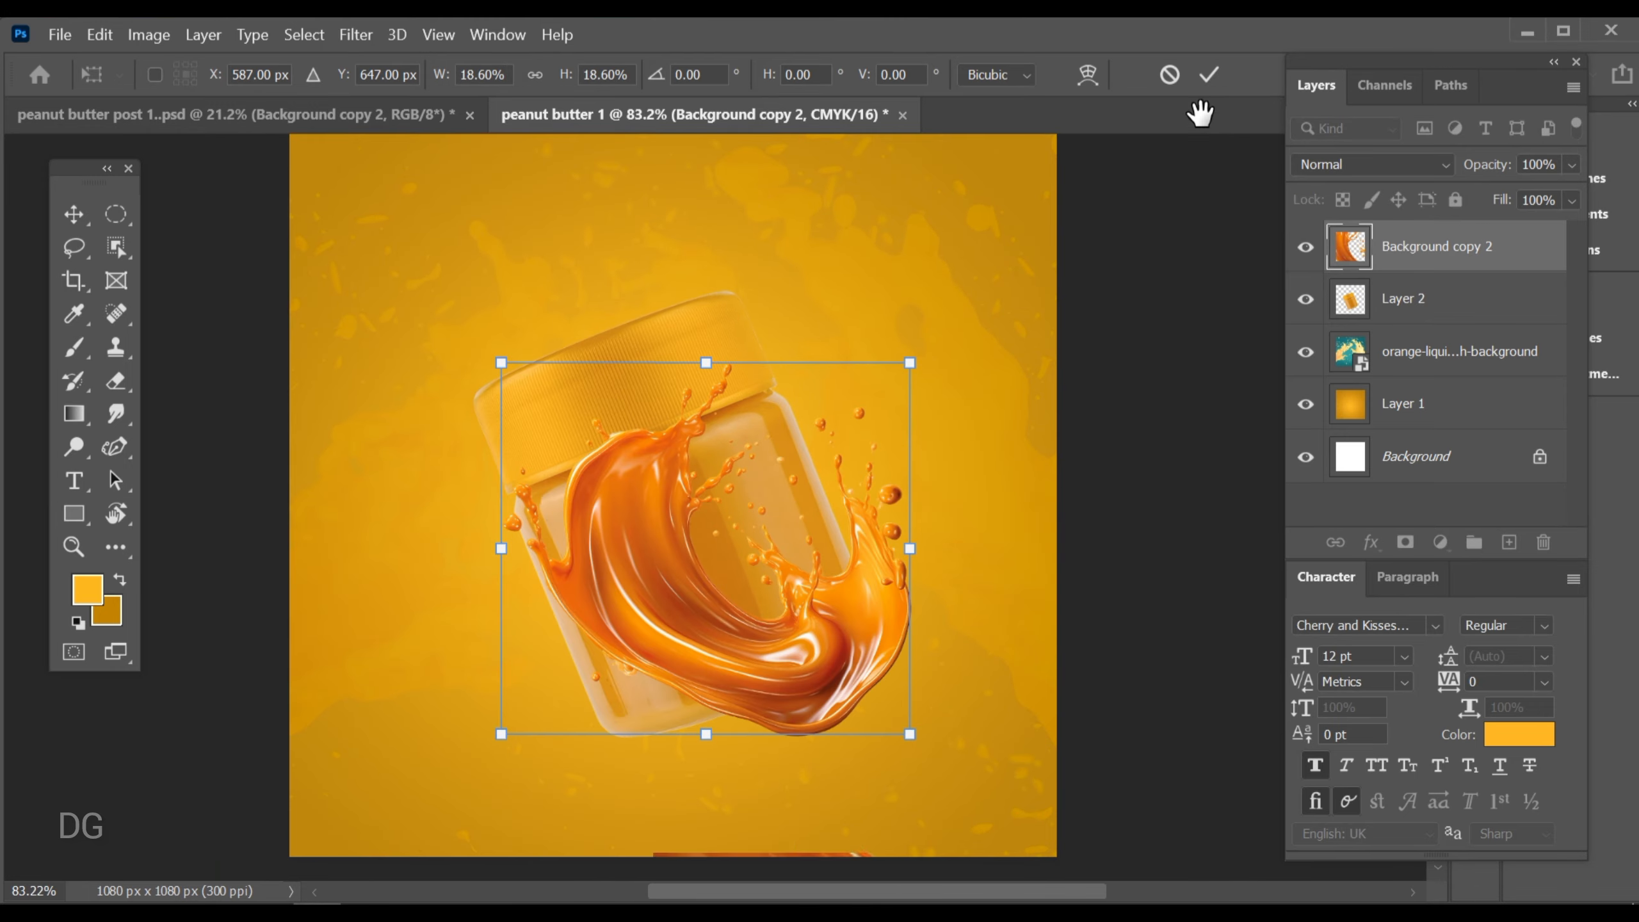
pyautogui.click(1209, 76)
pyautogui.moveTo(781, 656); pyautogui.dragTo(742, 659)
# Rotate the jar clockwise by about 46.24° so its lid tilts to the right
pyautogui.click(717, 373)
pyautogui.hotkey('ctrl', 't')
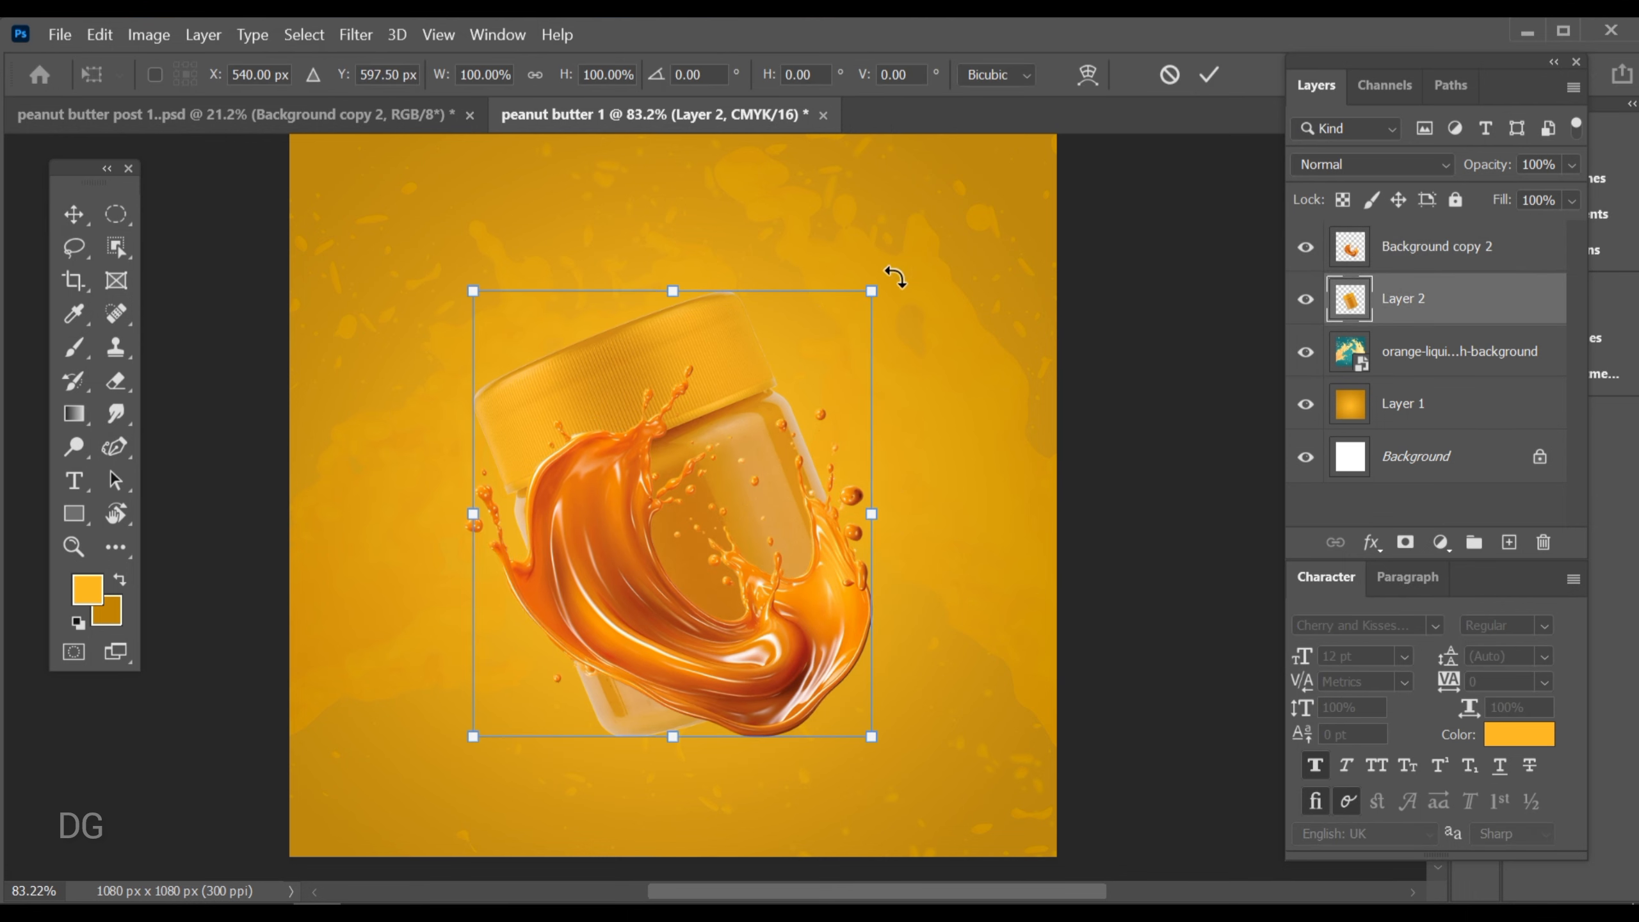
pyautogui.moveTo(894, 277); pyautogui.dragTo(1006, 517)
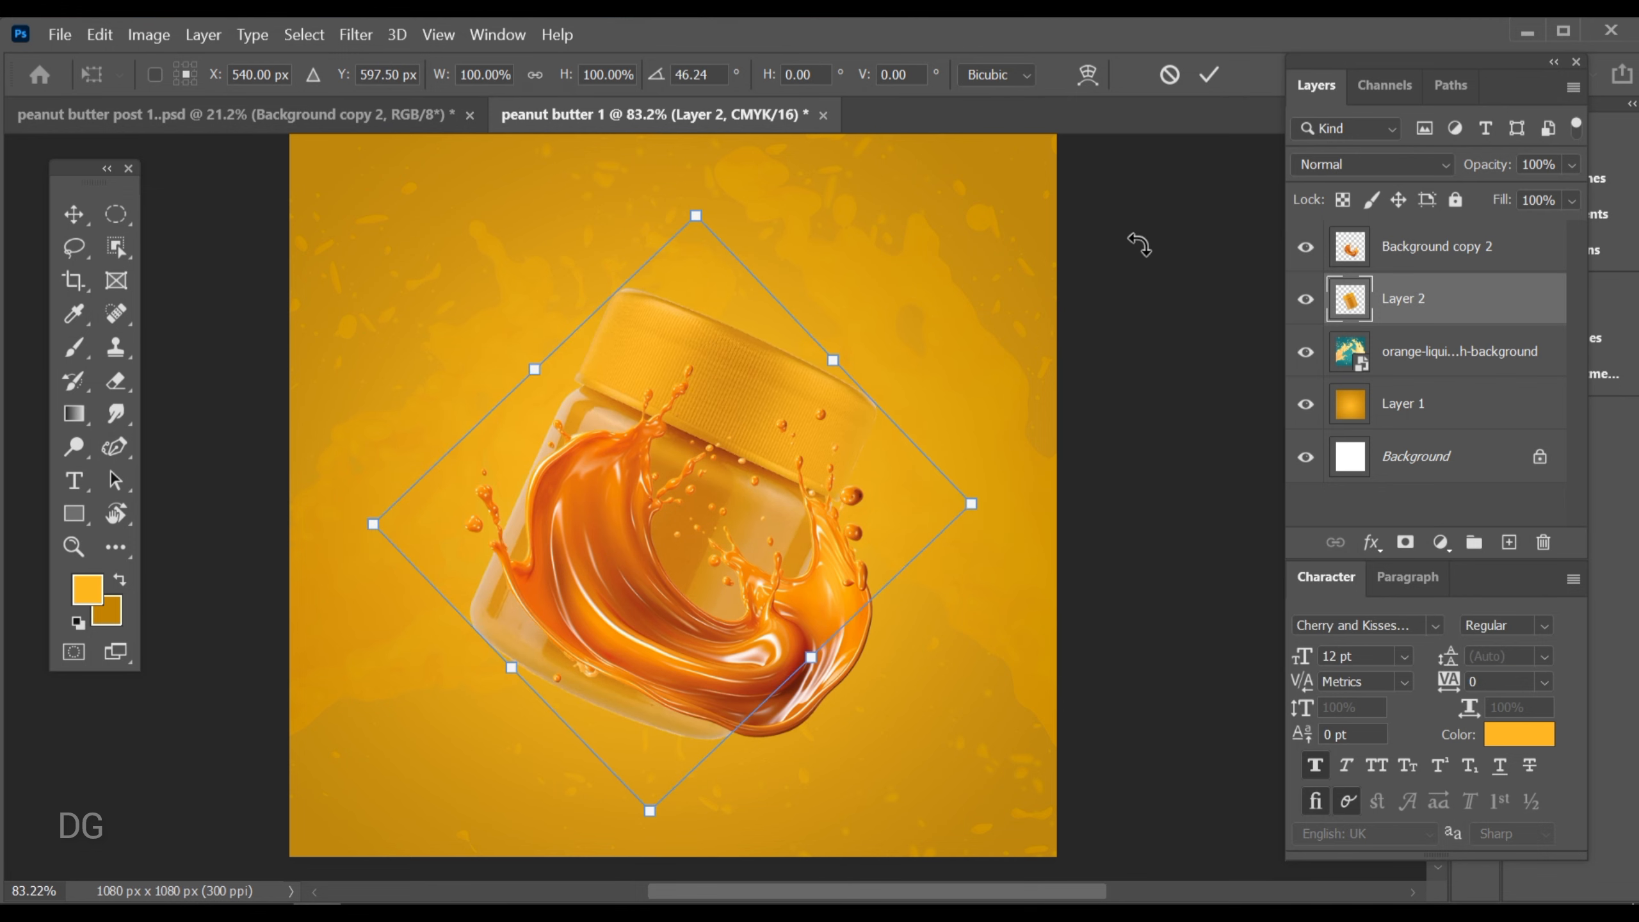
pyautogui.click(1209, 74)
# Move the orange splash layer beneath the jar layer and reposition both so the splash curves around the jar's lower left
pyautogui.moveTo(1433, 246); pyautogui.dragTo(1434, 322)
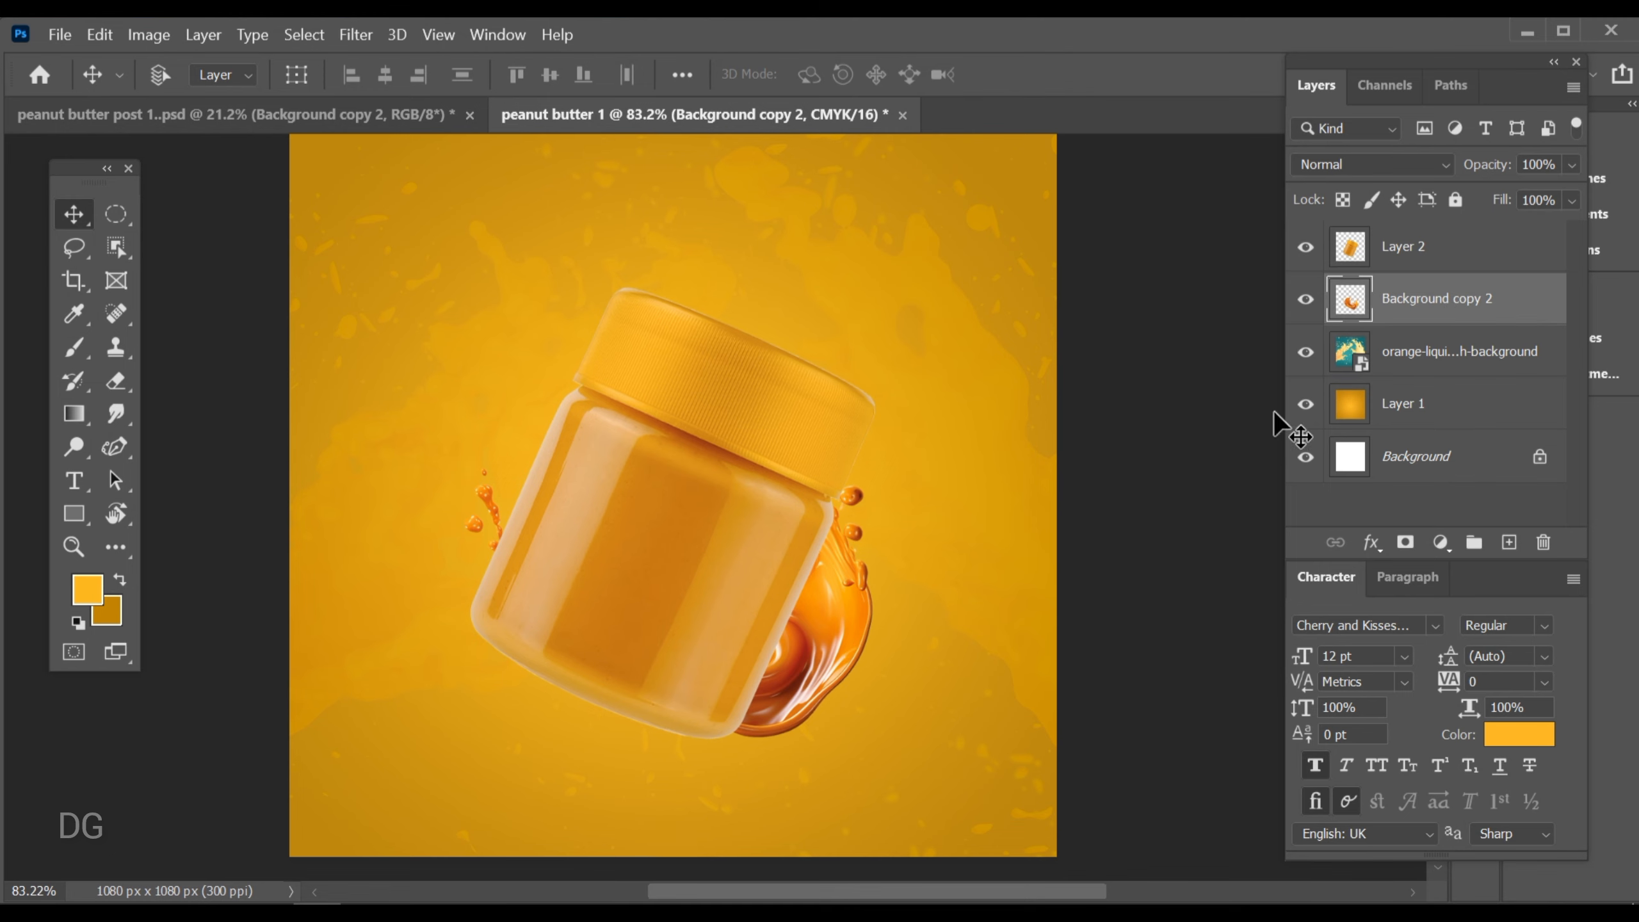
pyautogui.moveTo(618, 601); pyautogui.dragTo(658, 597)
pyautogui.moveTo(830, 620); pyautogui.dragTo(806, 654)
# Enlarge the orange splash to about 160.6% wide and 155.3% high, positioning it so it wraps around the jar on both sides
pyautogui.hotkey('ctrl', 't')
pyautogui.moveTo(623, 355); pyautogui.dragTo(736, 381)
pyautogui.moveTo(774, 494); pyautogui.dragTo(766, 561)
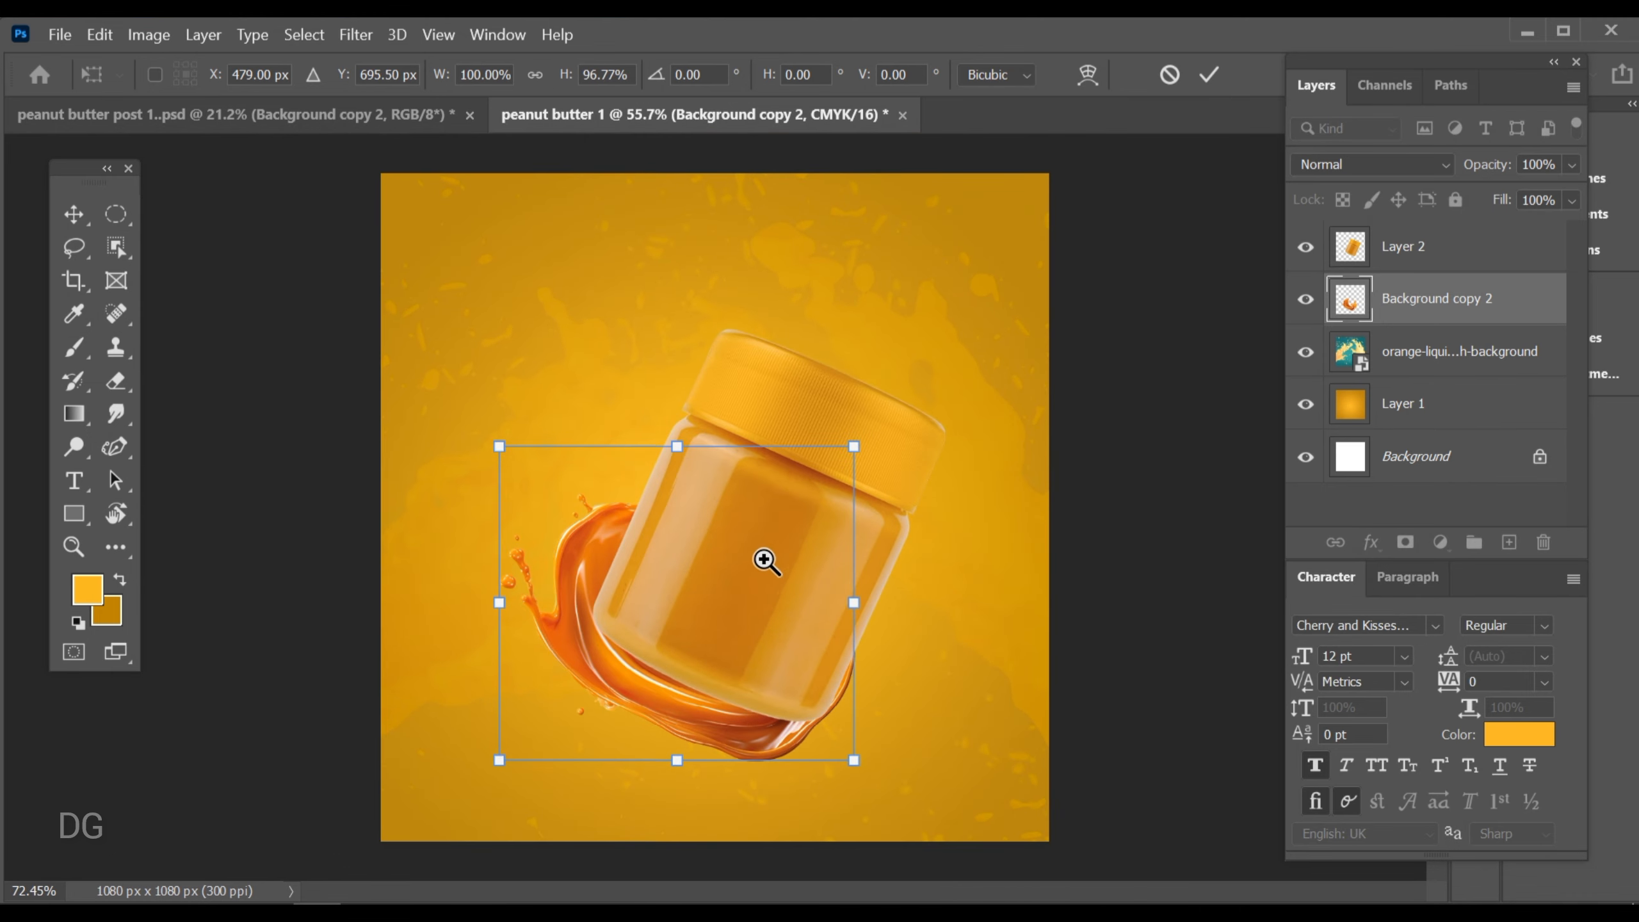
pyautogui.moveTo(677, 458); pyautogui.dragTo(683, 370)
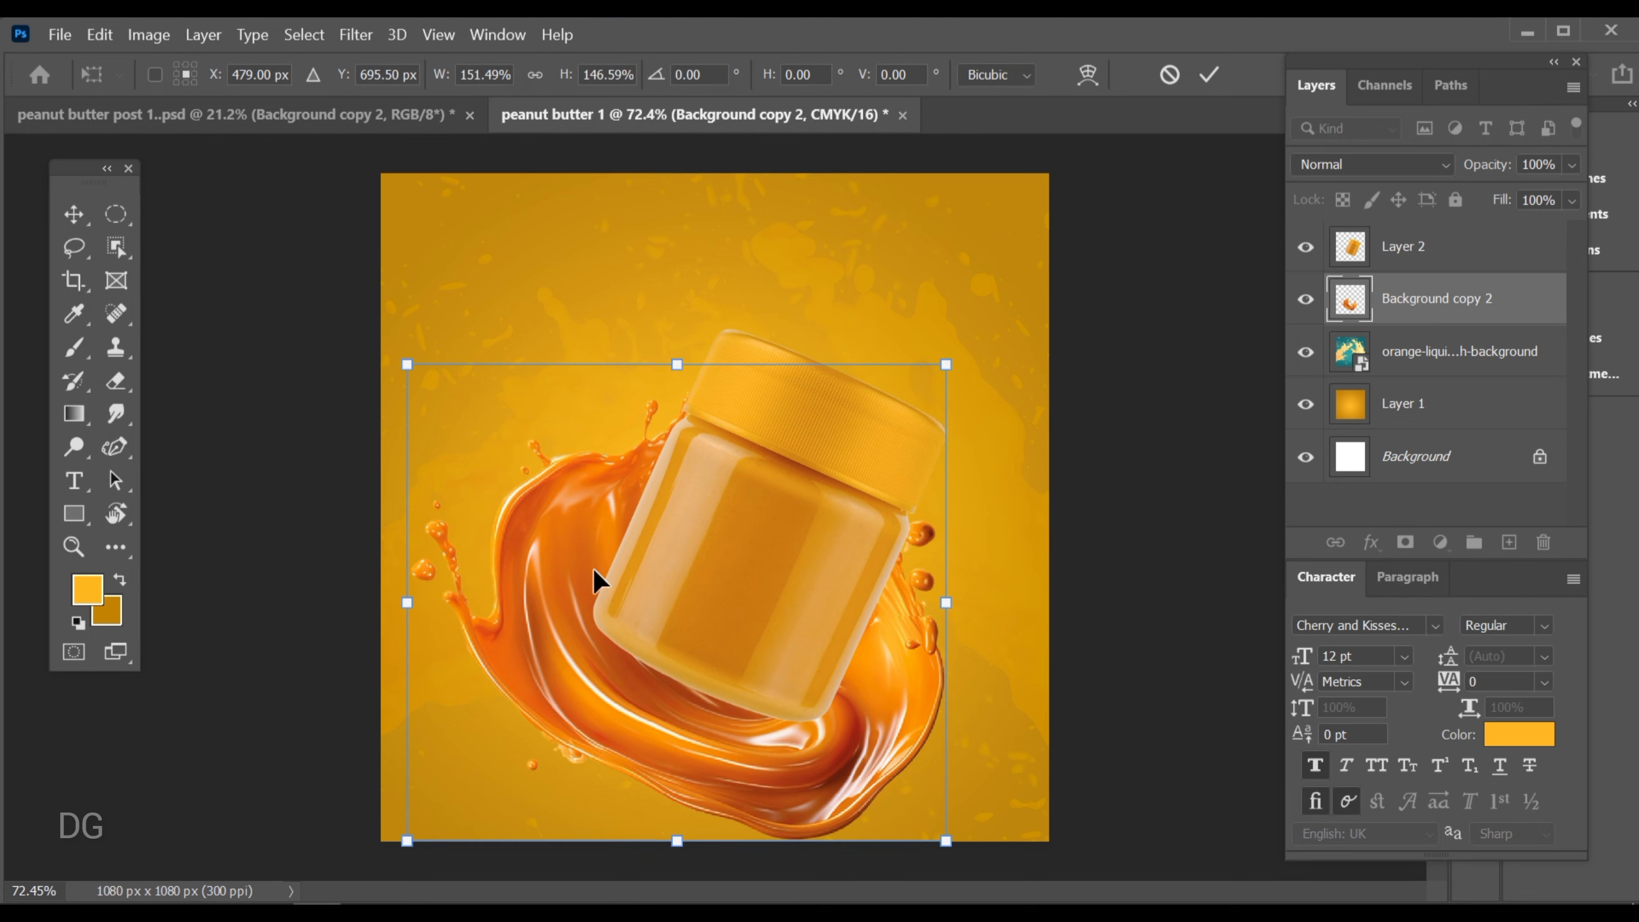
pyautogui.moveTo(593, 568); pyautogui.dragTo(589, 542)
pyautogui.moveTo(690, 336); pyautogui.dragTo(691, 327)
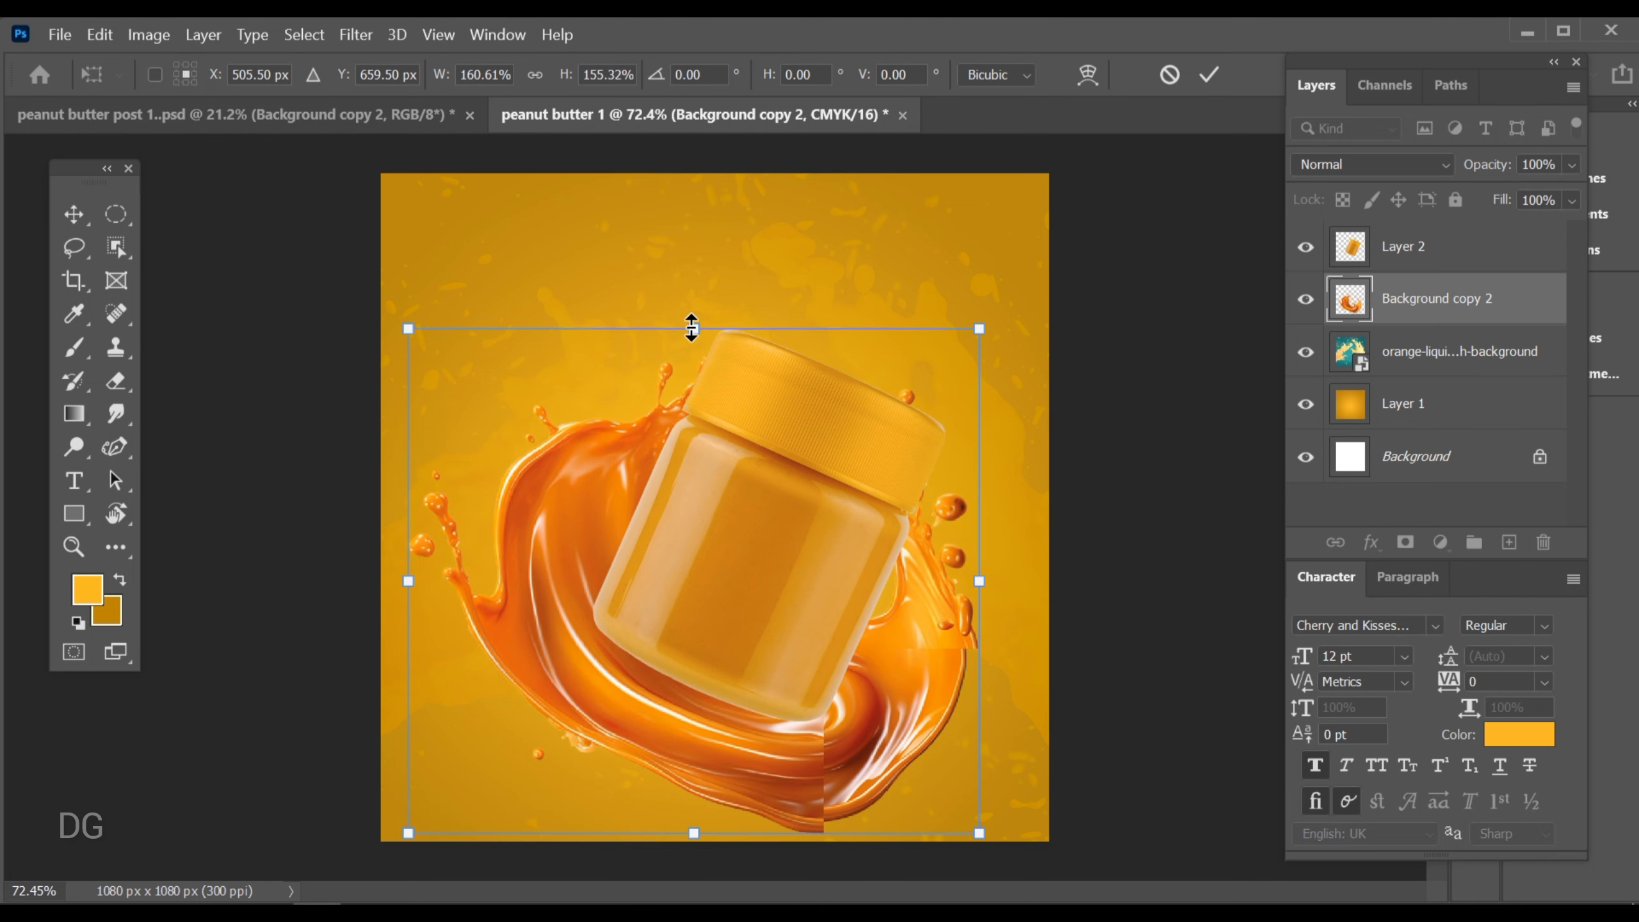
pyautogui.moveTo(593, 503); pyautogui.dragTo(603, 492)
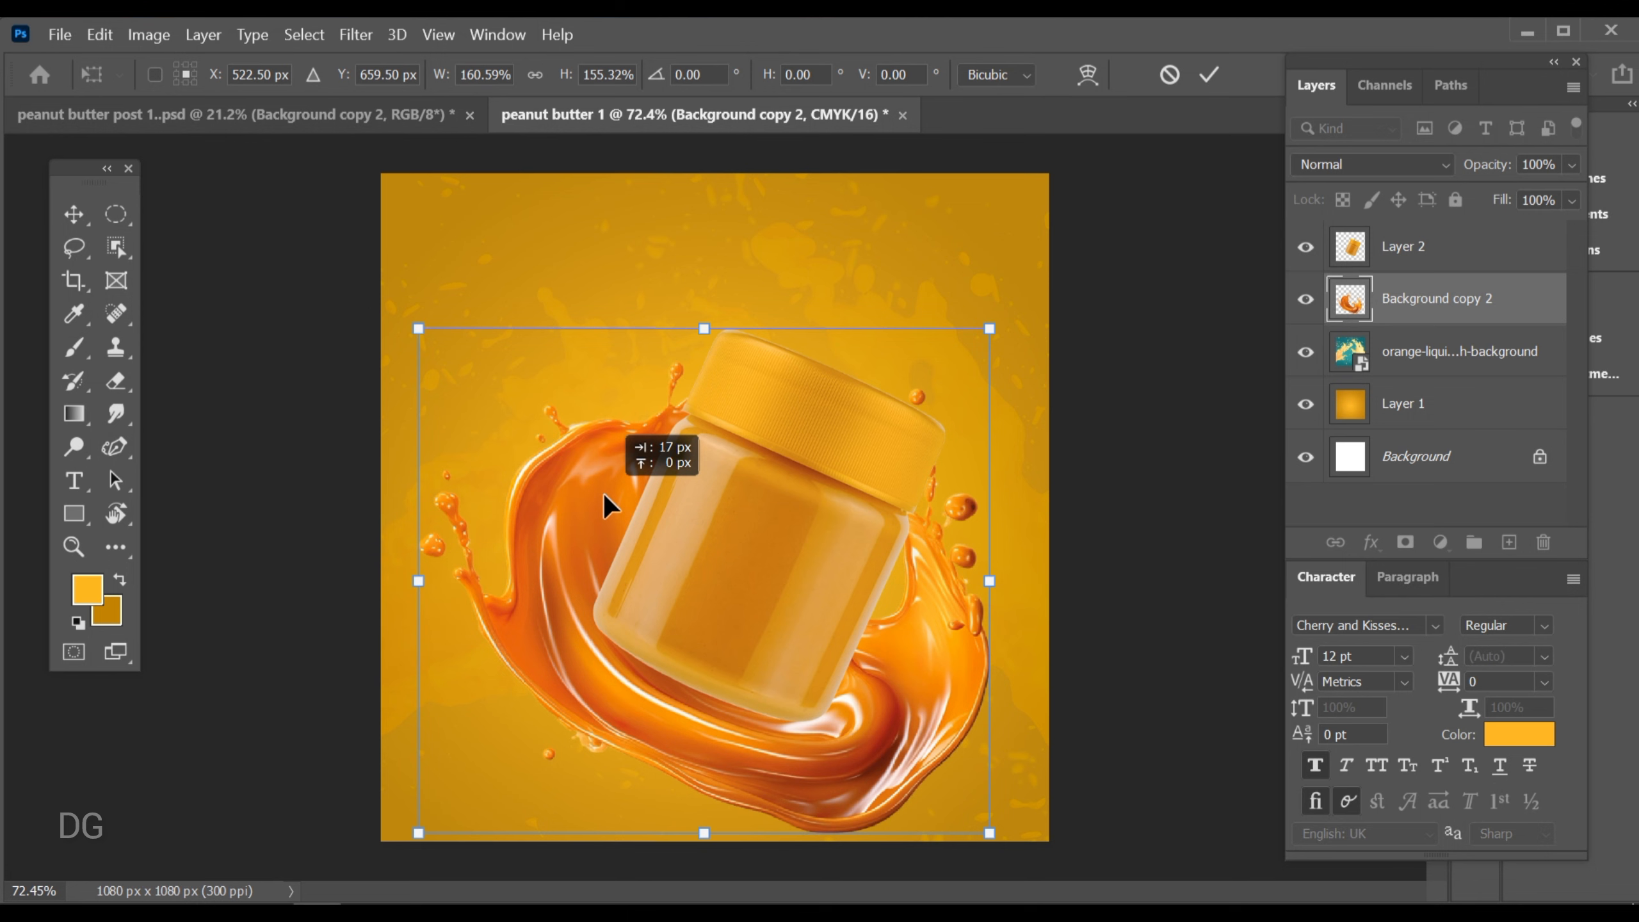
pyautogui.click(1209, 74)
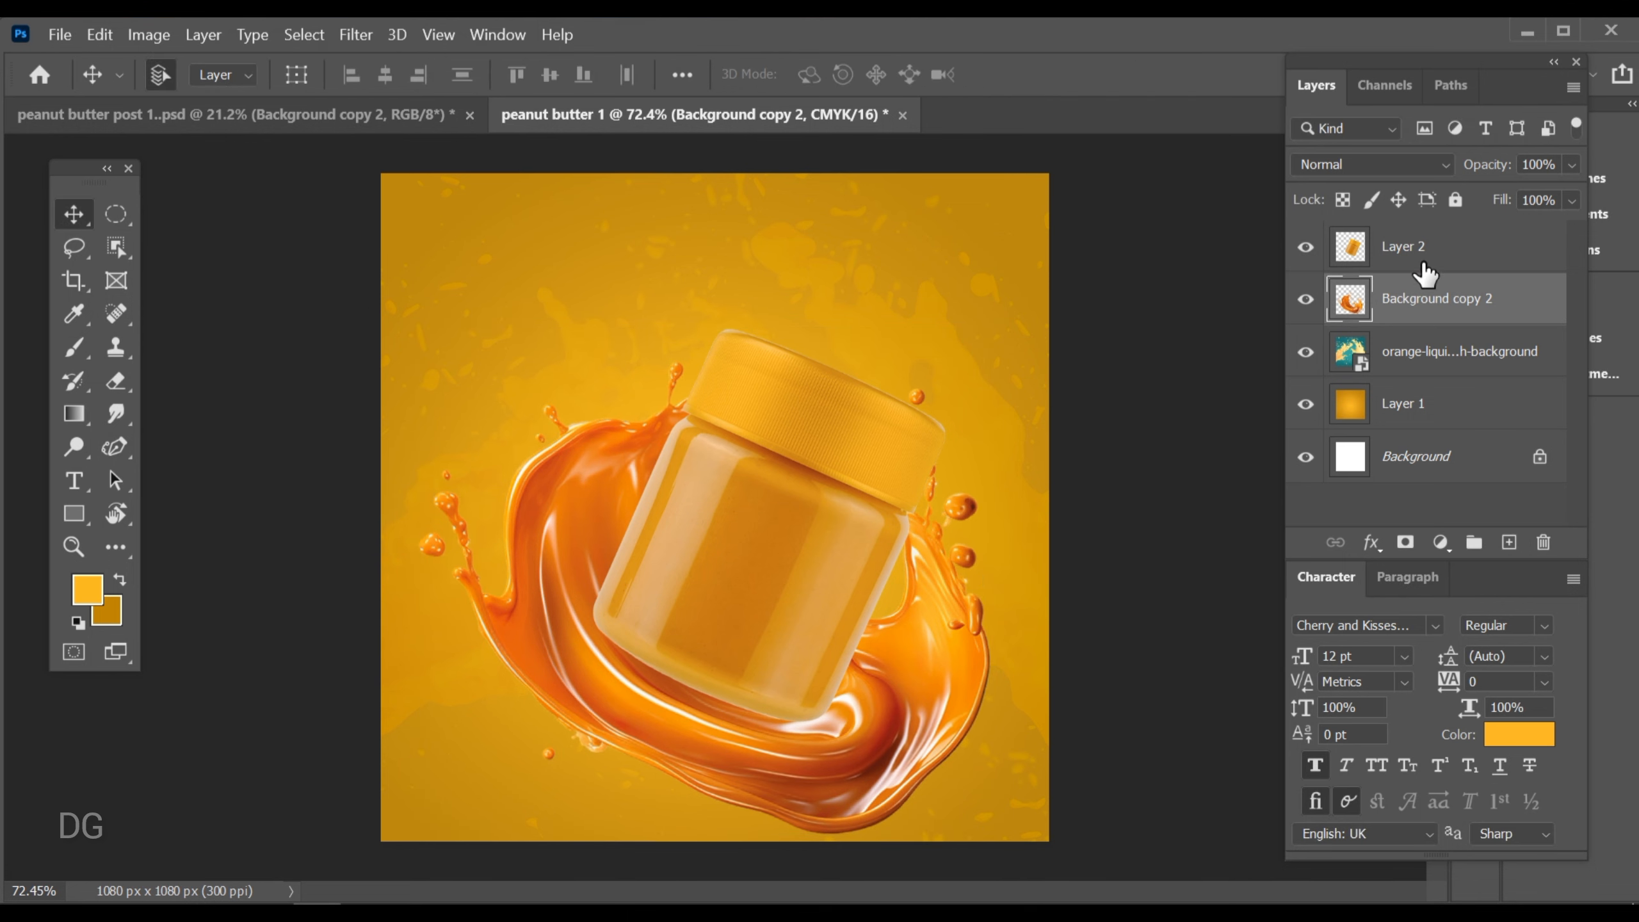
# Scale the jar to about 109.11%, rotate it clockwise by about 2.31° and shift it down into the splash
pyautogui.click(865, 500)
pyautogui.hotkey('ctrl', 't')
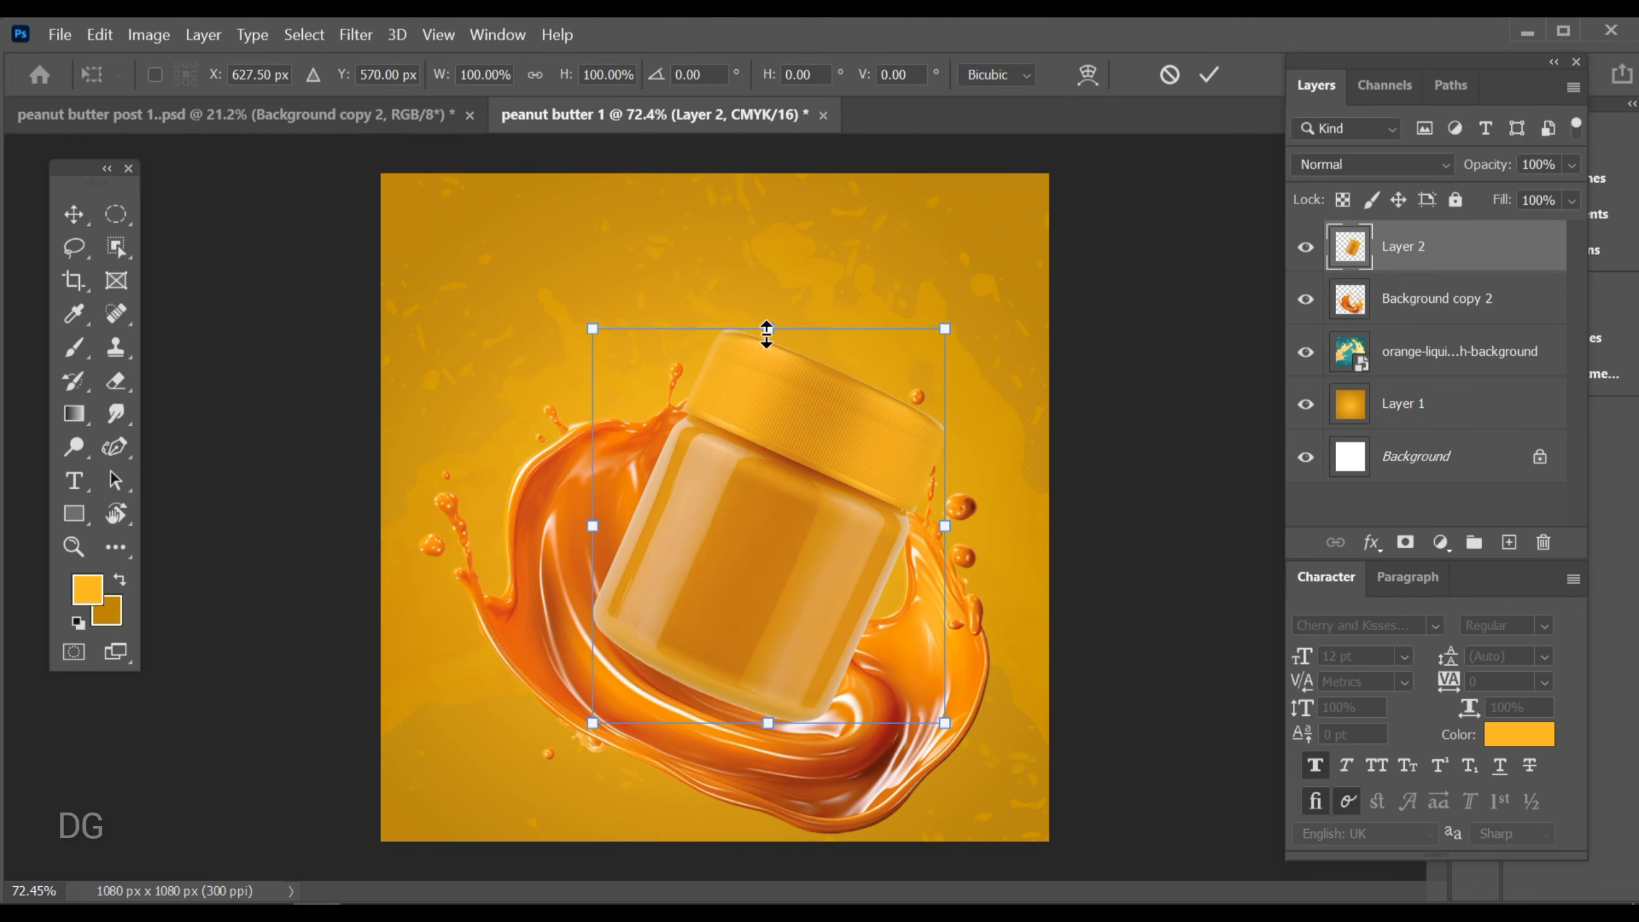
pyautogui.moveTo(766, 328); pyautogui.dragTo(765, 310)
pyautogui.moveTo(789, 439); pyautogui.dragTo(781, 451)
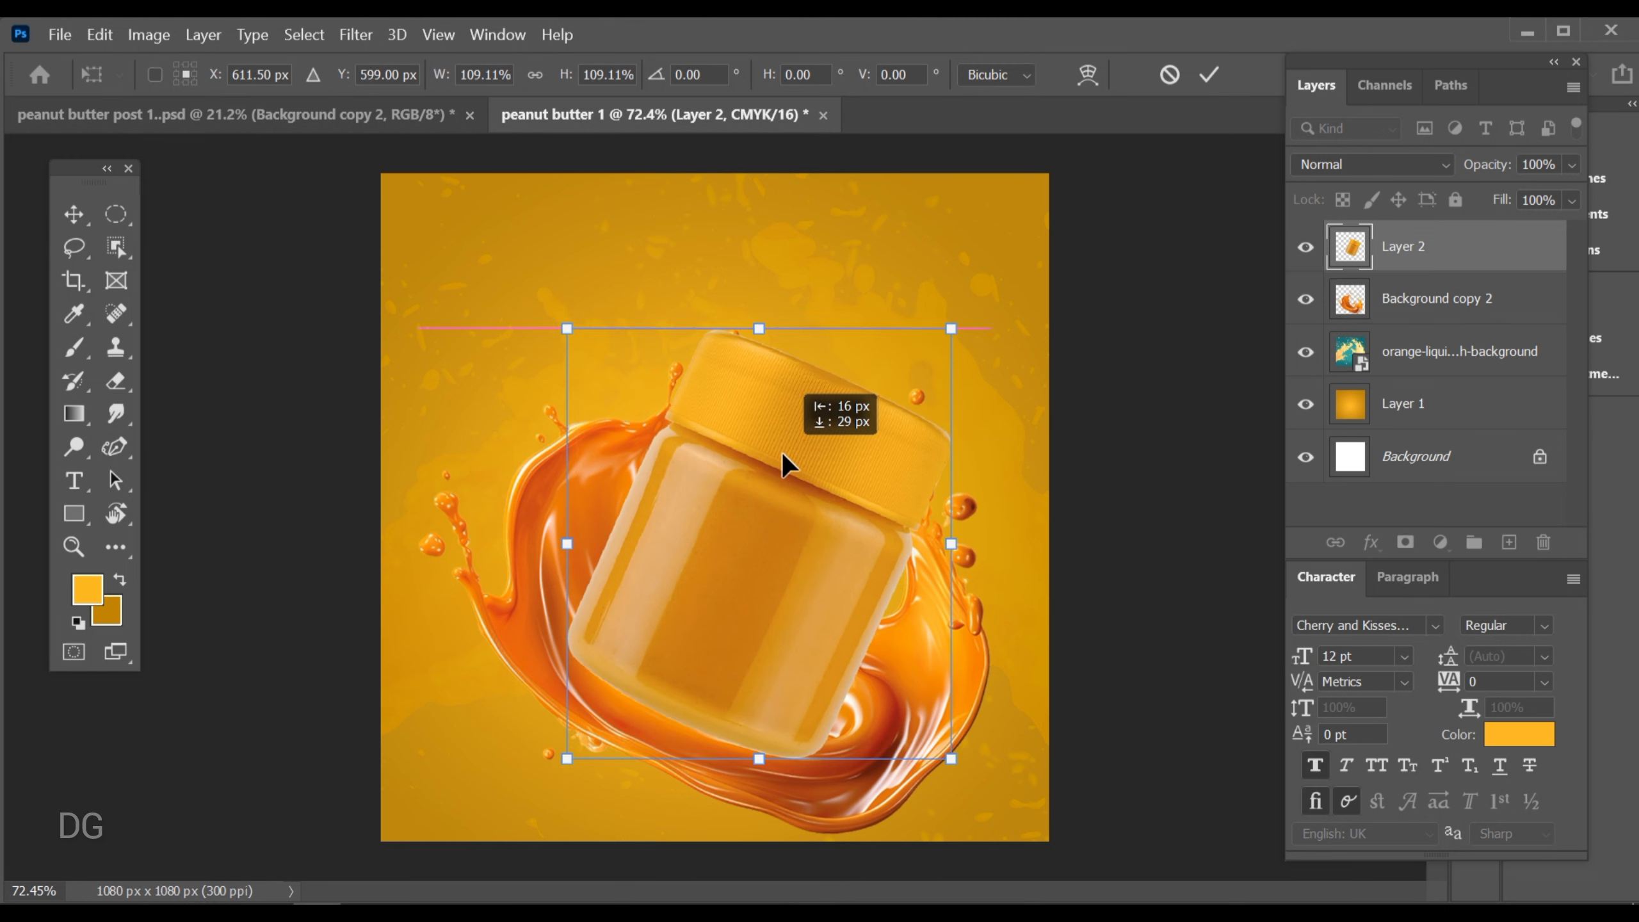
pyautogui.moveTo(999, 300); pyautogui.dragTo(1008, 308)
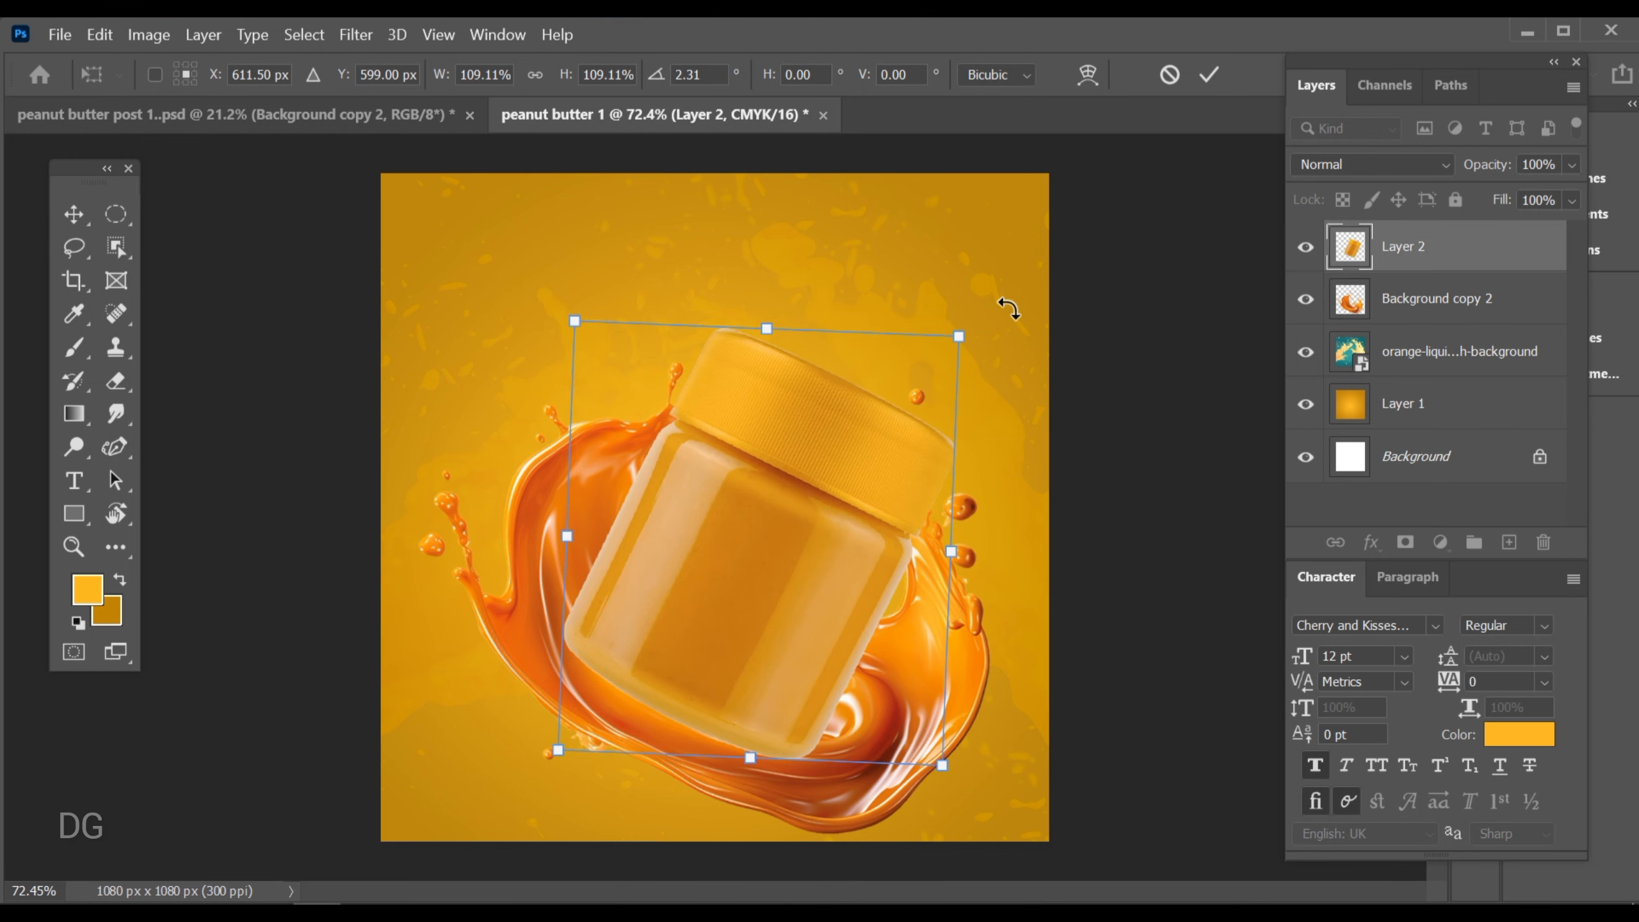
pyautogui.click(1209, 75)
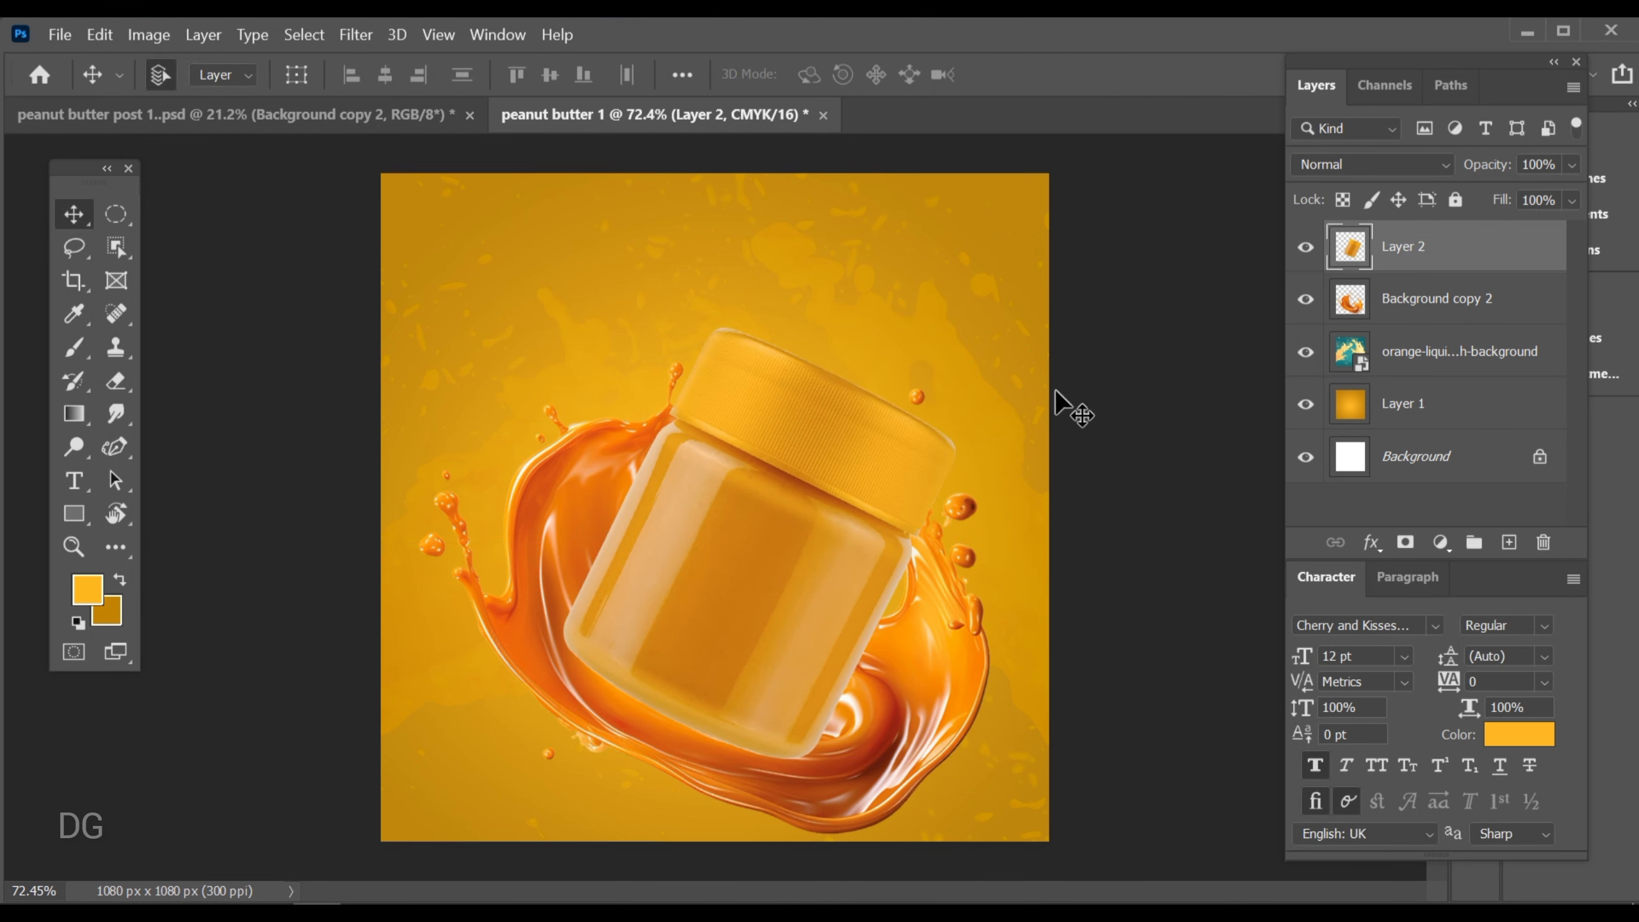
# Shrink the jar slightly and fine-tune its tilt within the splash
pyautogui.hotkey('ctrl', 't')
pyautogui.moveTo(759, 333); pyautogui.dragTo(761, 341)
pyautogui.moveTo(969, 322)
pyautogui.mouseDown()
pyautogui.moveTo(962, 302)
pyautogui.moveTo(968, 316)
pyautogui.mouseUp()
pyautogui.click(1209, 75)
pyautogui.moveTo(560, 258); pyautogui.dragTo(729, 331)
pyautogui.moveTo(729, 331); pyautogui.dragTo(724, 432)
pyautogui.moveTo(471, 335); pyautogui.dragTo(530, 361)
pyautogui.moveTo(395, 311); pyautogui.dragTo(413, 318)
pyautogui.moveTo(692, 392); pyautogui.dragTo(578, 329)
pyautogui.moveTo(667, 368); pyautogui.dragTo(713, 418)
# Copy the cream sunburst graphic from "peanut butter post 1" into "peanut butter 1"
pyautogui.click(345, 123)
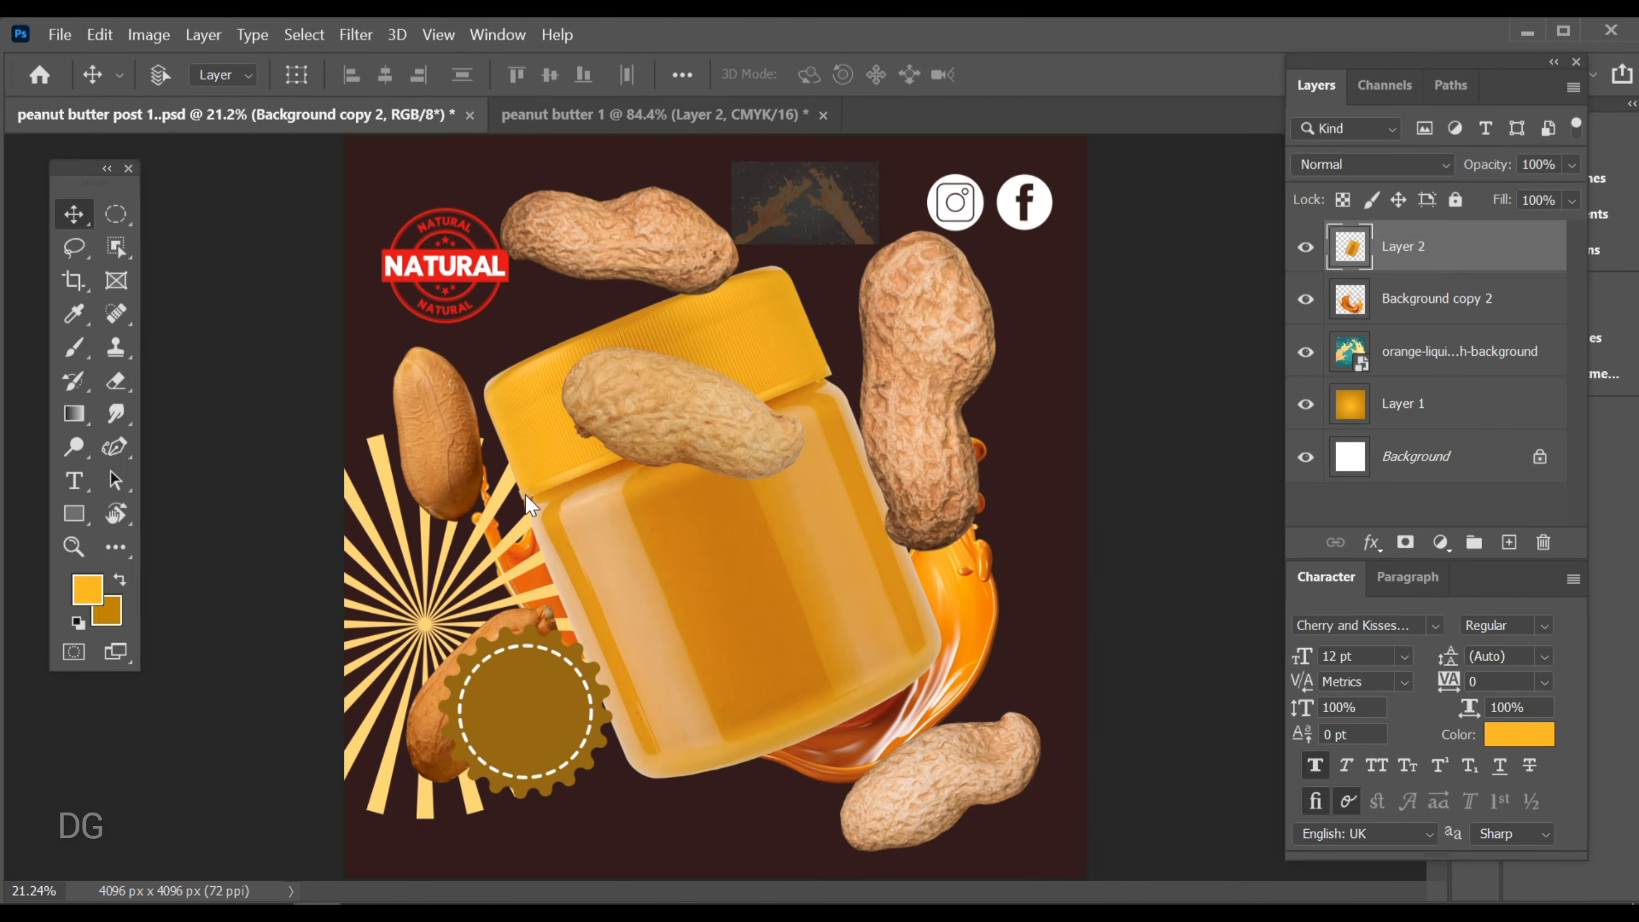
pyautogui.keyDown('ctrl'); pyautogui.click(429, 629); pyautogui.keyUp('ctrl')
pyautogui.moveTo(450, 586); pyautogui.dragTo(641, 118)
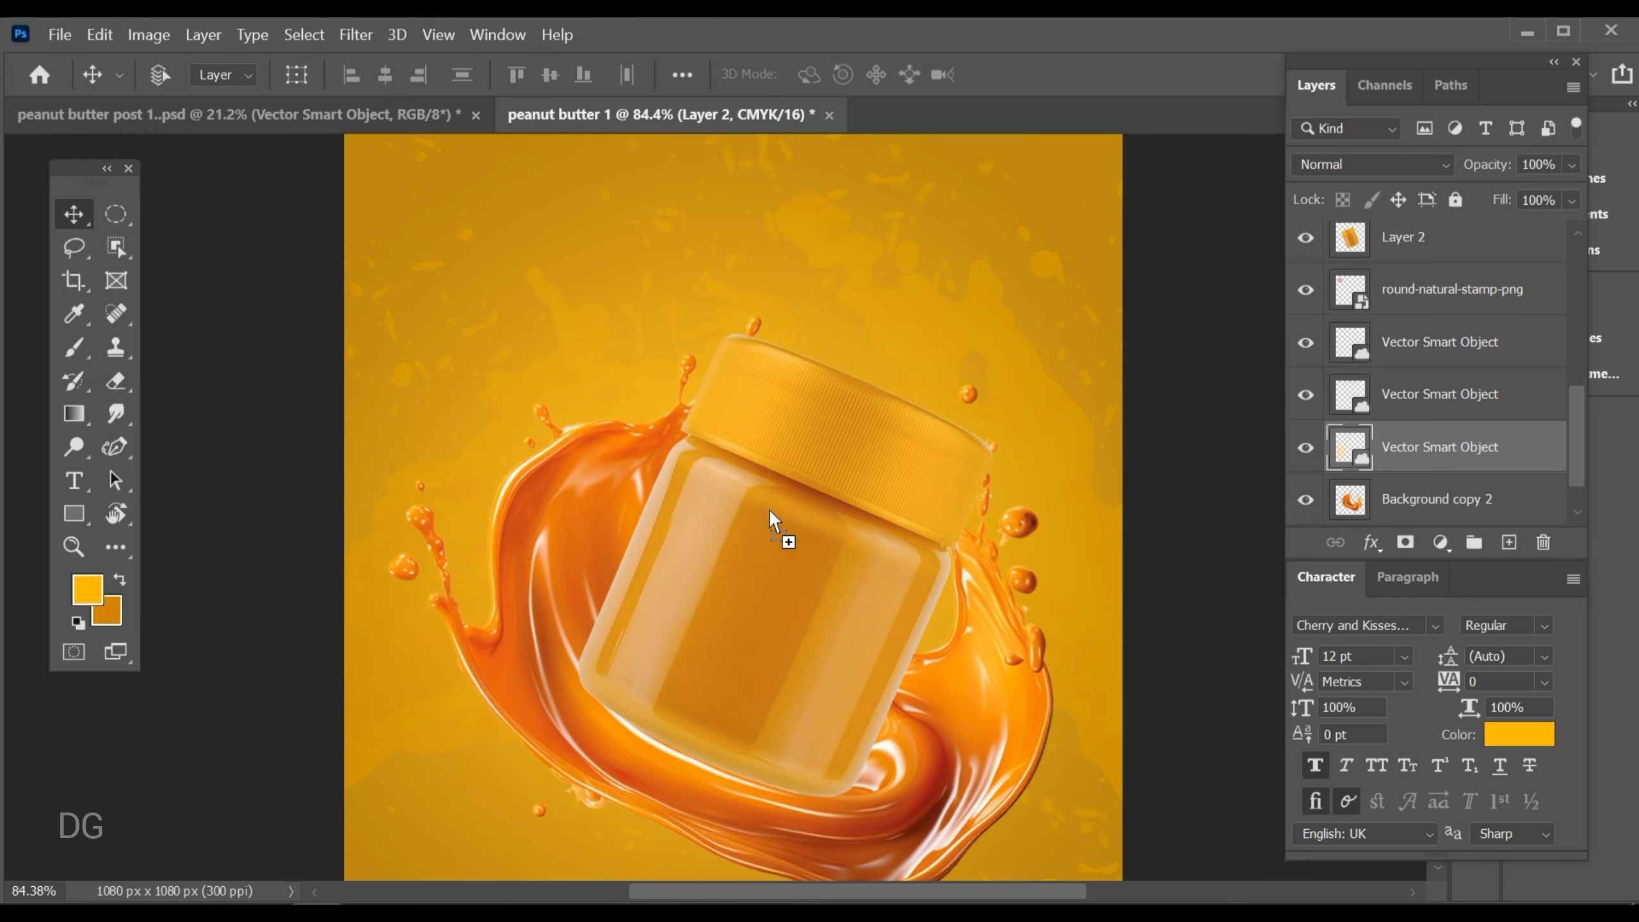
pyautogui.moveTo(768, 508)
pyautogui.mouseDown()
pyautogui.moveTo(764, 492)
pyautogui.moveTo(778, 515)
pyautogui.mouseUp()
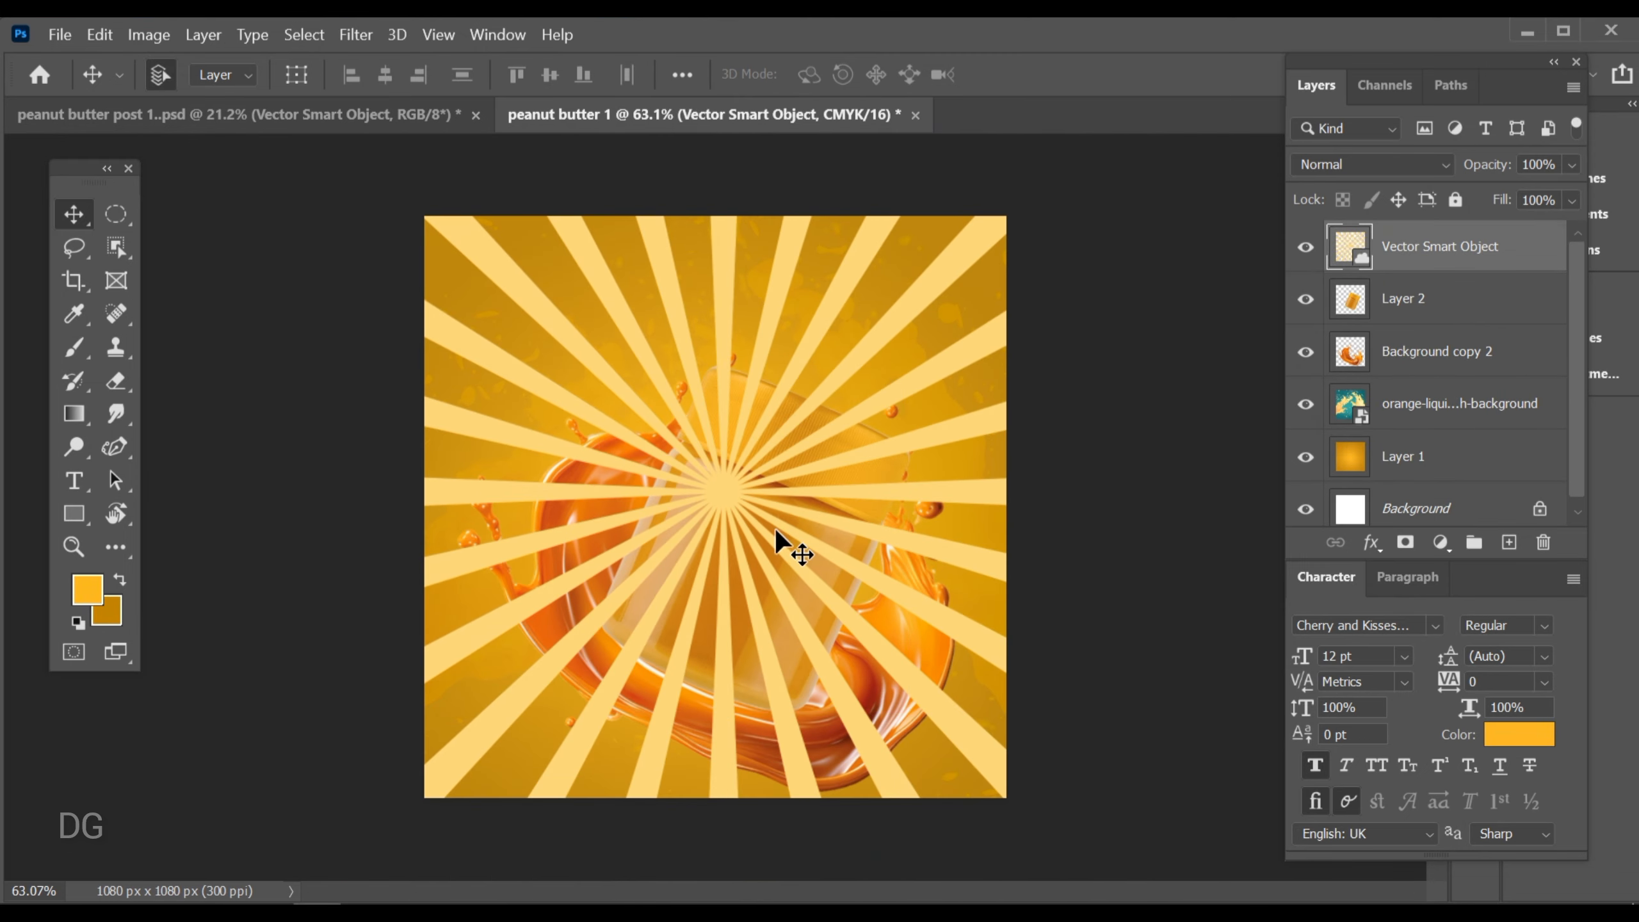
# Scale the sunburst to about 64.05% so its rays cover the canvas, and place its layer beneath the orange splash layer
pyautogui.hotkey('ctrl', 't')
pyautogui.scroll(-1, 750, 530)
pyautogui.moveTo(245, 494); pyautogui.dragTo(447, 494)
pyautogui.moveTo(726, 453); pyautogui.dragTo(736, 492)
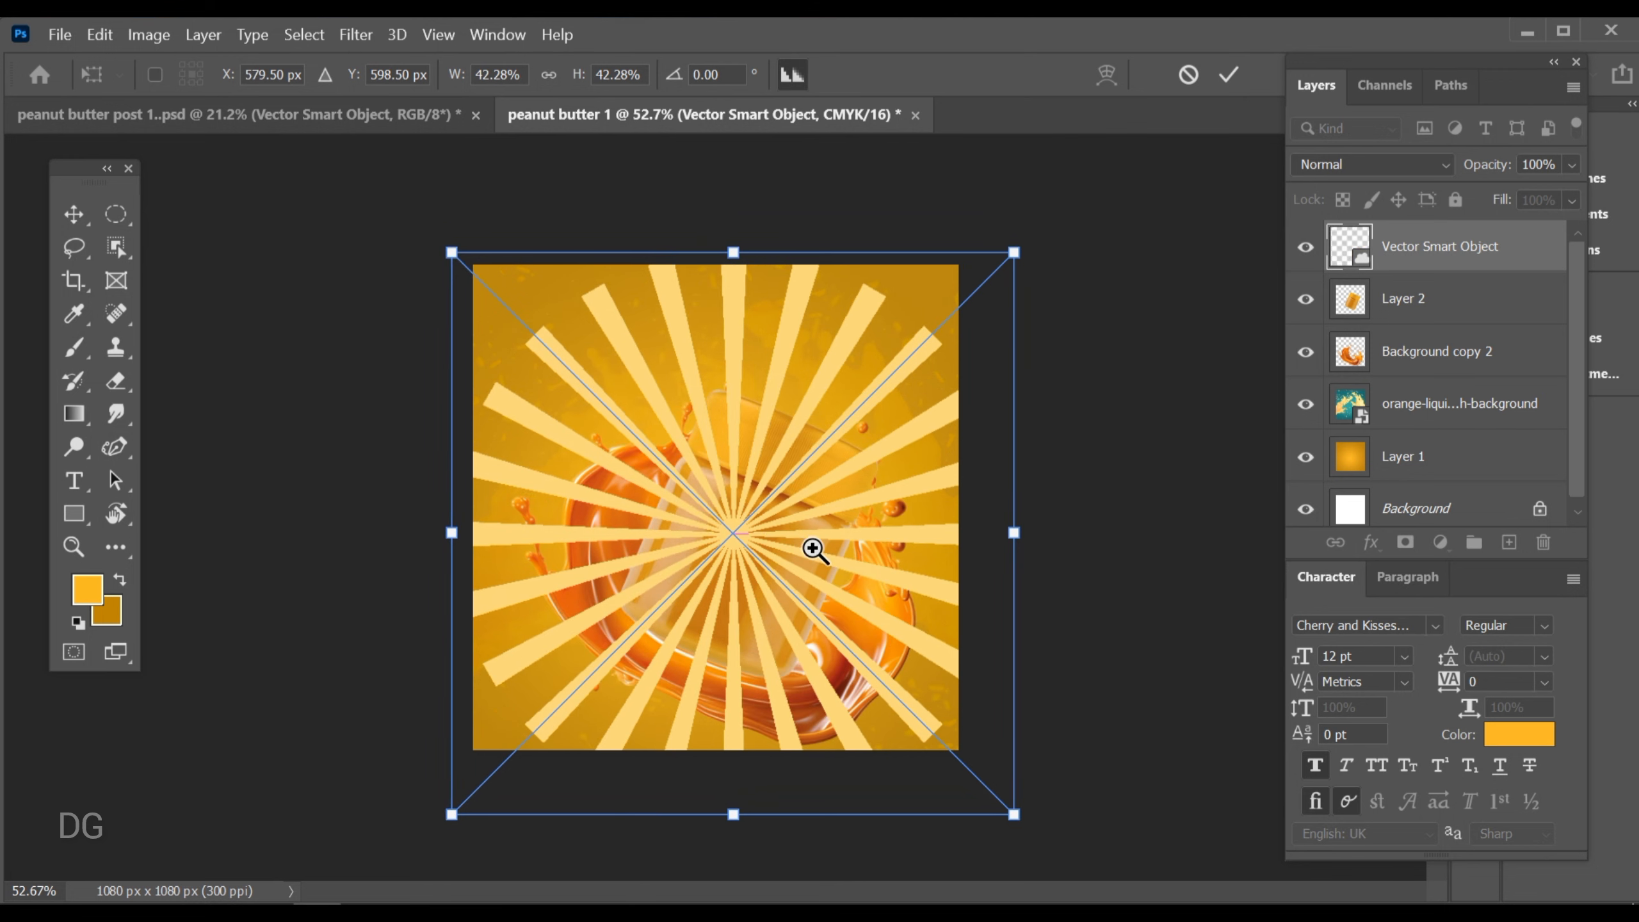
pyautogui.moveTo(812, 548); pyautogui.dragTo(779, 406)
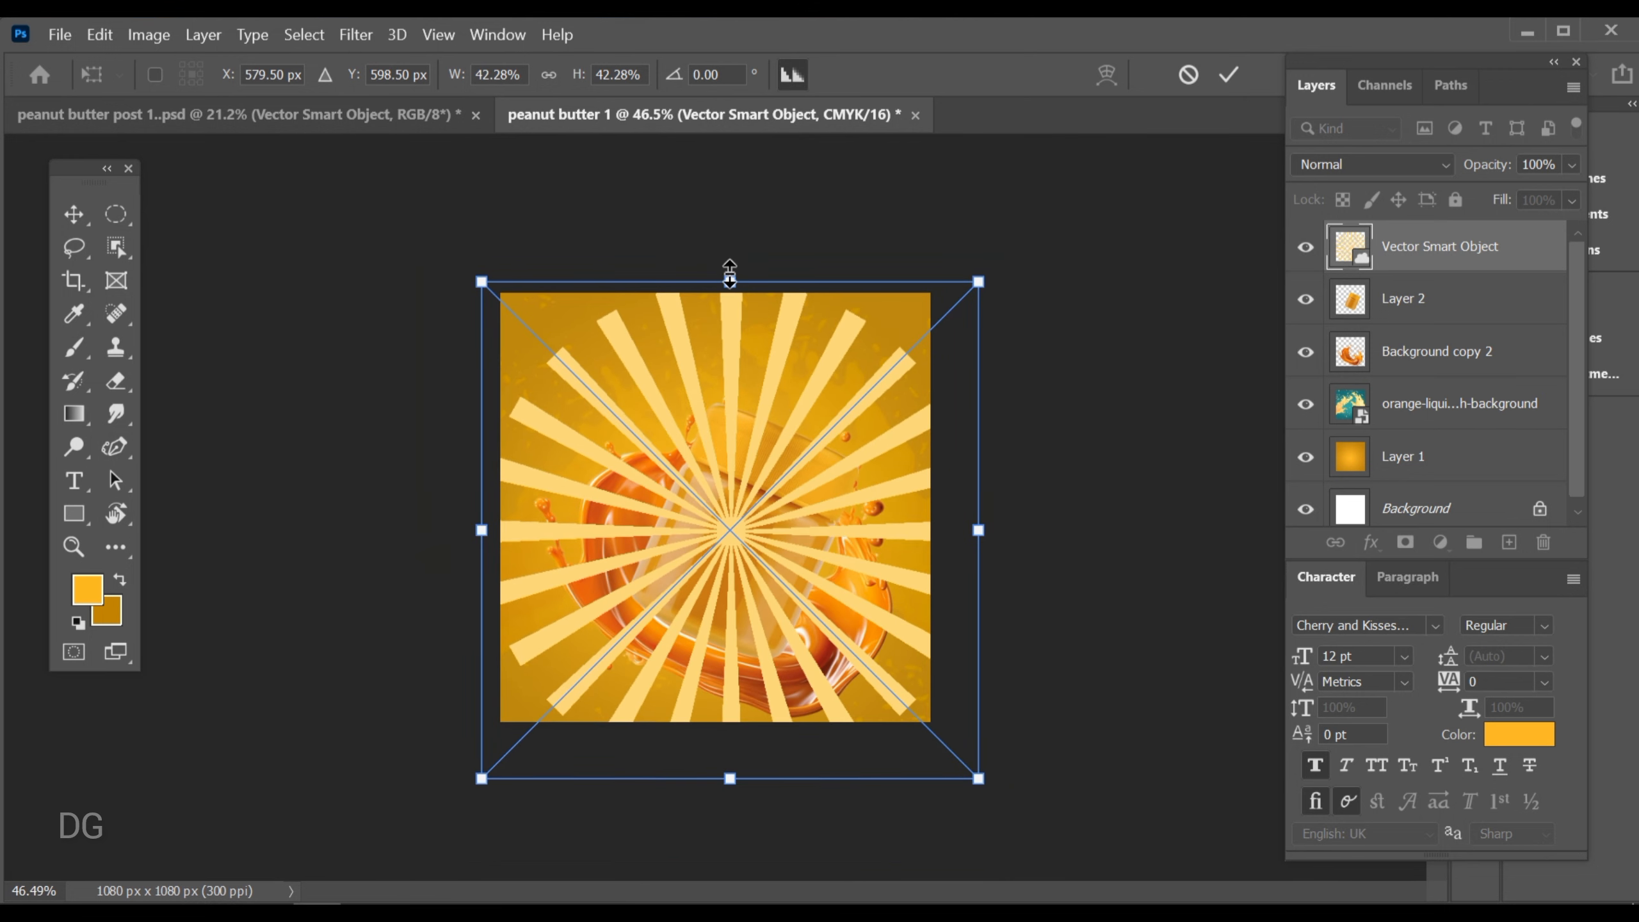
pyautogui.moveTo(730, 271); pyautogui.dragTo(732, 154)
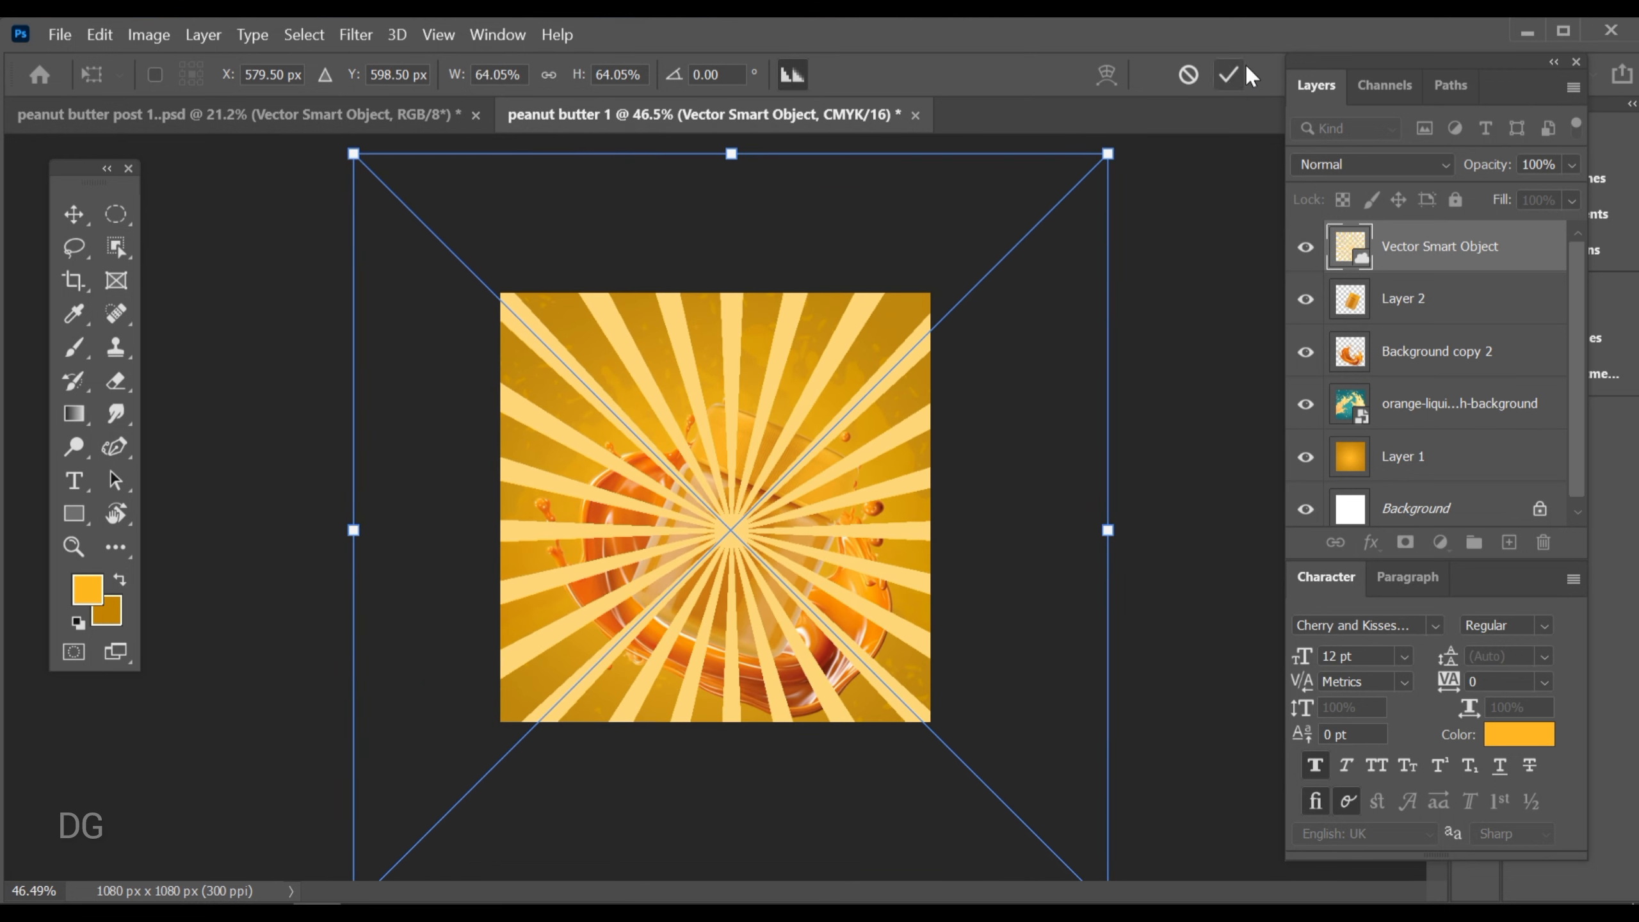
pyautogui.click(1230, 75)
pyautogui.moveTo(743, 509); pyautogui.dragTo(757, 541)
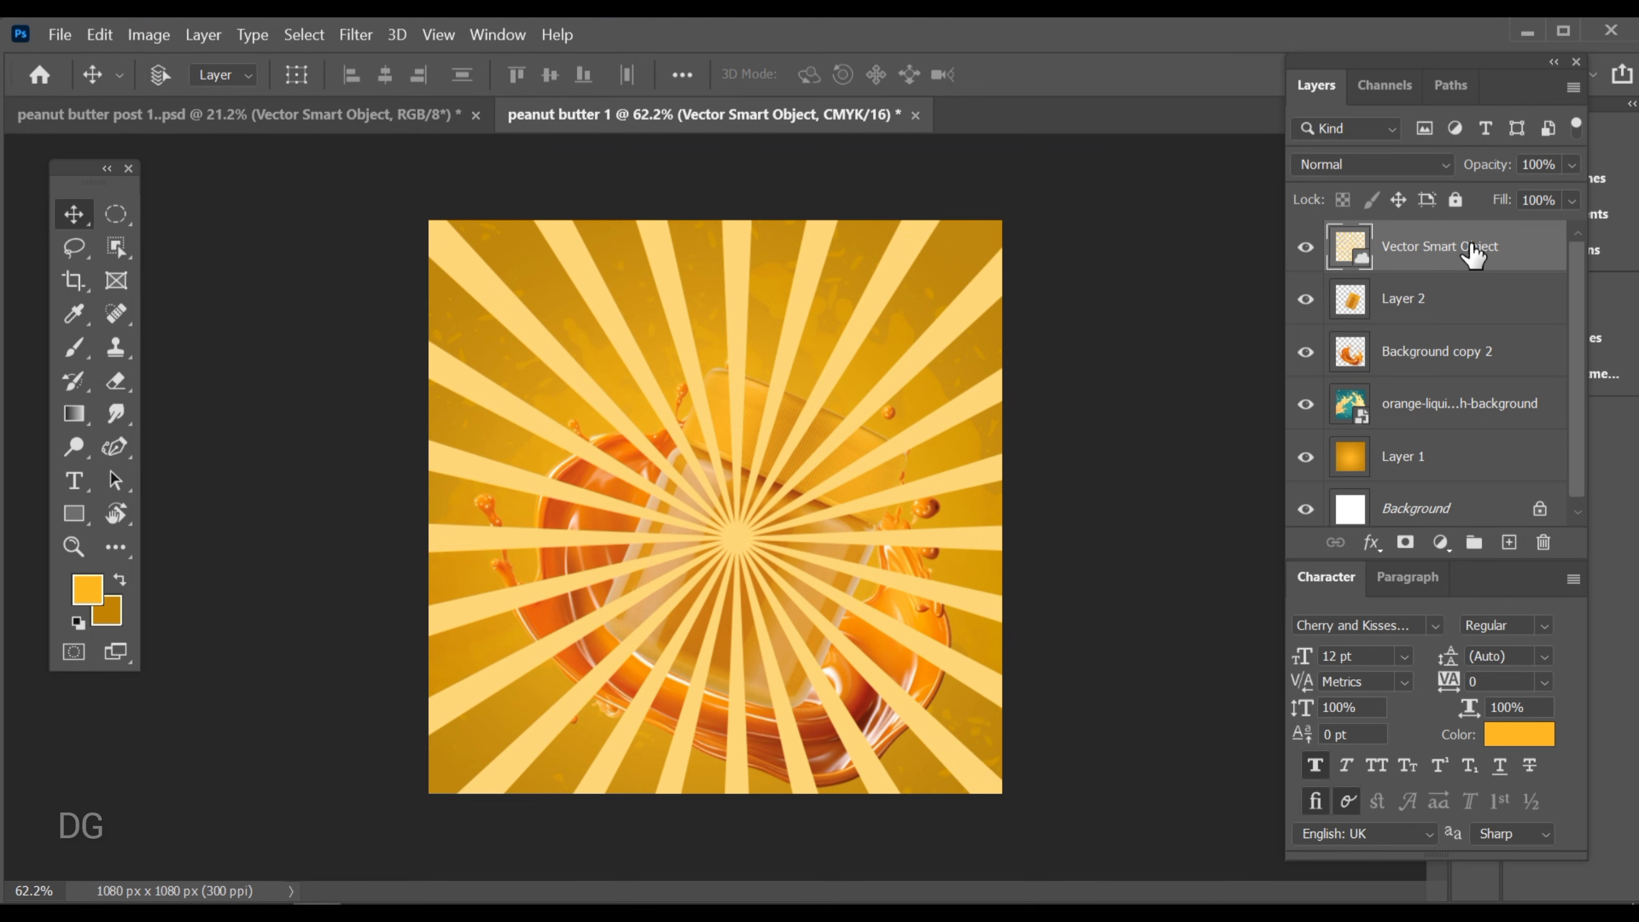
pyautogui.moveTo(1474, 255); pyautogui.dragTo(1451, 401)
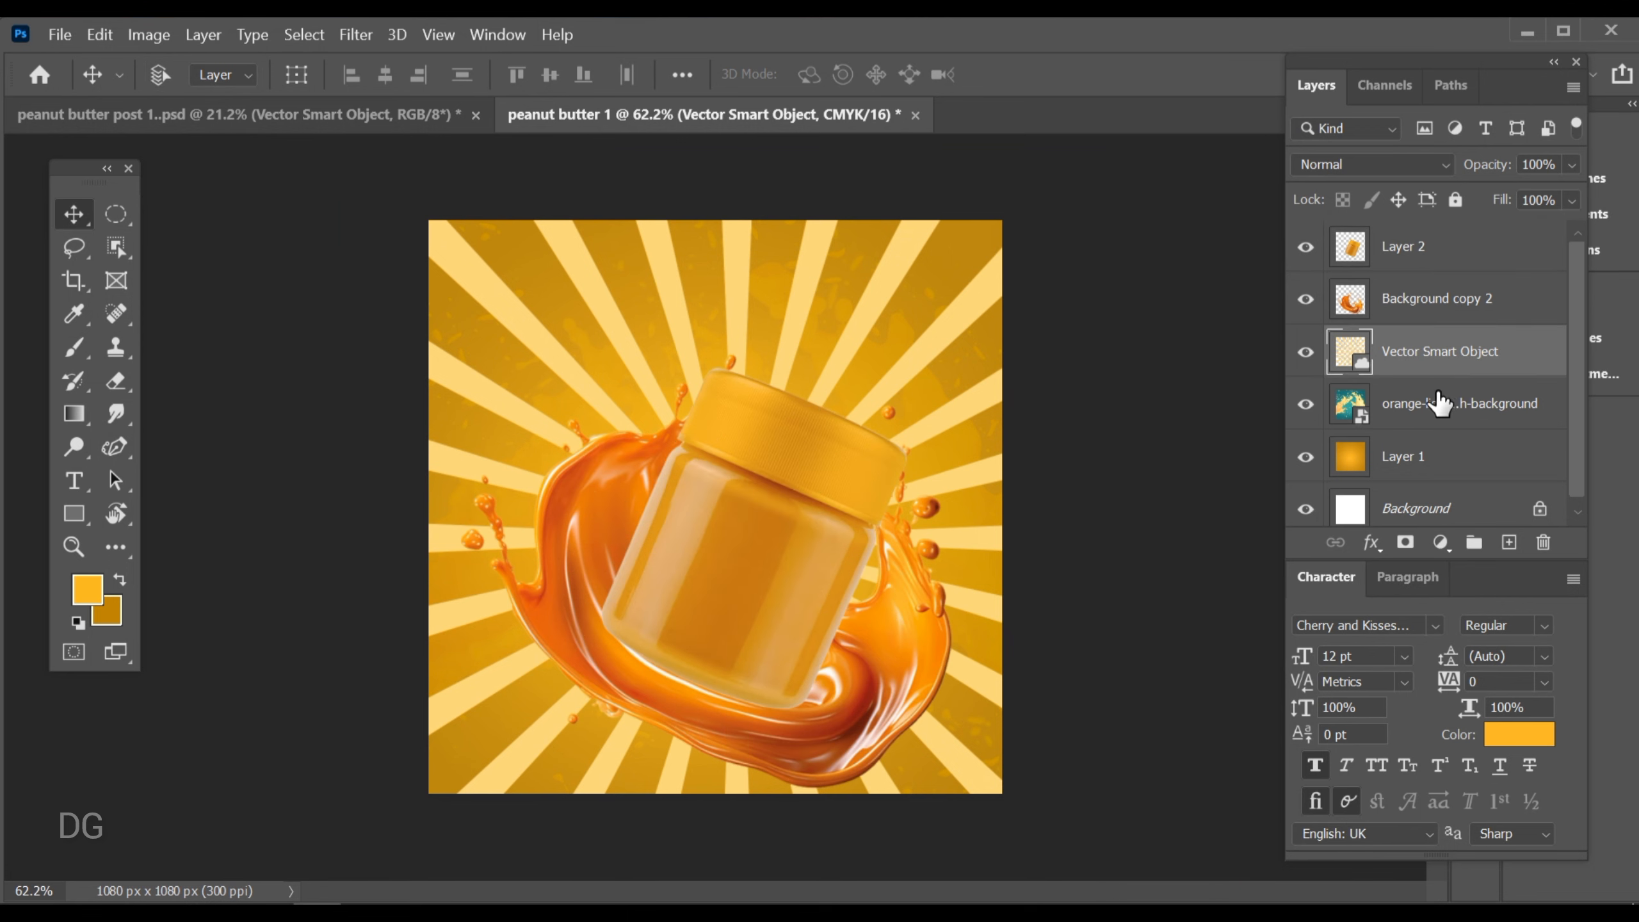
# Set the sunburst layer's blend mode to Multiply and its opacity to 35%
pyautogui.click(1408, 163)
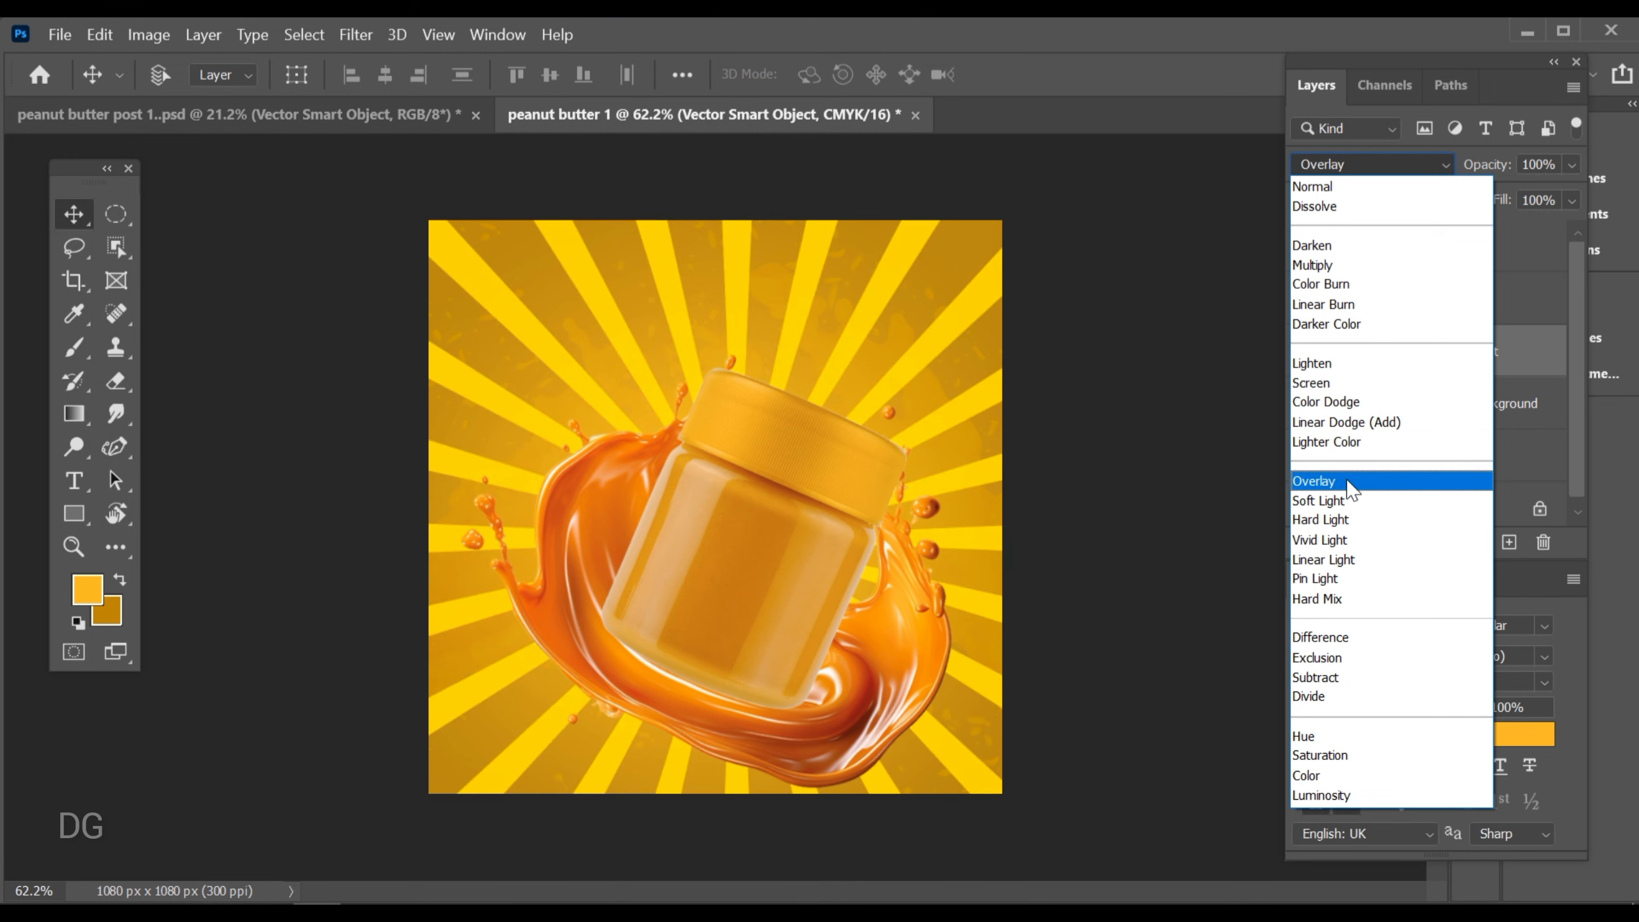
pyautogui.click(1376, 266)
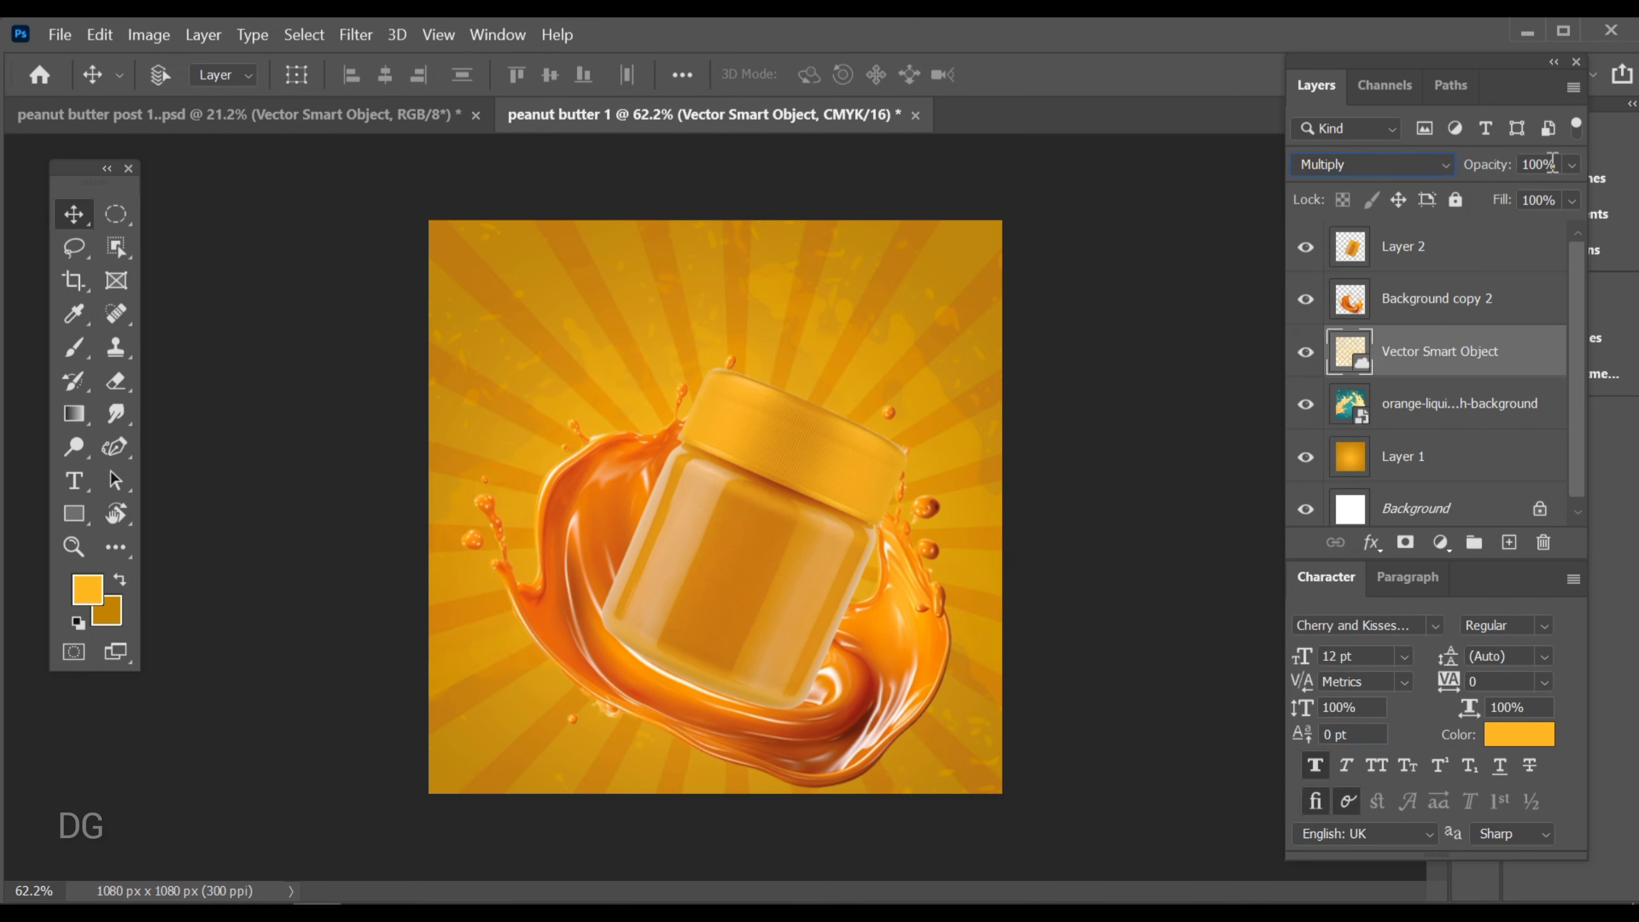
pyautogui.press('Return')
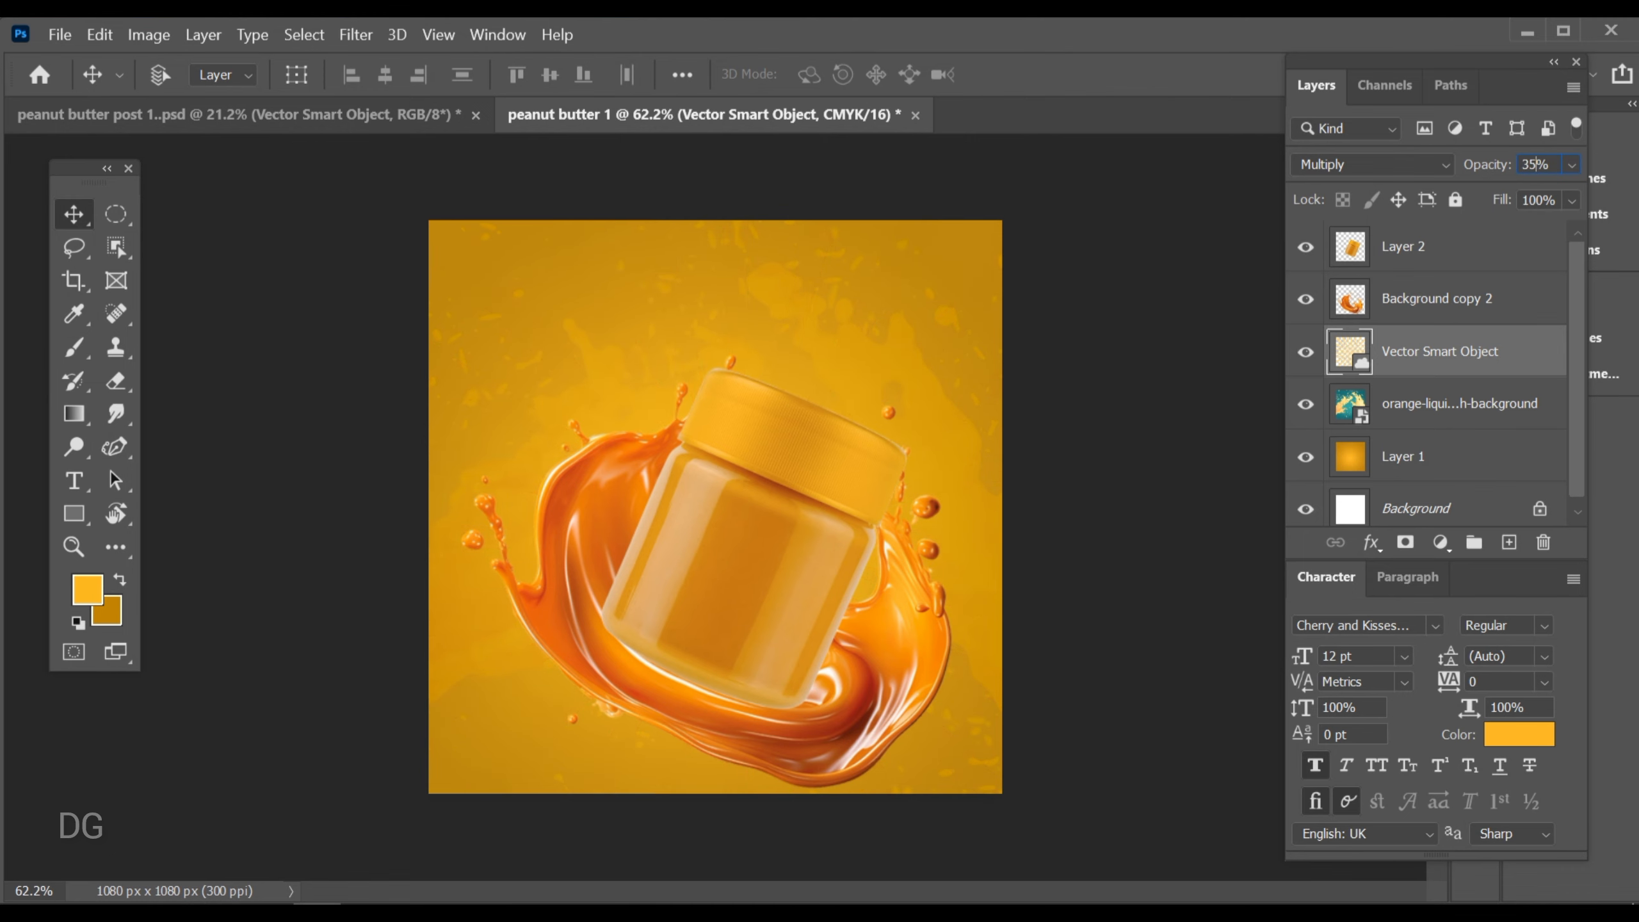
pyautogui.press('Return')
# Scale the orange splash to about 97.42%, rotate it clockwise by about 1.91° and nudge it slightly upward
pyautogui.keyDown('ctrl'); pyautogui.click(881, 550); pyautogui.keyUp('ctrl')
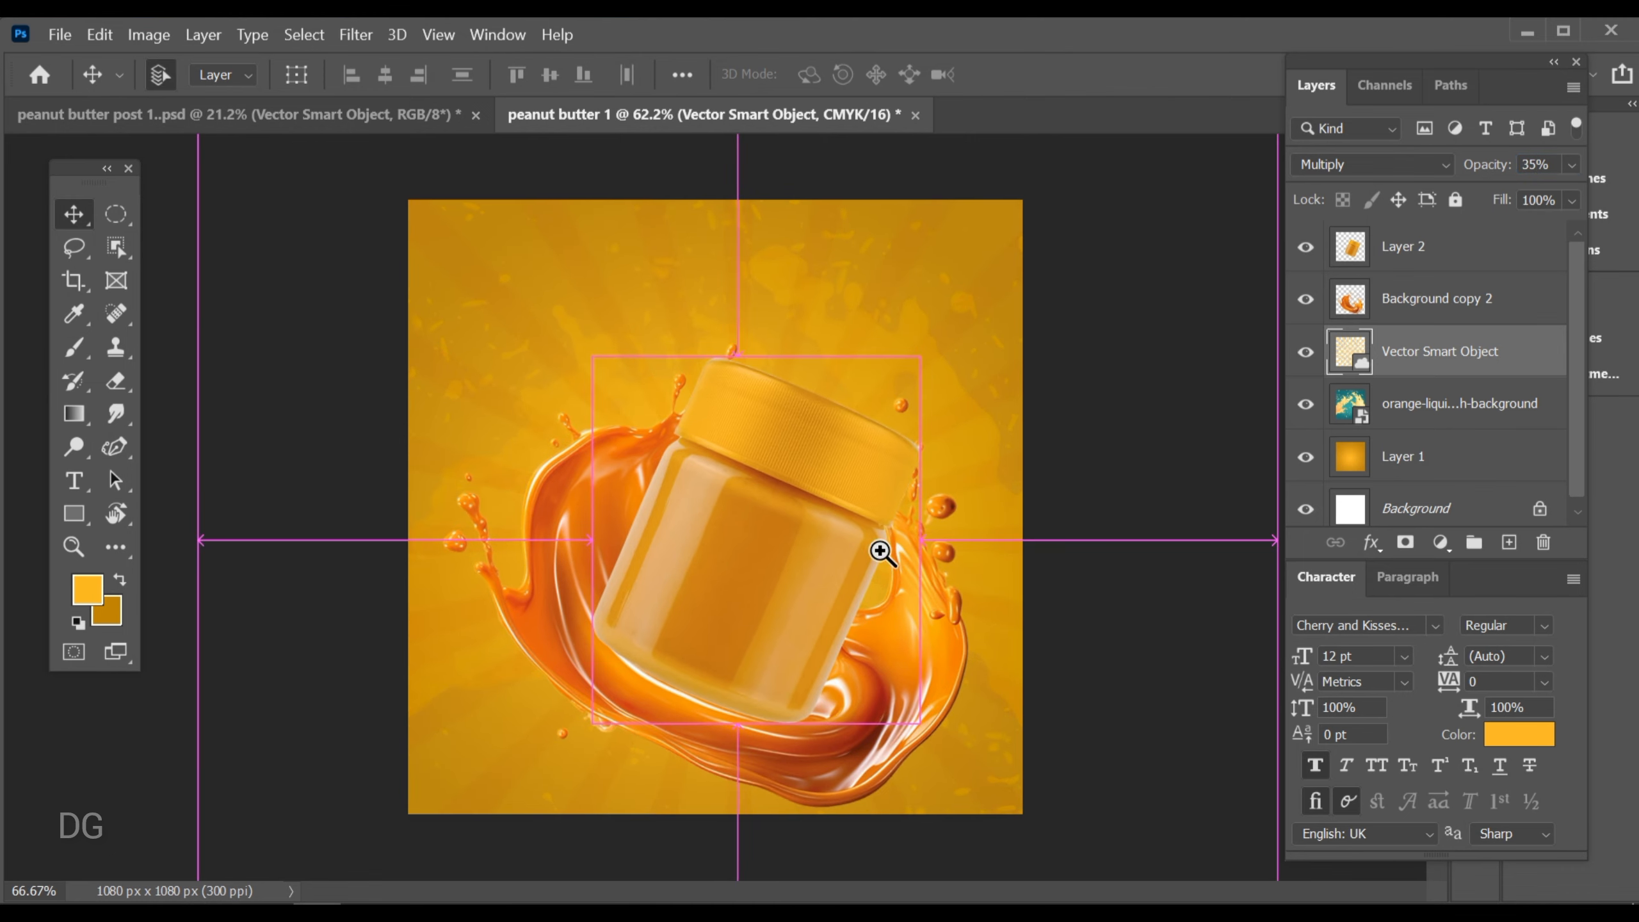
pyautogui.keyDown('ctrl'); pyautogui.click(934, 707); pyautogui.keyUp('ctrl')
pyautogui.hotkey('ctrl', 't')
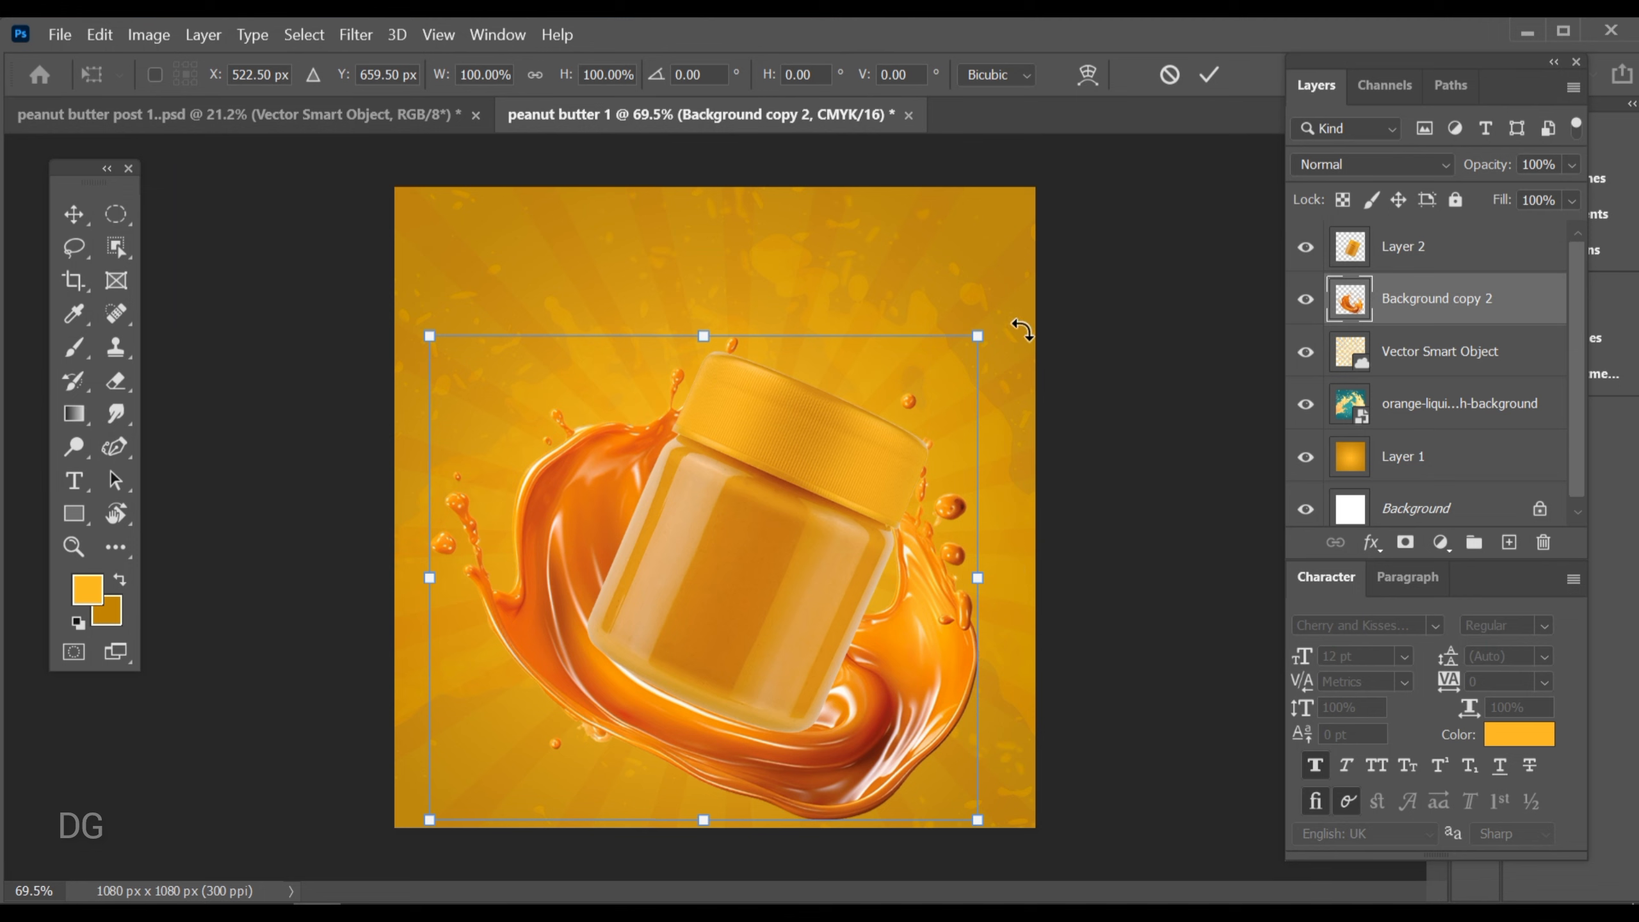
pyautogui.moveTo(1030, 342)
pyautogui.mouseDown()
pyautogui.moveTo(982, 347)
pyautogui.moveTo(1031, 329)
pyautogui.mouseUp()
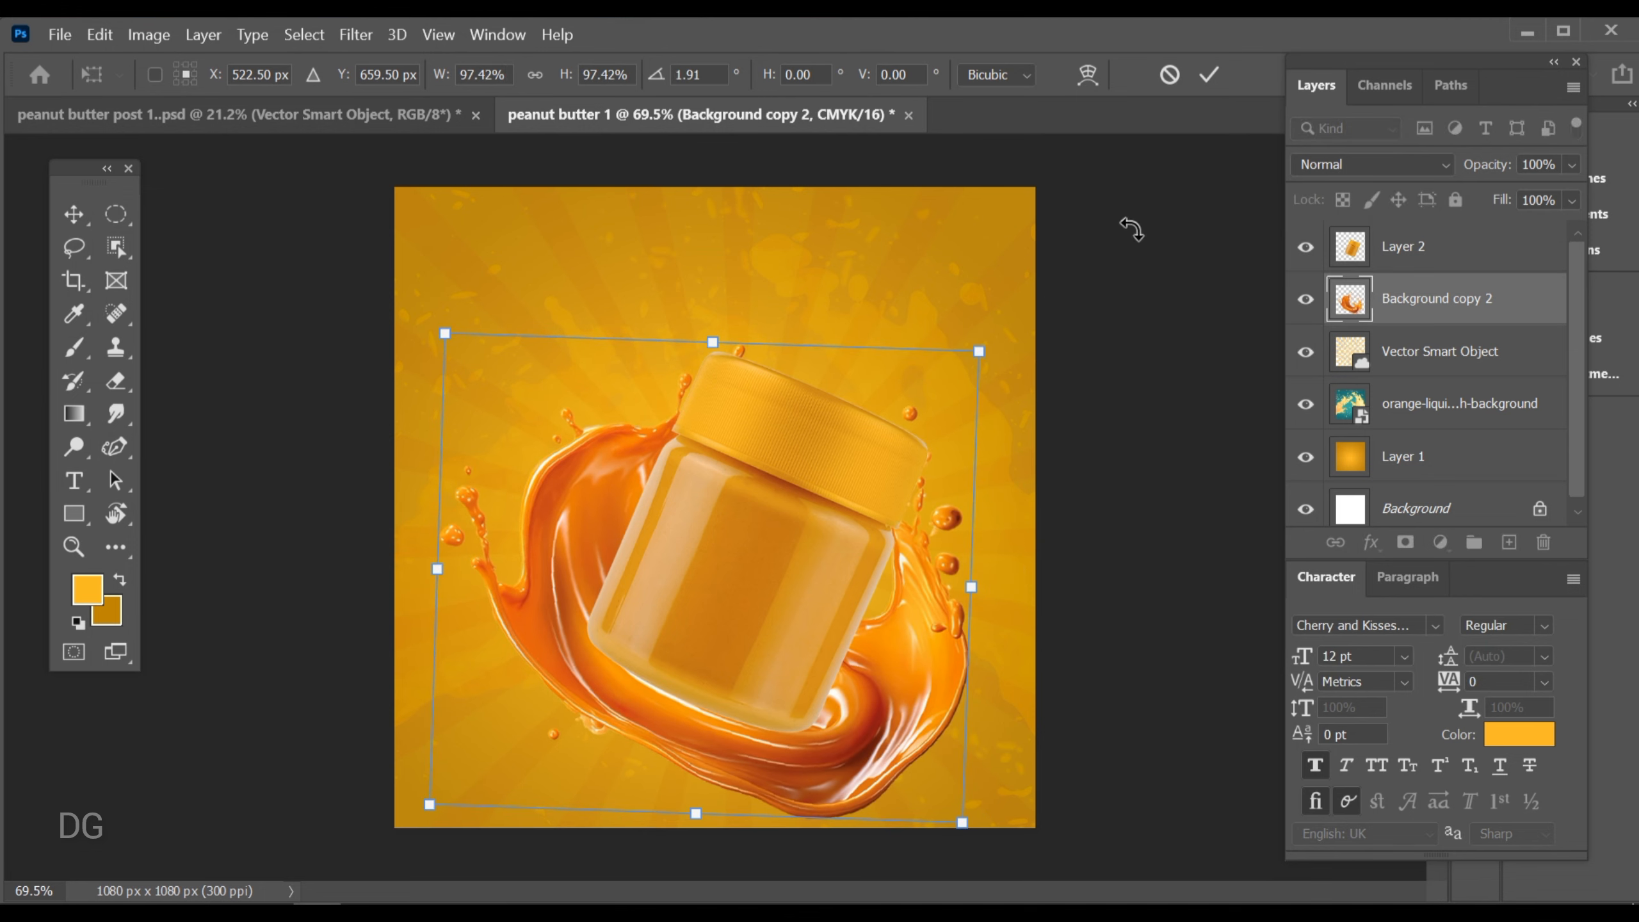
pyautogui.press('Return')
pyautogui.moveTo(919, 677); pyautogui.dragTo(919, 669)
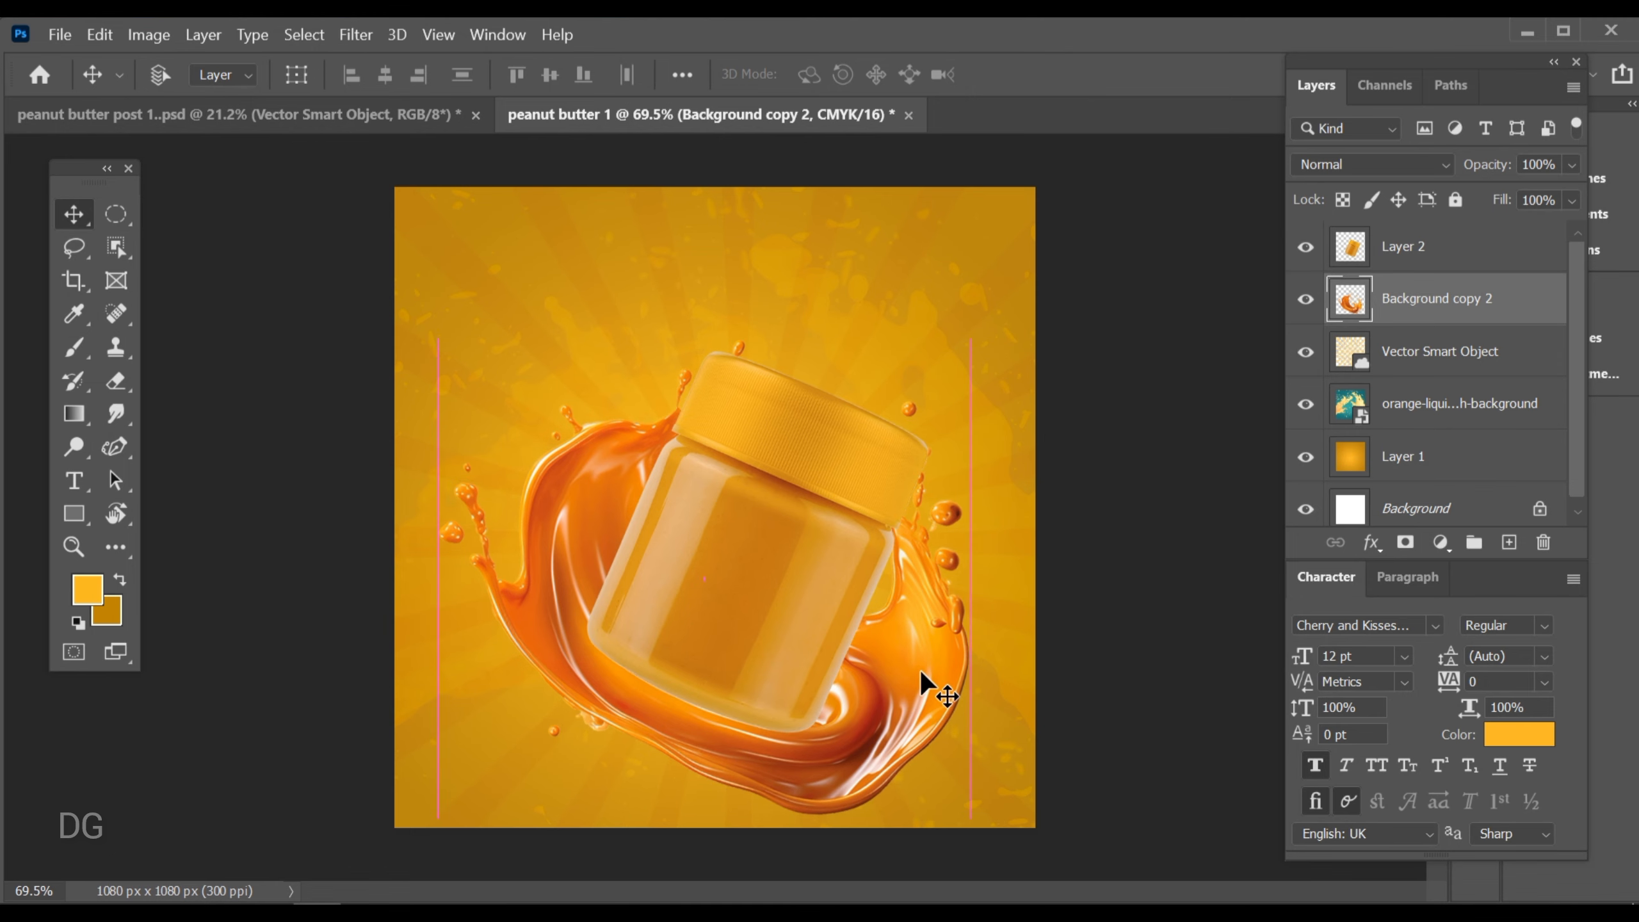
# Copy the peanut beside the NATURAL stamp from "peanut butter post 1" into "peanut butter 1"
pyautogui.click(404, 118)
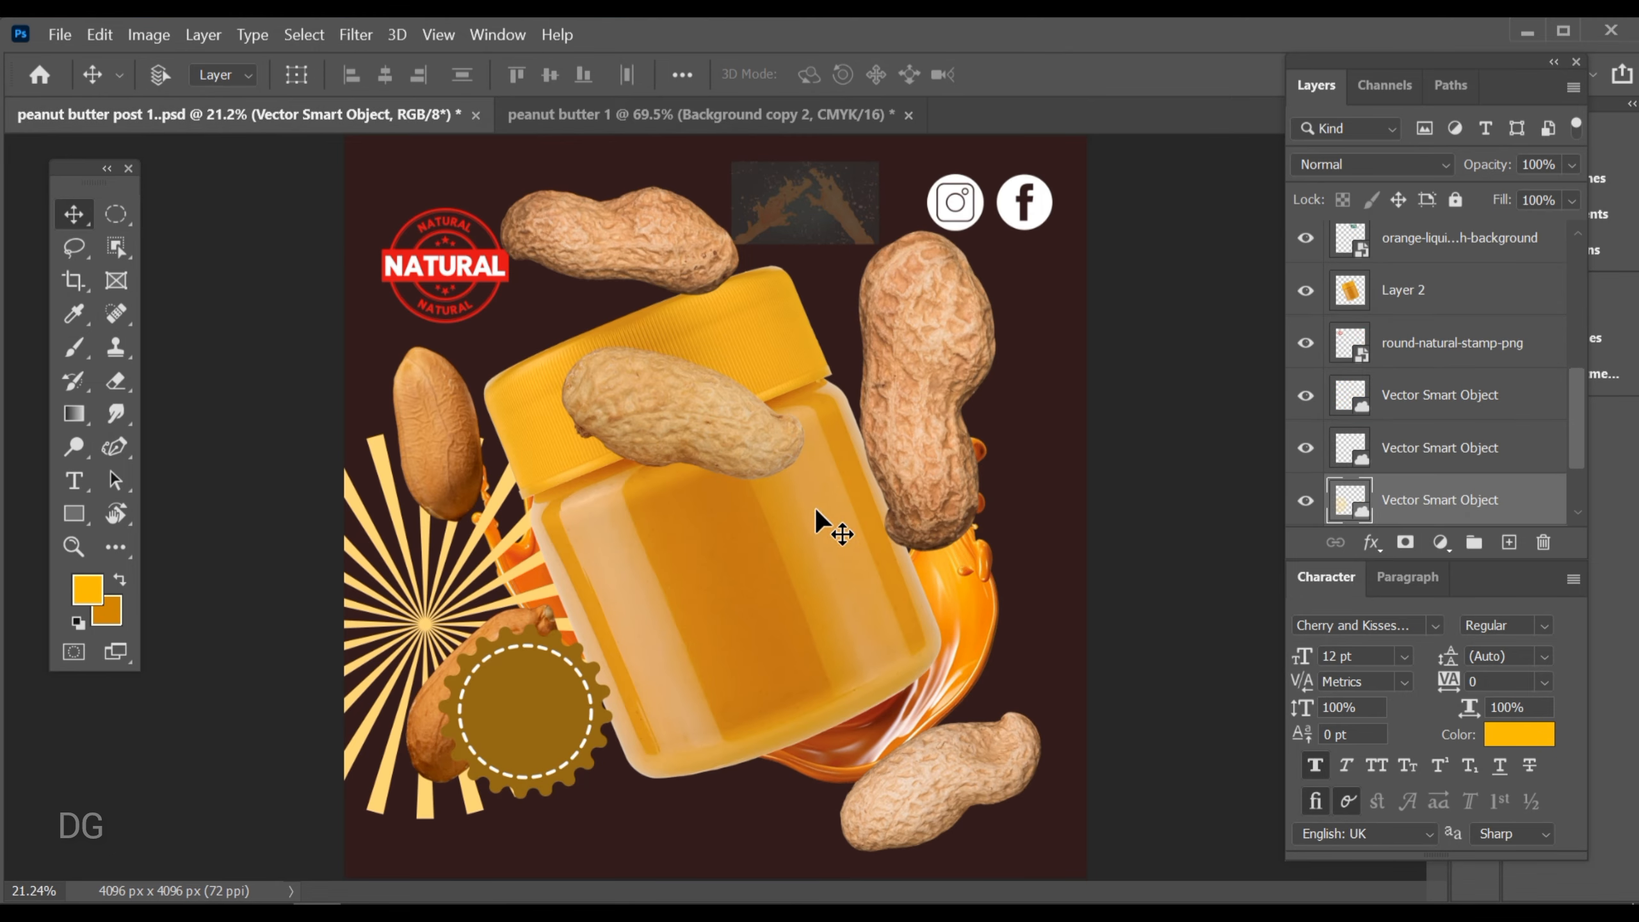
pyautogui.moveTo(631, 241); pyautogui.dragTo(634, 124)
pyautogui.moveTo(603, 333); pyautogui.dragTo(612, 343)
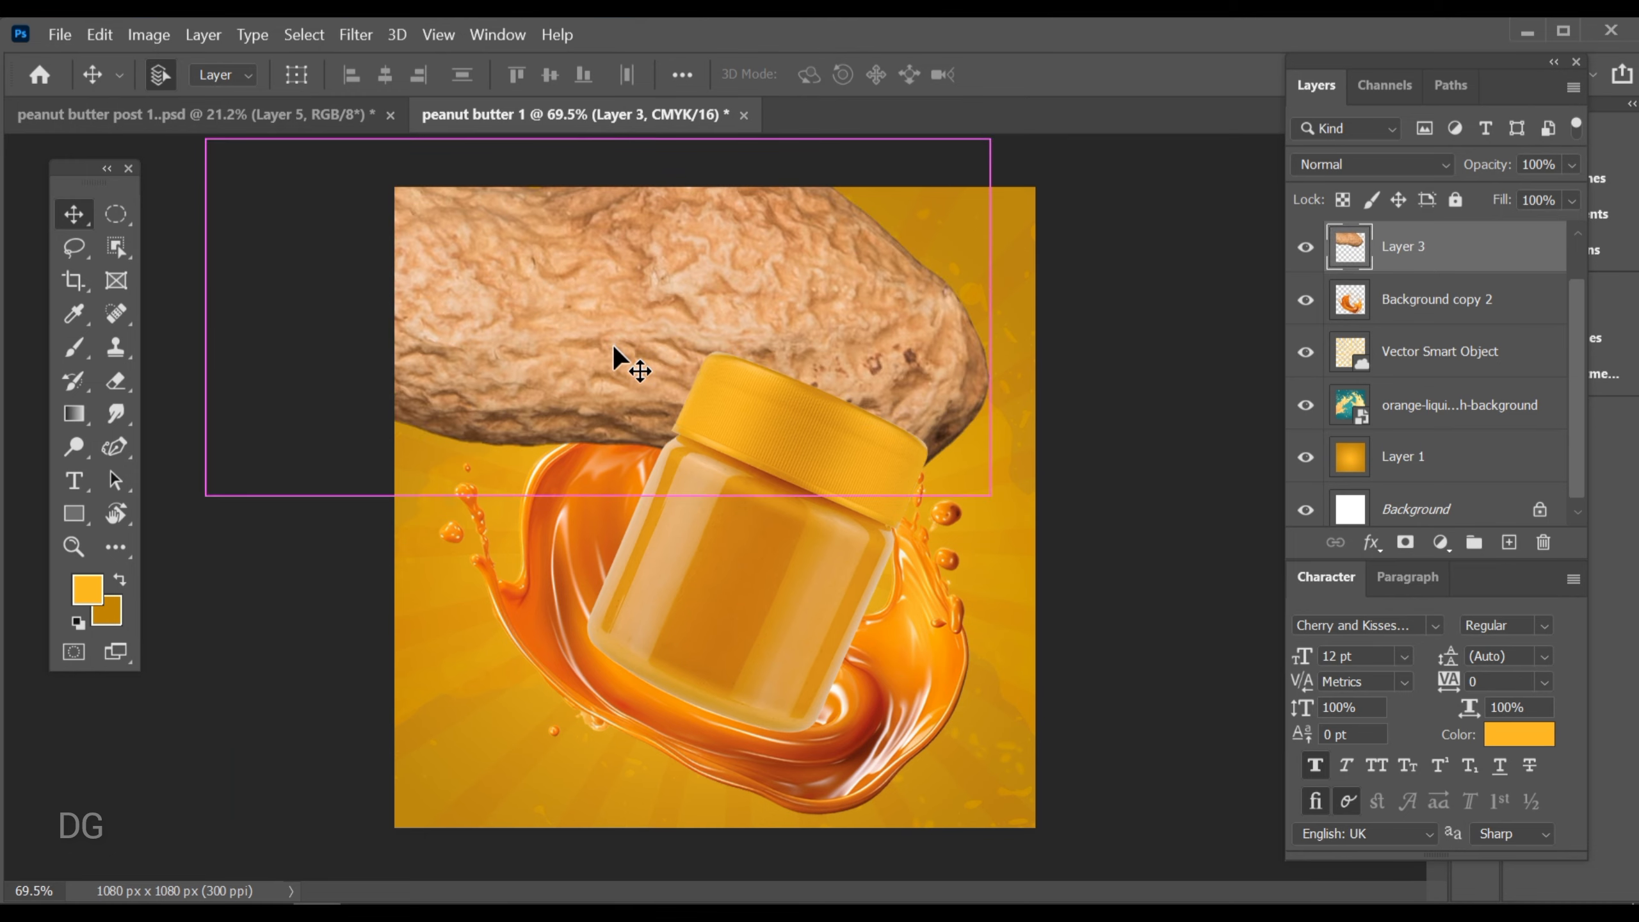
# Scale the peanut to about 15.89%, rotate it clockwise by about 17.56° and place it in the canvas's upper-left area
pyautogui.hotkey('ctrl', 't')
pyautogui.moveTo(598, 494); pyautogui.dragTo(536, 330)
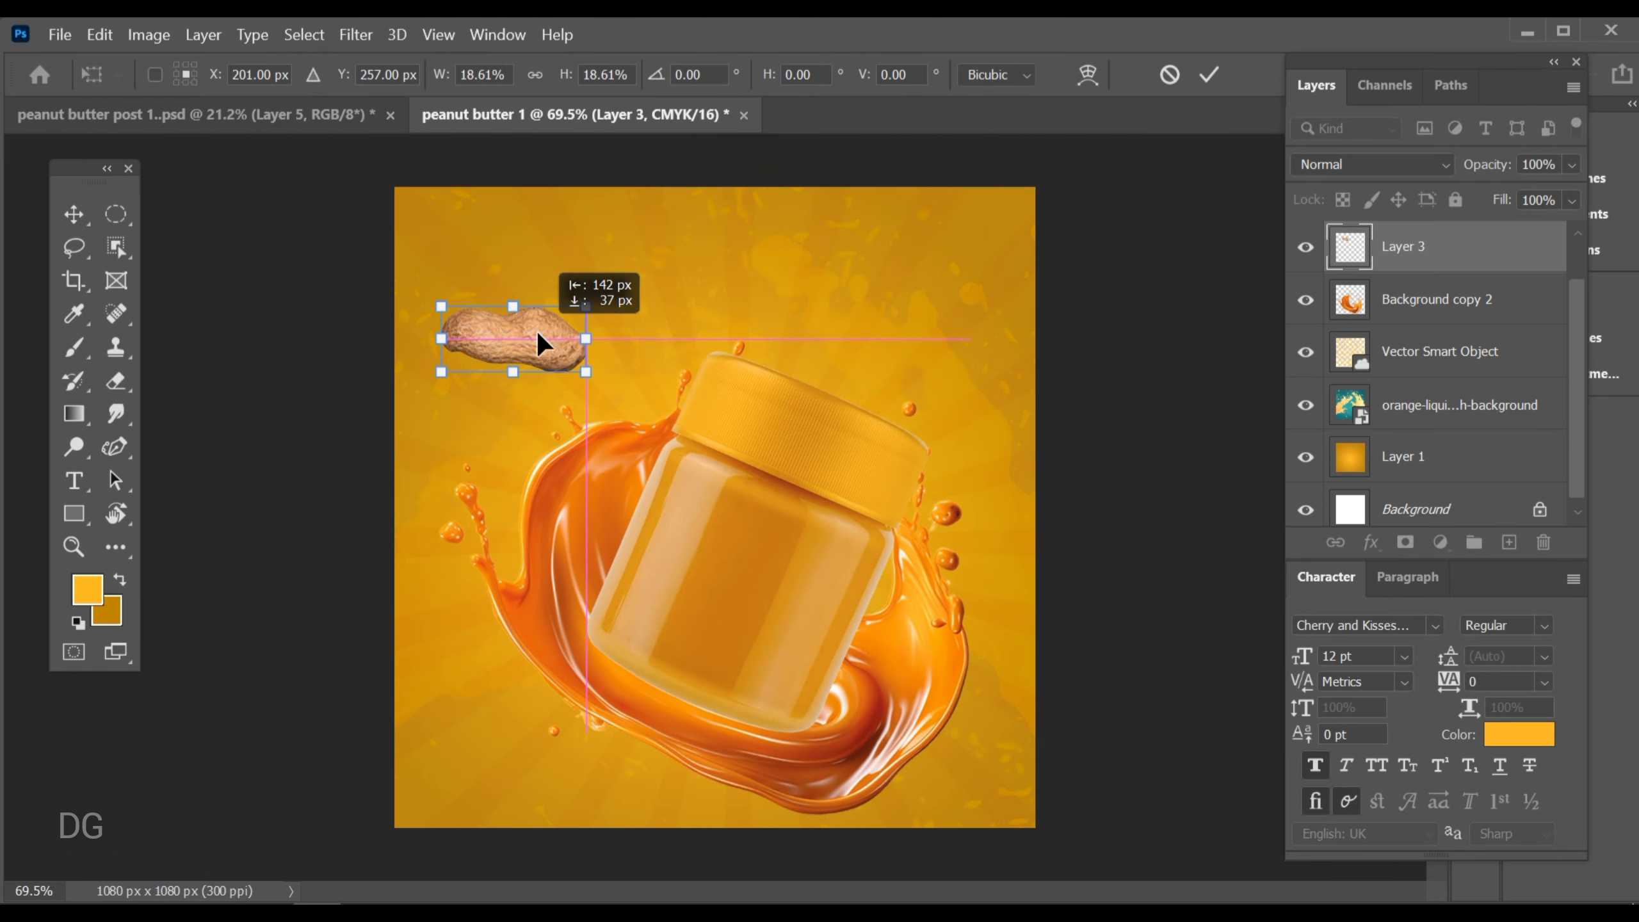
pyautogui.scroll(4, 536, 342)
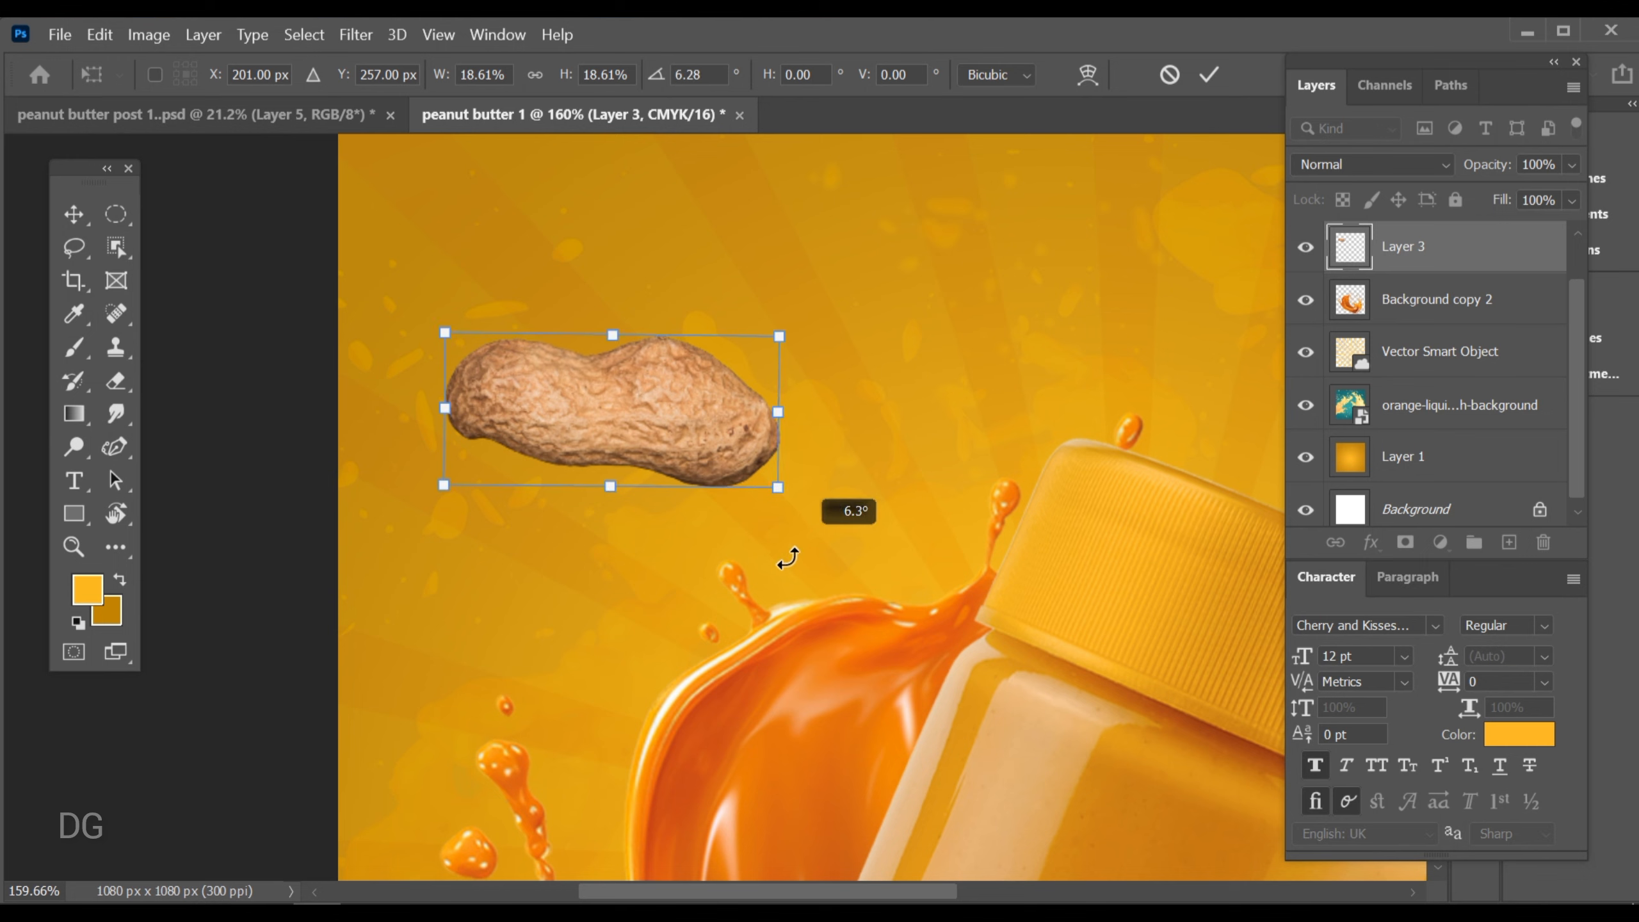
pyautogui.moveTo(788, 557); pyautogui.dragTo(760, 568)
pyautogui.moveTo(644, 336); pyautogui.dragTo(635, 347)
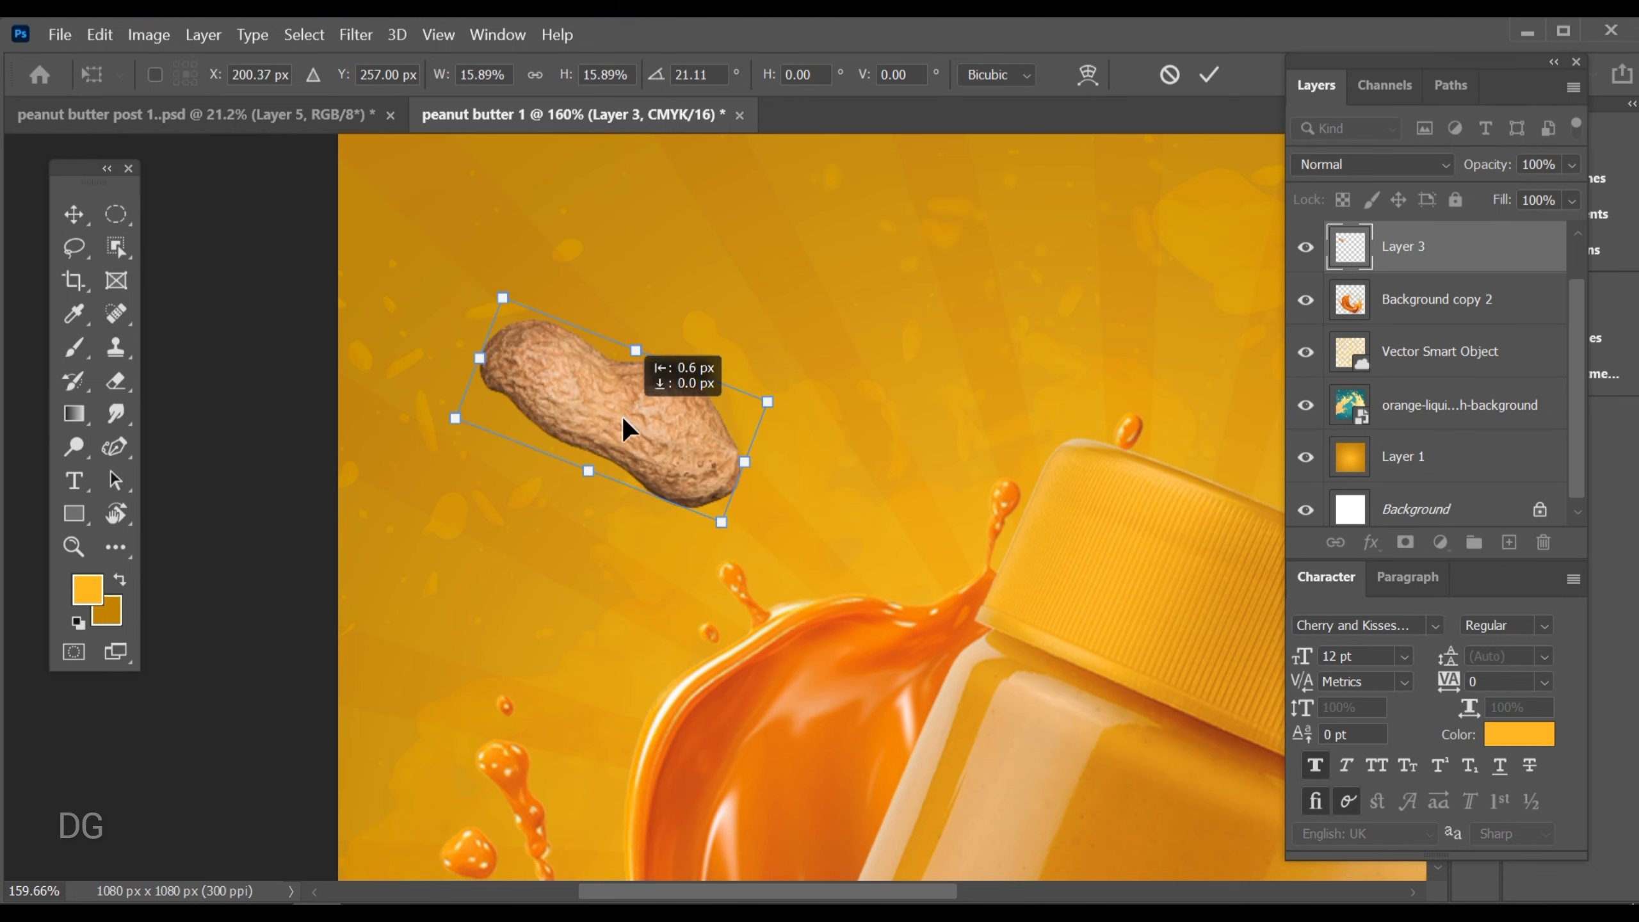
pyautogui.moveTo(622, 425)
pyautogui.mouseDown()
pyautogui.moveTo(663, 442)
pyautogui.moveTo(602, 433)
pyautogui.mouseUp()
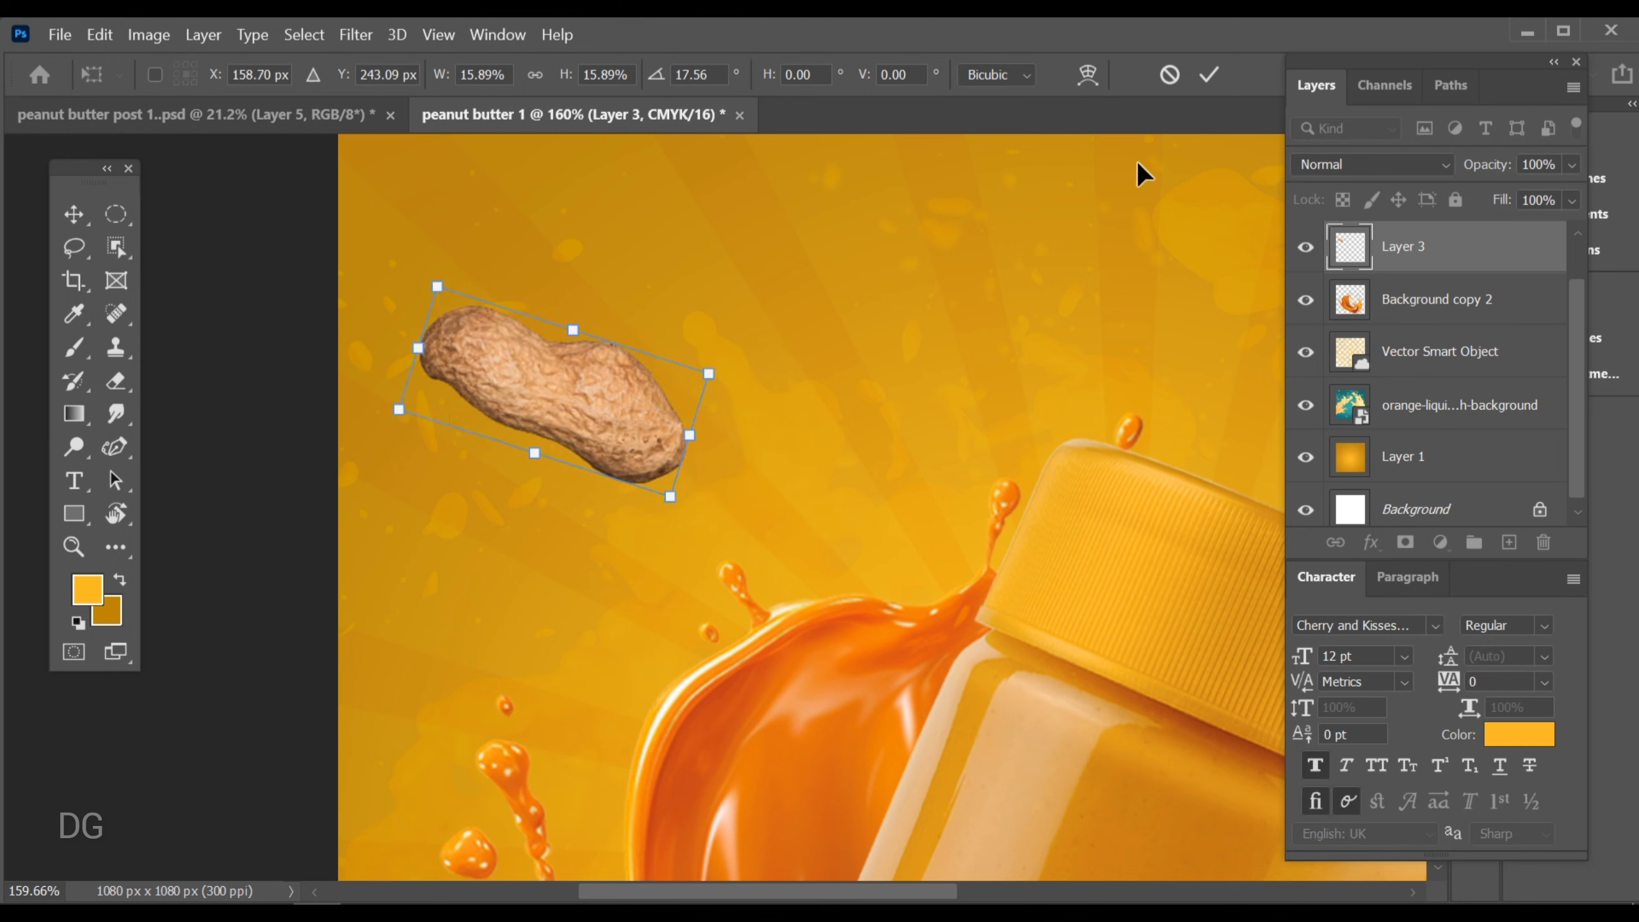
pyautogui.click(1208, 74)
pyautogui.click(355, 34)
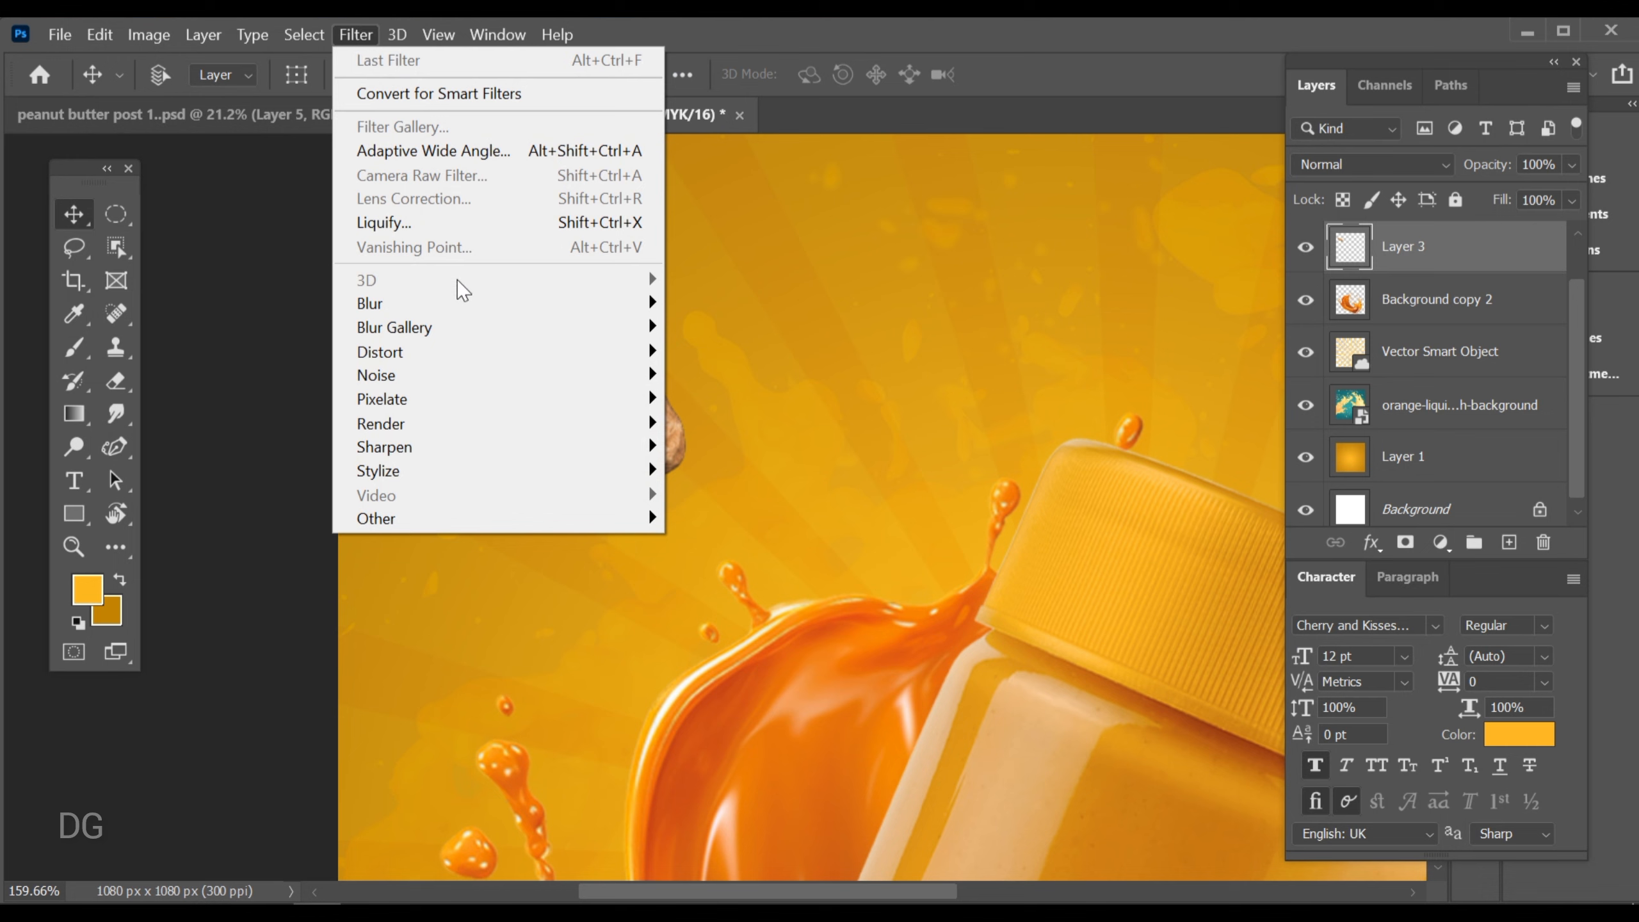
pyautogui.moveTo(464, 304)
pyautogui.click(736, 468)
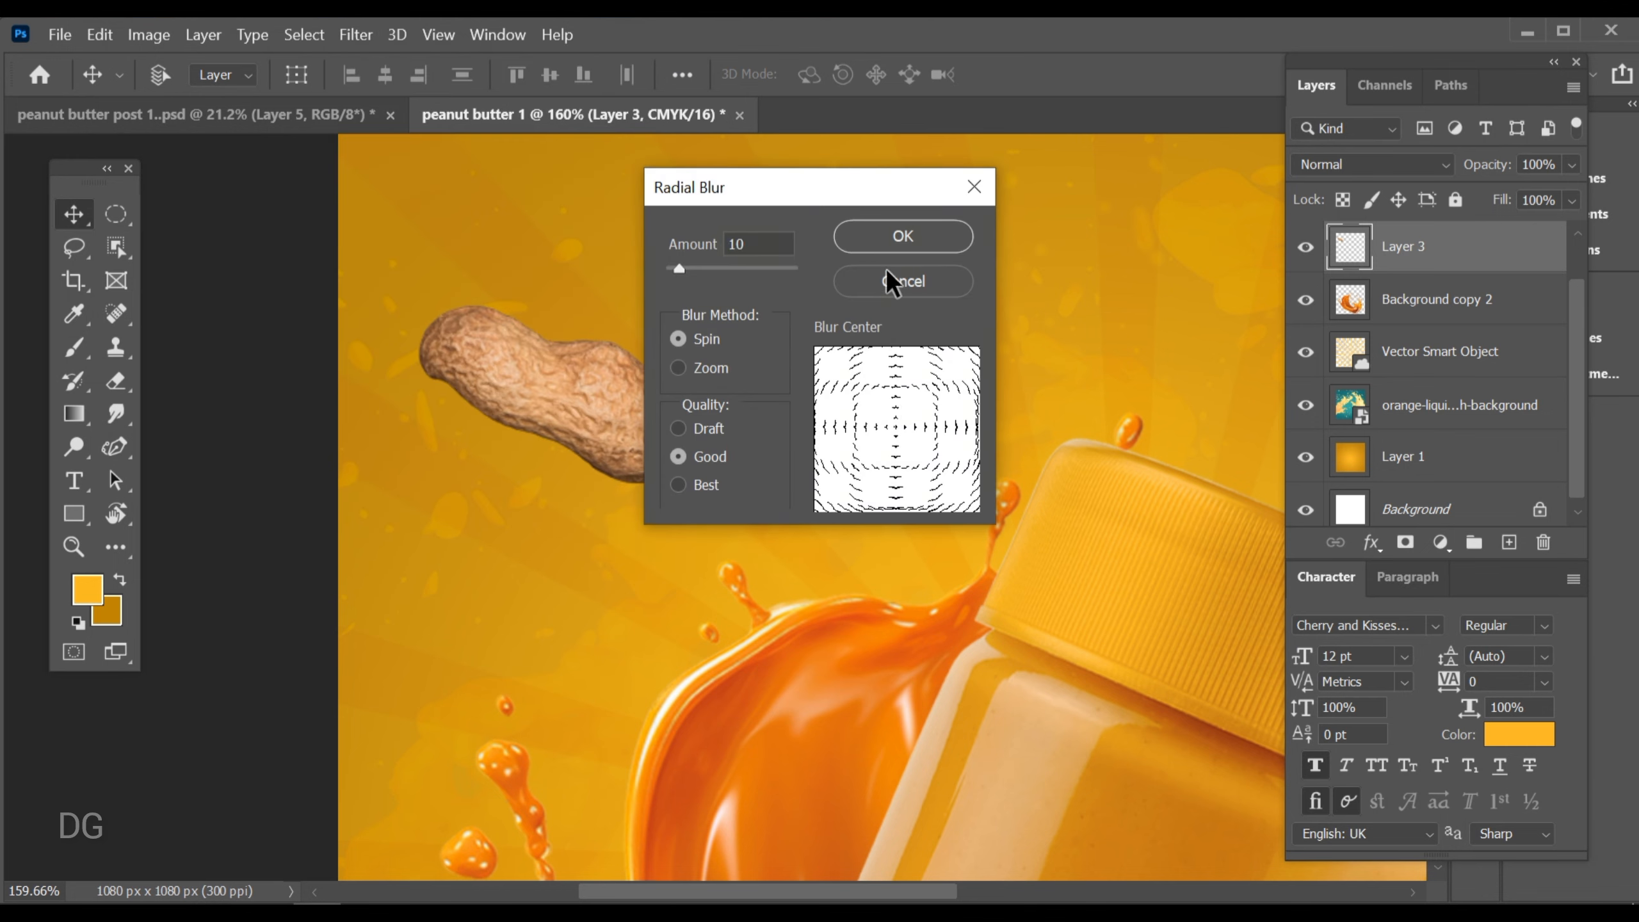
pyautogui.click(889, 279)
# Apply a Motion Blur to the peanut with an angle of 0° and a distance of 15 pixels
pyautogui.click(355, 34)
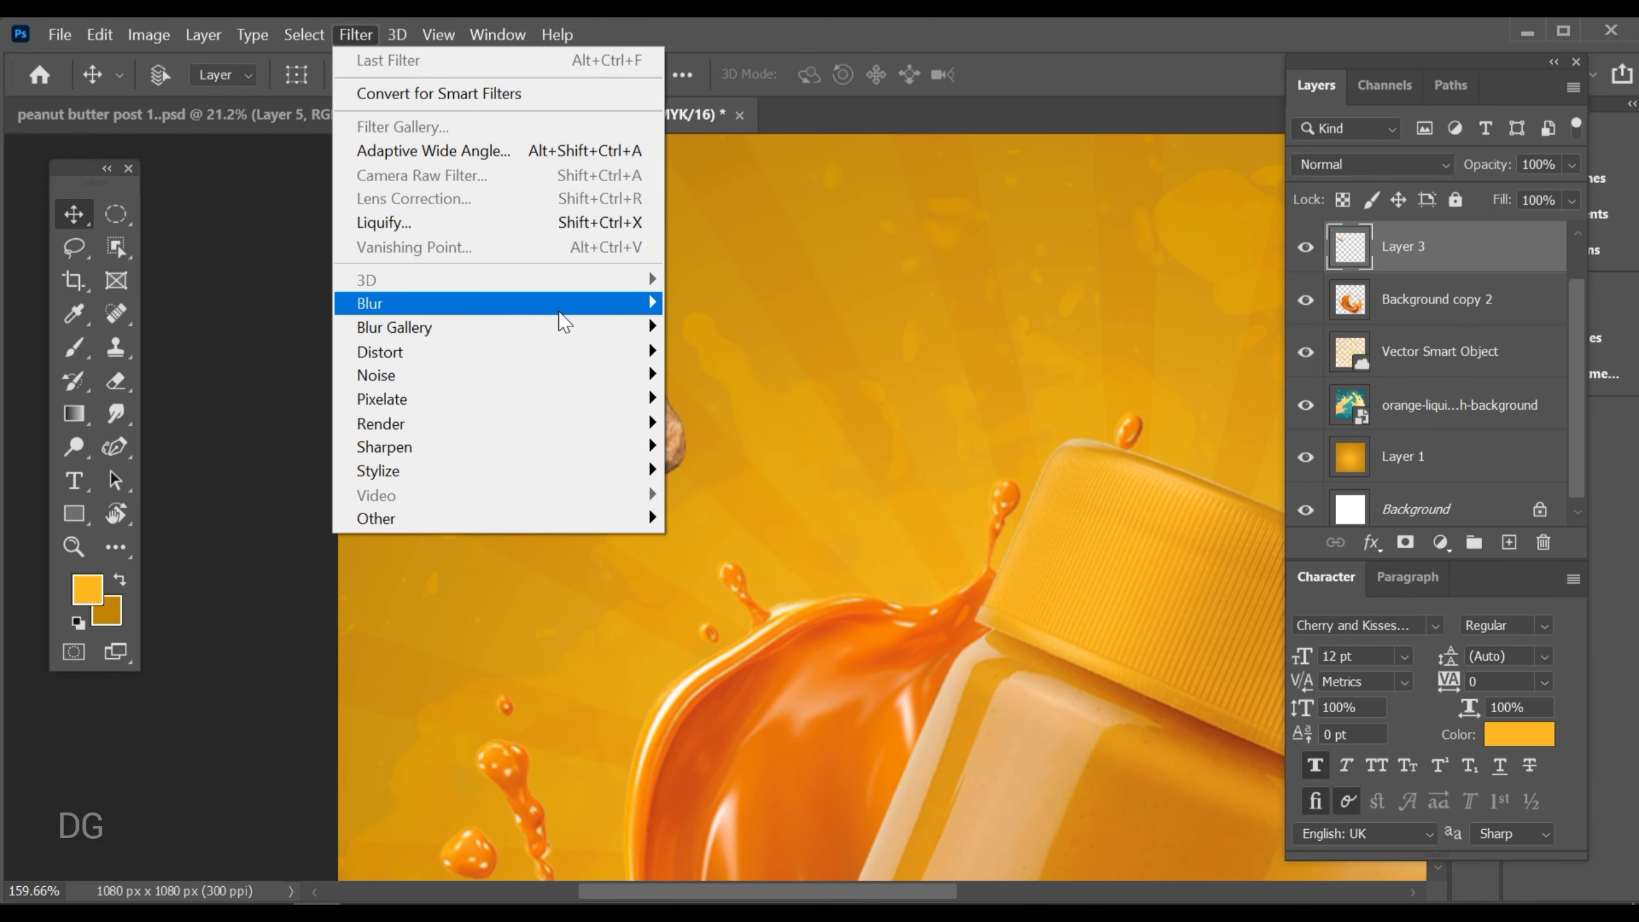
pyautogui.moveTo(560, 312)
pyautogui.click(755, 441)
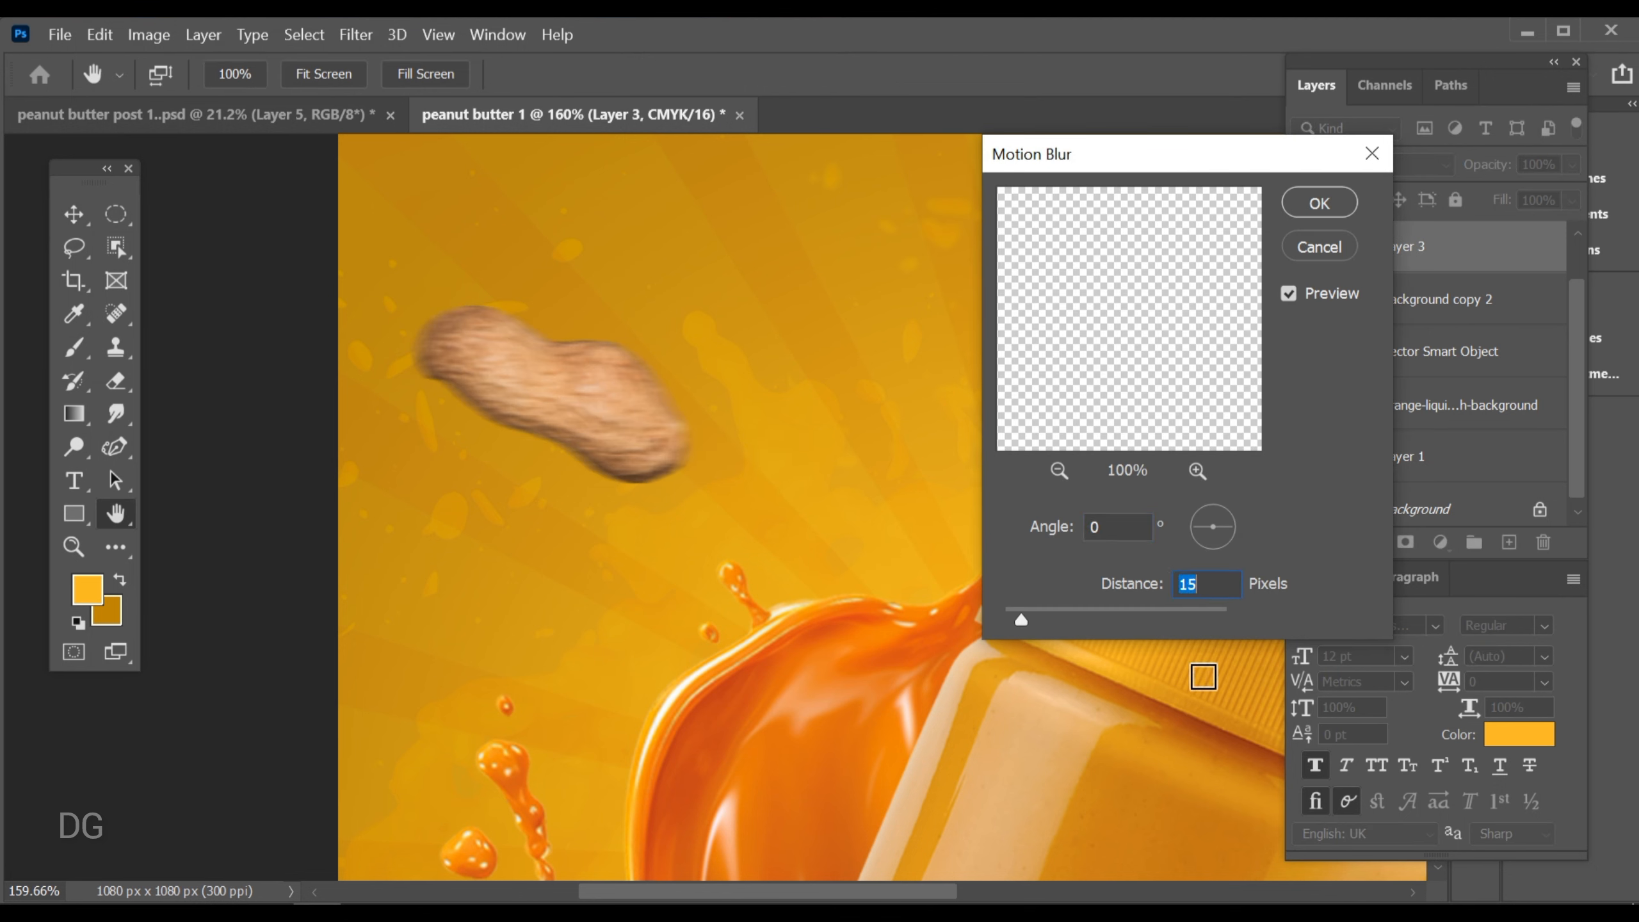
pyautogui.press('Return')
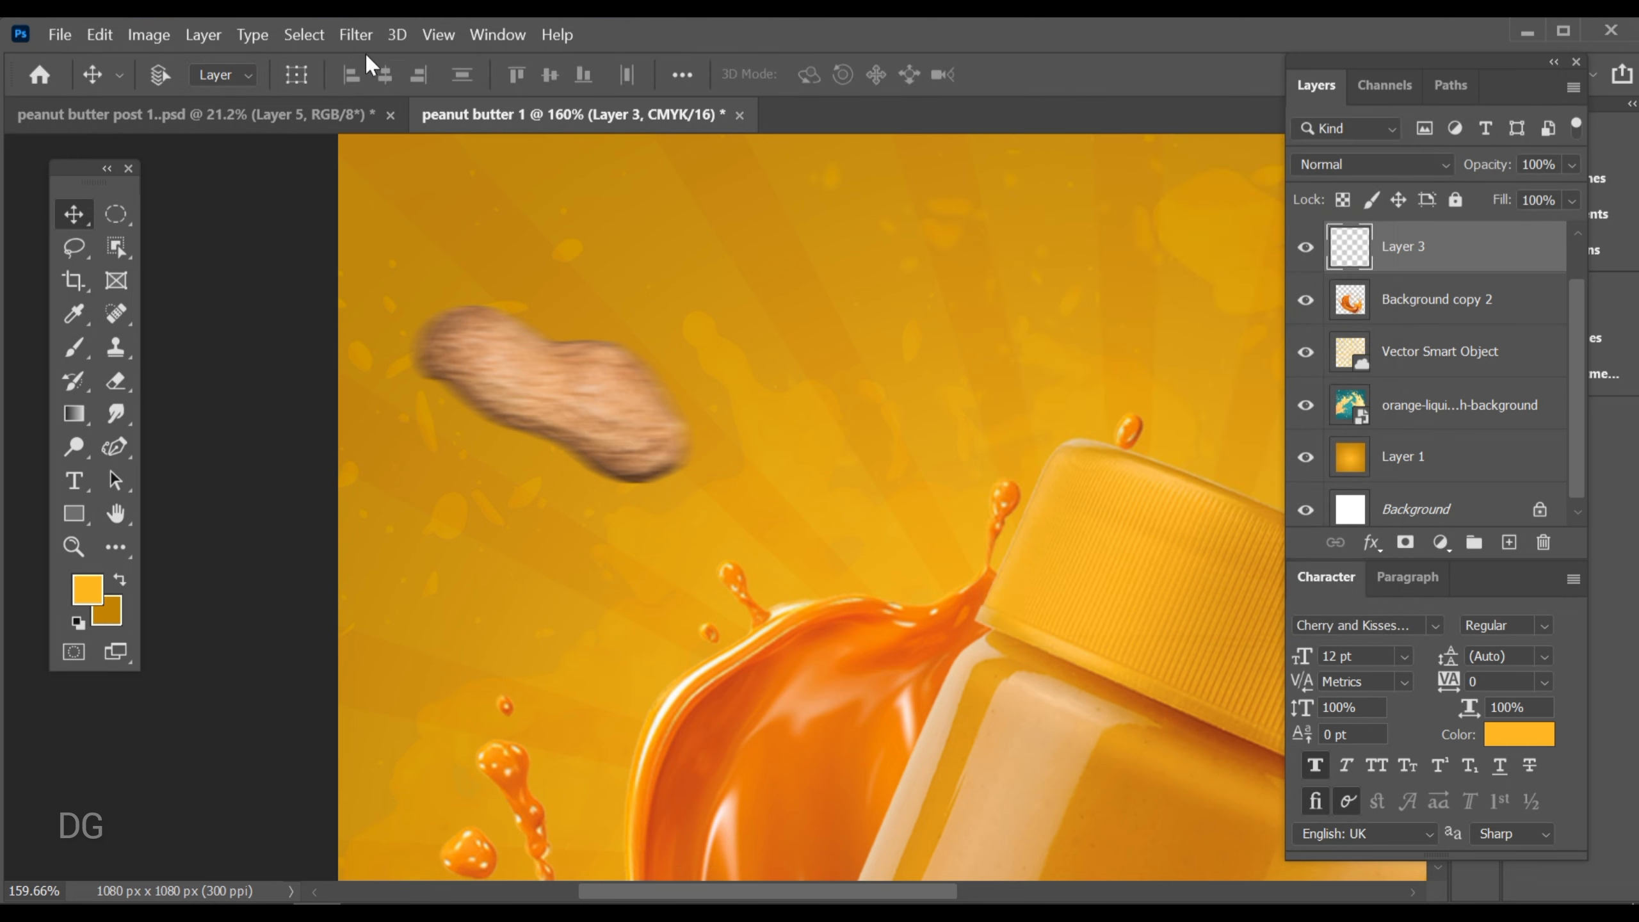
# Apply a Gaussian Blur to the peanut in the canvas's upper-left area, lowering the radius for a subtle softening
pyautogui.click(356, 34)
pyautogui.moveTo(512, 313)
pyautogui.click(781, 386)
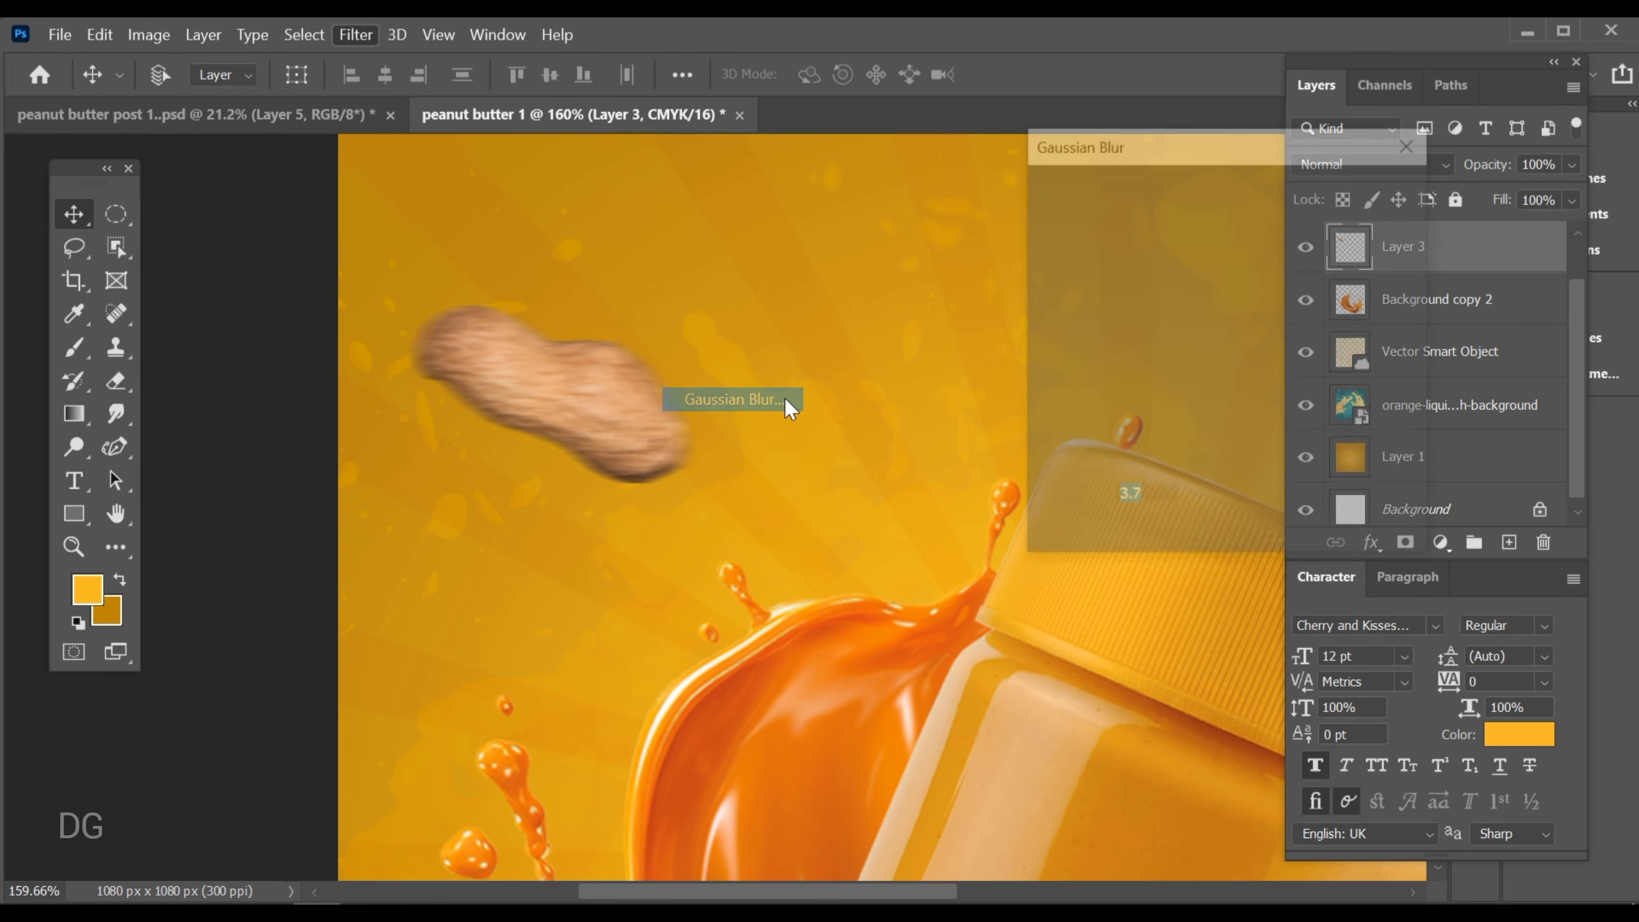
pyautogui.press('Down')
pyautogui.press('Down')
pyautogui.press('Down')
pyautogui.press('Down')
pyautogui.press('Down')
pyautogui.press('Down')
pyautogui.press('Down')
pyautogui.press('Down')
pyautogui.press('Down')
pyautogui.press('Down')
pyautogui.press('Down')
pyautogui.press('Down')
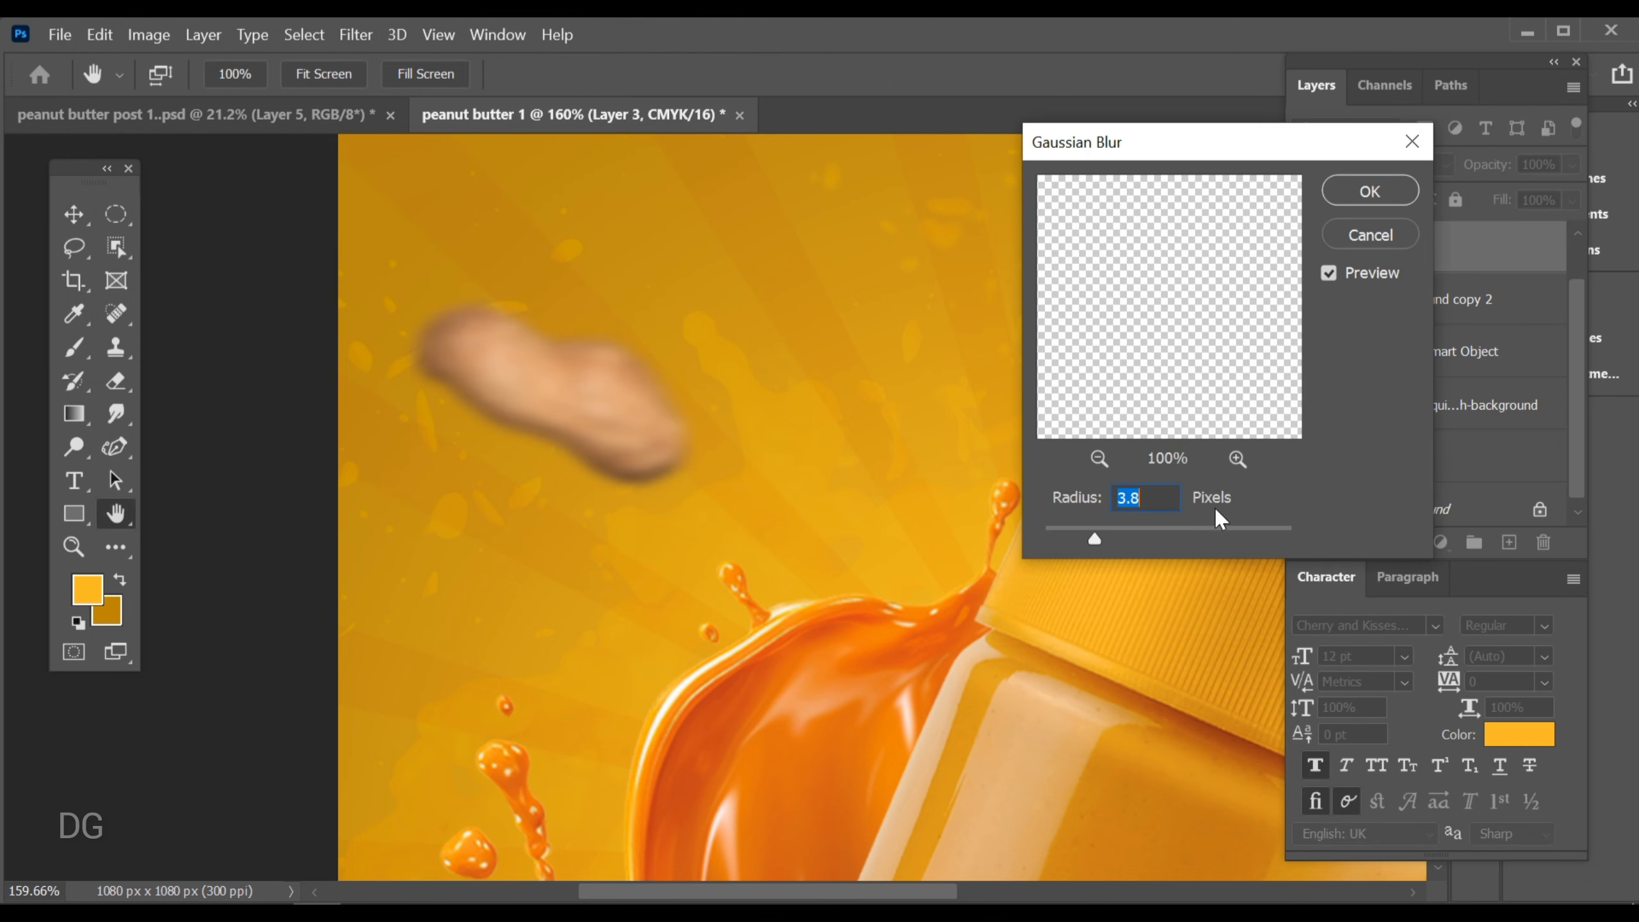
pyautogui.press('Down')
pyautogui.press('Down')
pyautogui.press('Down')
pyautogui.press('Down')
pyautogui.press('Down')
pyautogui.press('Down')
pyautogui.press('Down')
pyautogui.click(1359, 175)
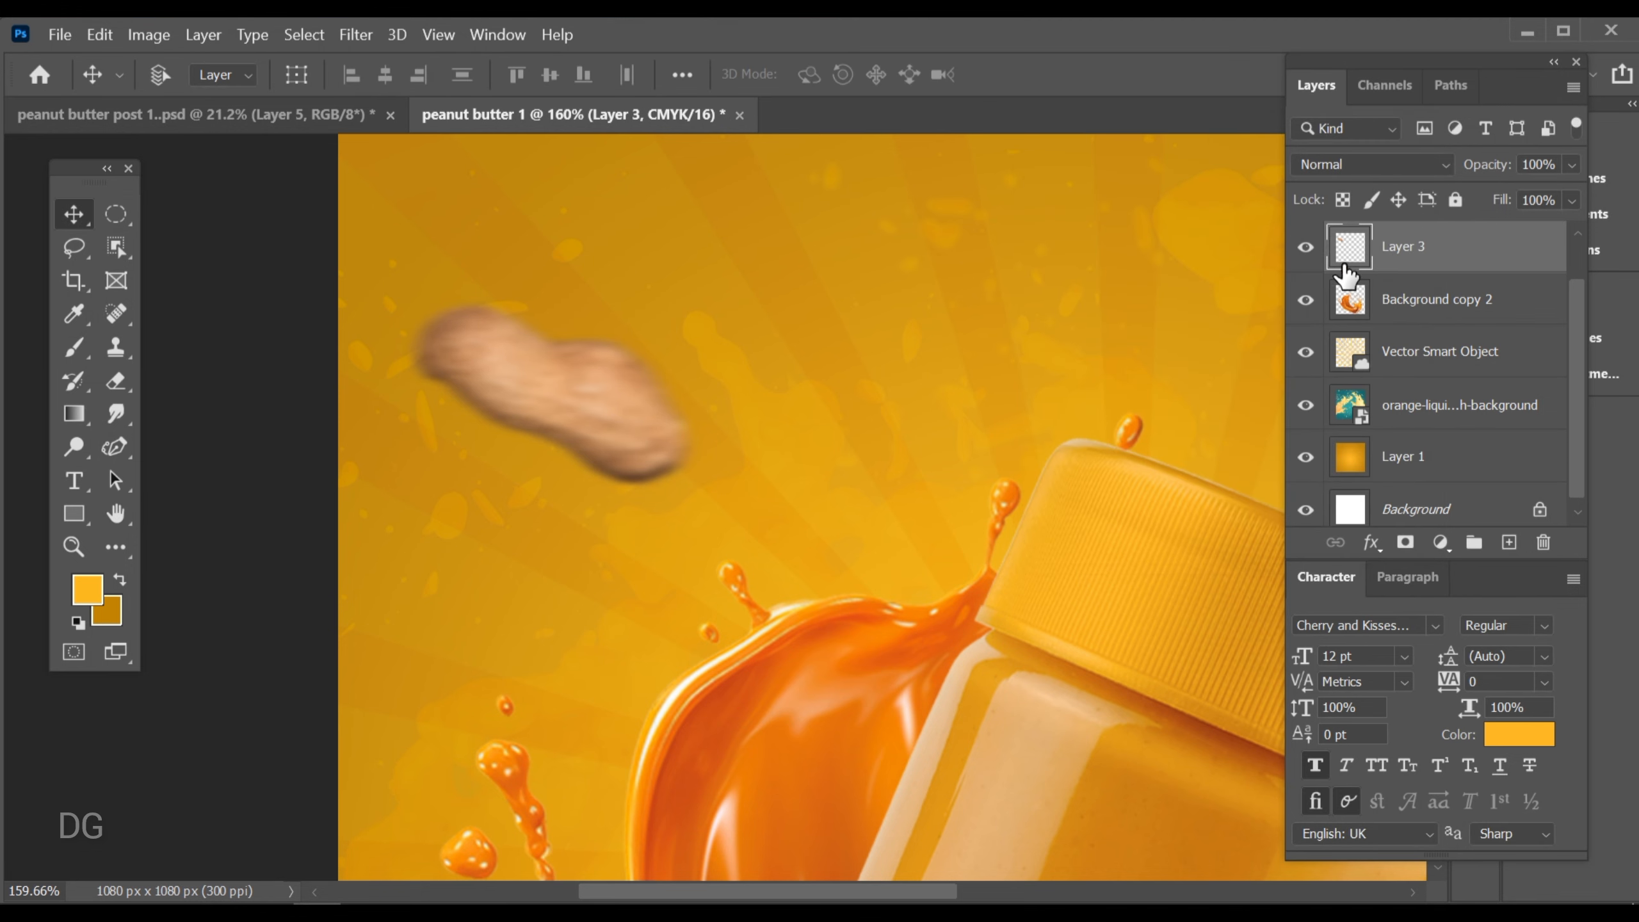
# Copy the large upright peanut beside the jar in "peanut butter post 1" into "peanut butter 1"
pyautogui.hotkey('ctrl', '0')
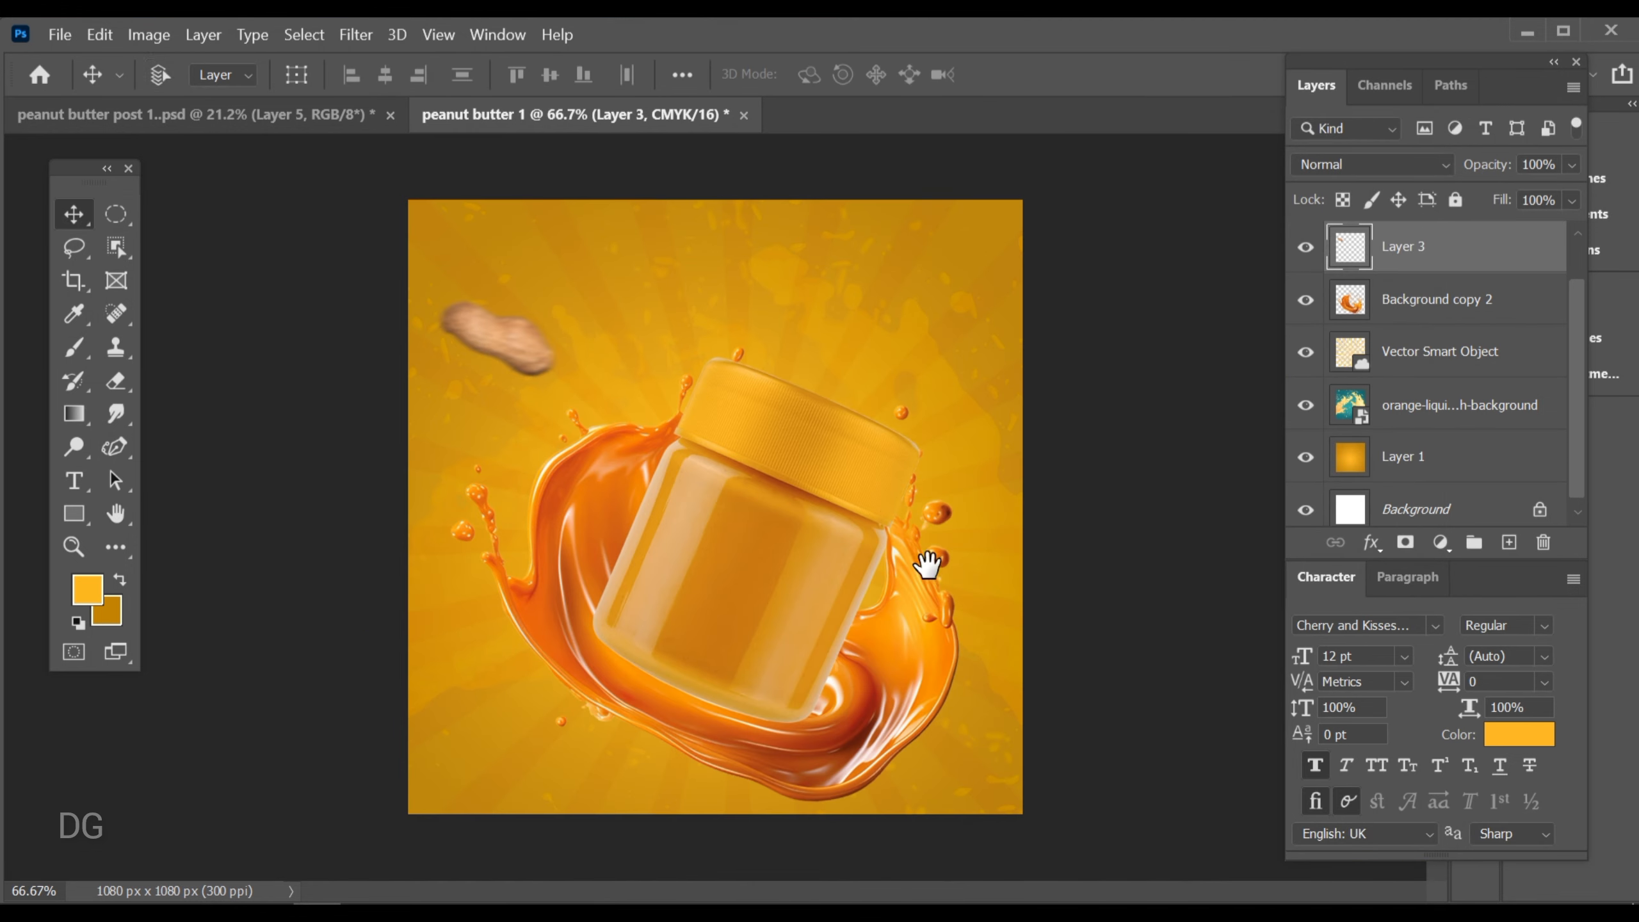
pyautogui.click(321, 106)
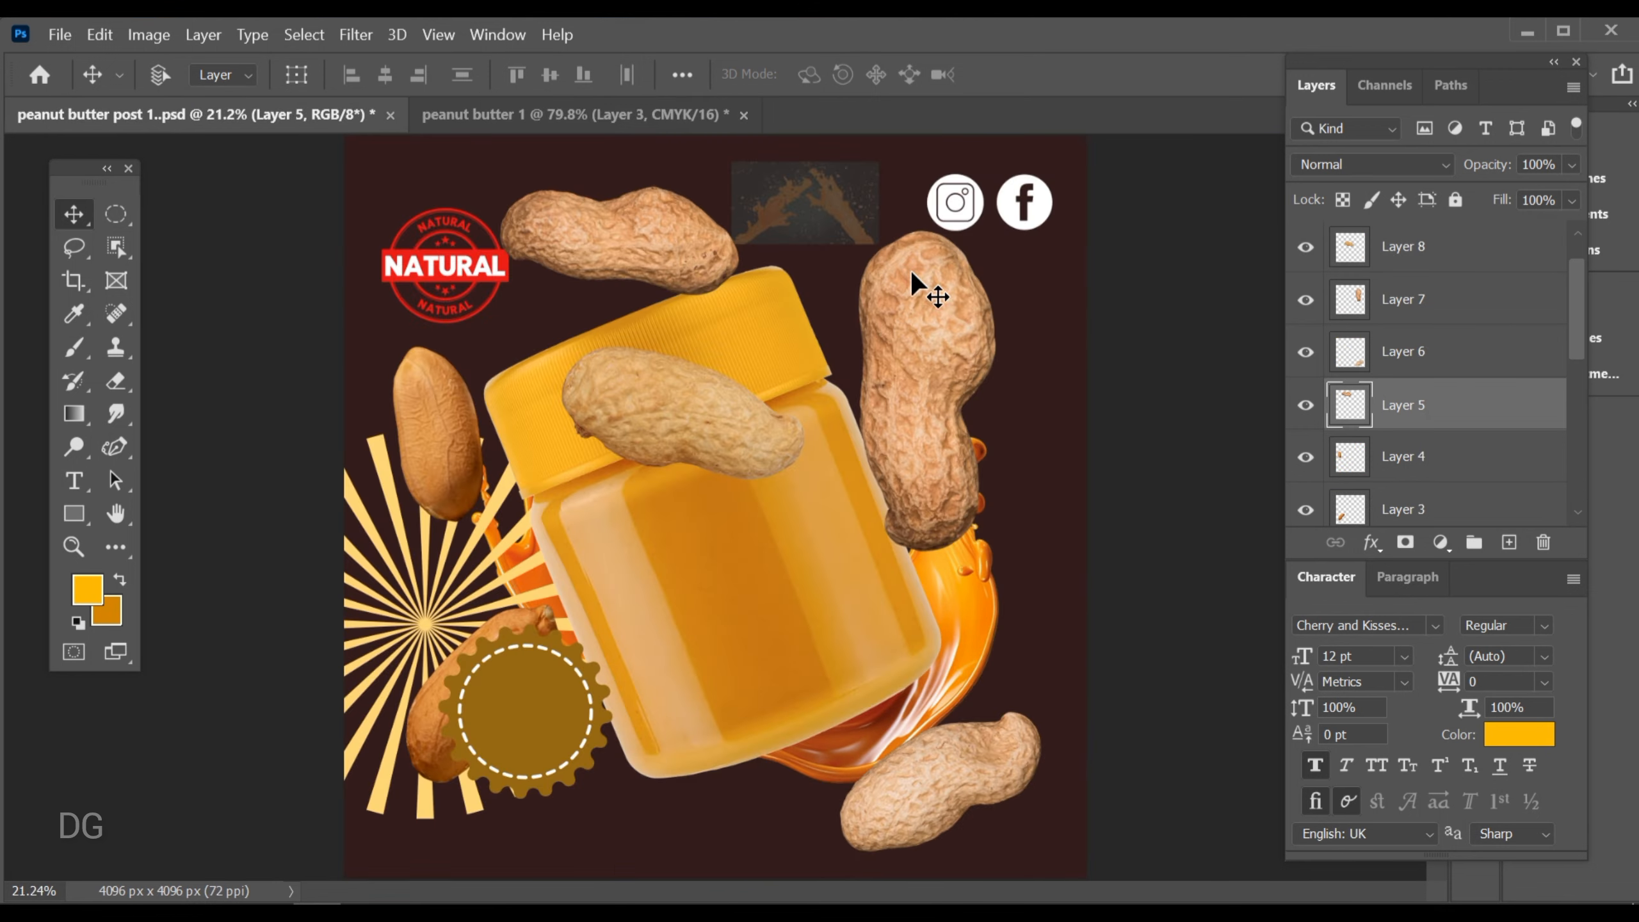
pyautogui.keyDown('ctrl'); pyautogui.click(900, 359); pyautogui.keyUp('ctrl')
pyautogui.moveTo(900, 360); pyautogui.dragTo(745, 209)
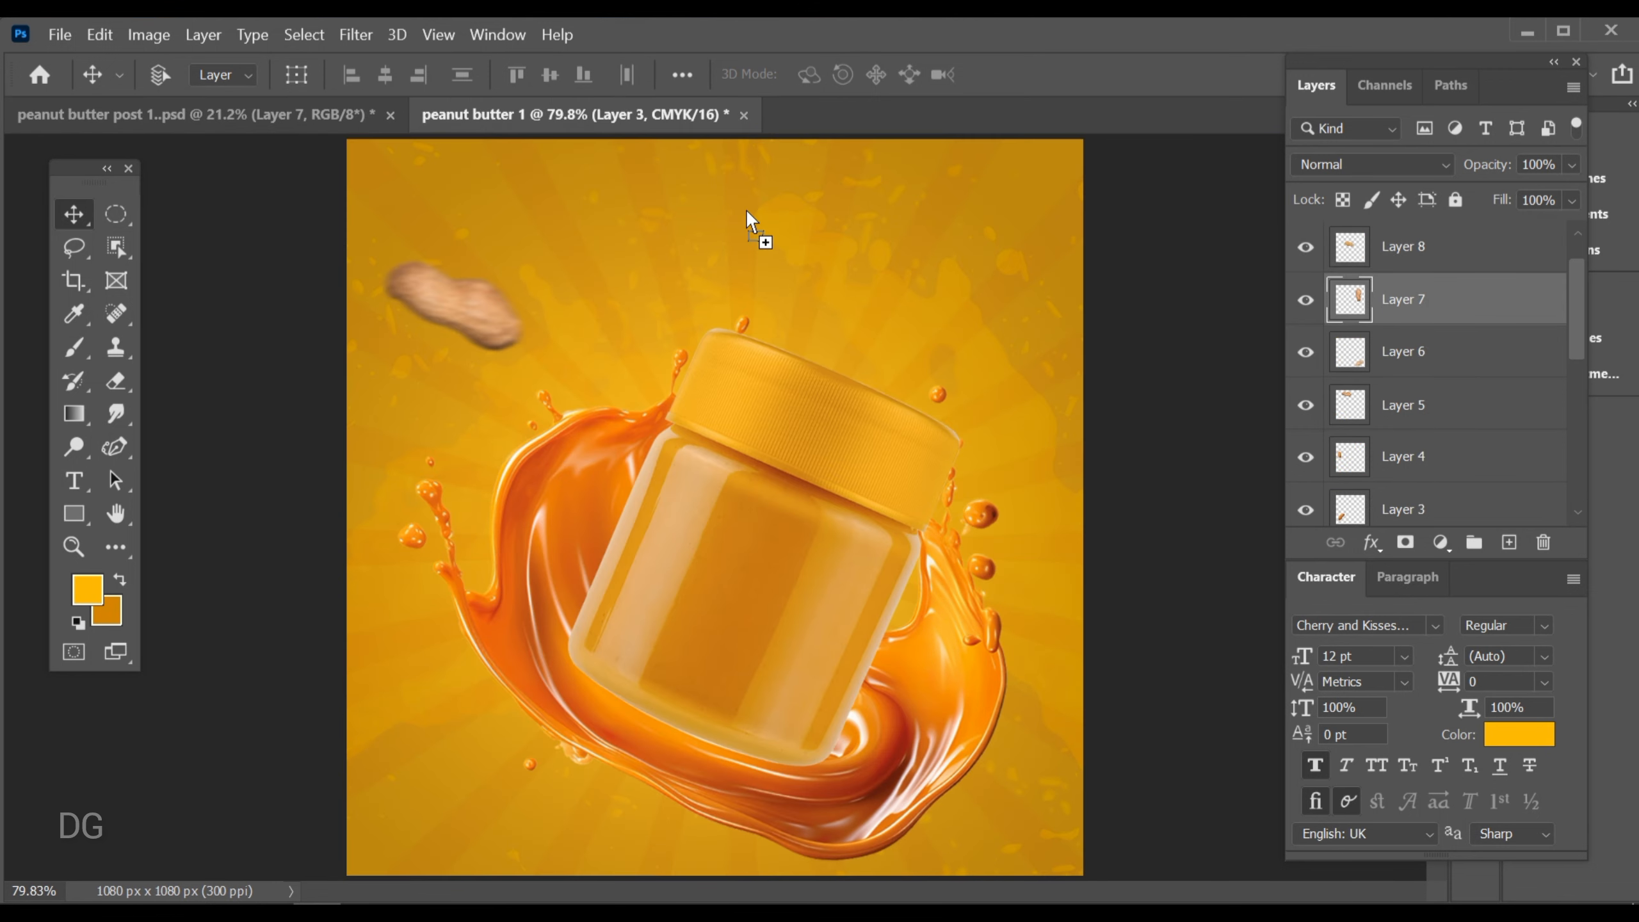
pyautogui.moveTo(927, 351); pyautogui.dragTo(921, 338)
# Scale the new peanut to about 10.77%, rotate it to lie diagonally and place it in the canvas's upper-right area
pyautogui.hotkey('ctrl', 't')
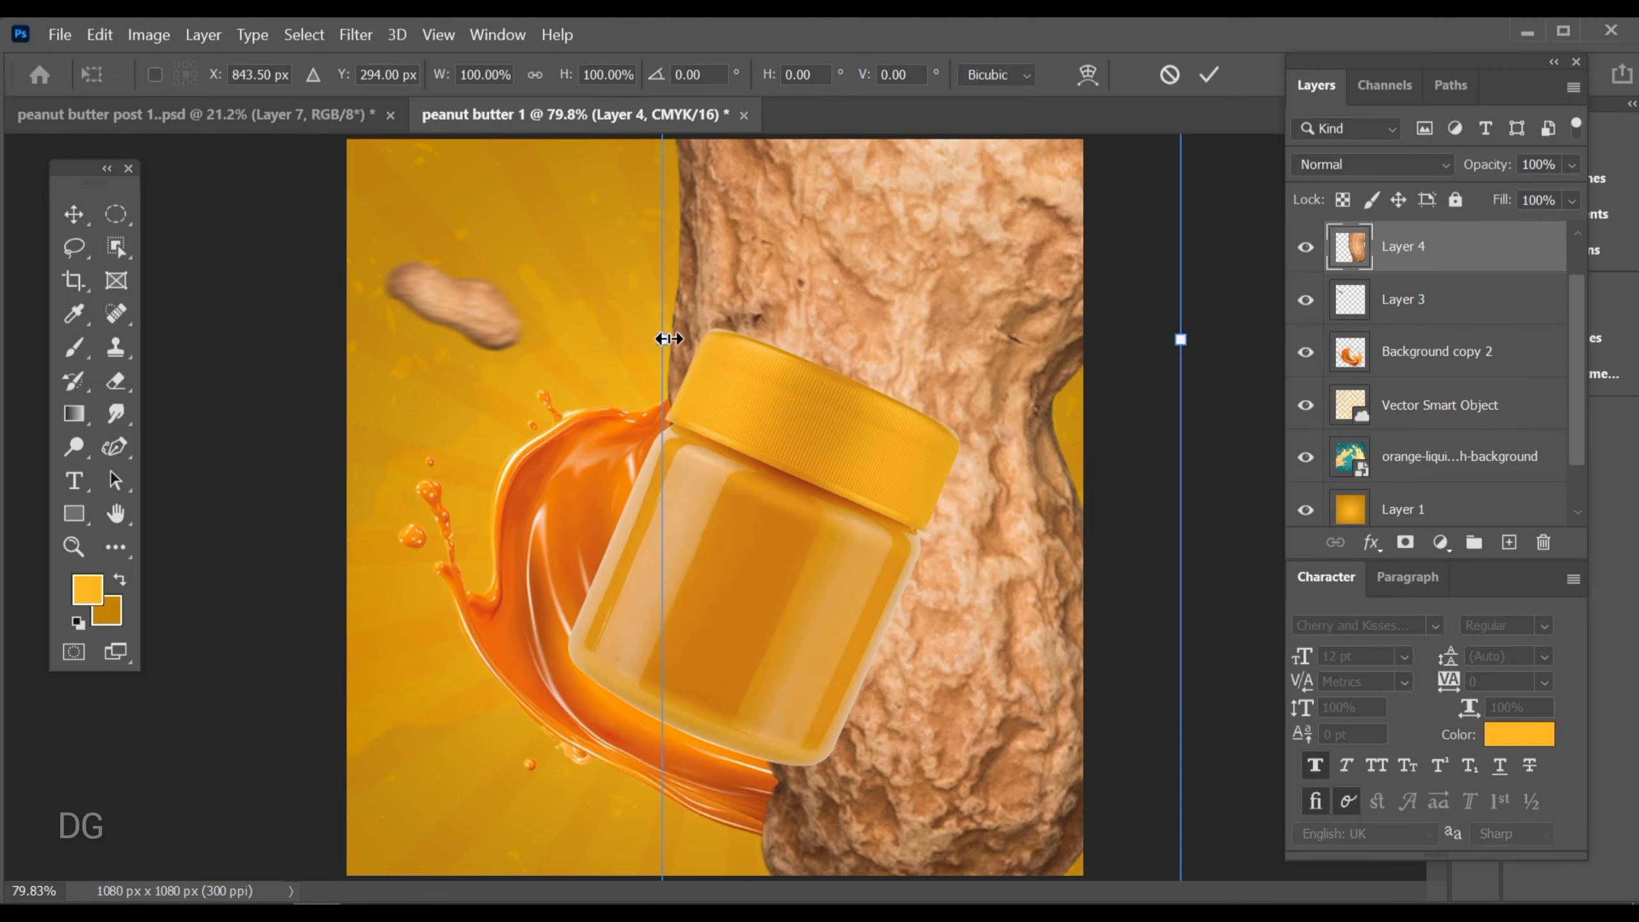
pyautogui.moveTo(662, 337); pyautogui.dragTo(903, 356)
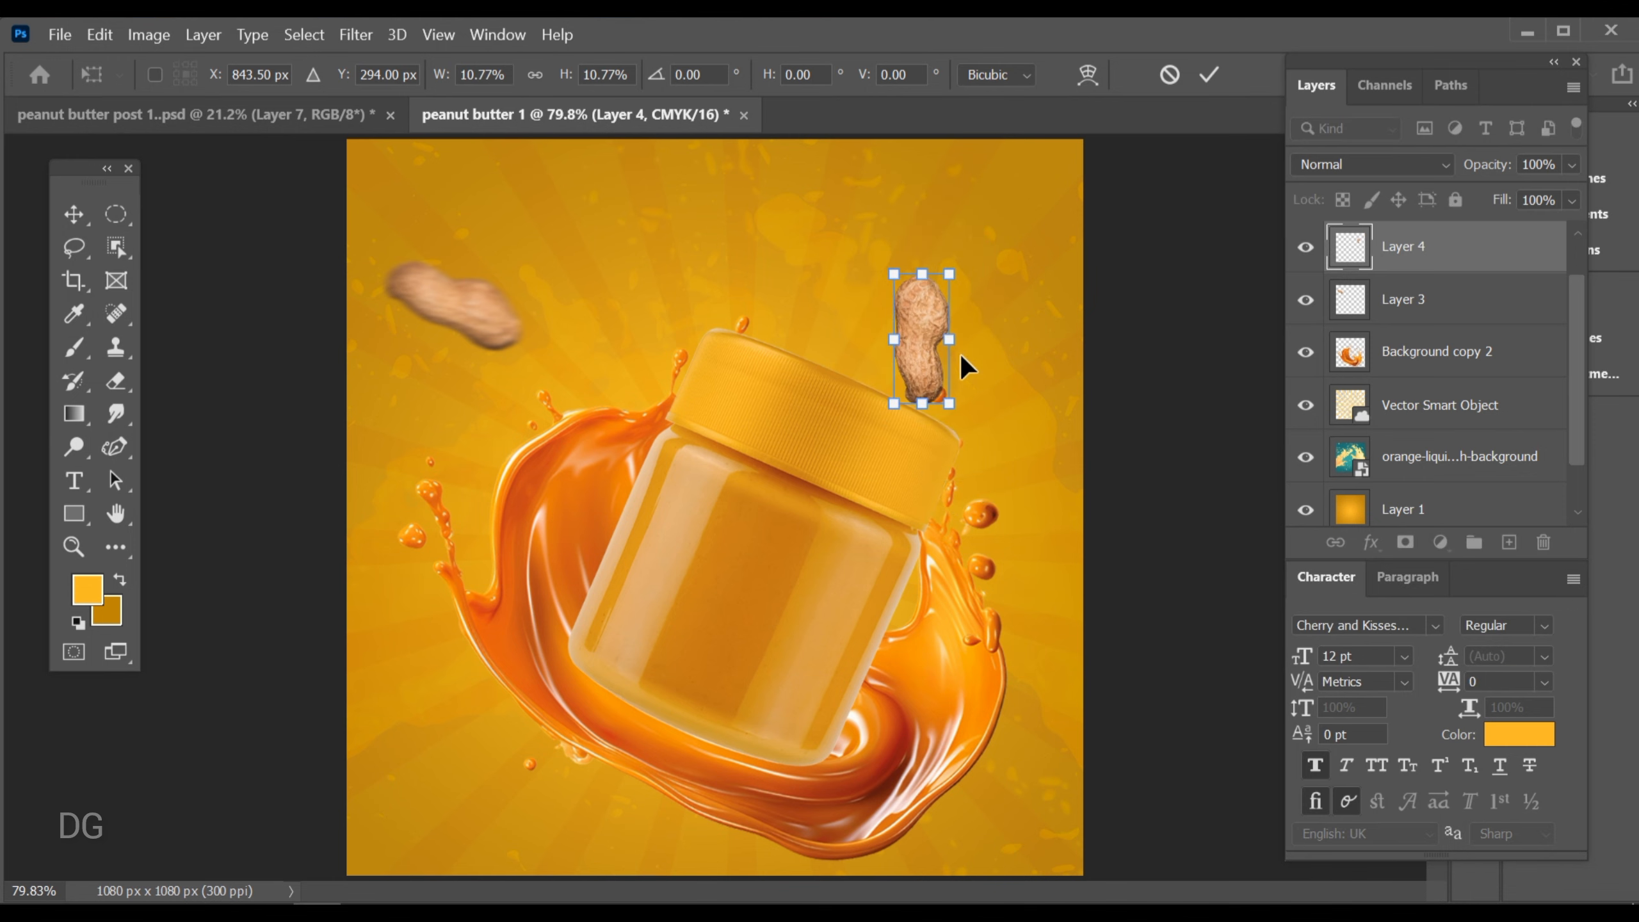
pyautogui.moveTo(1037, 327); pyautogui.dragTo(1076, 540)
pyautogui.moveTo(862, 544)
pyautogui.mouseDown()
pyautogui.moveTo(879, 453)
pyautogui.moveTo(863, 501)
pyautogui.moveTo(823, 530)
pyautogui.moveTo(851, 547)
pyautogui.mouseUp()
pyautogui.click(1209, 75)
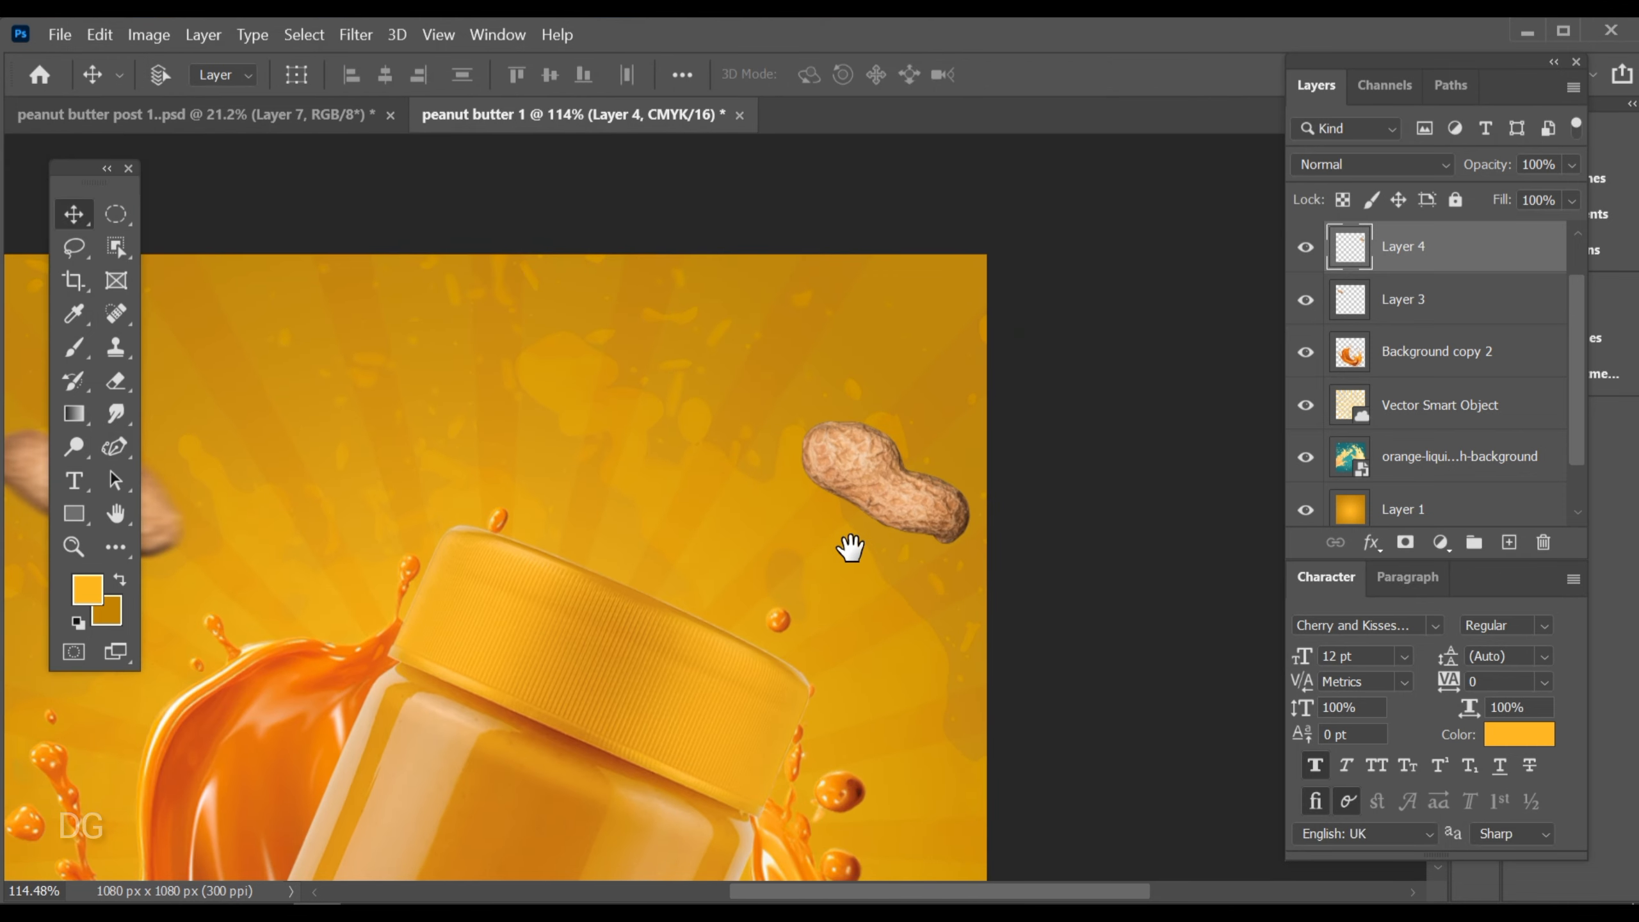
# Apply a Motion Blur to the upper-right peanut with an angle of 0° and a distance of 18 pixels
pyautogui.click(358, 36)
pyautogui.moveTo(529, 304)
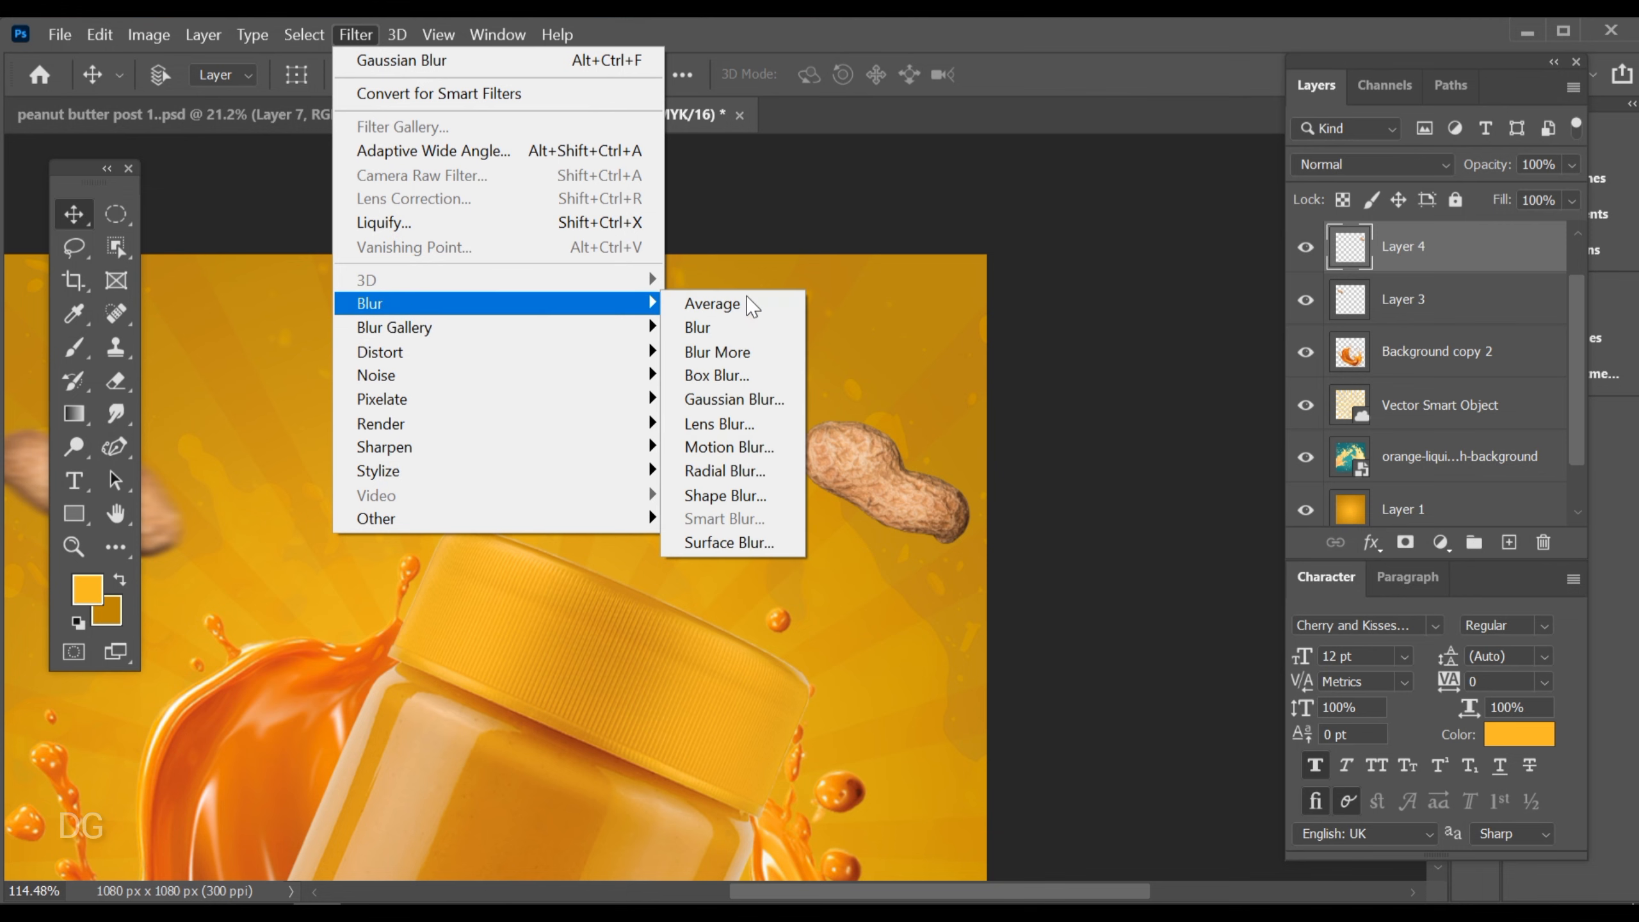
pyautogui.click(736, 447)
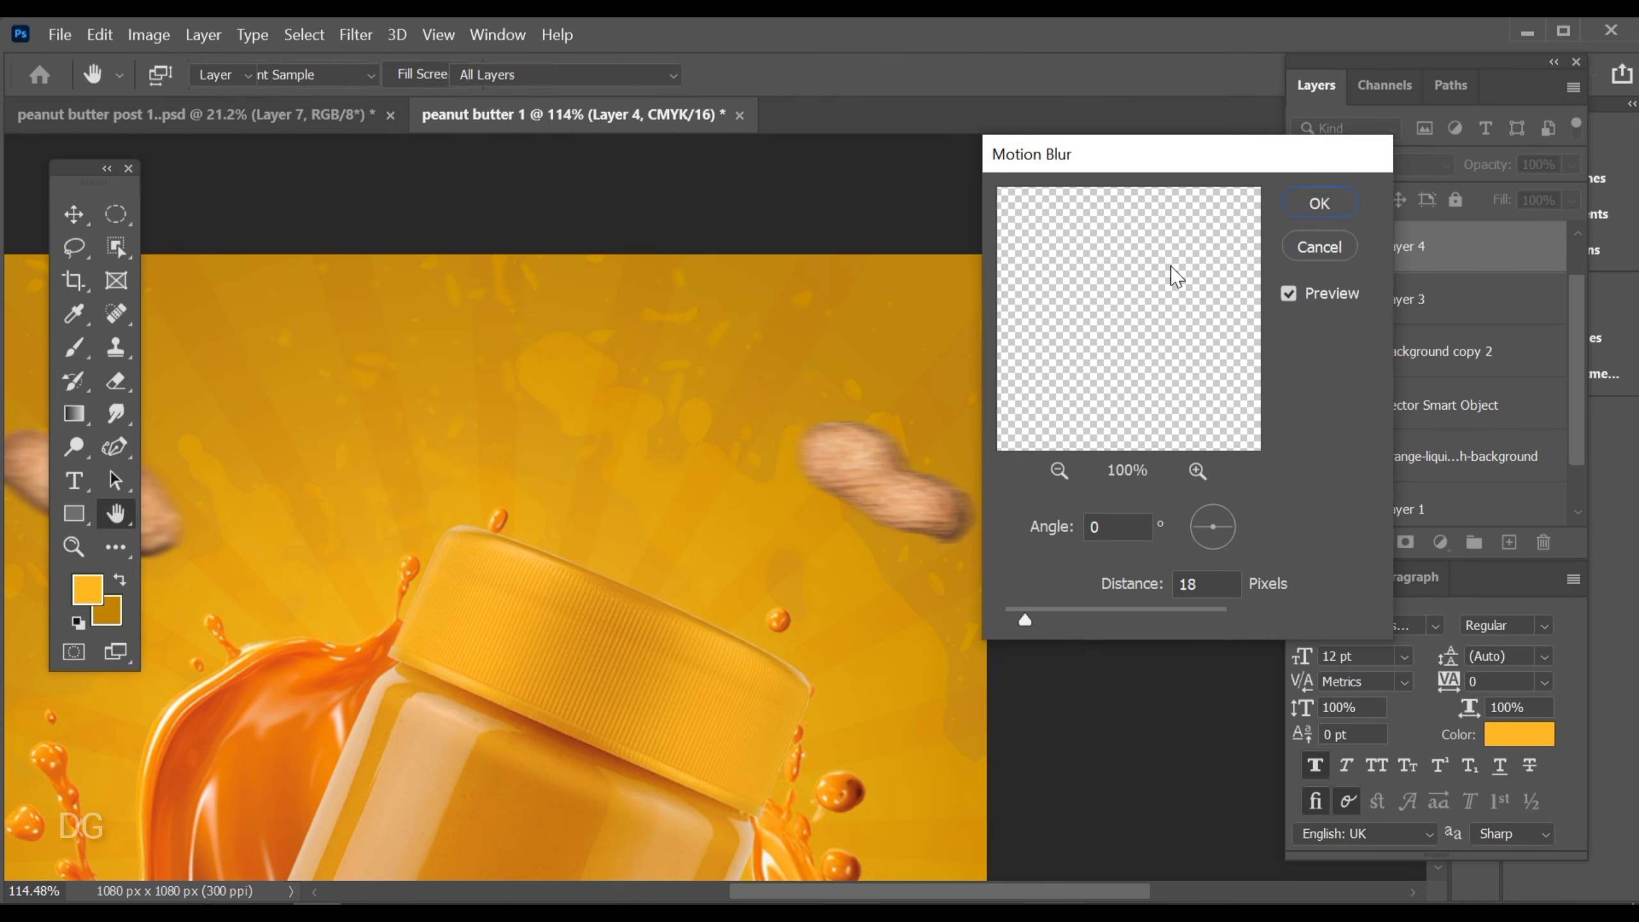
pyautogui.press('Return')
# Apply a Gaussian Blur with a radius of 2.0 pixels to the upper-right peanut
pyautogui.click(358, 35)
pyautogui.moveTo(533, 300)
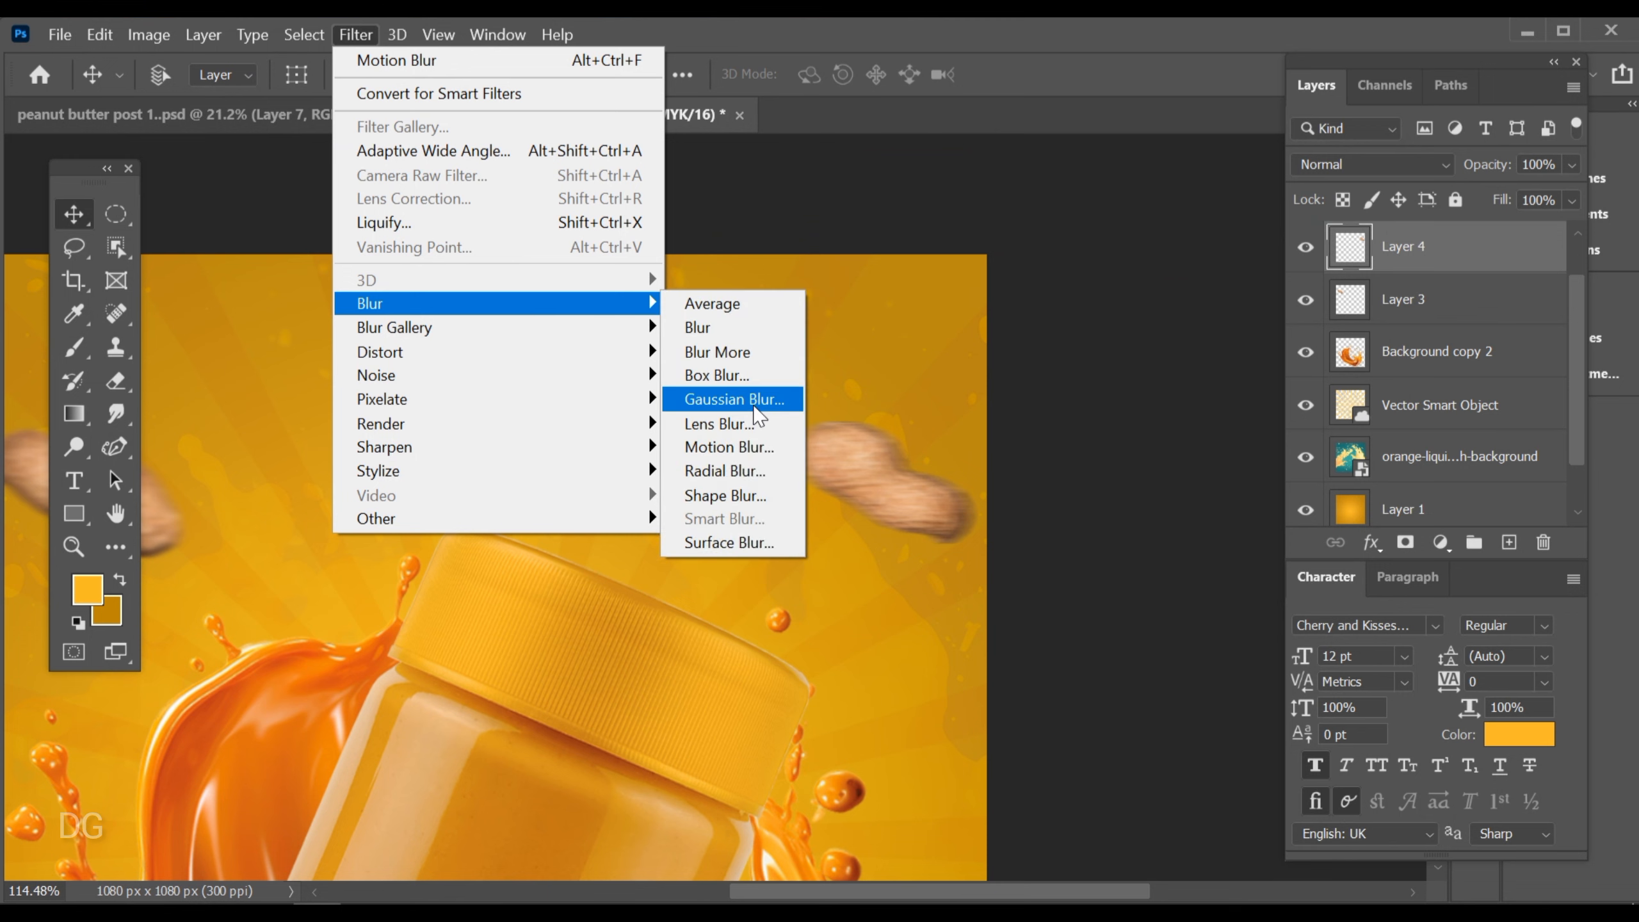
pyautogui.click(733, 398)
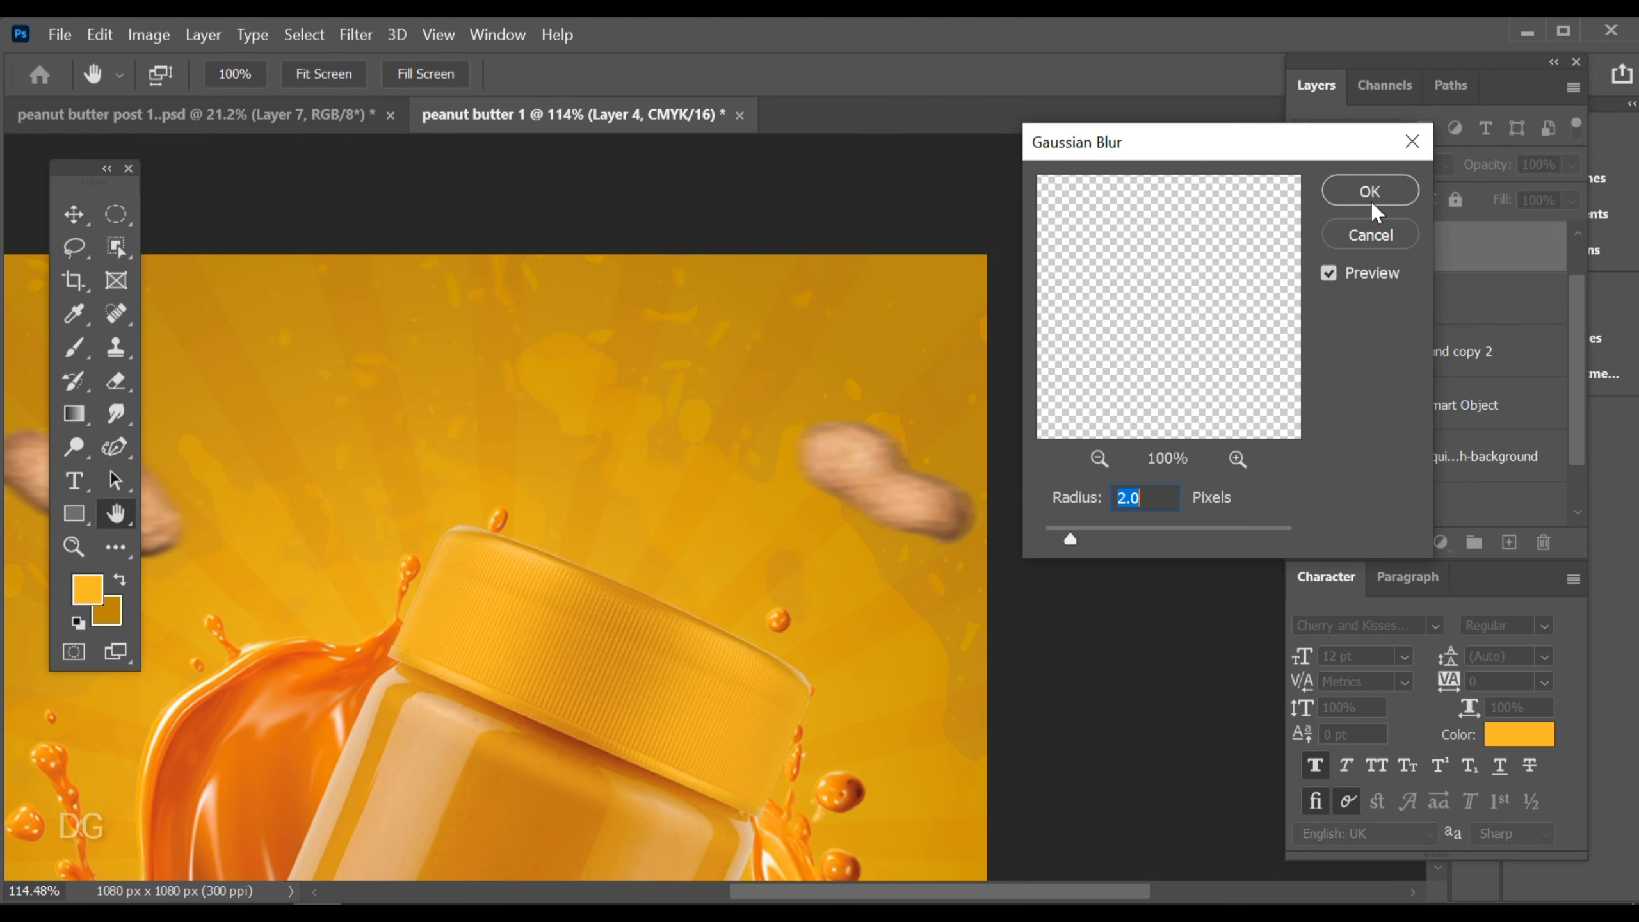
pyautogui.click(1370, 202)
# Copy the brown peanut partly behind the round badge in "peanut butter post 1" into "peanut butter 1"
pyautogui.moveTo(897, 650); pyautogui.dragTo(720, 549)
pyautogui.moveTo(811, 513); pyautogui.dragTo(903, 497)
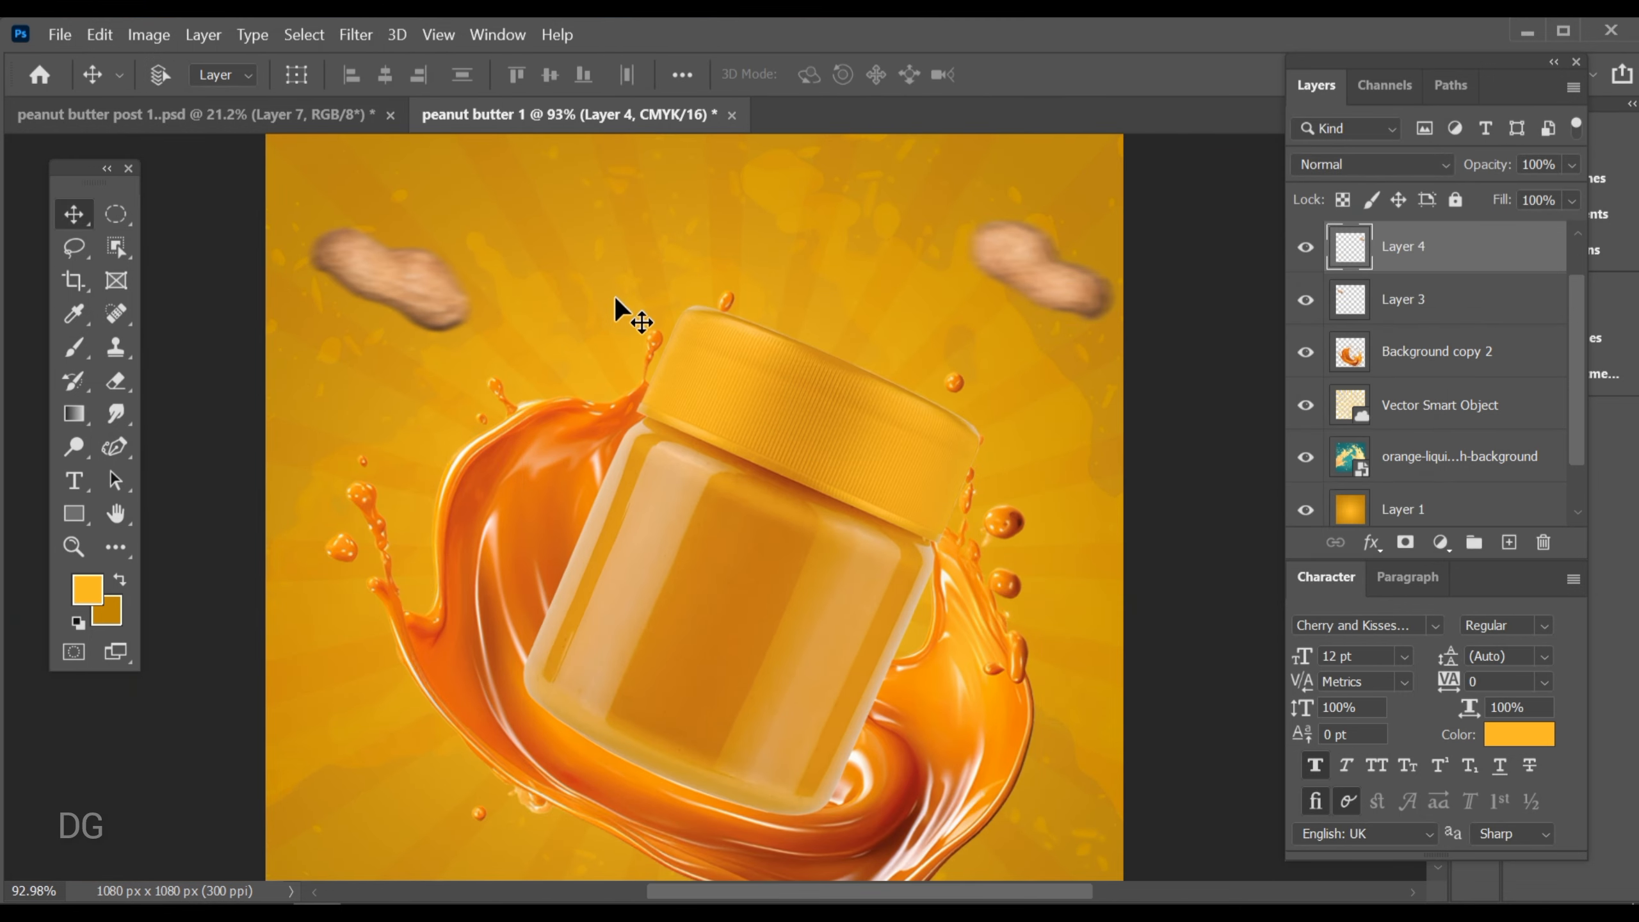
pyautogui.click(290, 111)
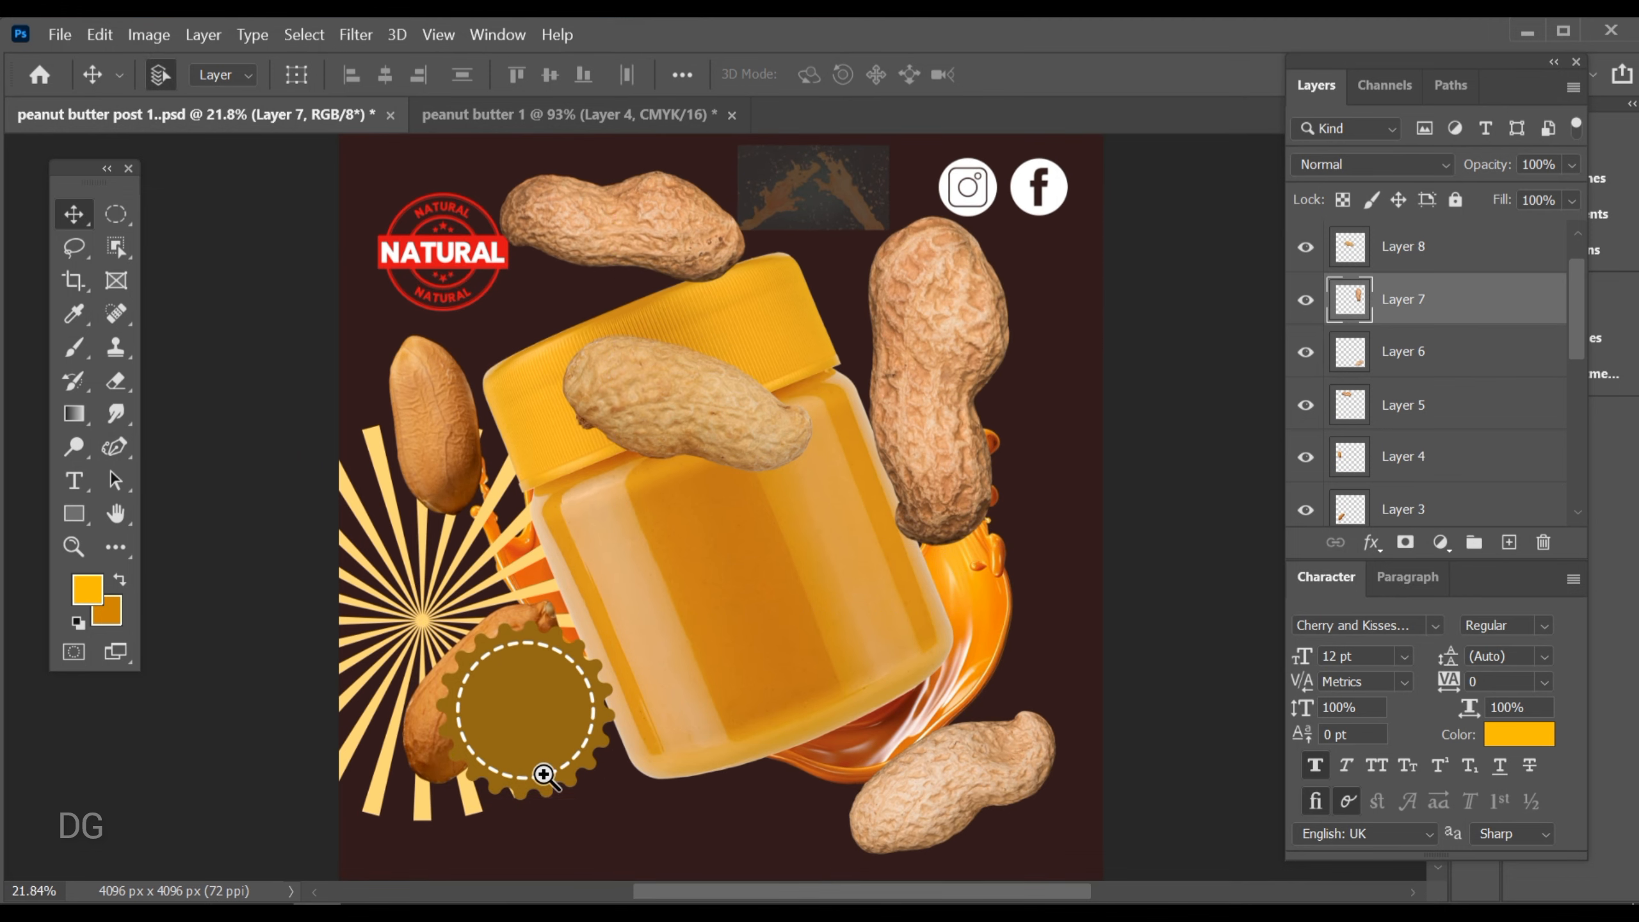
pyautogui.moveTo(418, 725); pyautogui.dragTo(592, 391)
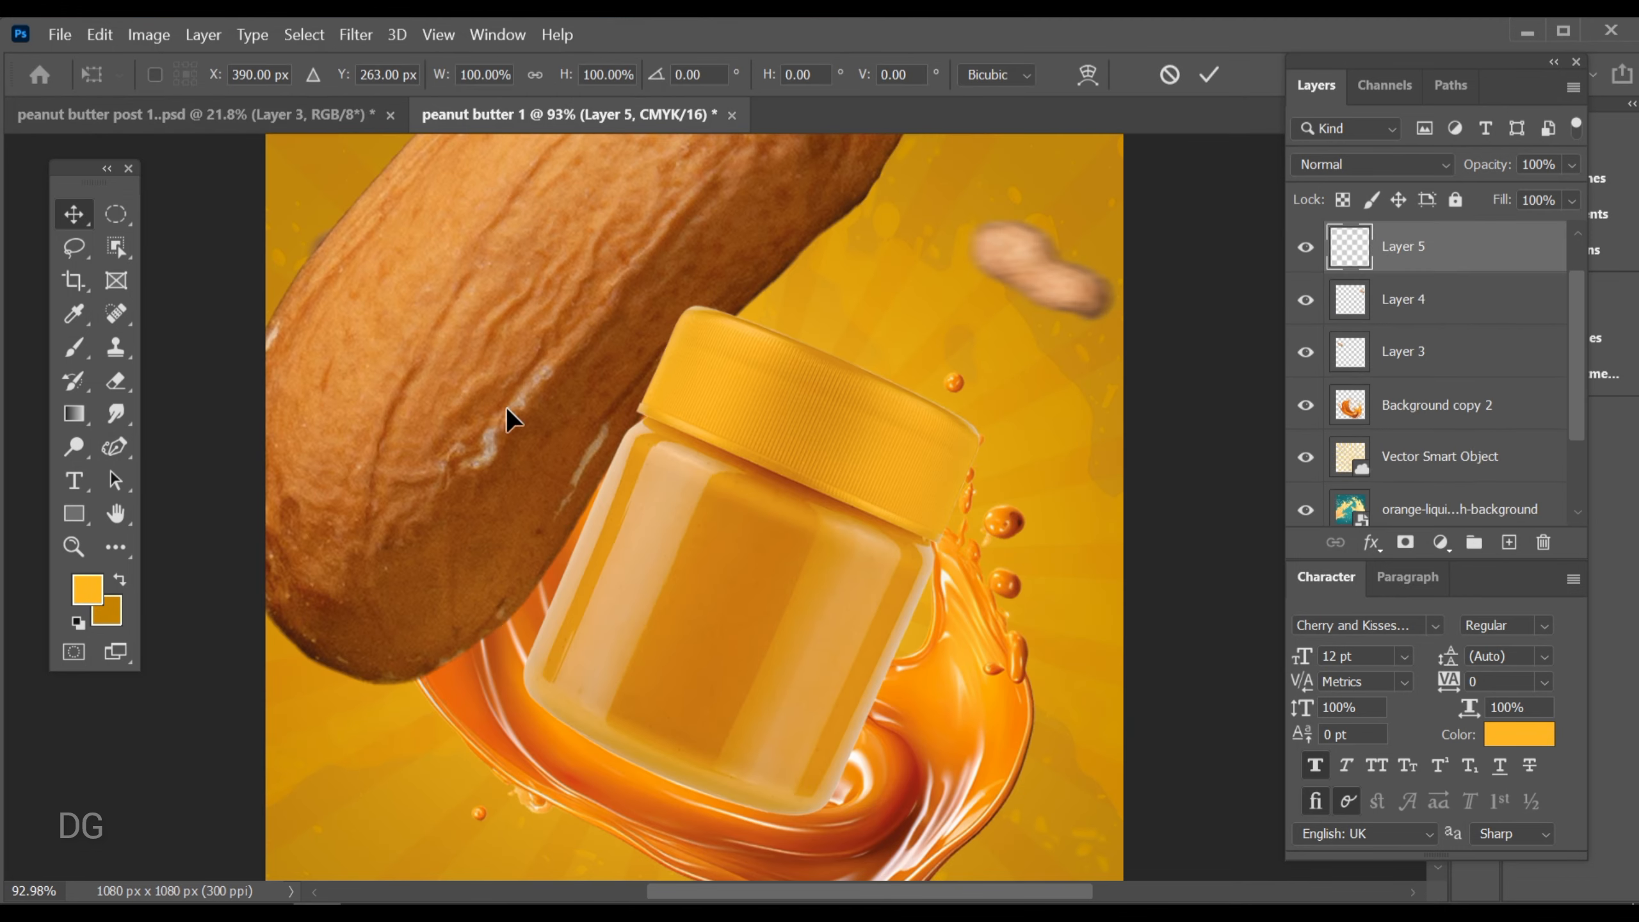
# Scale the brown peanut to about 10.23%, rotate it clockwise by about 33.74° and place it in the canvas's lower-left area
pyautogui.moveTo(243, 302); pyautogui.dragTo(363, 771)
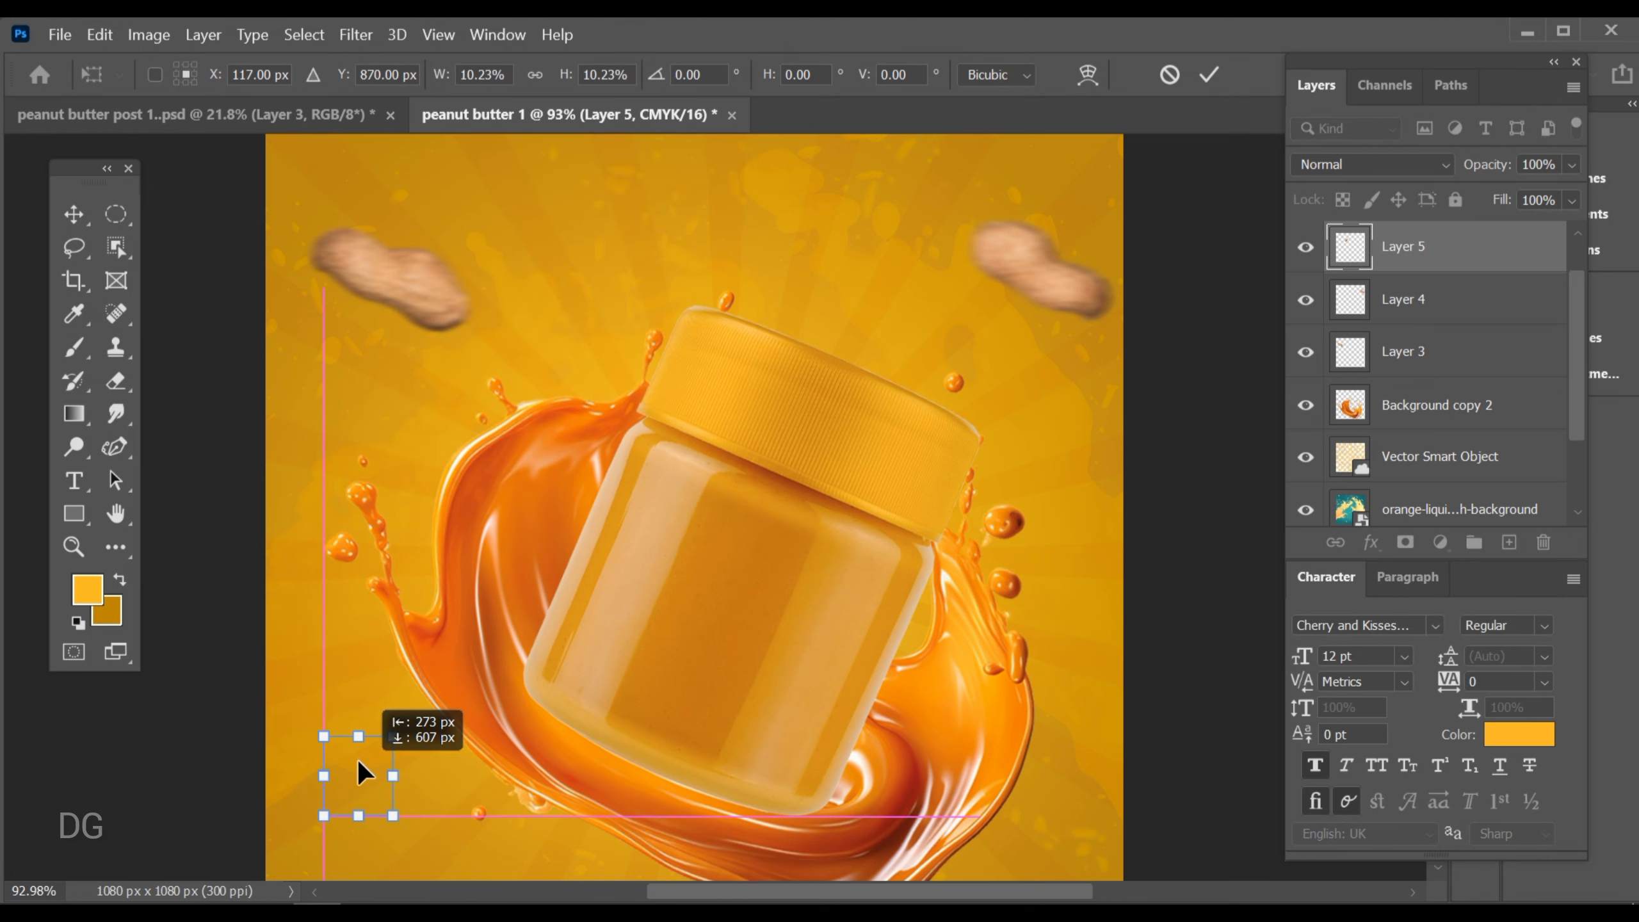
pyautogui.scroll(8, 350, 786)
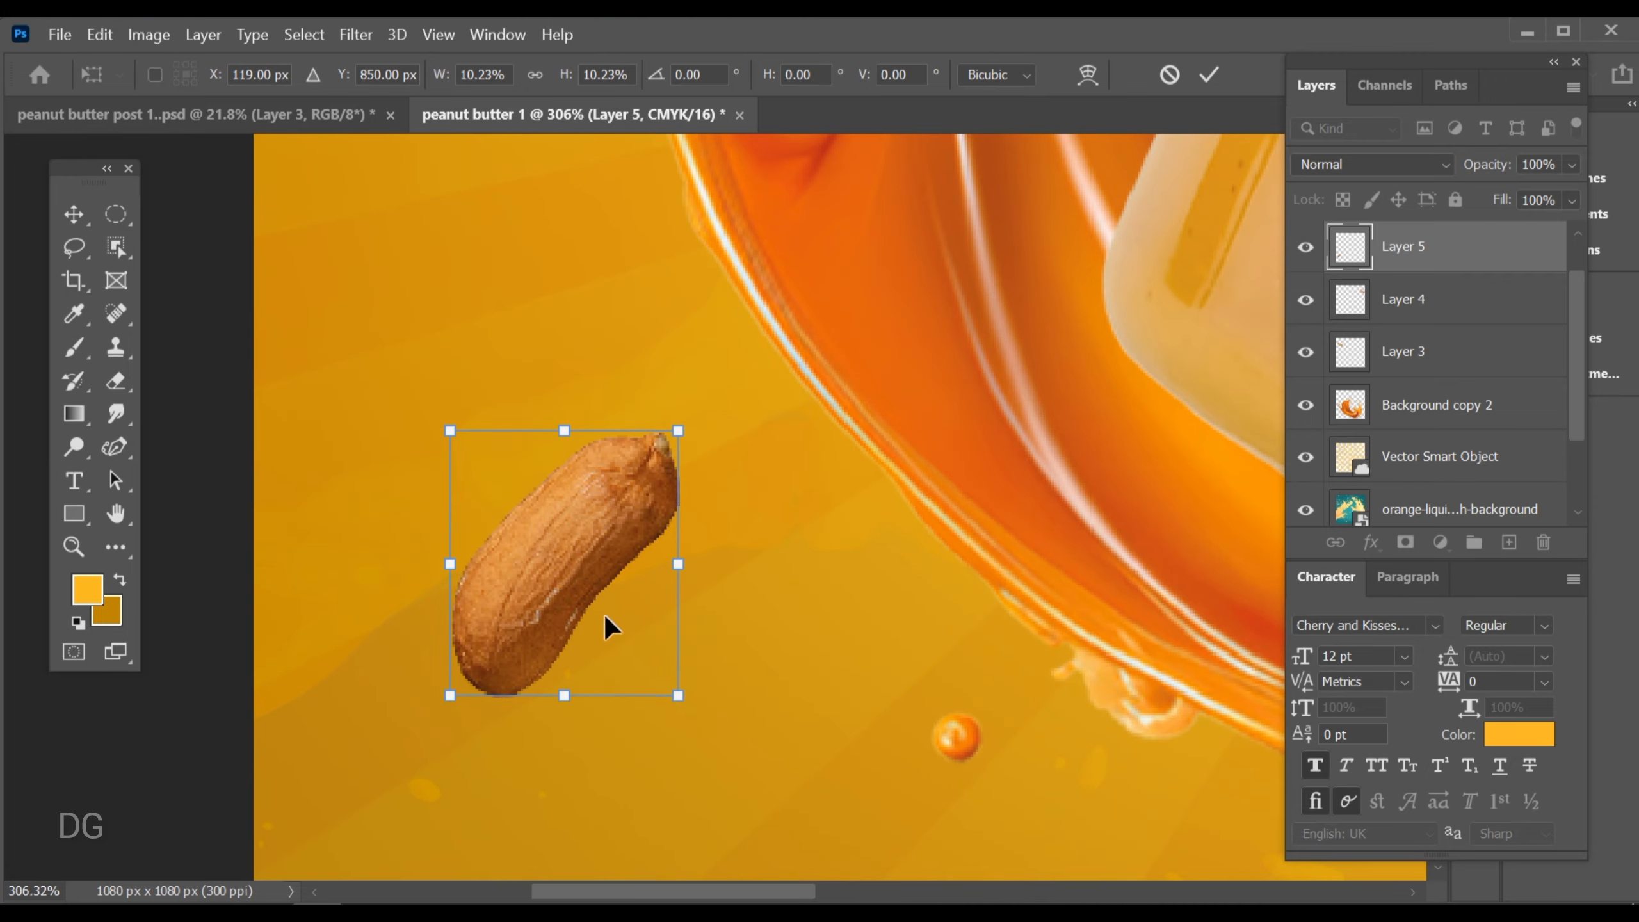
pyautogui.moveTo(730, 394); pyautogui.dragTo(771, 513)
pyautogui.moveTo(651, 571); pyautogui.dragTo(612, 614)
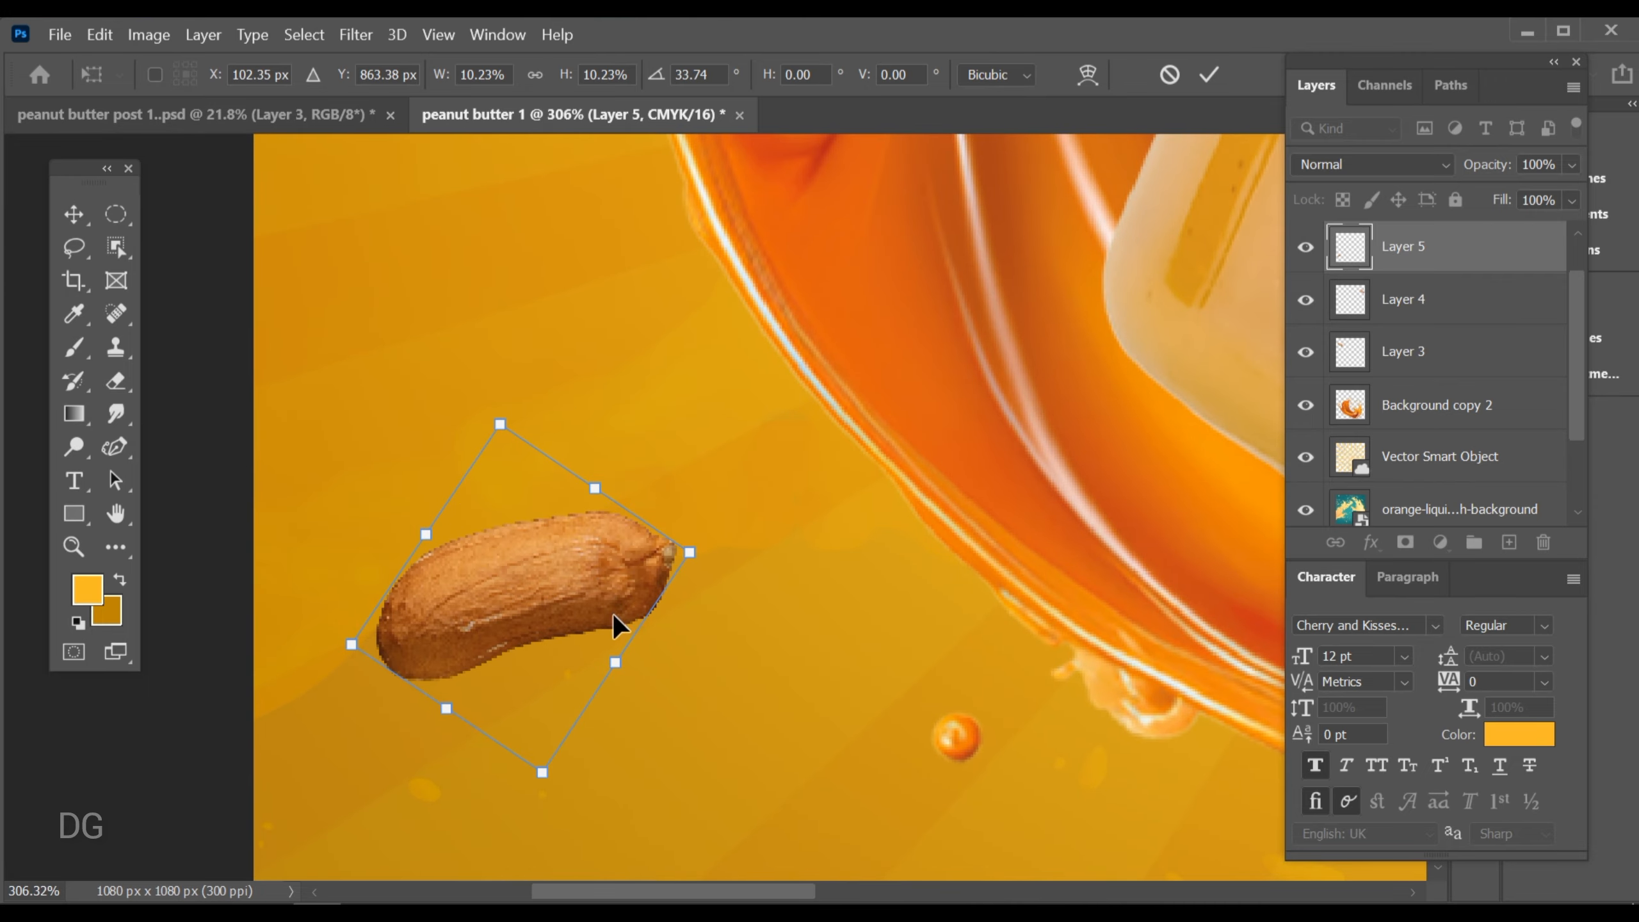
pyautogui.moveTo(556, 534); pyautogui.dragTo(581, 418)
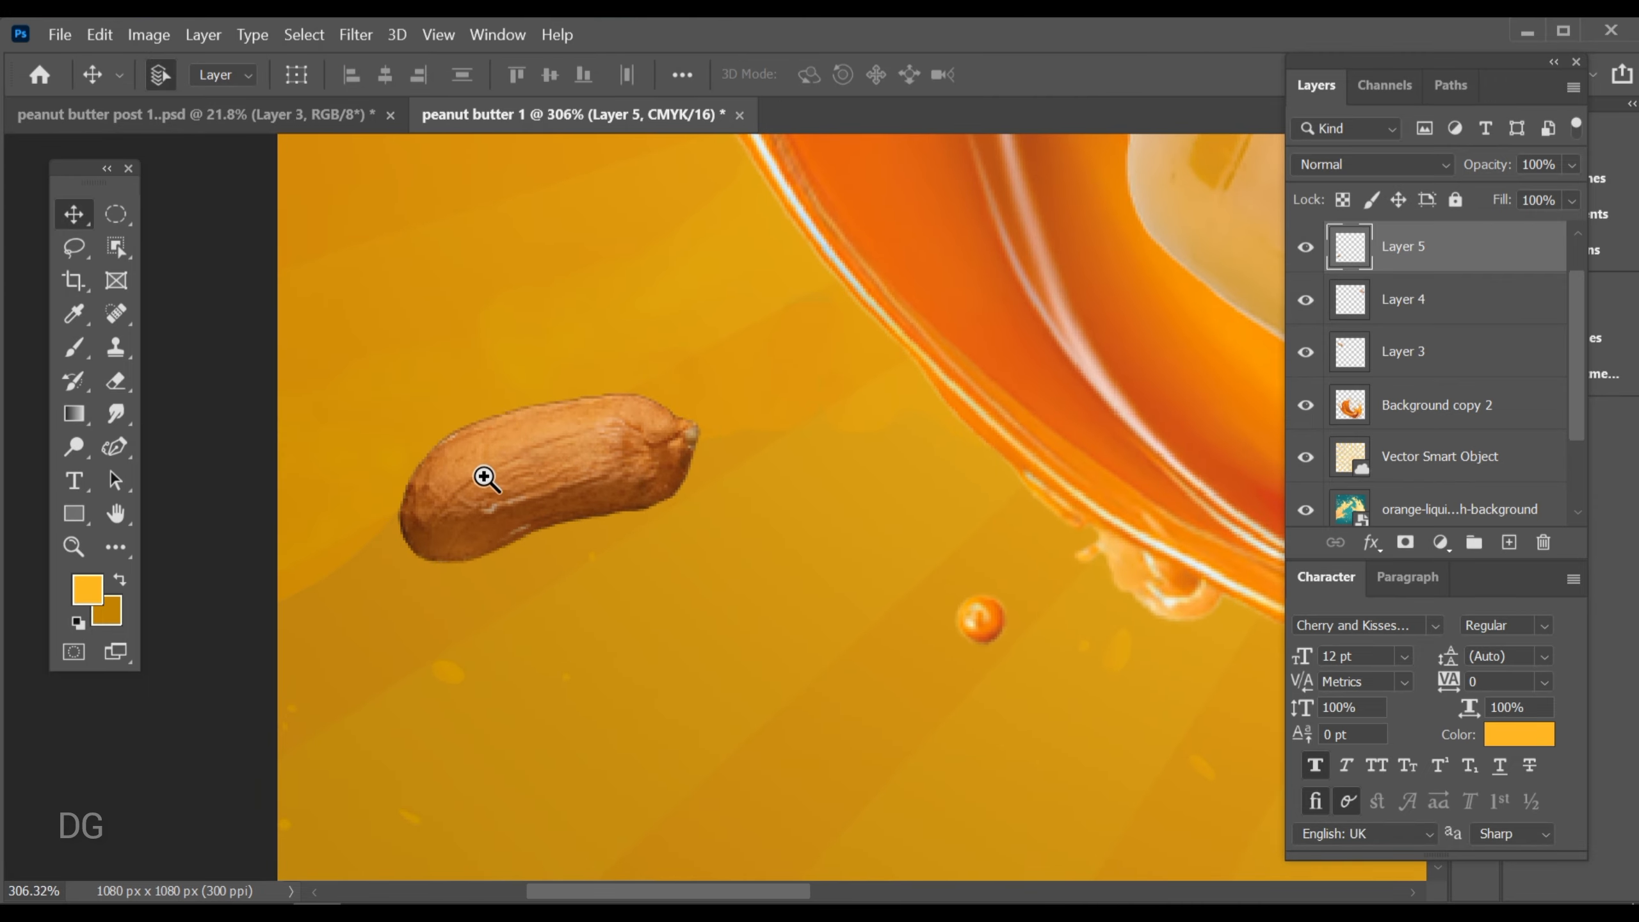
# Apply a Motion Blur to the lower-left peanut with an angle of 0° and a distance of 15 pixels
pyautogui.moveTo(485, 479); pyautogui.dragTo(572, 513)
pyautogui.moveTo(756, 522); pyautogui.dragTo(644, 513)
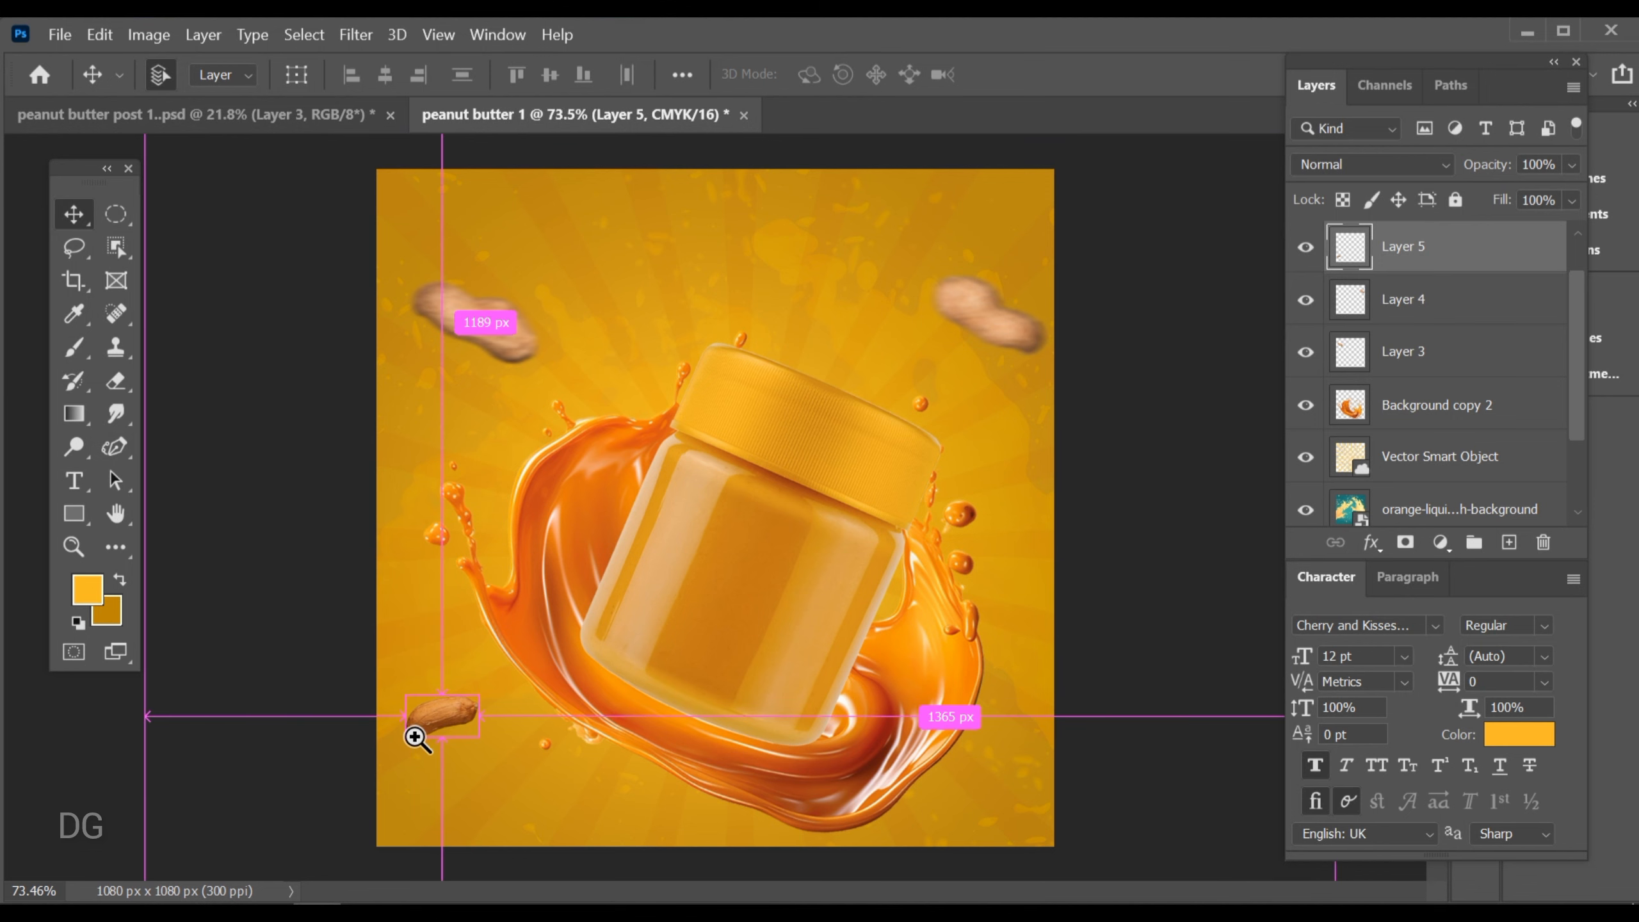
pyautogui.moveTo(412, 734); pyautogui.dragTo(556, 615)
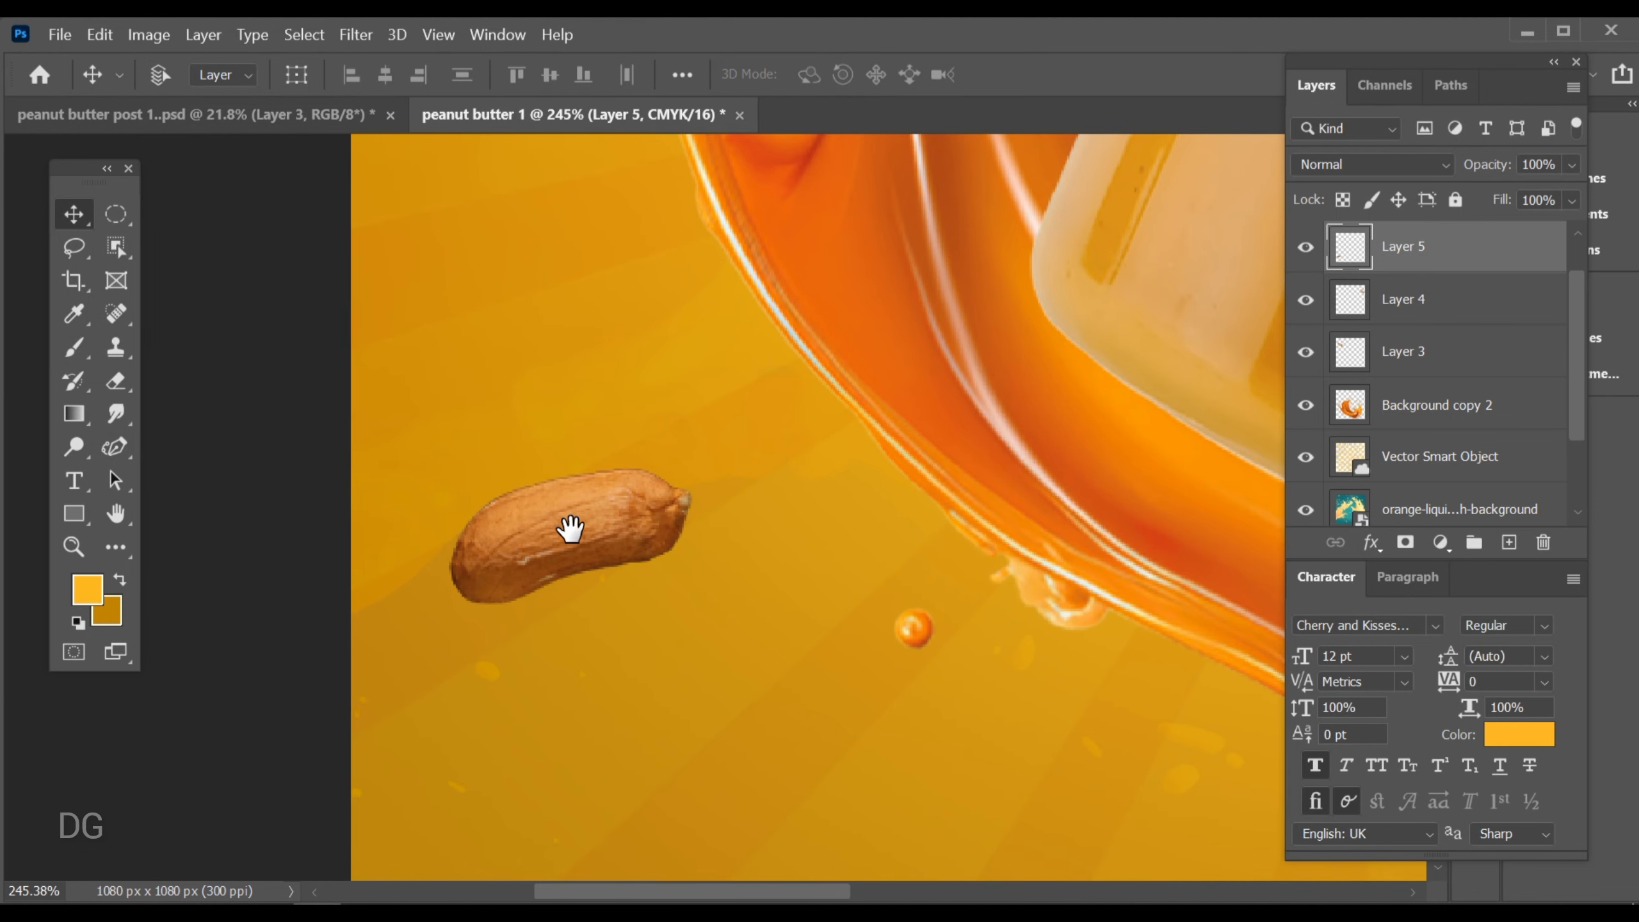
pyautogui.moveTo(573, 552); pyautogui.dragTo(585, 553)
pyautogui.click(357, 35)
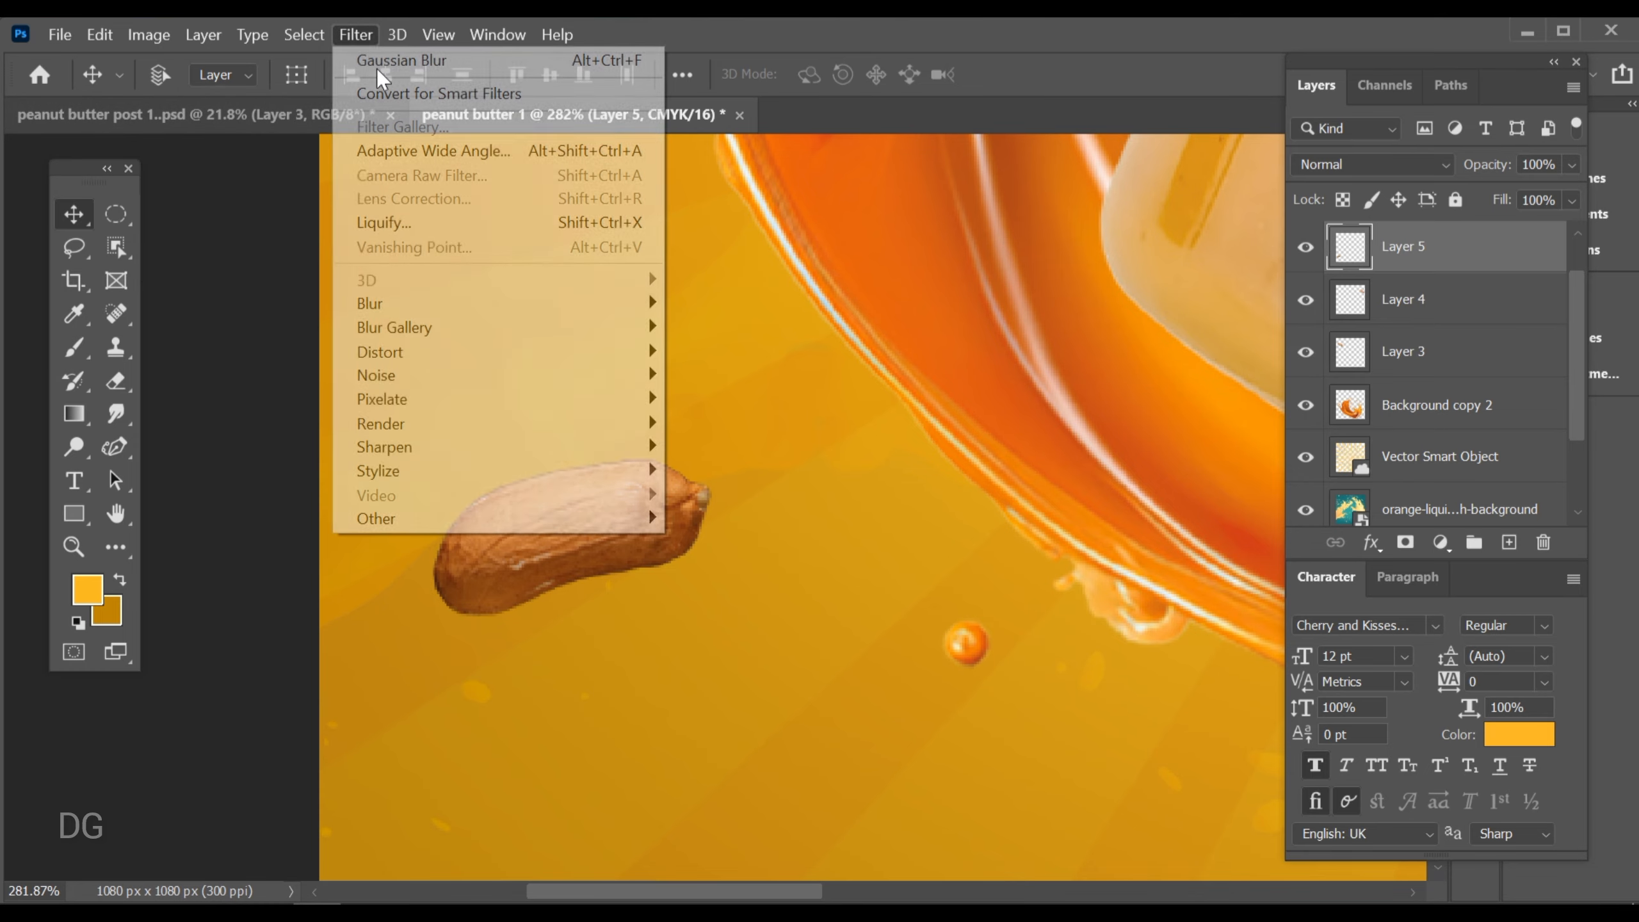
pyautogui.moveTo(501, 305)
pyautogui.click(742, 458)
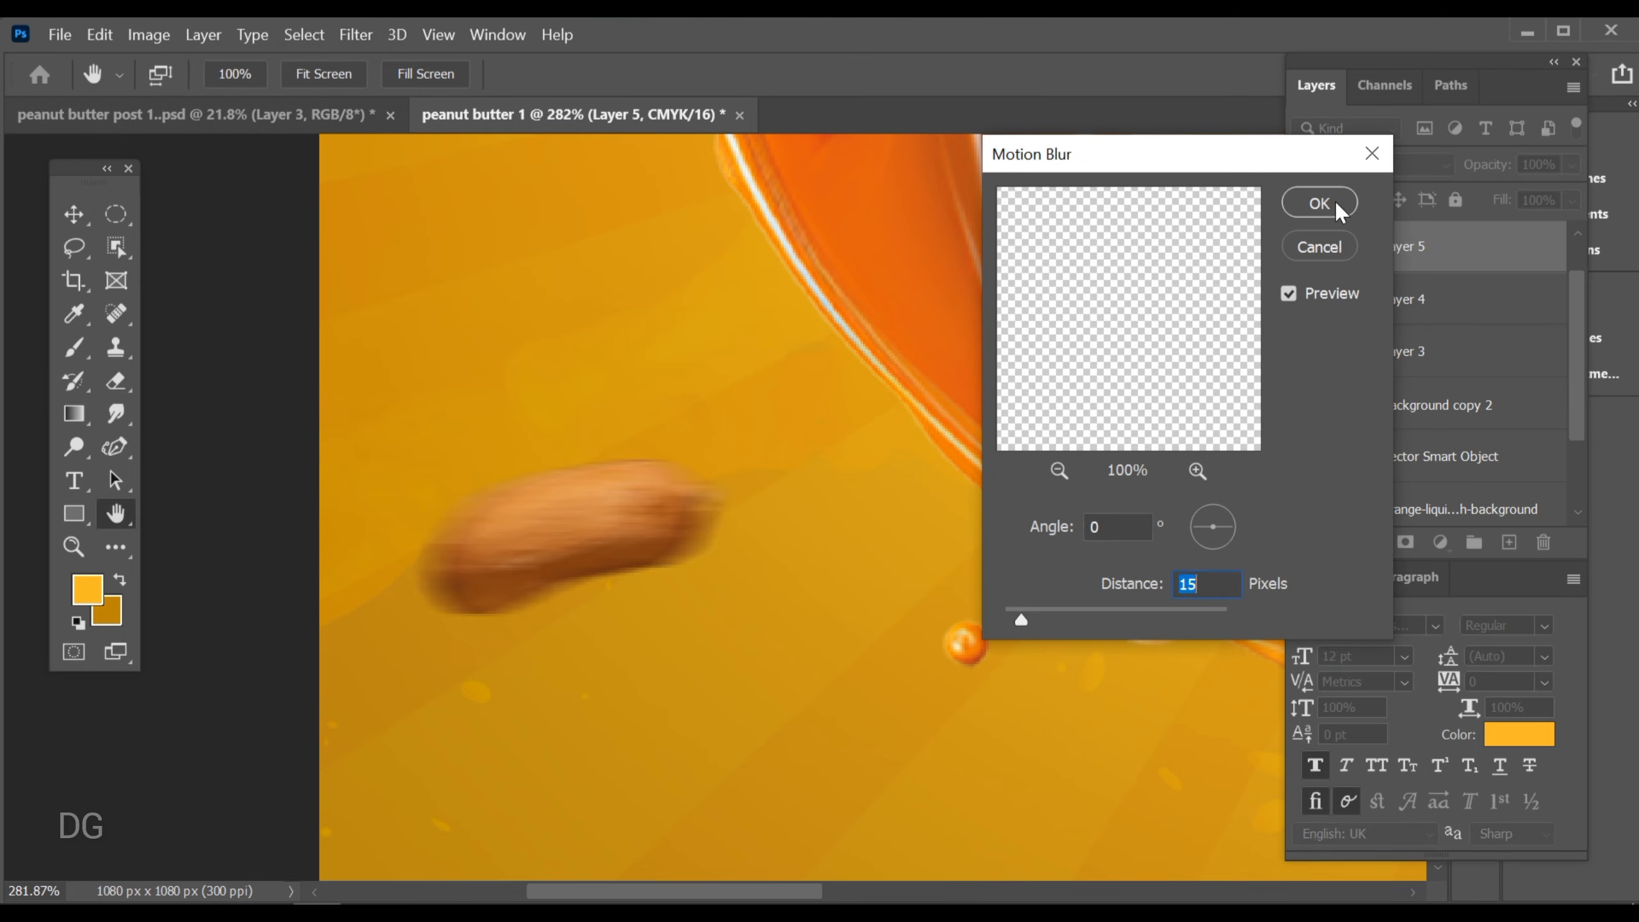
pyautogui.click(1334, 200)
# Apply a Gaussian Blur with a radius of 1.8 pixels to the lower-left peanut
pyautogui.click(355, 34)
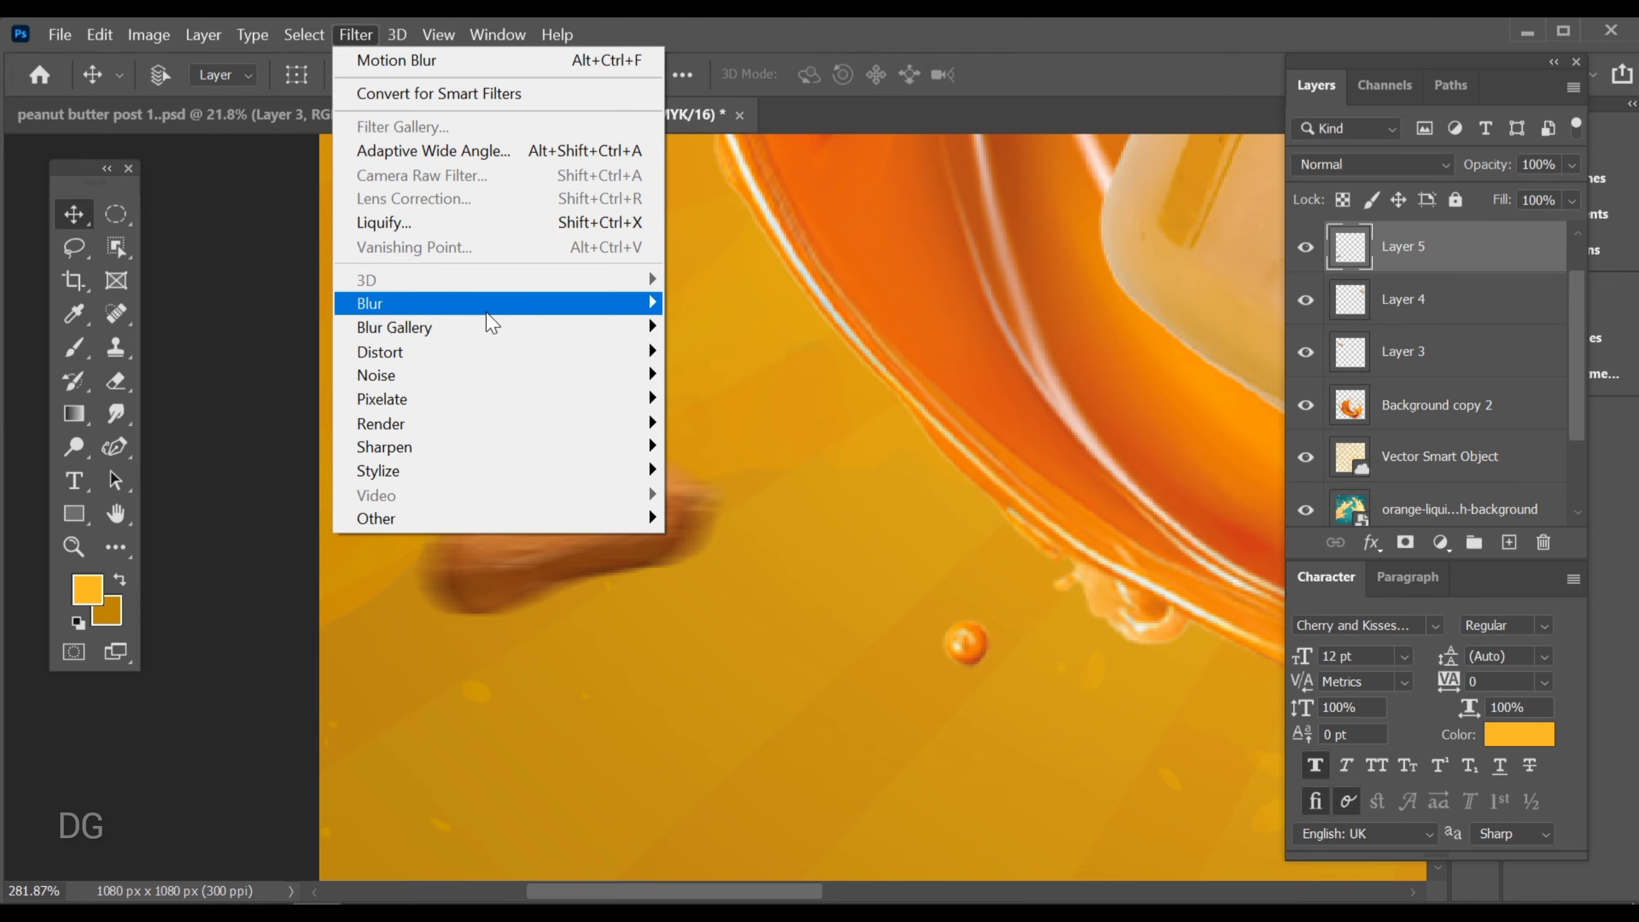
pyautogui.moveTo(490, 307)
pyautogui.click(758, 405)
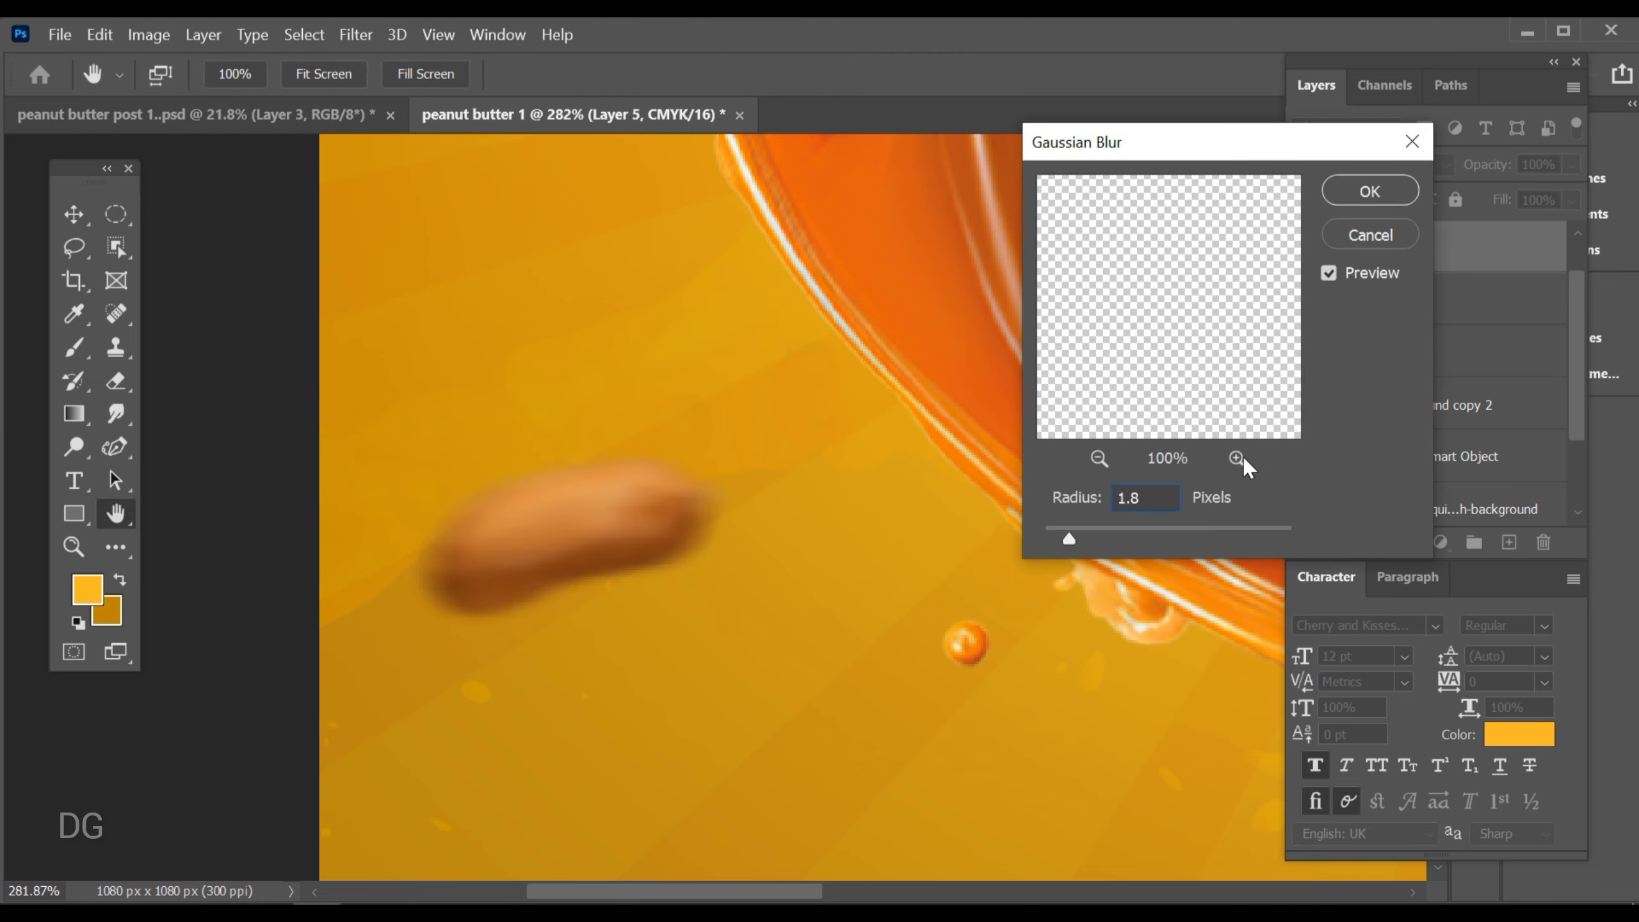
pyautogui.click(1369, 191)
pyautogui.press('v')
pyautogui.hotkey('ctrl', '0')
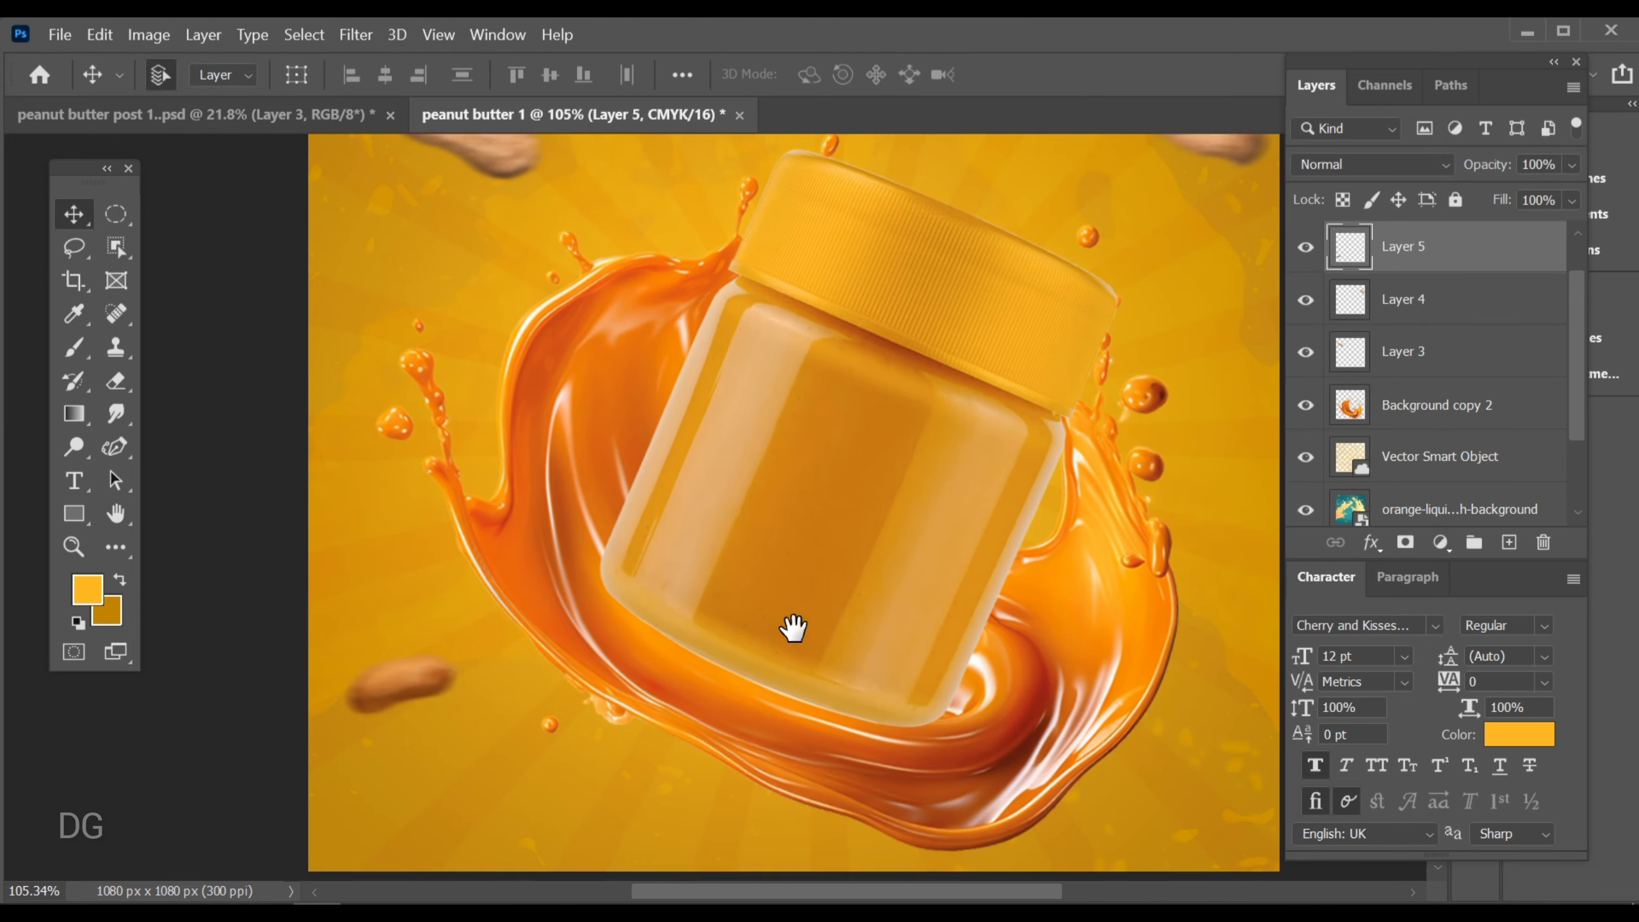
# Copy the brown peanut below the NATURAL stamp in "peanut butter post 1" into "peanut butter 1"
pyautogui.scroll(-2, 793, 628)
pyautogui.click(299, 118)
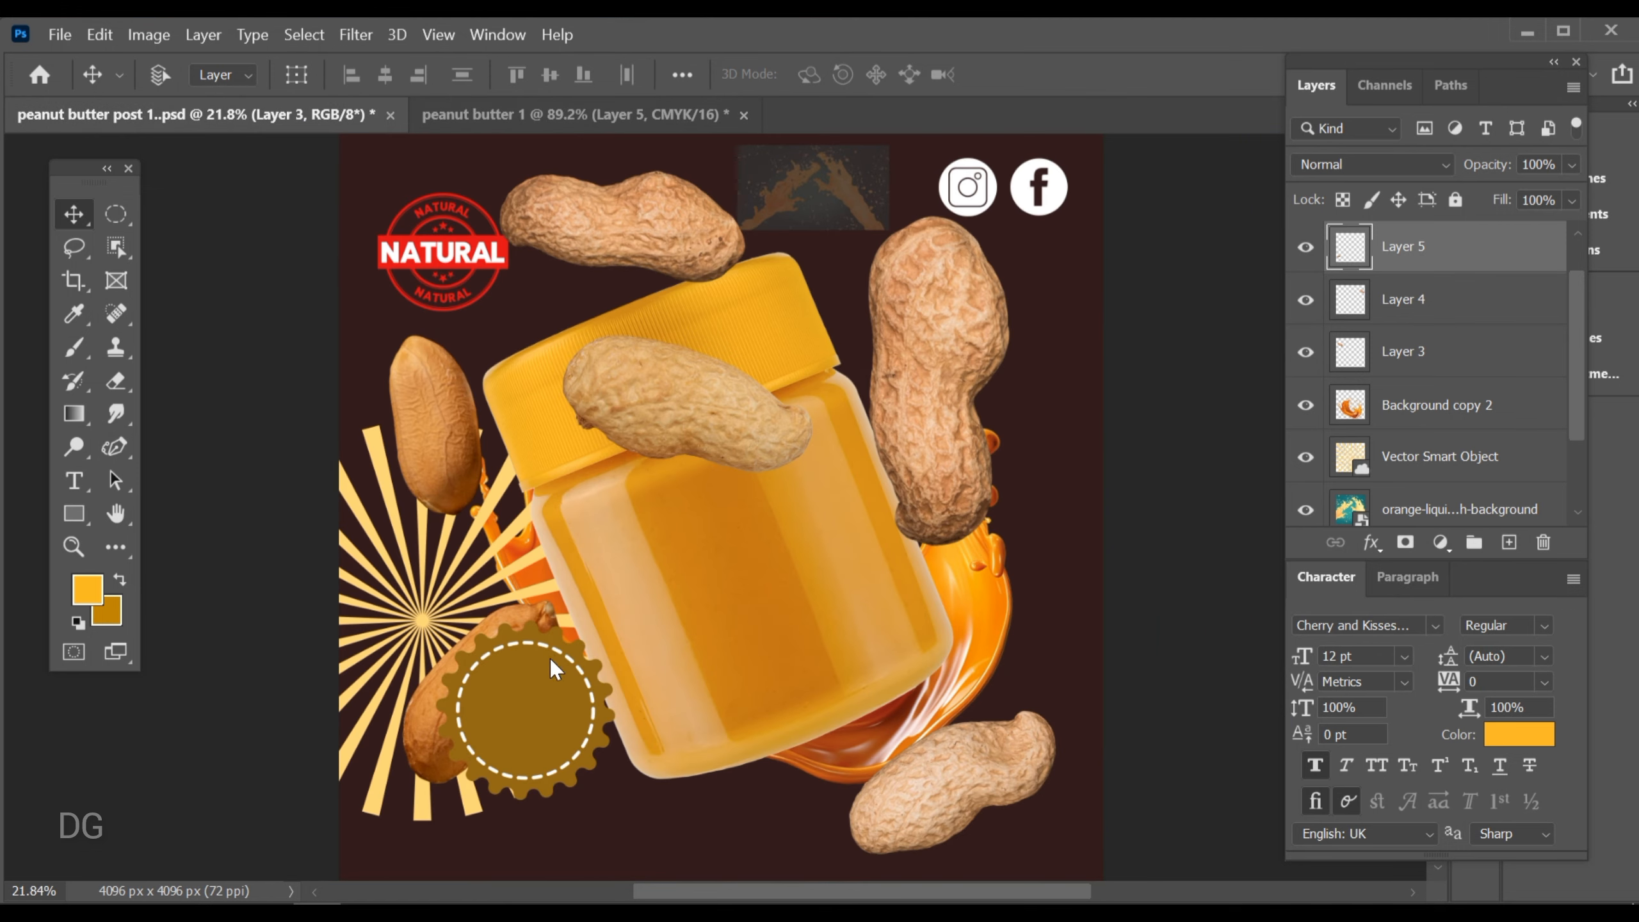
pyautogui.moveTo(458, 433); pyautogui.dragTo(514, 111)
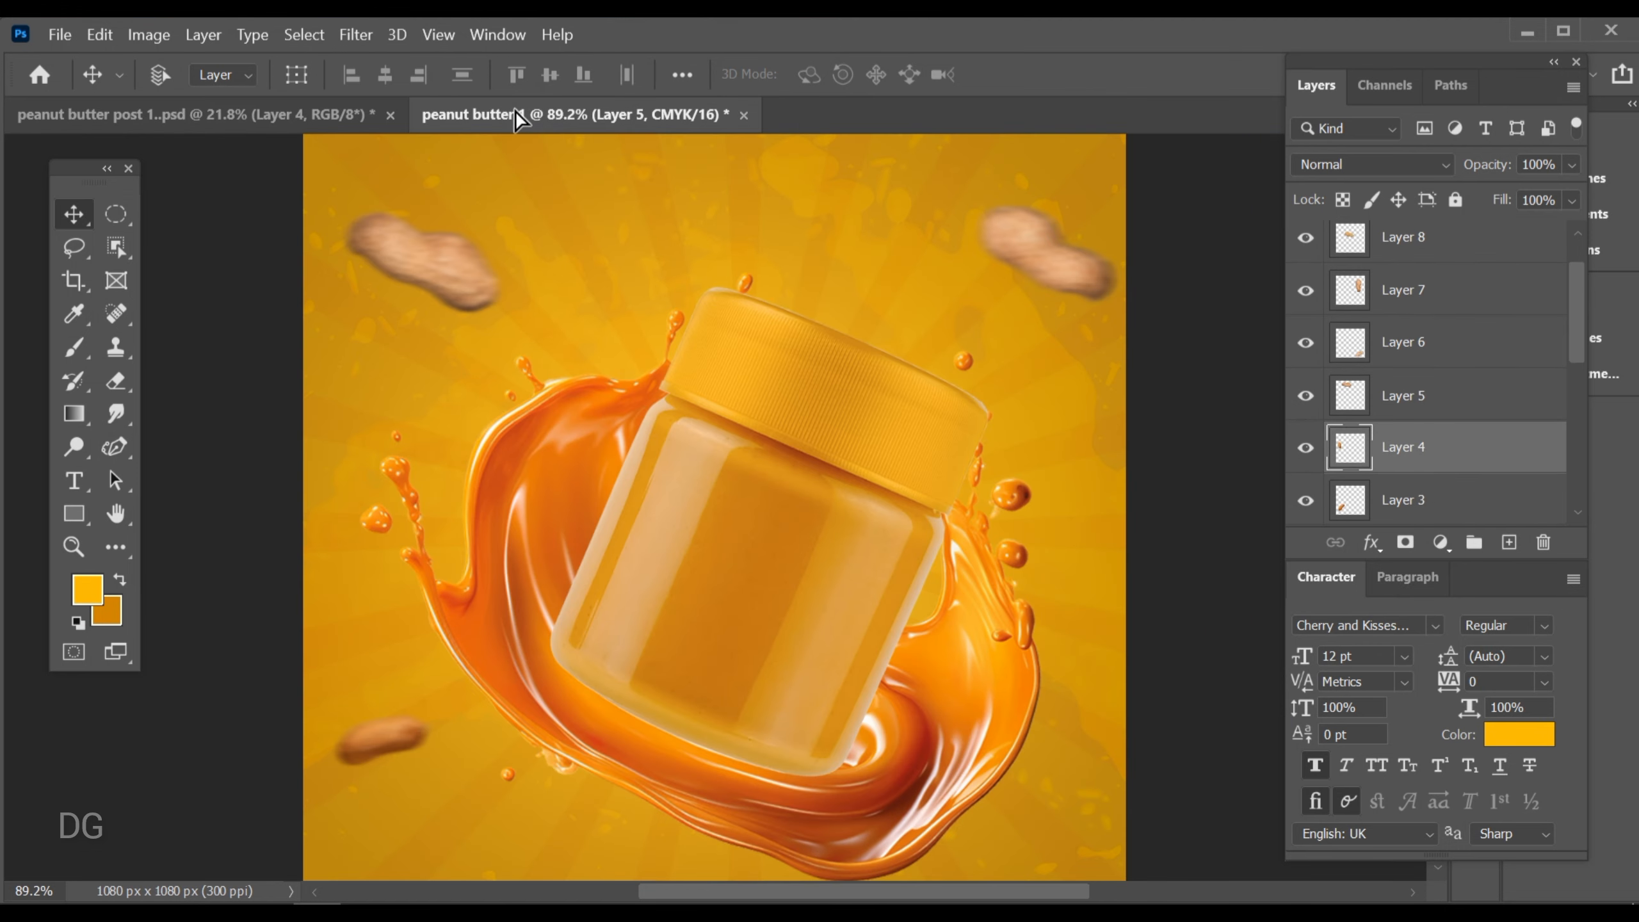
pyautogui.moveTo(832, 285); pyautogui.dragTo(835, 336)
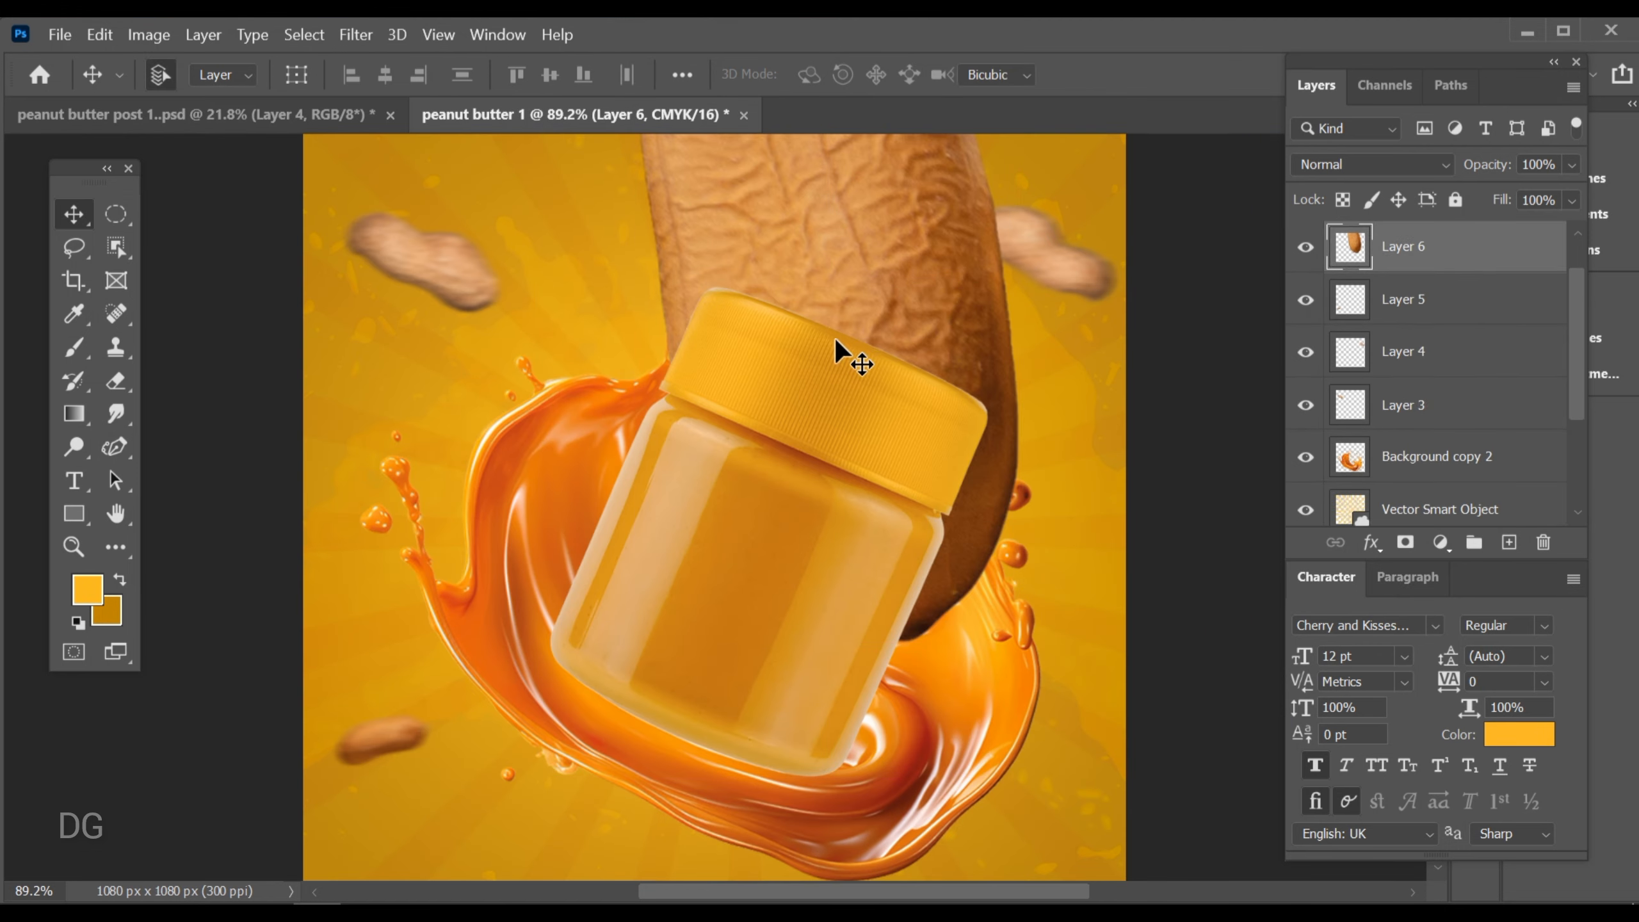
# Scale the copied brown peanut to about 12.95% and place it near the canvas's right edge beside the splash droplets
pyautogui.hotkey('ctrl', 't')
pyautogui.moveTo(632, 273); pyautogui.dragTo(1066, 489)
pyautogui.moveTo(1089, 576); pyautogui.dragTo(838, 624)
pyautogui.moveTo(818, 568); pyautogui.dragTo(864, 639)
pyautogui.moveTo(865, 639); pyautogui.dragTo(837, 820)
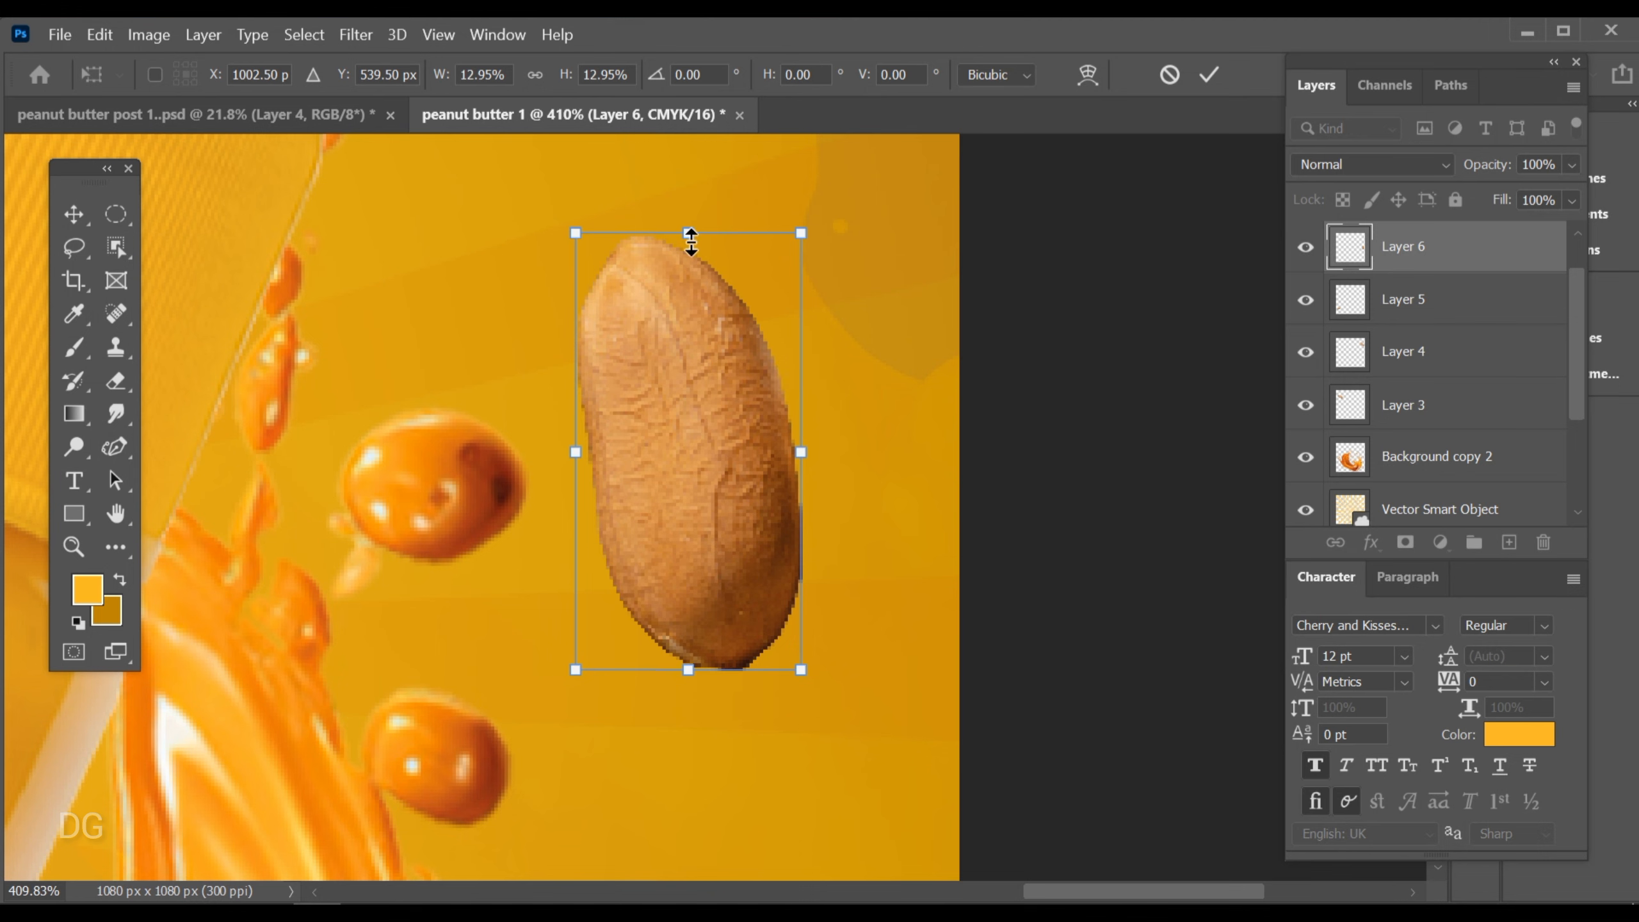
# Shrink the peanut's height slightly and rotate it counterclockwise so its dark end points up and right, beside the jar lid
pyautogui.moveTo(690, 240); pyautogui.dragTo(689, 264)
pyautogui.moveTo(845, 669); pyautogui.dragTo(872, 220)
pyautogui.moveTo(742, 387); pyautogui.dragTo(621, 411)
pyautogui.moveTo(540, 457)
pyautogui.mouseDown()
pyautogui.moveTo(596, 542)
pyautogui.moveTo(564, 461)
pyautogui.mouseUp()
pyautogui.moveTo(620, 532); pyautogui.dragTo(642, 498)
pyautogui.press('Return')
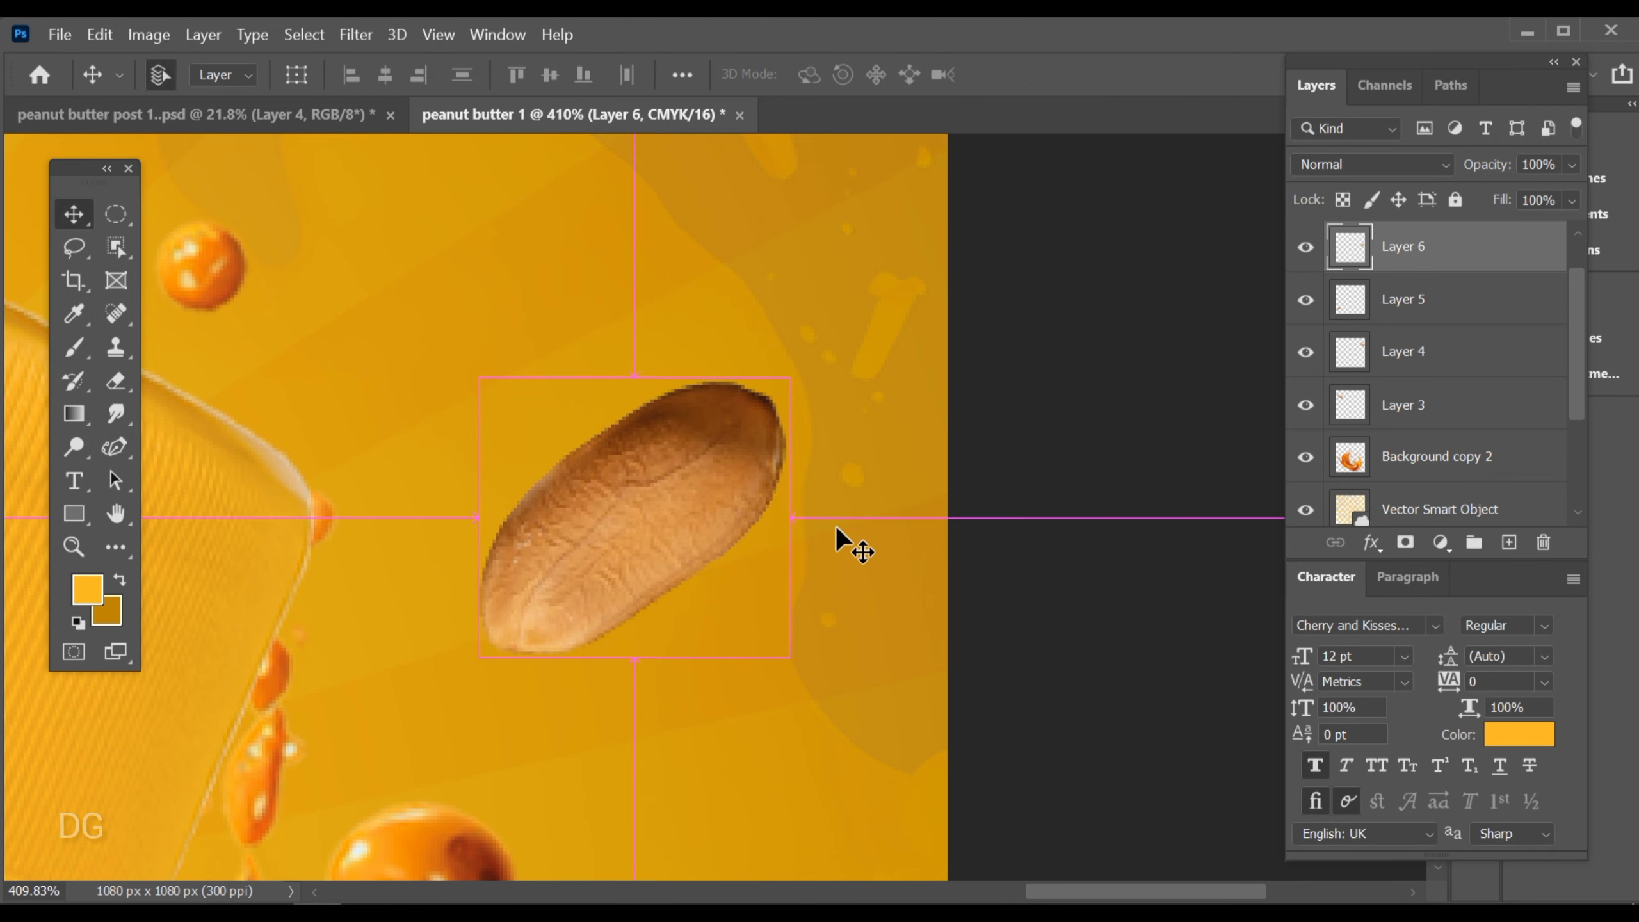
pyautogui.hotkey('ctrl', '0')
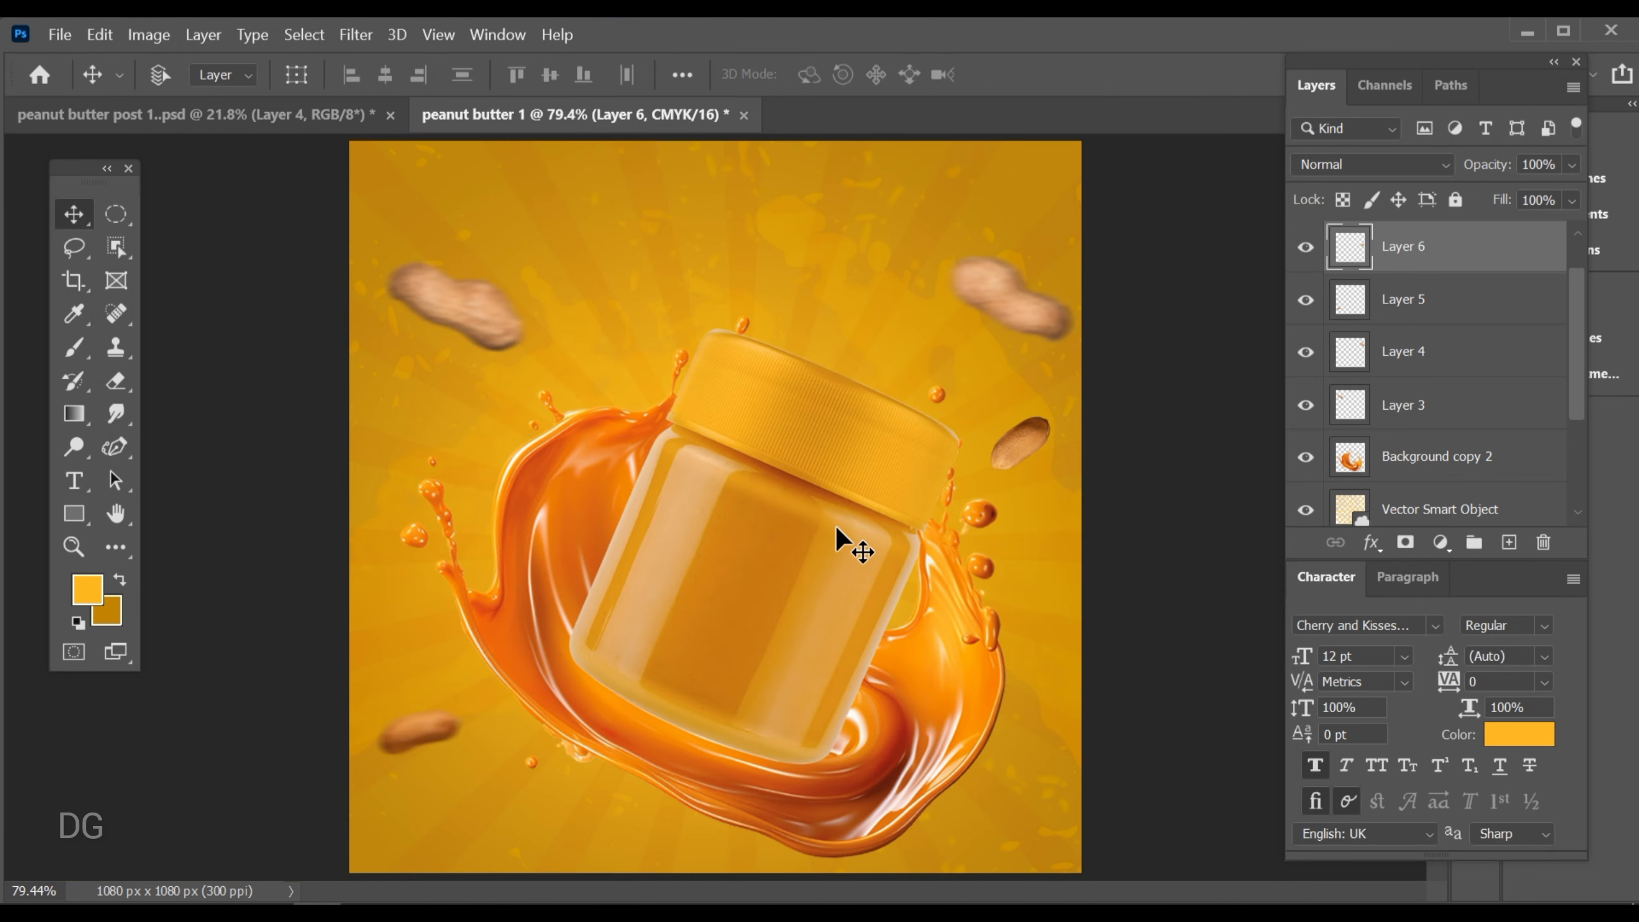
# Move the sharp brown peanut from beside the lid to the canvas's lower-right corner, just outside the splash
pyautogui.moveTo(1023, 446); pyautogui.dragTo(959, 736)
pyautogui.moveTo(865, 597); pyautogui.dragTo(922, 600)
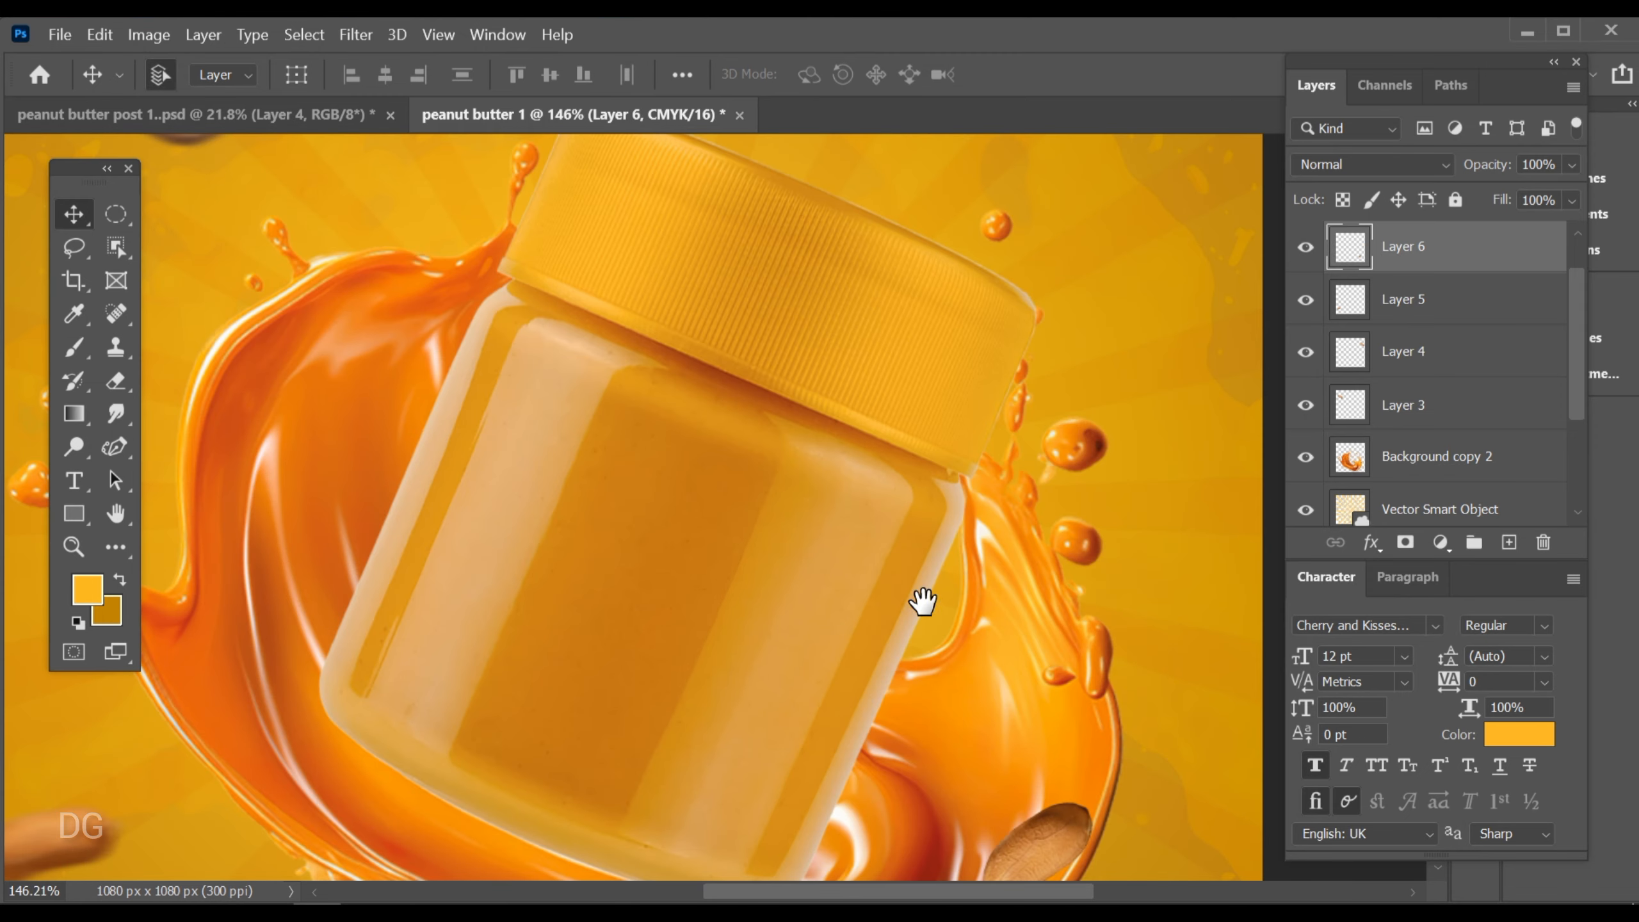
pyautogui.moveTo(1003, 765); pyautogui.dragTo(1001, 375)
pyautogui.moveTo(1114, 513); pyautogui.dragTo(877, 587)
pyautogui.moveTo(802, 671); pyautogui.dragTo(900, 679)
pyautogui.moveTo(777, 514); pyautogui.dragTo(787, 552)
pyautogui.moveTo(773, 521); pyautogui.dragTo(758, 478)
pyautogui.moveTo(775, 493); pyautogui.dragTo(782, 413)
# Blur the brown peanut in the lower-right corner with a 0° Motion Blur of 15 pixels and a 1.7-pixel Gaussian Blur
pyautogui.click(361, 35)
pyautogui.moveTo(580, 303)
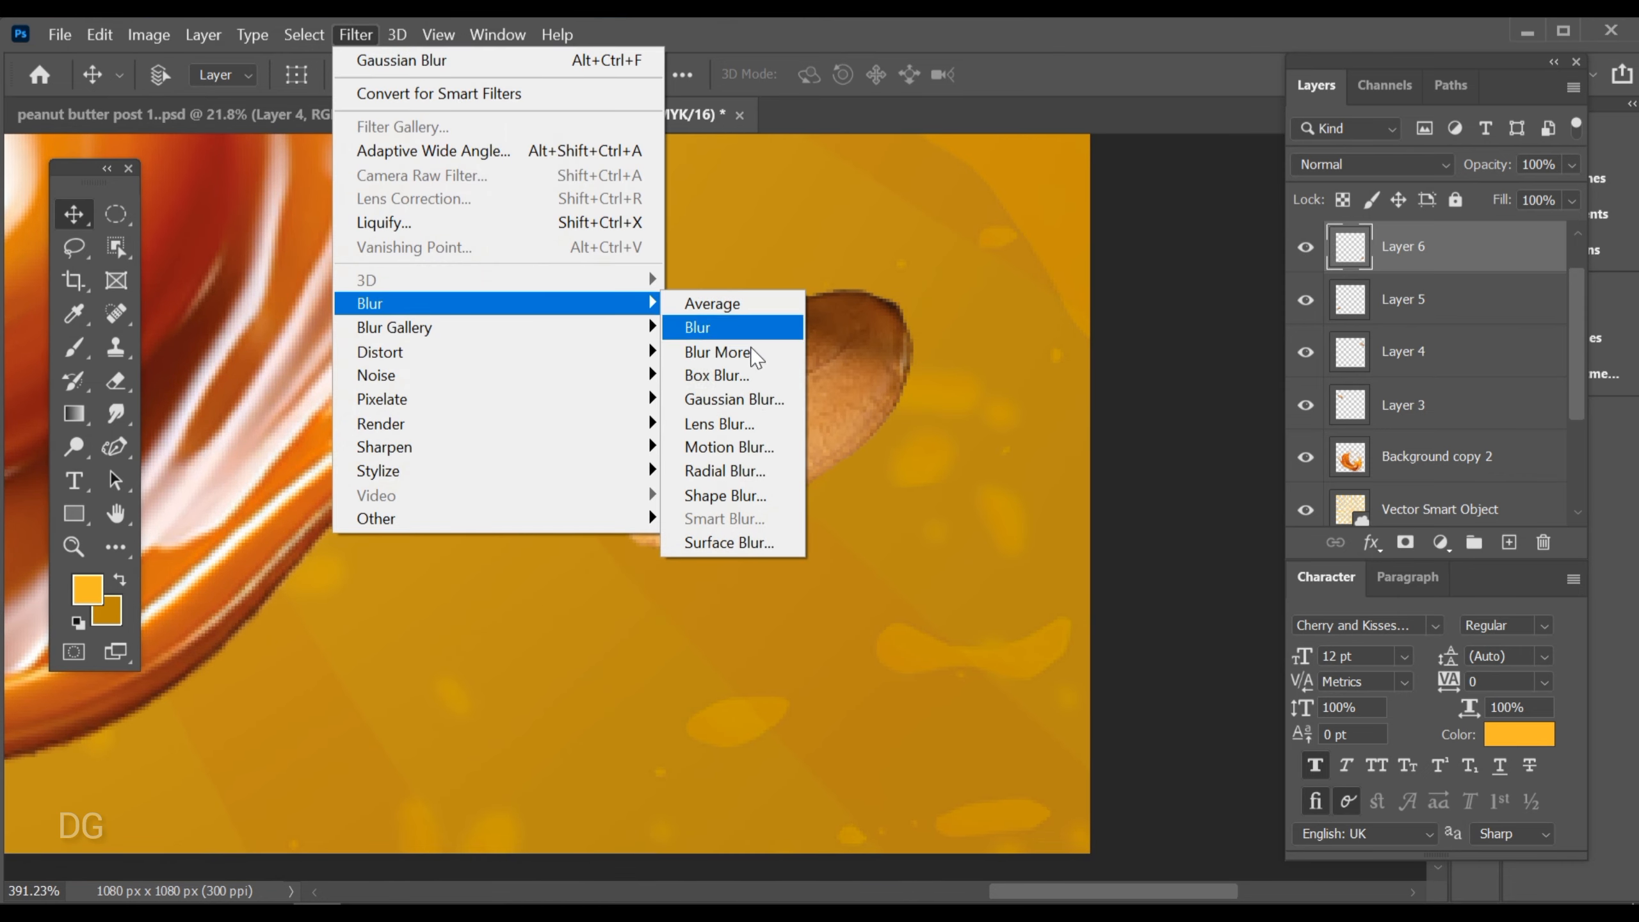
pyautogui.click(735, 446)
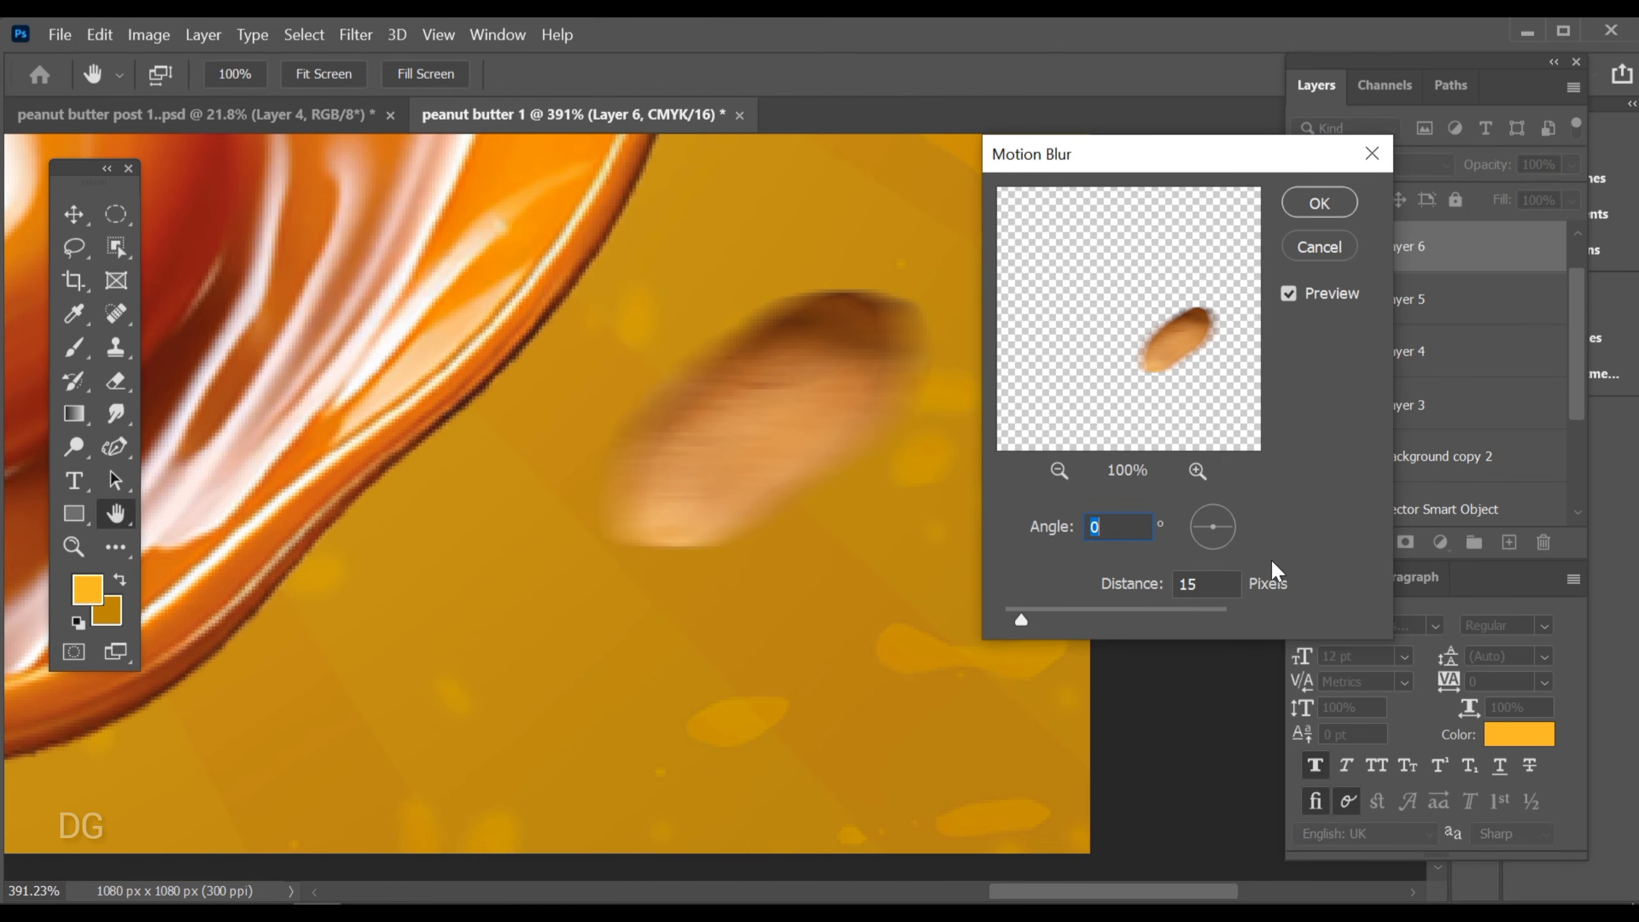
pyautogui.press('Return')
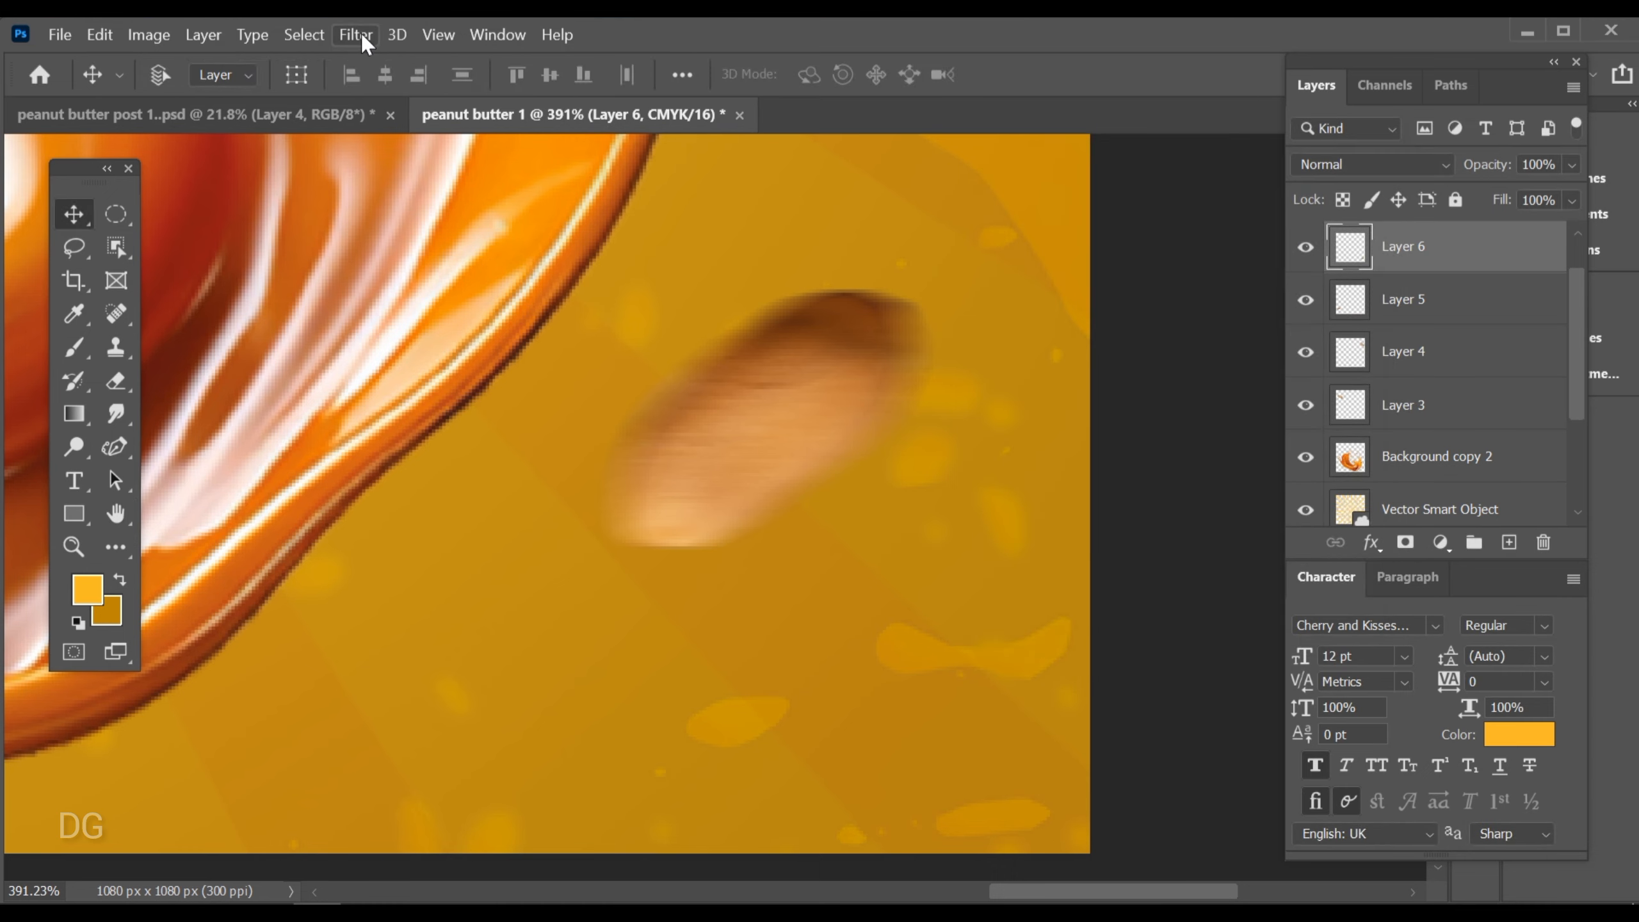
pyautogui.click(356, 34)
pyautogui.moveTo(465, 304)
pyautogui.click(733, 399)
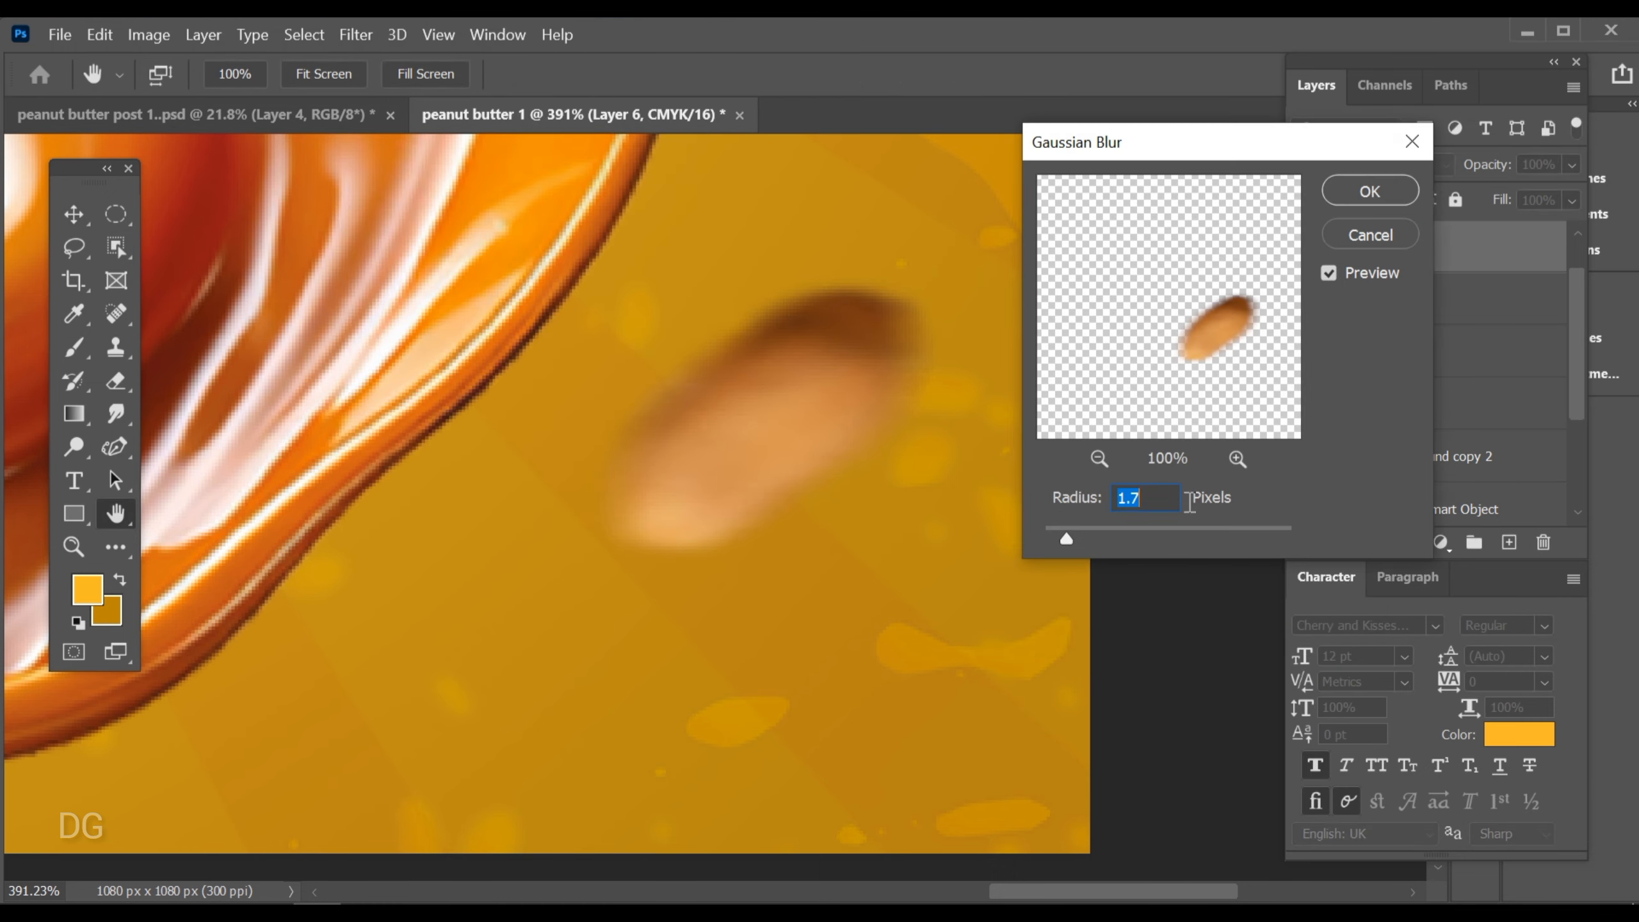
pyautogui.click(1362, 186)
pyautogui.press('c')
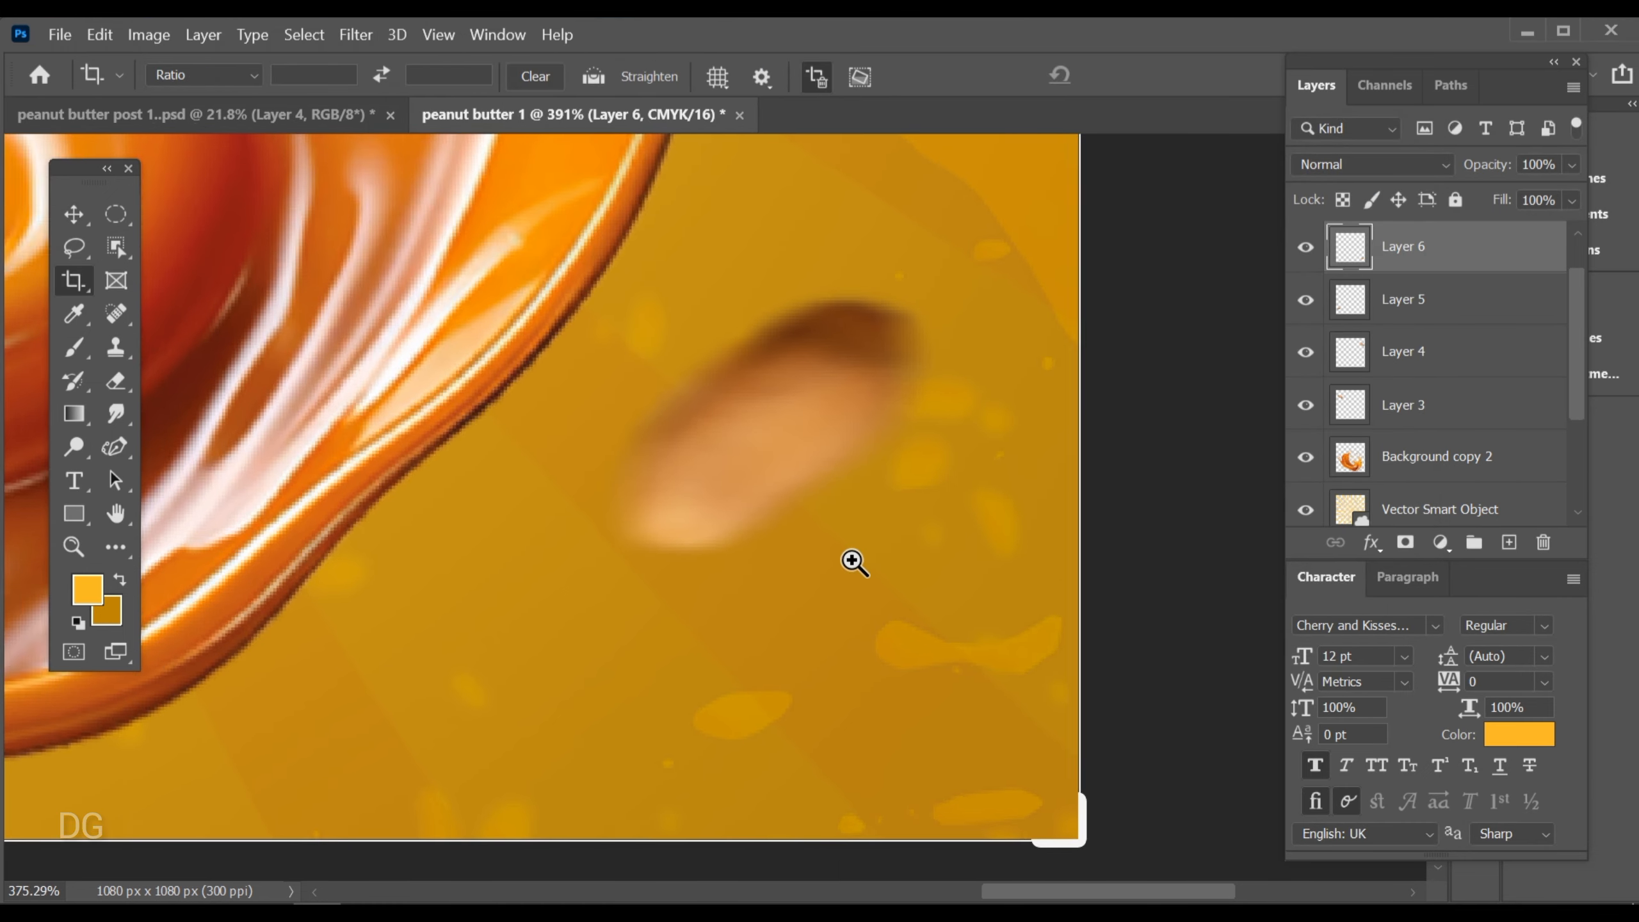
pyautogui.hotkey('ctrl', '0')
pyautogui.click(72, 221)
pyautogui.moveTo(800, 545); pyautogui.dragTo(767, 677)
# Copy the whole peanut below the jar's lower-right corner in "peanut butter post 1" into "peanut butter 1"
pyautogui.click(265, 115)
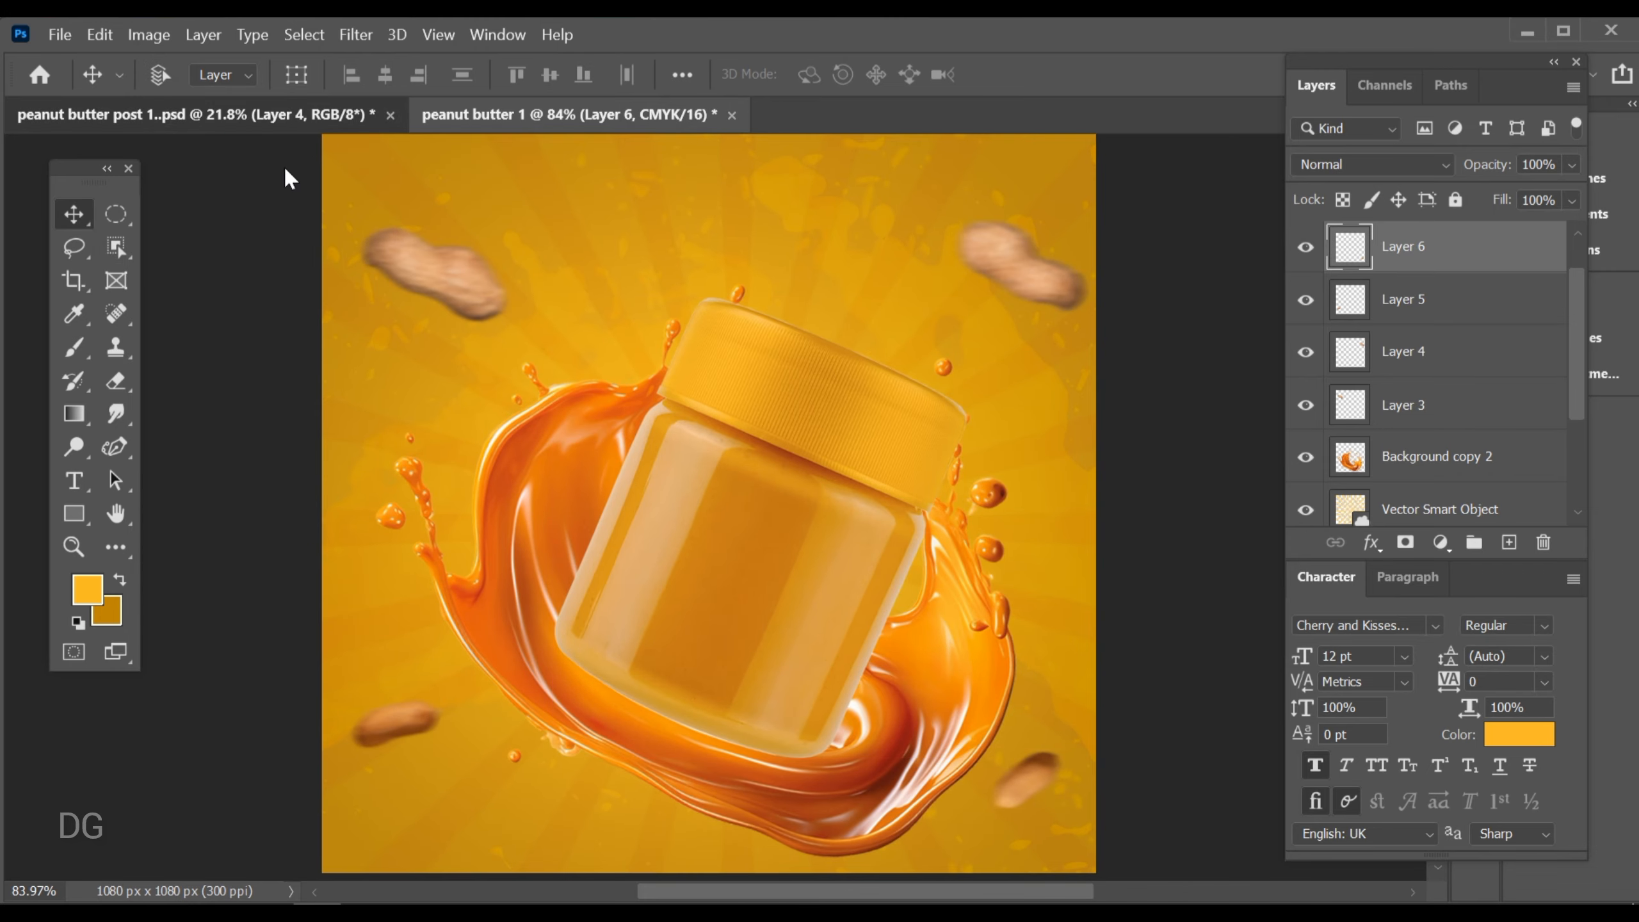
pyautogui.moveTo(614, 735); pyautogui.dragTo(726, 746)
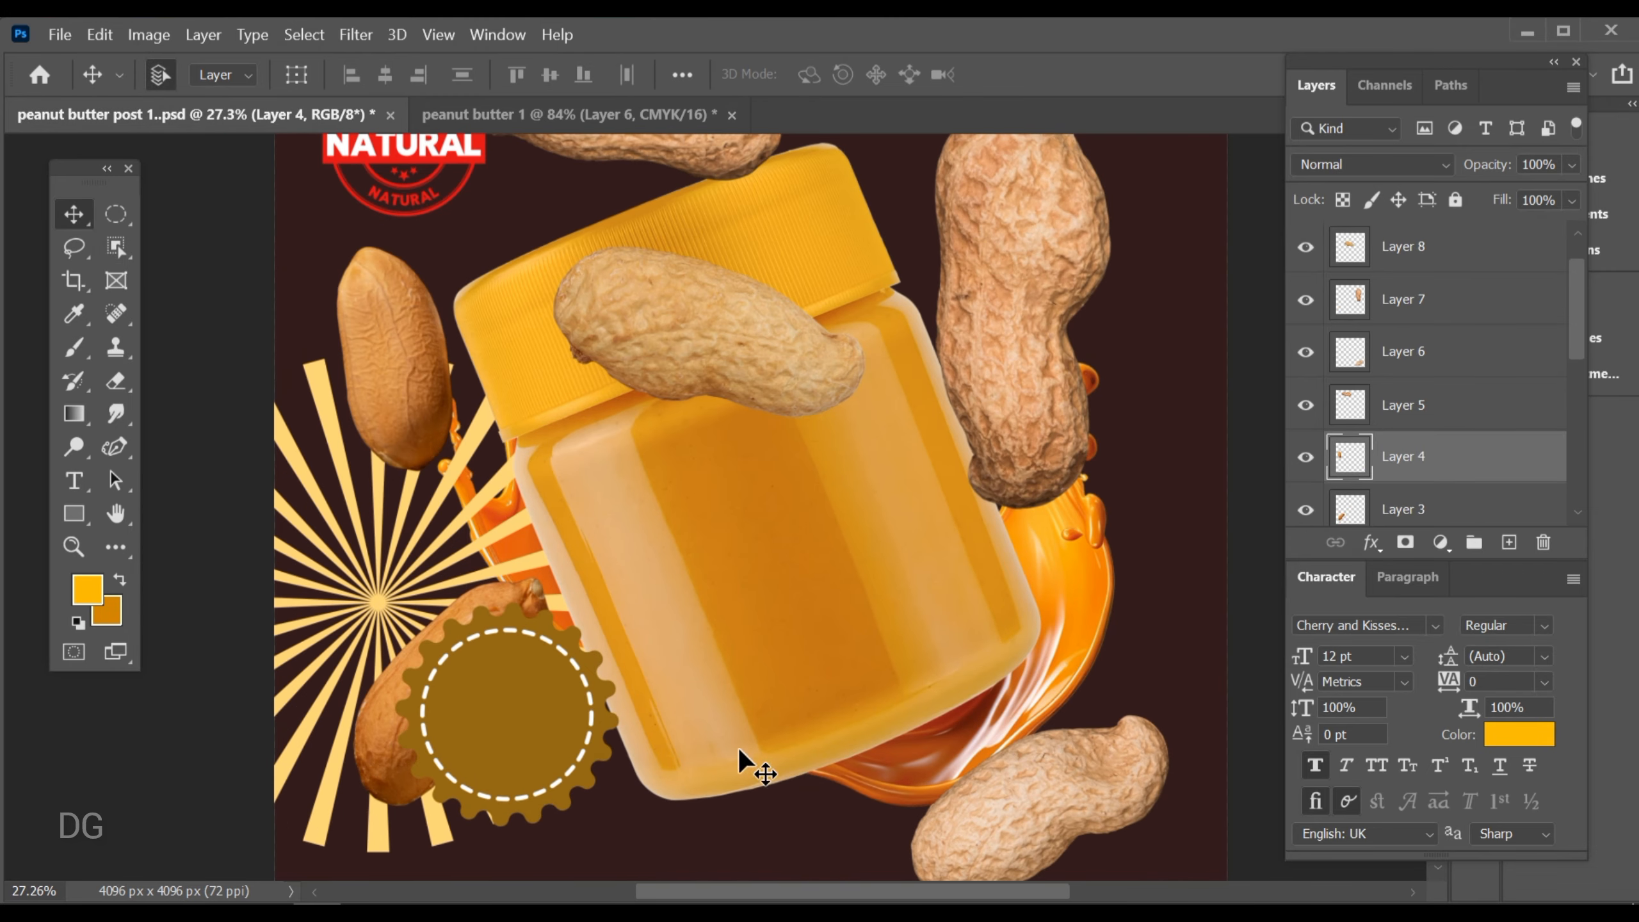
pyautogui.moveTo(845, 741); pyautogui.dragTo(815, 720)
pyautogui.moveTo(997, 801); pyautogui.dragTo(558, 139)
pyautogui.moveTo(506, 753); pyautogui.dragTo(509, 769)
# Scale the copied peanut to about 16.79% and place it near the canvas's left edge over the splash droplets
pyautogui.hotkey('ctrl', 't')
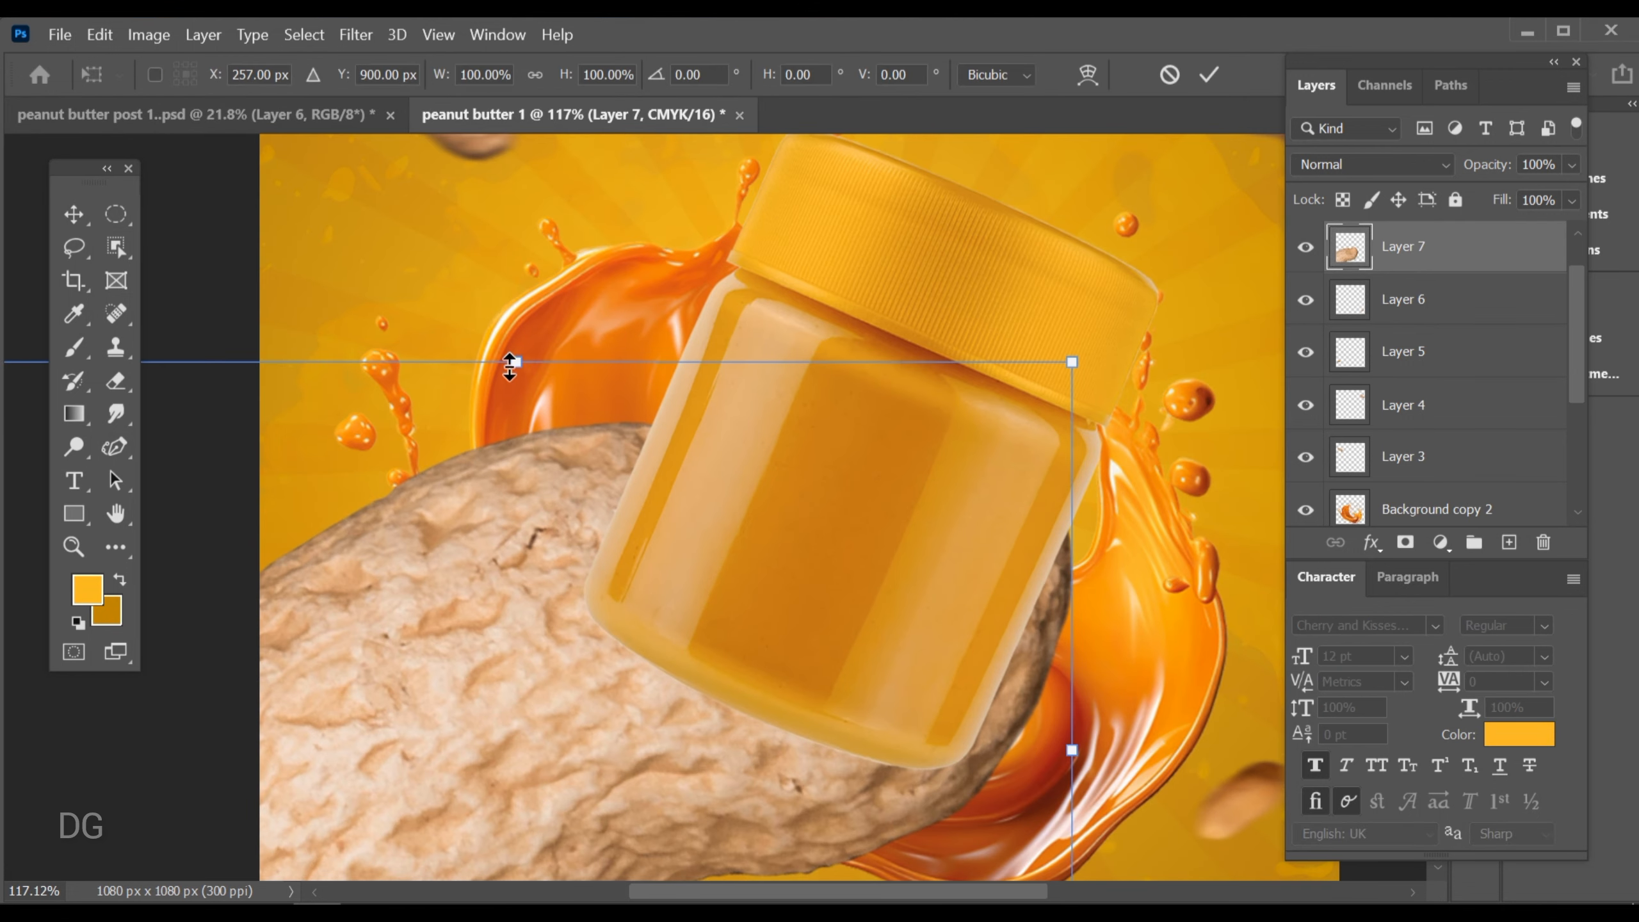
pyautogui.moveTo(509, 366); pyautogui.dragTo(550, 749)
pyautogui.moveTo(539, 691); pyautogui.dragTo(534, 571)
pyautogui.moveTo(520, 653); pyautogui.dragTo(587, 700)
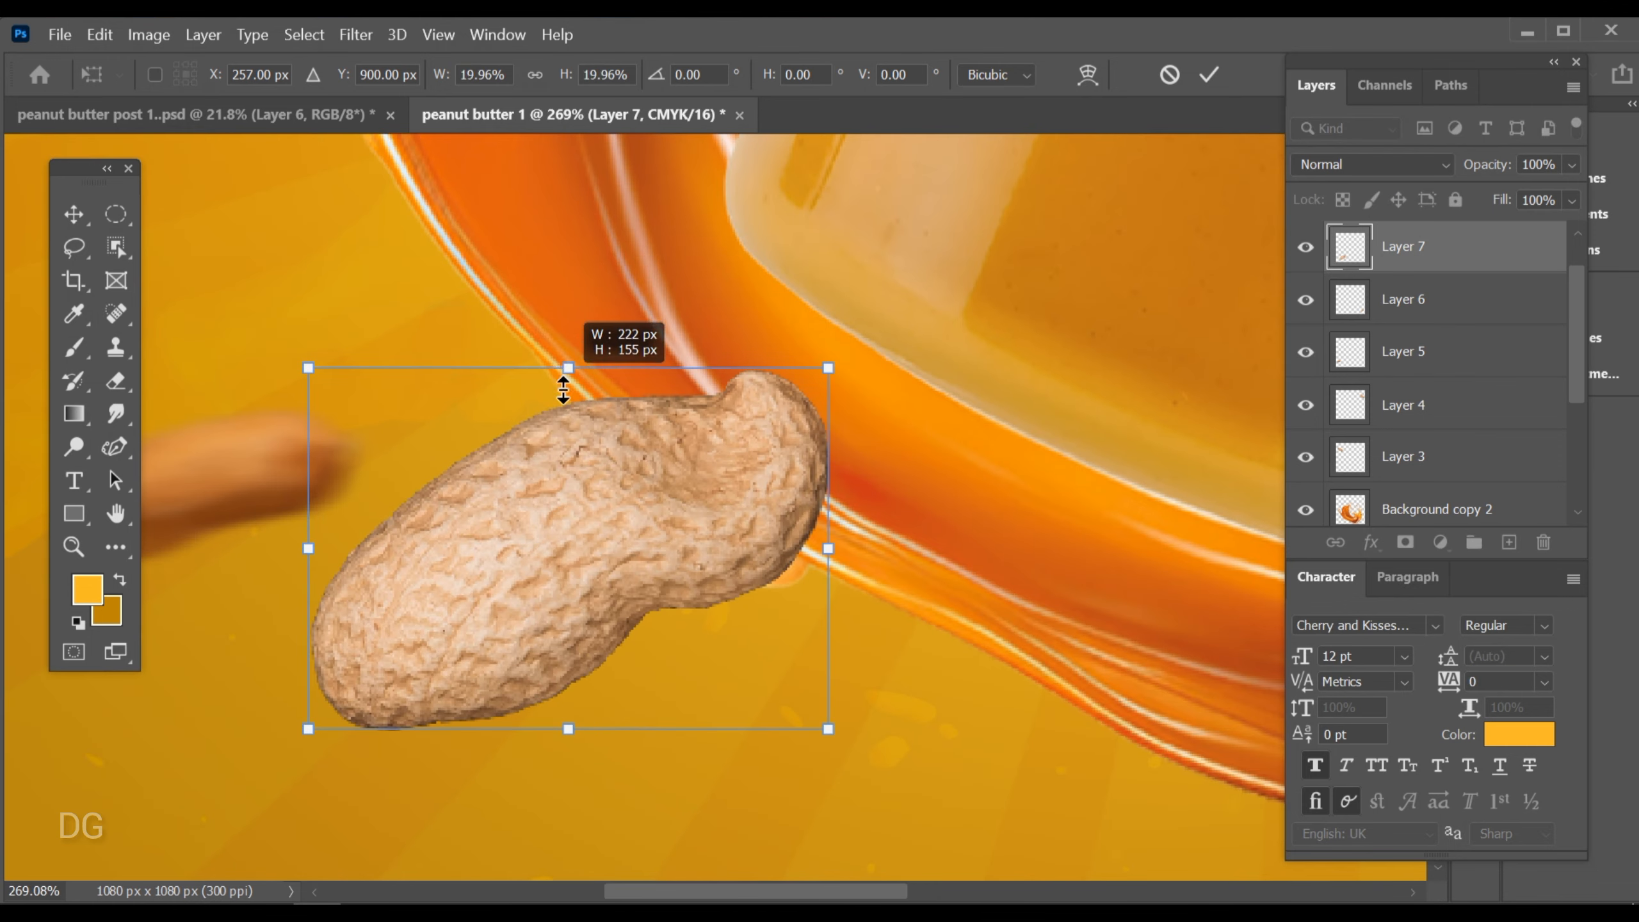
pyautogui.moveTo(564, 389); pyautogui.dragTo(564, 410)
pyautogui.moveTo(549, 529); pyautogui.dragTo(733, 348)
pyautogui.moveTo(790, 303); pyautogui.dragTo(596, 457)
pyautogui.moveTo(713, 463); pyautogui.dragTo(647, 632)
pyautogui.moveTo(636, 698); pyautogui.dragTo(648, 719)
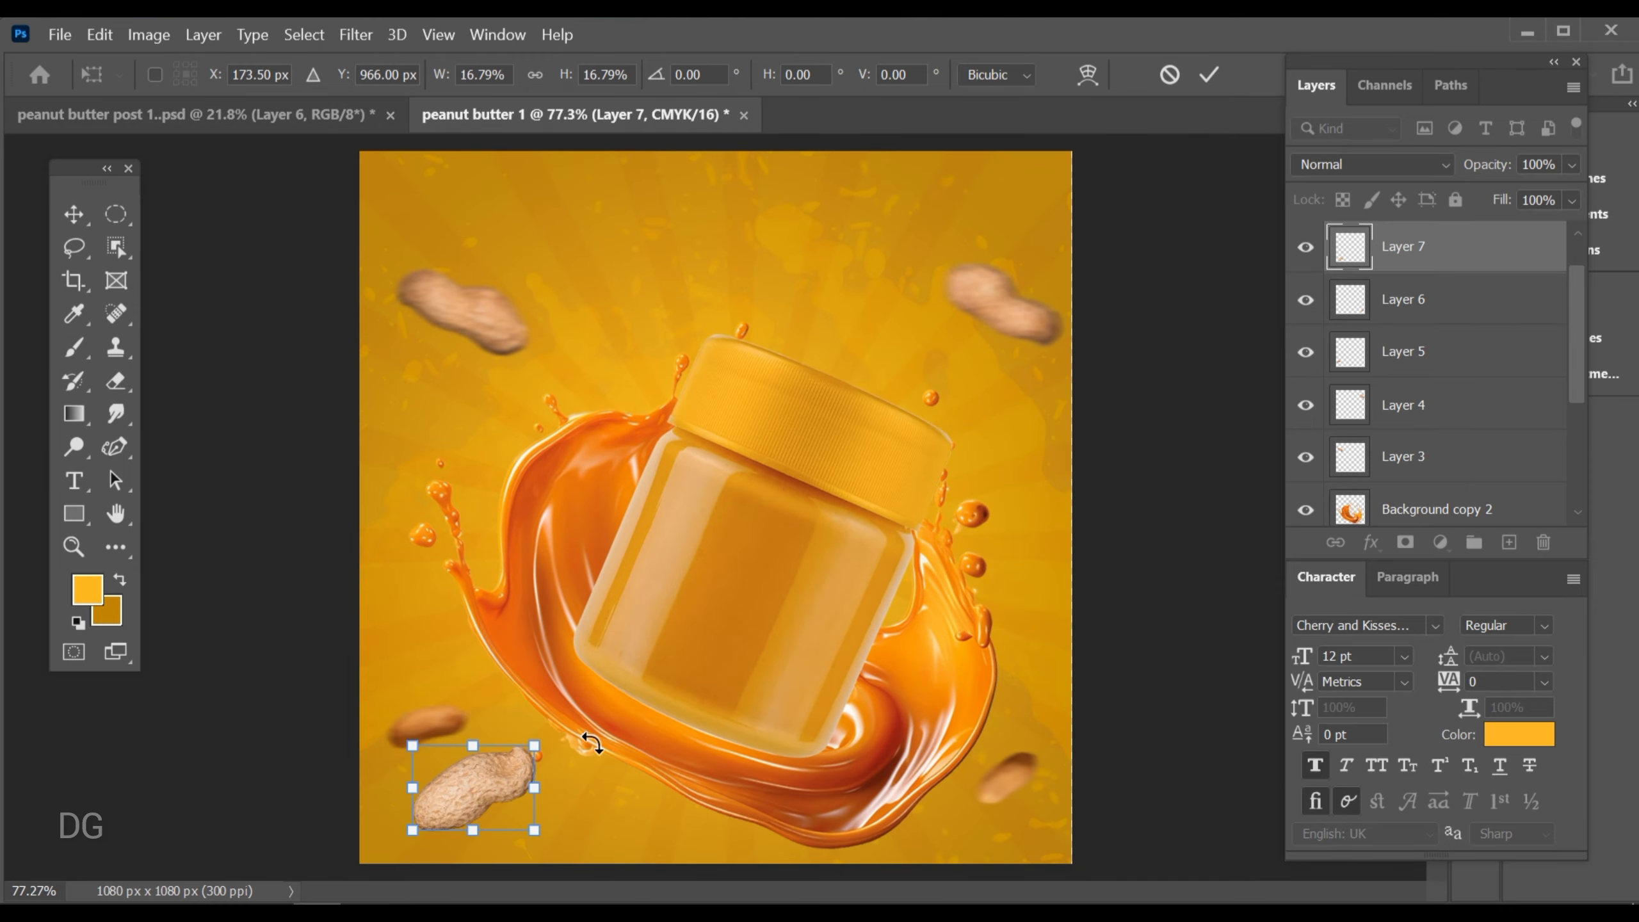
pyautogui.moveTo(483, 794); pyautogui.dragTo(482, 537)
pyautogui.moveTo(534, 440); pyautogui.dragTo(590, 505)
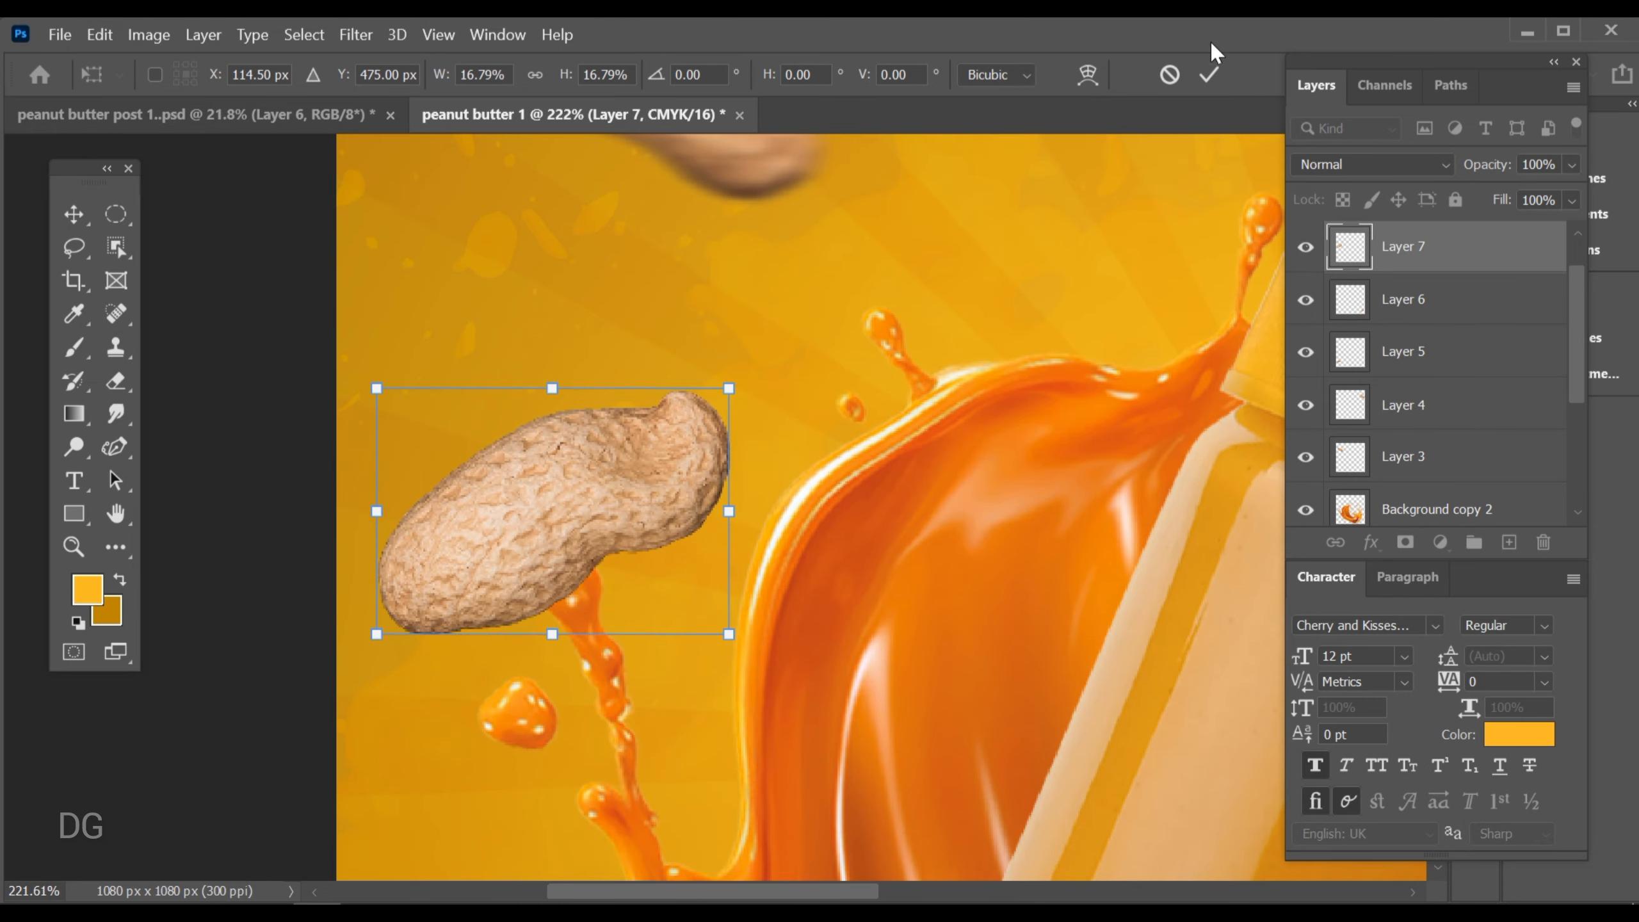
pyautogui.press('Return')
# Move the peanut's layer directly below the splash layer and shift the peanut slightly down and left behind the droplets
pyautogui.moveTo(1473, 258); pyautogui.dragTo(1423, 479)
pyautogui.moveTo(543, 558); pyautogui.dragTo(579, 538)
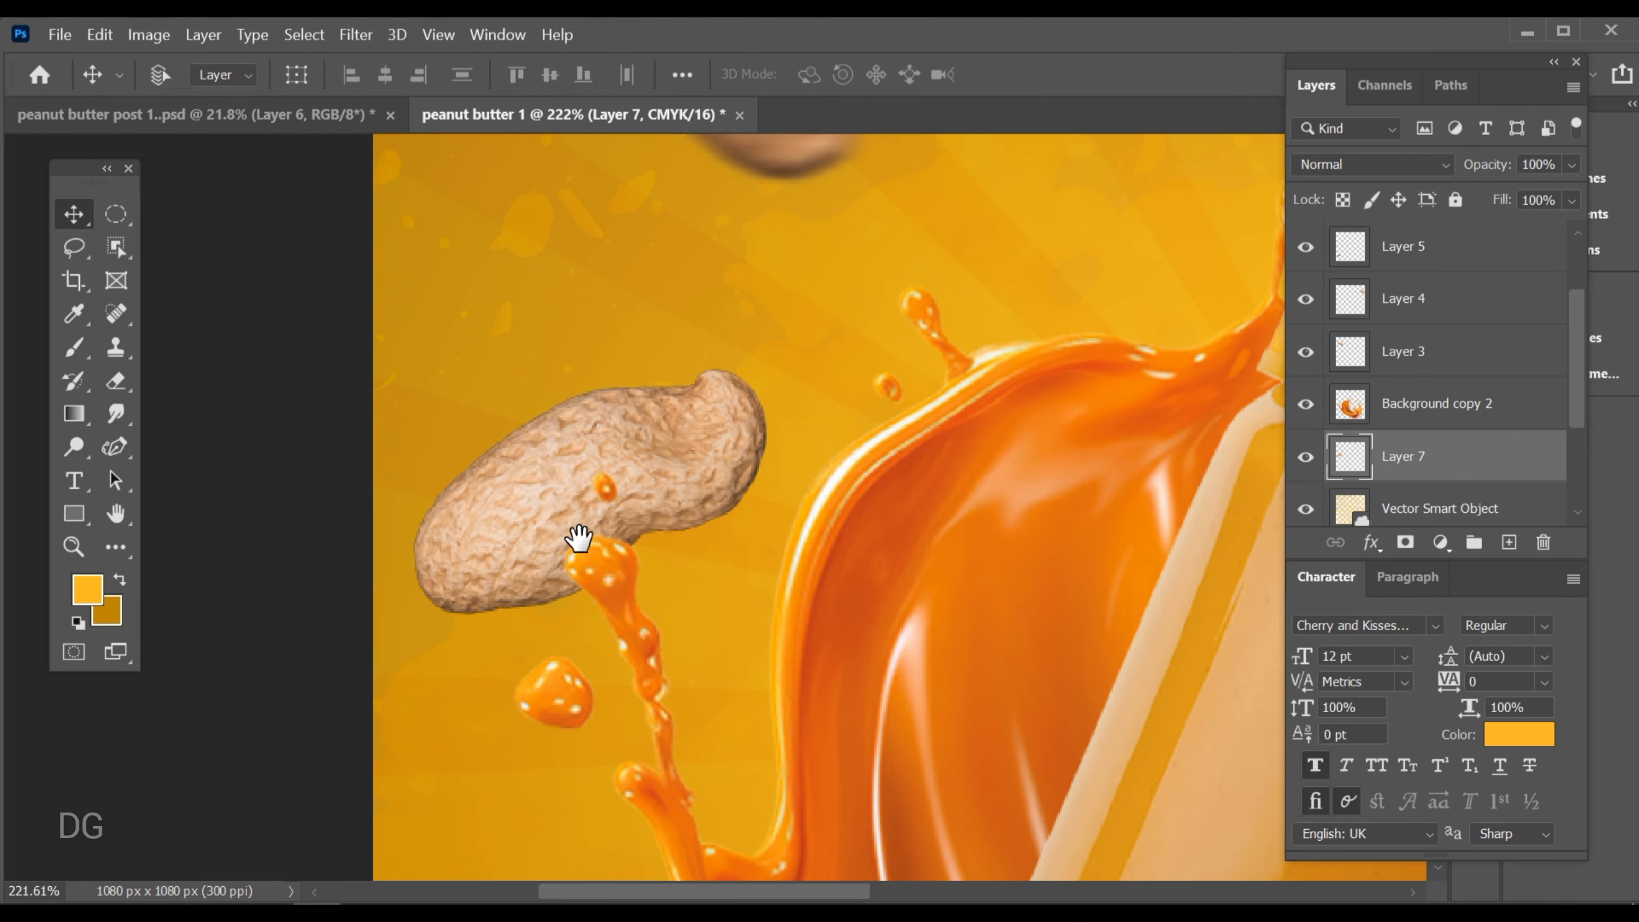
pyautogui.moveTo(627, 453); pyautogui.dragTo(609, 520)
pyautogui.scroll(-2, 581, 452)
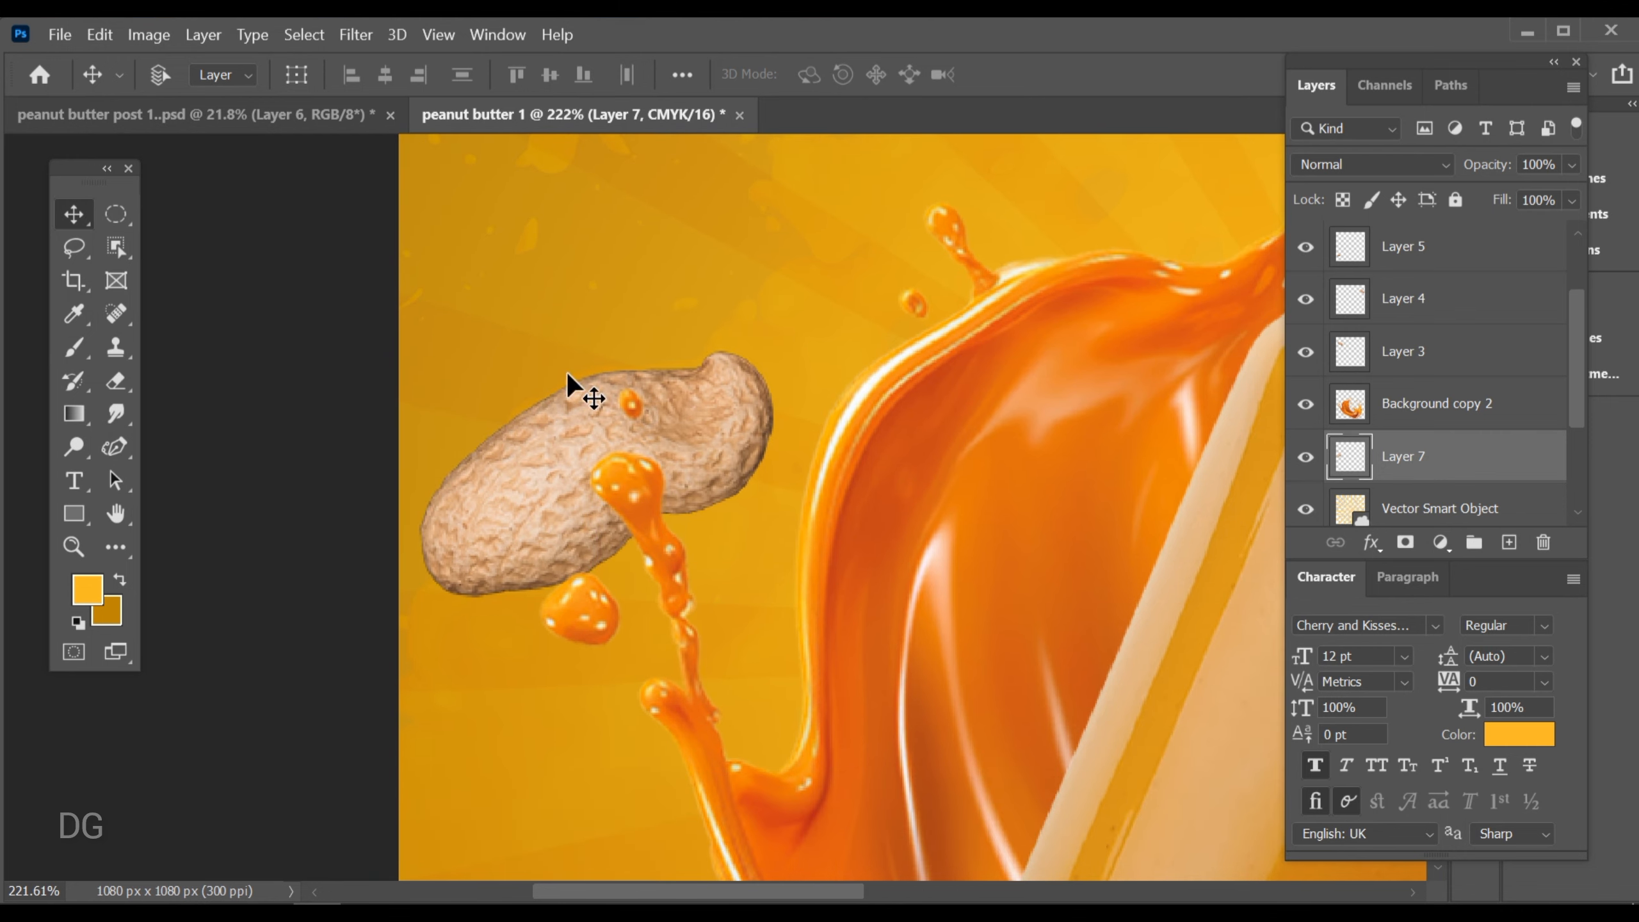
# Blur the peanut behind the droplets with a 0° Motion Blur of 15 pixels and a 1.7-pixel Gaussian Blur
pyautogui.click(356, 35)
pyautogui.moveTo(460, 307)
pyautogui.click(742, 445)
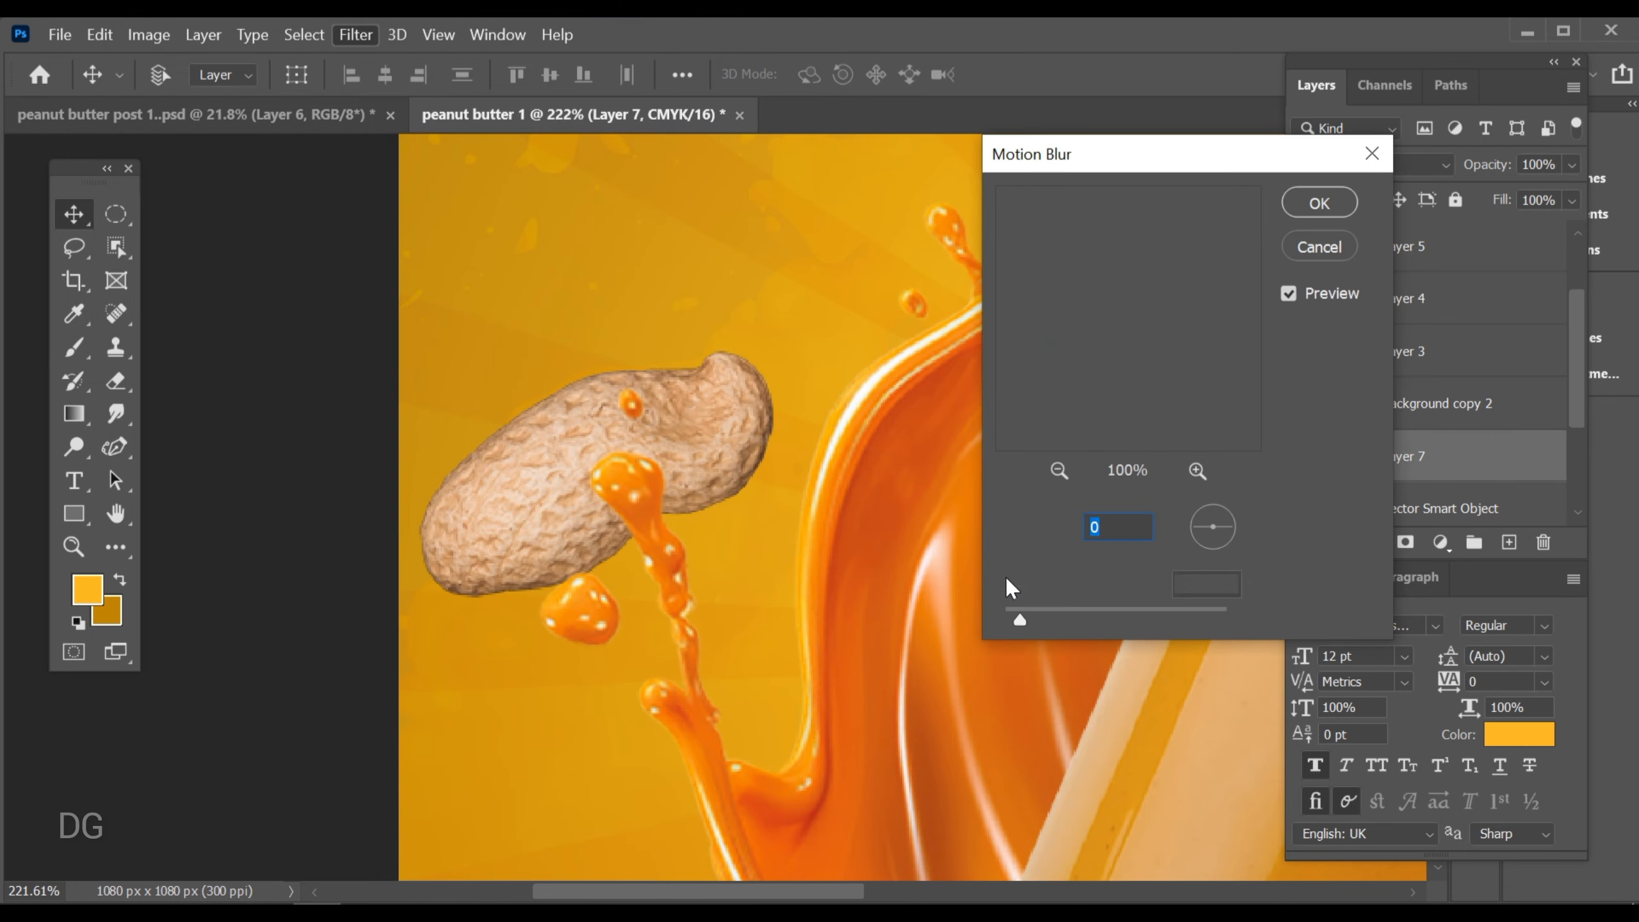
pyautogui.moveTo(1148, 586); pyautogui.dragTo(1149, 587)
pyautogui.click(1317, 245)
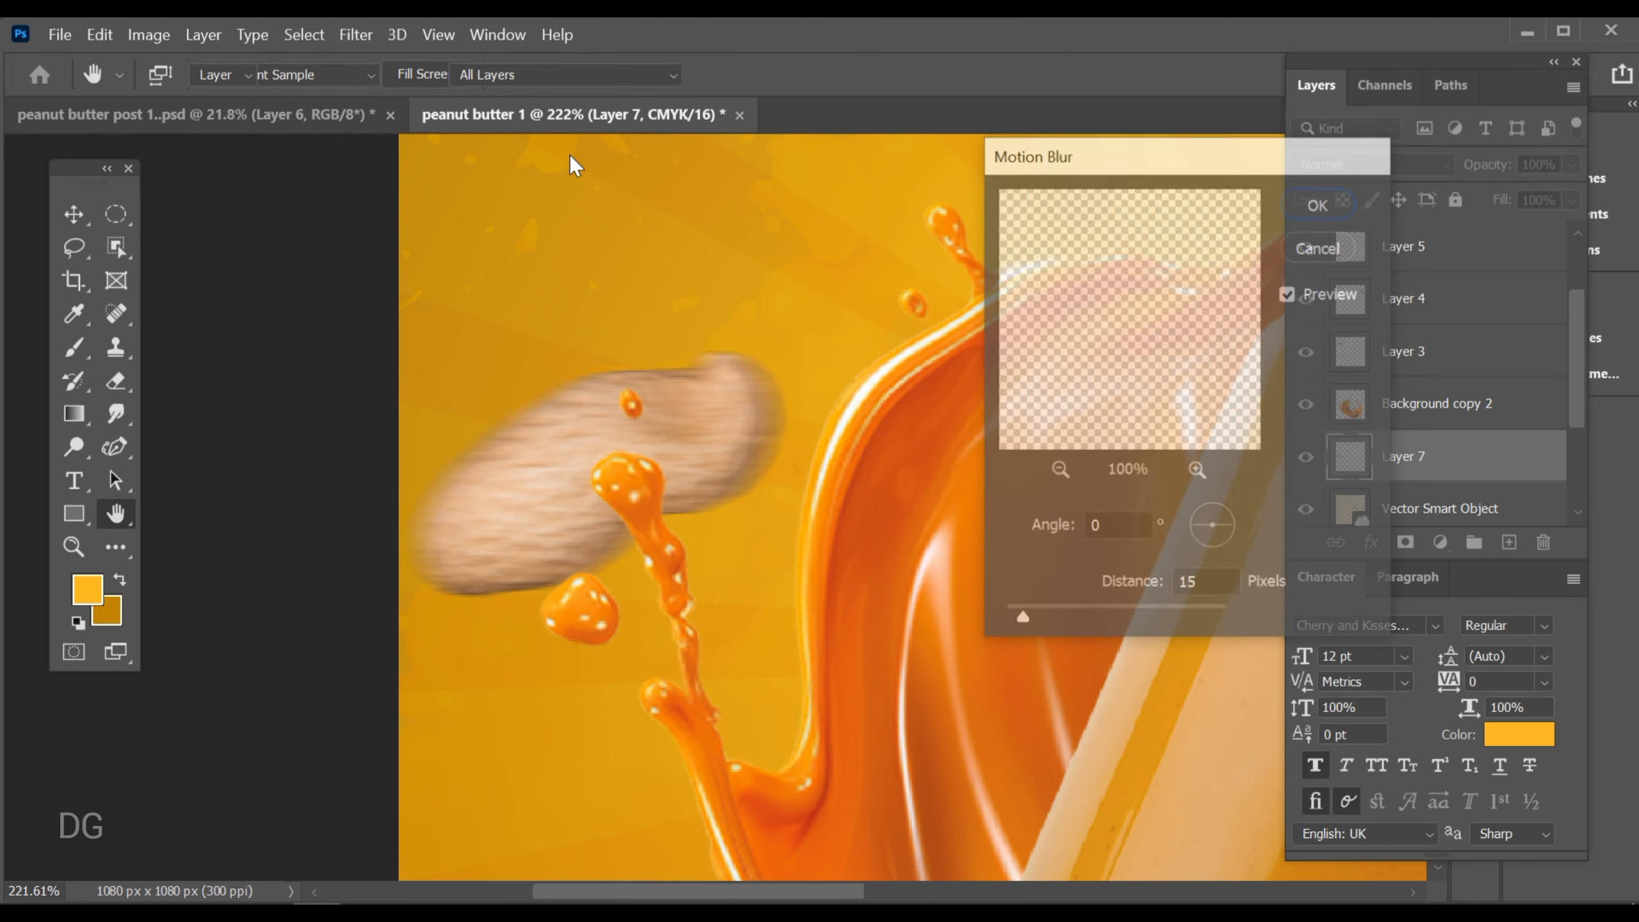
pyautogui.click(356, 34)
pyautogui.moveTo(474, 310)
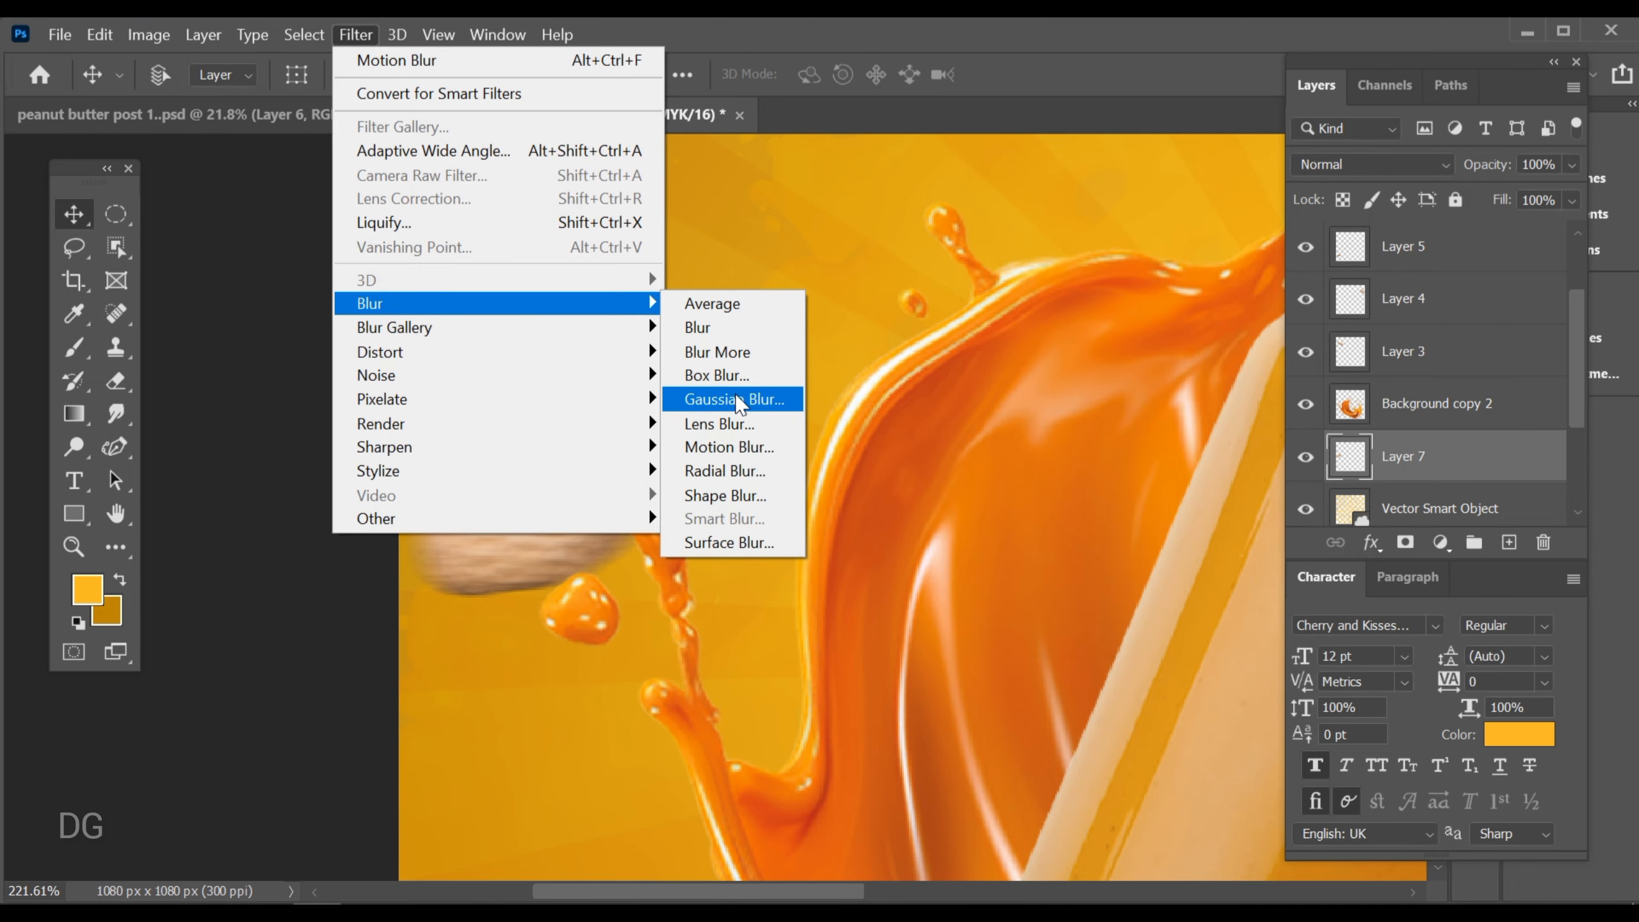
pyautogui.click(742, 401)
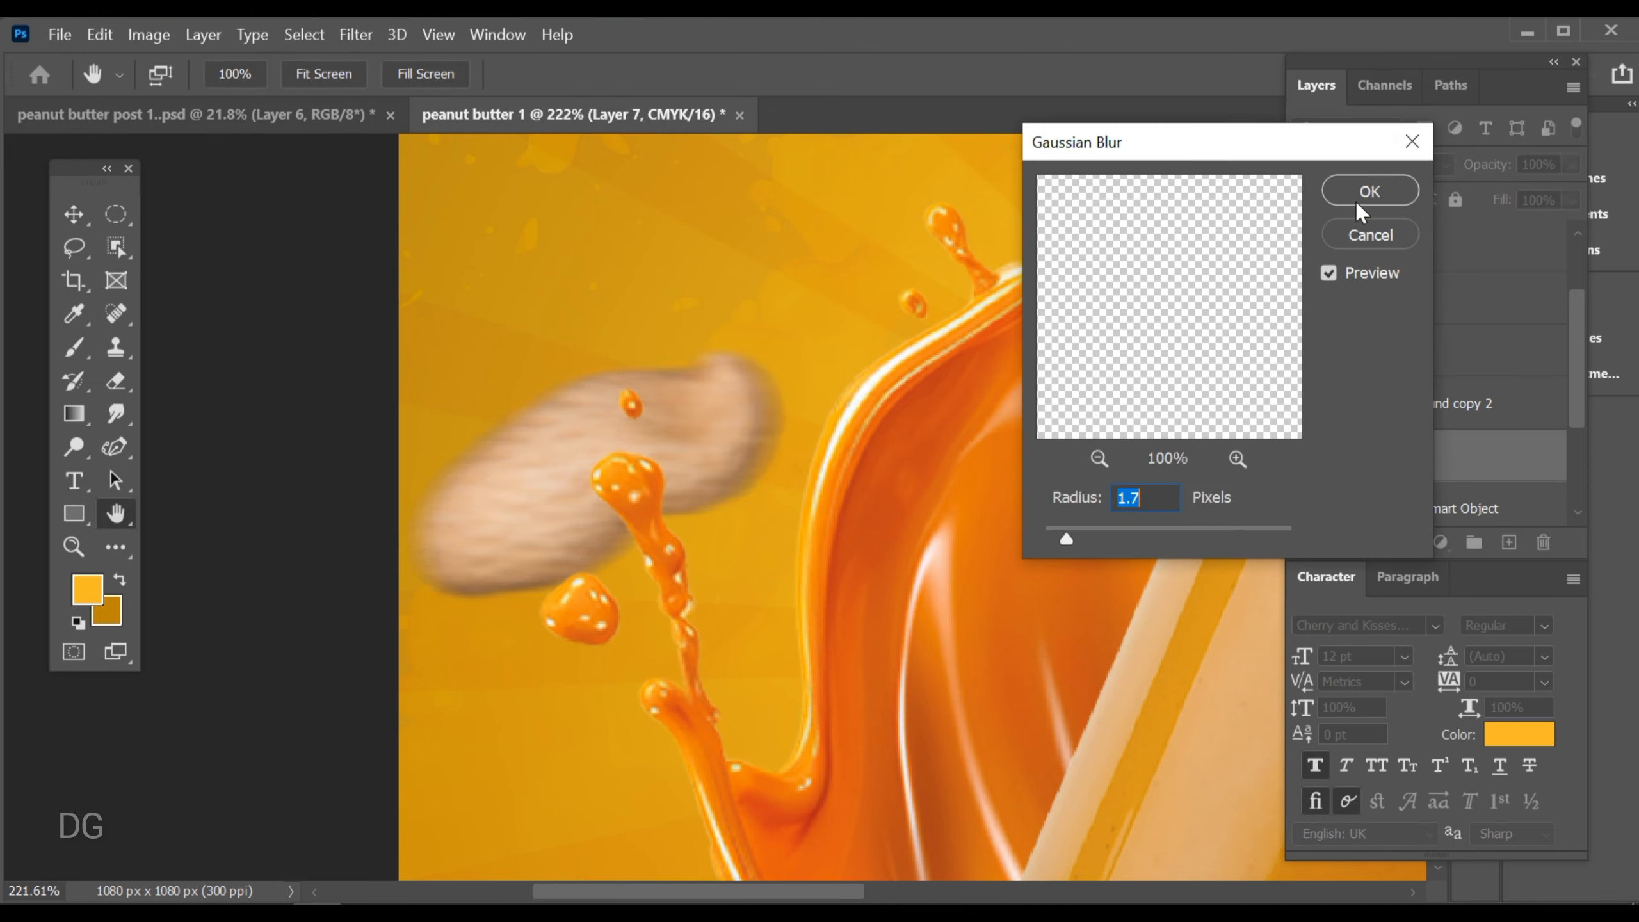
pyautogui.click(1369, 191)
pyautogui.press('v')
pyautogui.hotkey('ctrl', '0')
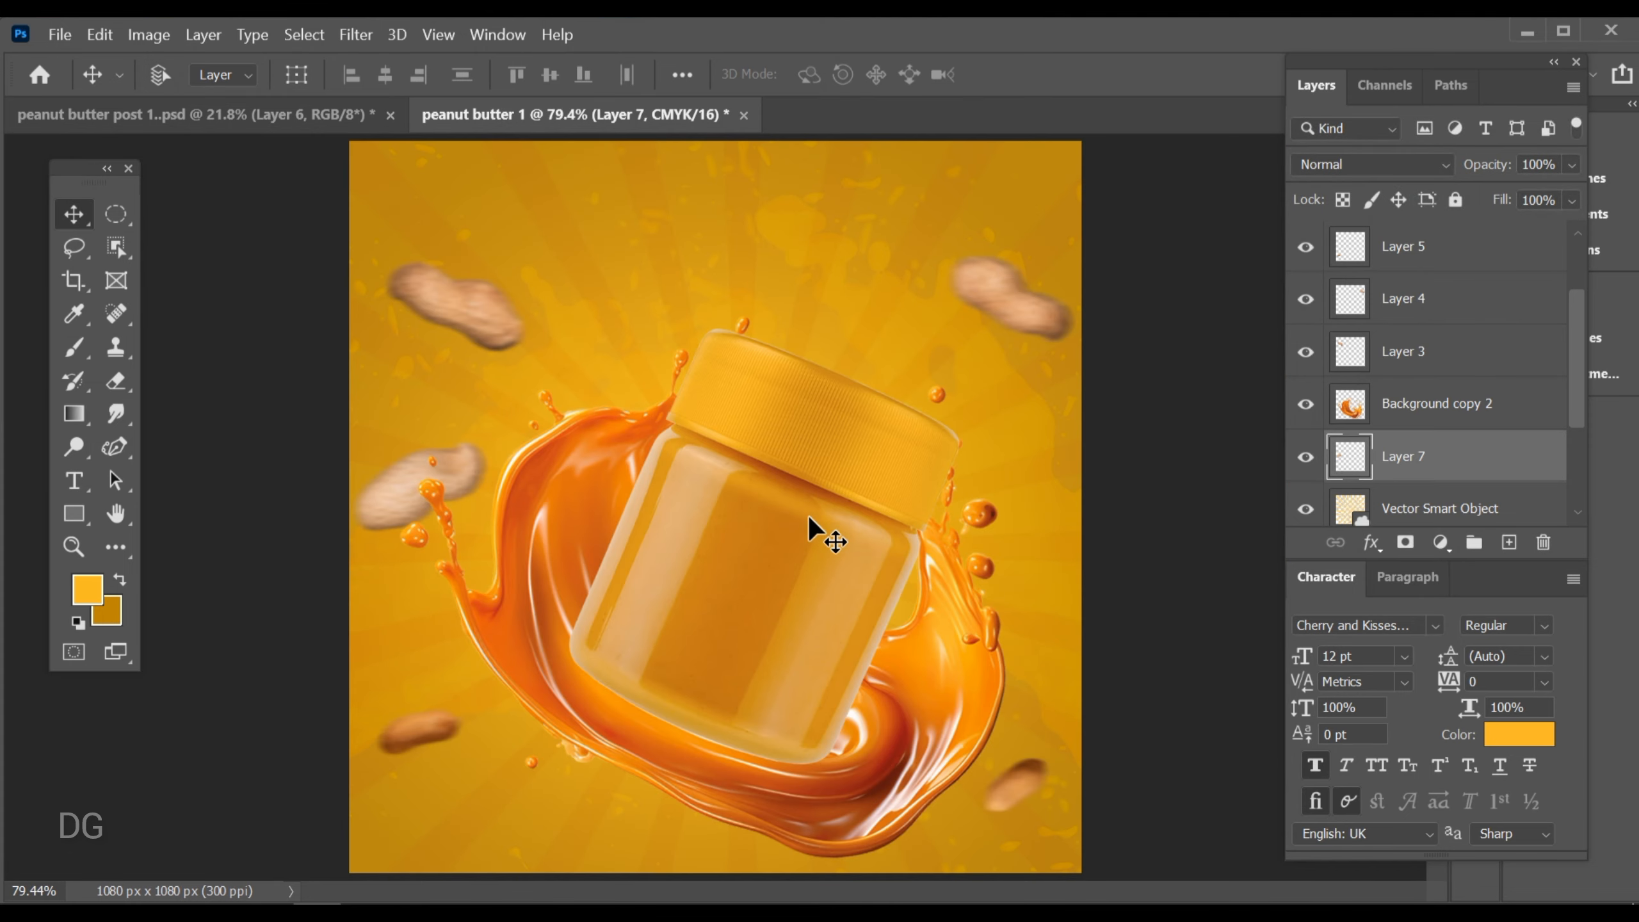
# Scale the blurred peanut in the canvas's upper-left area to about 97.23% and rotate it about 8.17° clockwise
pyautogui.keyDown('ctrl'); pyautogui.click(466, 297); pyautogui.keyUp('ctrl')
pyautogui.hotkey('ctrl', 't')
pyautogui.scroll(5, 361, 225)
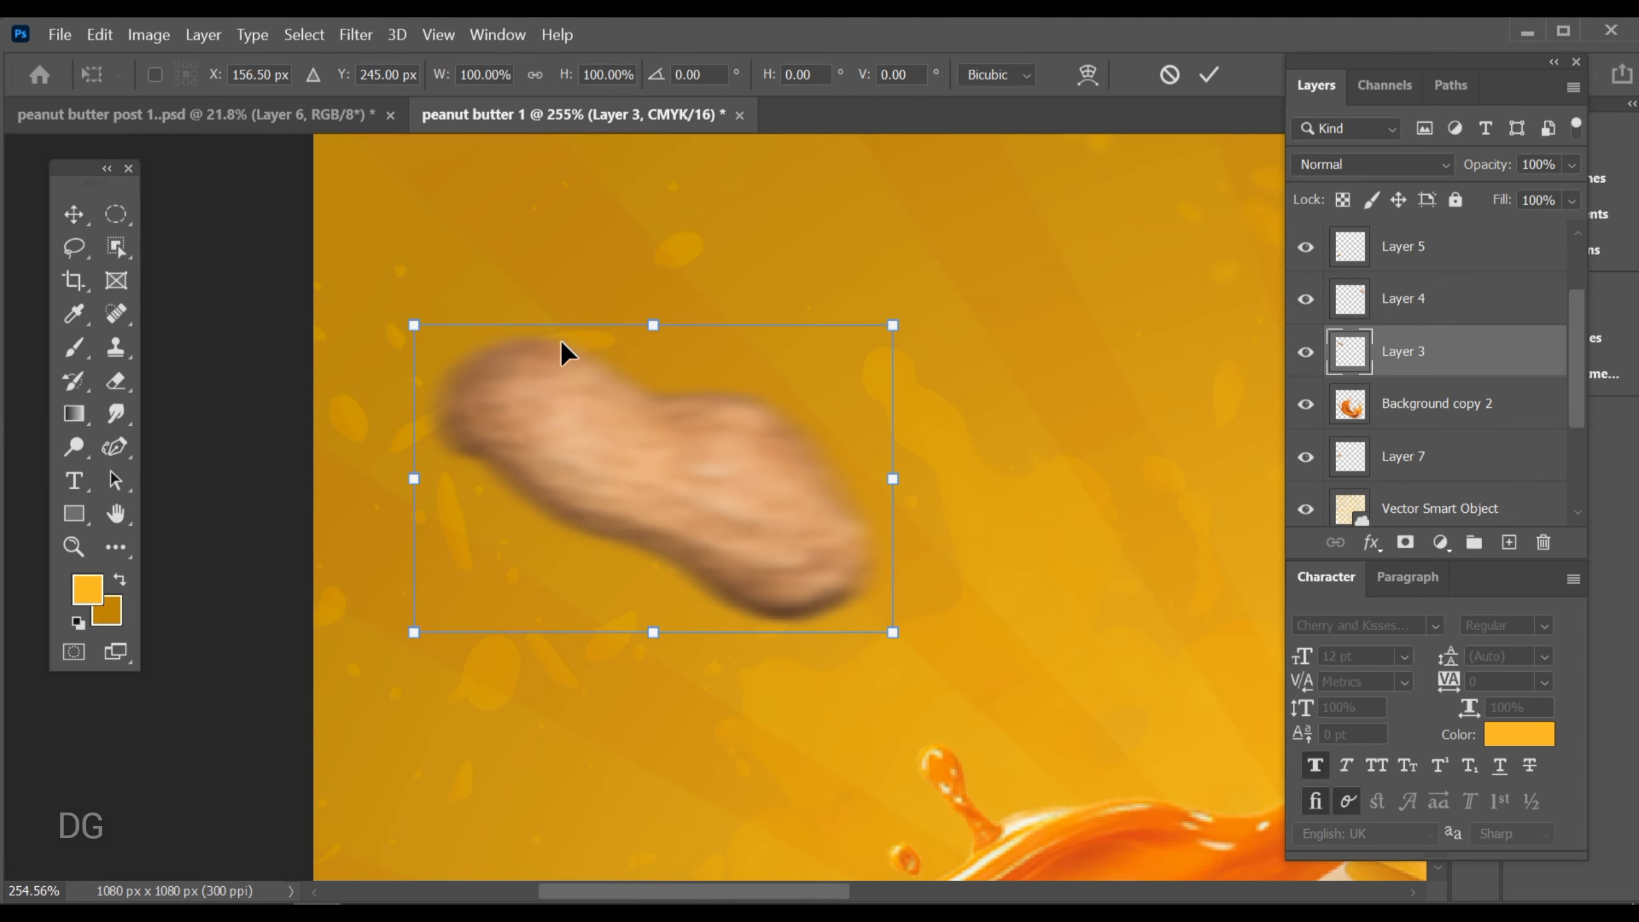
pyautogui.moveTo(653, 320); pyautogui.dragTo(652, 326)
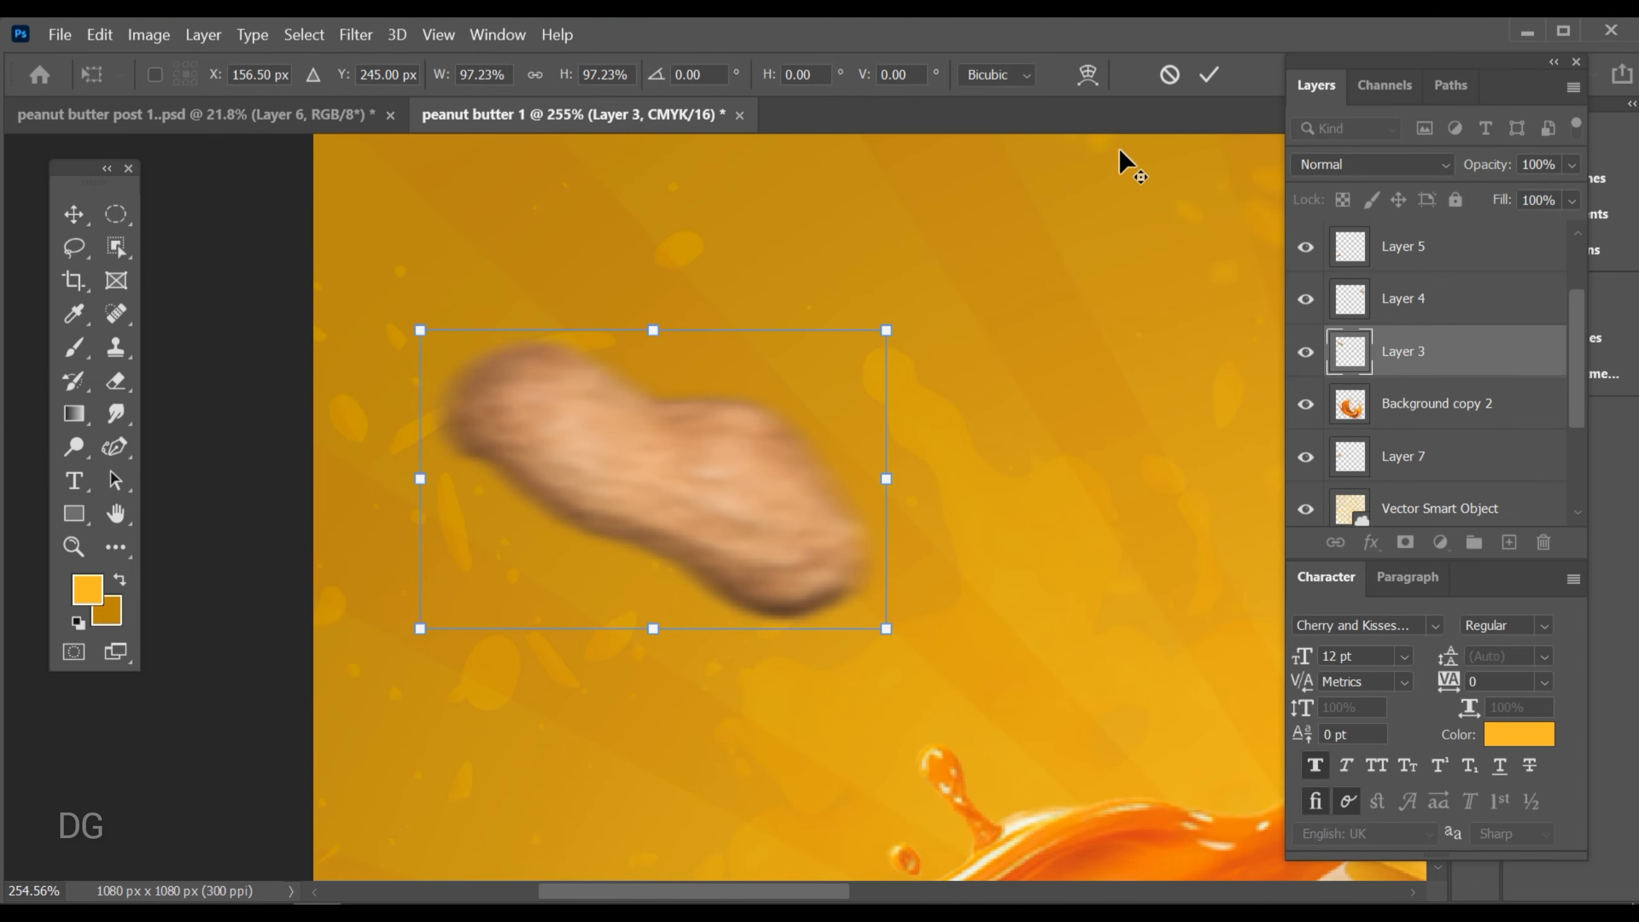
pyautogui.click(1208, 74)
pyautogui.scroll(-3, 812, 395)
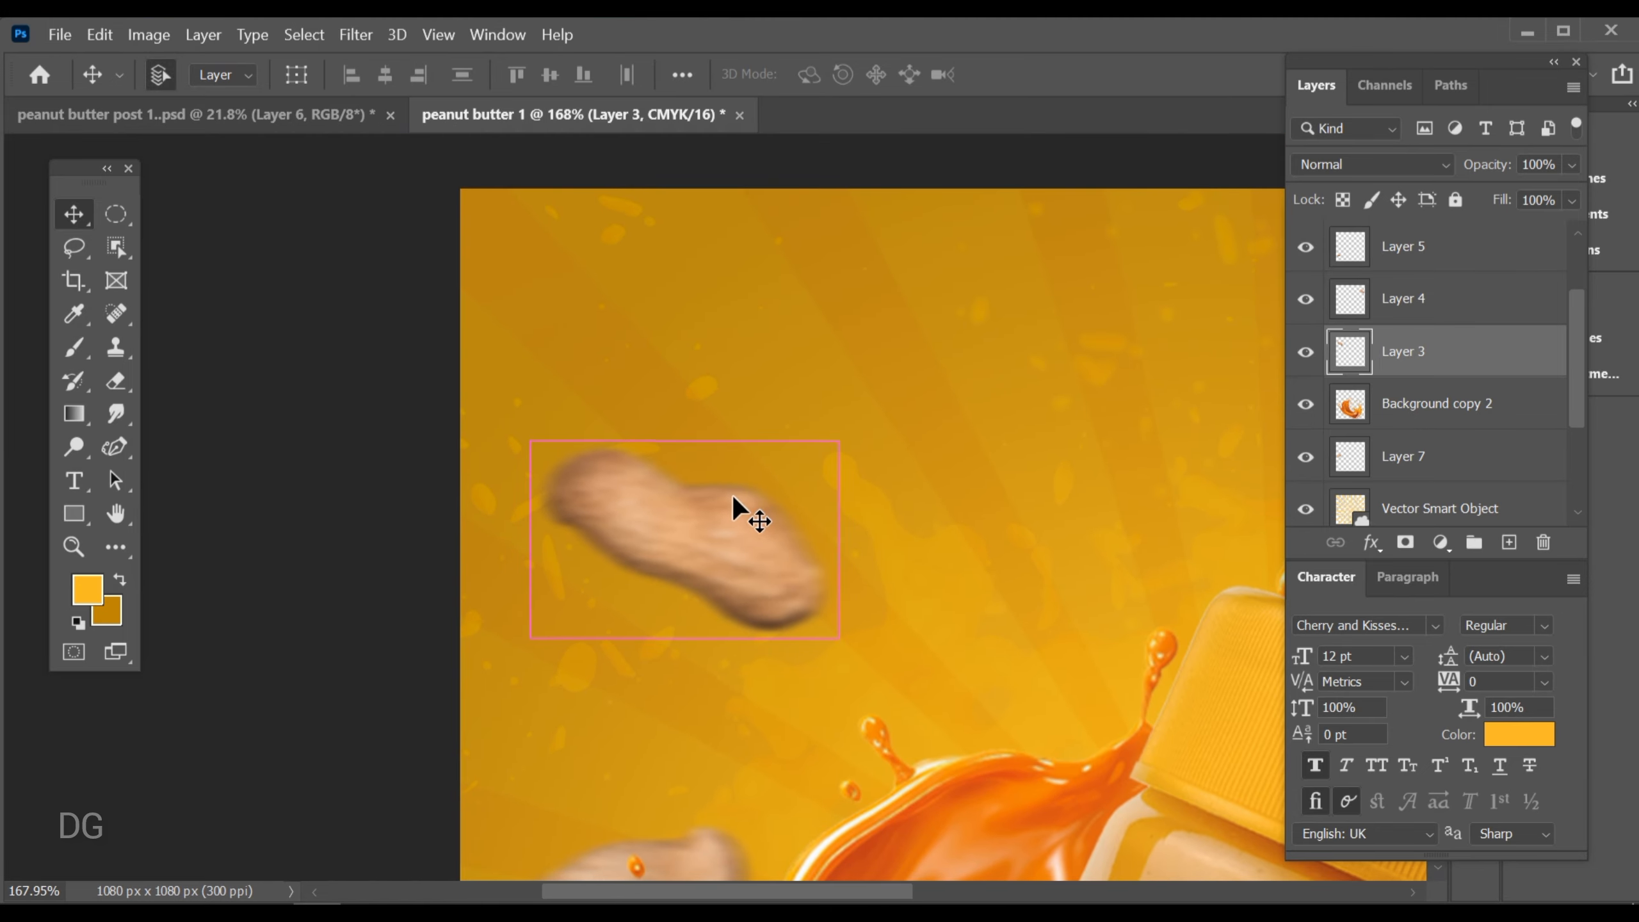
pyautogui.hotkey('ctrl', 't')
pyautogui.moveTo(841, 655); pyautogui.dragTo(829, 684)
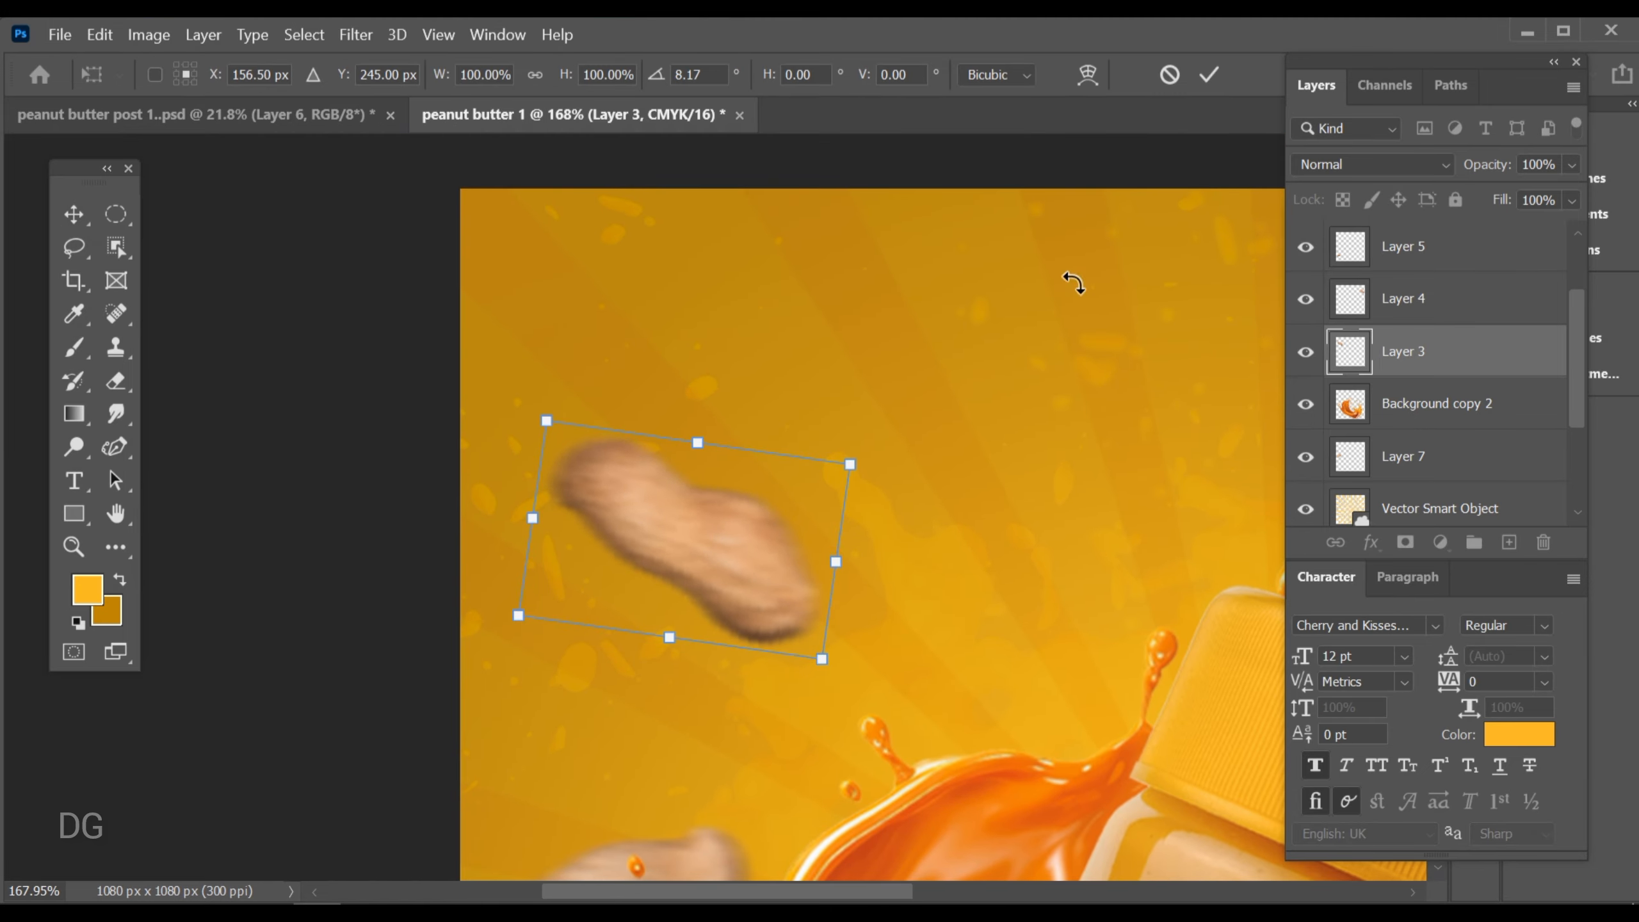
pyautogui.click(1206, 81)
# Shift the upper-left peanut slightly toward the left edge and lower the peanut behind the droplets a little
pyautogui.moveTo(736, 541); pyautogui.dragTo(626, 656)
pyautogui.scroll(-5, 645, 552)
pyautogui.hotkey('ctrl', '0')
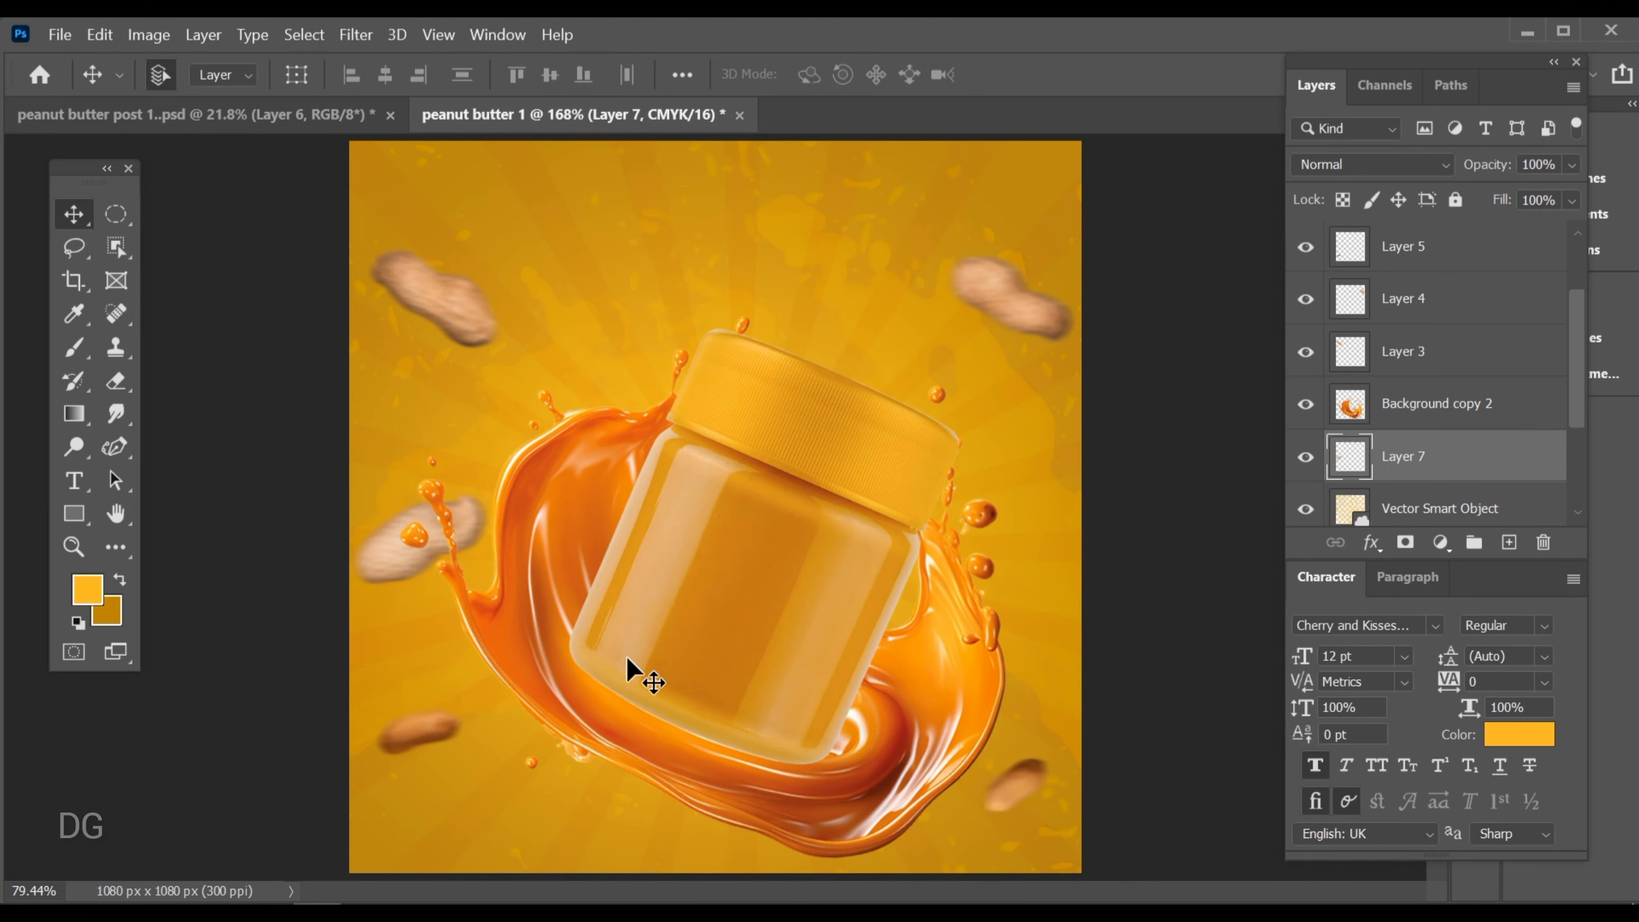
# Move the upper-right, lower-left and lower-right peanuts slightly inward toward the jar
pyautogui.moveTo(1026, 327); pyautogui.dragTo(998, 349)
pyautogui.moveTo(687, 726); pyautogui.dragTo(691, 726)
pyautogui.moveTo(414, 734); pyautogui.dragTo(462, 753)
pyautogui.moveTo(1028, 790); pyautogui.dragTo(999, 813)
pyautogui.moveTo(1028, 733); pyautogui.dragTo(992, 726)
pyautogui.moveTo(772, 665); pyautogui.dragTo(775, 666)
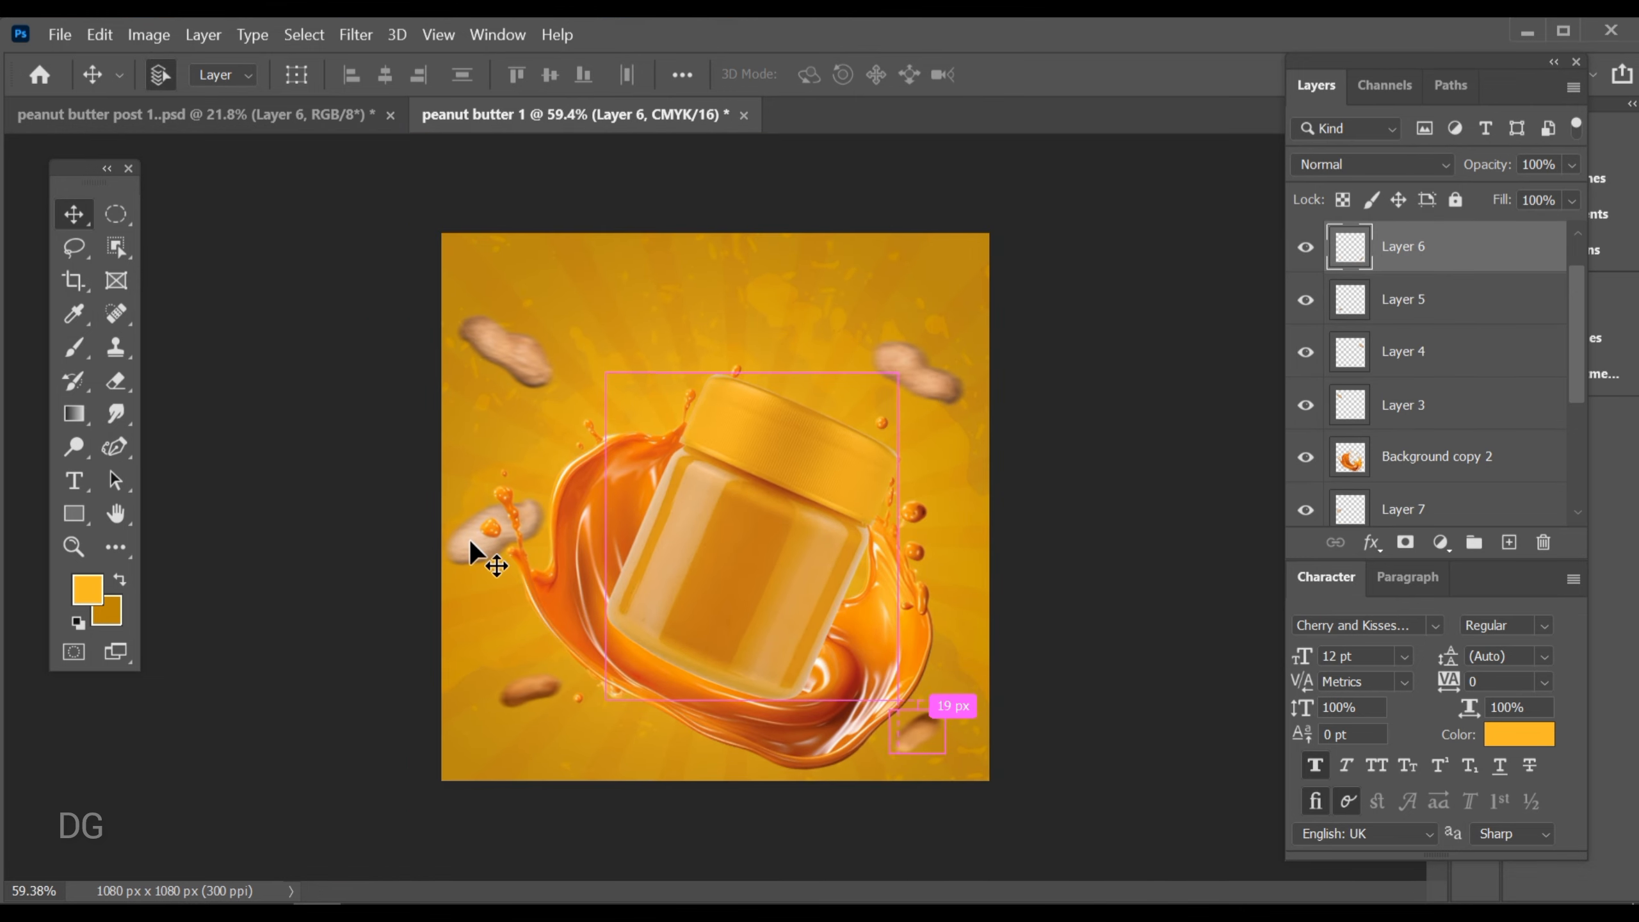
# Move the peanut behind the droplets to above the splash beside the lid, scaled to about 94.2% and rotated about 8.4° counterclockwise
pyautogui.moveTo(469, 538); pyautogui.dragTo(708, 507)
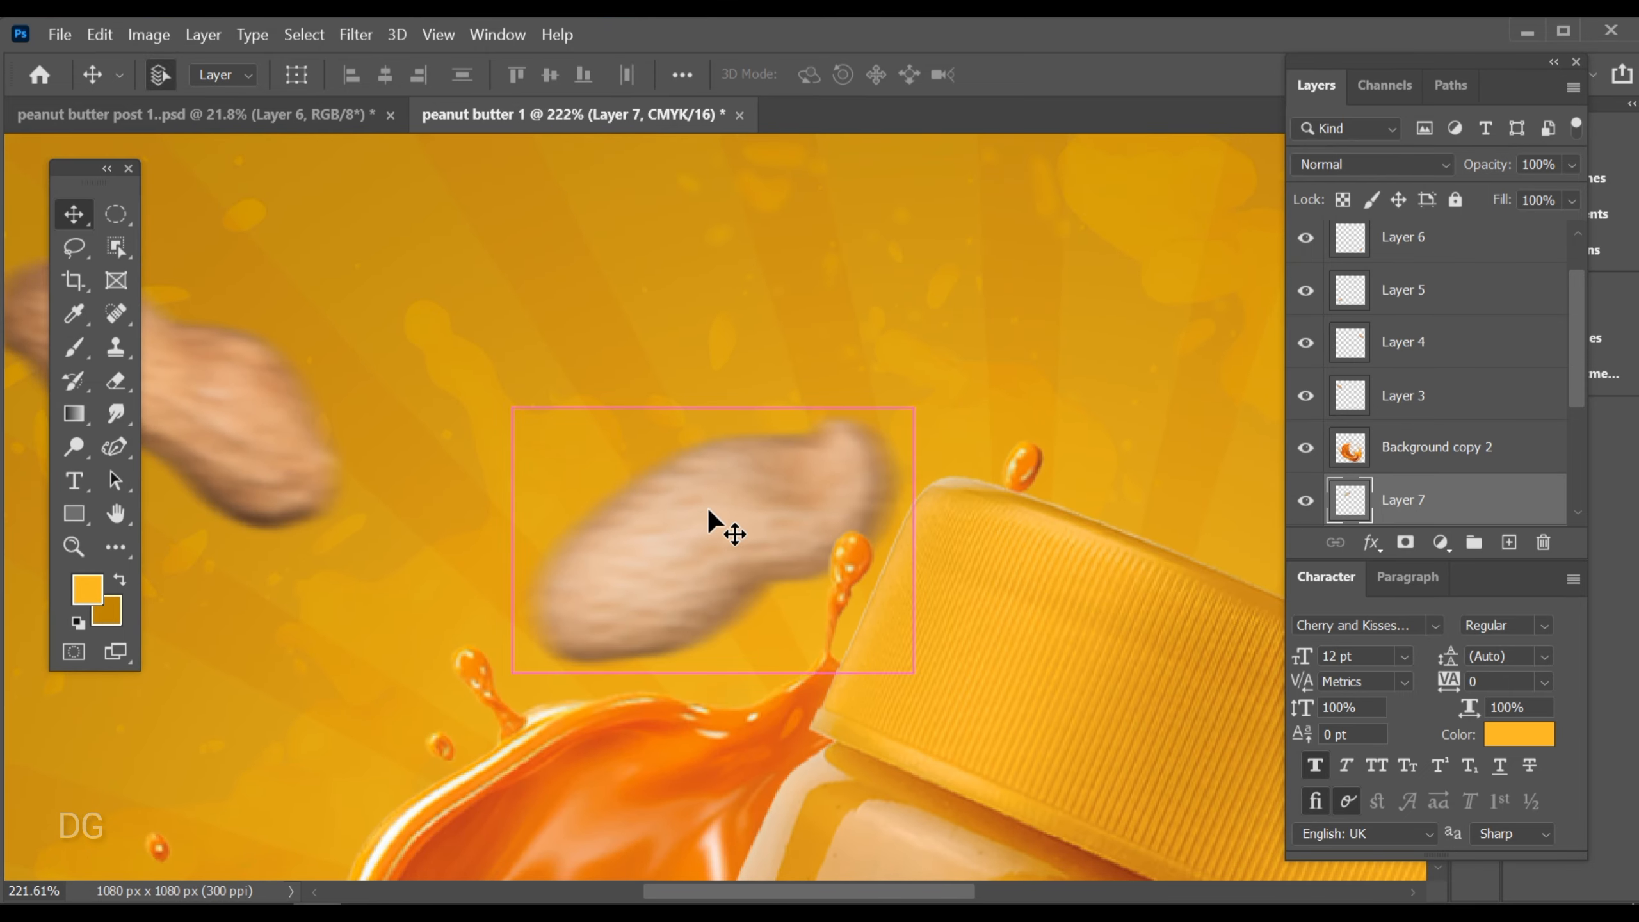
pyautogui.hotkey('ctrl', 't')
pyautogui.moveTo(710, 406); pyautogui.dragTo(712, 416)
pyautogui.moveTo(981, 408); pyautogui.dragTo(959, 371)
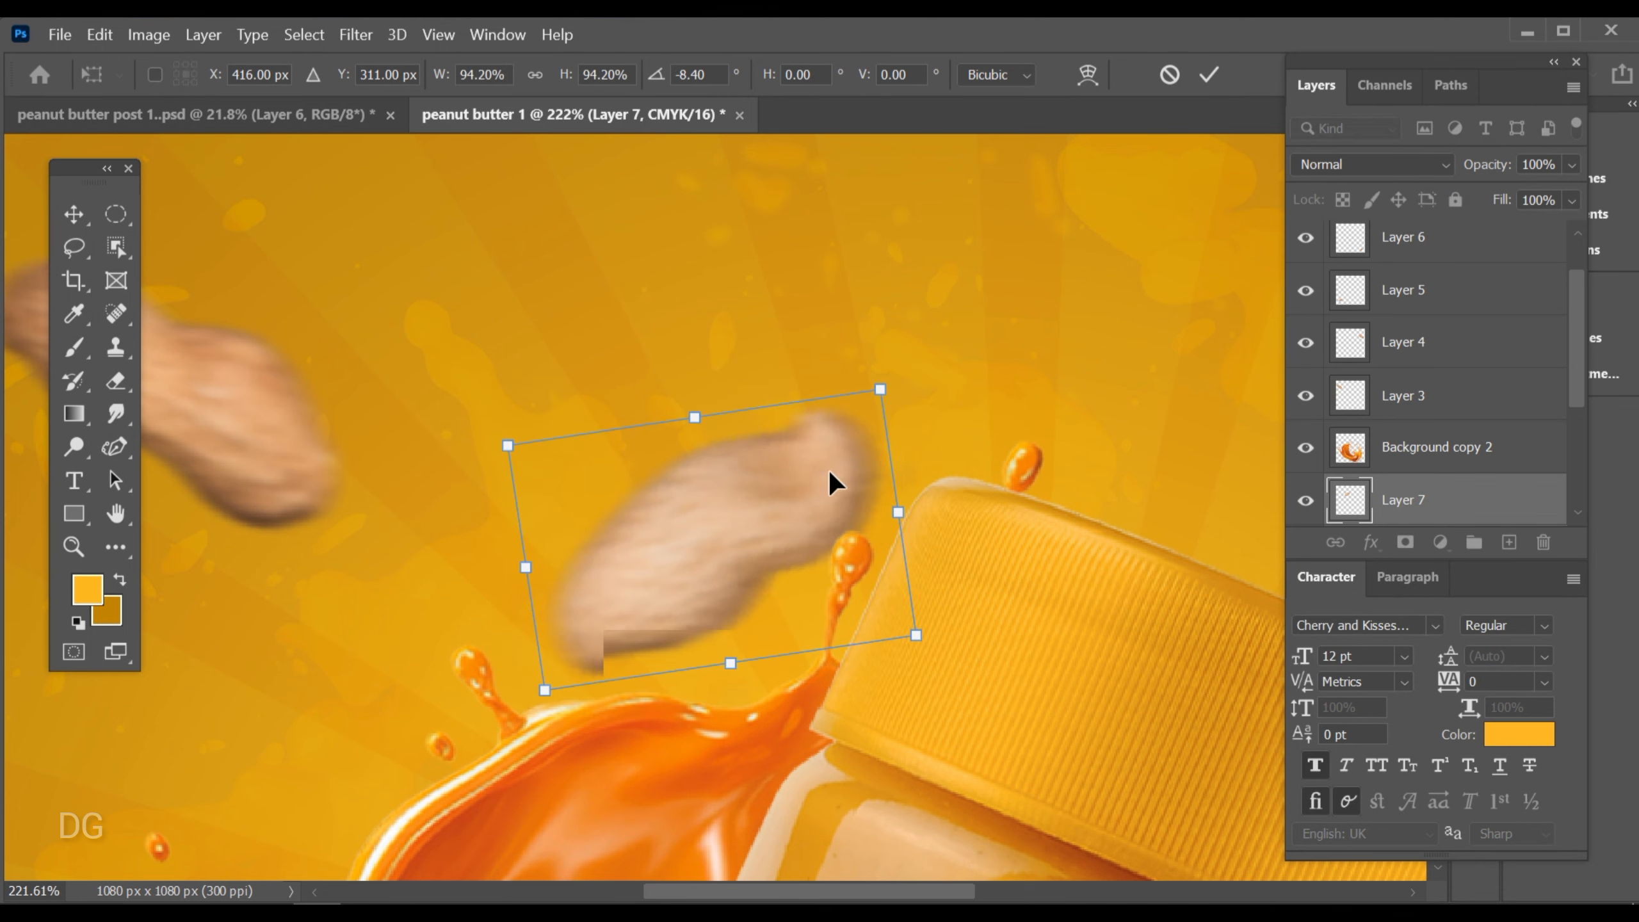
pyautogui.moveTo(787, 509); pyautogui.dragTo(749, 488)
pyautogui.click(1207, 75)
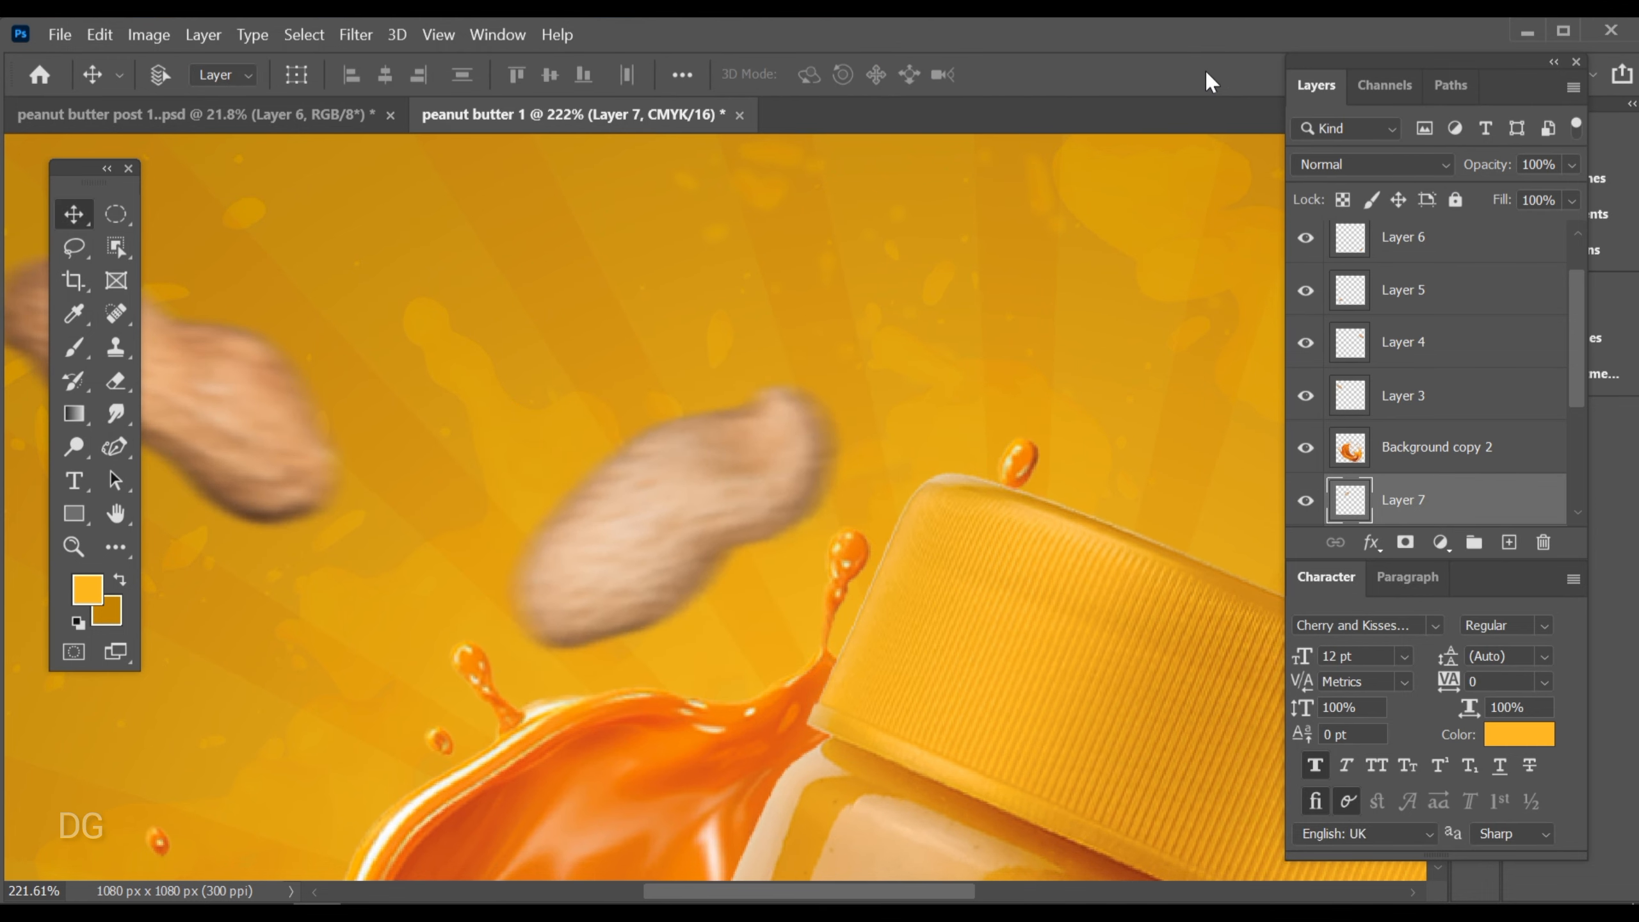
pyautogui.hotkey('ctrl', '0')
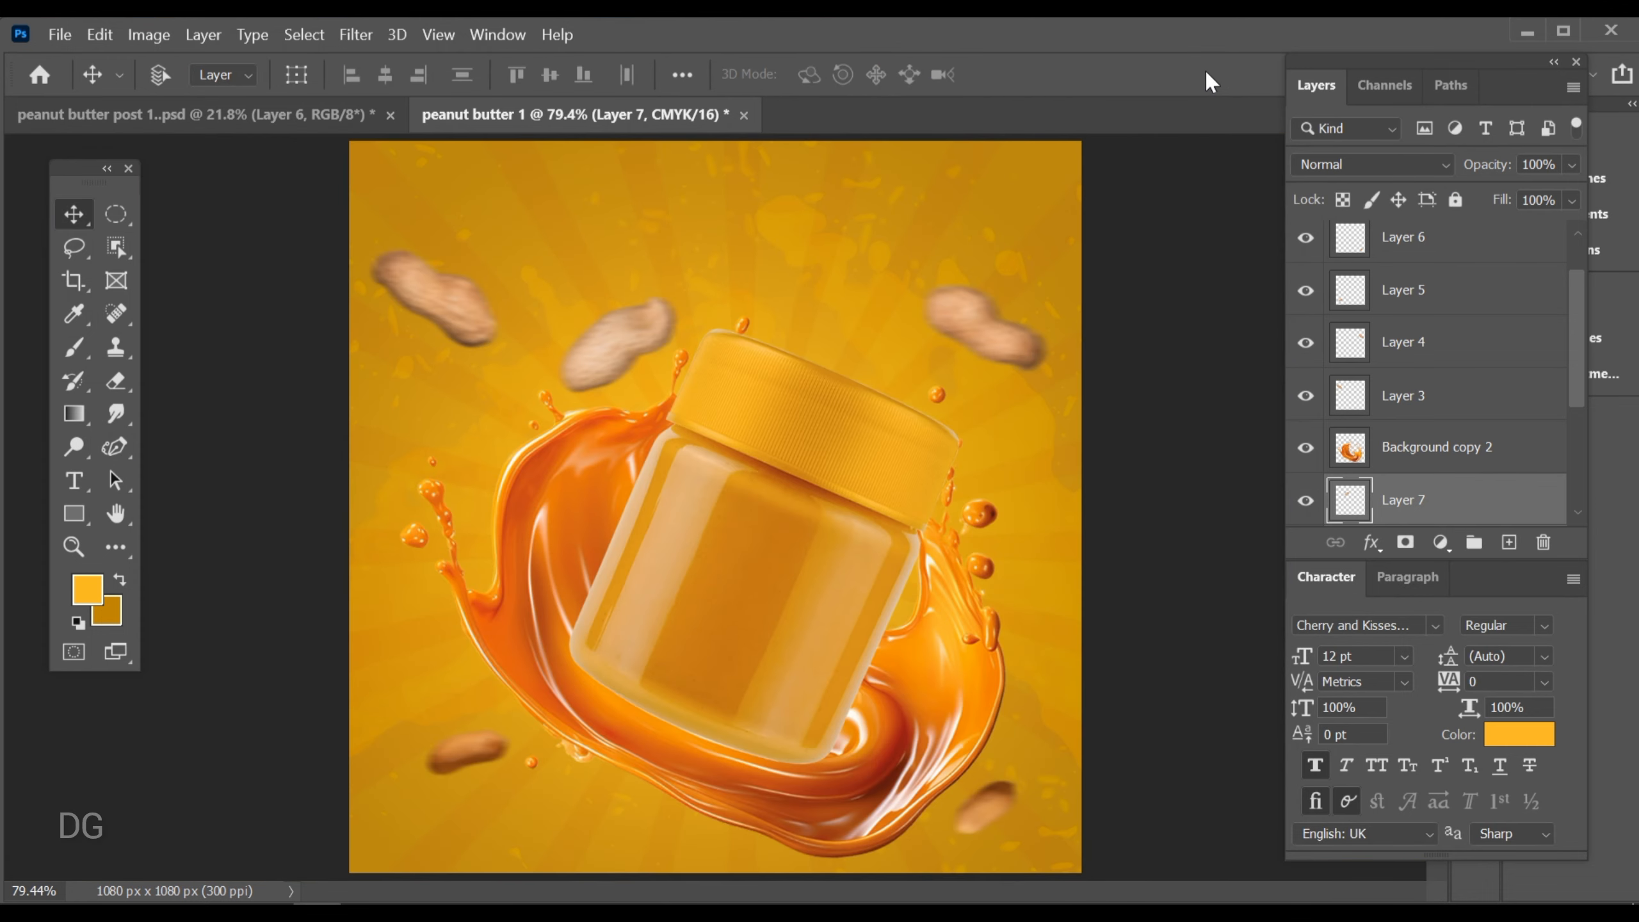
# Adjust the jar's Yellows with Hue/Saturation, setting Saturation to +12 and Lightness to +2
pyautogui.keyDown('ctrl'); pyautogui.click(814, 545); pyautogui.keyUp('ctrl')
pyautogui.click(357, 34)
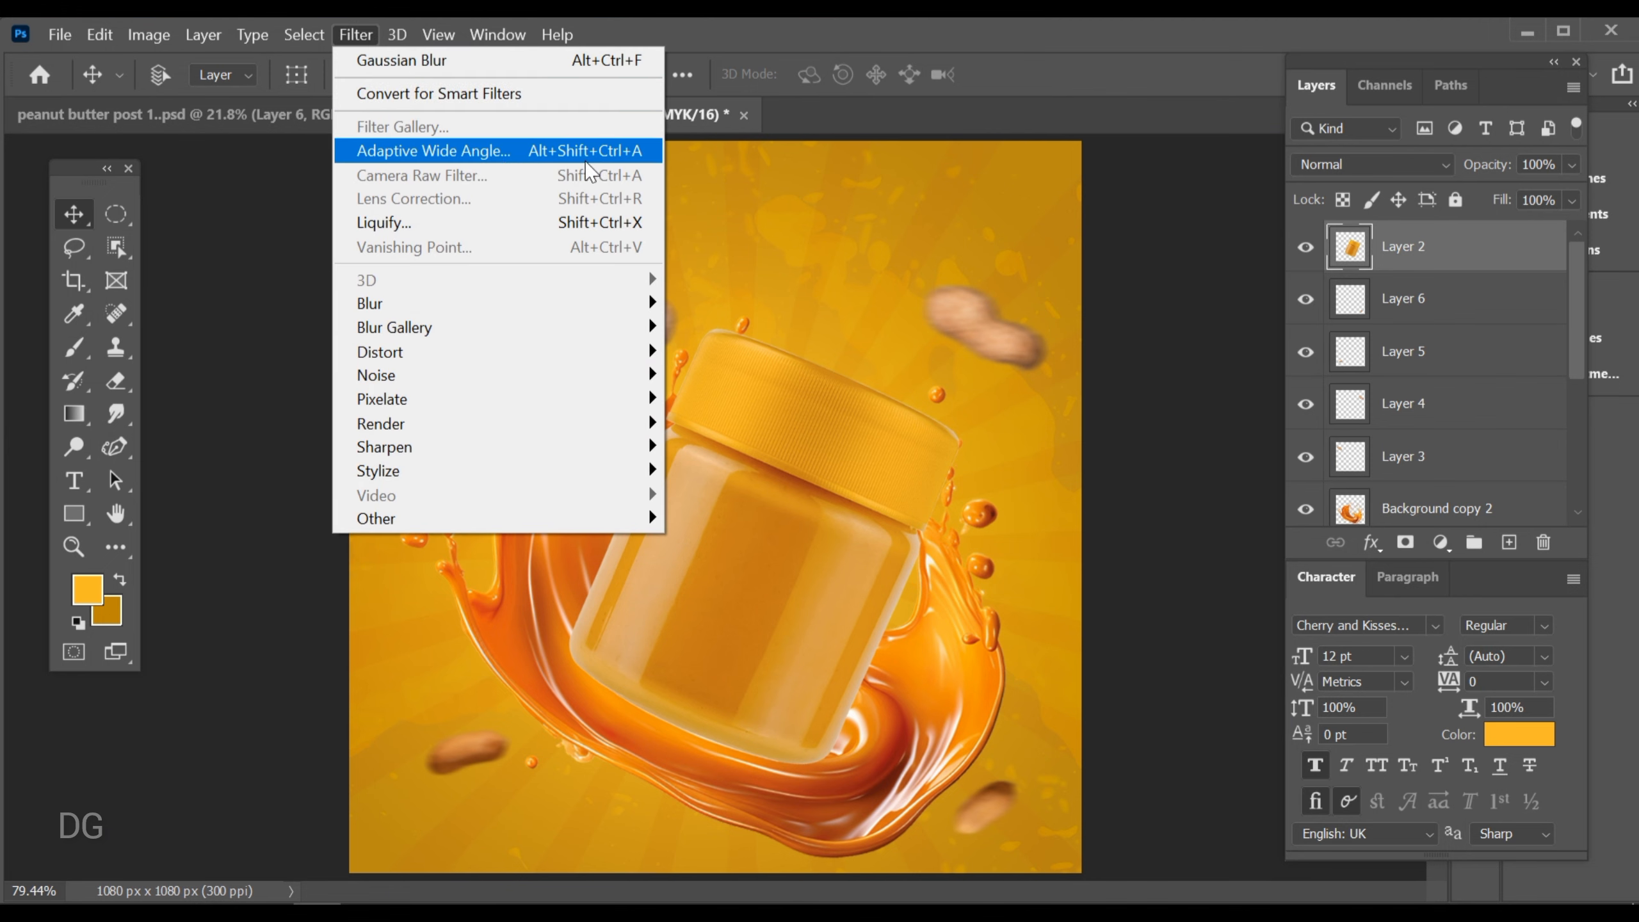
pyautogui.click(817, 301)
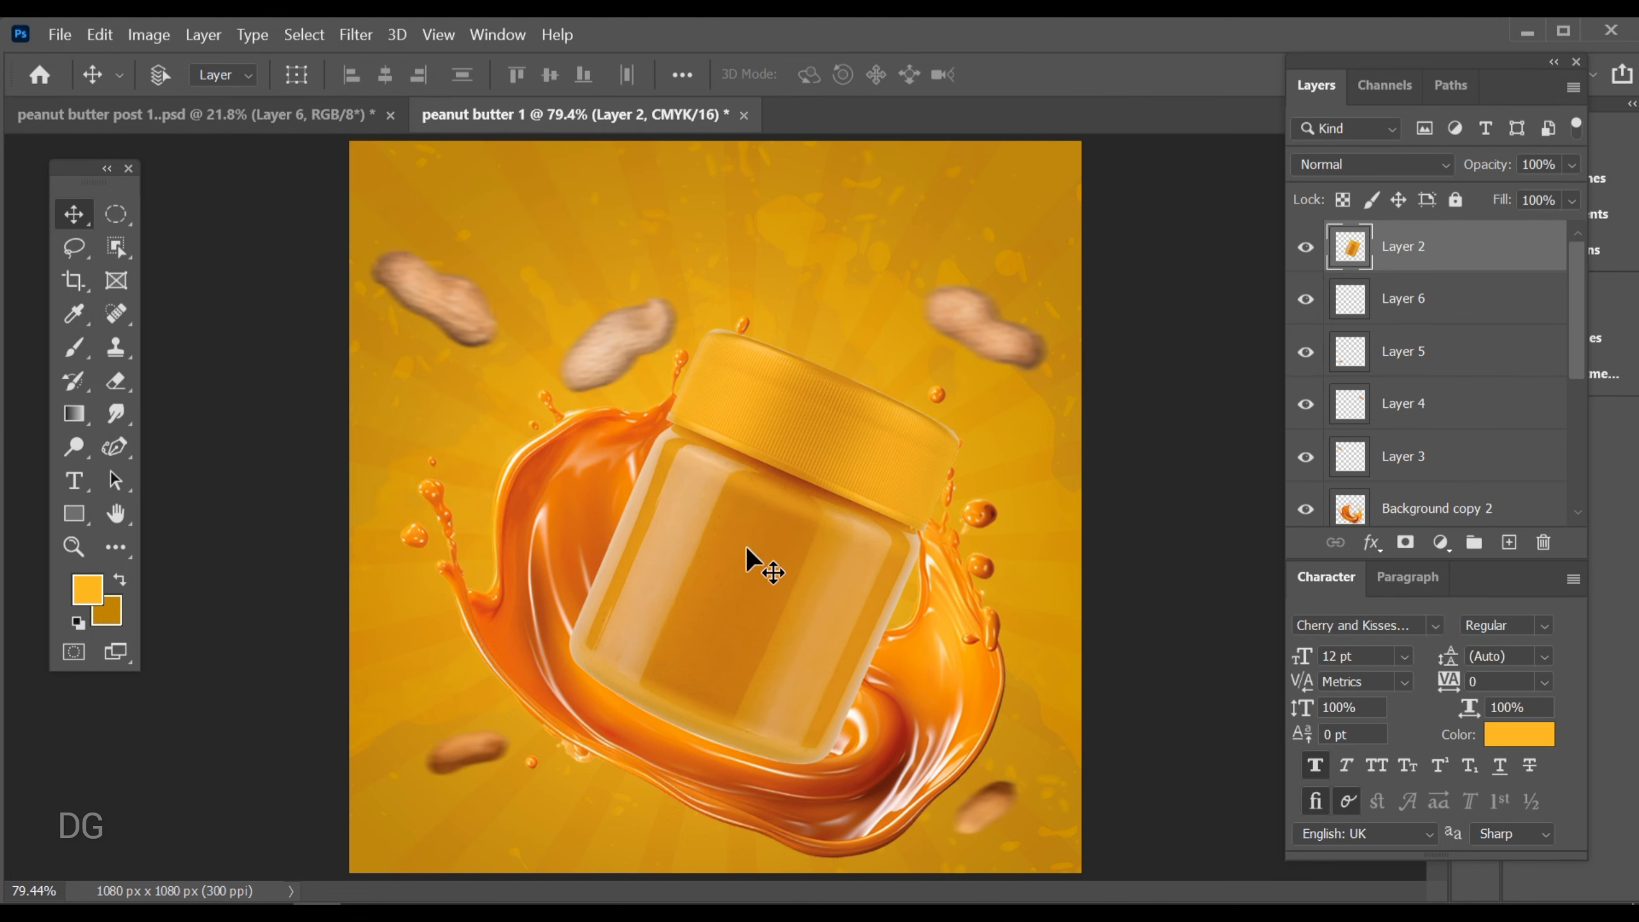
pyautogui.hotkey('ctrl', 'u')
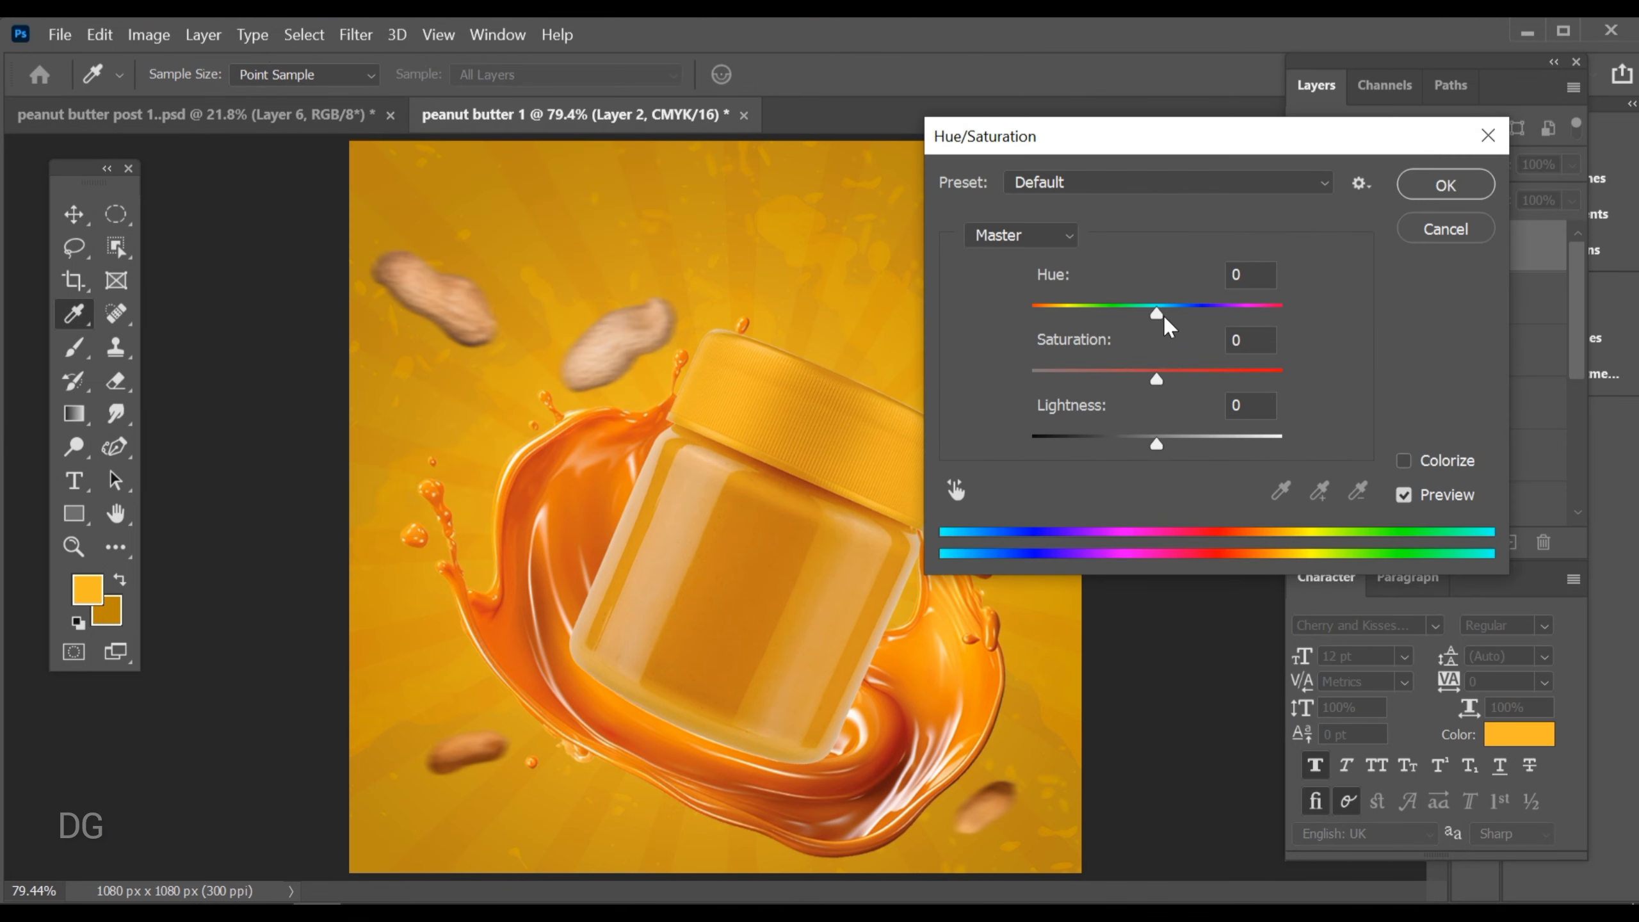
pyautogui.click(1068, 235)
pyautogui.click(1007, 303)
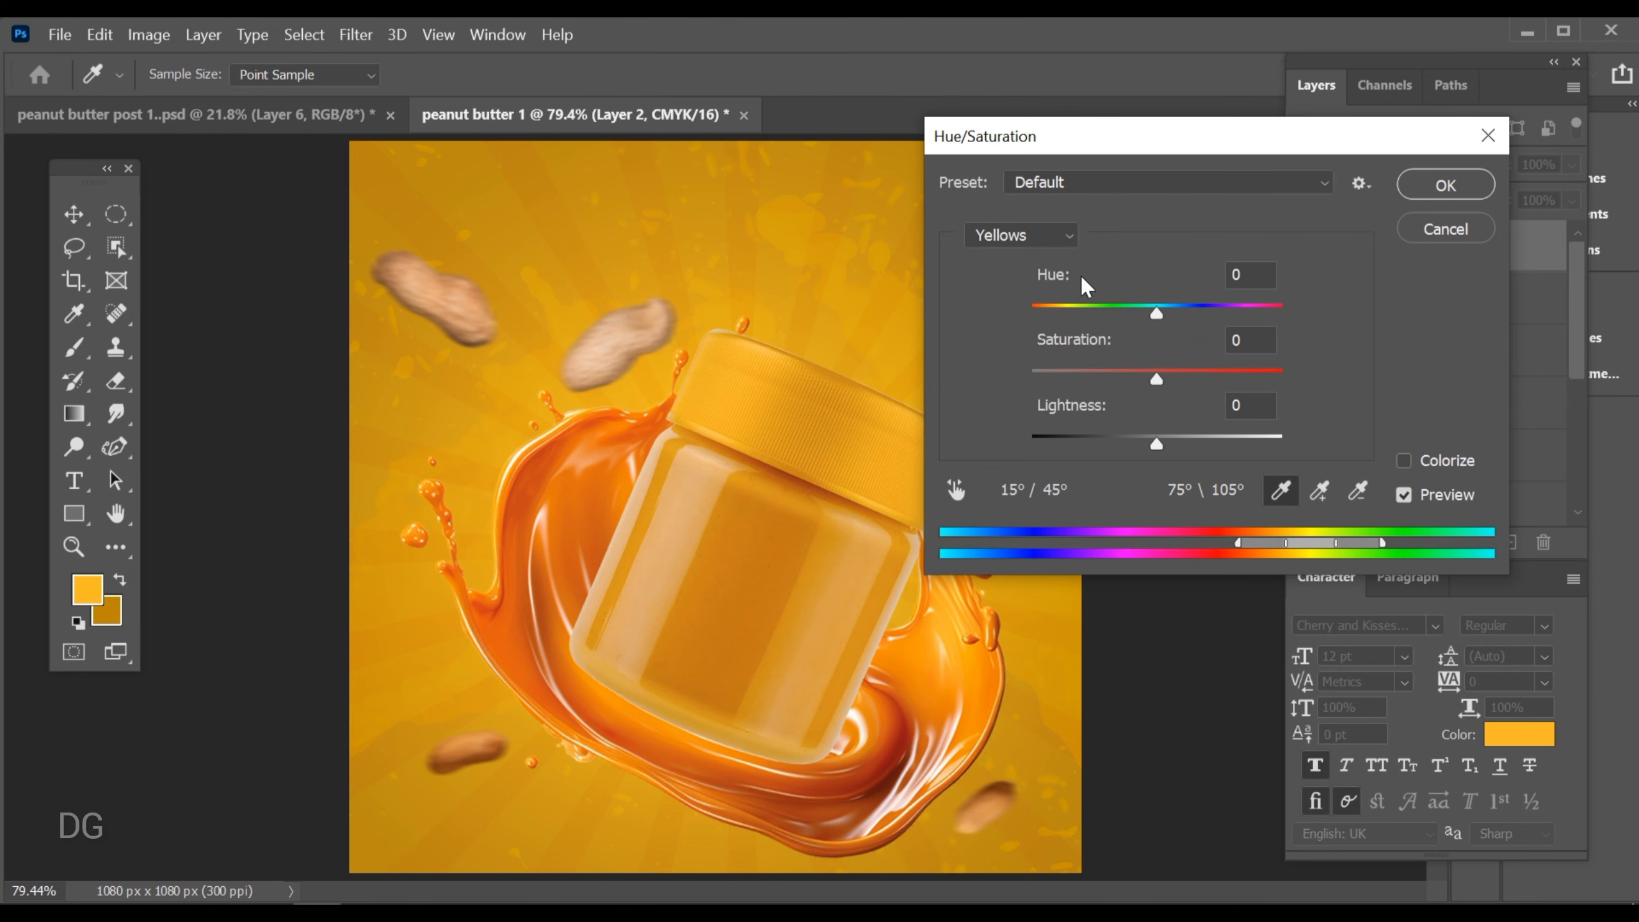
pyautogui.moveTo(1156, 379); pyautogui.dragTo(1171, 379)
pyautogui.moveTo(1156, 444); pyautogui.dragTo(1160, 457)
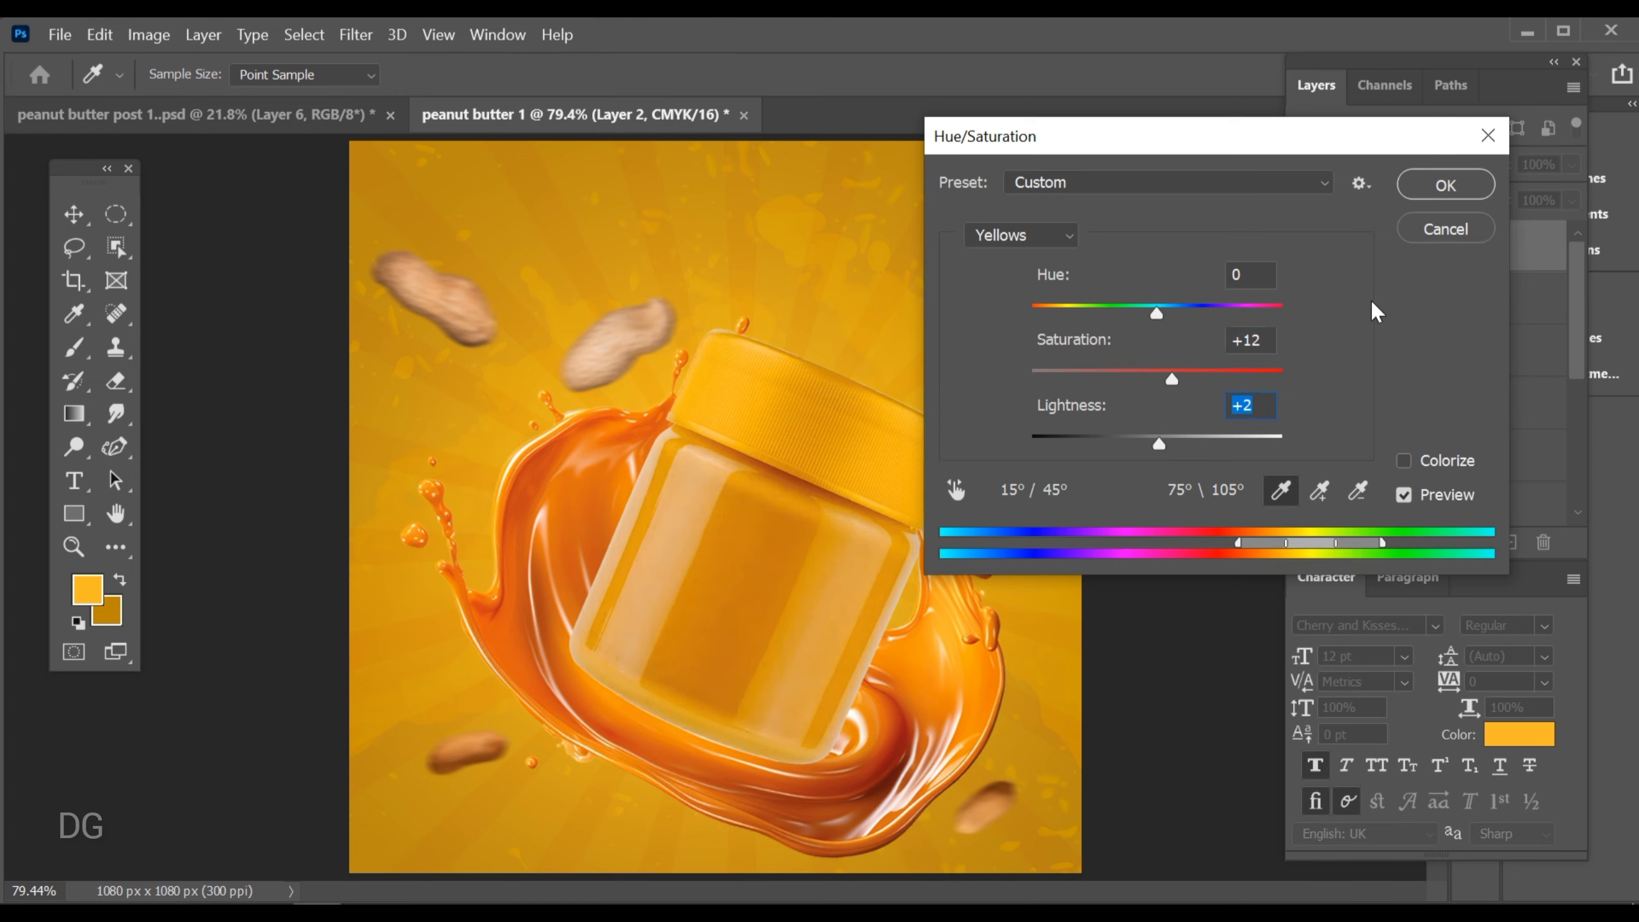
pyautogui.click(1445, 184)
# Adjust the jar with Brightness/Contrast, setting Brightness to 8 and moderately raising Contrast
pyautogui.click(157, 50)
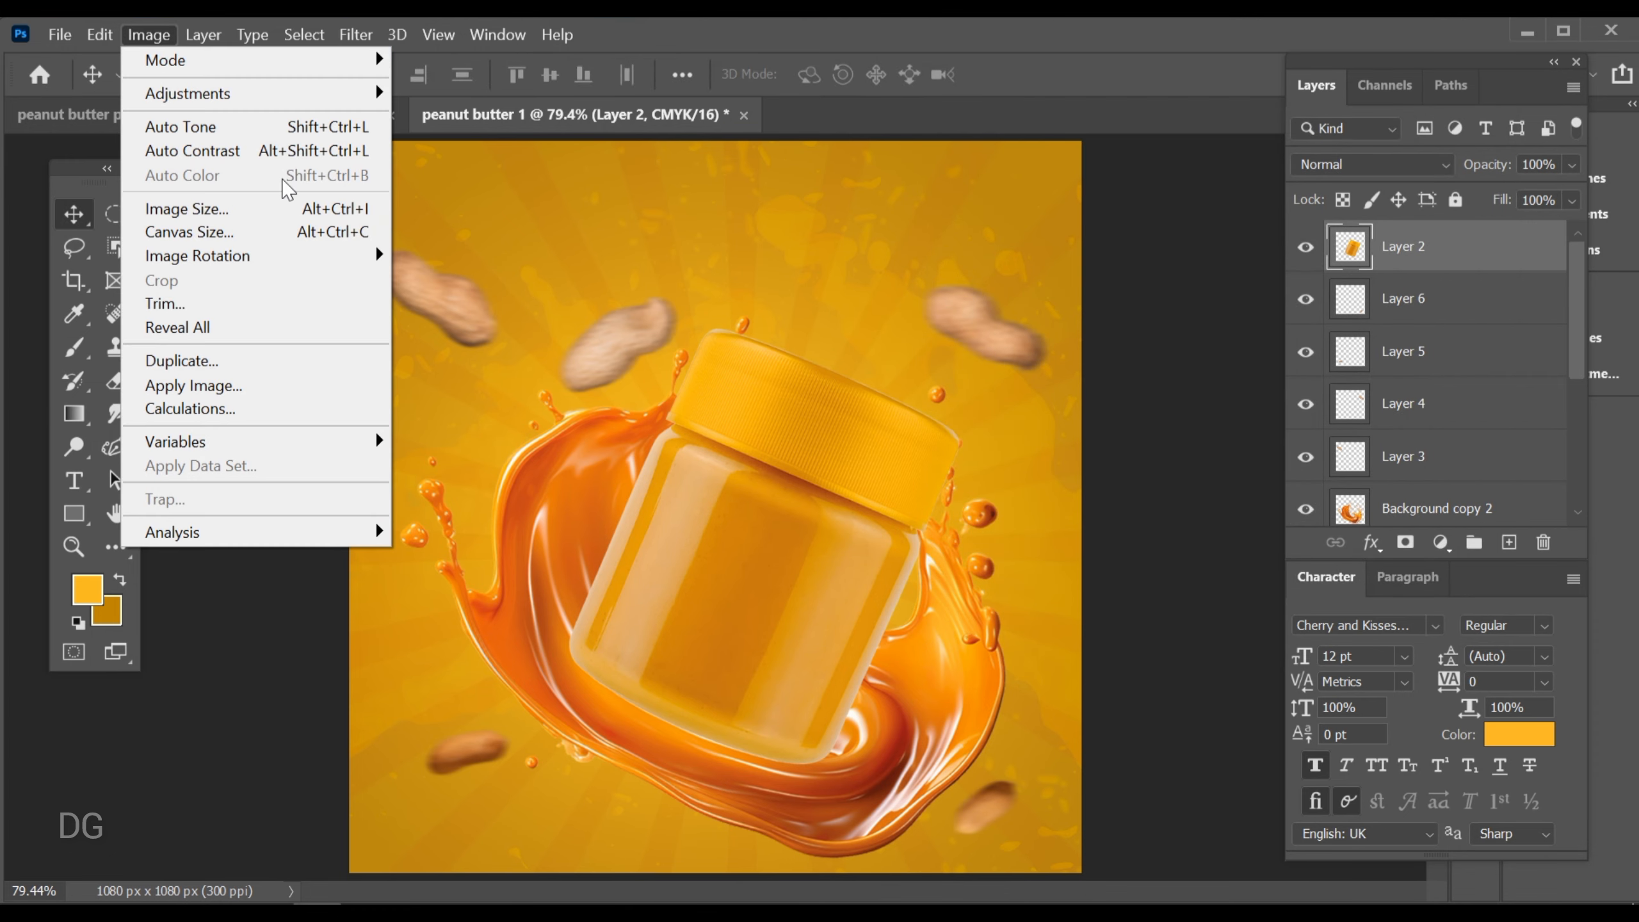
pyautogui.moveTo(313, 98)
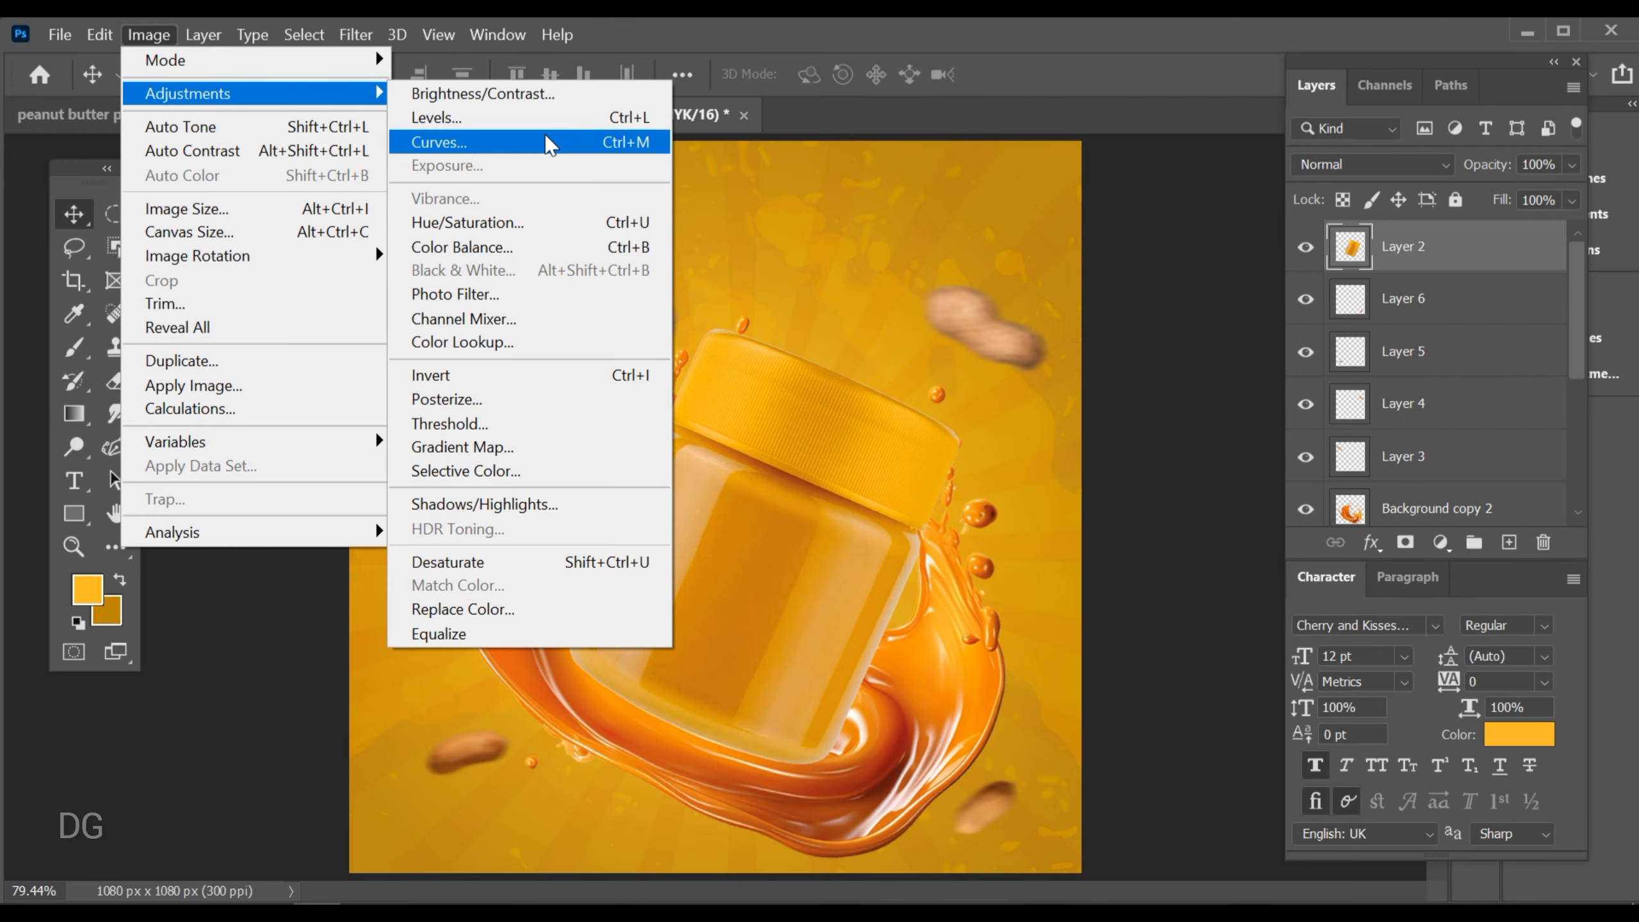
pyautogui.click(561, 96)
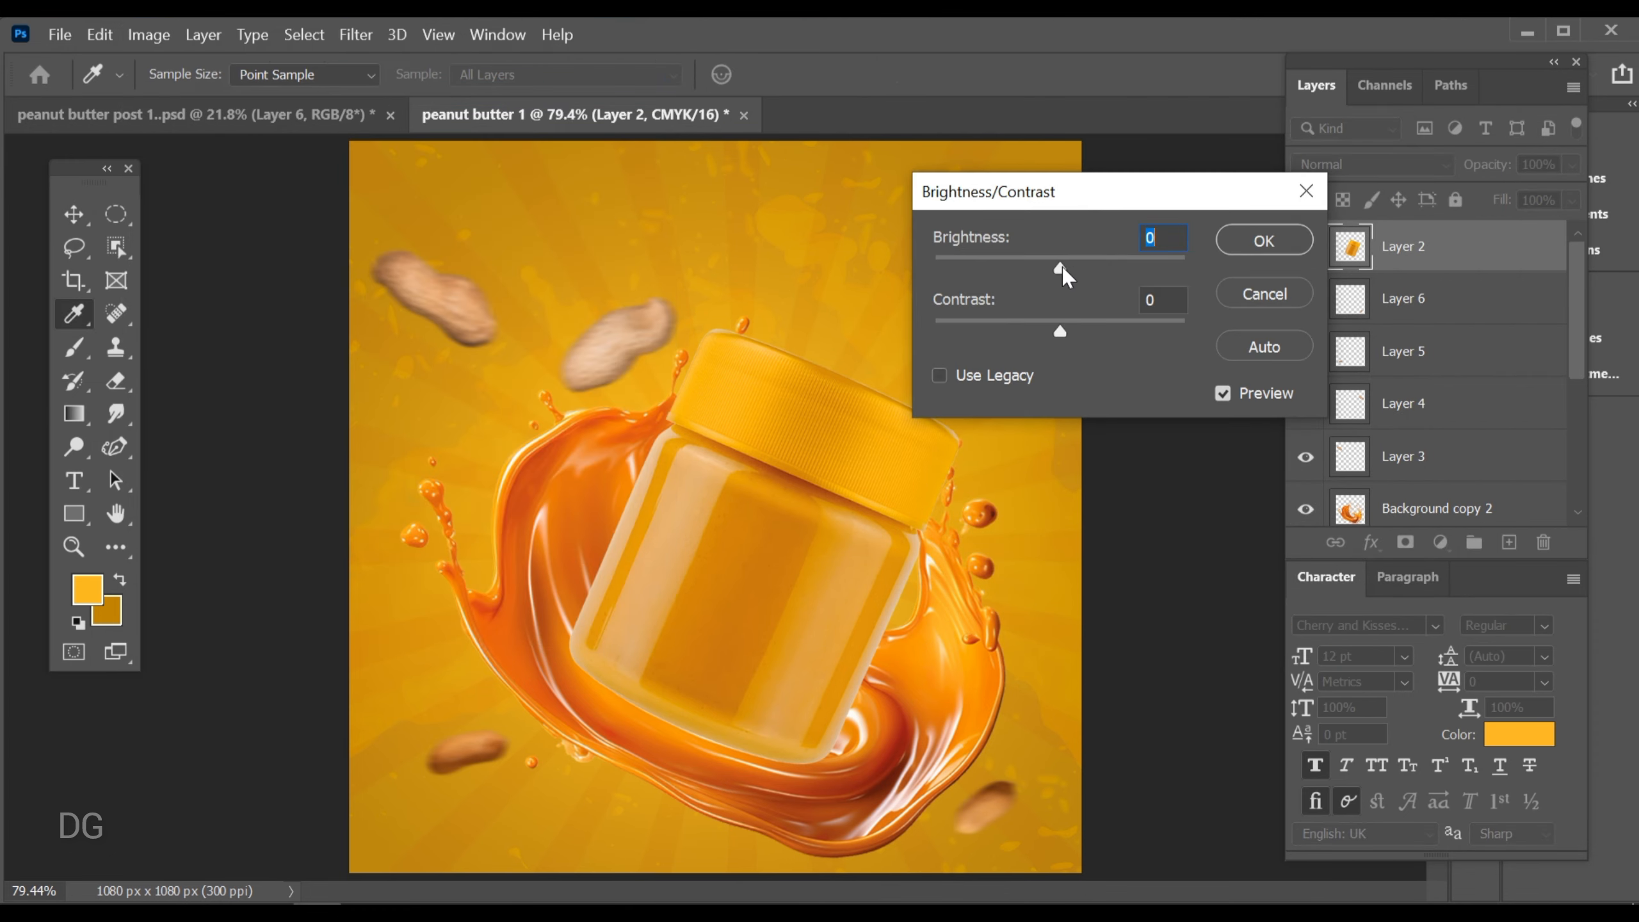
pyautogui.moveTo(1060, 268); pyautogui.dragTo(1068, 275)
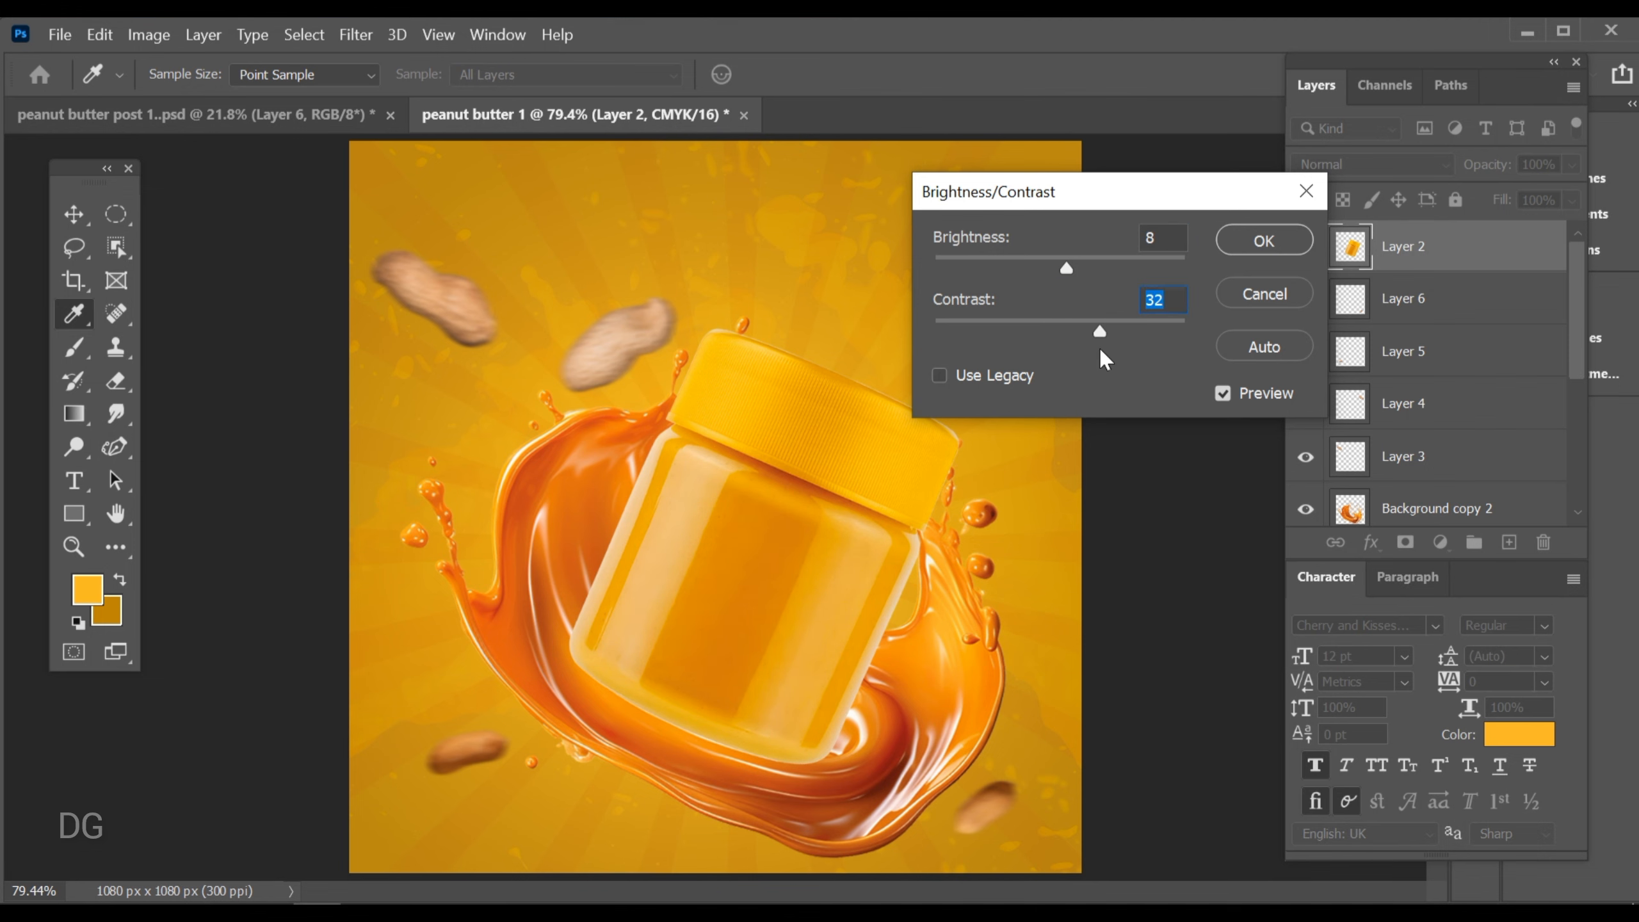
pyautogui.moveTo(1098, 331); pyautogui.dragTo(1089, 332)
pyautogui.click(1262, 242)
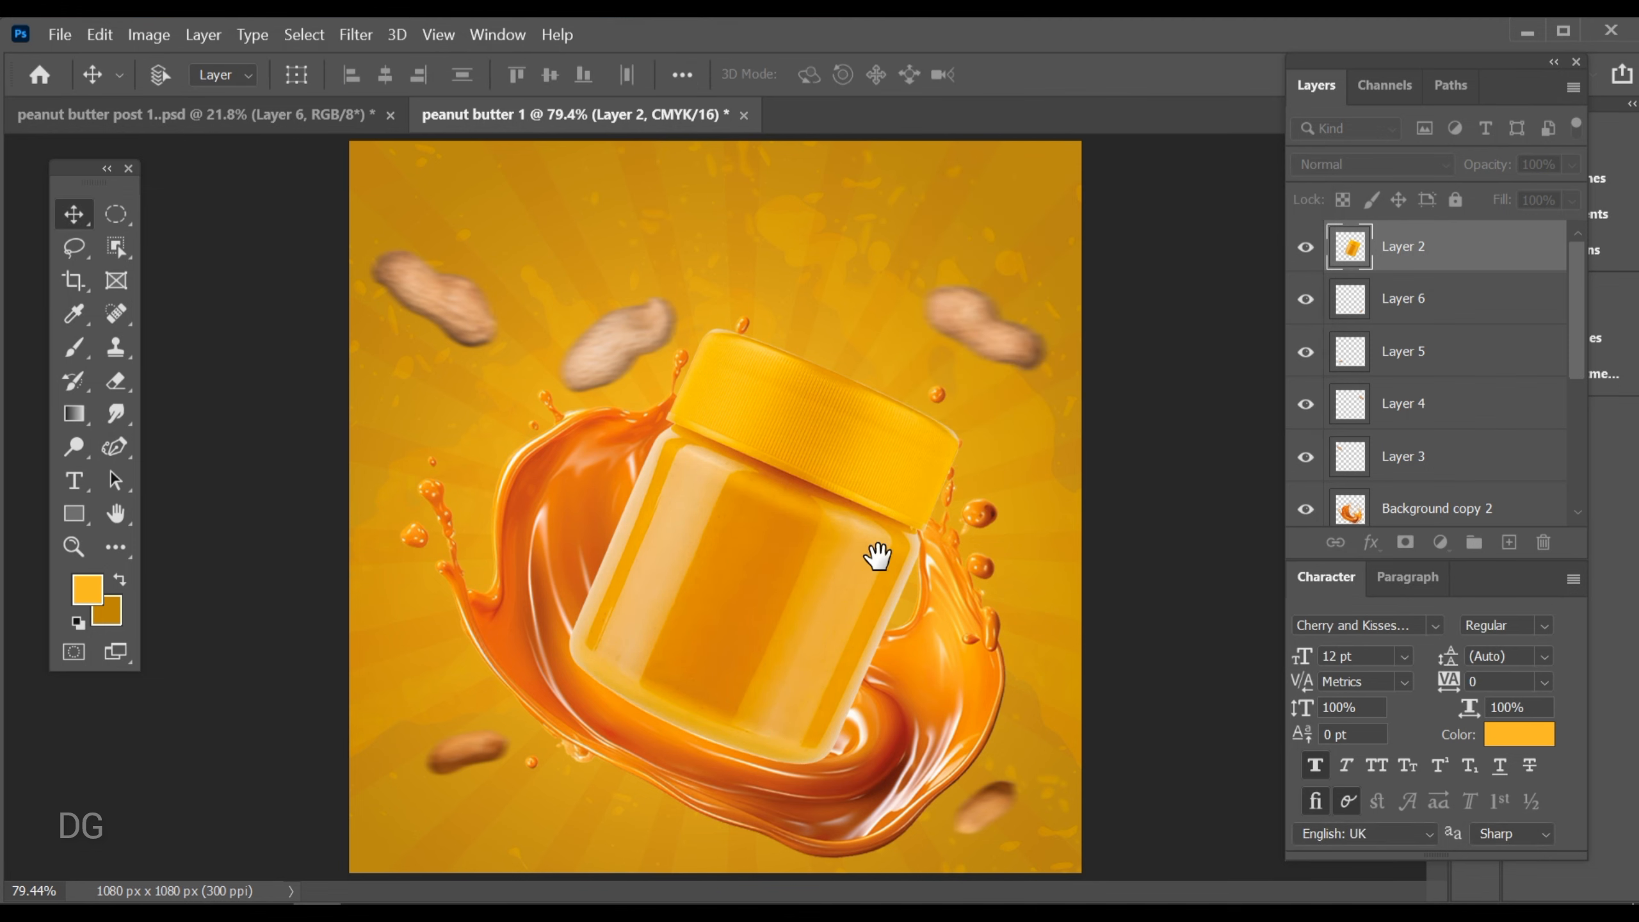
# Center the jar horizontally on the canvas by aligning its layer with the Background layer
pyautogui.moveTo(879, 556); pyautogui.dragTo(788, 564)
pyautogui.scroll(-5, 1535, 400)
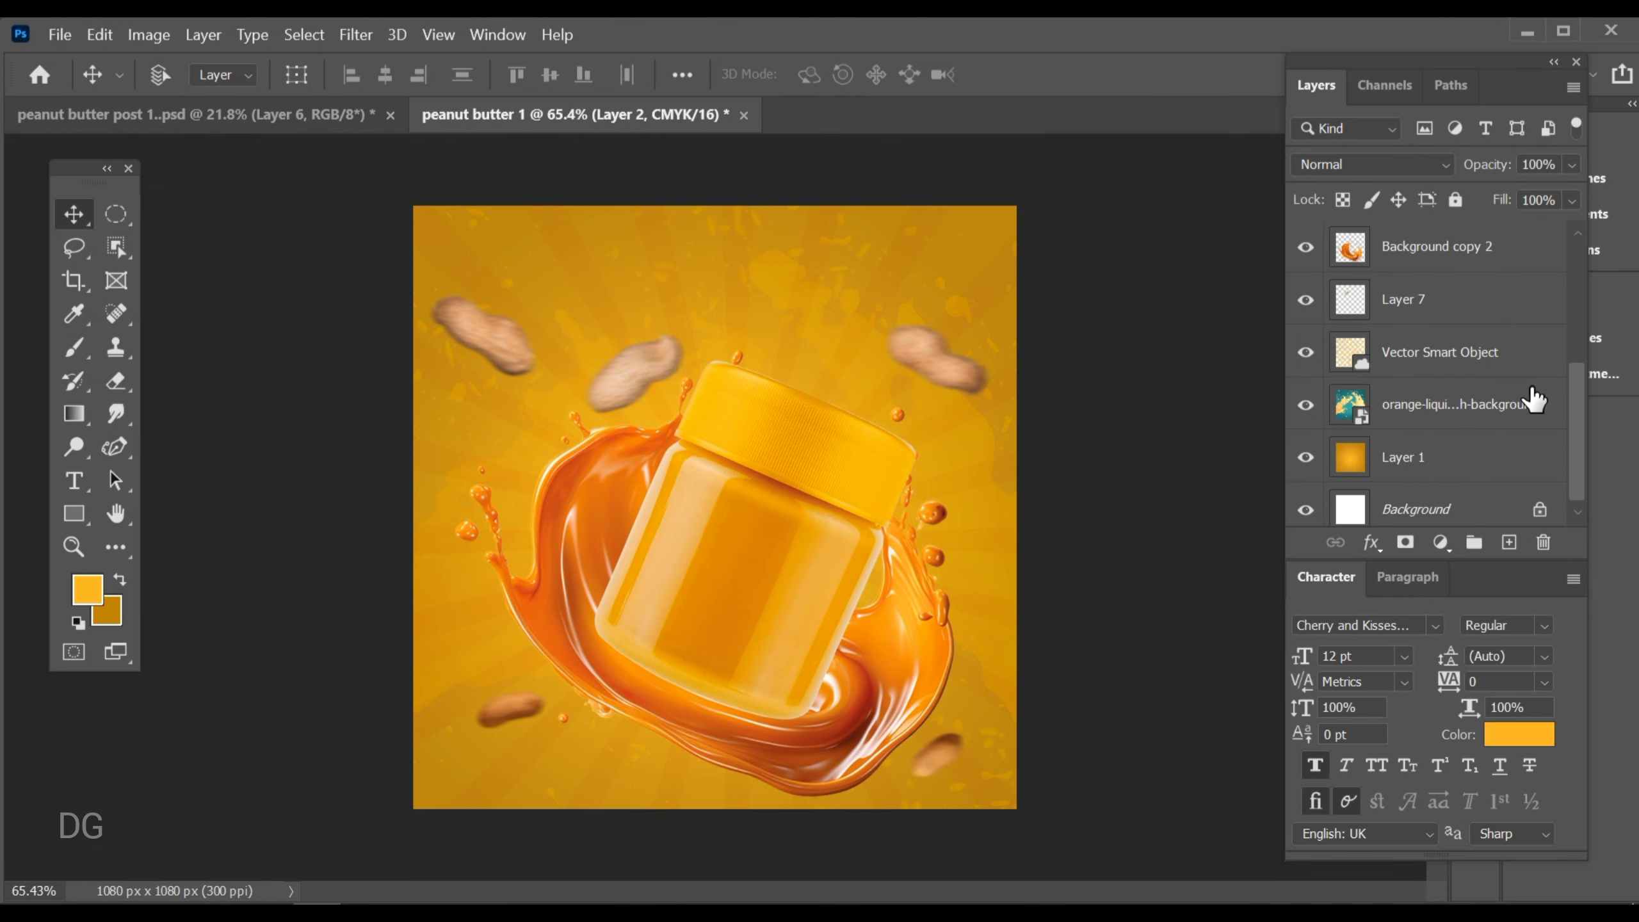
pyautogui.click(1470, 510)
pyautogui.click(387, 75)
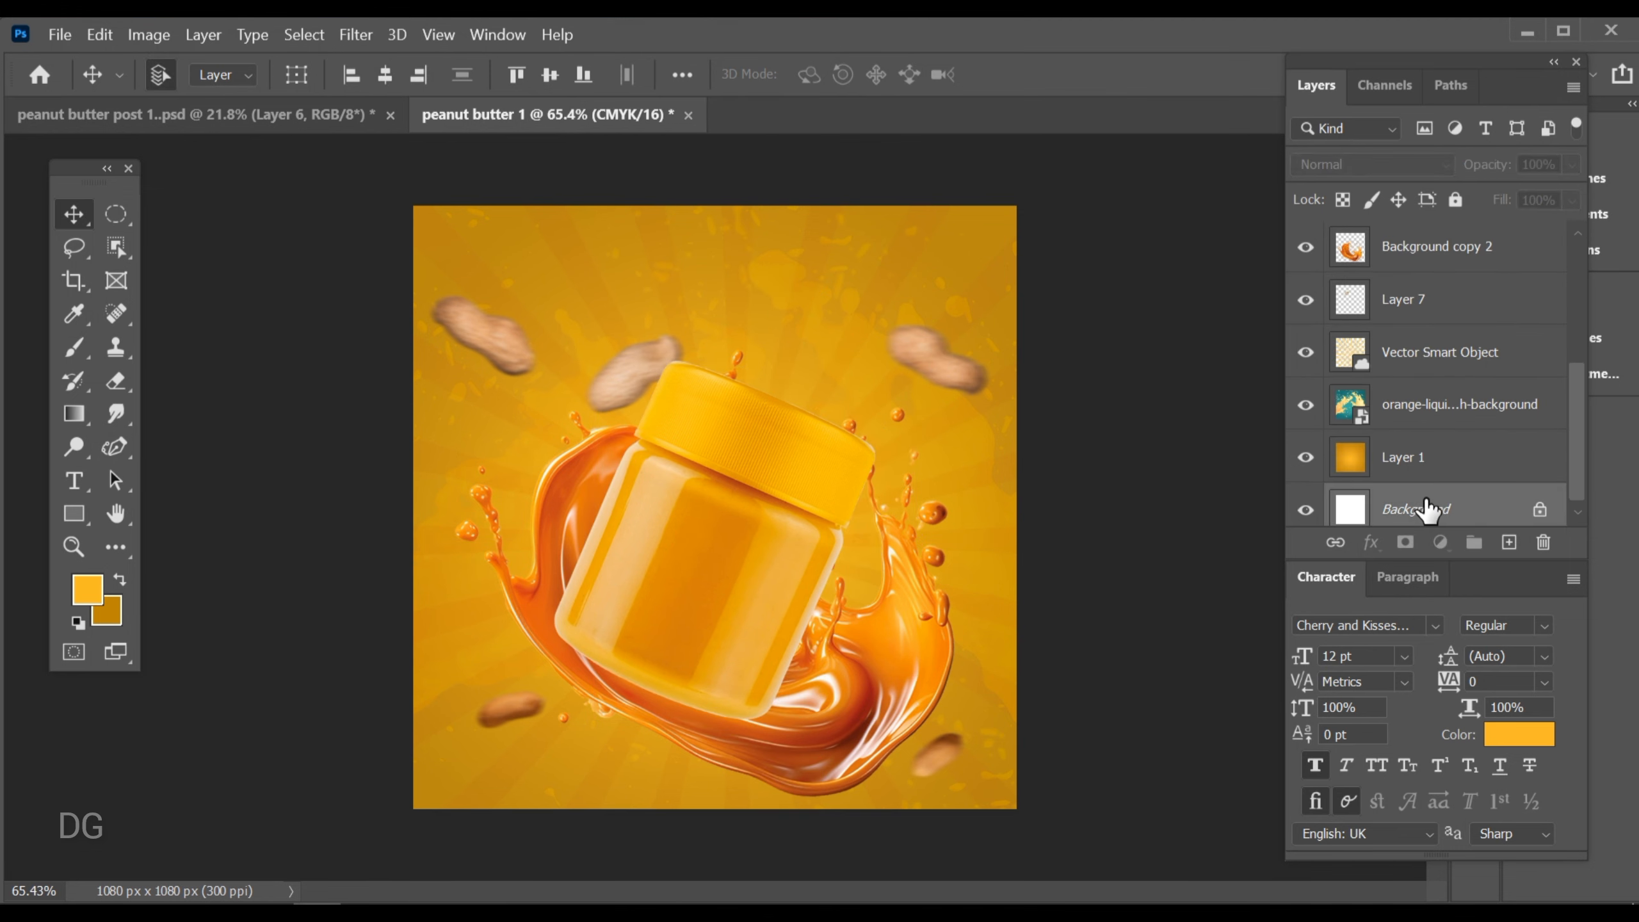
# Scale the caramel splash to 92.8%, rotate it about 2.2° clockwise and shift it left around the jar
pyautogui.keyDown('ctrl'); pyautogui.click(859, 694); pyautogui.keyUp('ctrl')
pyautogui.hotkey('ctrl', 't')
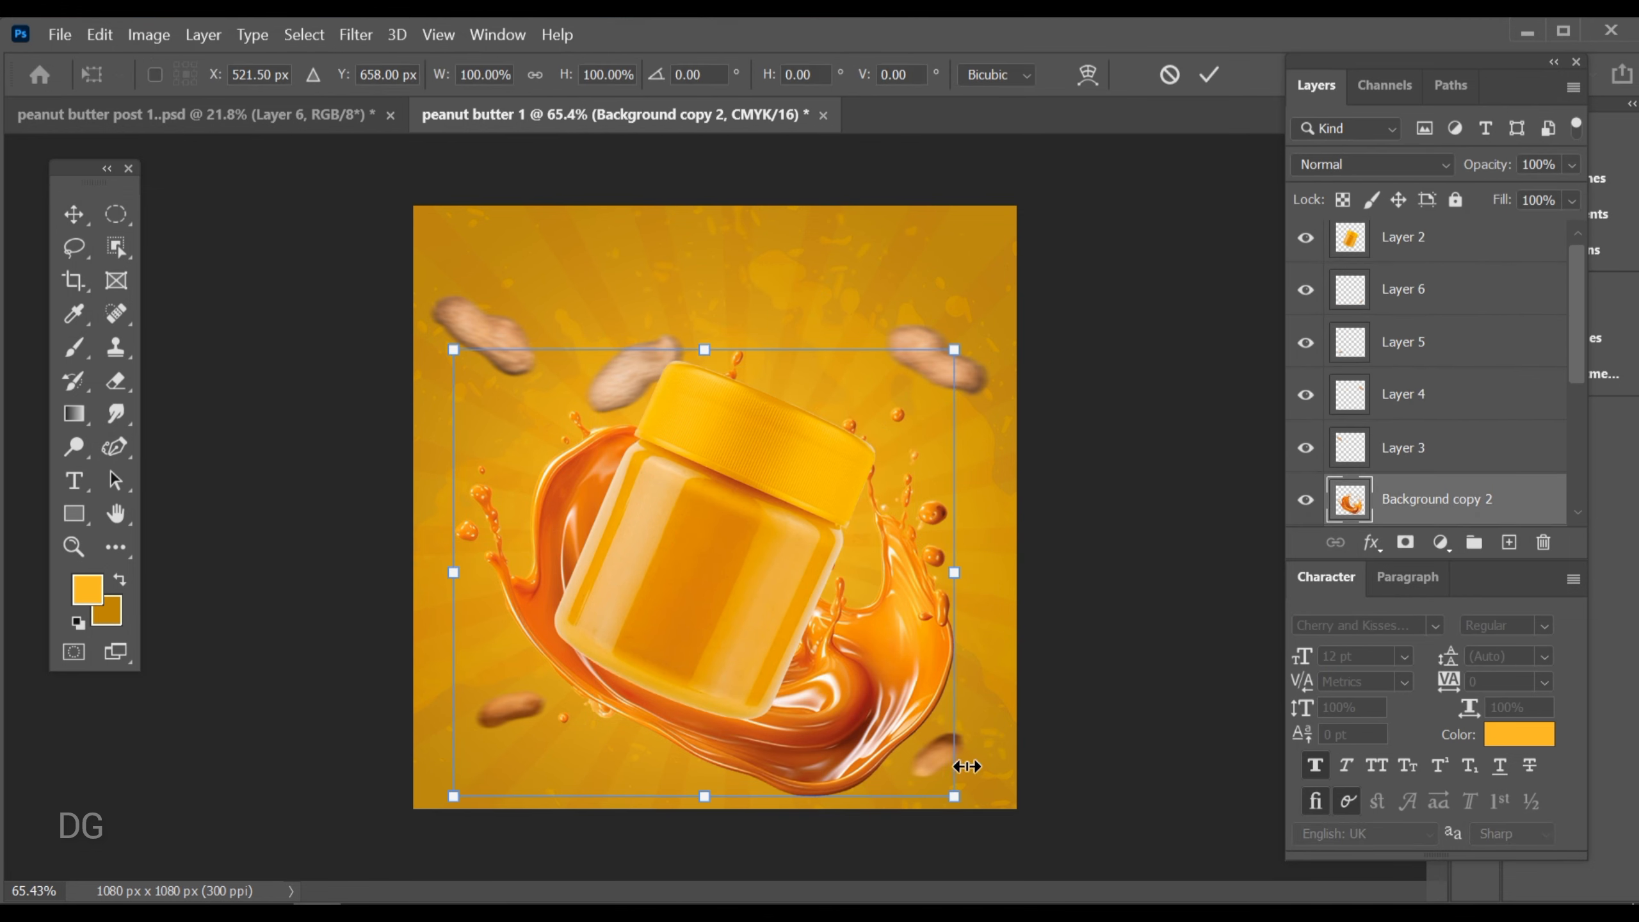
pyautogui.moveTo(973, 824); pyautogui.dragTo(964, 686)
pyautogui.moveTo(955, 583)
pyautogui.mouseDown()
pyautogui.moveTo(933, 567)
pyautogui.moveTo(929, 581)
pyautogui.mouseUp()
pyautogui.moveTo(893, 669); pyautogui.dragTo(878, 690)
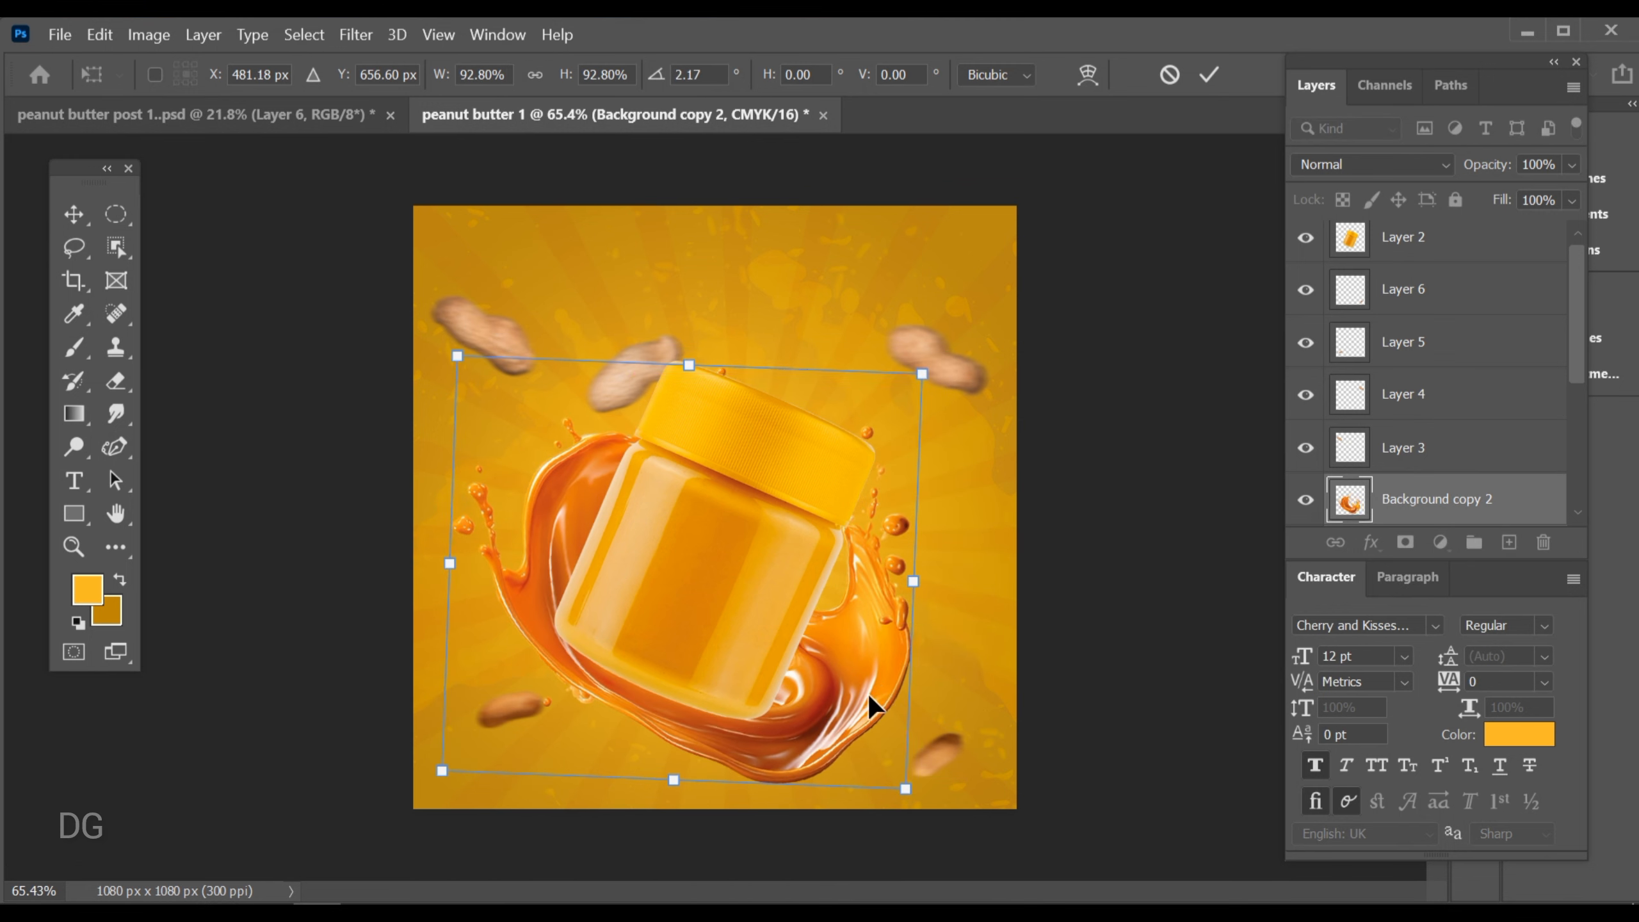
pyautogui.click(1209, 75)
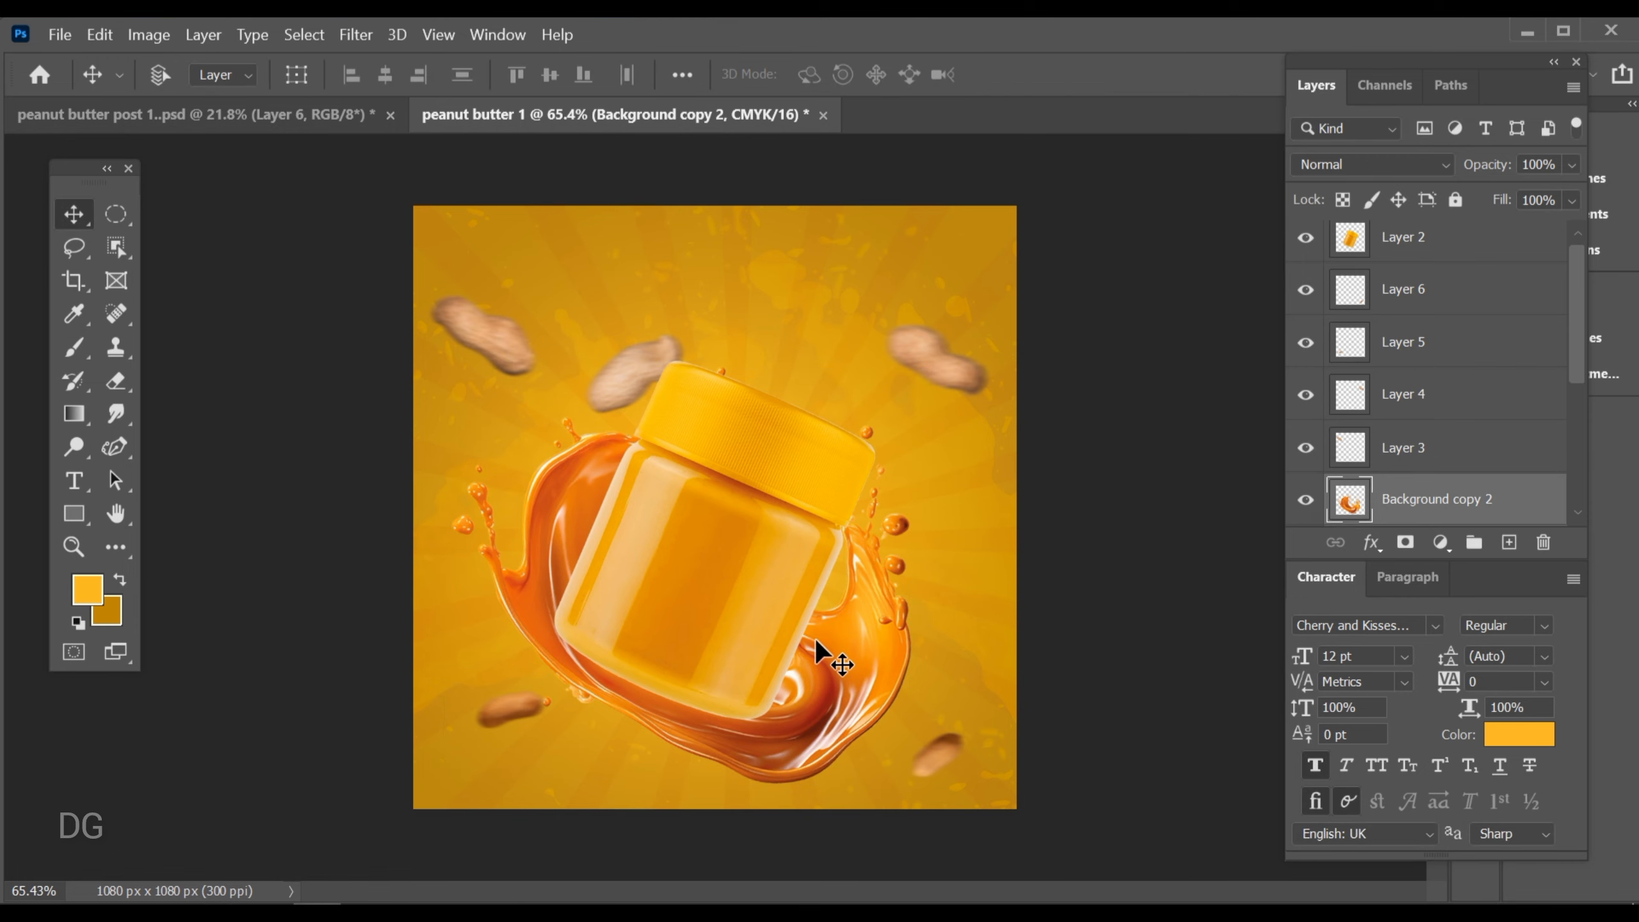
# Shift the peanut beside the lid slightly left and rotate it about 16.9° counterclockwise
pyautogui.keyDown('ctrl'); pyautogui.click(709, 610); pyautogui.keyUp('ctrl')
pyautogui.moveTo(703, 605); pyautogui.dragTo(768, 588)
pyautogui.keyDown('ctrl'); pyautogui.click(628, 362); pyautogui.keyUp('ctrl')
pyautogui.moveTo(597, 347); pyautogui.dragTo(720, 387)
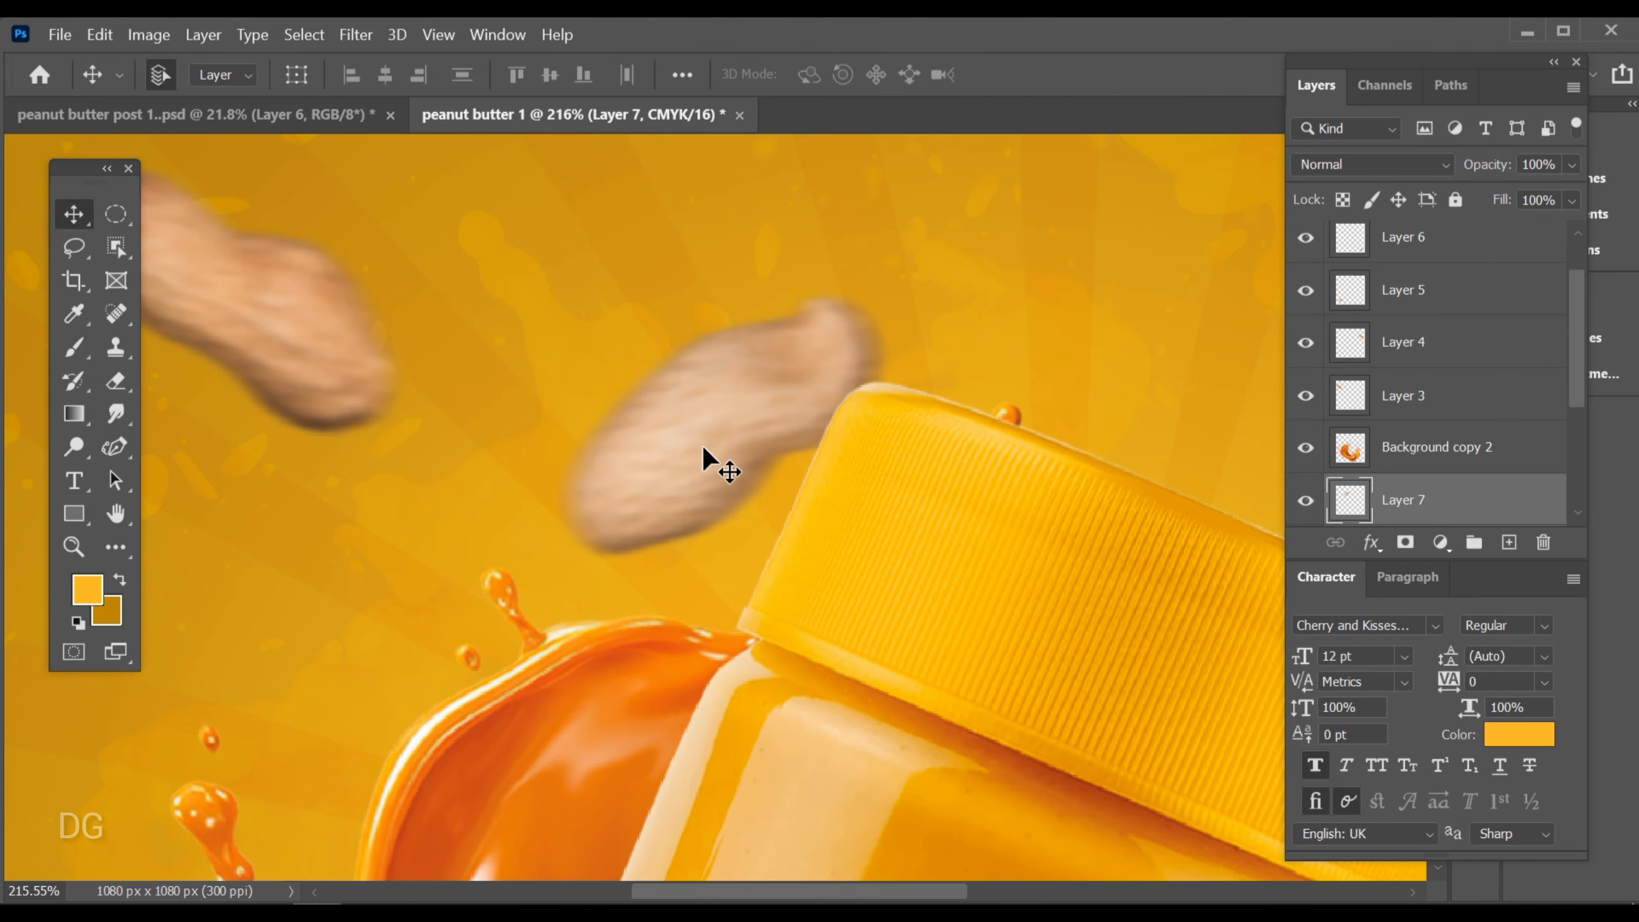
pyautogui.moveTo(702, 446); pyautogui.dragTo(634, 454)
pyautogui.hotkey('ctrl', 't')
pyautogui.moveTo(855, 265); pyautogui.dragTo(751, 284)
pyautogui.moveTo(678, 378); pyautogui.dragTo(675, 377)
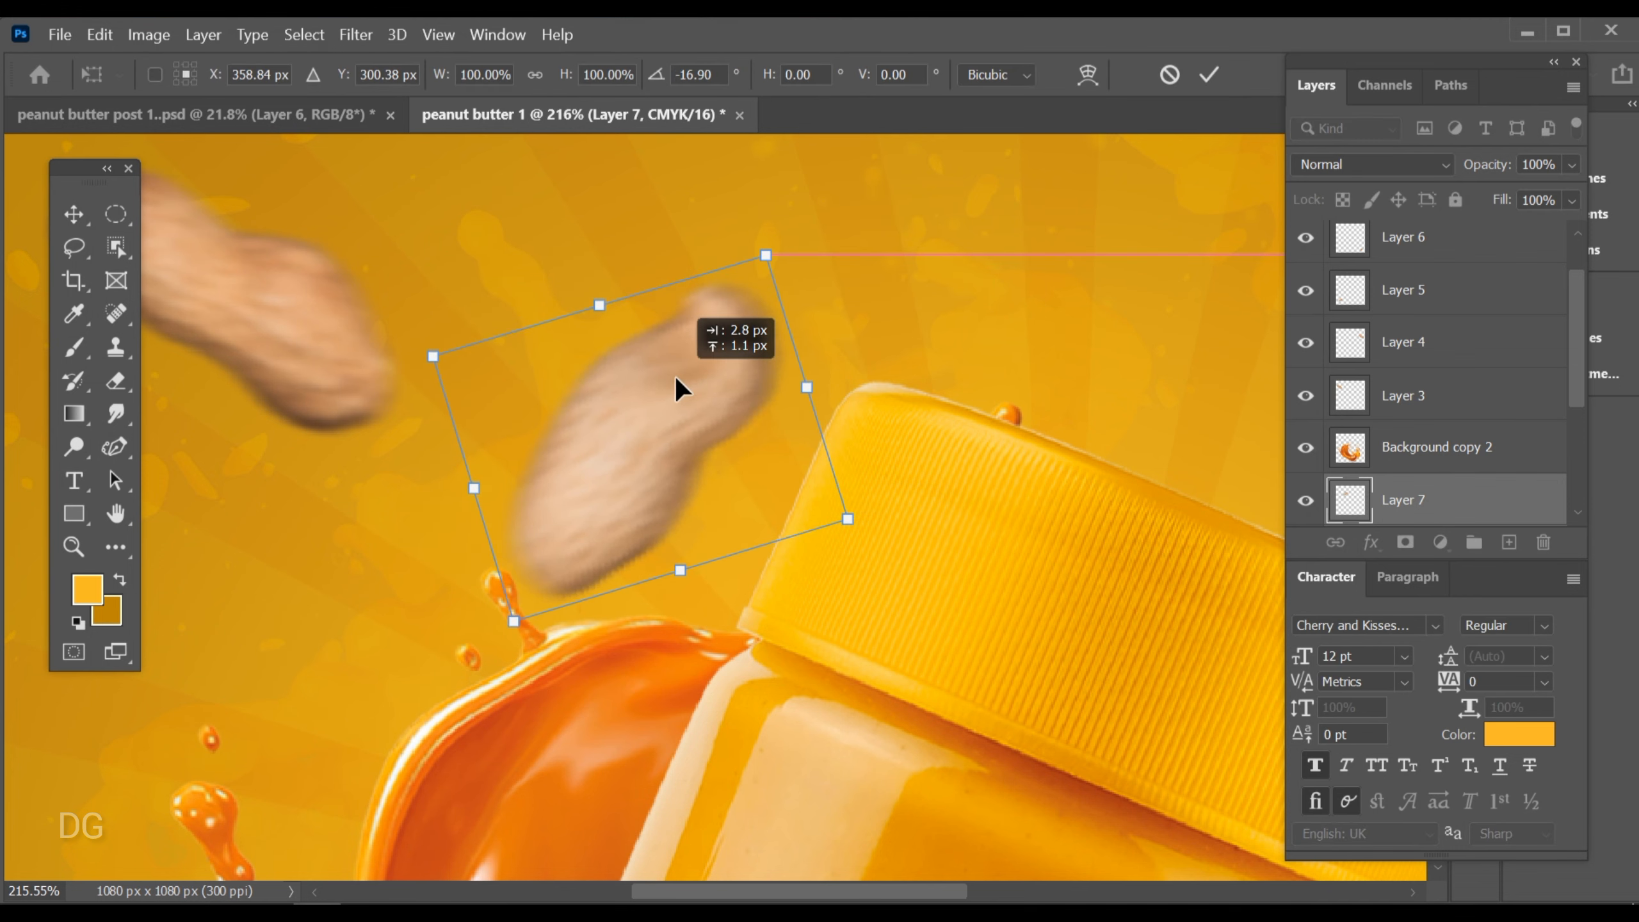
pyautogui.click(1210, 76)
# Move the rotated peanut to the right of the jar, near the canvas's right edge
pyautogui.hotkey('ctrl', '0')
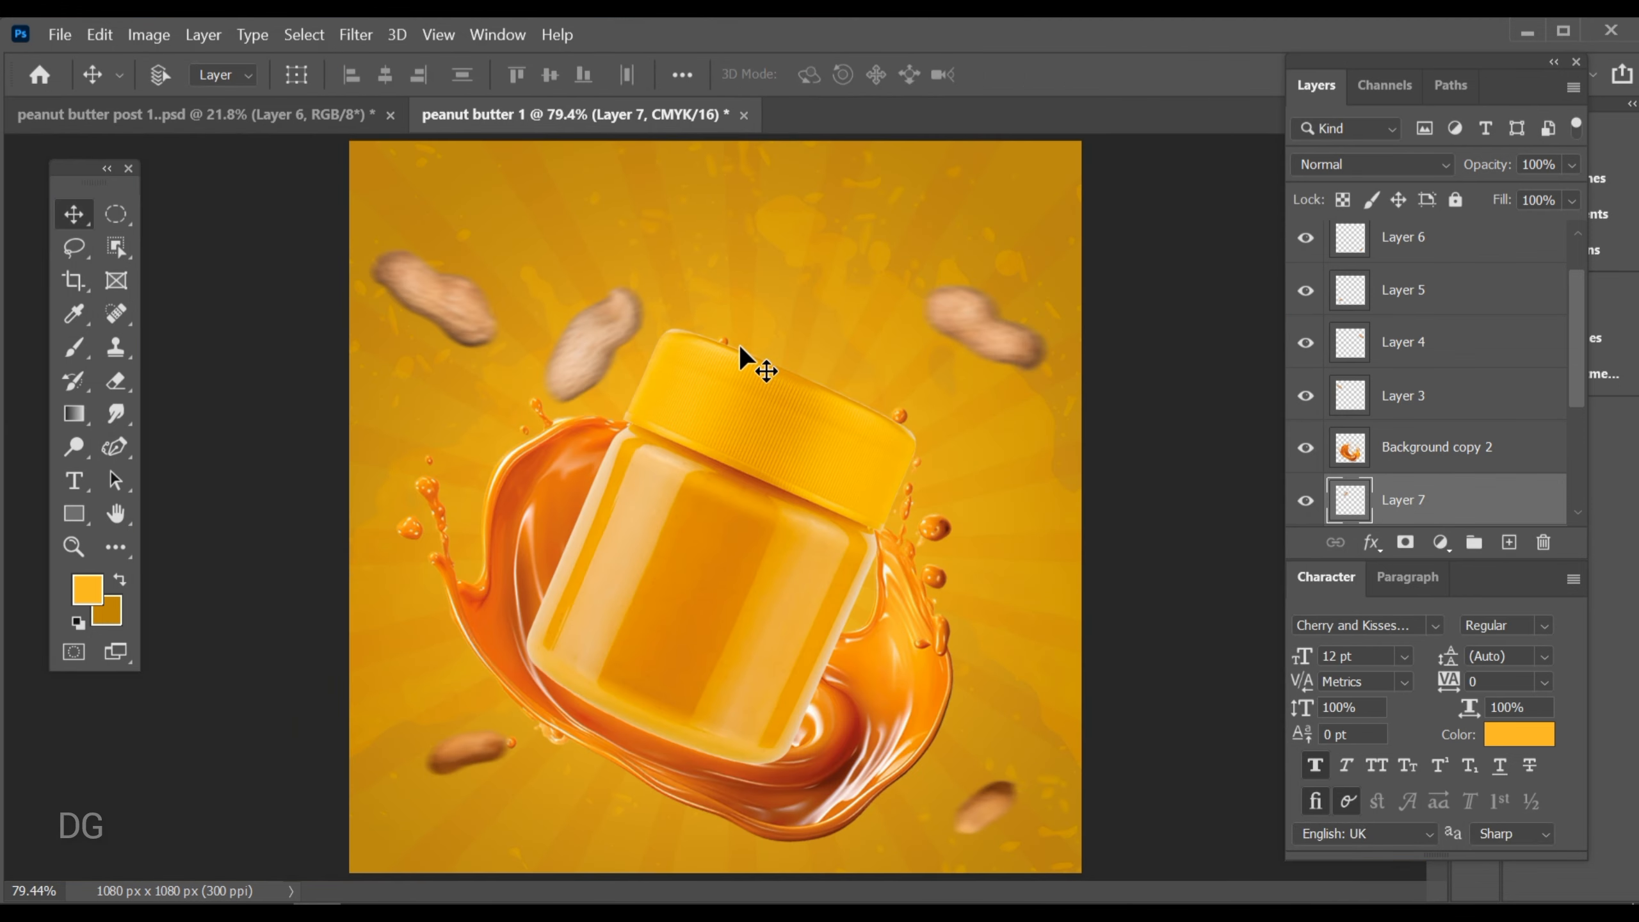
pyautogui.moveTo(588, 353); pyautogui.dragTo(1042, 530)
pyautogui.scroll(3, 681, 477)
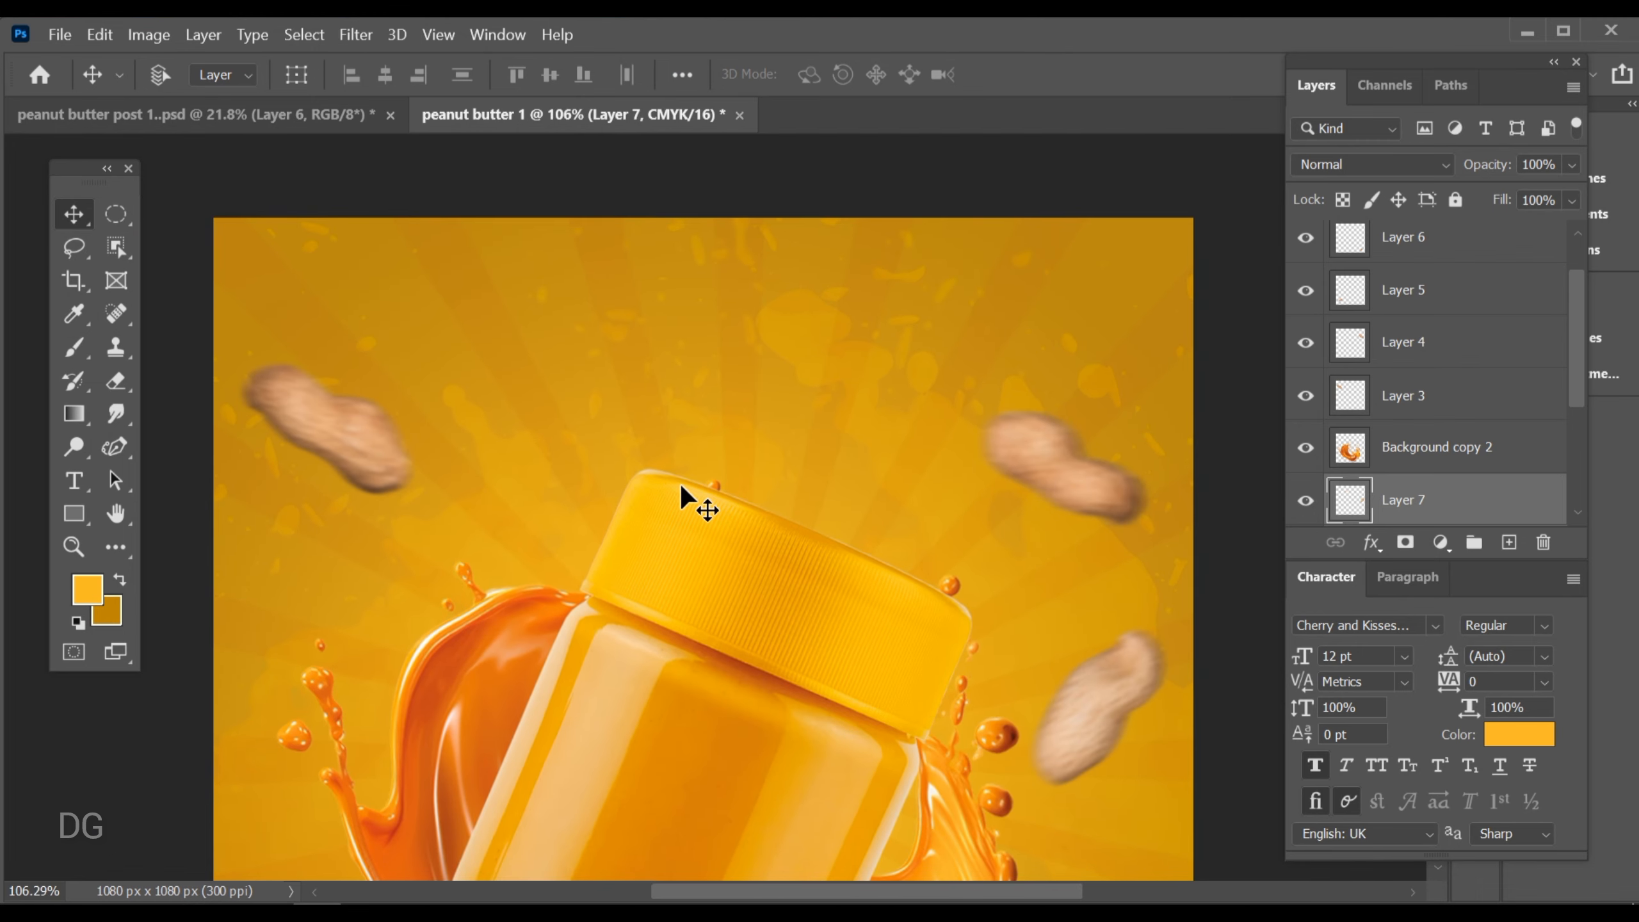
# Show the rulers and add guides about 50 px in from the canvas's top and left edges
pyautogui.hotkey('ctrl', 'r')
pyautogui.moveTo(378, 244); pyautogui.dragTo(419, 303)
pyautogui.moveTo(414, 314); pyautogui.dragTo(651, 406)
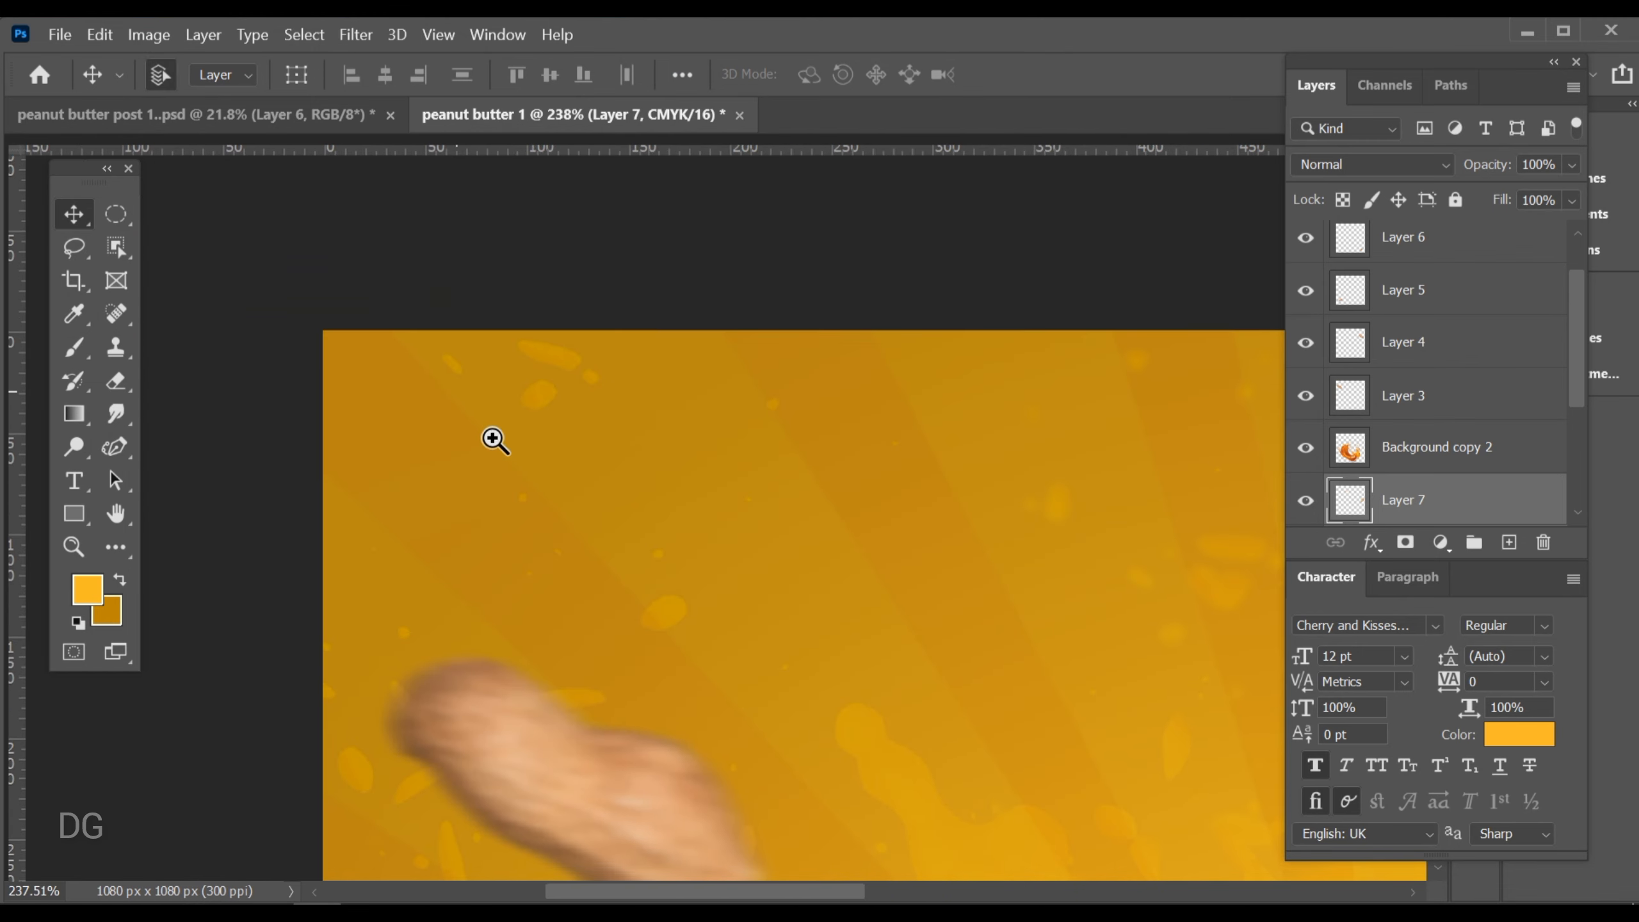
pyautogui.scroll(1, 493, 441)
pyautogui.moveTo(695, 150); pyautogui.dragTo(686, 434)
pyautogui.scroll(3, 508, 509)
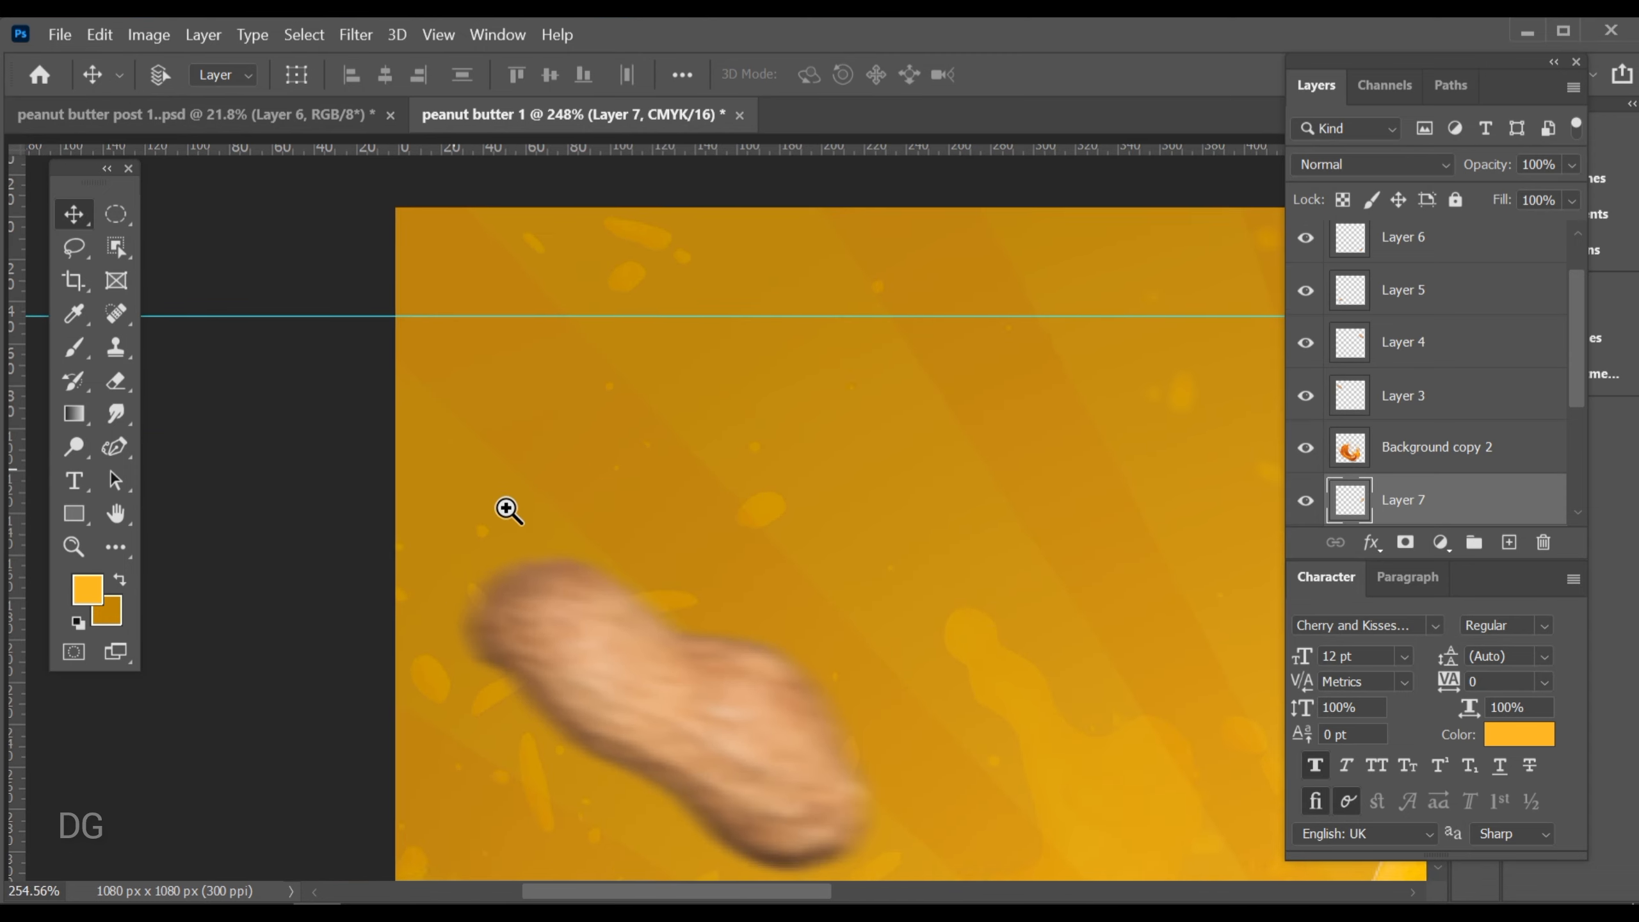
pyautogui.moveTo(104, 467); pyautogui.dragTo(244, 481)
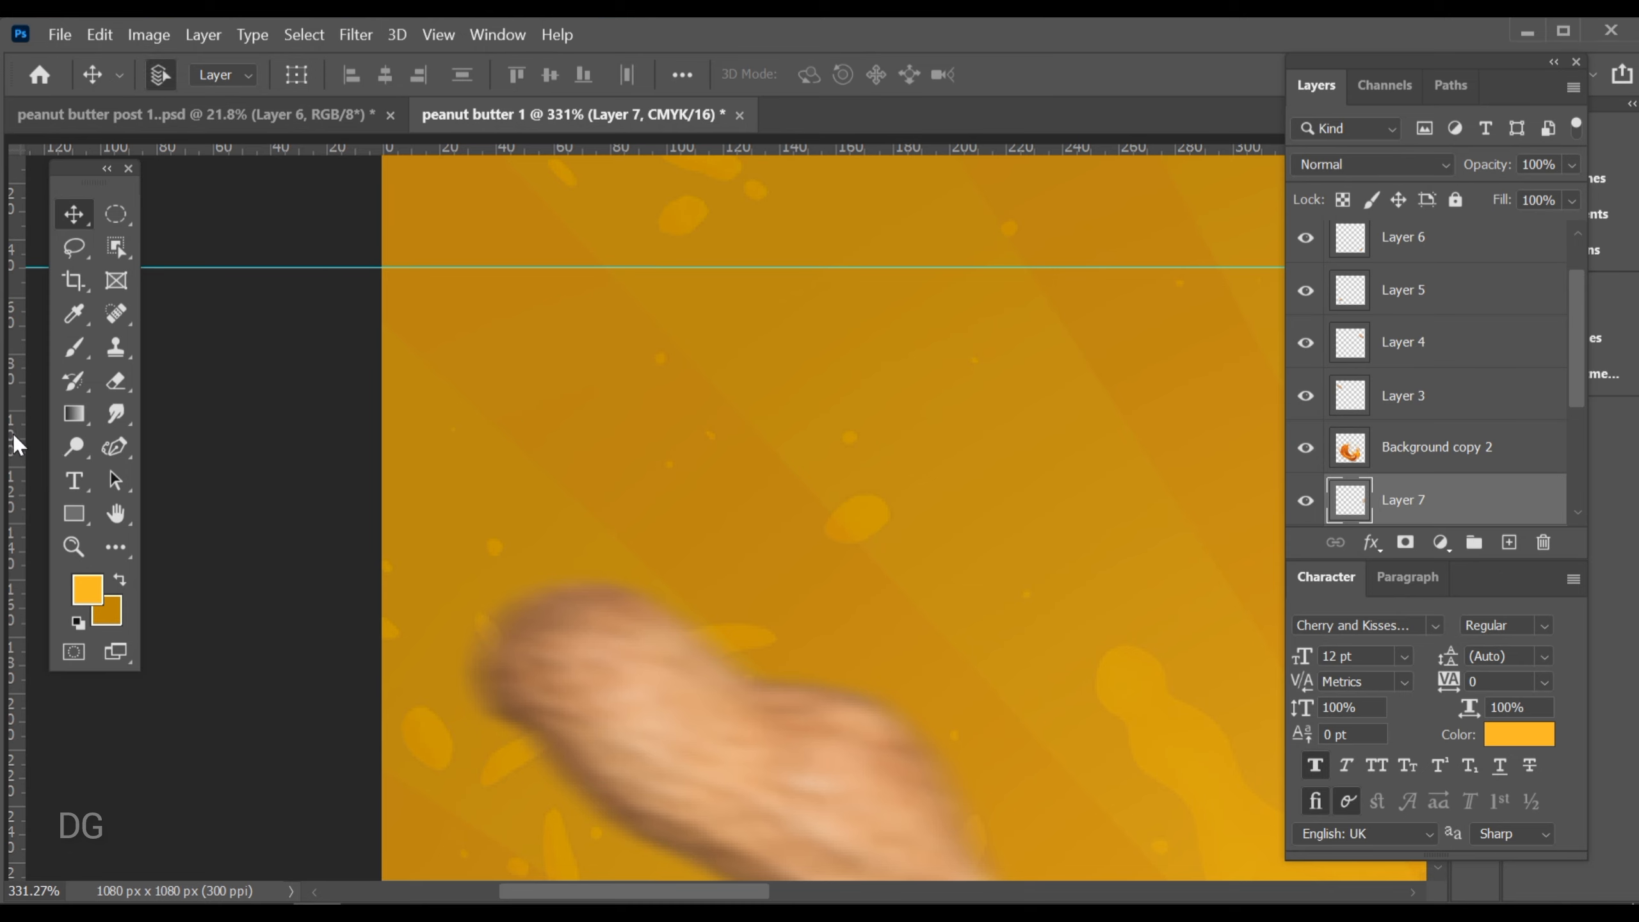
pyautogui.moveTo(13, 432); pyautogui.dragTo(526, 455)
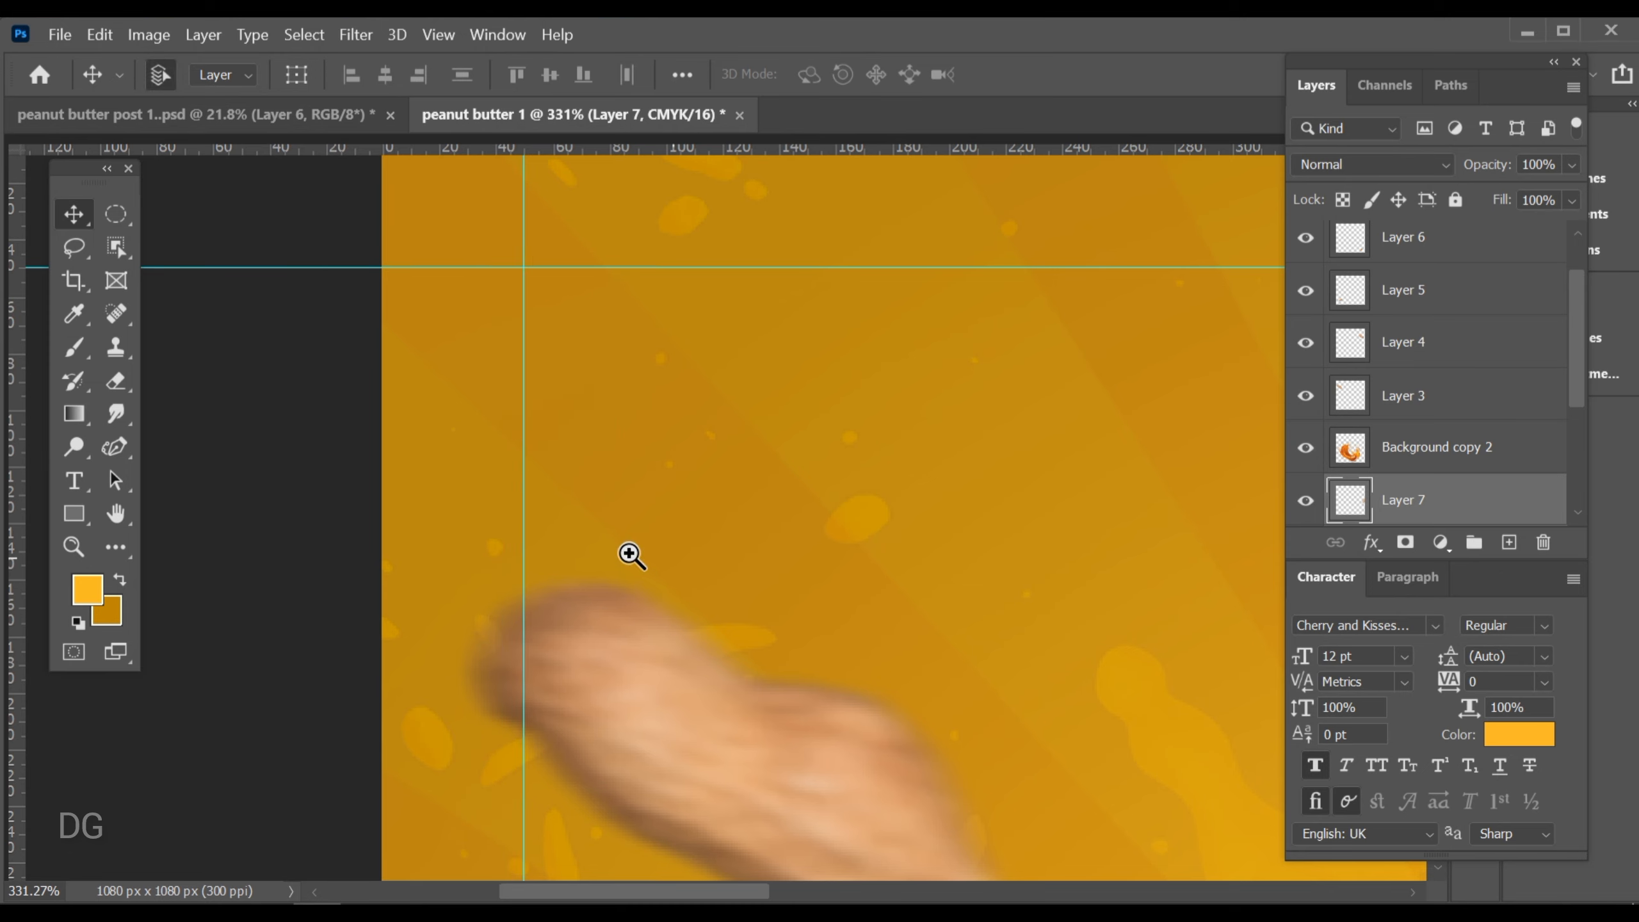
# Add a vertical guide near the canvas's right edge and fine-tune it to about 1030 px
pyautogui.scroll(-5, 580, 530)
pyautogui.scroll(4, 529, 501)
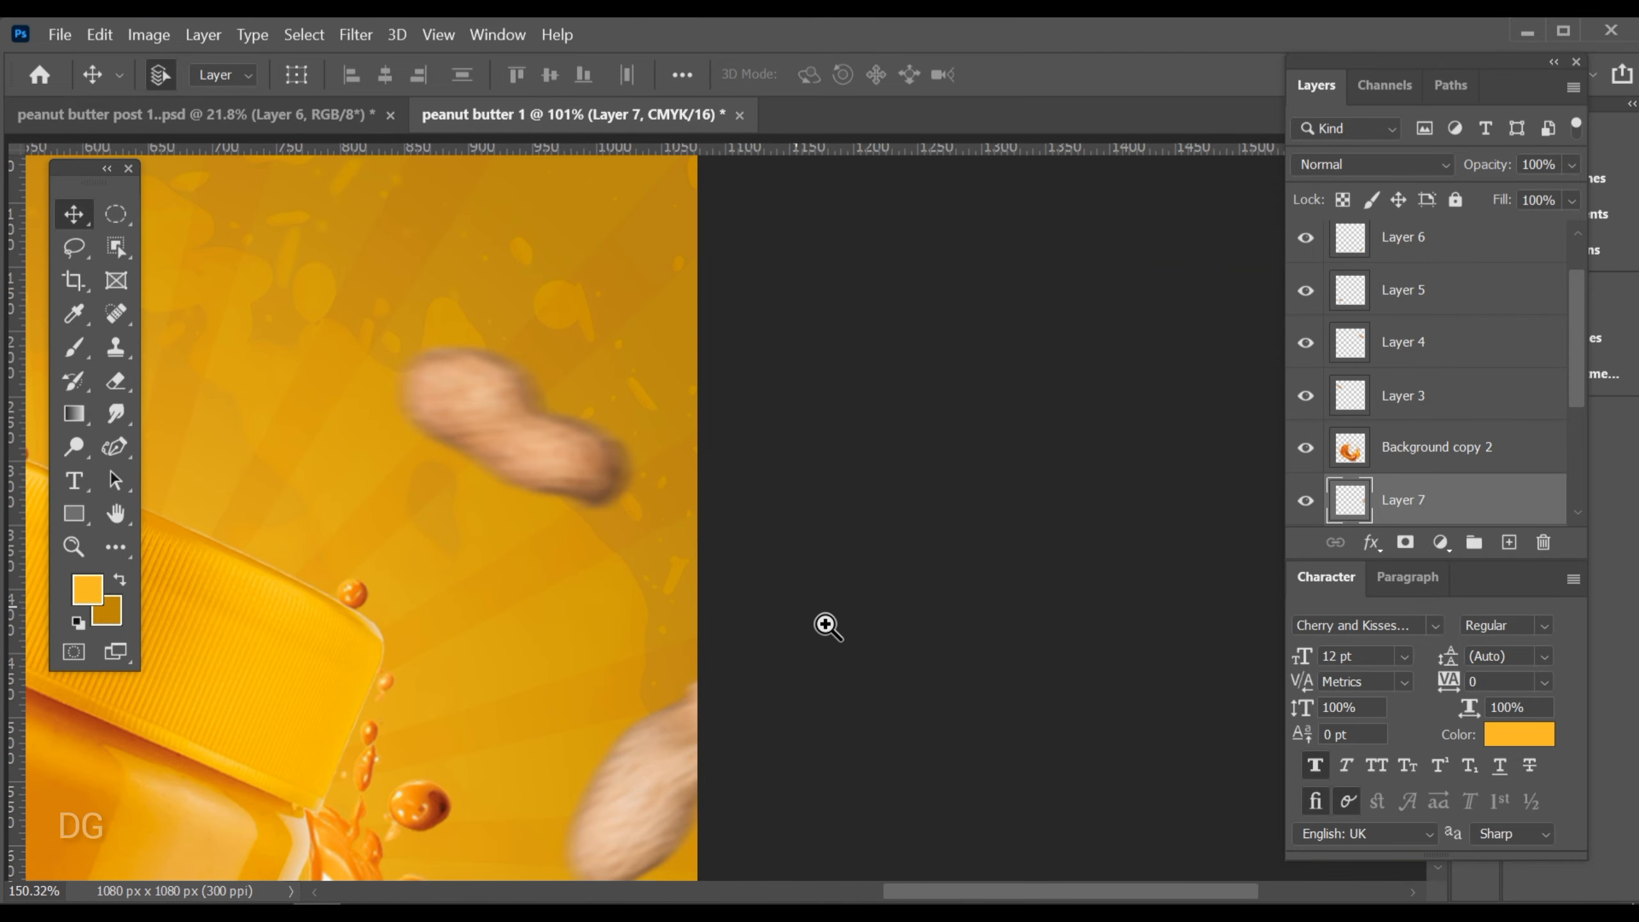
pyautogui.moveTo(13, 477); pyautogui.dragTo(541, 585)
pyautogui.hotkey('ctrl', 'space')
pyautogui.moveTo(986, 523); pyautogui.dragTo(977, 530)
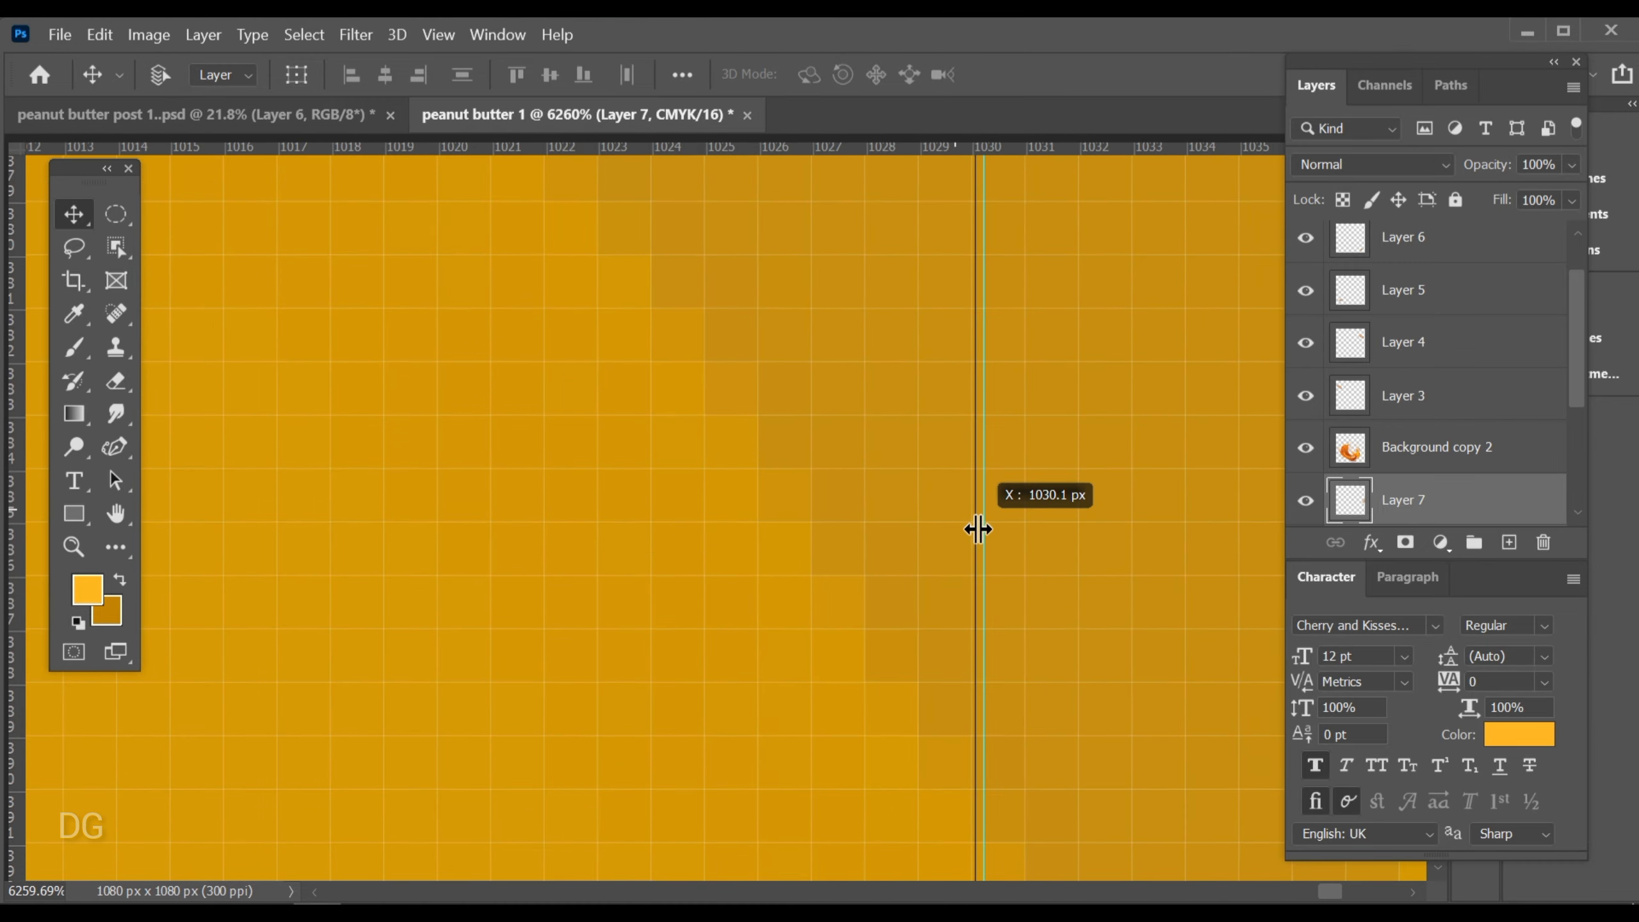
# Add a horizontal guide near the canvas's bottom edge and fine-tune it to 1030 px
pyautogui.hotkey('ctrl', 'space')
pyautogui.moveTo(1035, 579); pyautogui.dragTo(720, 608)
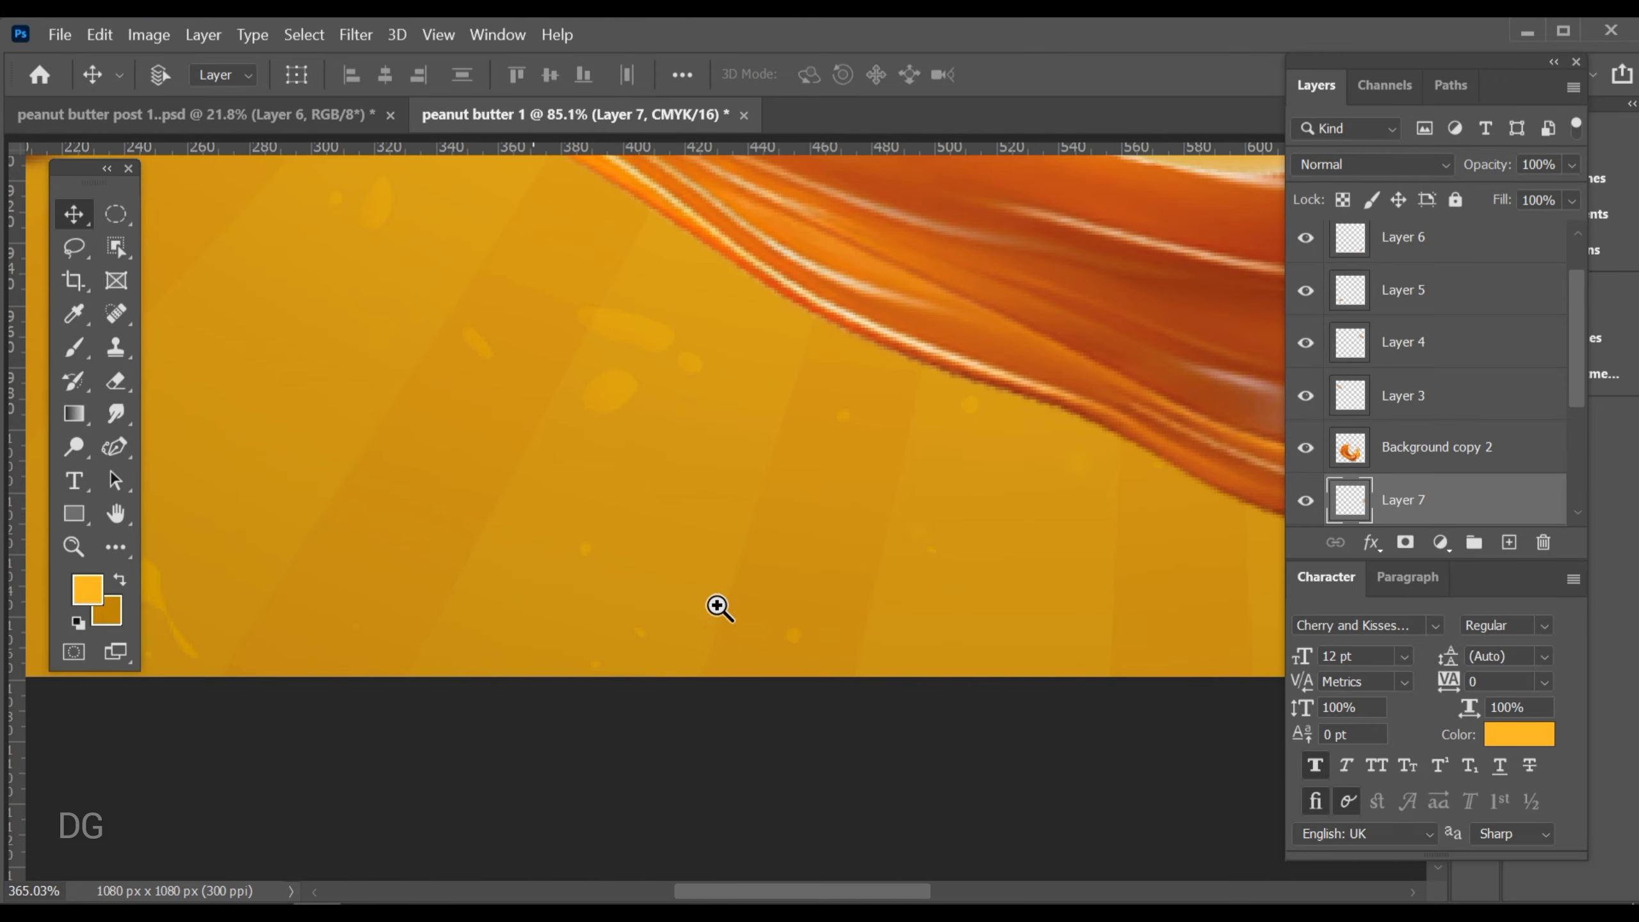
pyautogui.moveTo(770, 146); pyautogui.dragTo(924, 511)
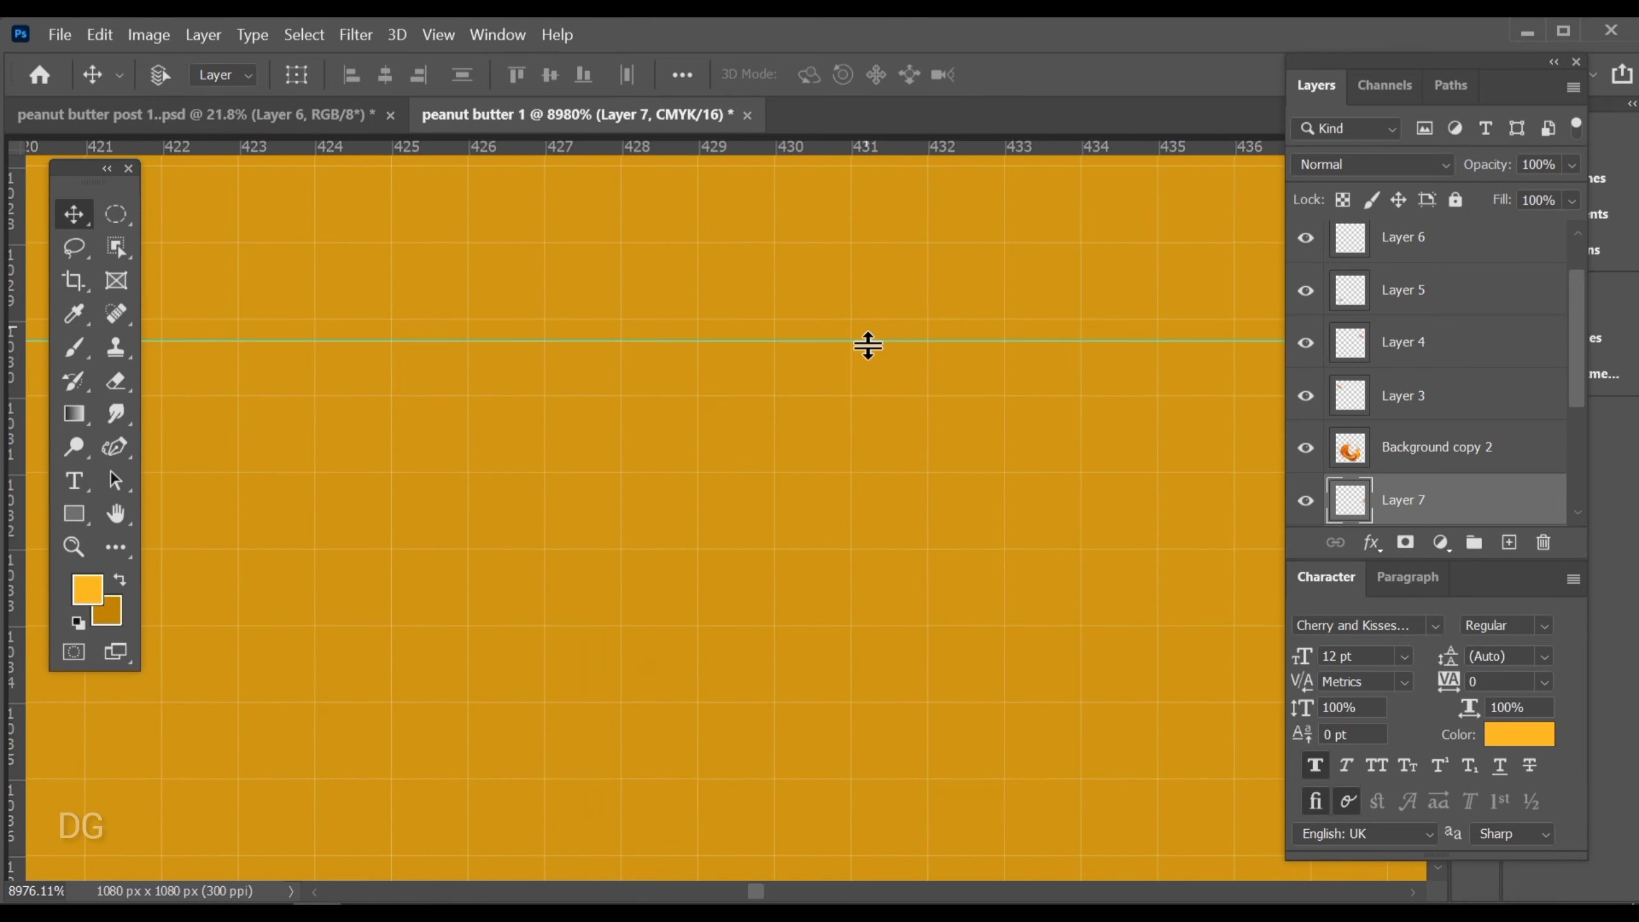
pyautogui.moveTo(868, 340); pyautogui.dragTo(868, 319)
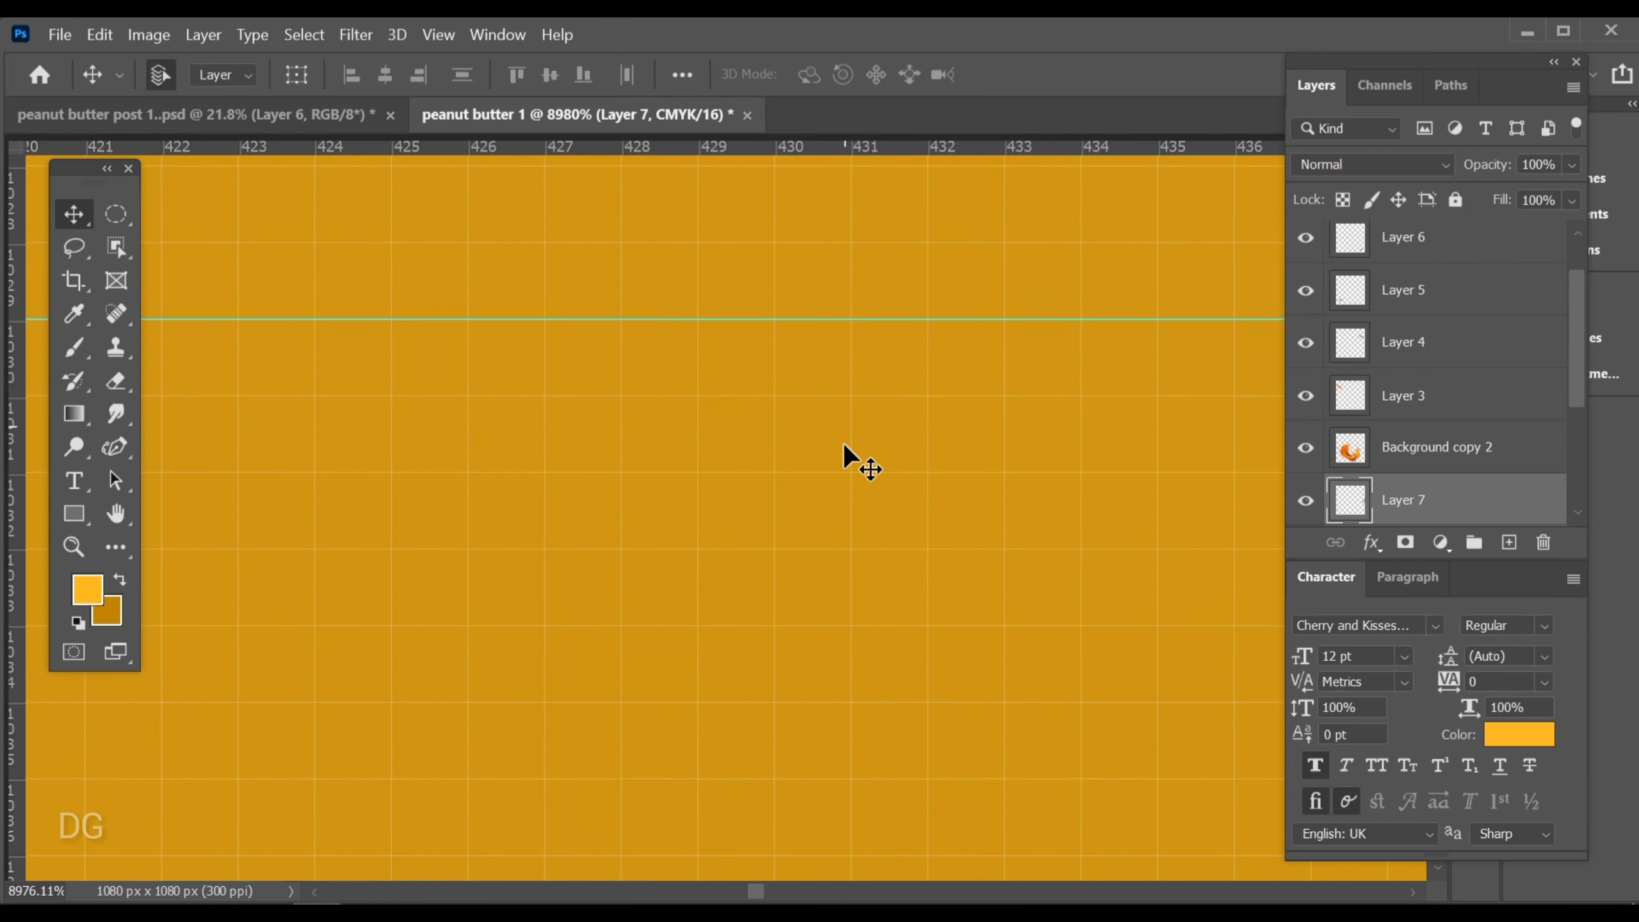
pyautogui.hotkey('ctrl', '0')
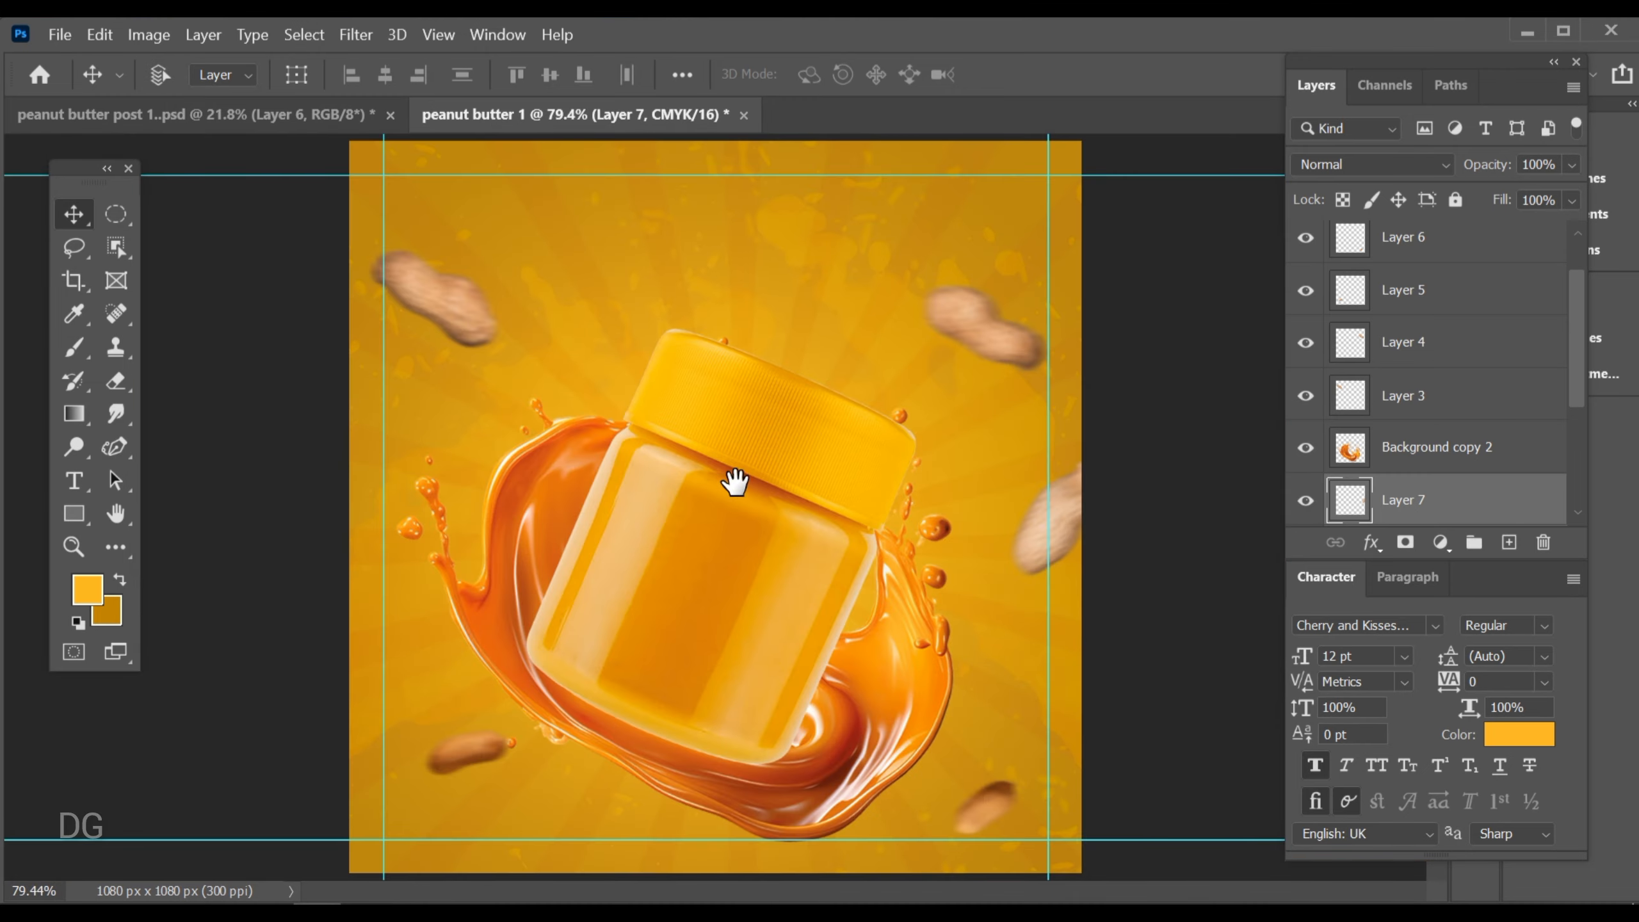
# Set the opacity of the orange-liquid-splash-background layer to 15%
pyautogui.scroll(-3, 1467, 428)
pyautogui.click(1459, 394)
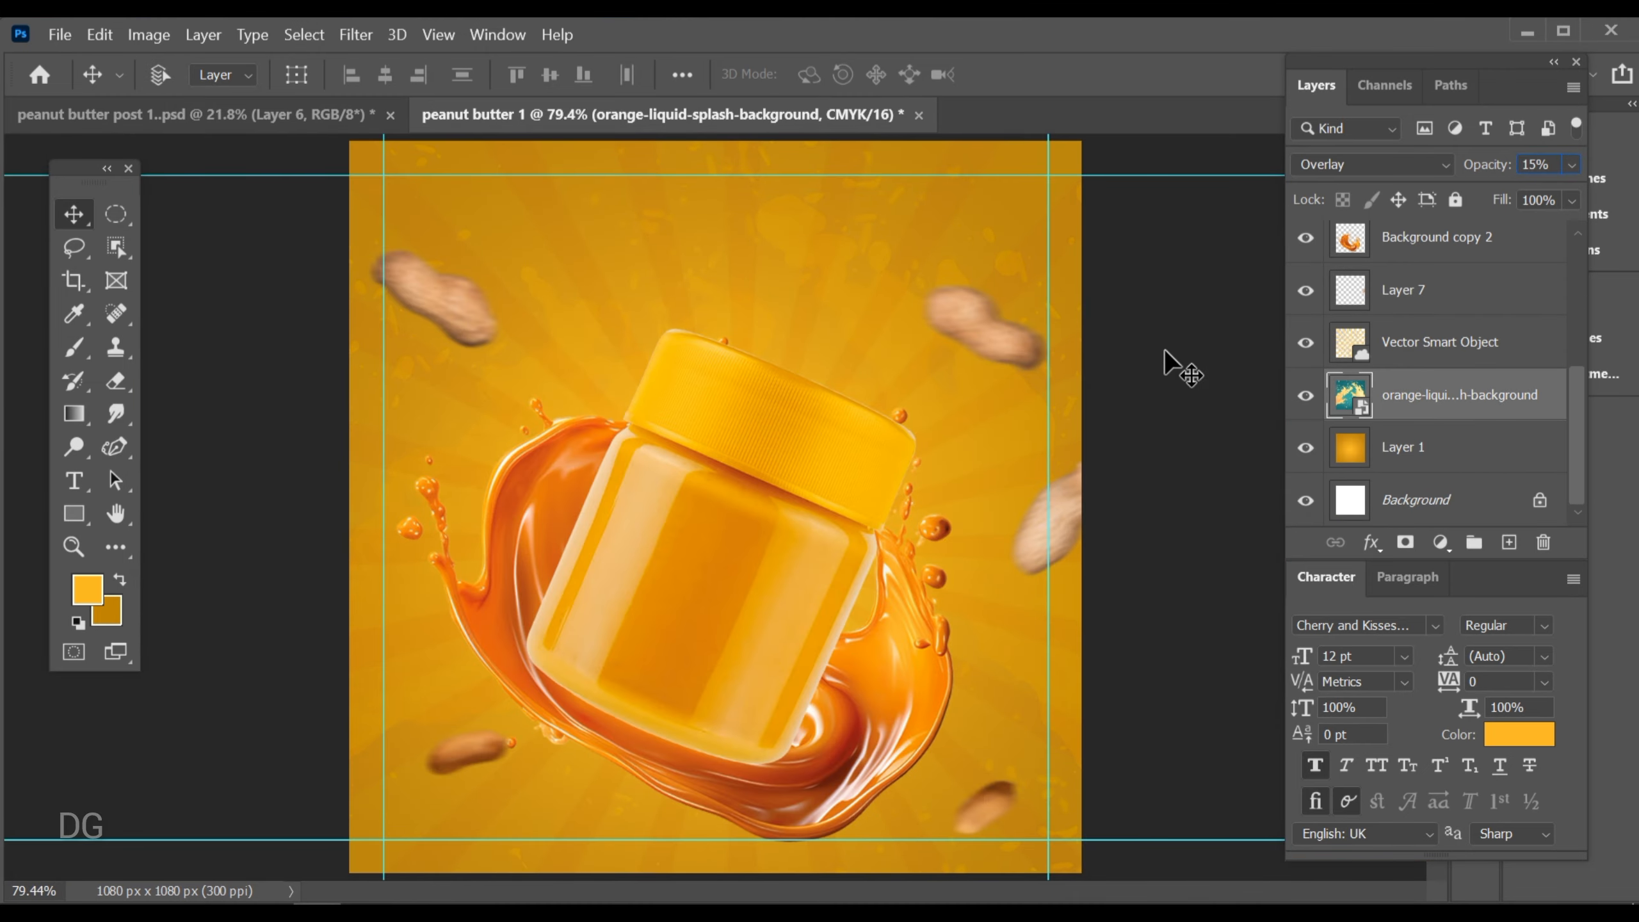
pyautogui.moveTo(700, 336)
pyautogui.mouseDown()
pyautogui.moveTo(642, 283)
pyautogui.moveTo(710, 334)
pyautogui.mouseUp()
# Adjust the caramel splash's Master Hue/Saturation, setting Hue to +6, Saturation to +18 and Lightness to +2
pyautogui.keyDown('ctrl'); pyautogui.click(556, 521); pyautogui.keyUp('ctrl')
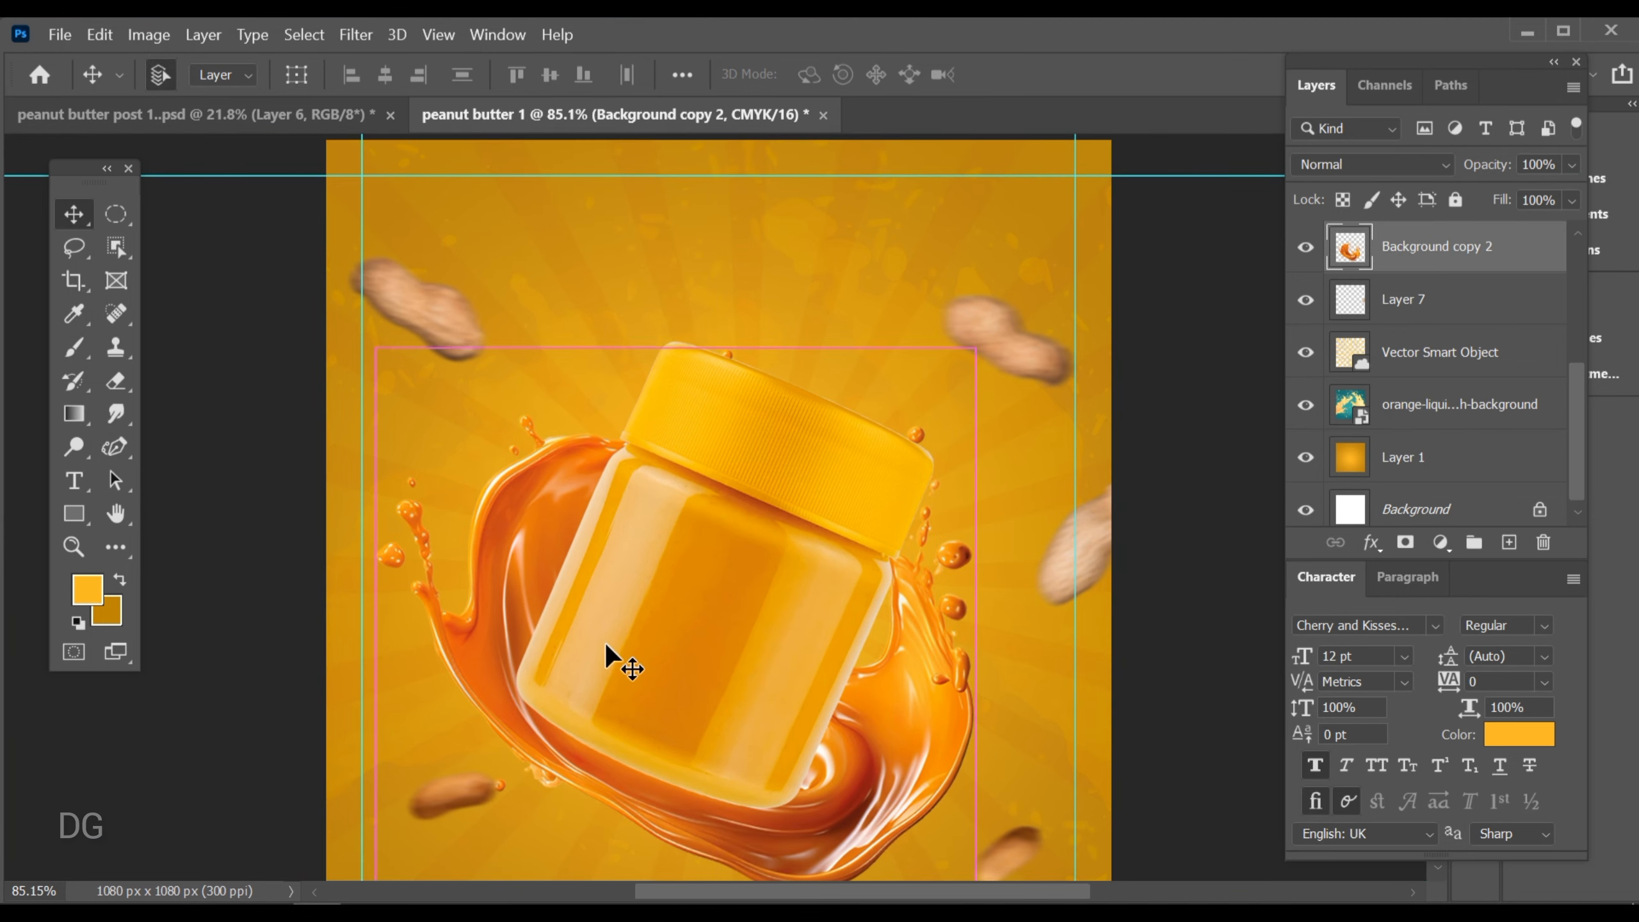
pyautogui.hotkey('ctrl', 'u')
pyautogui.click(1101, 245)
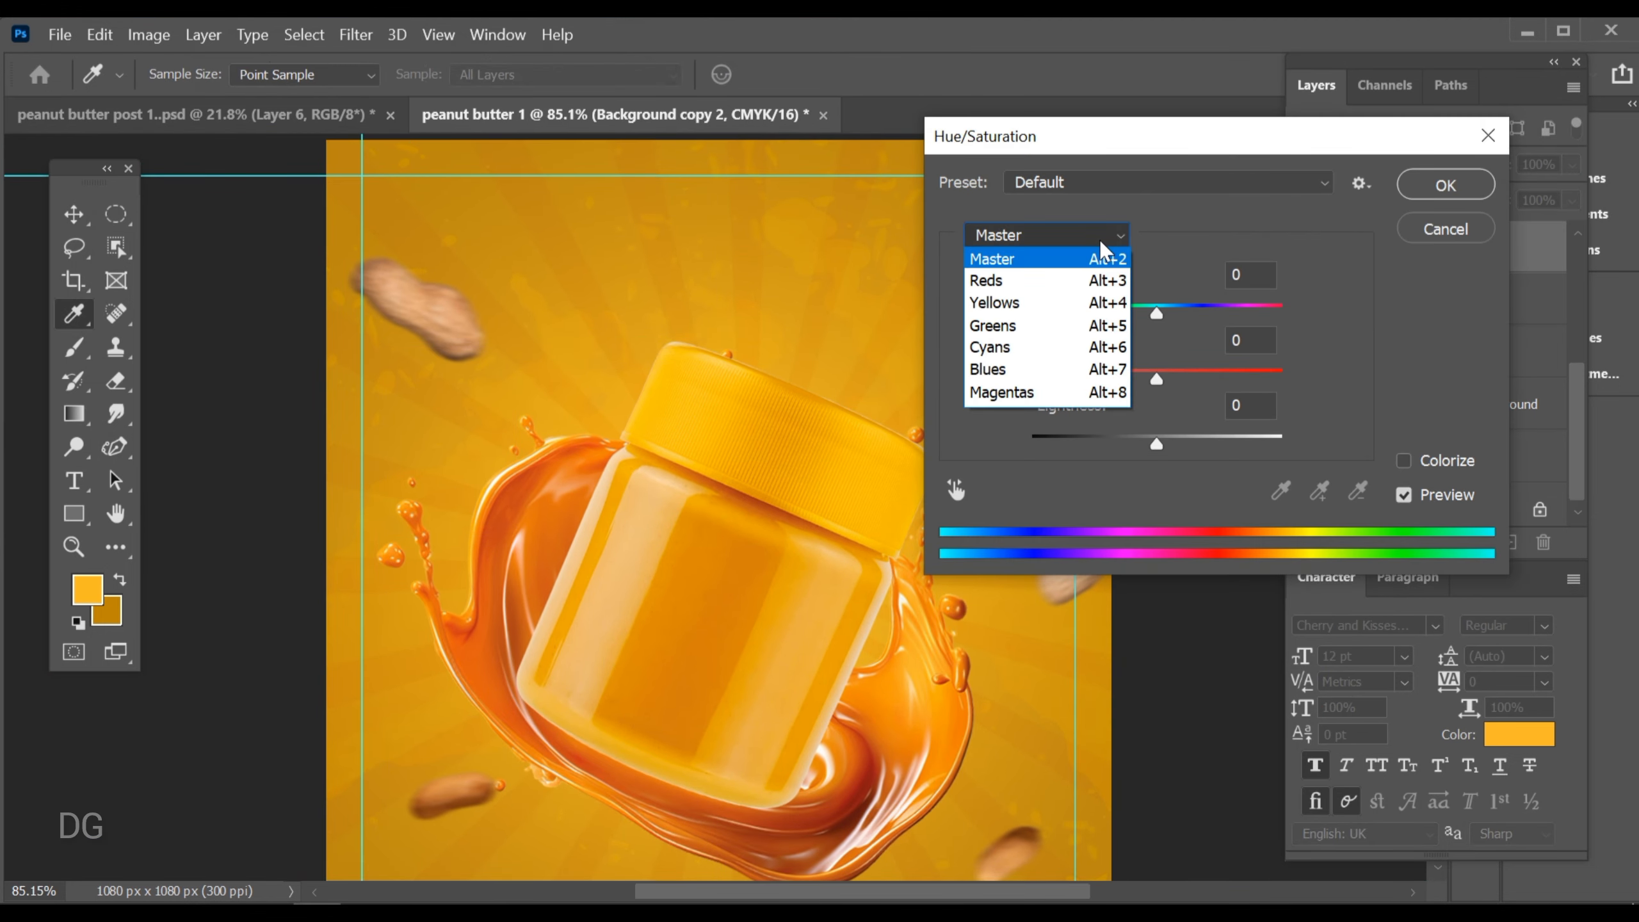
pyautogui.click(1102, 258)
pyautogui.moveTo(1157, 314); pyautogui.dragTo(1180, 380)
pyautogui.moveTo(1156, 445); pyautogui.dragTo(1159, 448)
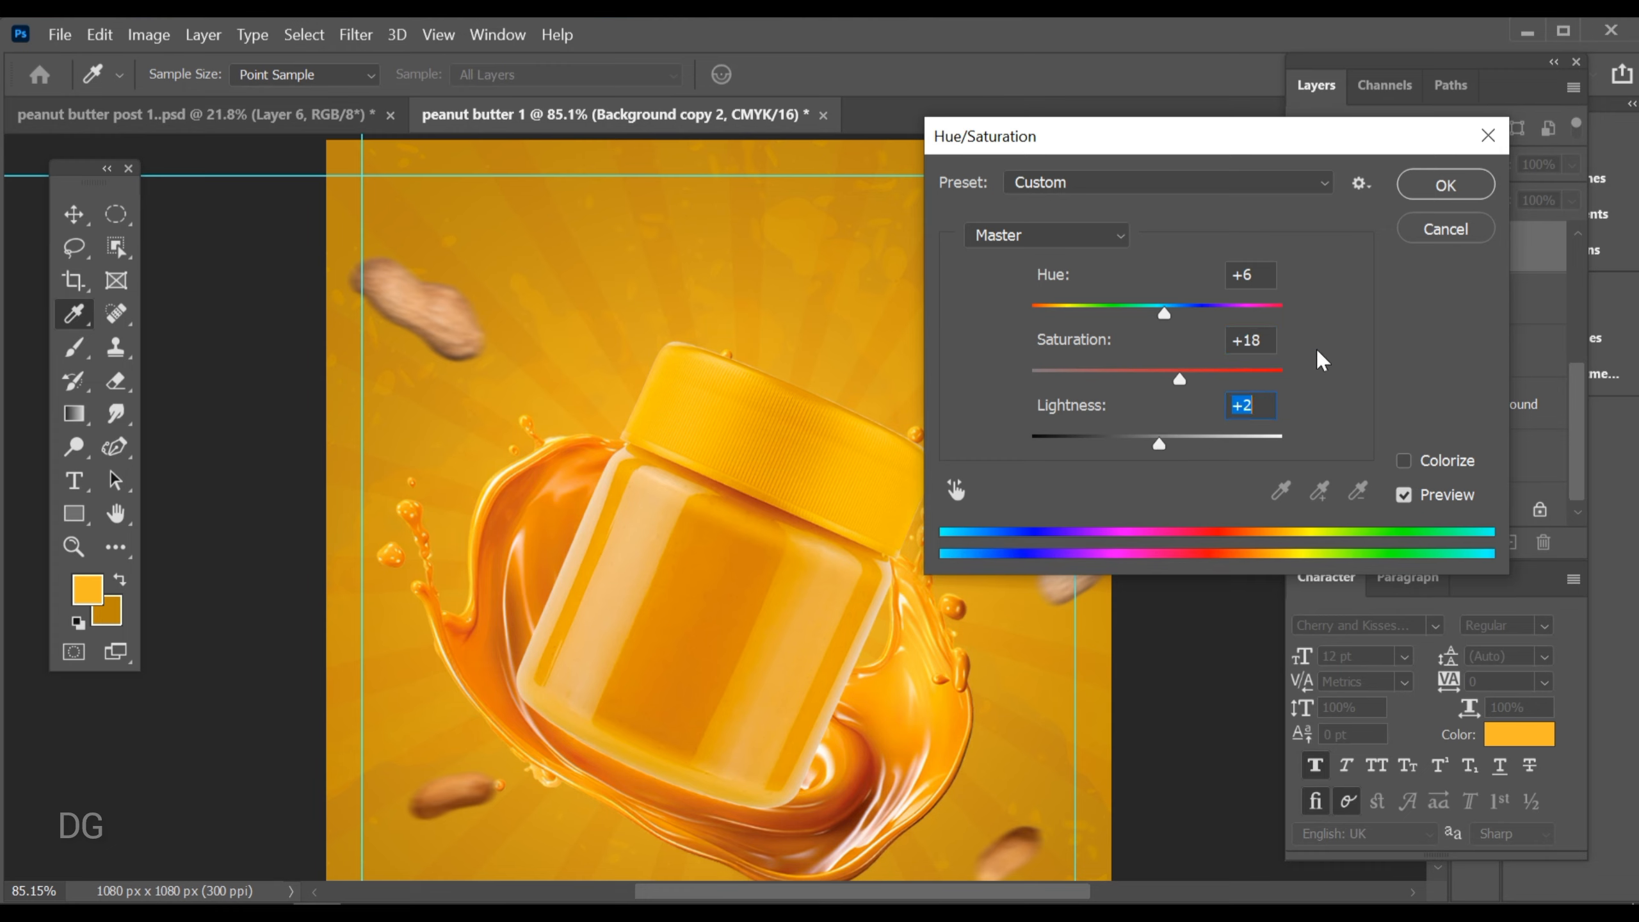
pyautogui.click(1433, 190)
pyautogui.press('v')
# Adjust the caramel splash with Brightness/Contrast, setting Brightness to 6 and Contrast to 23
pyautogui.click(149, 34)
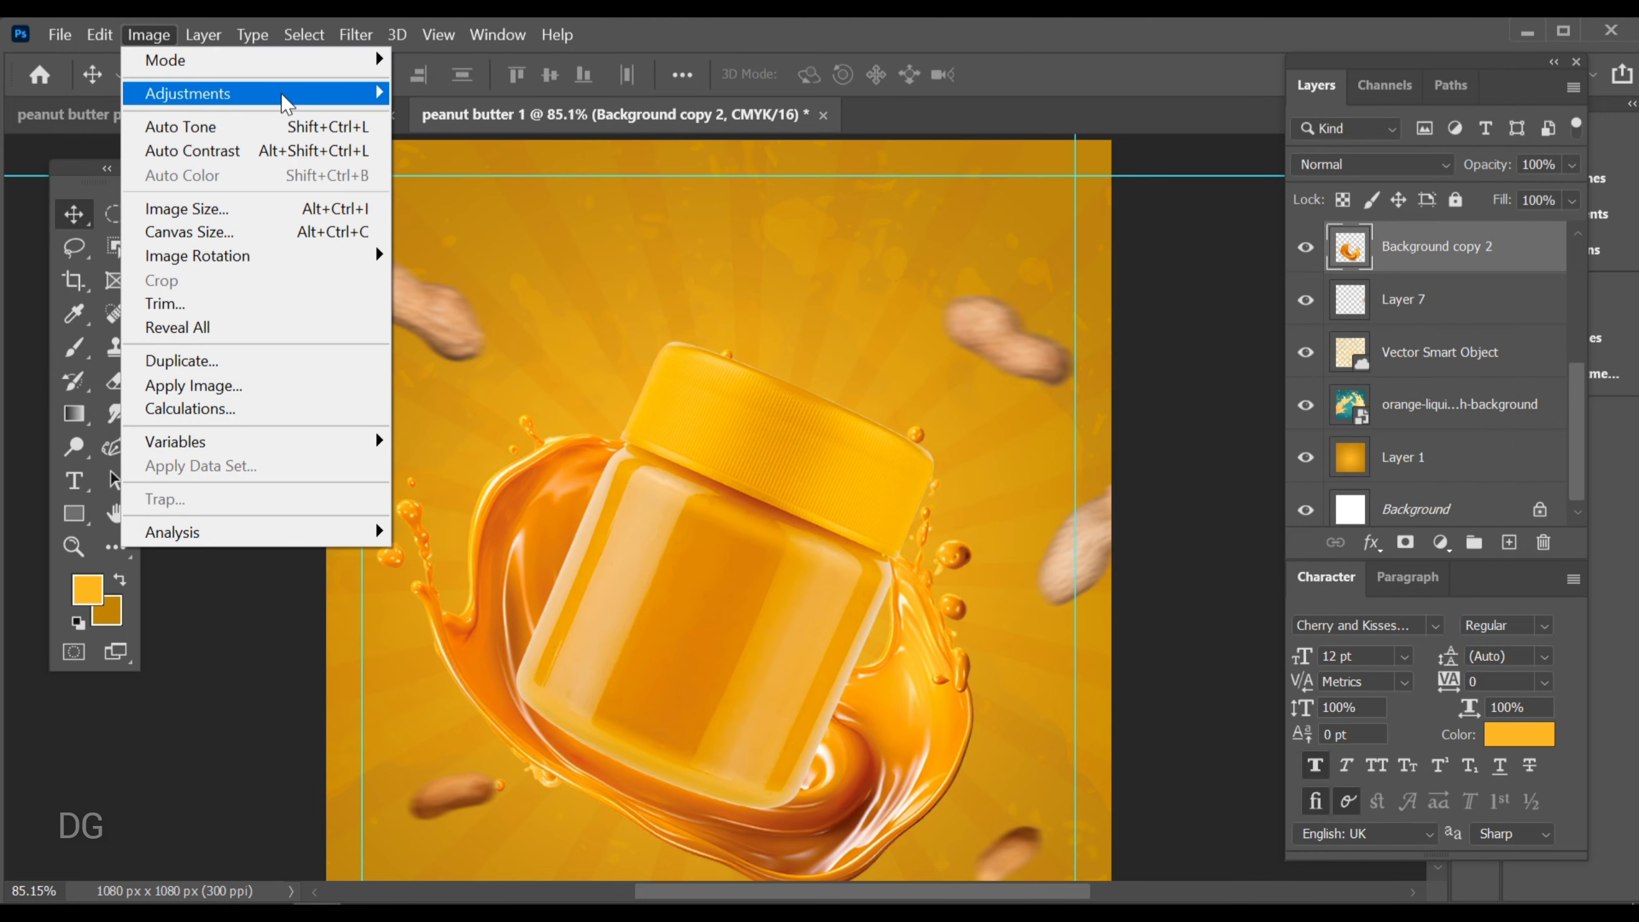
pyautogui.moveTo(282, 93)
pyautogui.click(510, 93)
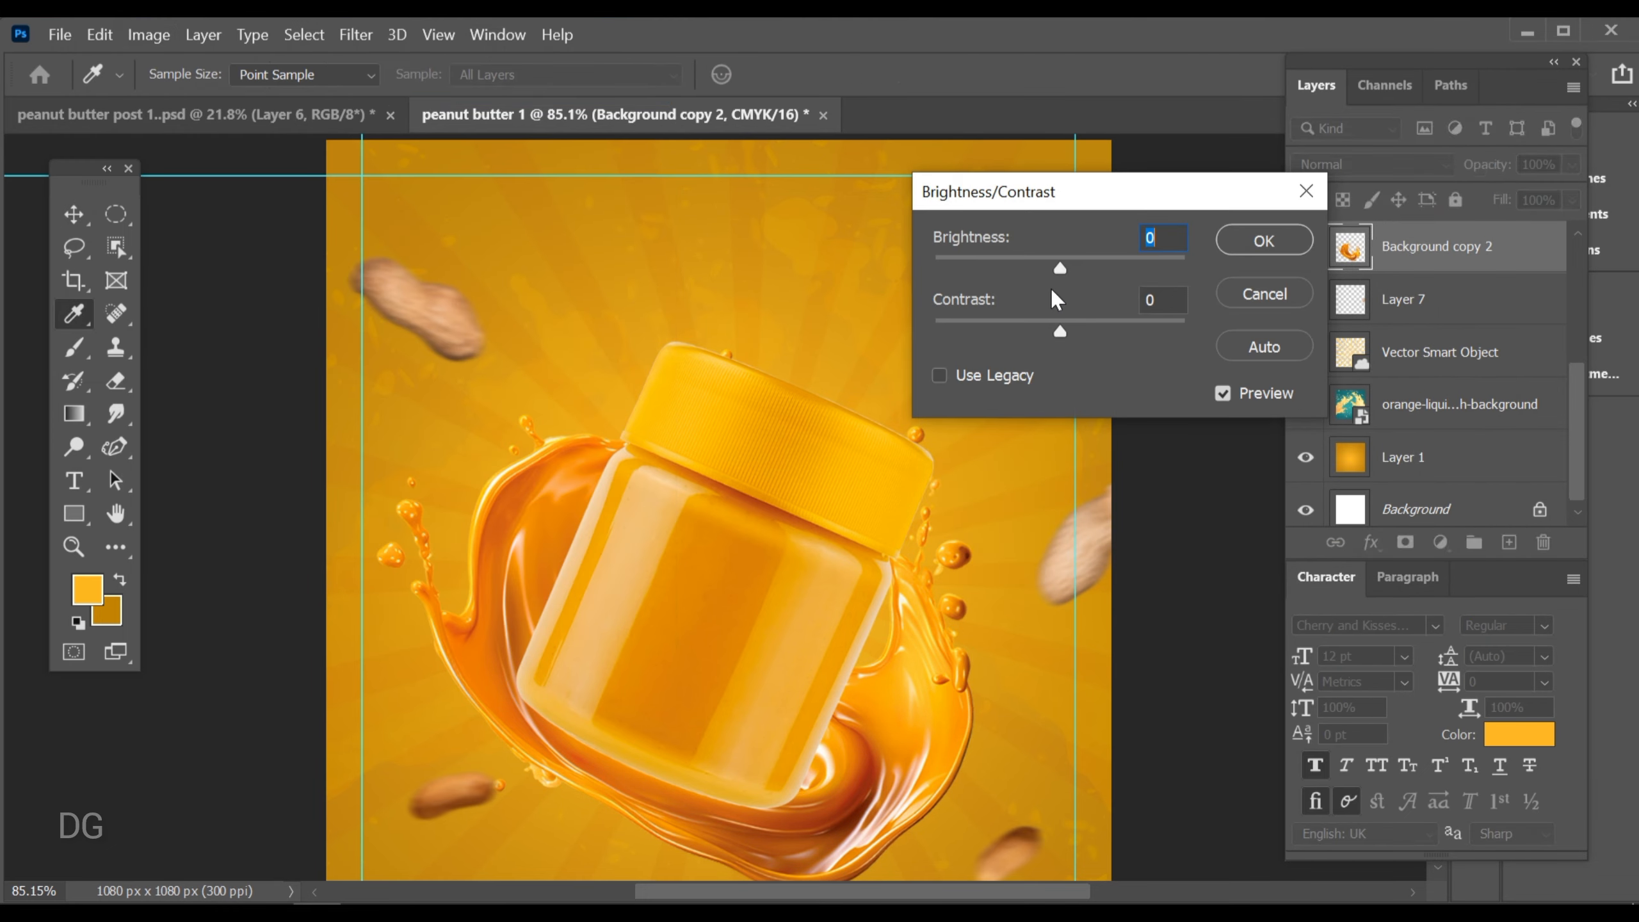
pyautogui.moveTo(1064, 332); pyautogui.dragTo(1091, 333)
pyautogui.moveTo(1060, 266); pyautogui.dragTo(1065, 261)
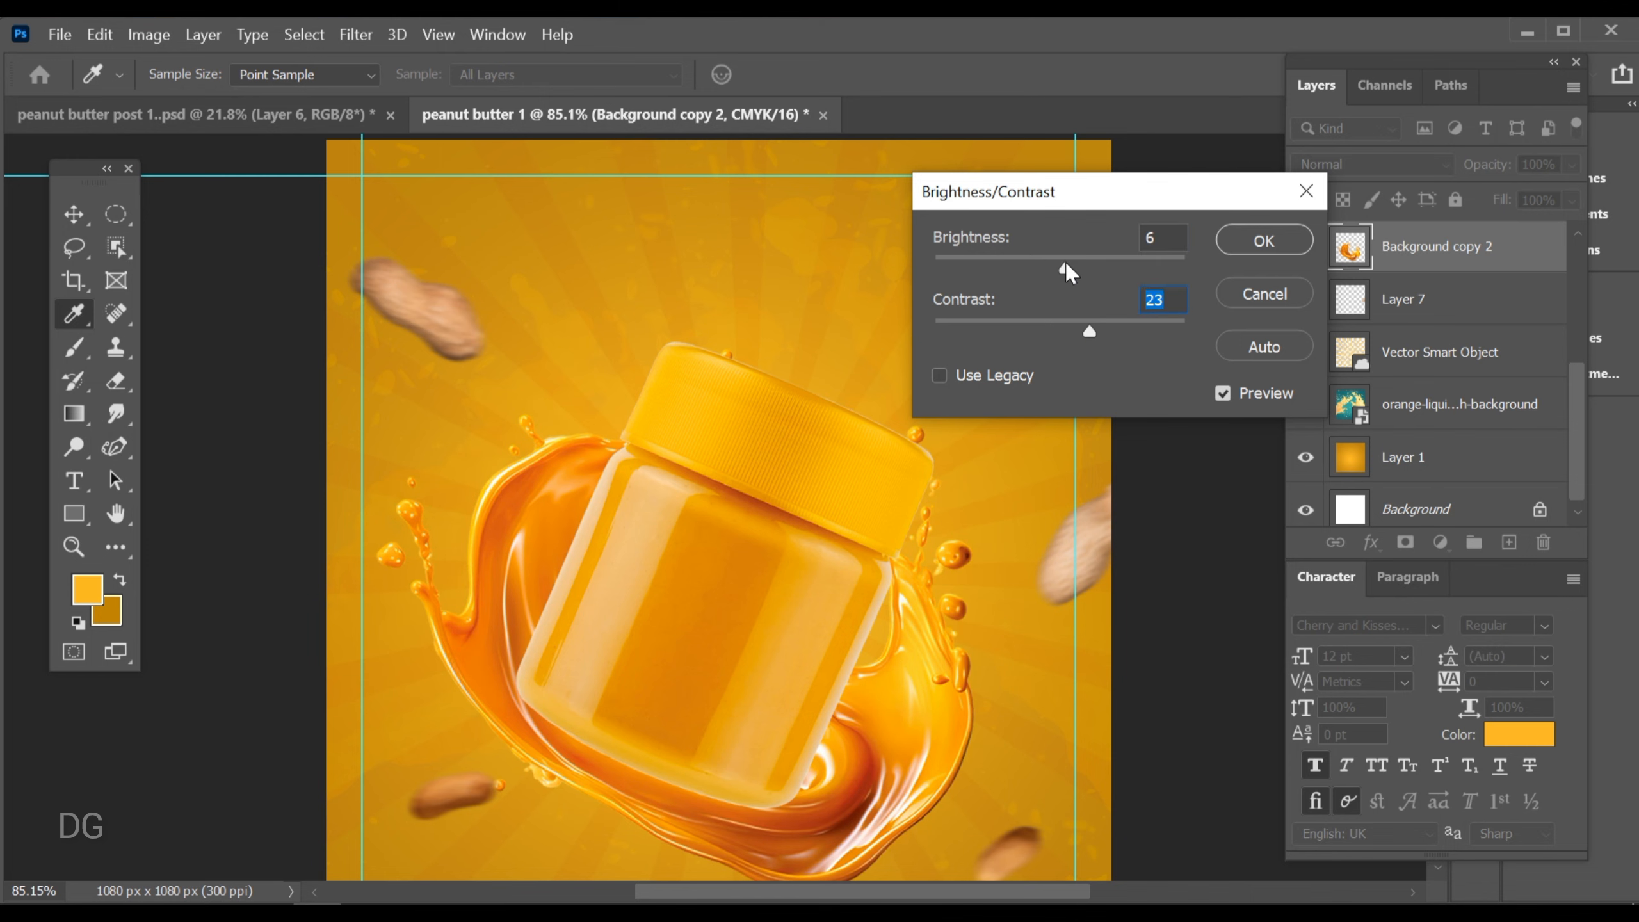
pyautogui.click(1229, 233)
pyautogui.hotkey('ctrl', '0')
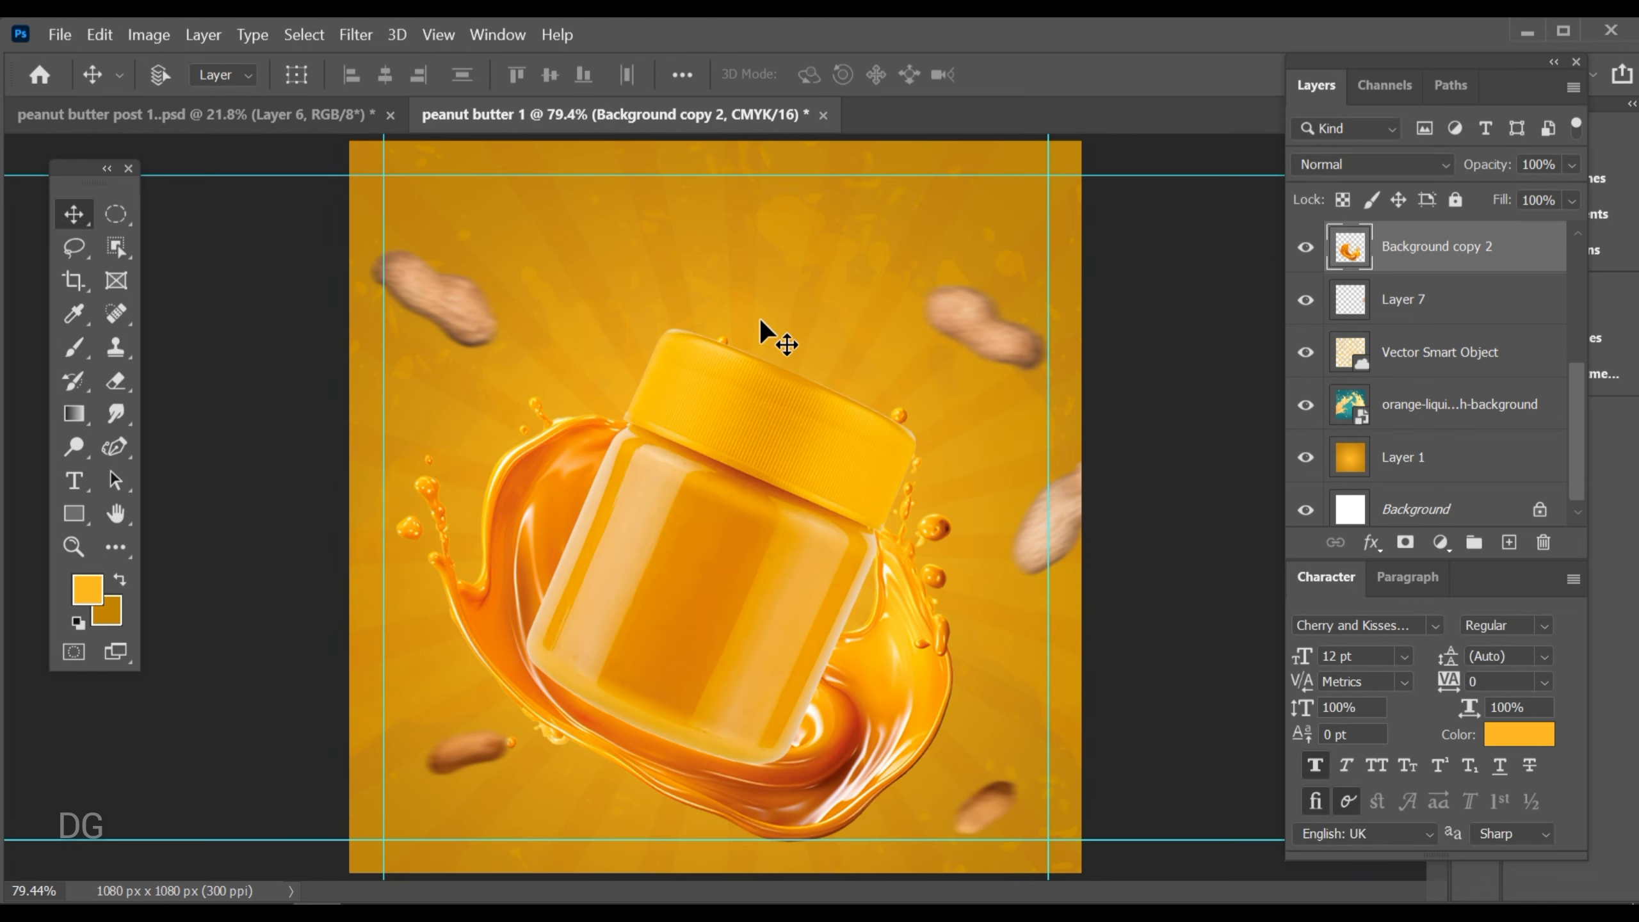
pyautogui.press('space')
pyautogui.moveTo(669, 295); pyautogui.dragTo(752, 387)
pyautogui.moveTo(548, 318); pyautogui.dragTo(651, 469)
pyautogui.moveTo(384, 325); pyautogui.dragTo(453, 398)
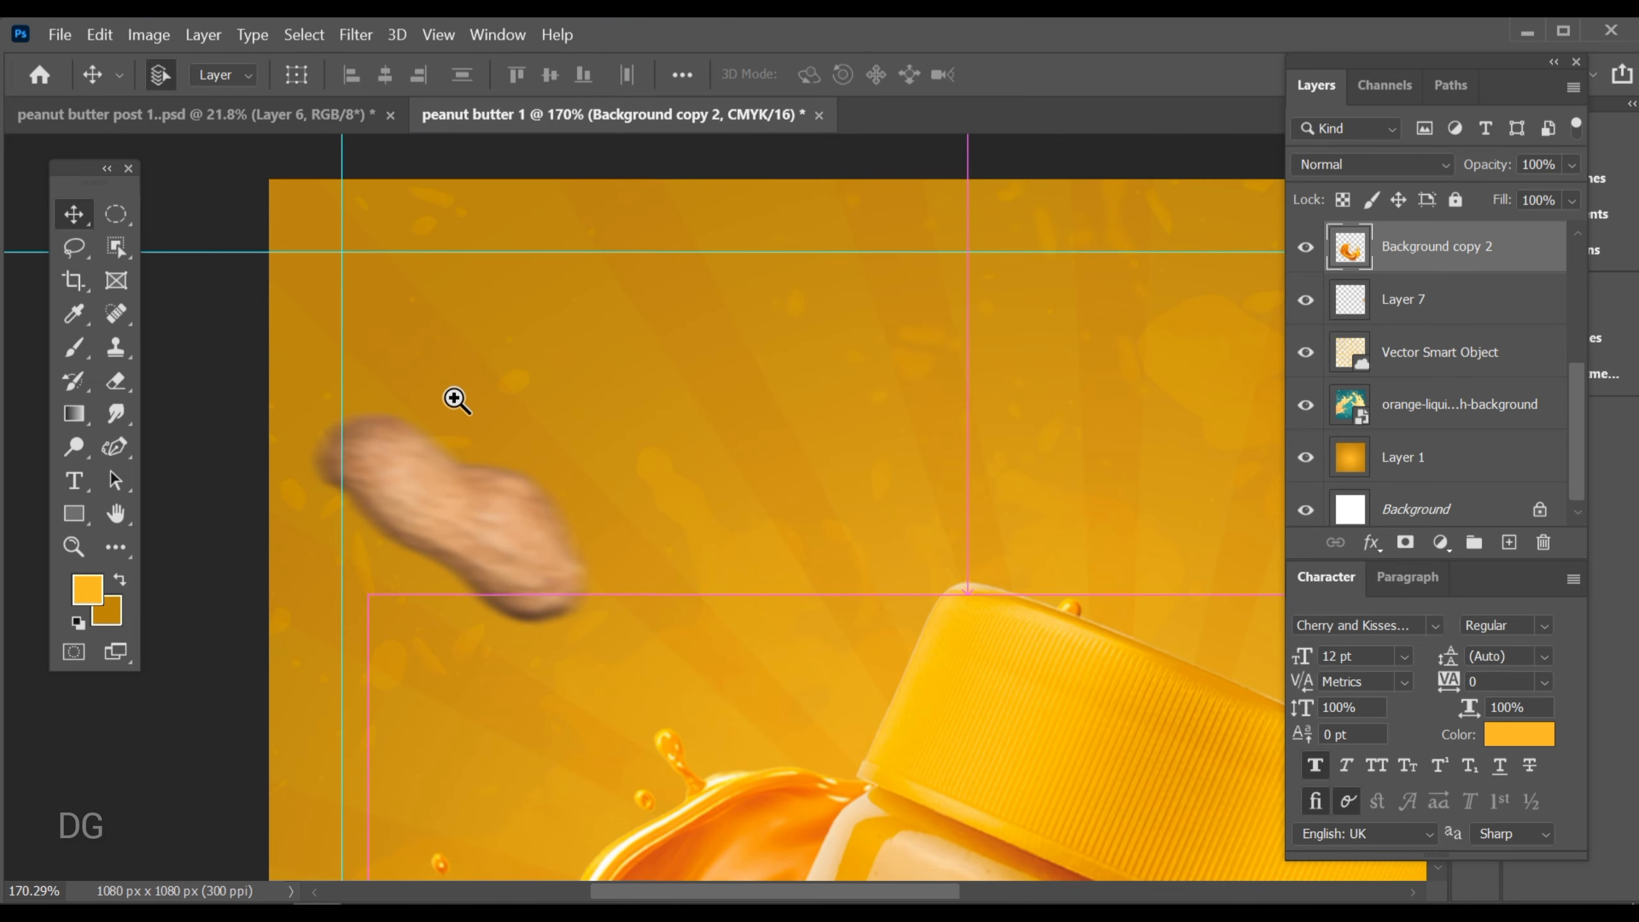
pyautogui.moveTo(379, 283); pyautogui.dragTo(423, 342)
pyautogui.scroll(6, 424, 341)
pyautogui.scroll(-14, 614, 432)
pyautogui.scroll(1, 646, 436)
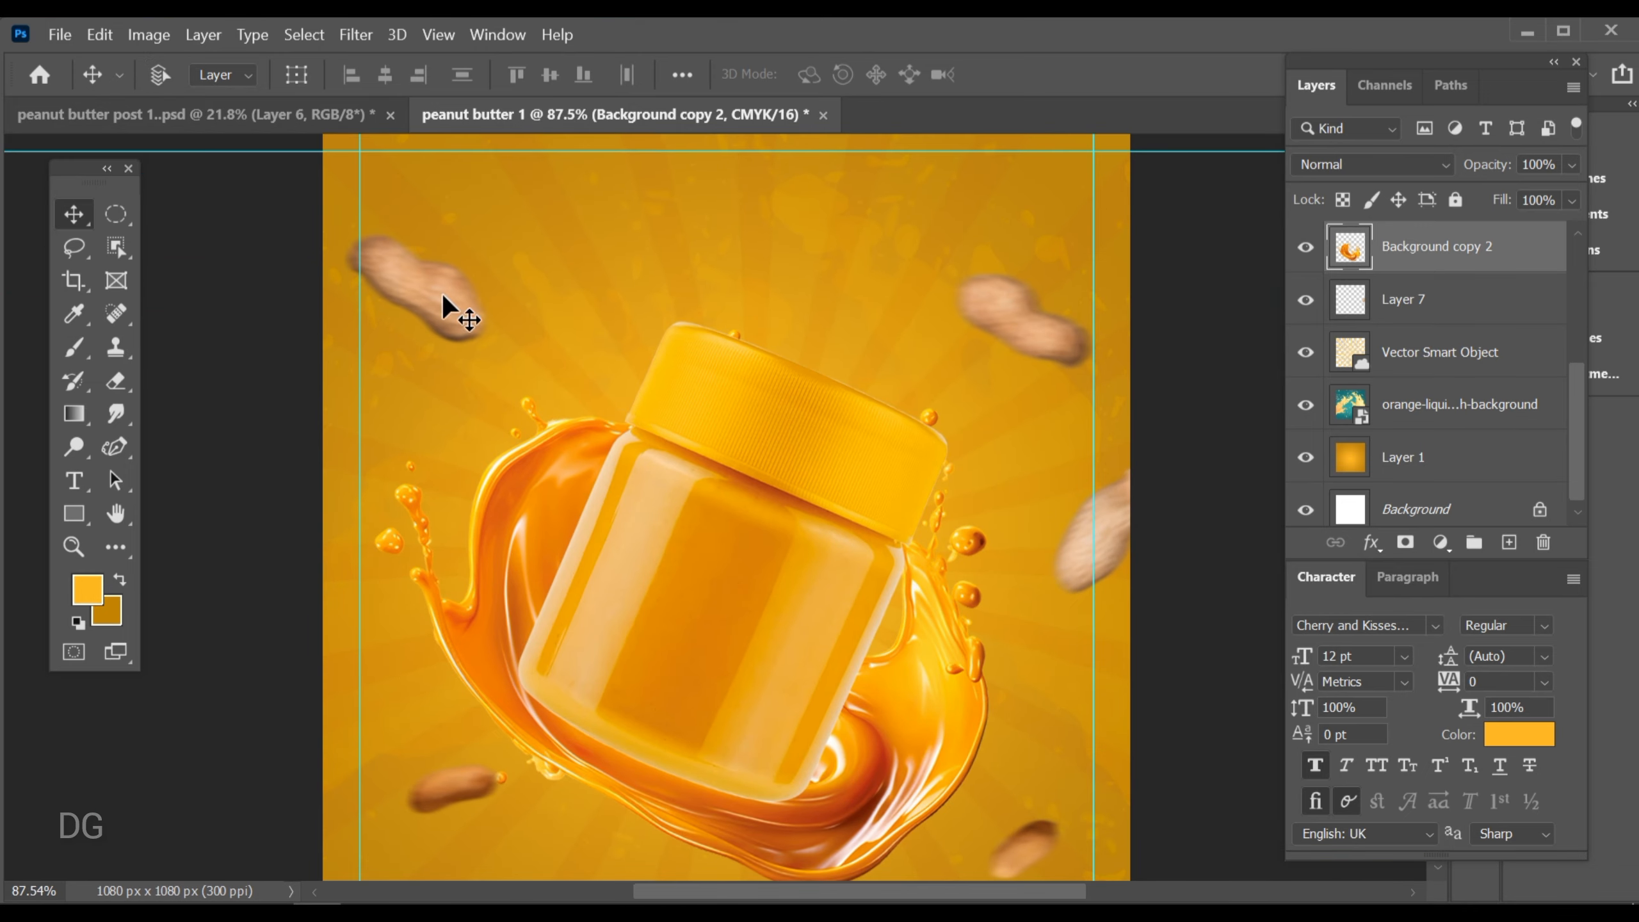
# Copy the round red NATURAL stamp from the peanut butter post 1 document into the peanut butter 1 document
pyautogui.click(304, 129)
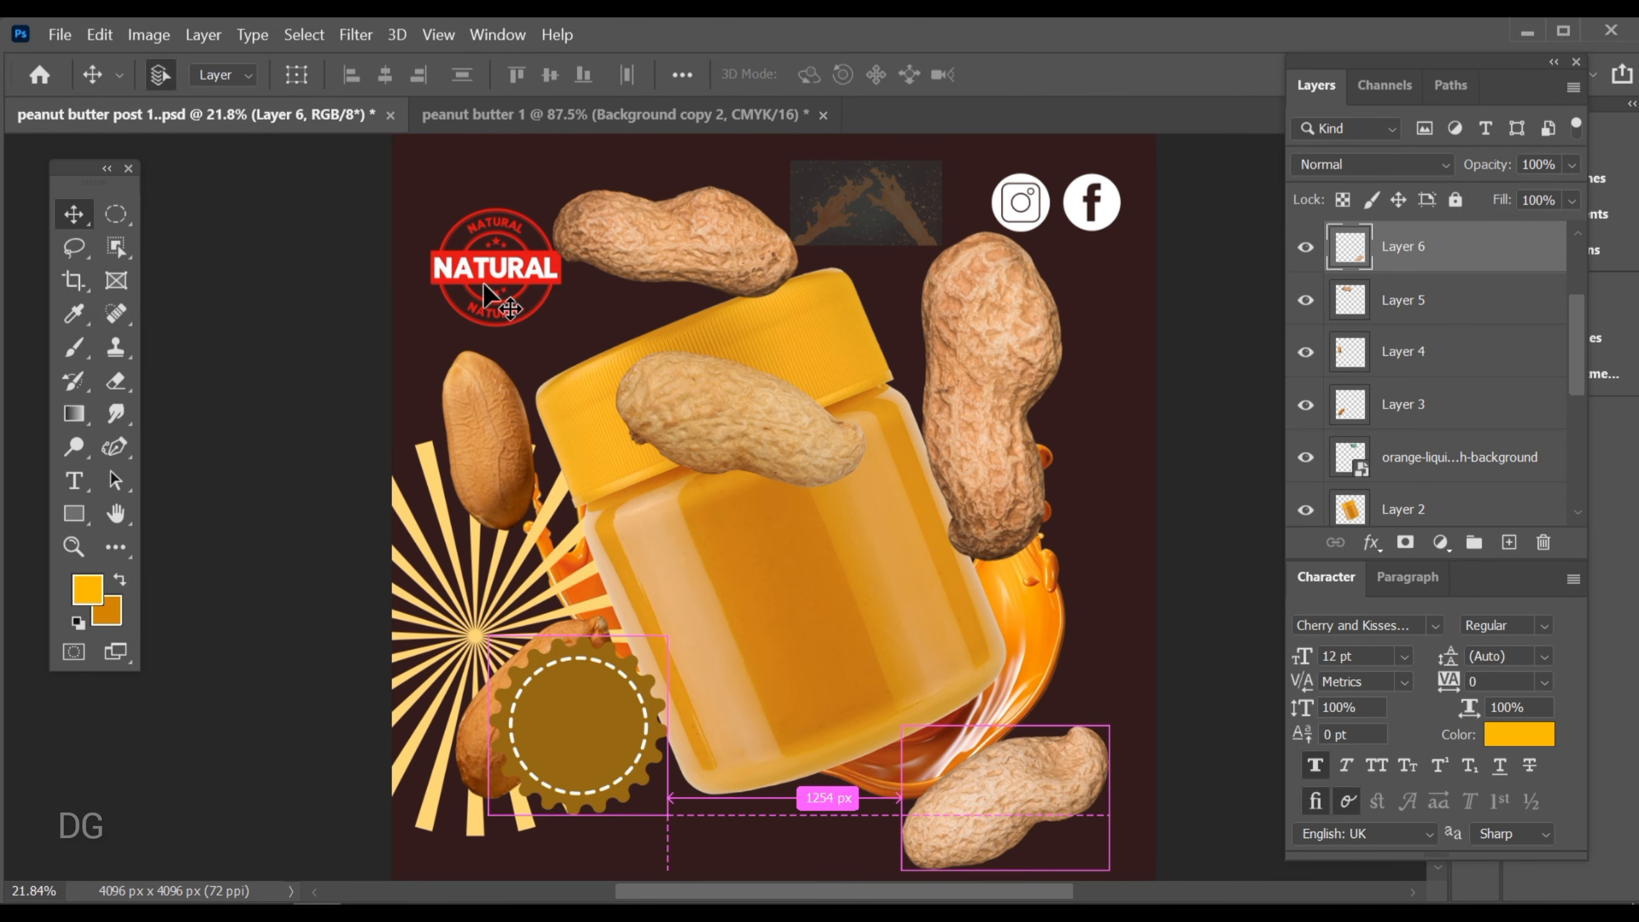
pyautogui.moveTo(491, 266); pyautogui.dragTo(847, 477)
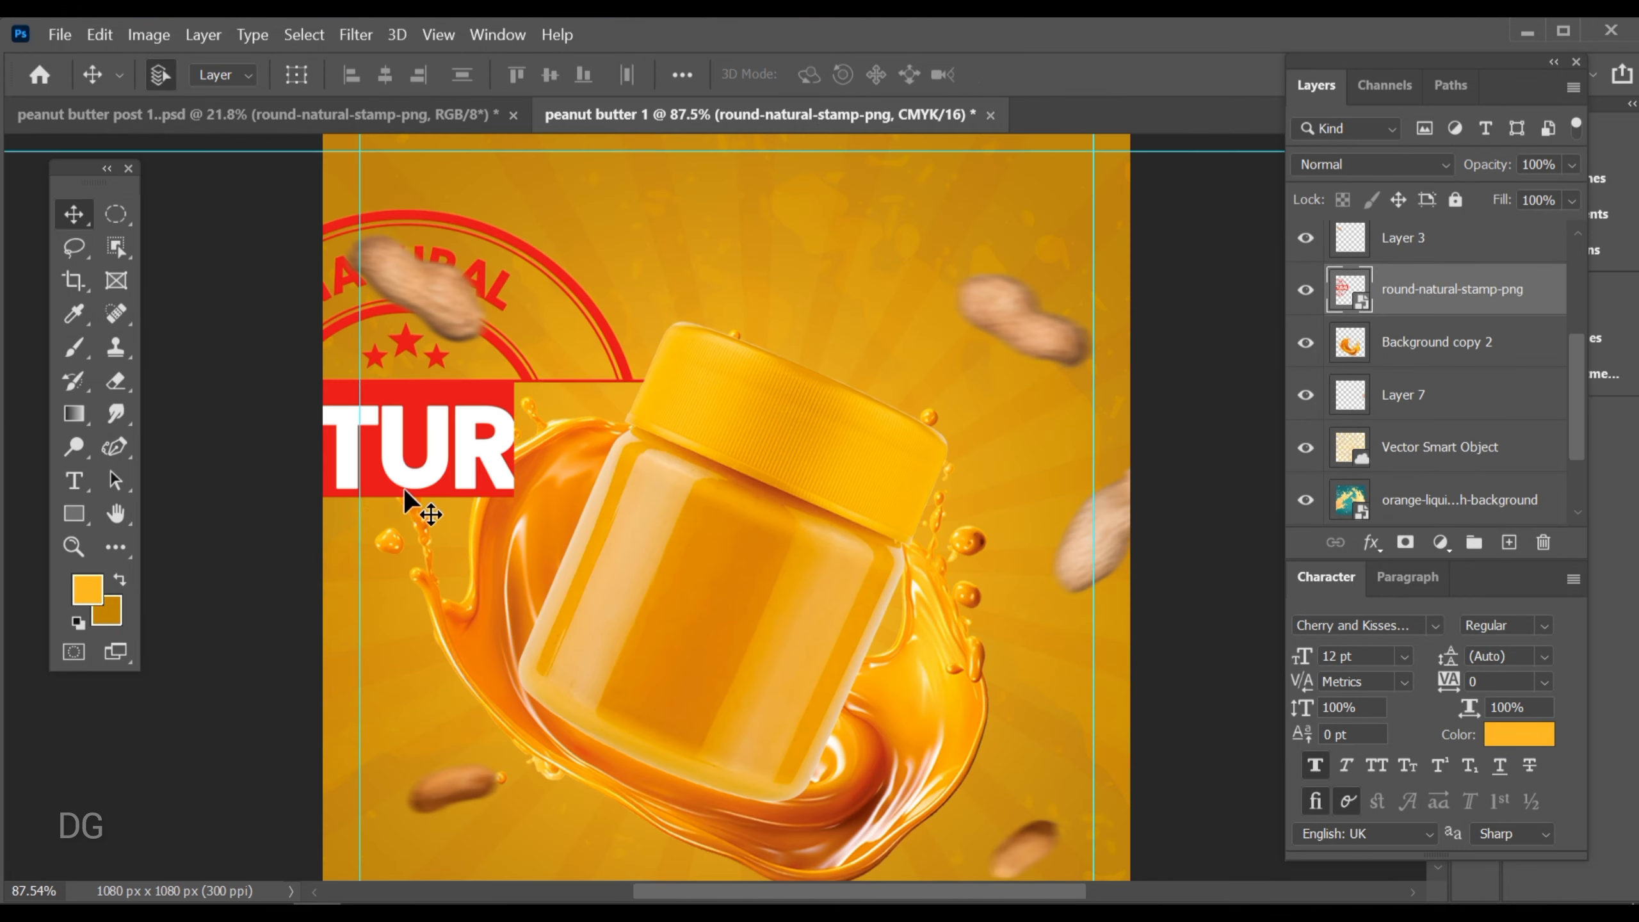
pyautogui.scroll(1, 400, 434)
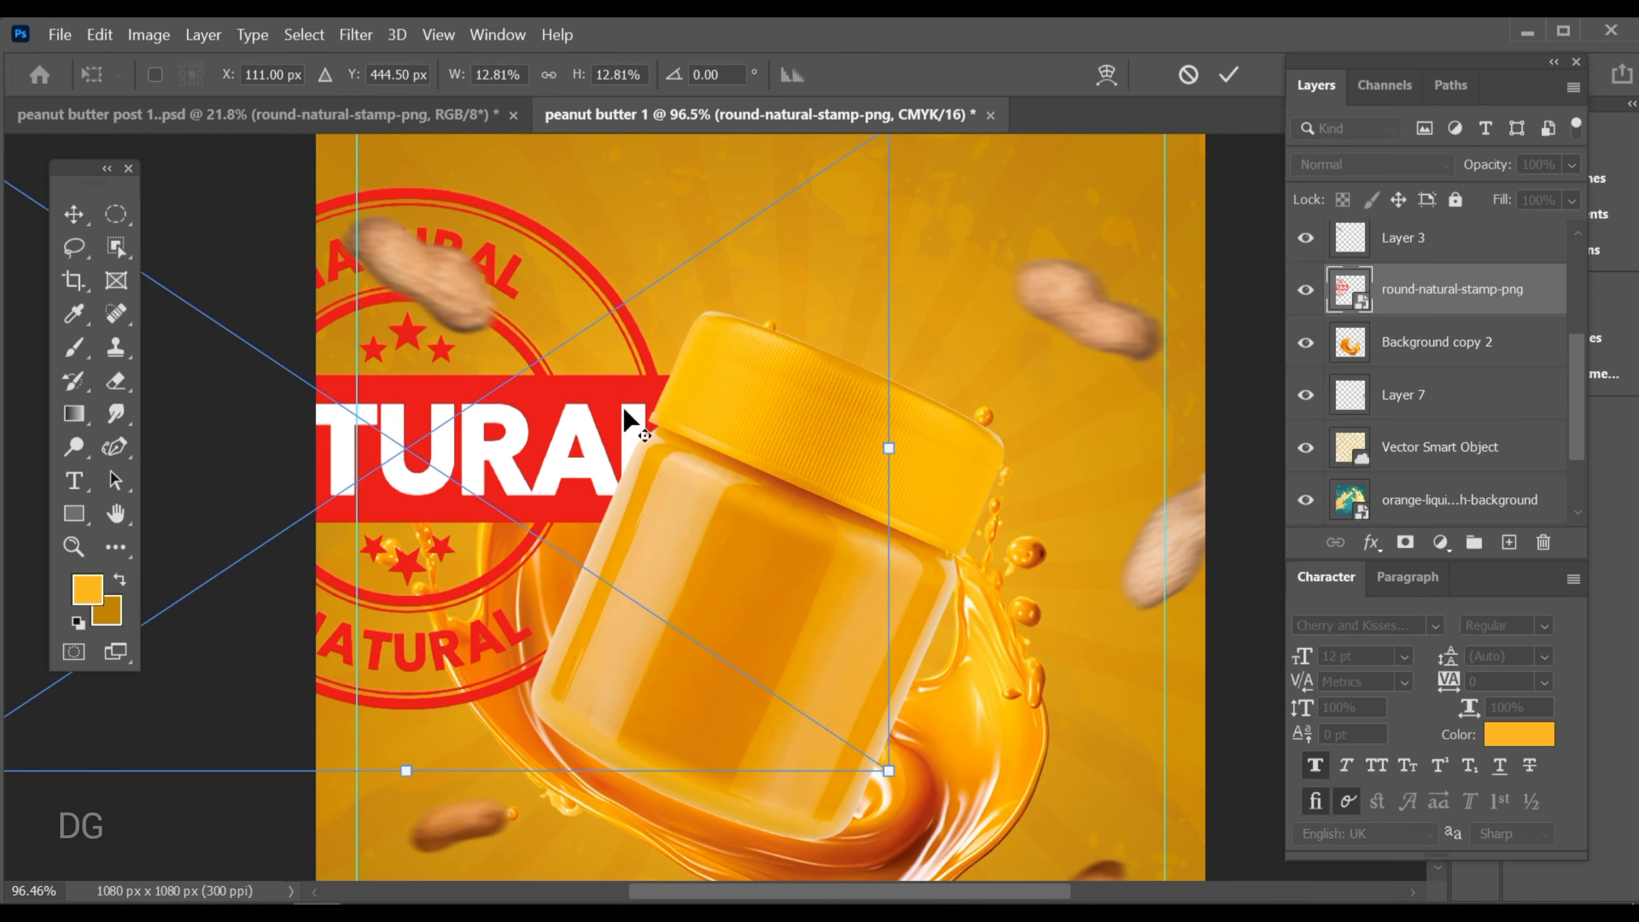
# Scale the NATURAL stamp to 4.75%, rotate it to -13.66° and place it against the left margin guide beside the jar
pyautogui.moveTo(886, 446); pyautogui.dragTo(450, 449)
pyautogui.moveTo(619, 546); pyautogui.dragTo(646, 508)
pyautogui.moveTo(557, 304); pyautogui.dragTo(593, 292)
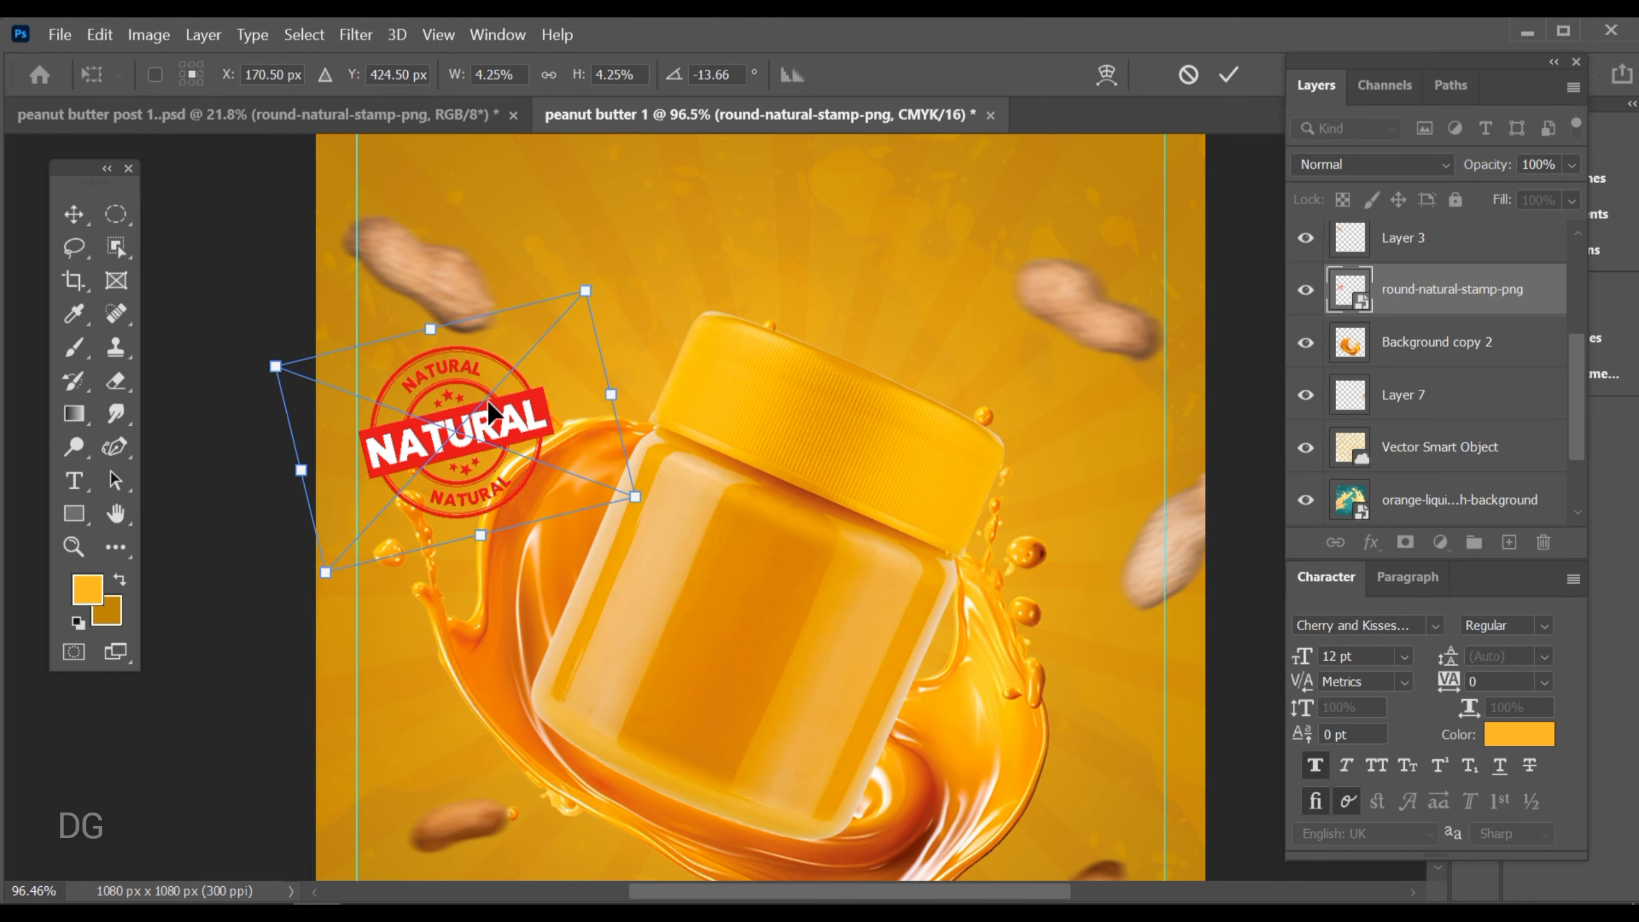
pyautogui.moveTo(494, 415); pyautogui.dragTo(503, 416)
pyautogui.moveTo(409, 384); pyautogui.dragTo(481, 427)
pyautogui.moveTo(514, 192); pyautogui.dragTo(511, 146)
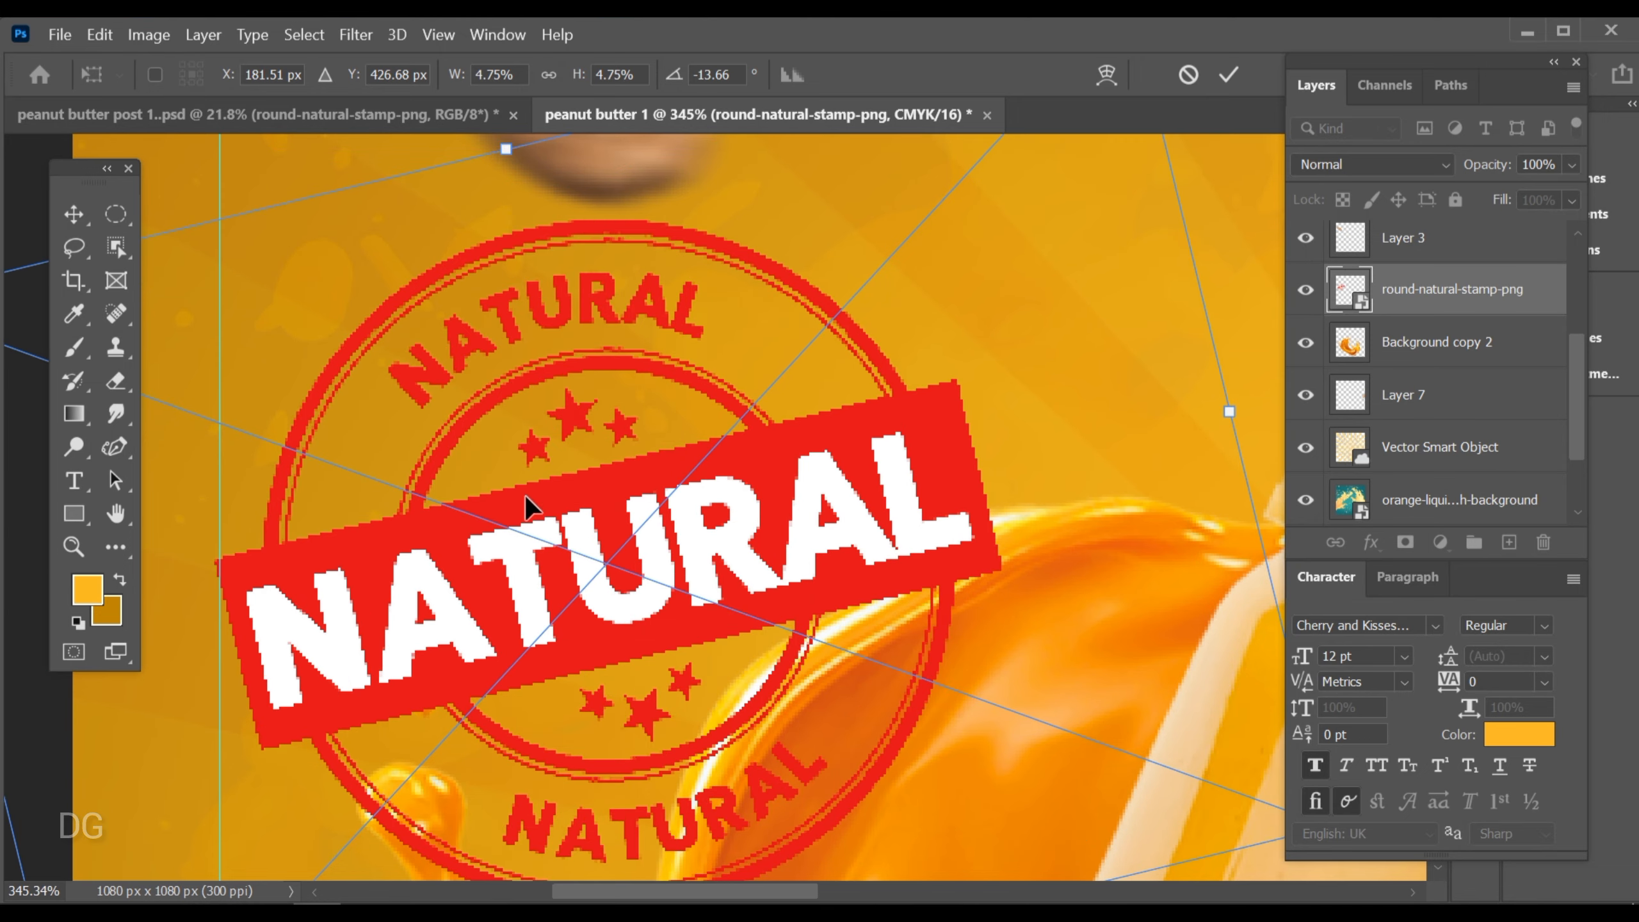
pyautogui.moveTo(523, 505)
pyautogui.mouseDown()
pyautogui.moveTo(549, 531)
pyautogui.moveTo(534, 512)
pyautogui.mouseUp()
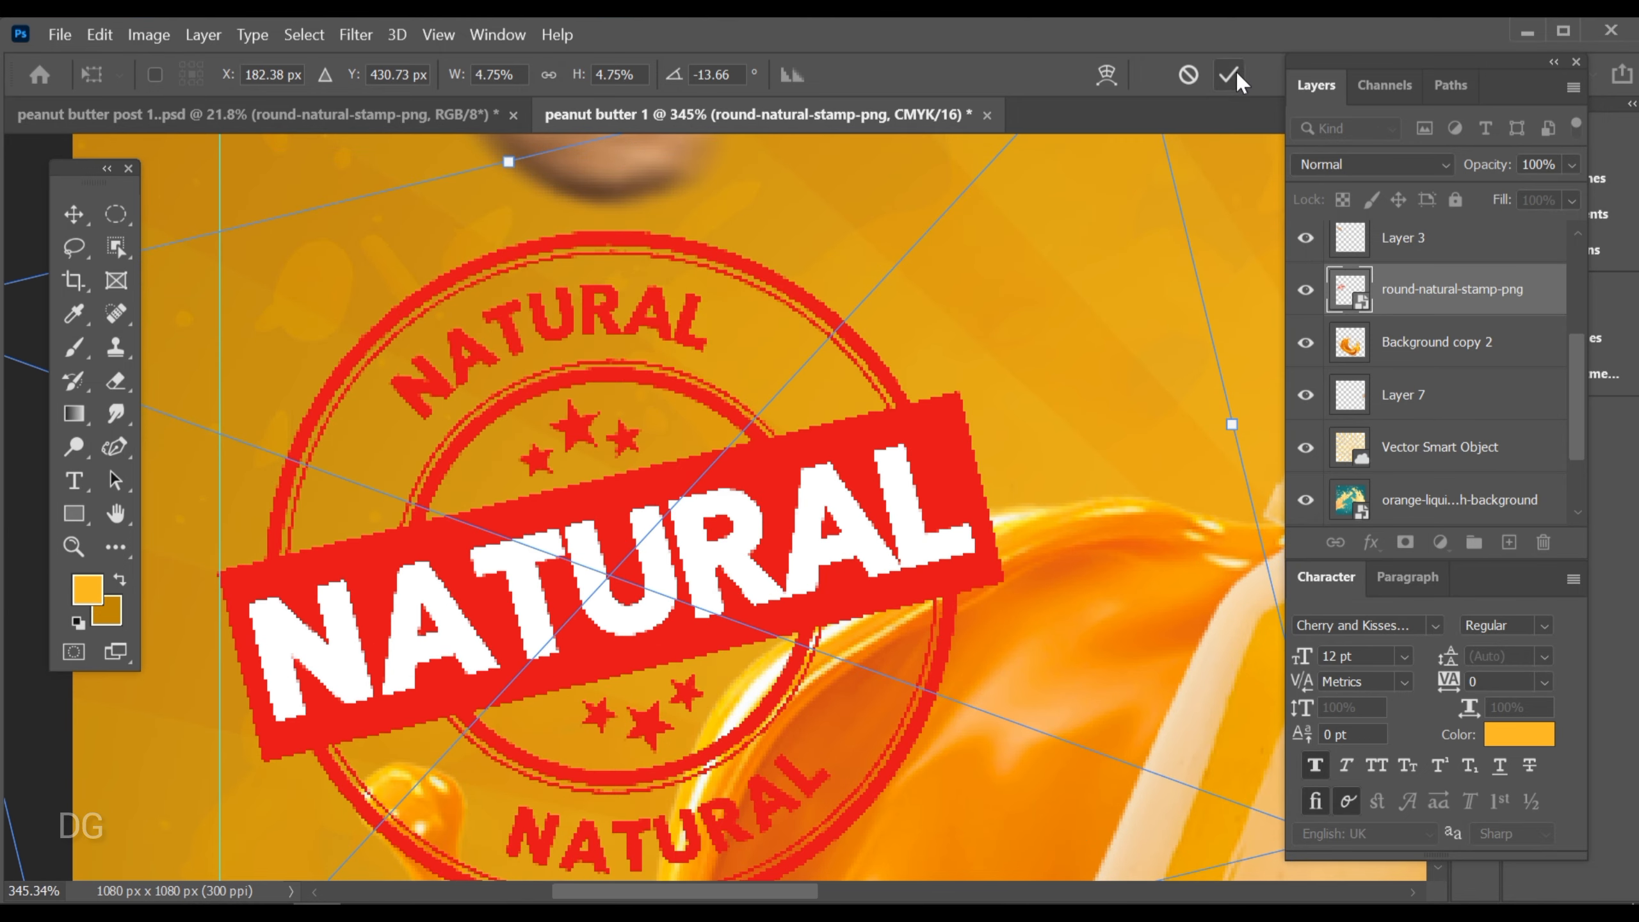
pyautogui.click(1231, 72)
# Rotate the NATURAL stamp further to -17.32°, keeping it against the left margin guide
pyautogui.moveTo(421, 651); pyautogui.dragTo(667, 525)
pyautogui.moveTo(459, 476); pyautogui.dragTo(609, 525)
pyautogui.moveTo(585, 404); pyautogui.dragTo(576, 515)
pyautogui.hotkey('ctrl', '0')
pyautogui.moveTo(527, 369); pyautogui.dragTo(548, 381)
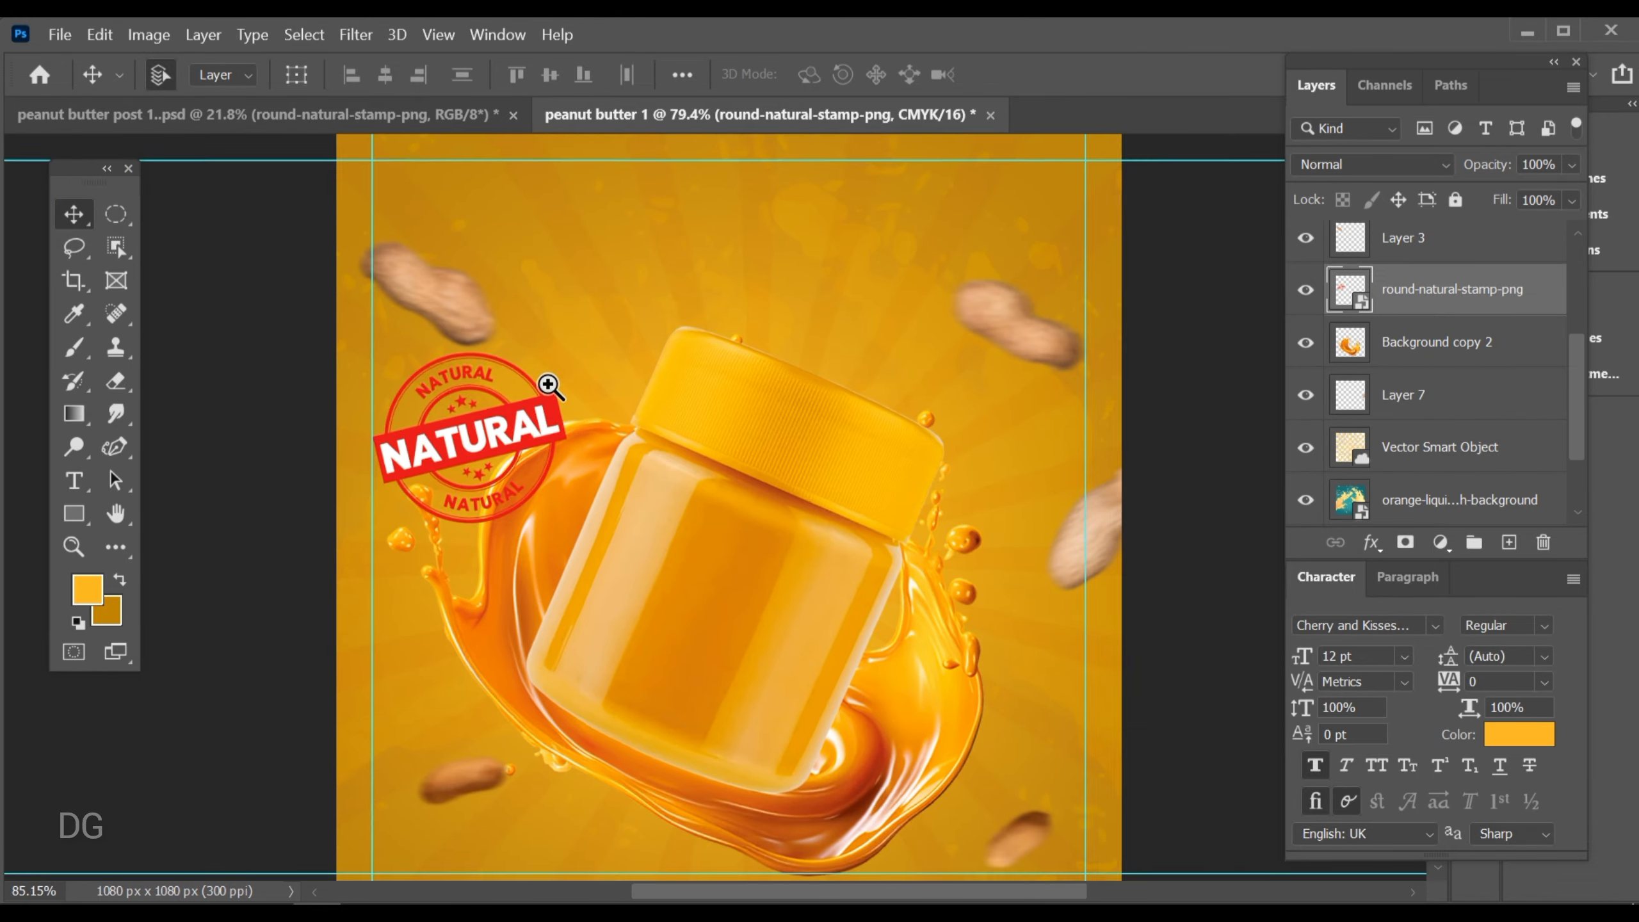
pyautogui.moveTo(391, 419); pyautogui.dragTo(294, 401)
pyautogui.hotkey('ctrl', 't')
pyautogui.moveTo(208, 313); pyautogui.dragTo(198, 348)
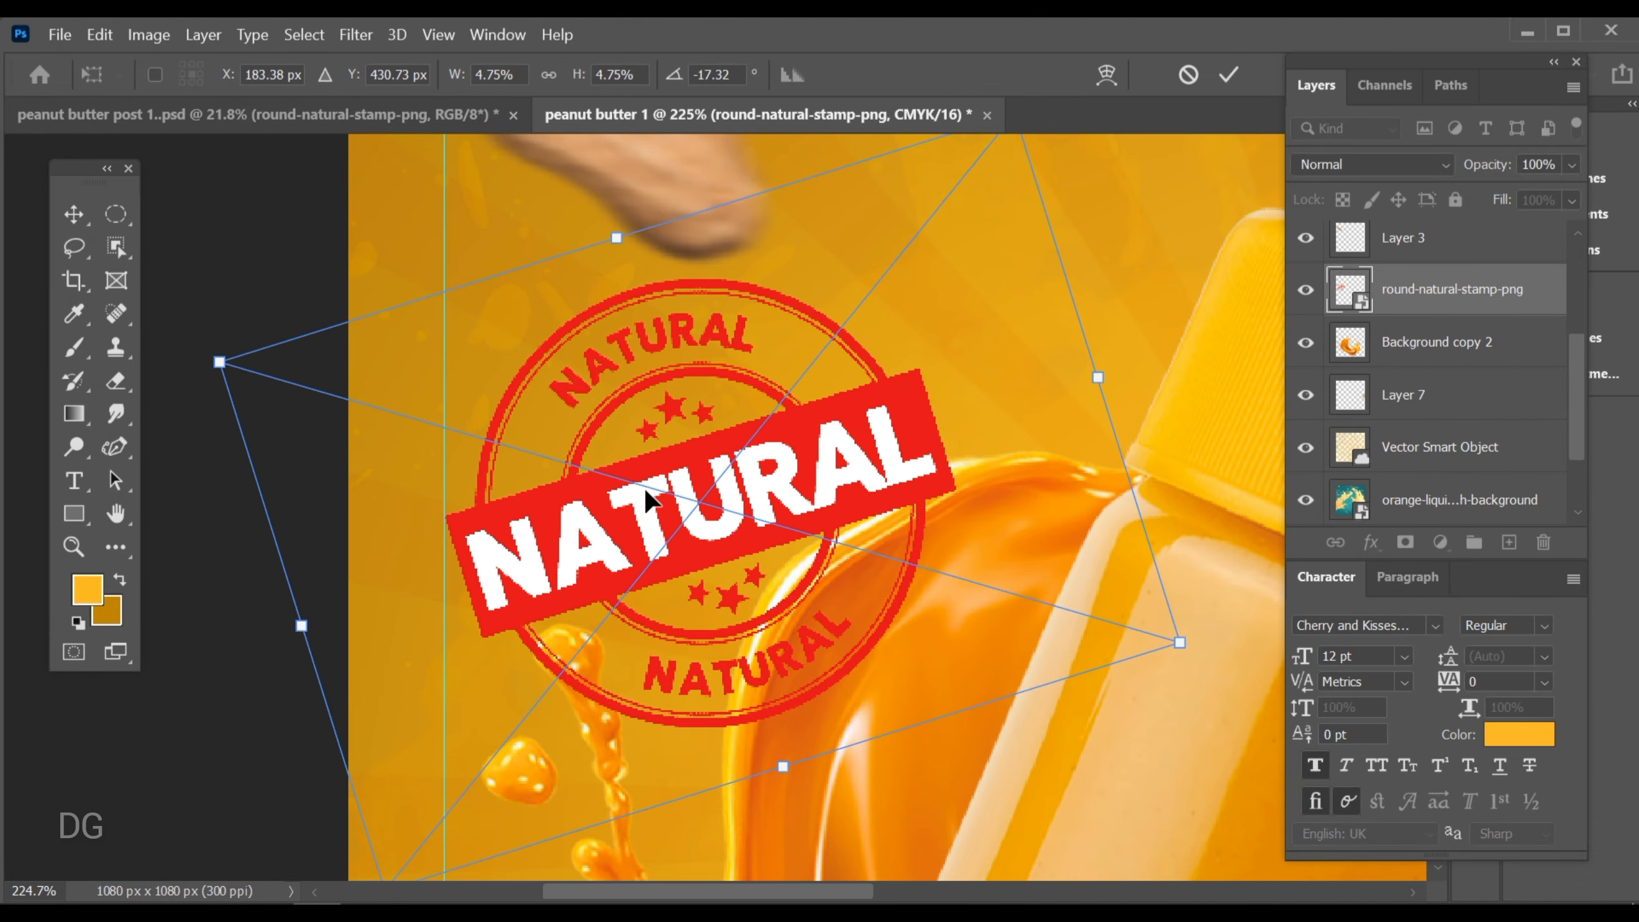
pyautogui.click(1224, 82)
# Move the NATURAL stamp straight down by about 20 px along the left margin guide
pyautogui.scroll(2, 667, 568)
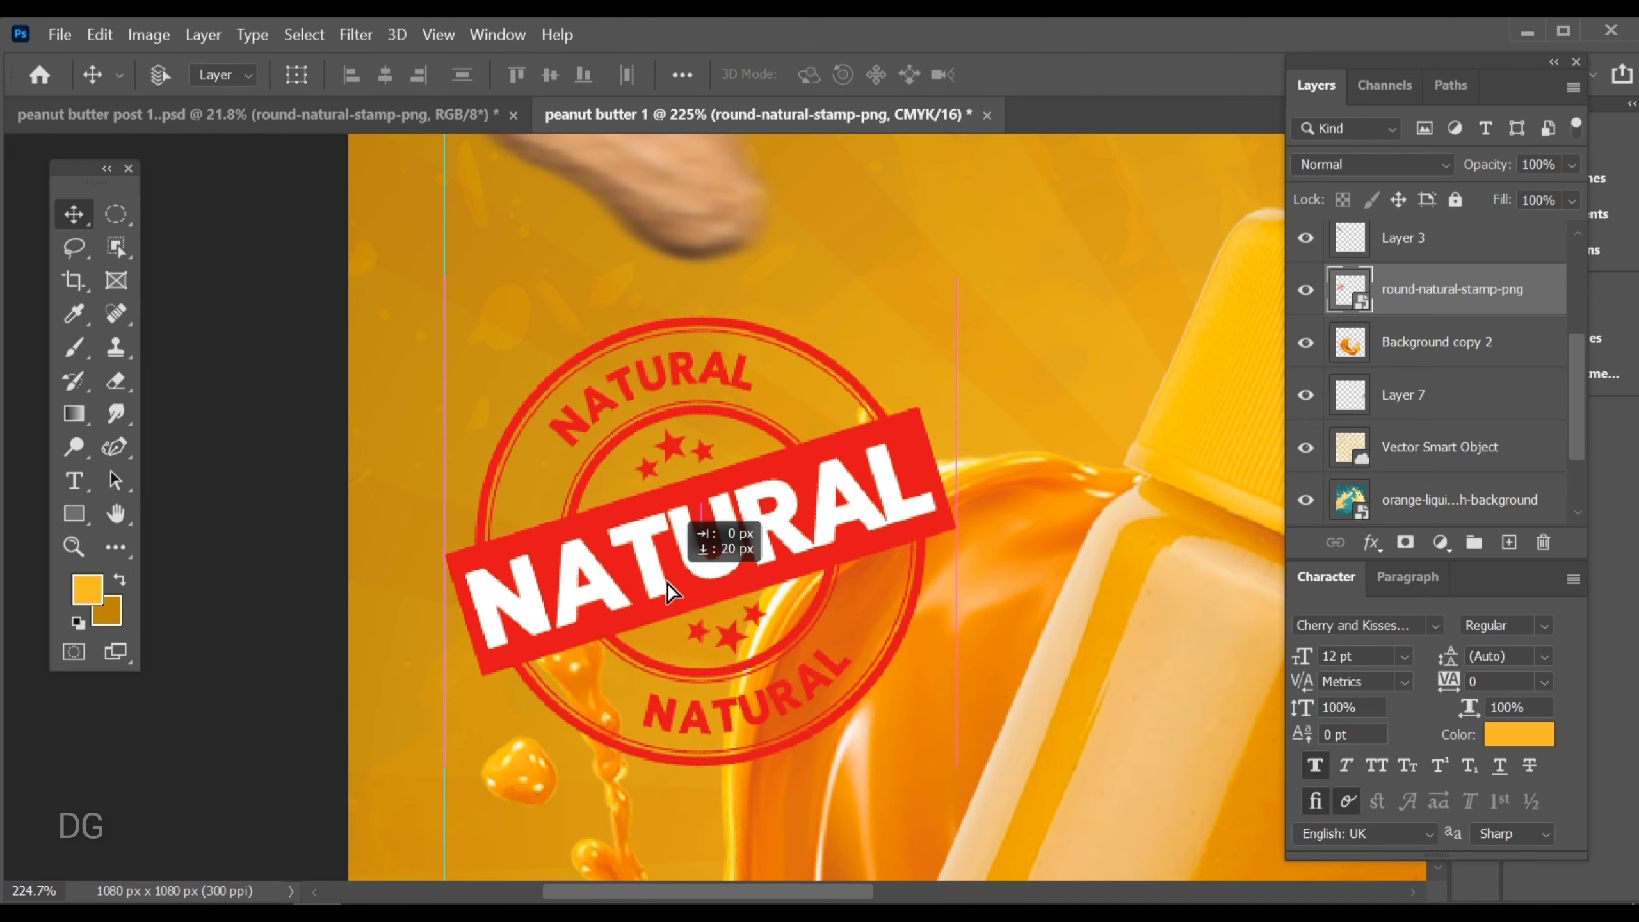
pyautogui.scroll(-5, 862, 522)
pyautogui.moveTo(862, 521); pyautogui.dragTo(829, 516)
pyautogui.moveTo(949, 495); pyautogui.dragTo(658, 385)
pyautogui.moveTo(881, 464); pyautogui.dragTo(845, 456)
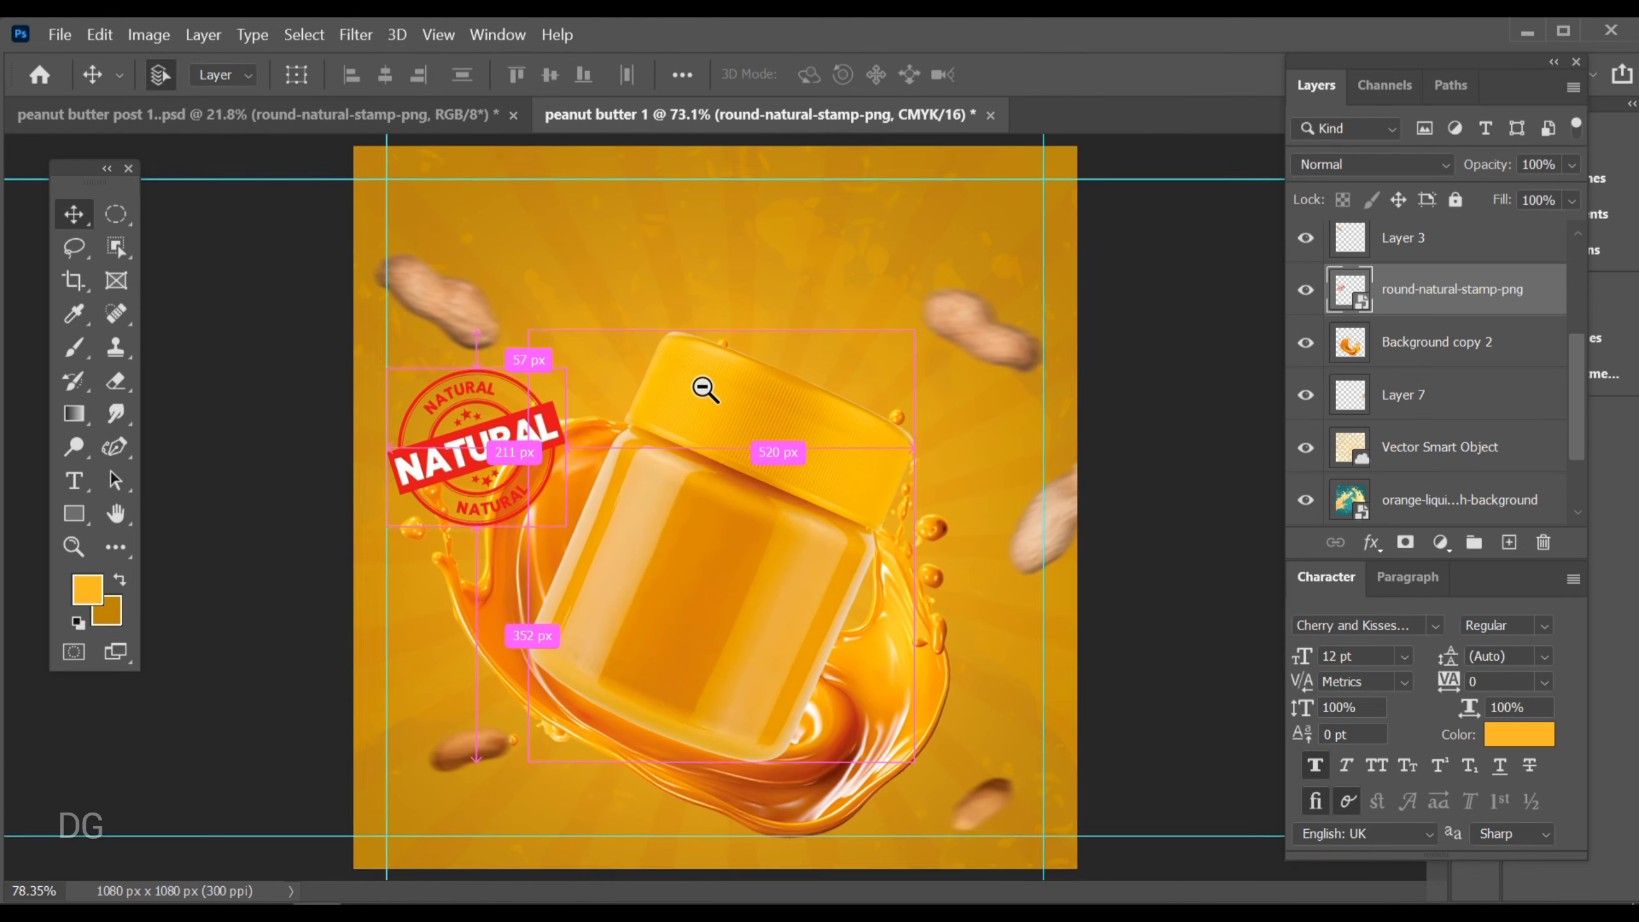
pyautogui.moveTo(703, 385); pyautogui.dragTo(726, 381)
pyautogui.scroll(5, 490, 516)
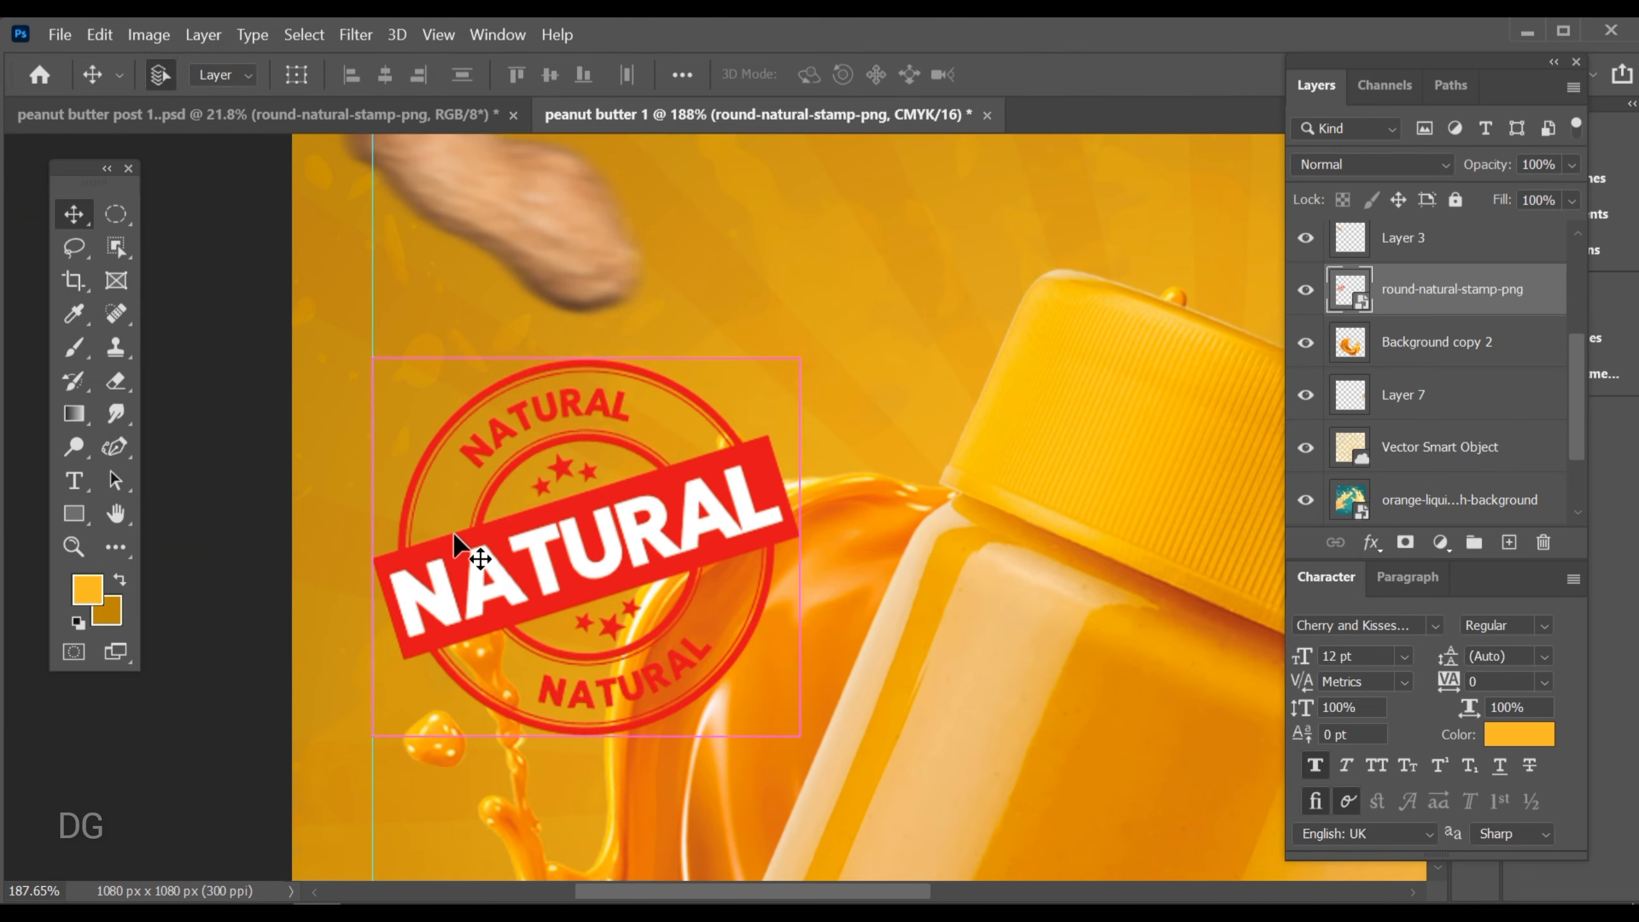
# Scale the NATURAL stamp down slightly while keeping its banner edge near the left margin guide
pyautogui.hotkey('ctrl', 't')
pyautogui.moveTo(852, 215); pyautogui.dragTo(840, 233)
pyautogui.click(1228, 74)
pyautogui.scroll(5, 420, 613)
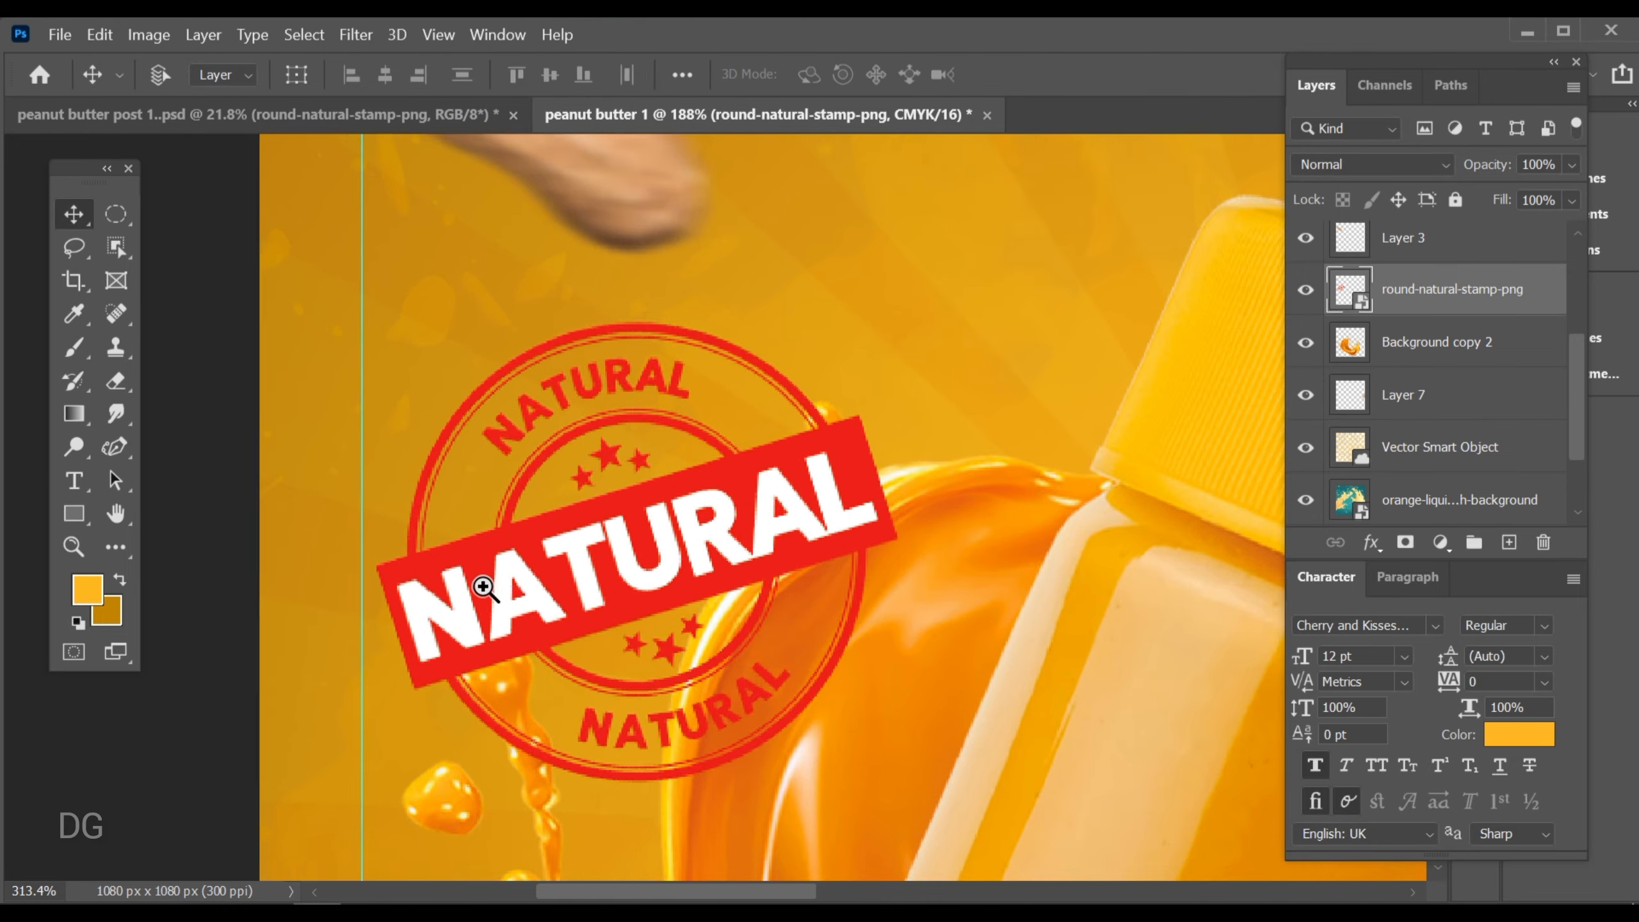
# Move the blurred peanut above the stamp slightly down and to the left
pyautogui.scroll(-8, 446, 655)
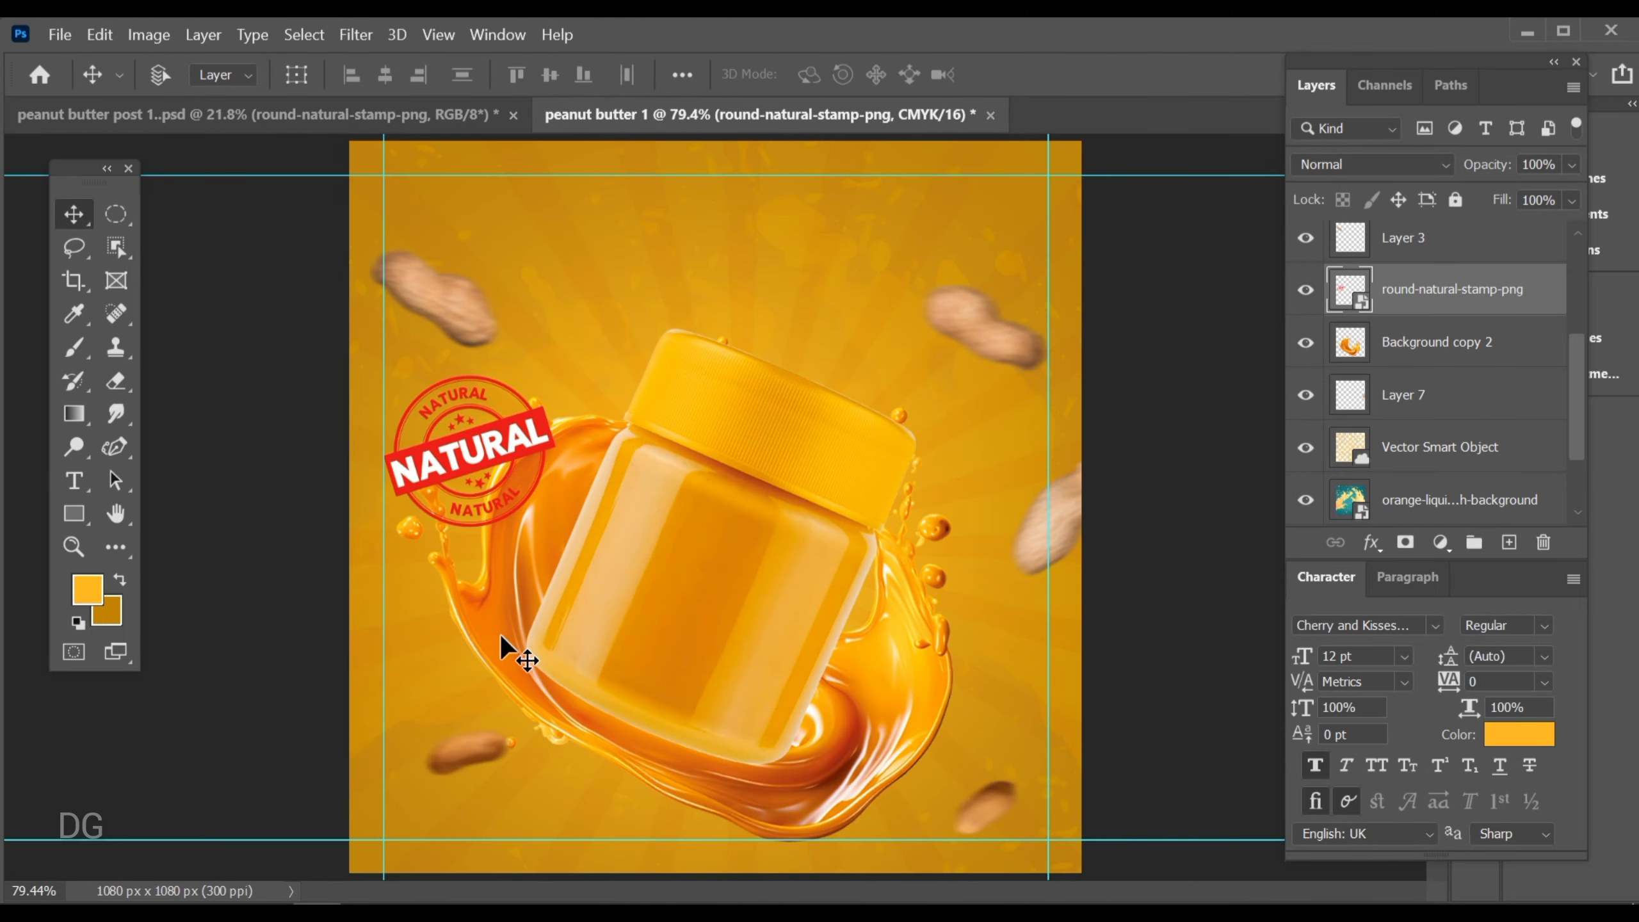
pyautogui.scroll(3, 438, 245)
pyautogui.moveTo(418, 324); pyautogui.dragTo(400, 361)
# Add the text "logo here" on two lines in the canvas's upper-left corner, above the peanut
pyautogui.scroll(4, 410, 432)
pyautogui.press('t')
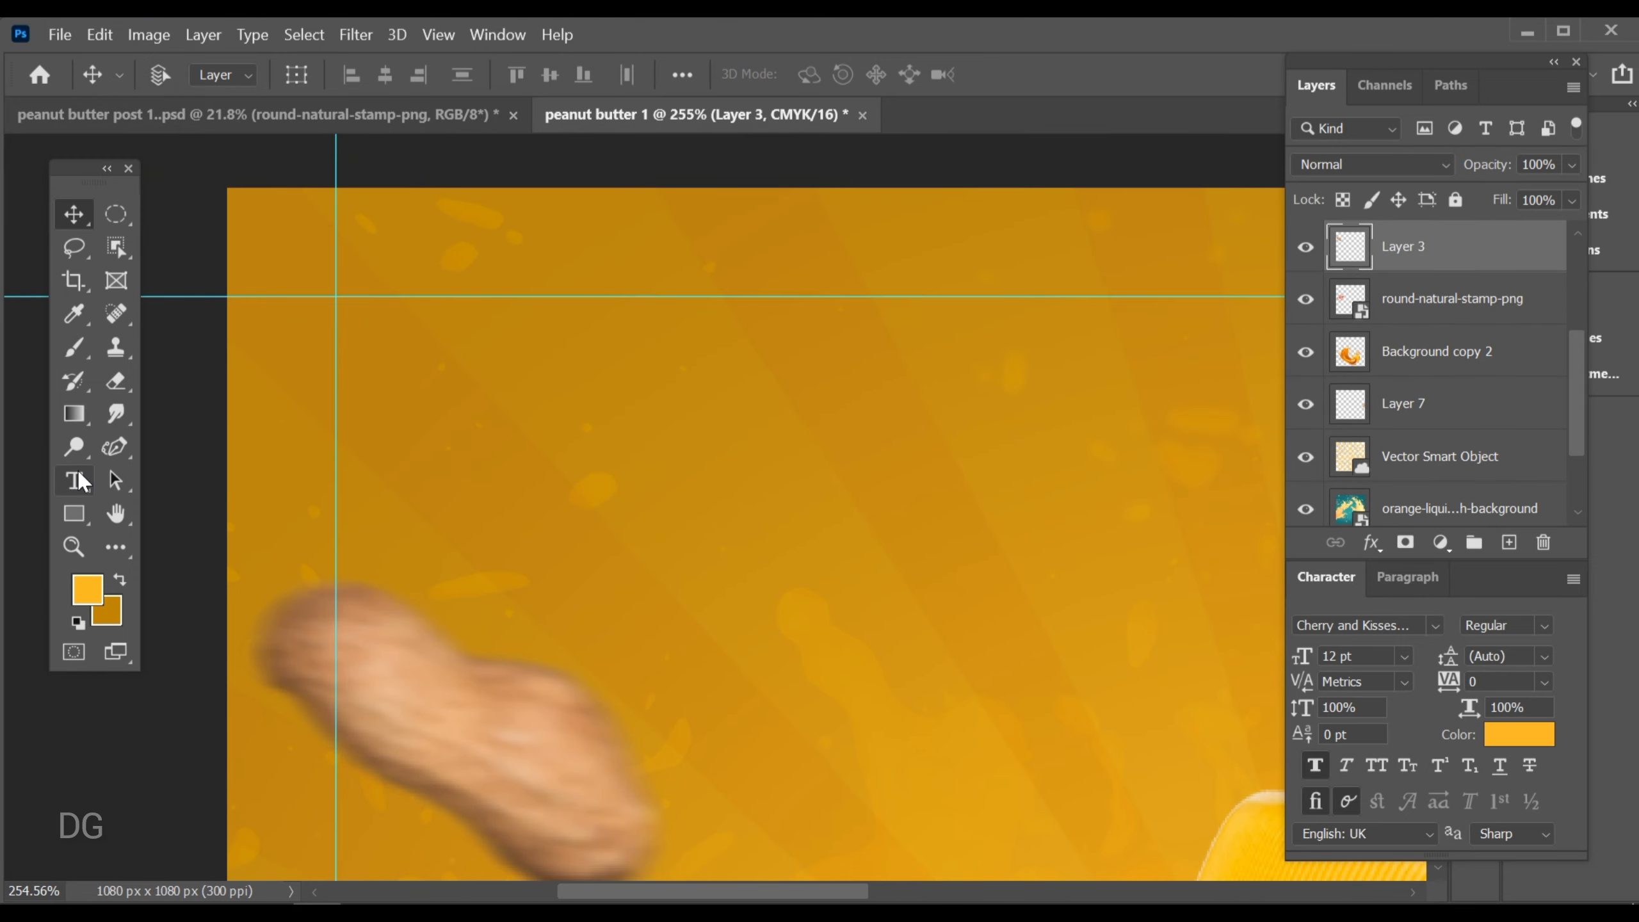
pyautogui.click(441, 385)
pyautogui.write('log')
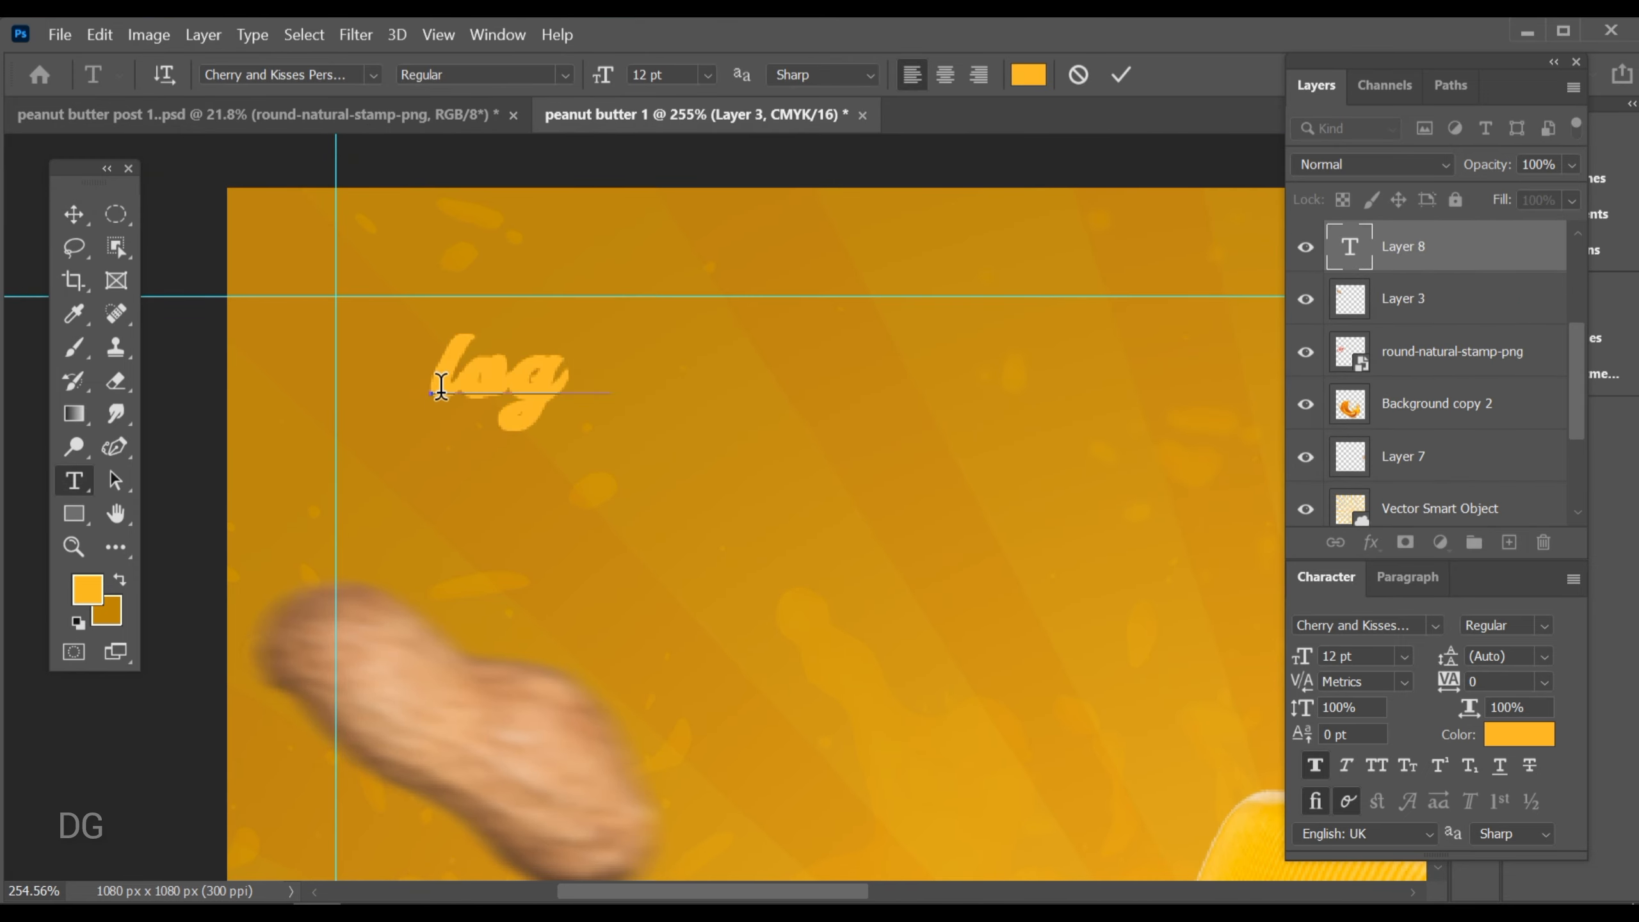
pyautogui.write('o here')
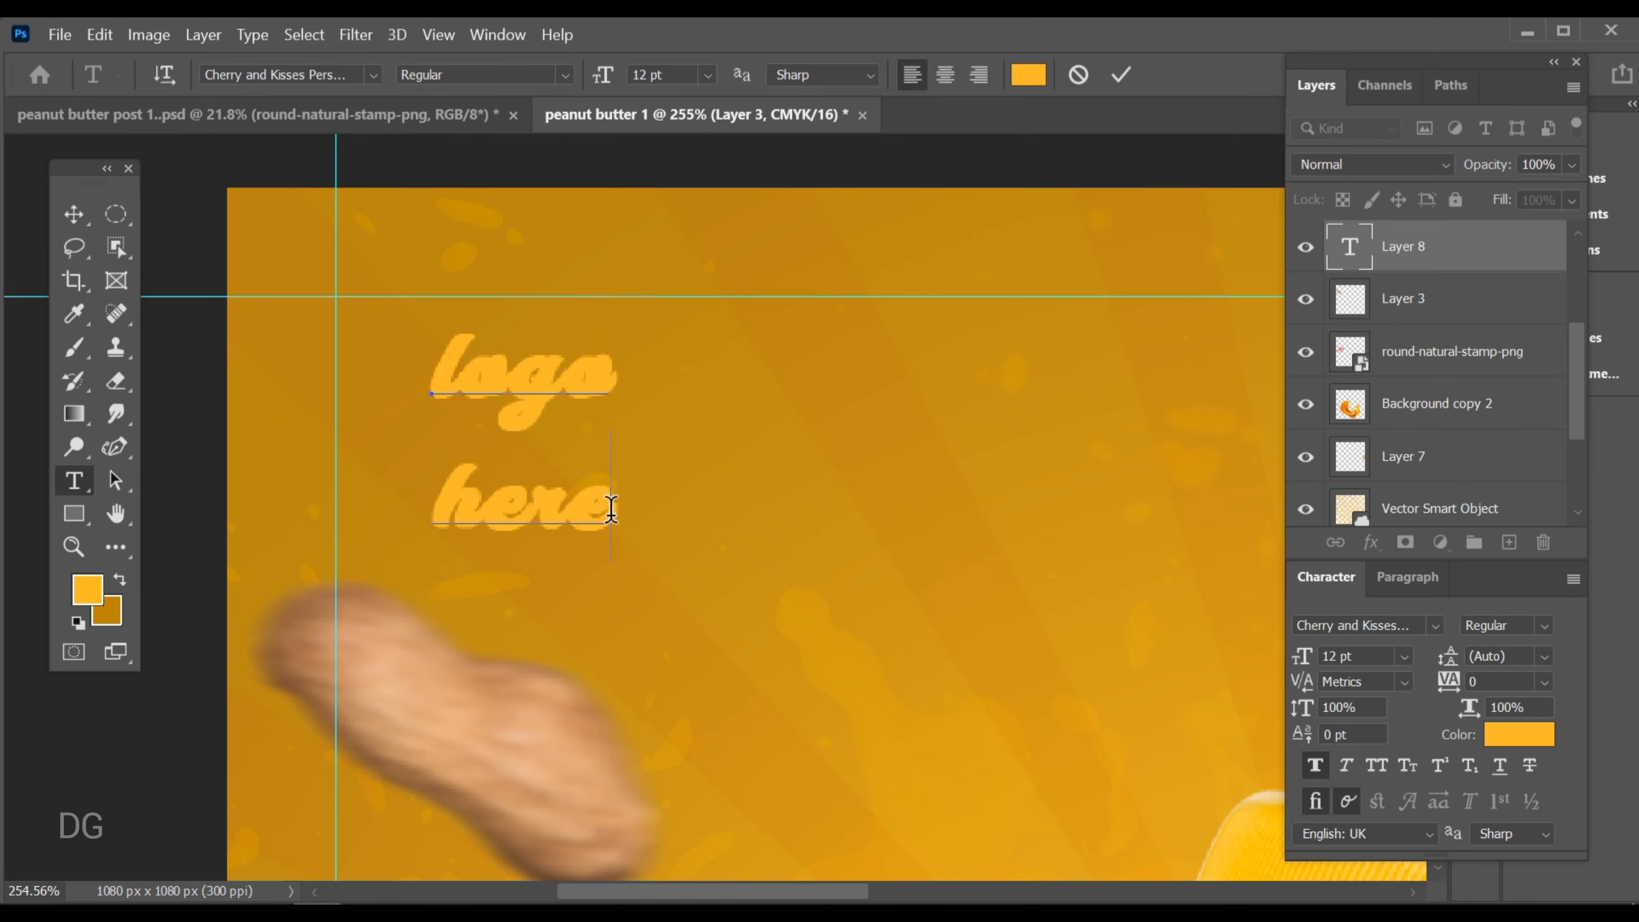
# Change the colour of the whole "logo here" text to white
pyautogui.moveTo(611, 509); pyautogui.dragTo(417, 314)
pyautogui.click(1028, 74)
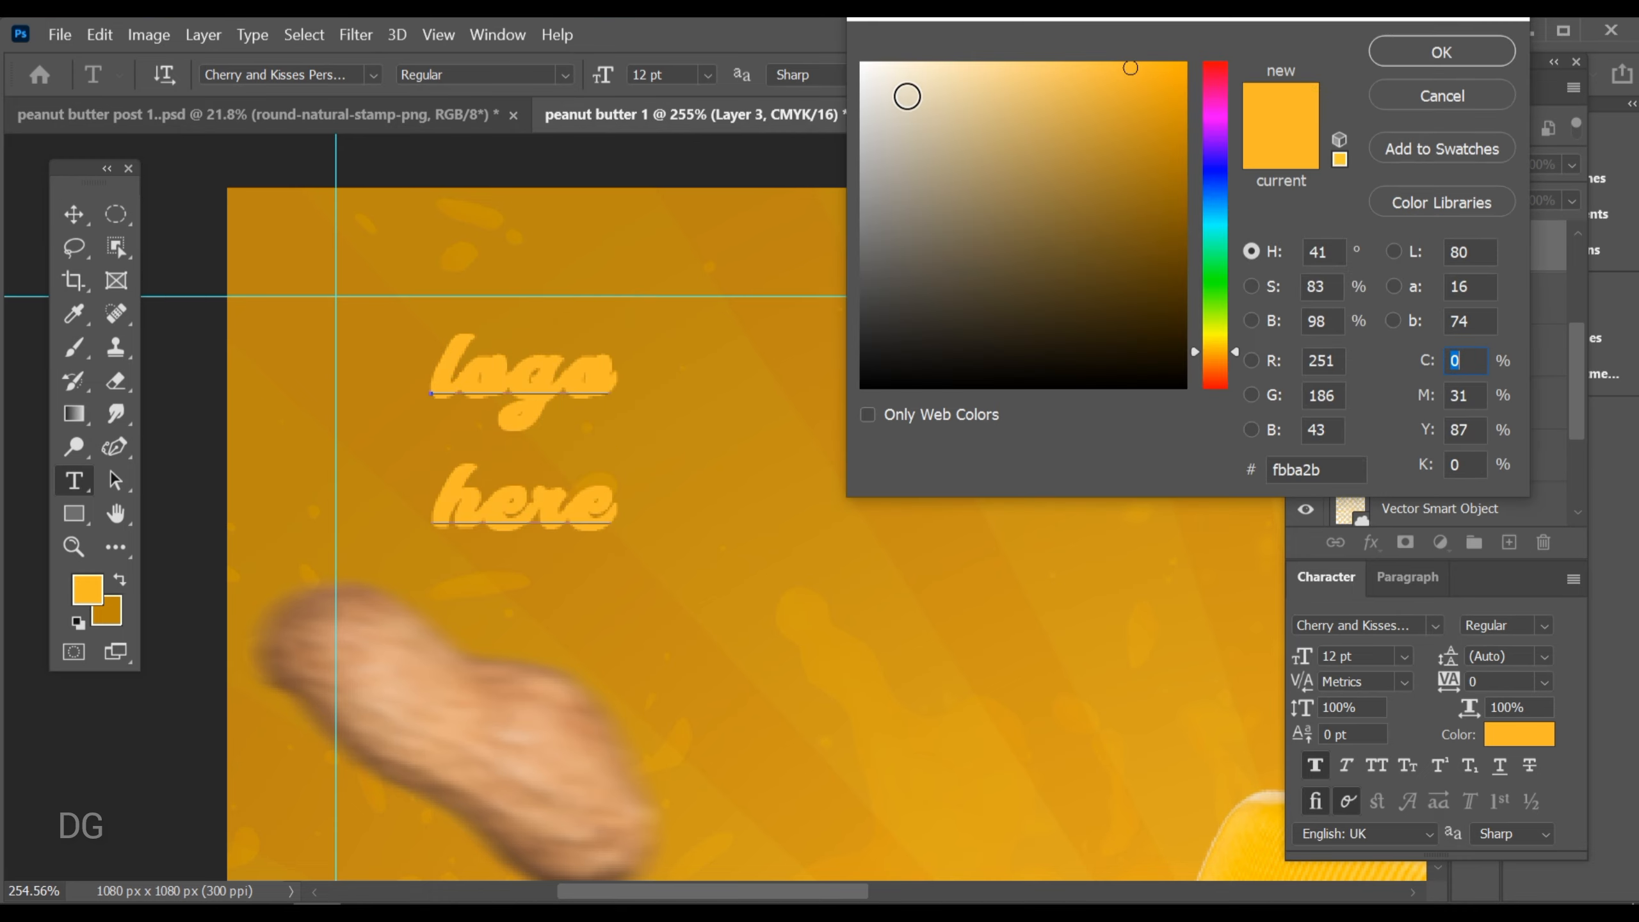
pyautogui.moveTo(907, 90); pyautogui.dragTo(861, 62)
pyautogui.click(1432, 51)
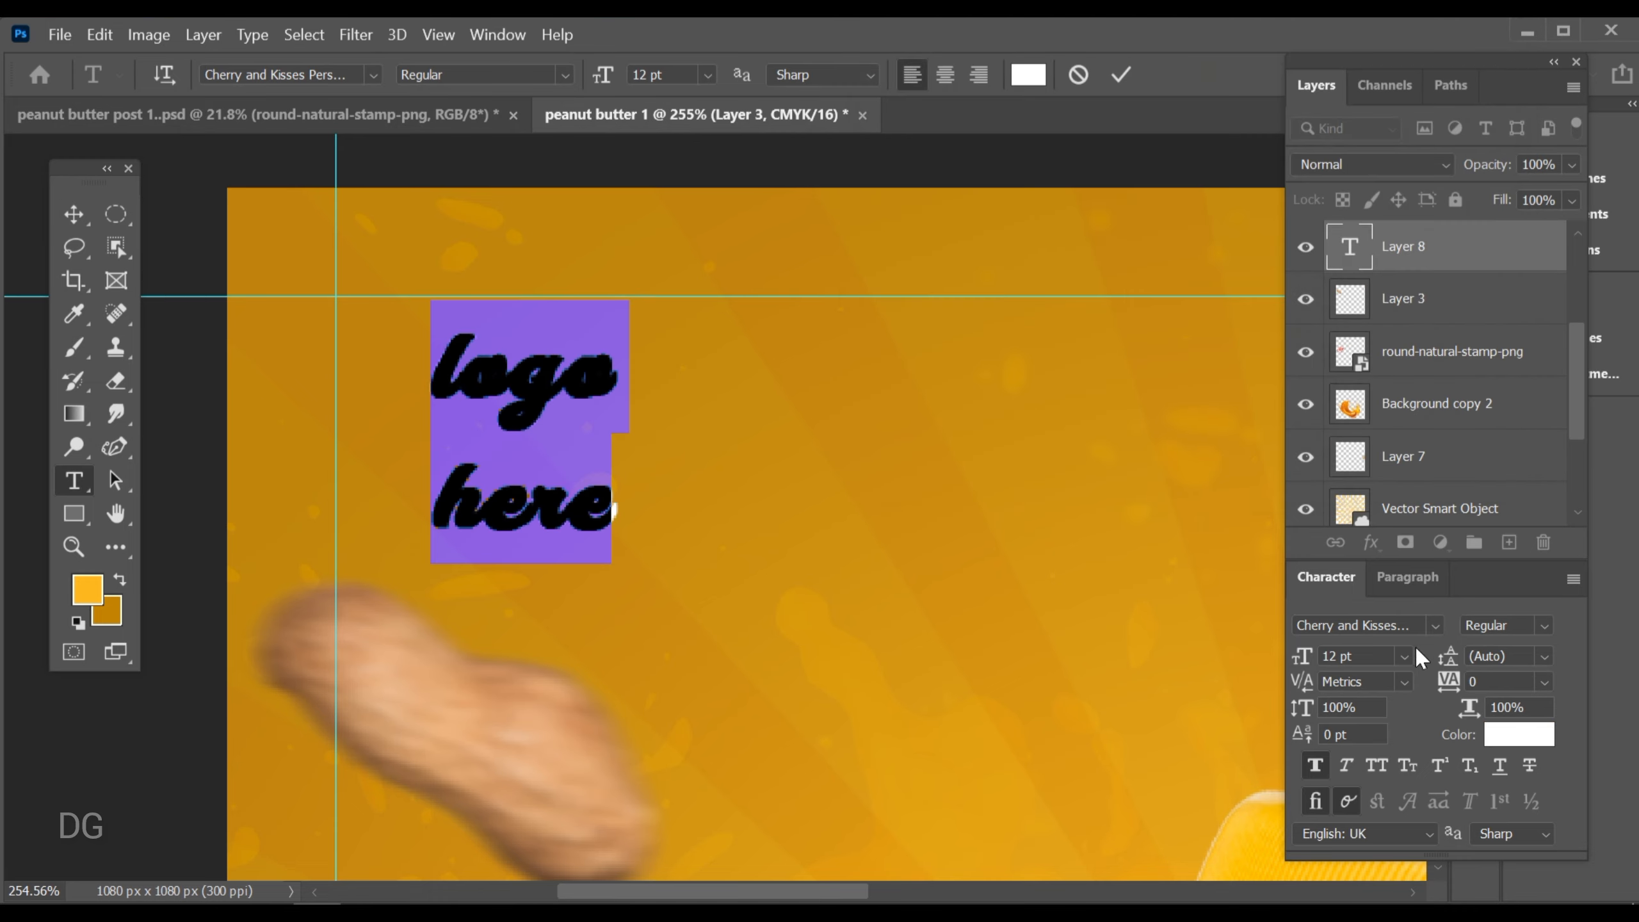
# Set the font of the "logo here" text to Roboto Medium
pyautogui.click(1436, 623)
pyautogui.write('ro')
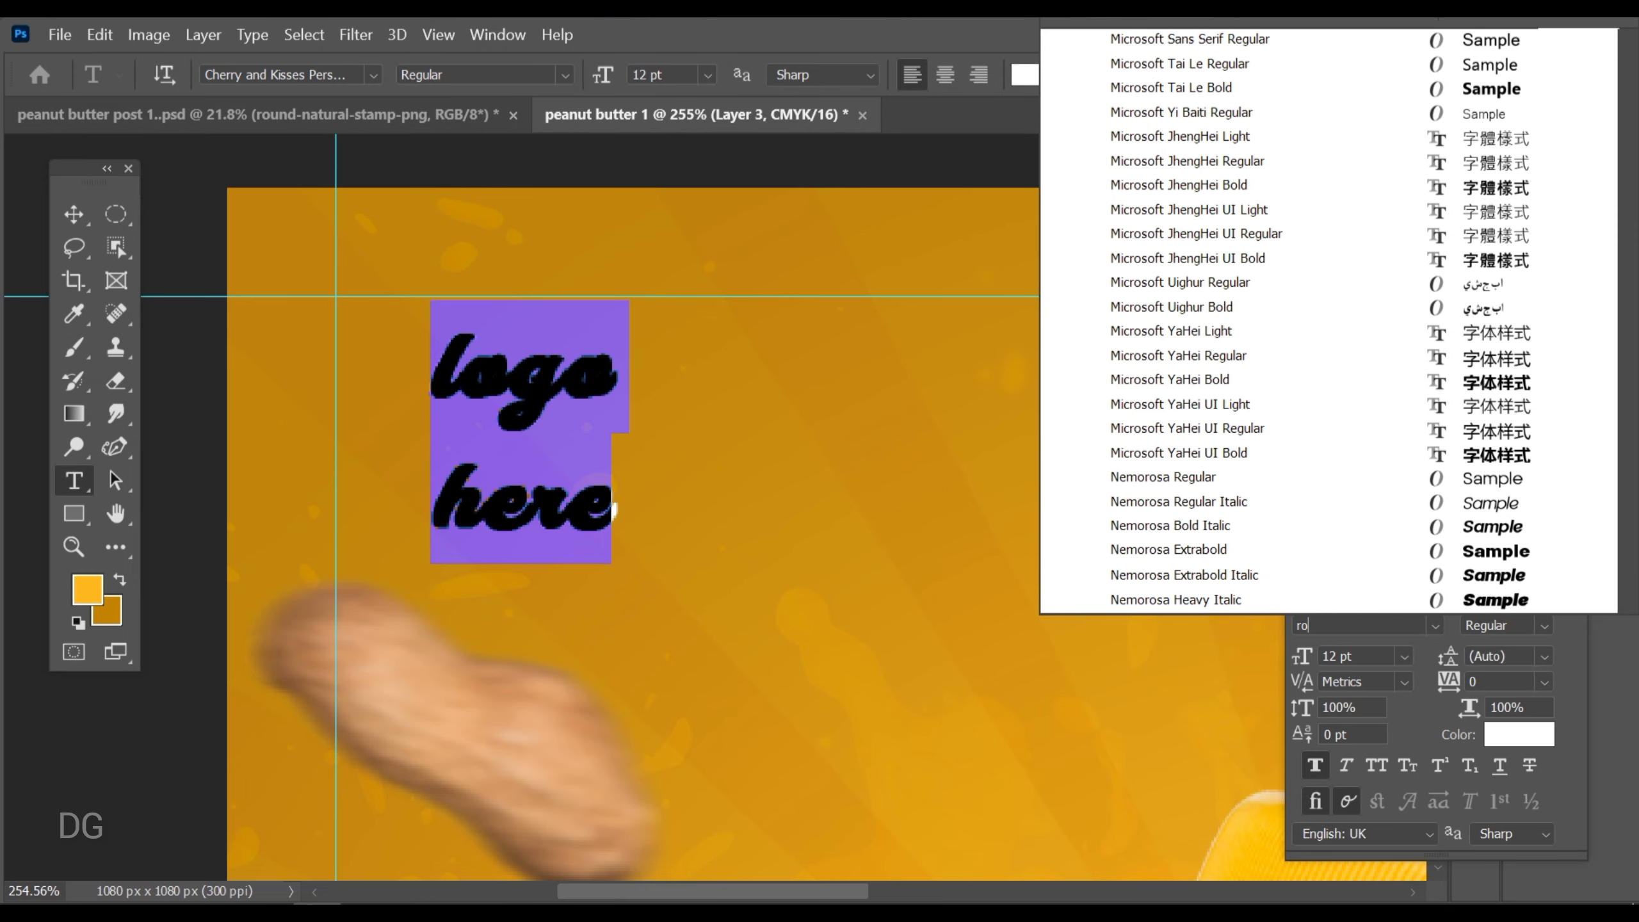
pyautogui.write('bo')
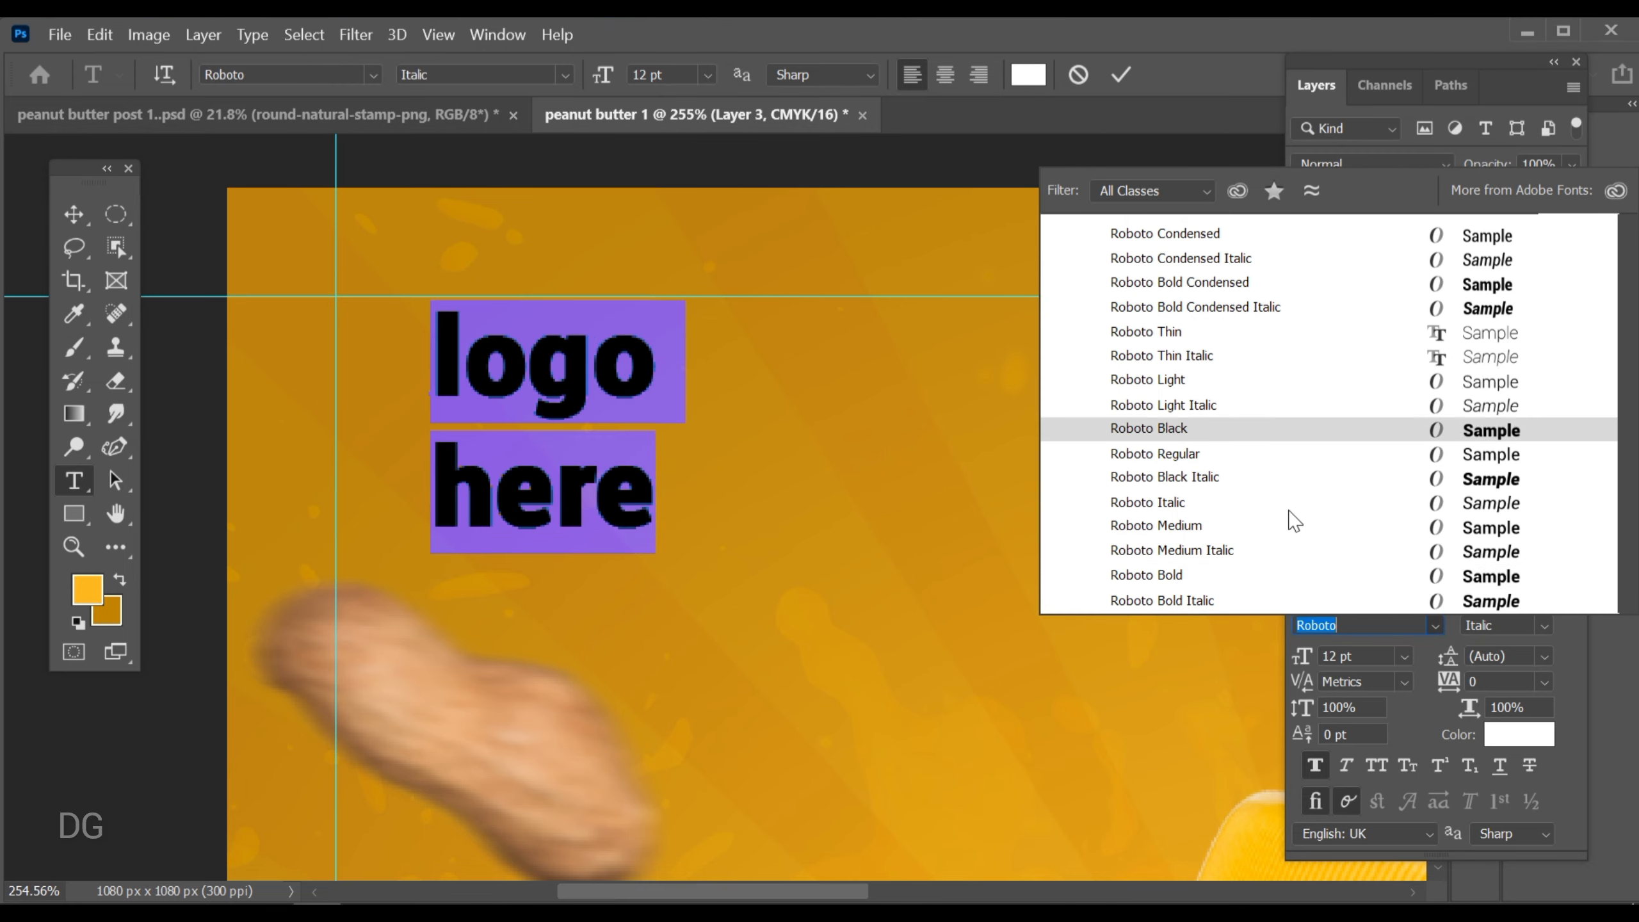
pyautogui.click(1289, 525)
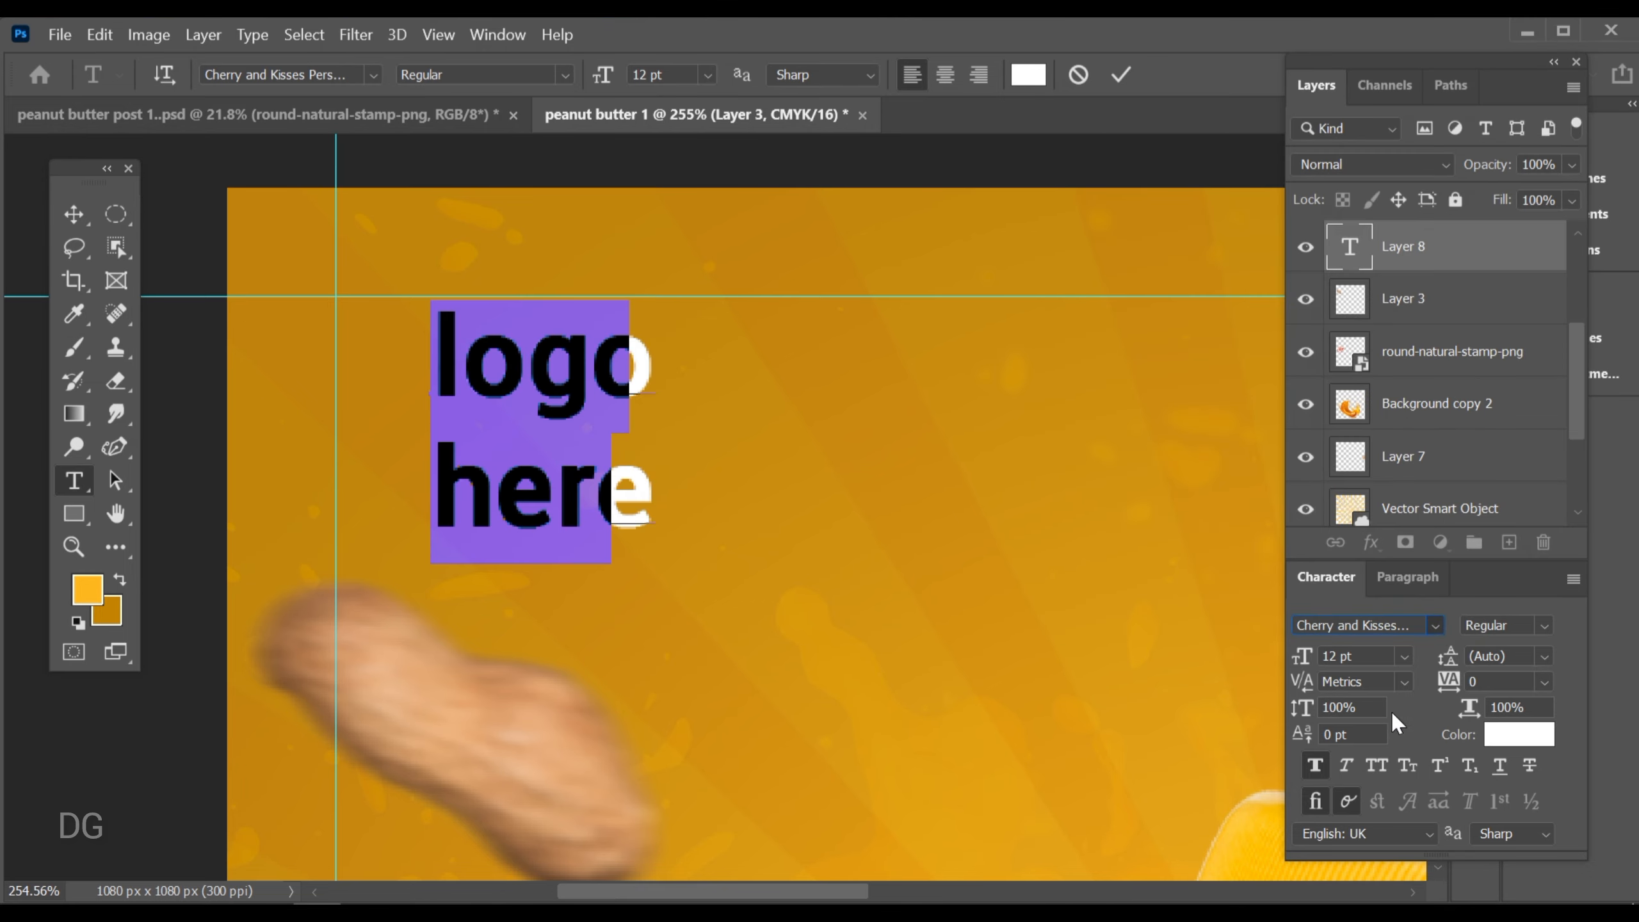
pyautogui.click(1380, 763)
pyautogui.hotkey('ctrl', 'z')
# Capitalise both words so the text reads "Logo Here", and turn off its faux bold
pyautogui.moveTo(474, 355); pyautogui.dragTo(419, 347)
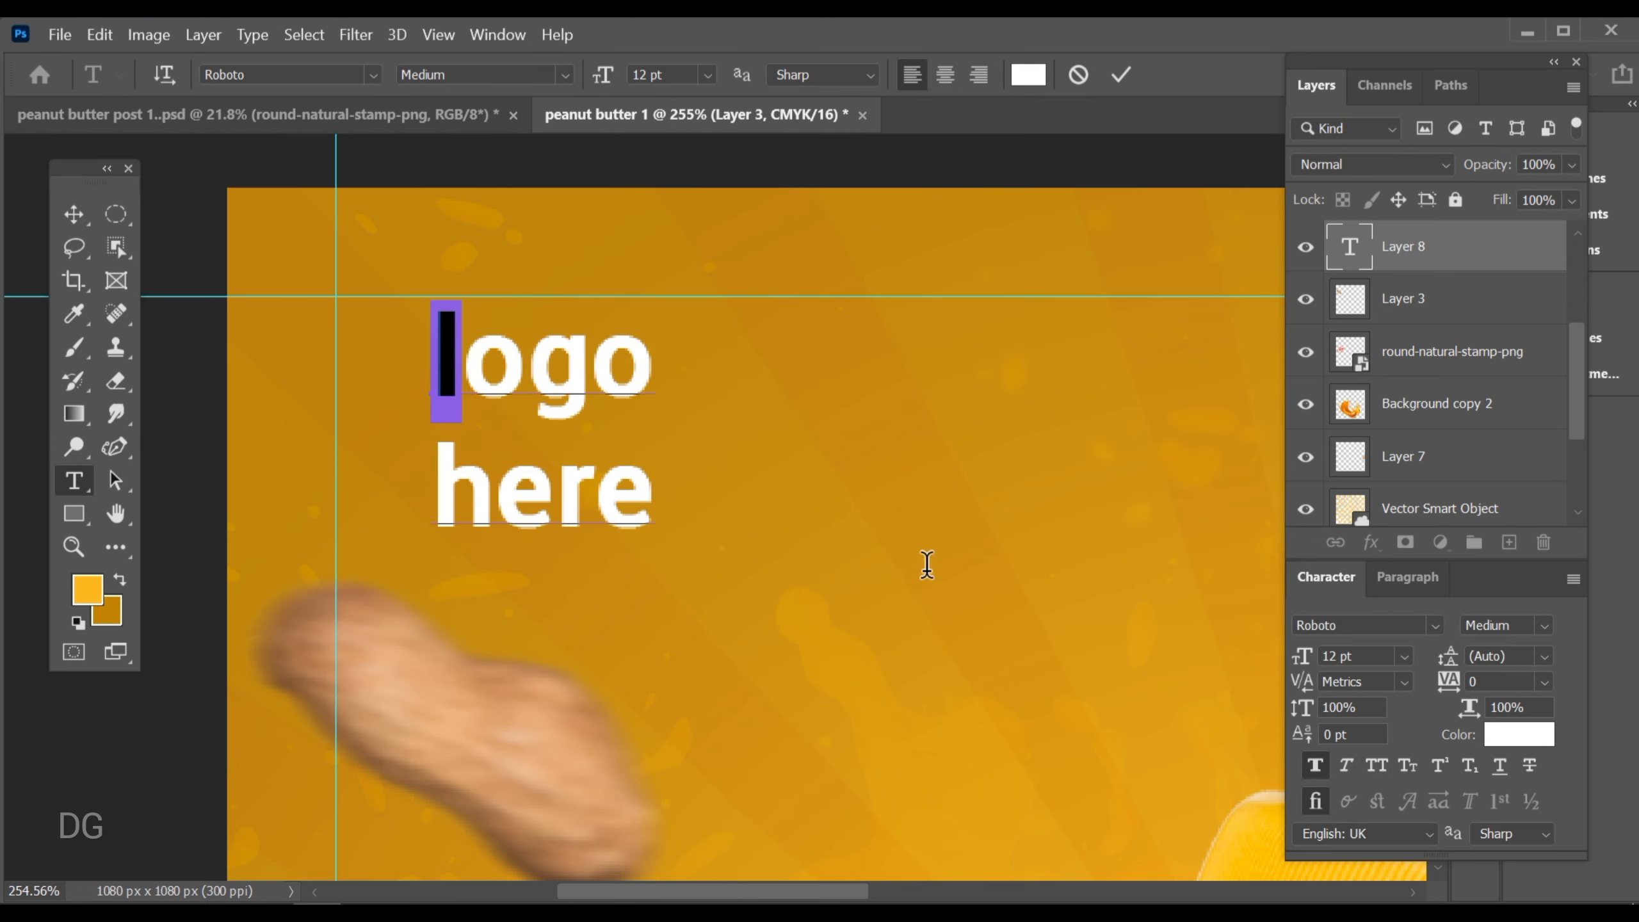
pyautogui.write('L')
pyautogui.moveTo(438, 468); pyautogui.dragTo(494, 478)
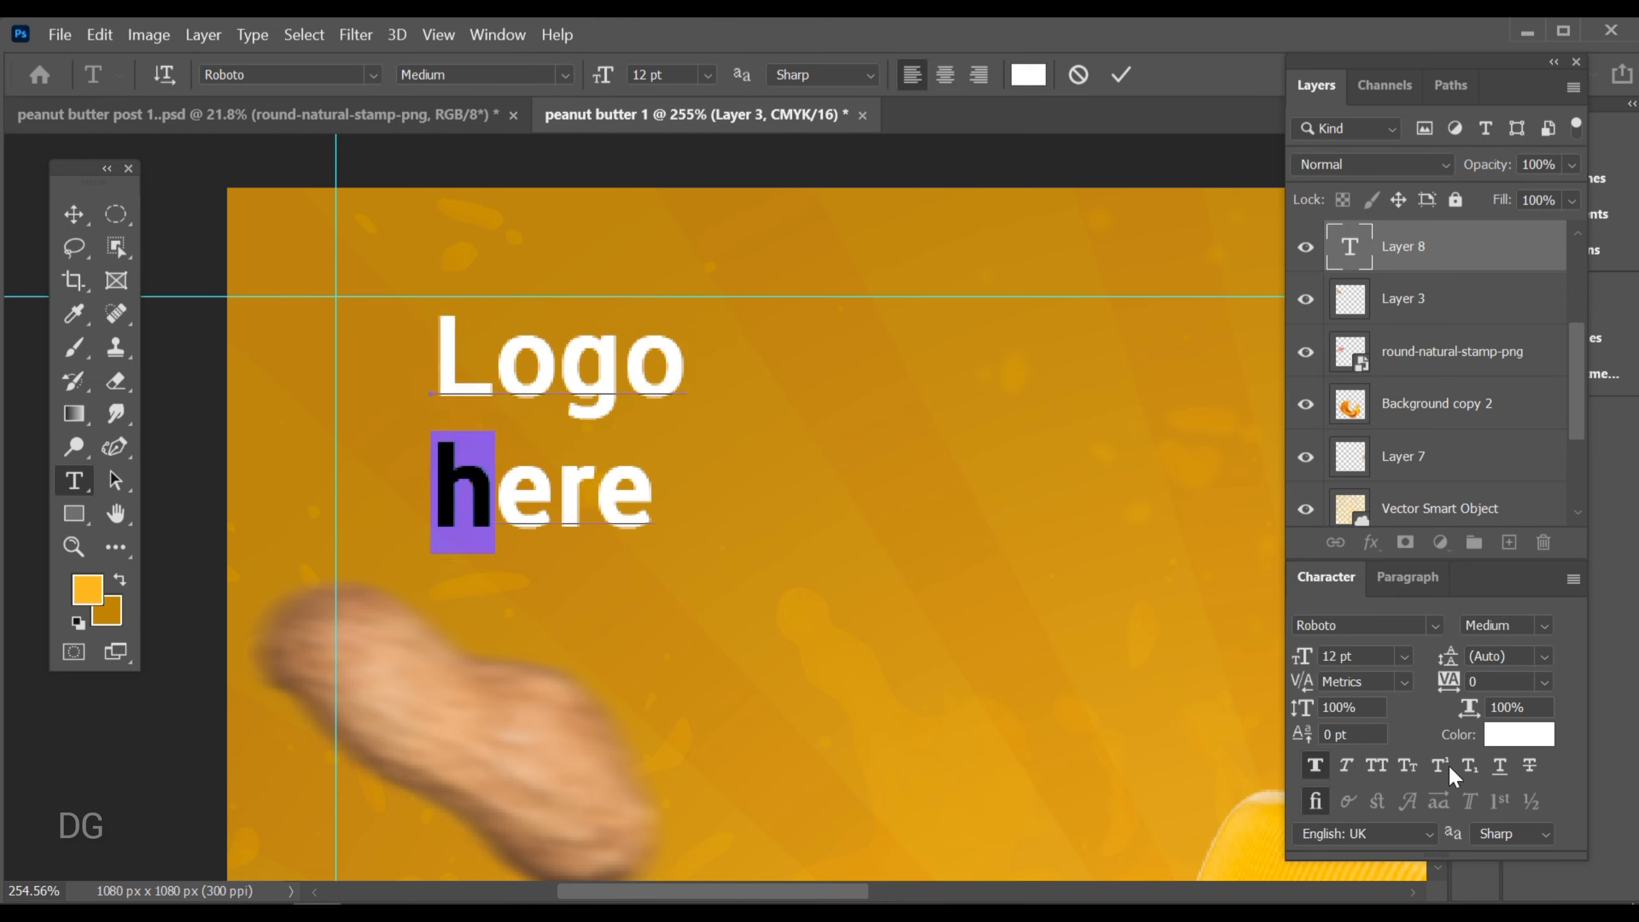
pyautogui.write('H')
pyautogui.moveTo(670, 494); pyautogui.dragTo(307, 322)
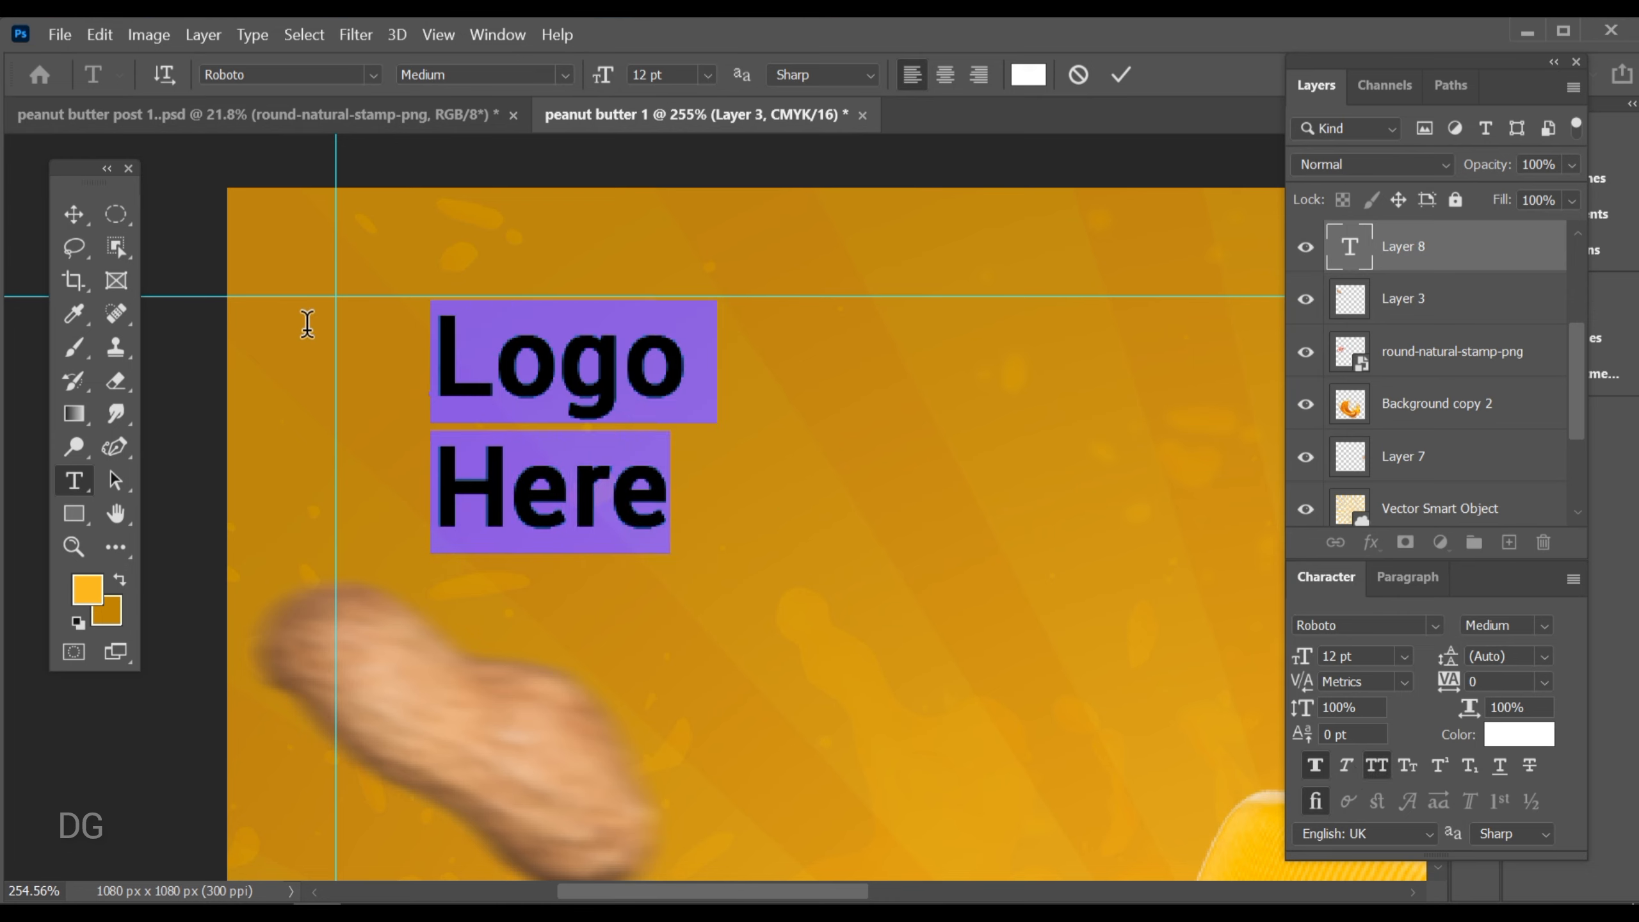
pyautogui.click(1122, 74)
# Align the "Logo Here" text to the corner where the top and left margin guides meet, hiding the guides briefly to check
pyautogui.press('v')
pyautogui.scroll(3, 384, 349)
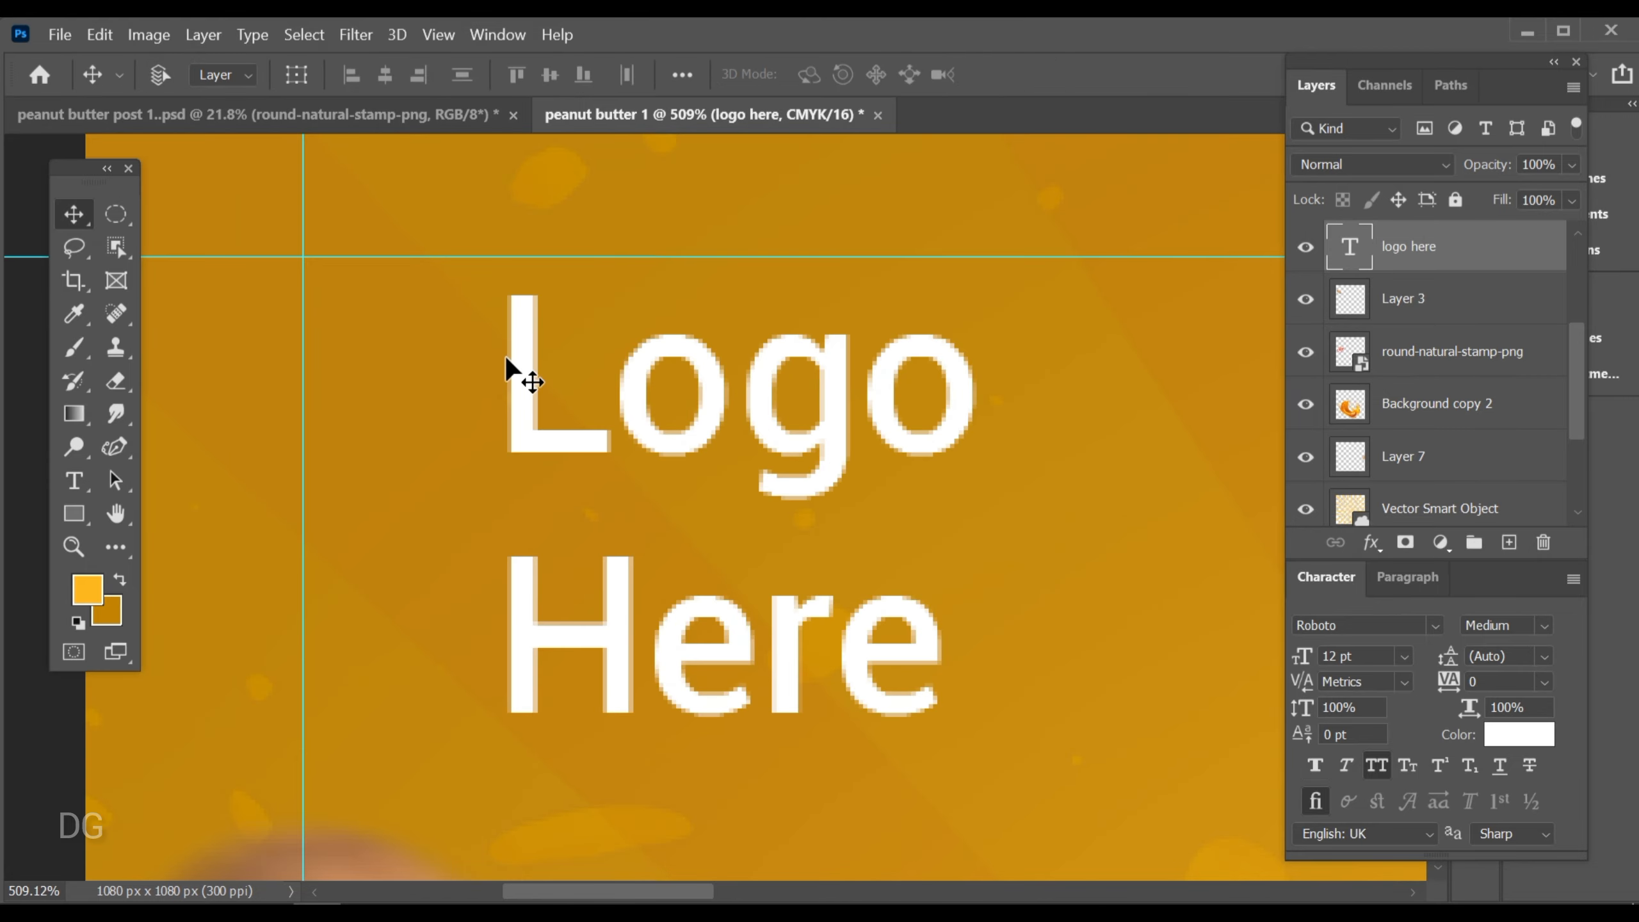
pyautogui.moveTo(512, 366); pyautogui.dragTo(312, 326)
pyautogui.scroll(6, 326, 285)
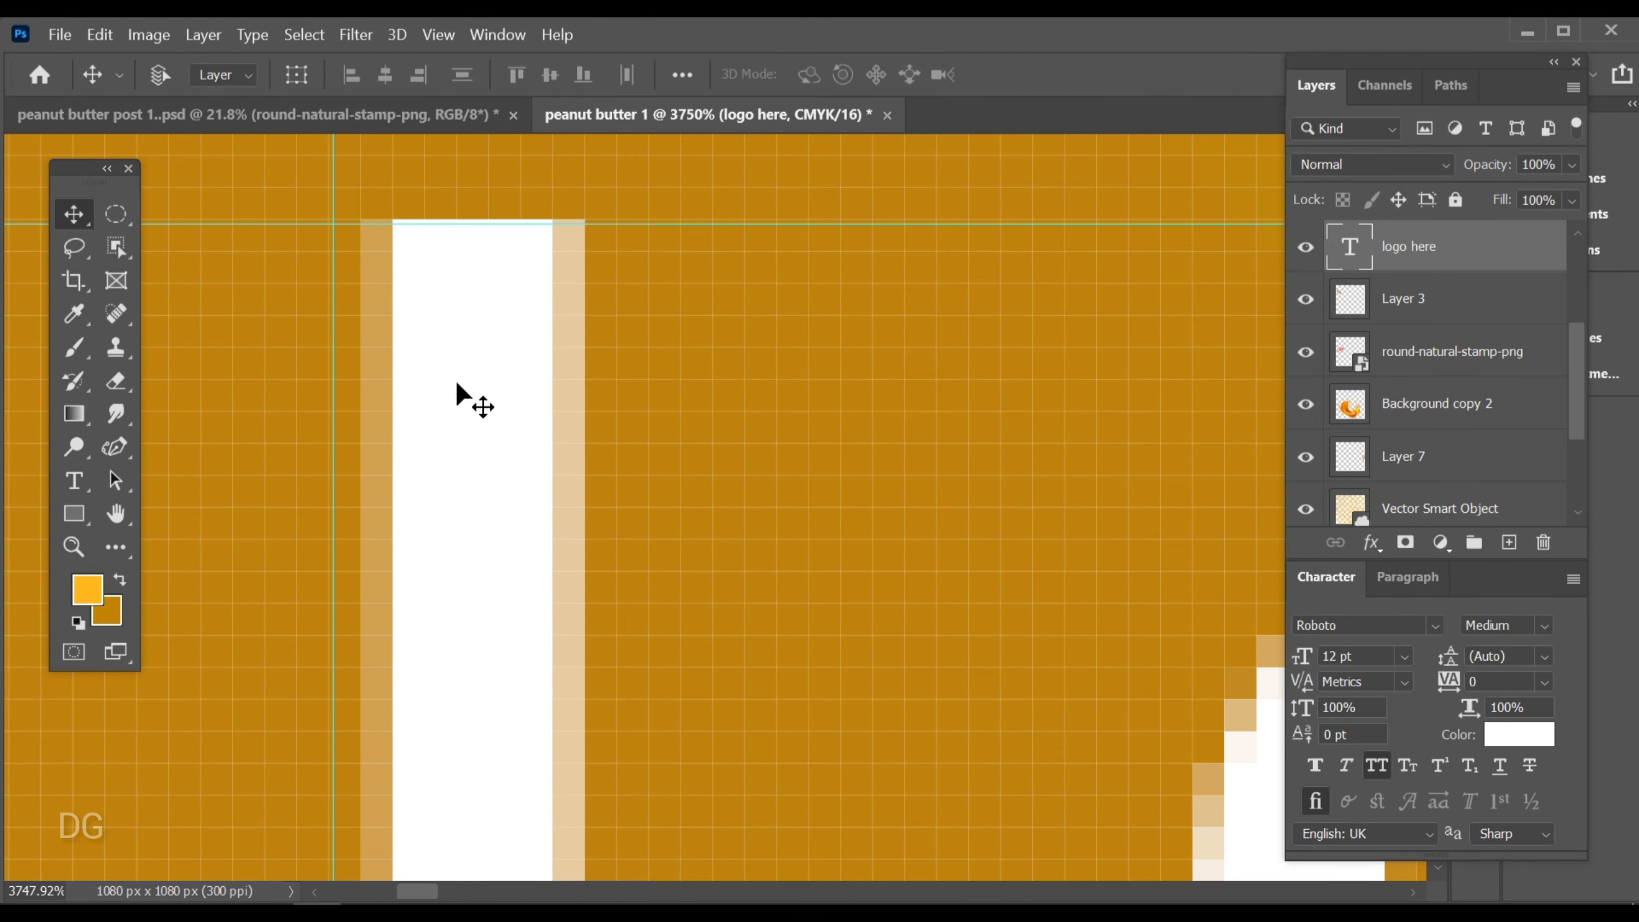
pyautogui.moveTo(453, 376); pyautogui.dragTo(404, 371)
pyautogui.hotkey('ctrl', '0')
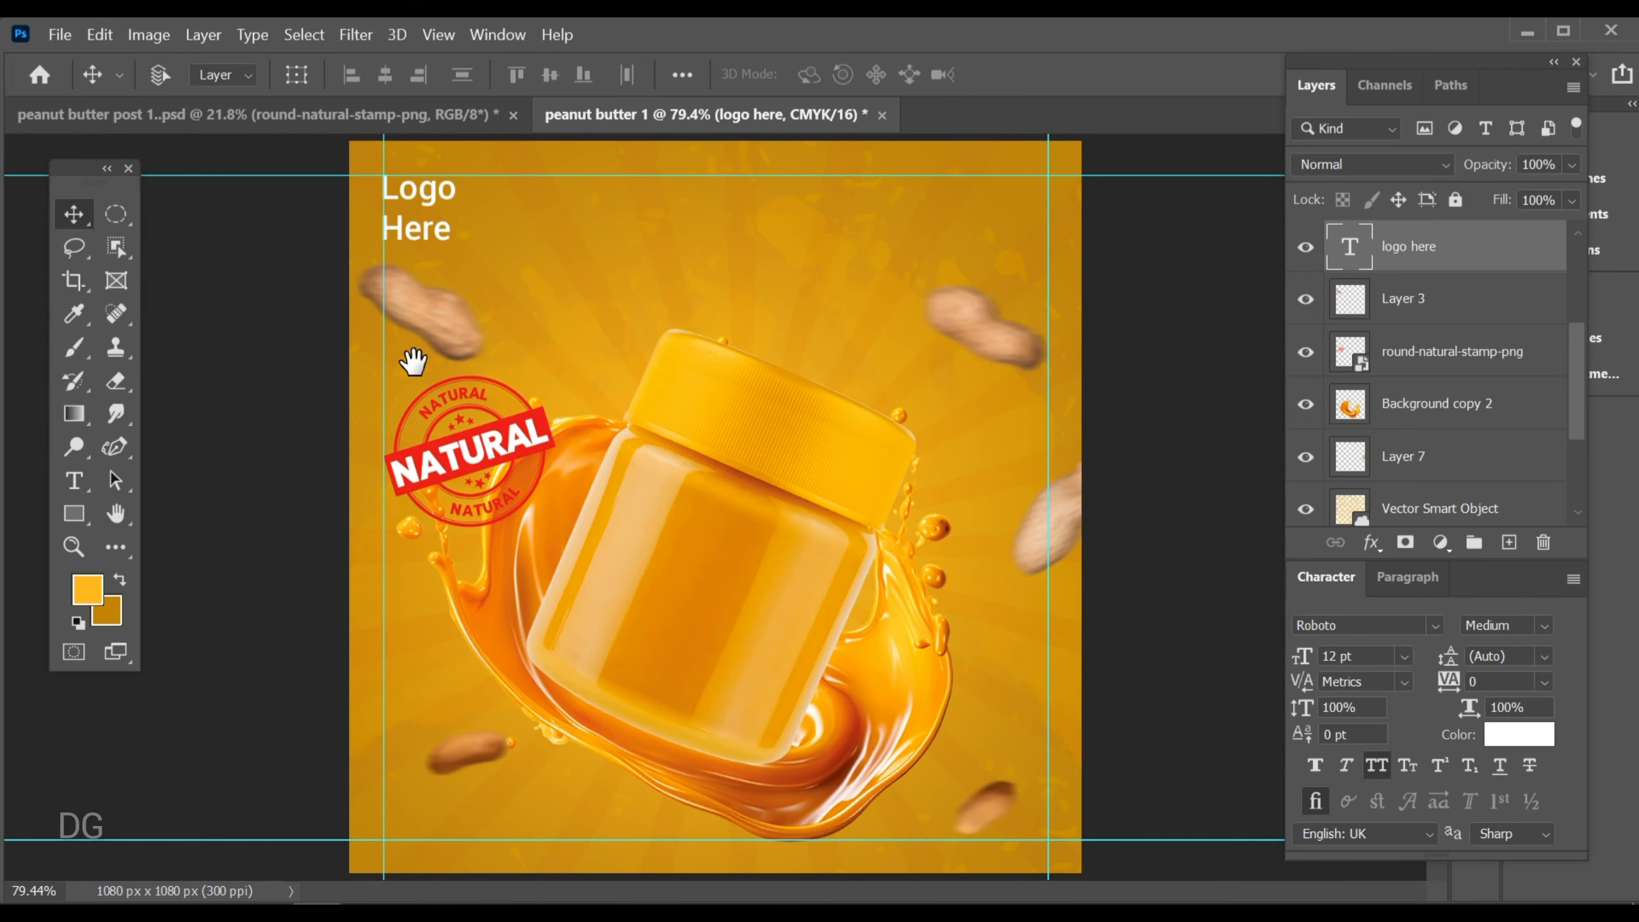
pyautogui.hotkey('ctrl', ';')
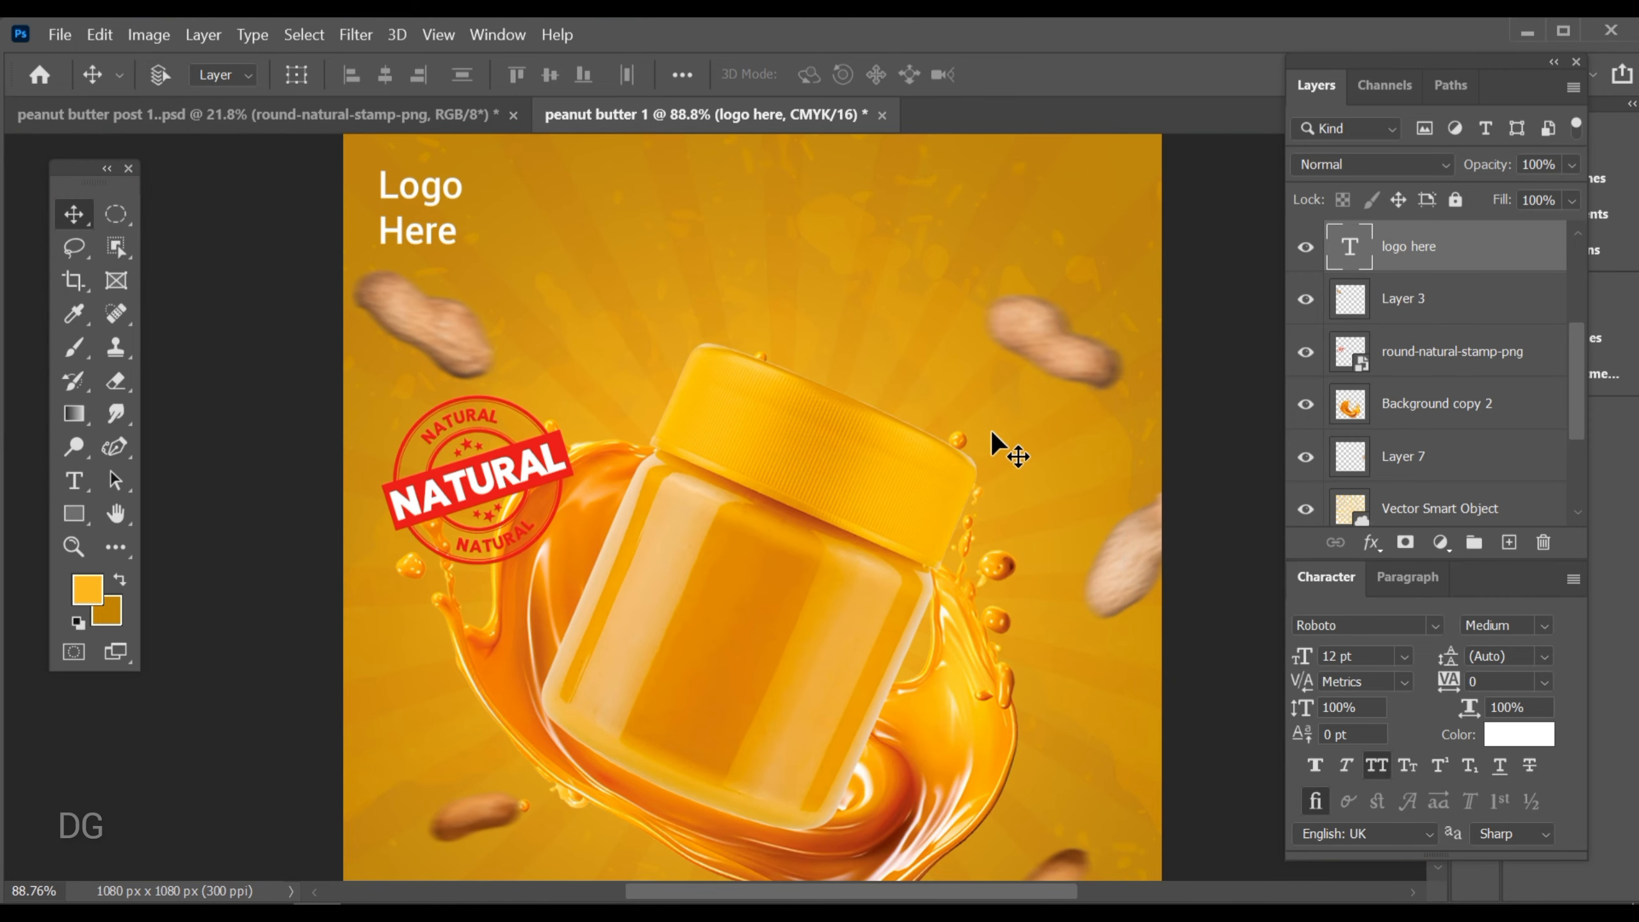
pyautogui.hotkey('ctrl', '0')
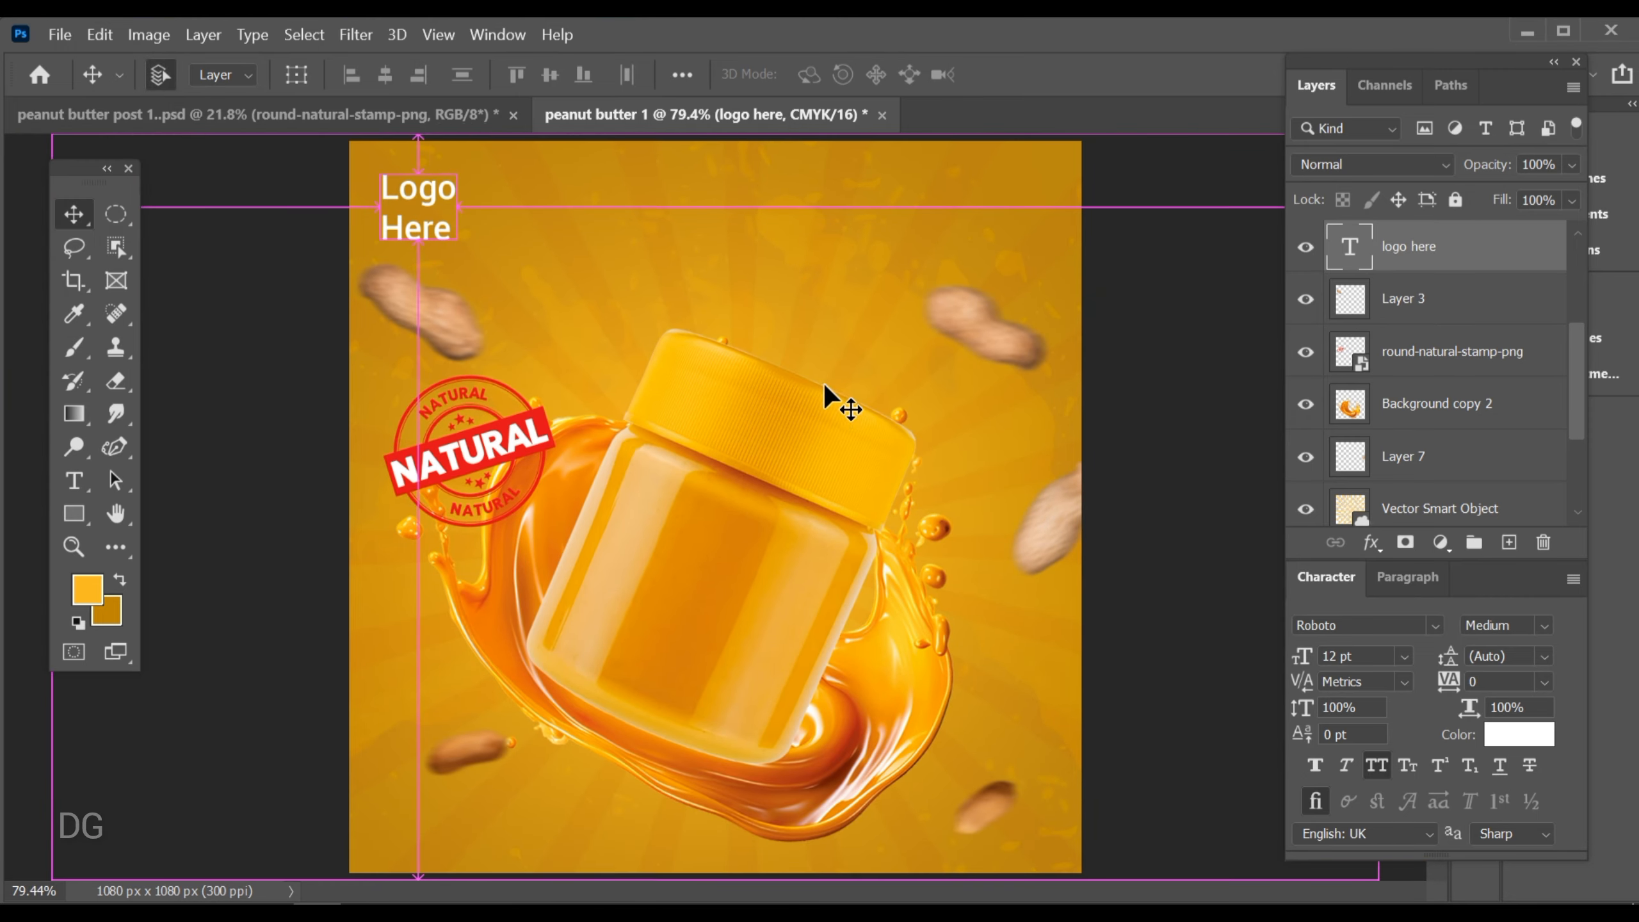
pyautogui.hotkey('ctrl', ';')
# Apply faux bold to the whole "Logo Here" text
pyautogui.moveTo(397, 182); pyautogui.dragTo(477, 405)
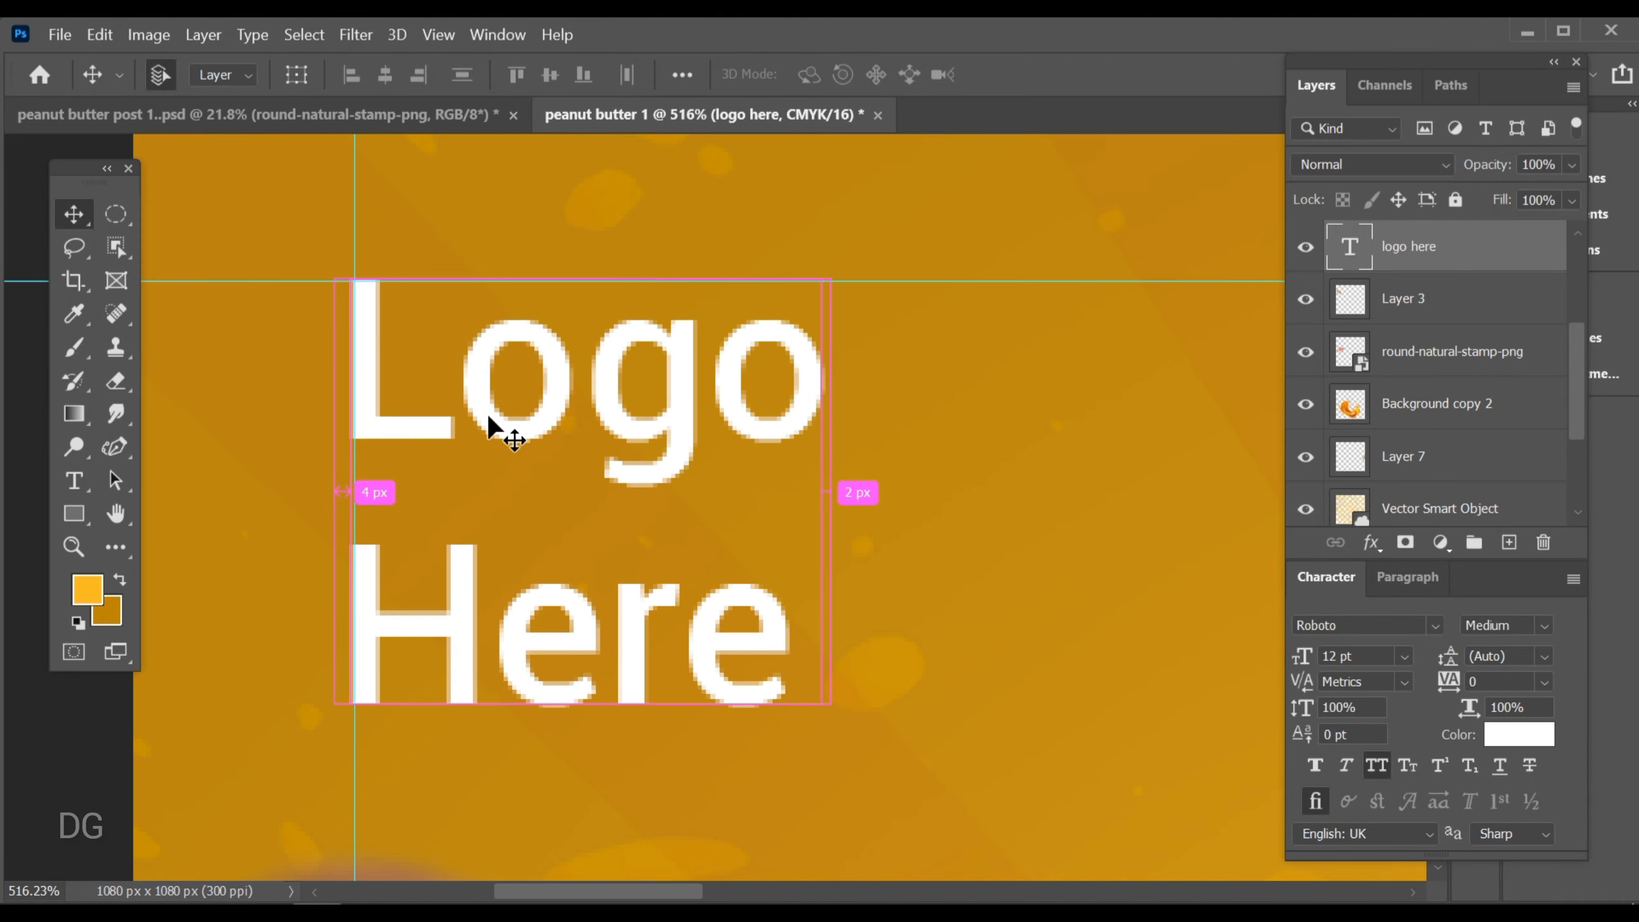
pyautogui.hotkey('ctrl', 't')
pyautogui.press('Escape')
pyautogui.doubleClick(699, 650)
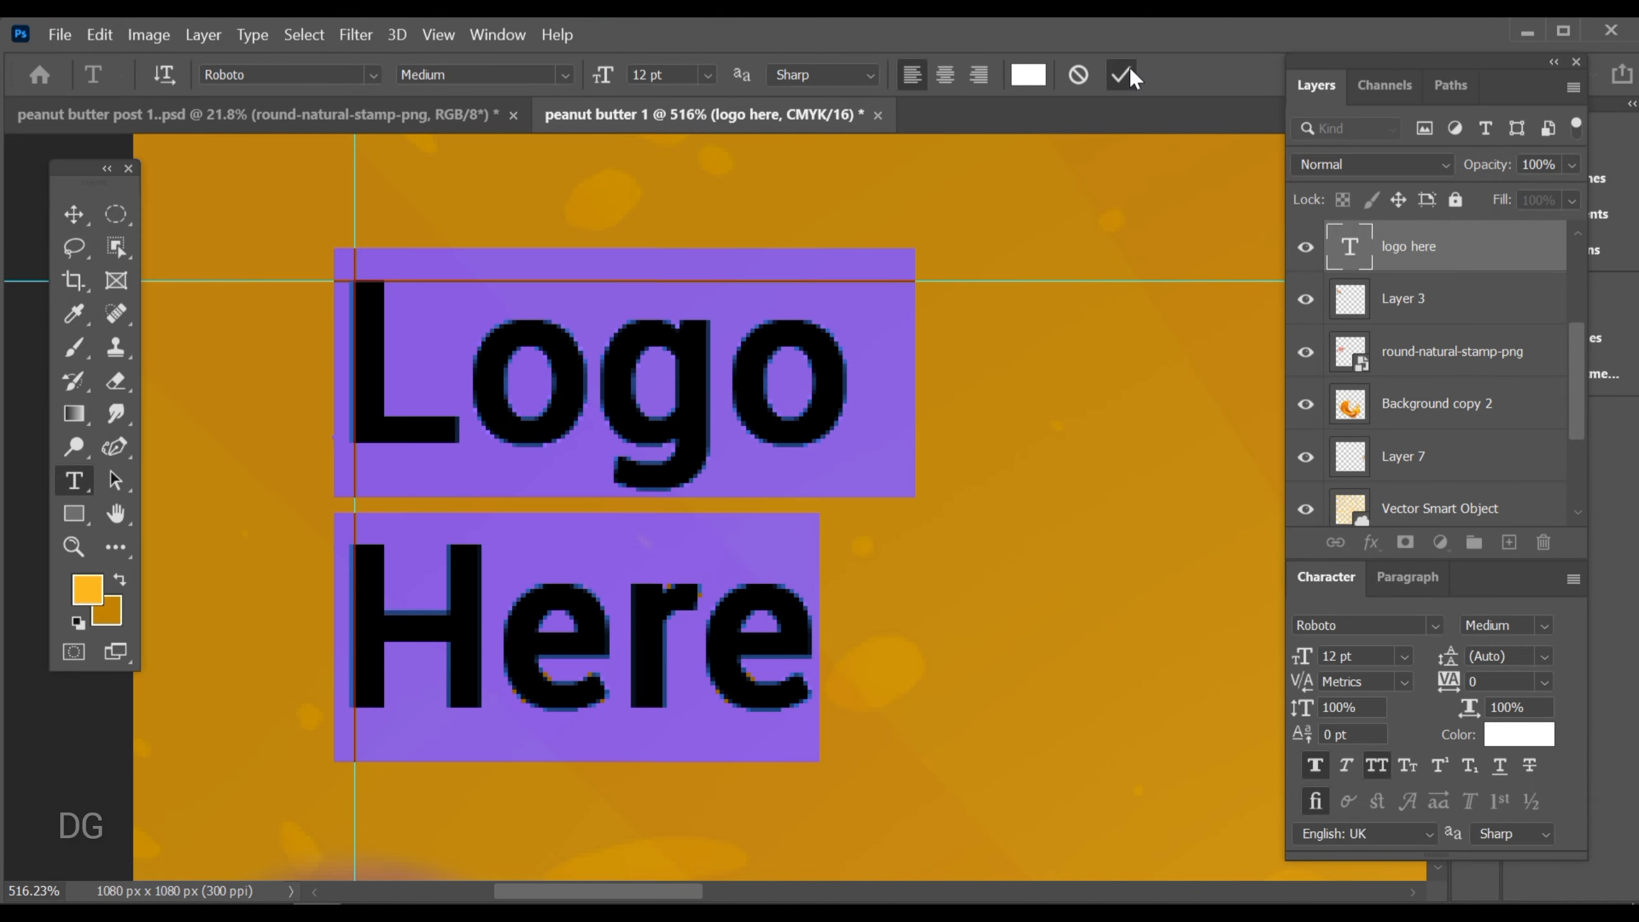
pyautogui.click(1129, 72)
pyautogui.press('v')
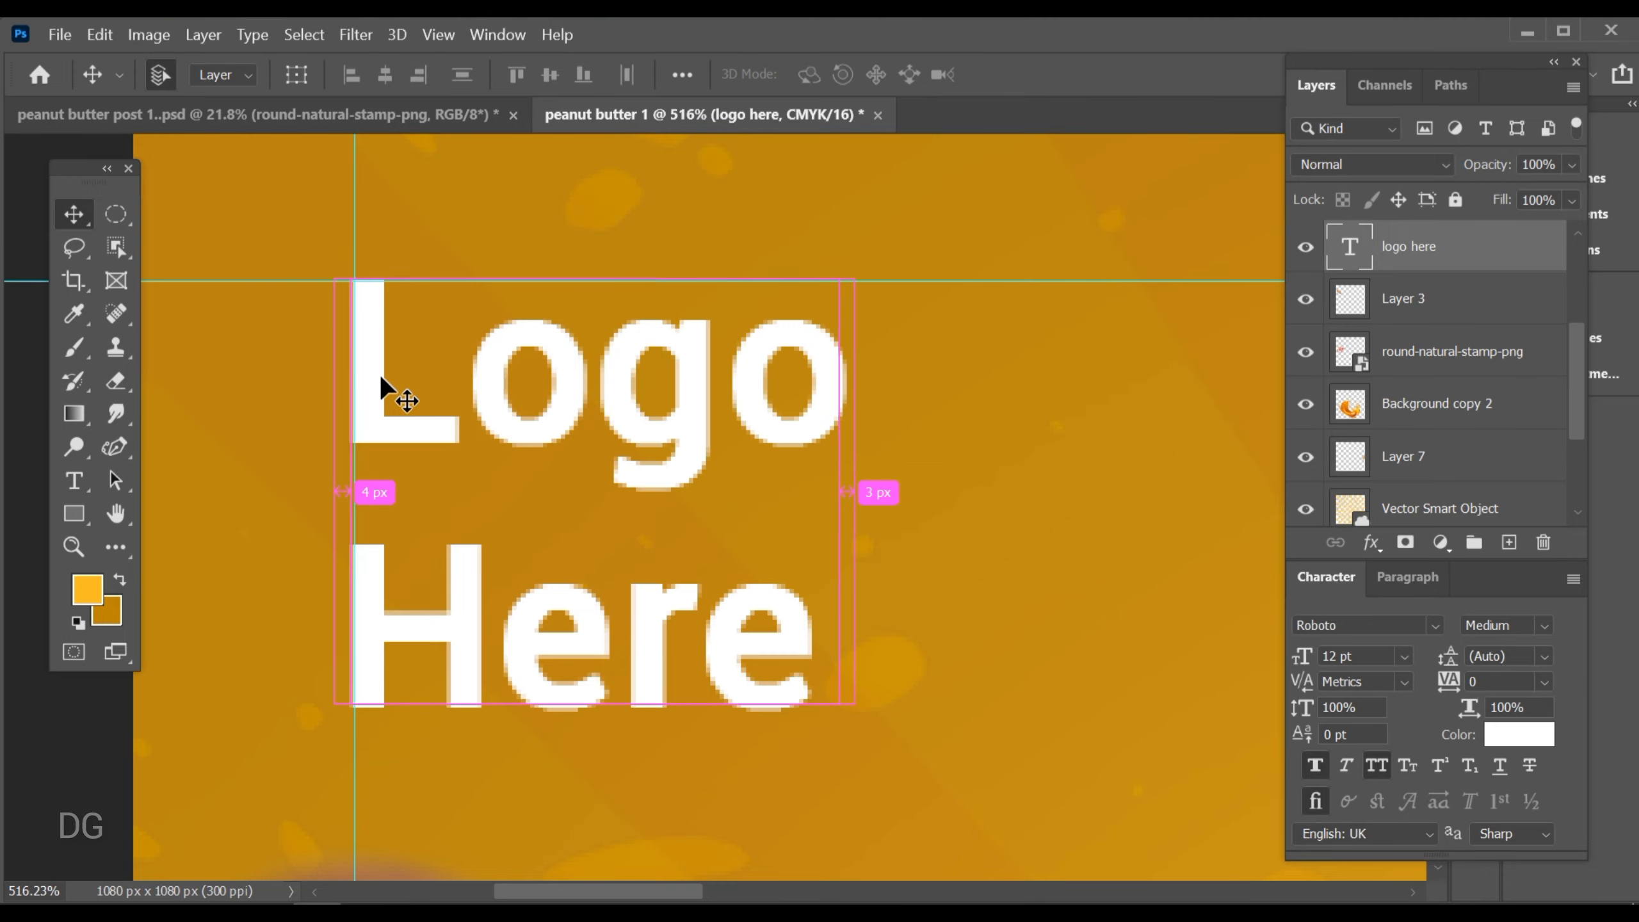
pyautogui.hotkey('ctrl', '0')
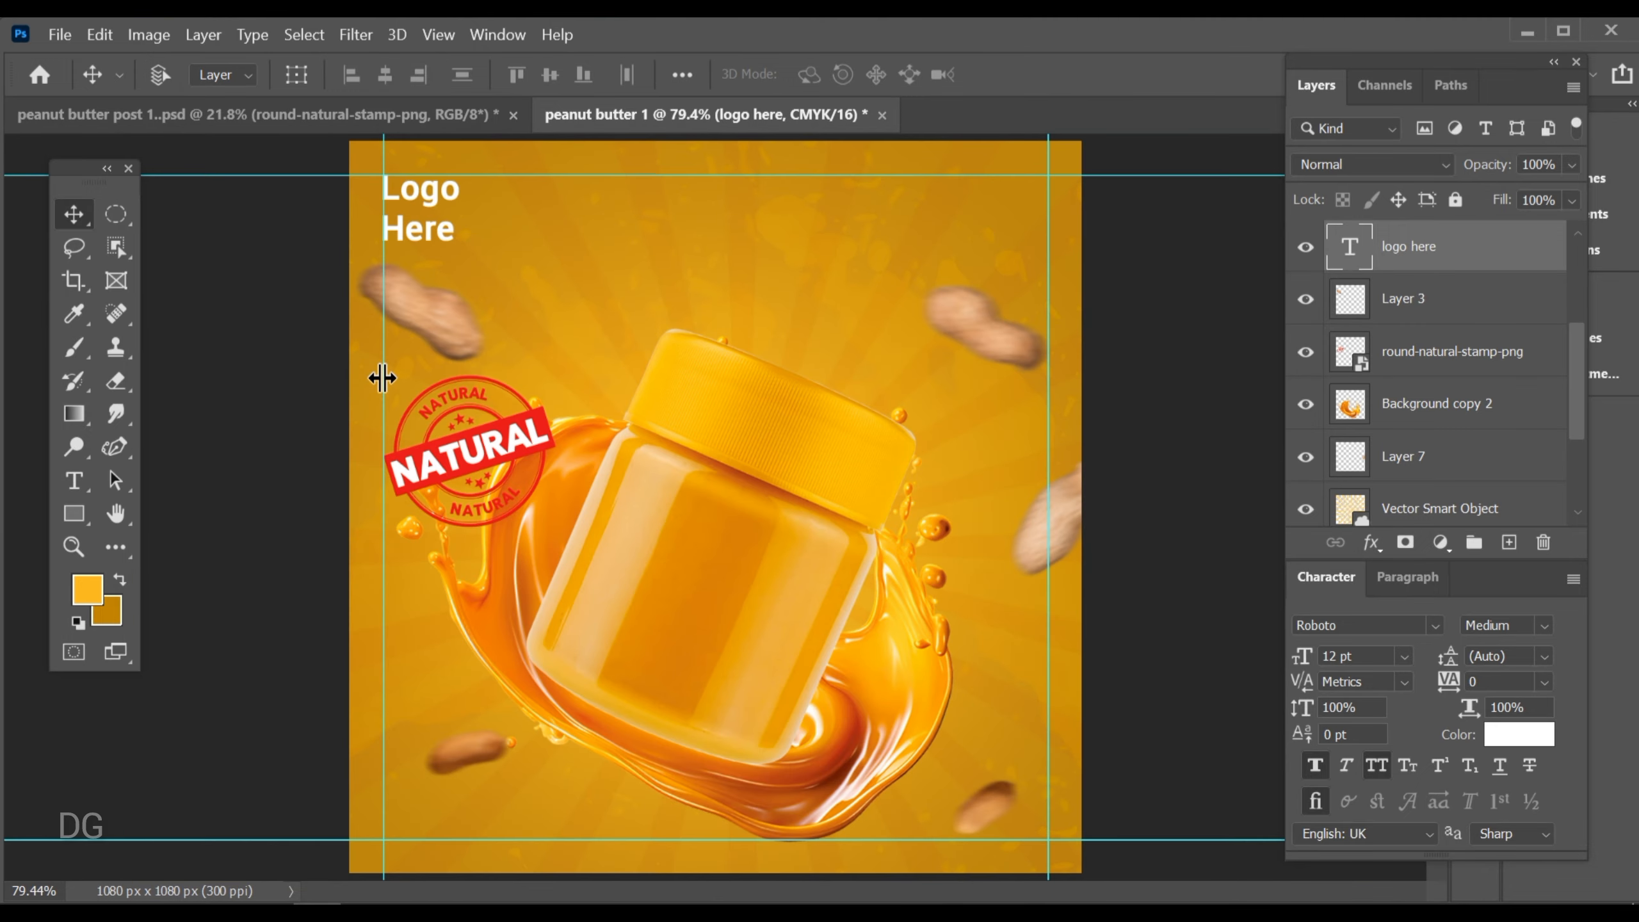
# Scale the "Logo Here" text to about 95% and shift the upper peanut beside the jar slightly toward the canvas's right edge
pyautogui.moveTo(411, 206); pyautogui.dragTo(714, 576)
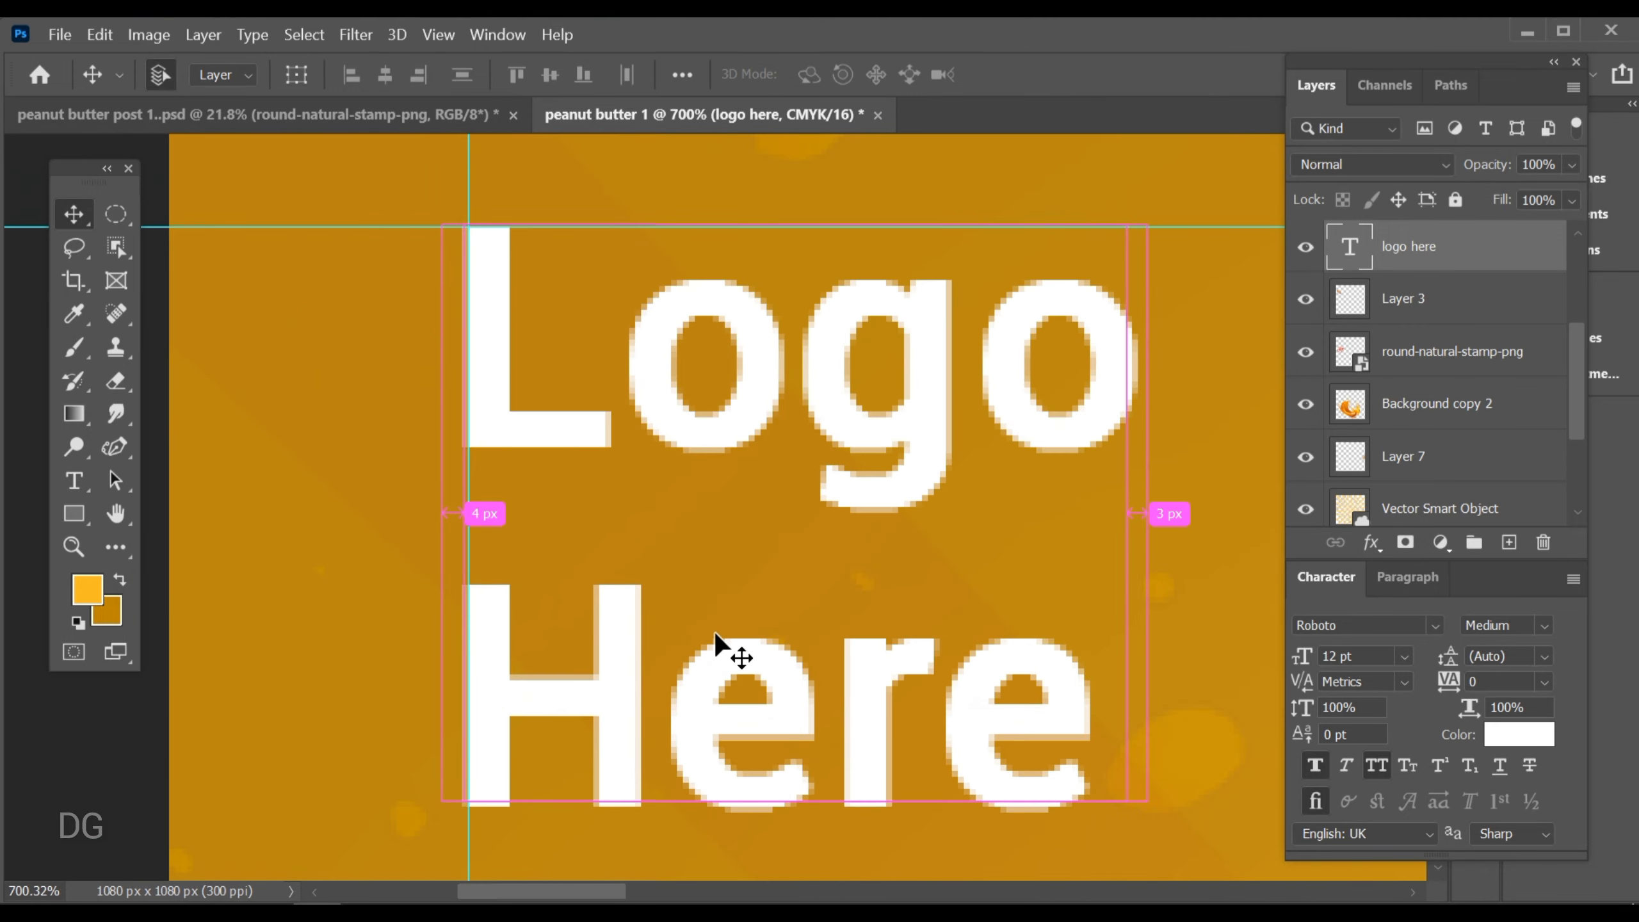
pyautogui.hotkey('ctrl', 't')
pyautogui.moveTo(1142, 875); pyautogui.dragTo(1104, 846)
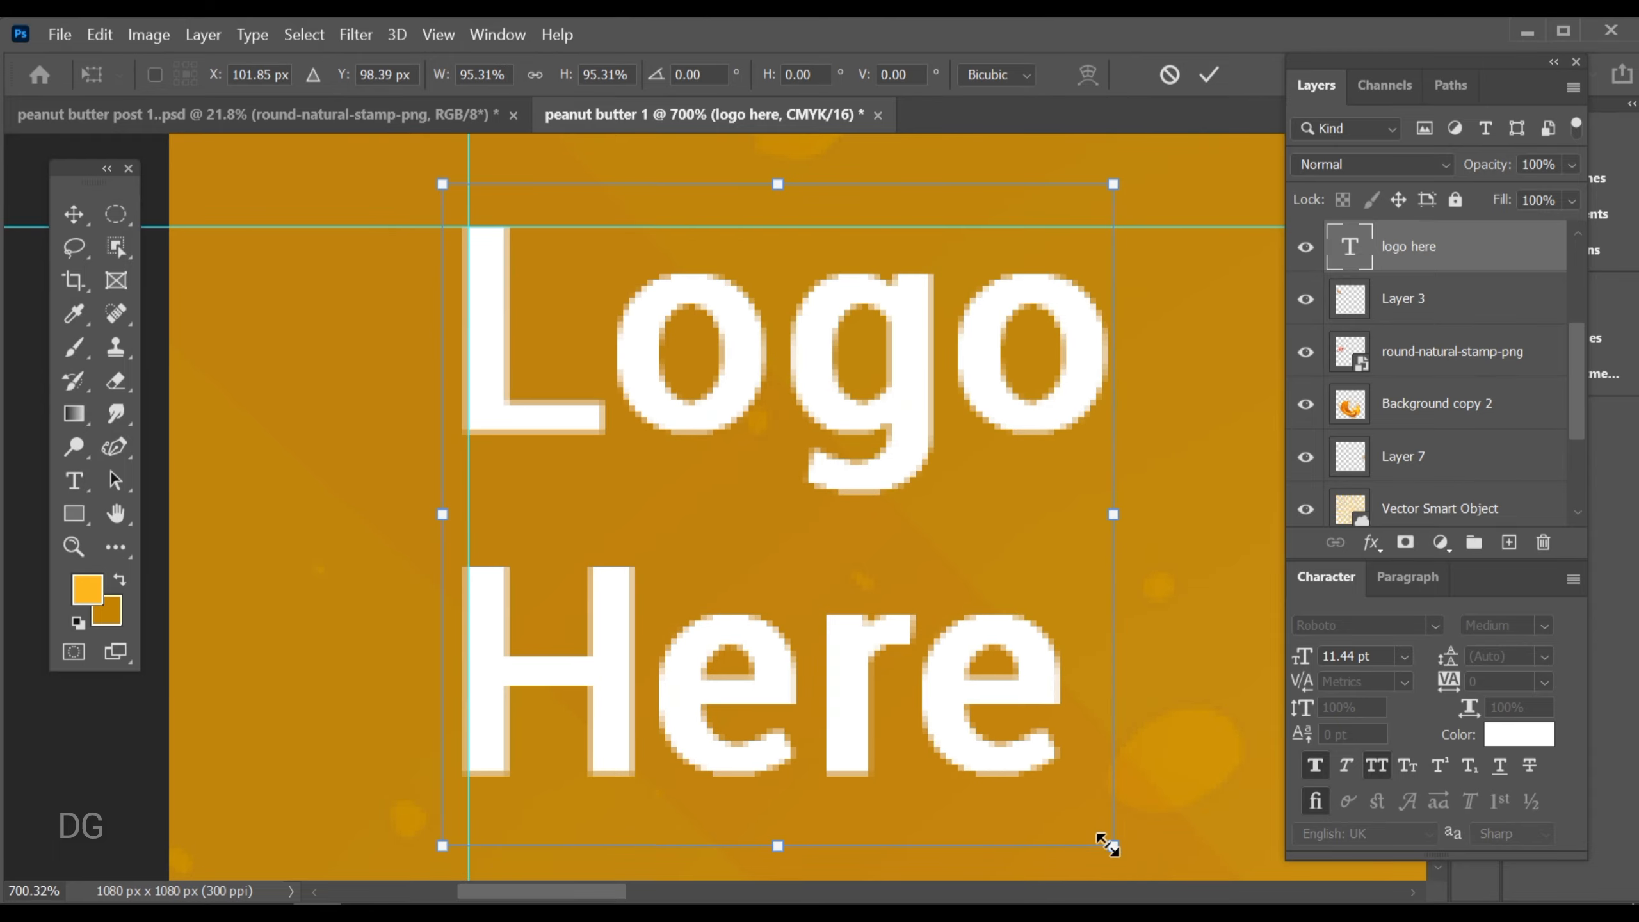
pyautogui.click(1209, 74)
pyautogui.moveTo(445, 227); pyautogui.dragTo(653, 320)
pyautogui.hotkey('ctrl', '0')
pyautogui.moveTo(1043, 330); pyautogui.dragTo(1078, 372)
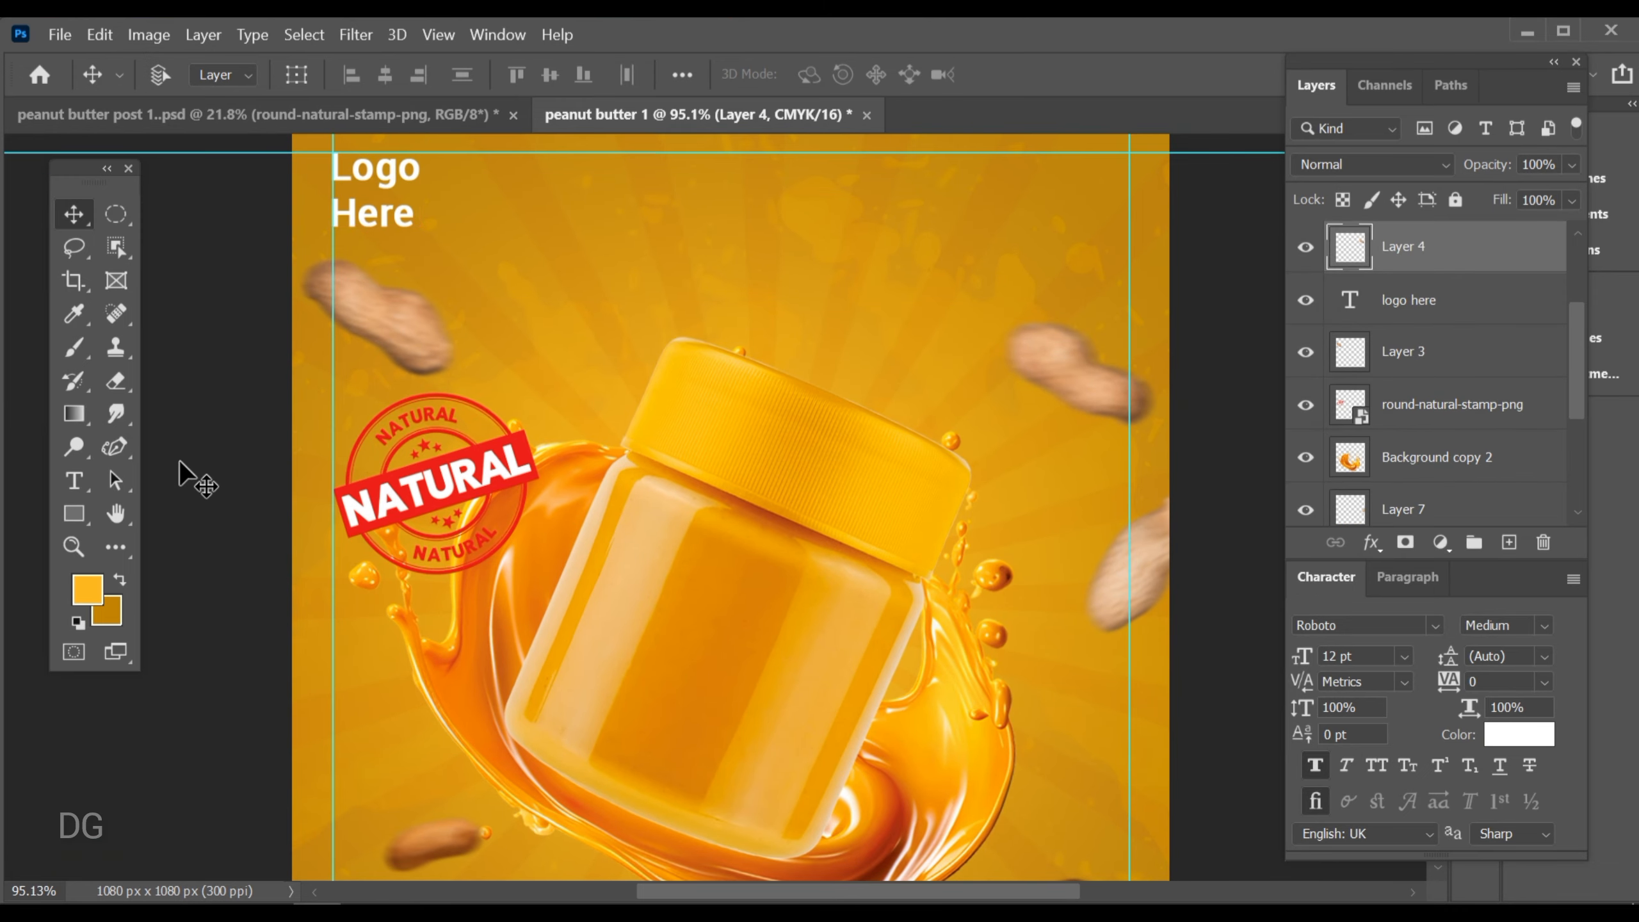
# Add a new text layer reading "peanut butter" above the jar
pyautogui.click(84, 491)
pyautogui.click(1008, 333)
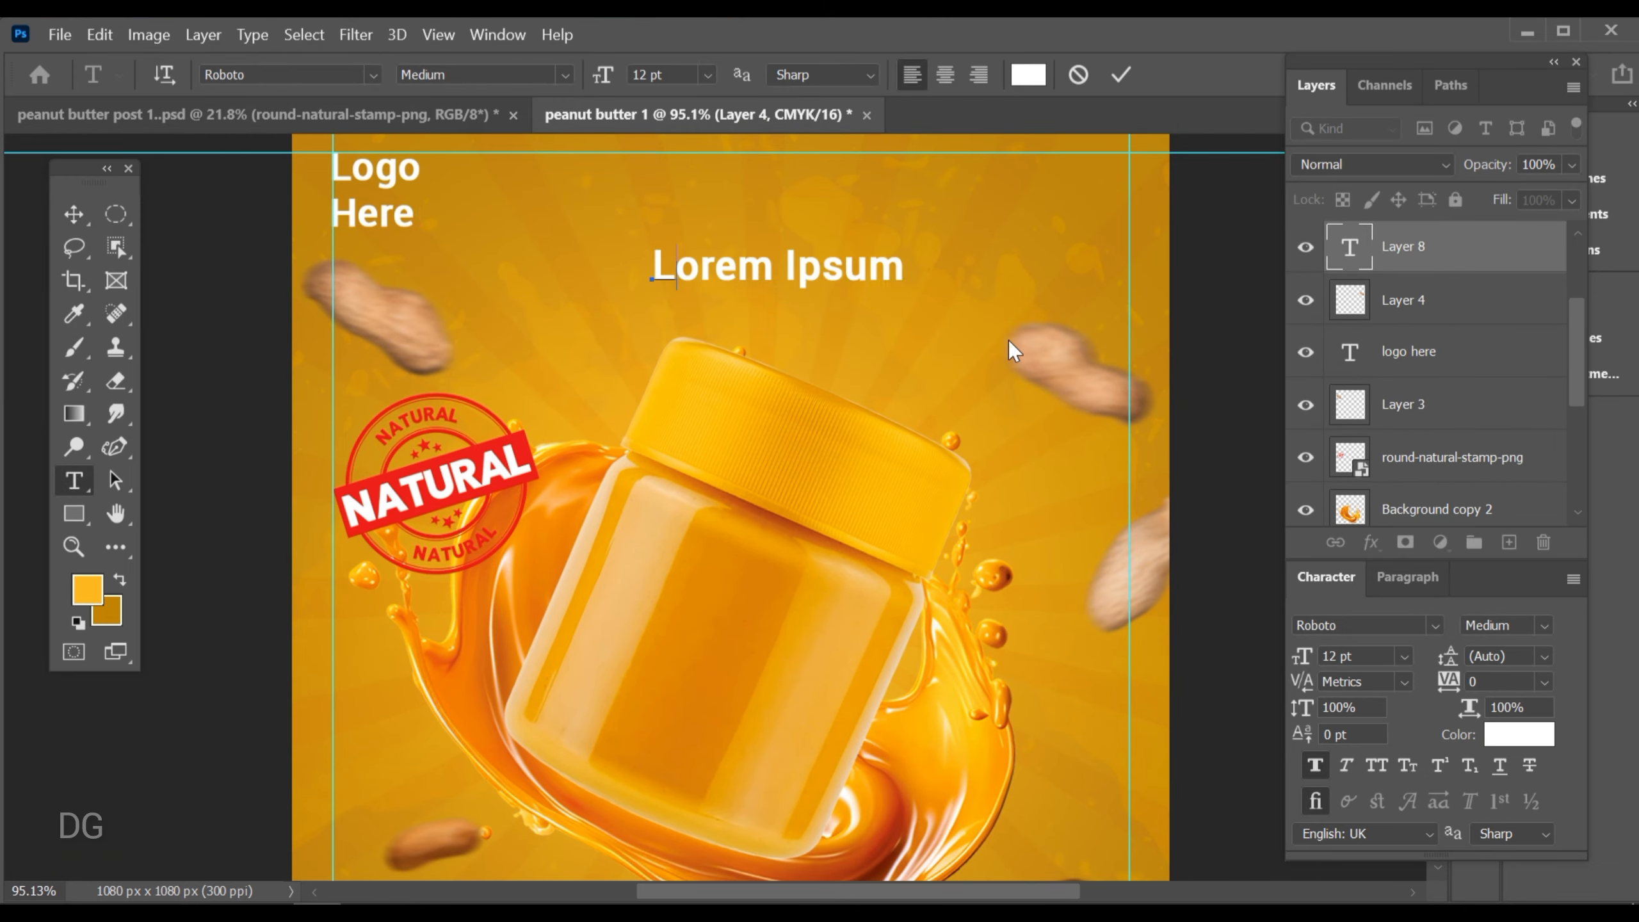
pyautogui.write('peanut ')
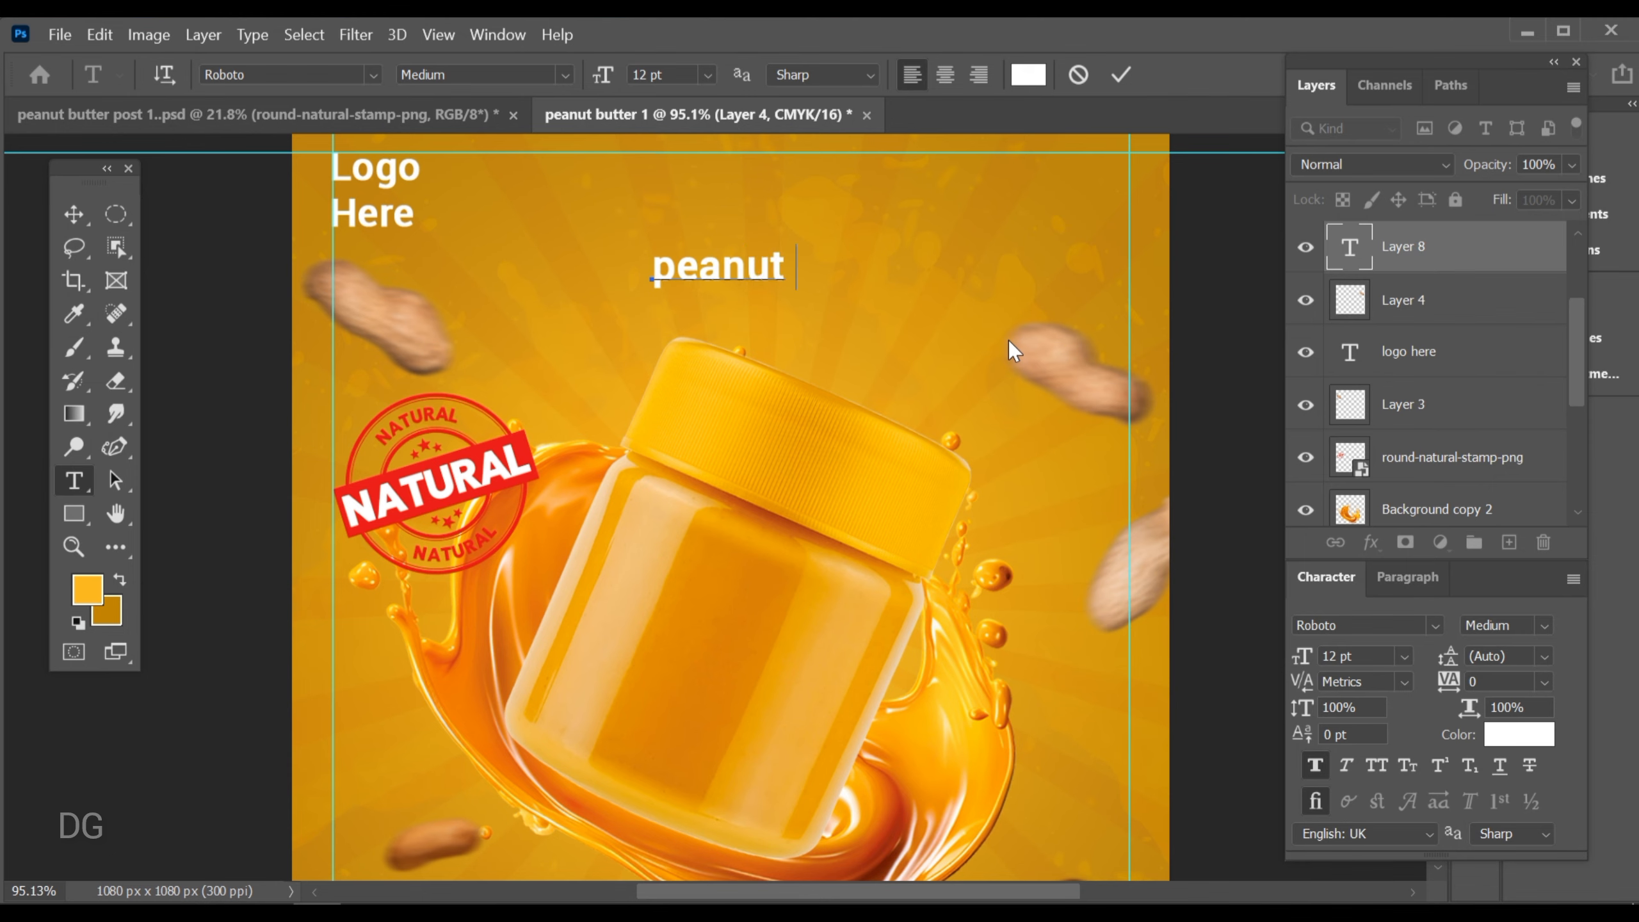
pyautogui.write('butter')
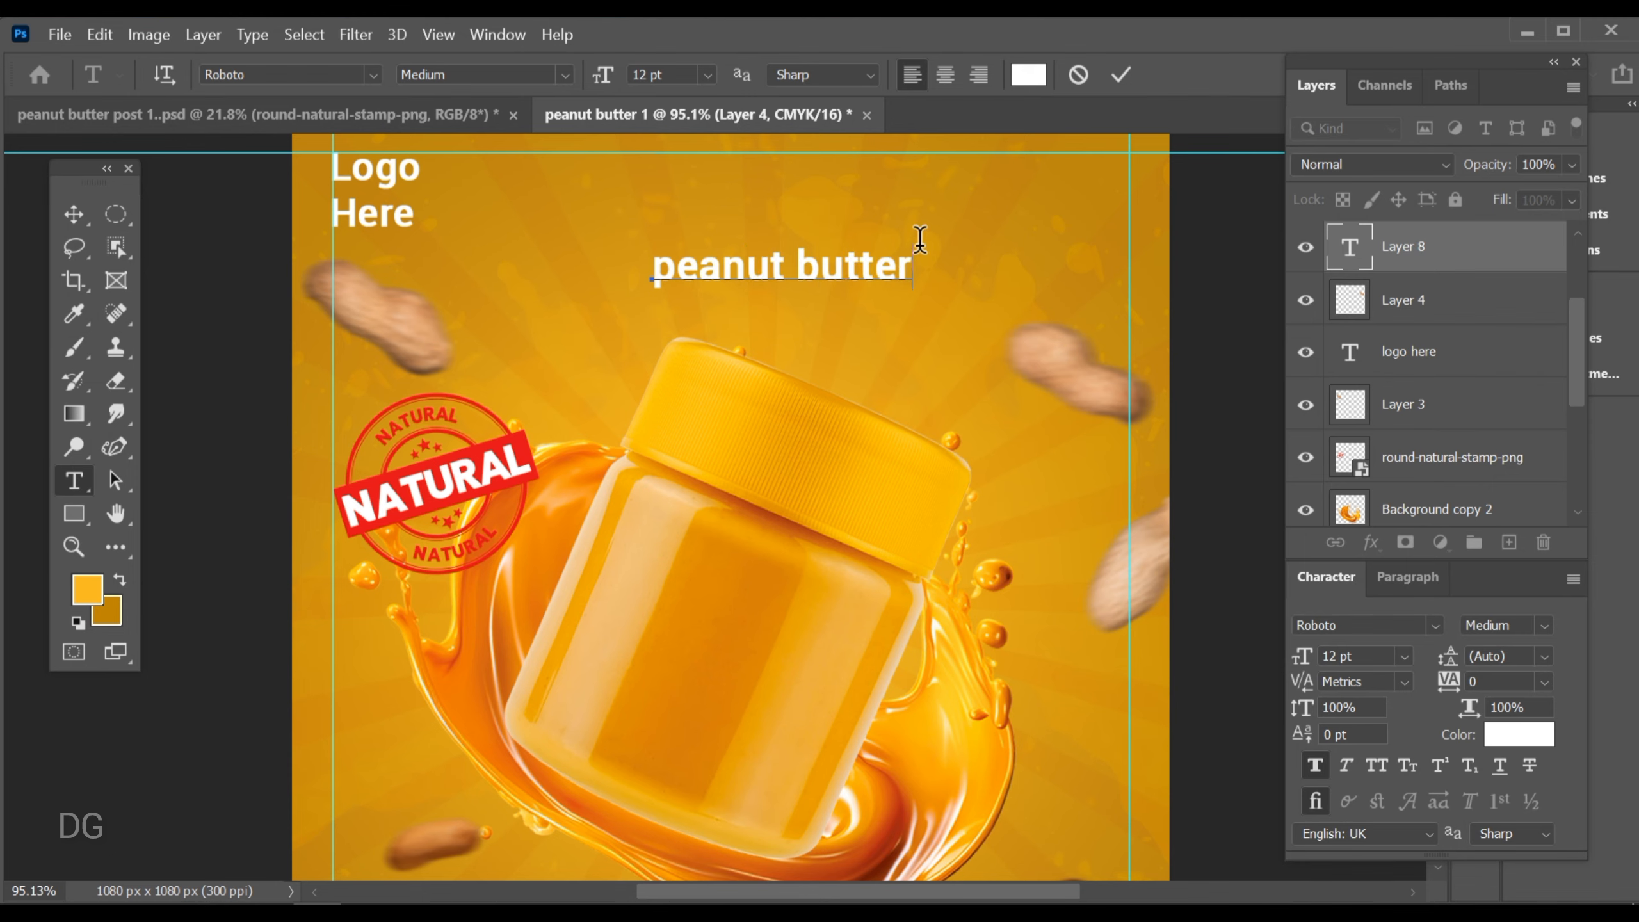
# Set the font of the whole "peanut butter" text to Cherry and Kisses Personal Use Regular, keeping it white
pyautogui.moveTo(918, 242); pyautogui.dragTo(610, 301)
pyautogui.click(1028, 74)
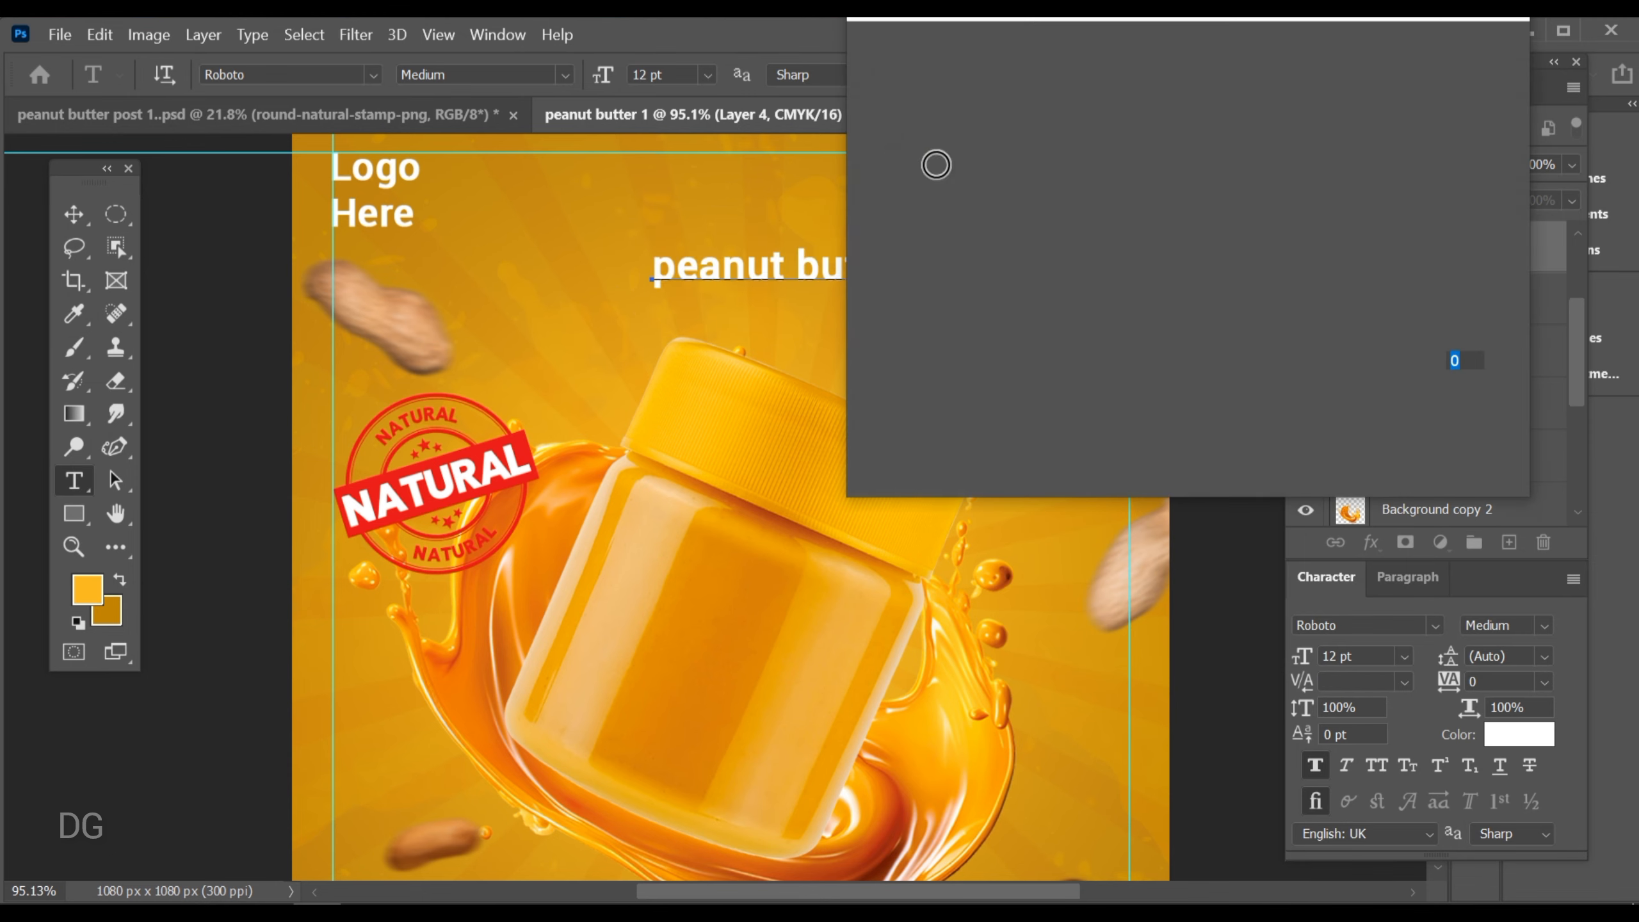
pyautogui.click(1393, 52)
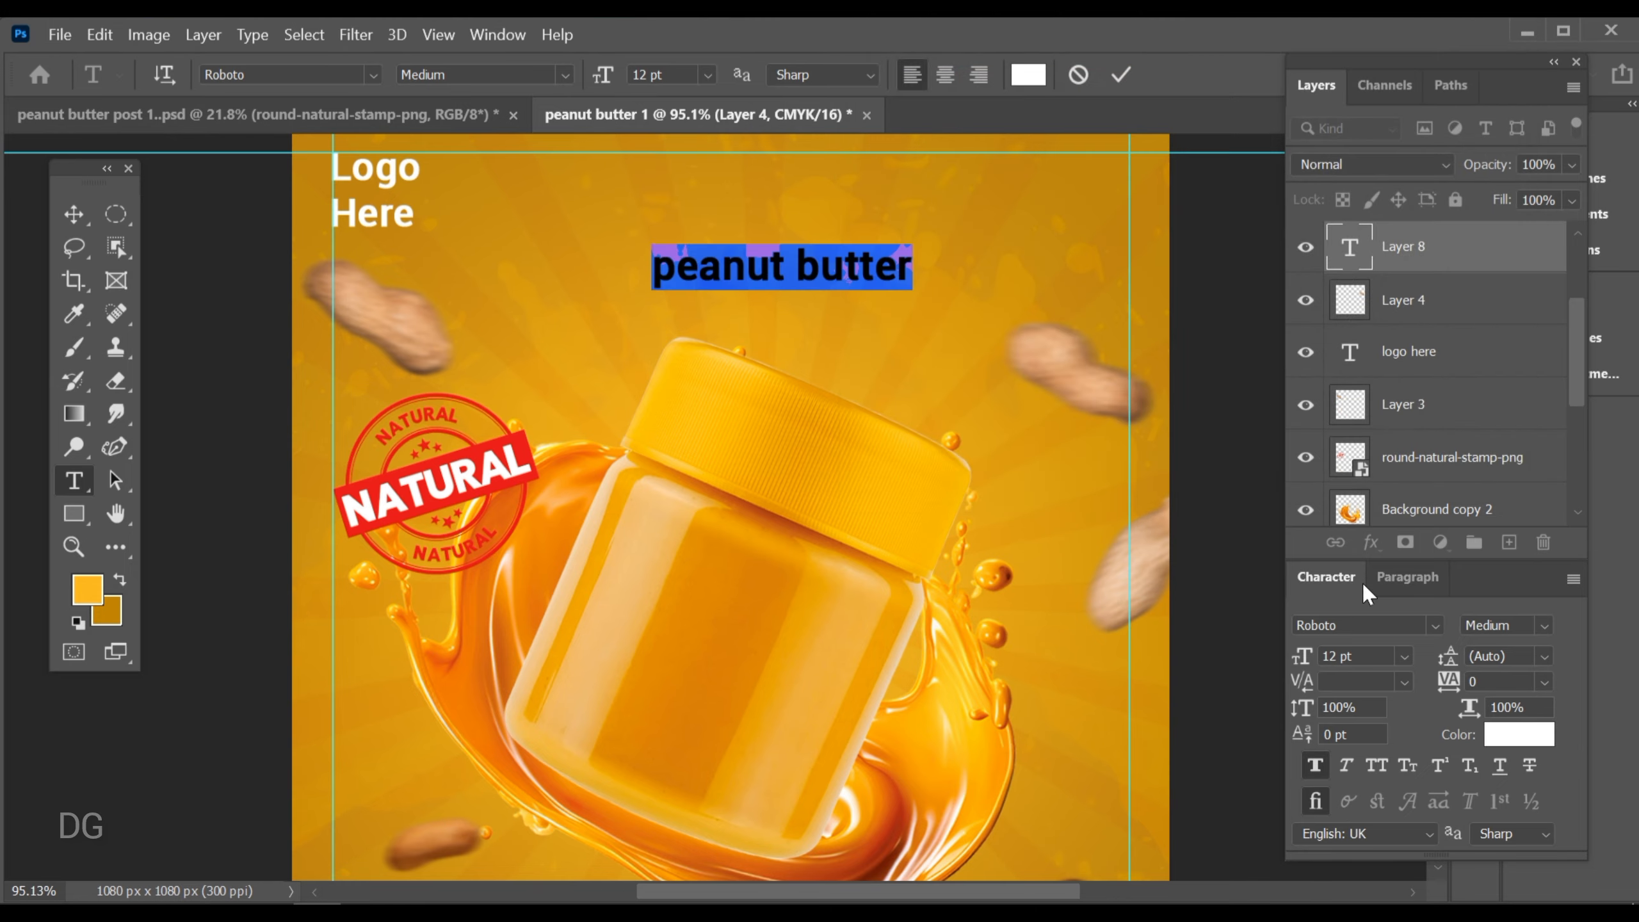
pyautogui.click(1436, 626)
pyautogui.write('sweet')
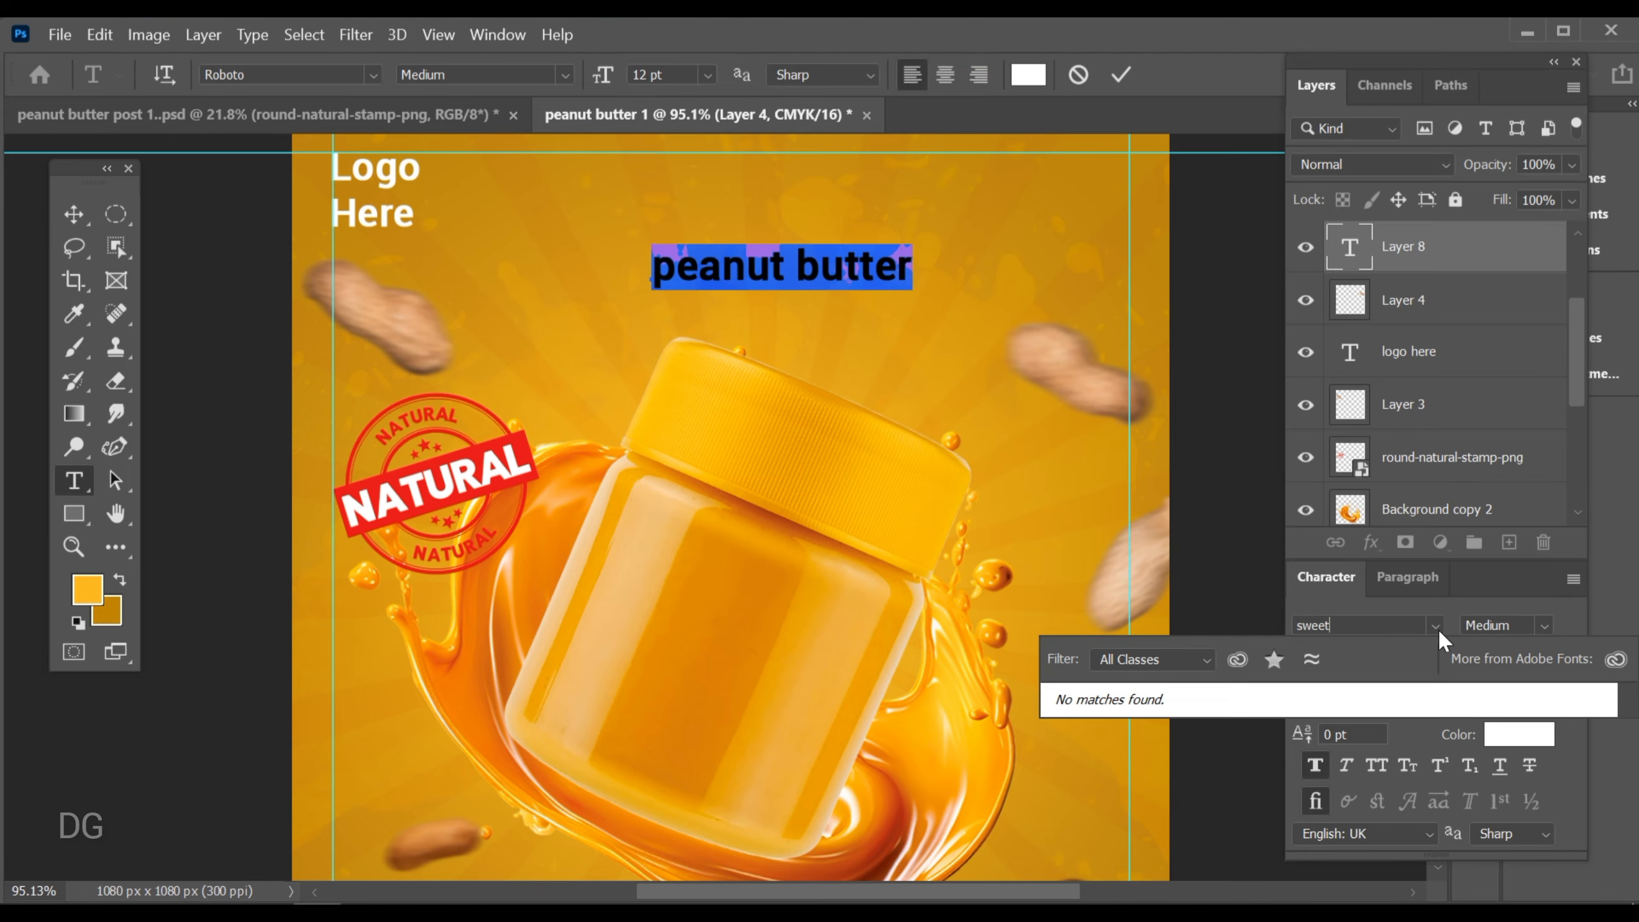
pyautogui.press('BackSpace')
pyautogui.press('BackSpace')
pyautogui.press('BackSpace')
pyautogui.press('BackSpace')
pyautogui.press('BackSpace')
pyautogui.write('cherr')
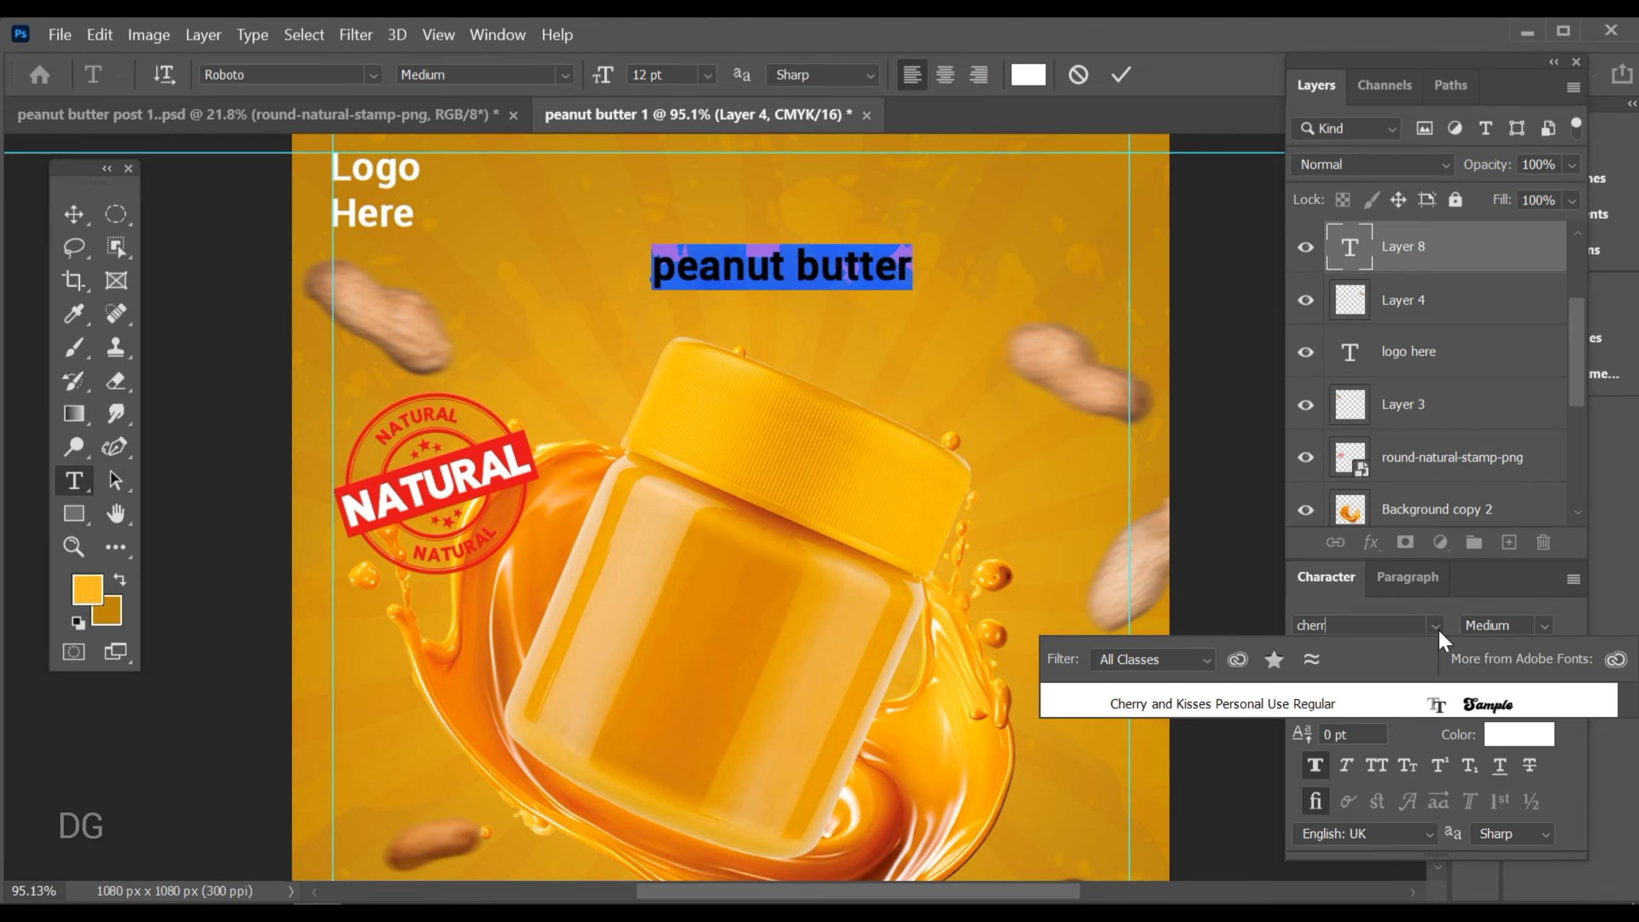
pyautogui.click(1373, 701)
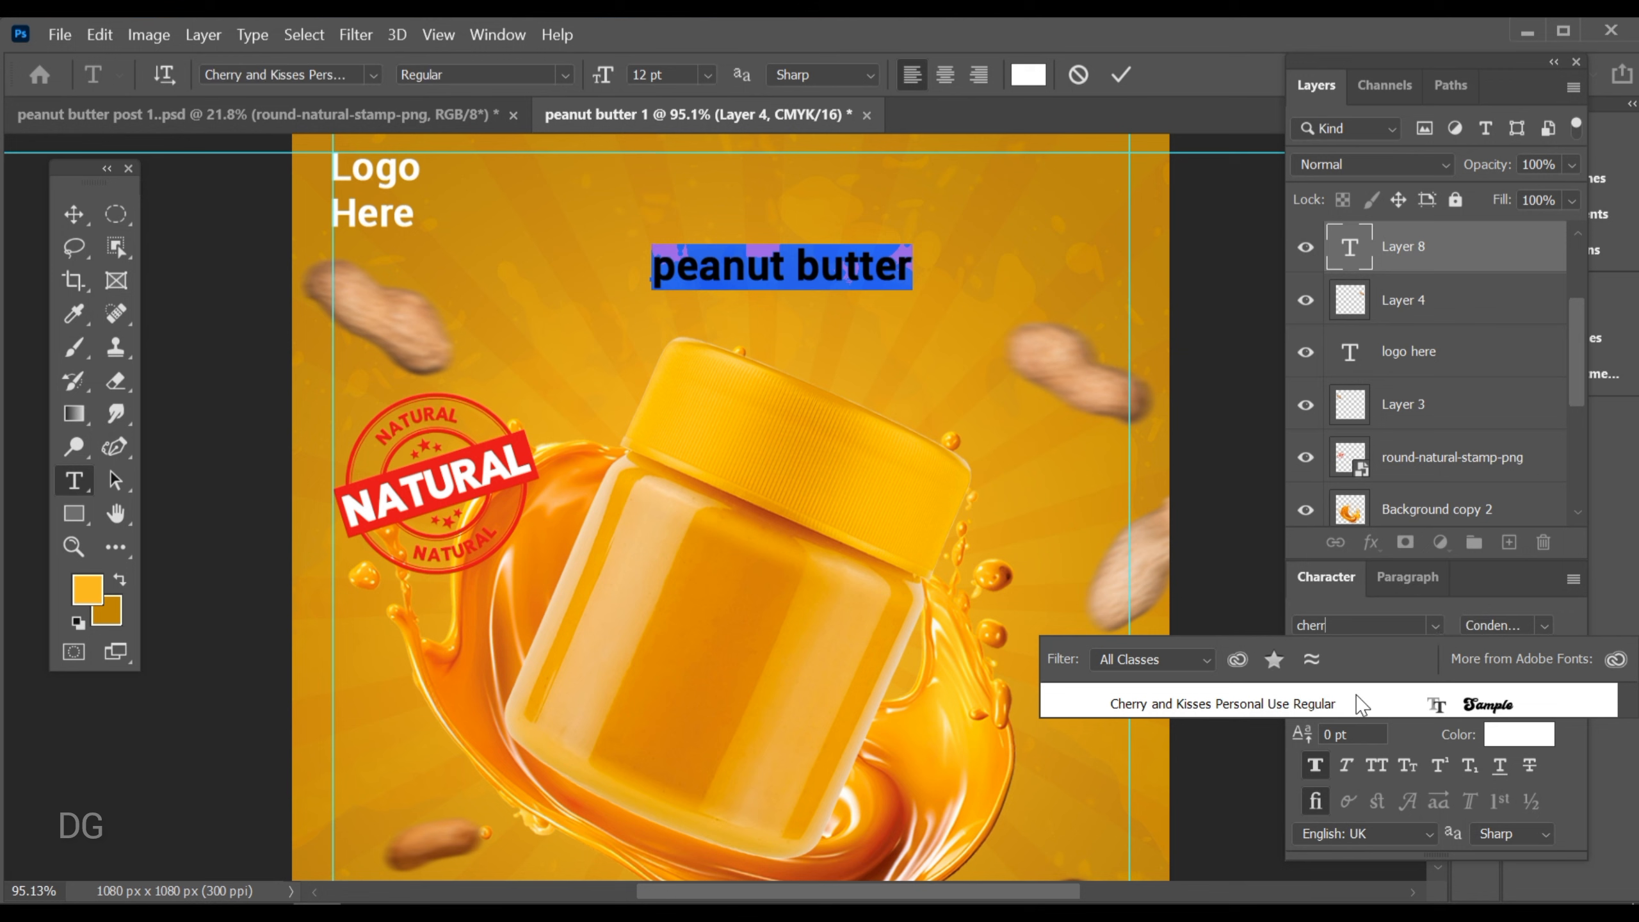
# Apply All Caps to the title and remove it from "utter" and "eanut" so it reads "Peanut Butter"
pyautogui.click(1378, 765)
pyautogui.moveTo(1055, 264); pyautogui.dragTo(937, 268)
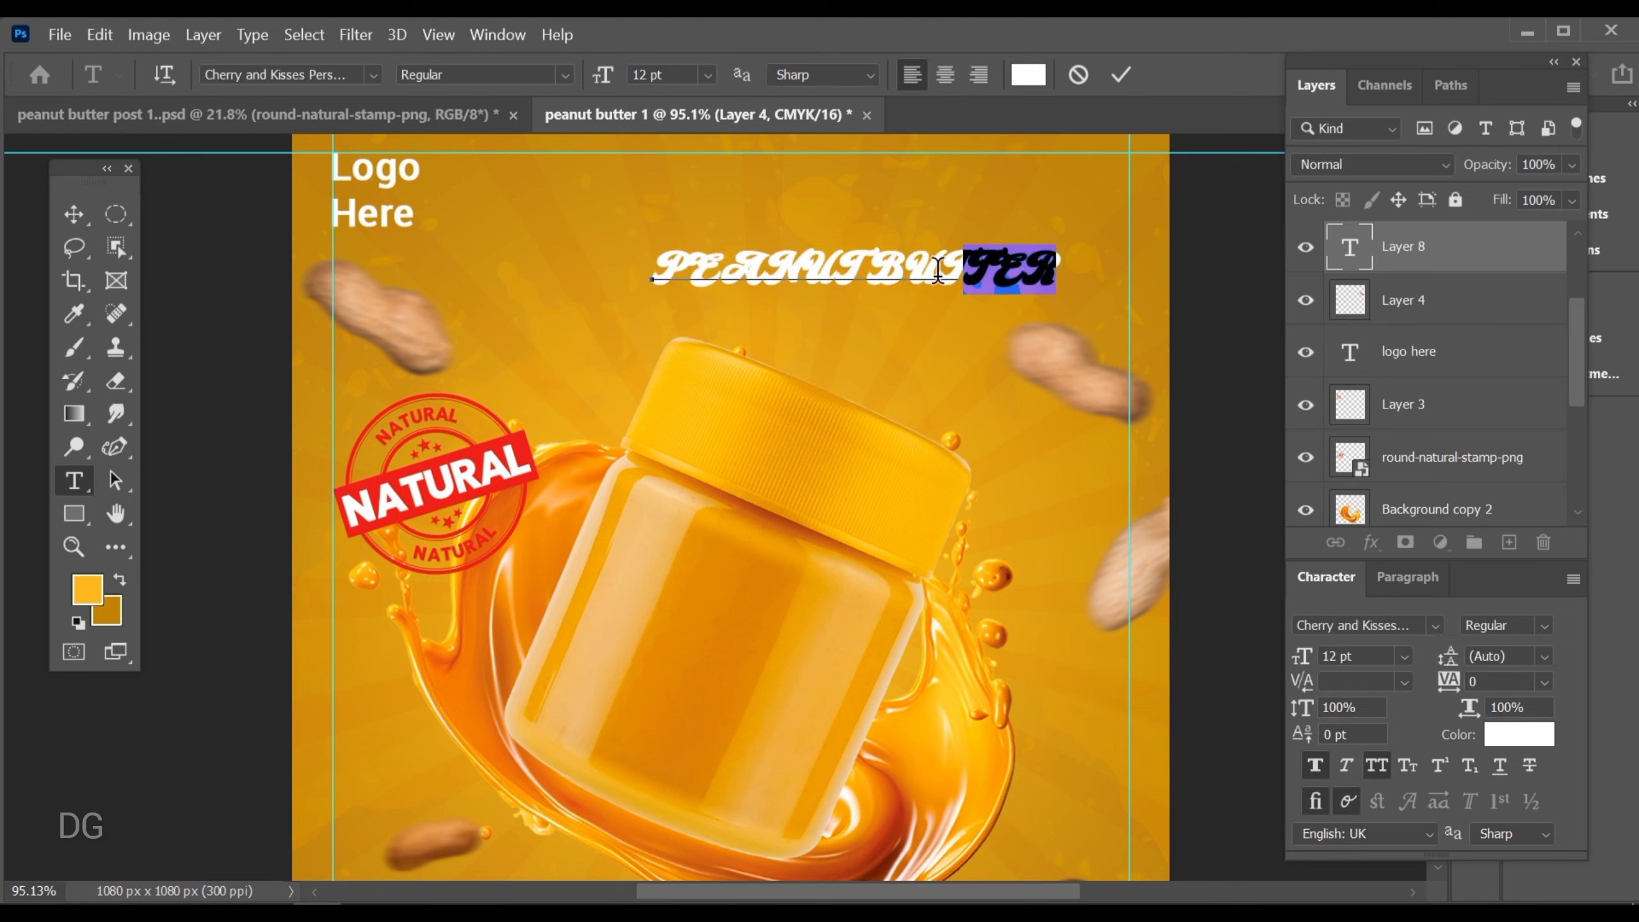
pyautogui.click(1376, 765)
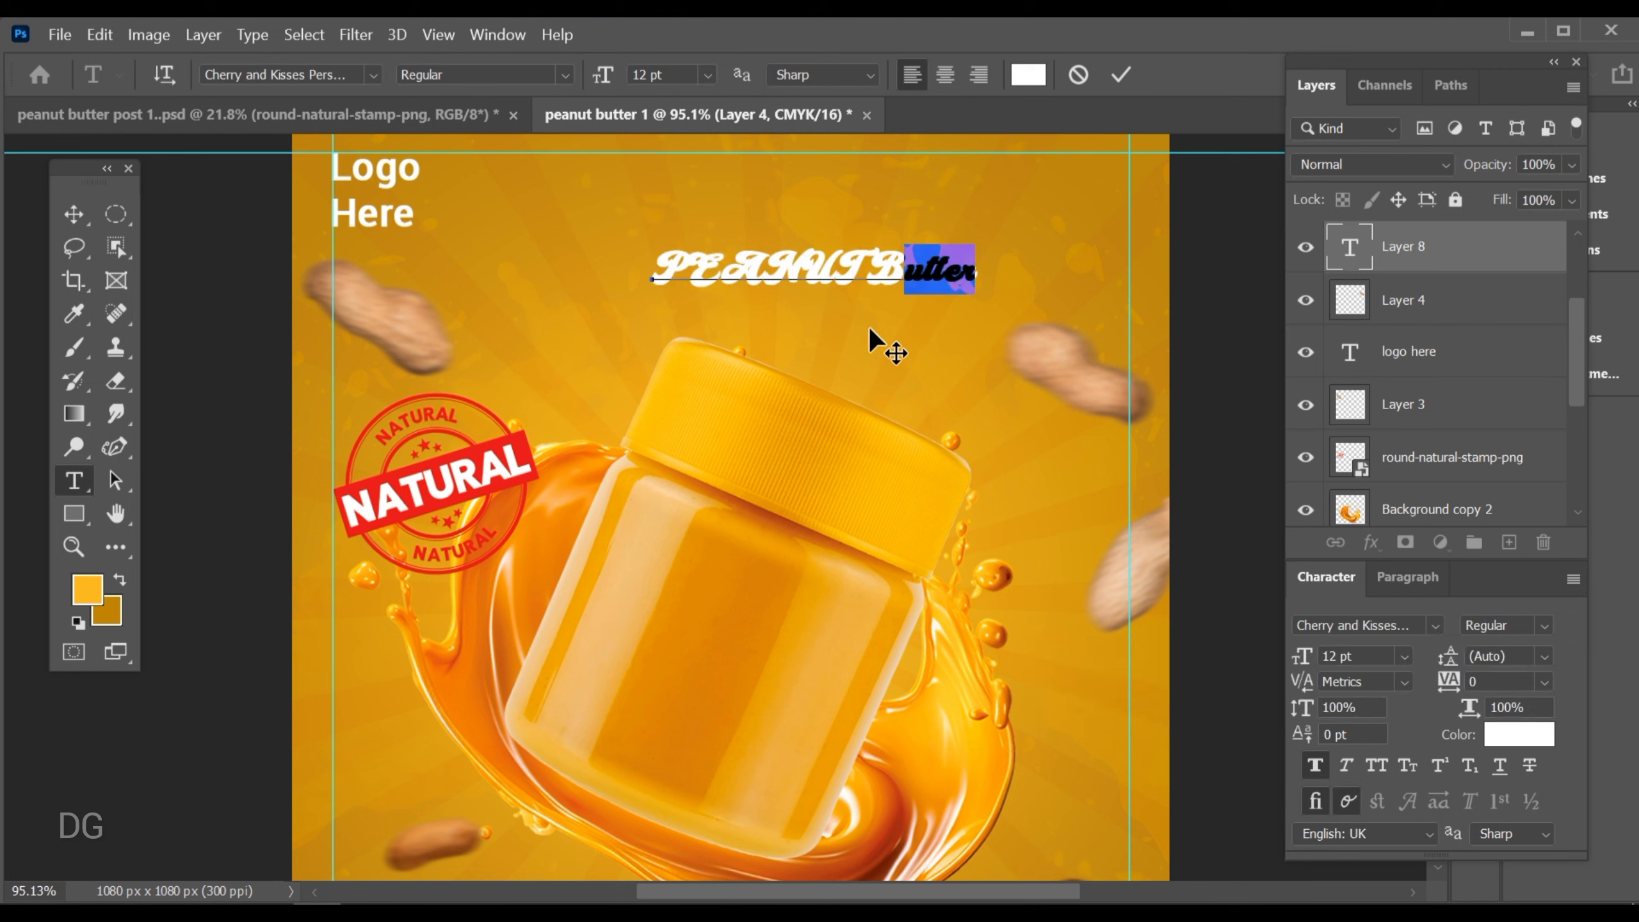
pyautogui.moveTo(861, 267); pyautogui.dragTo(693, 277)
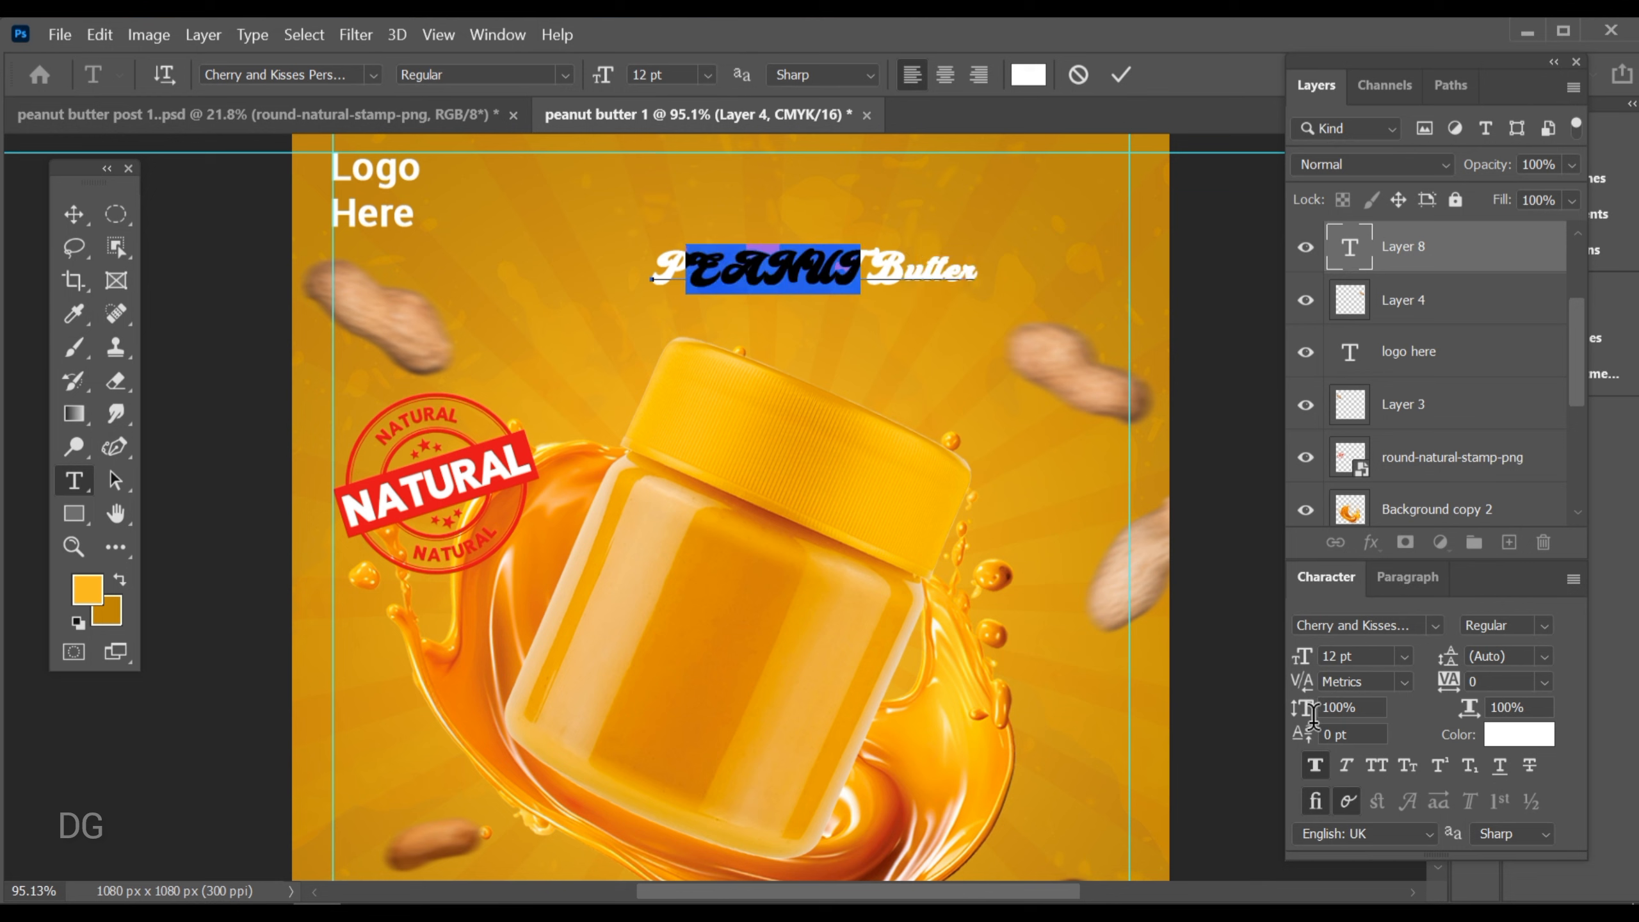
pyautogui.click(1376, 765)
pyautogui.press('Right')
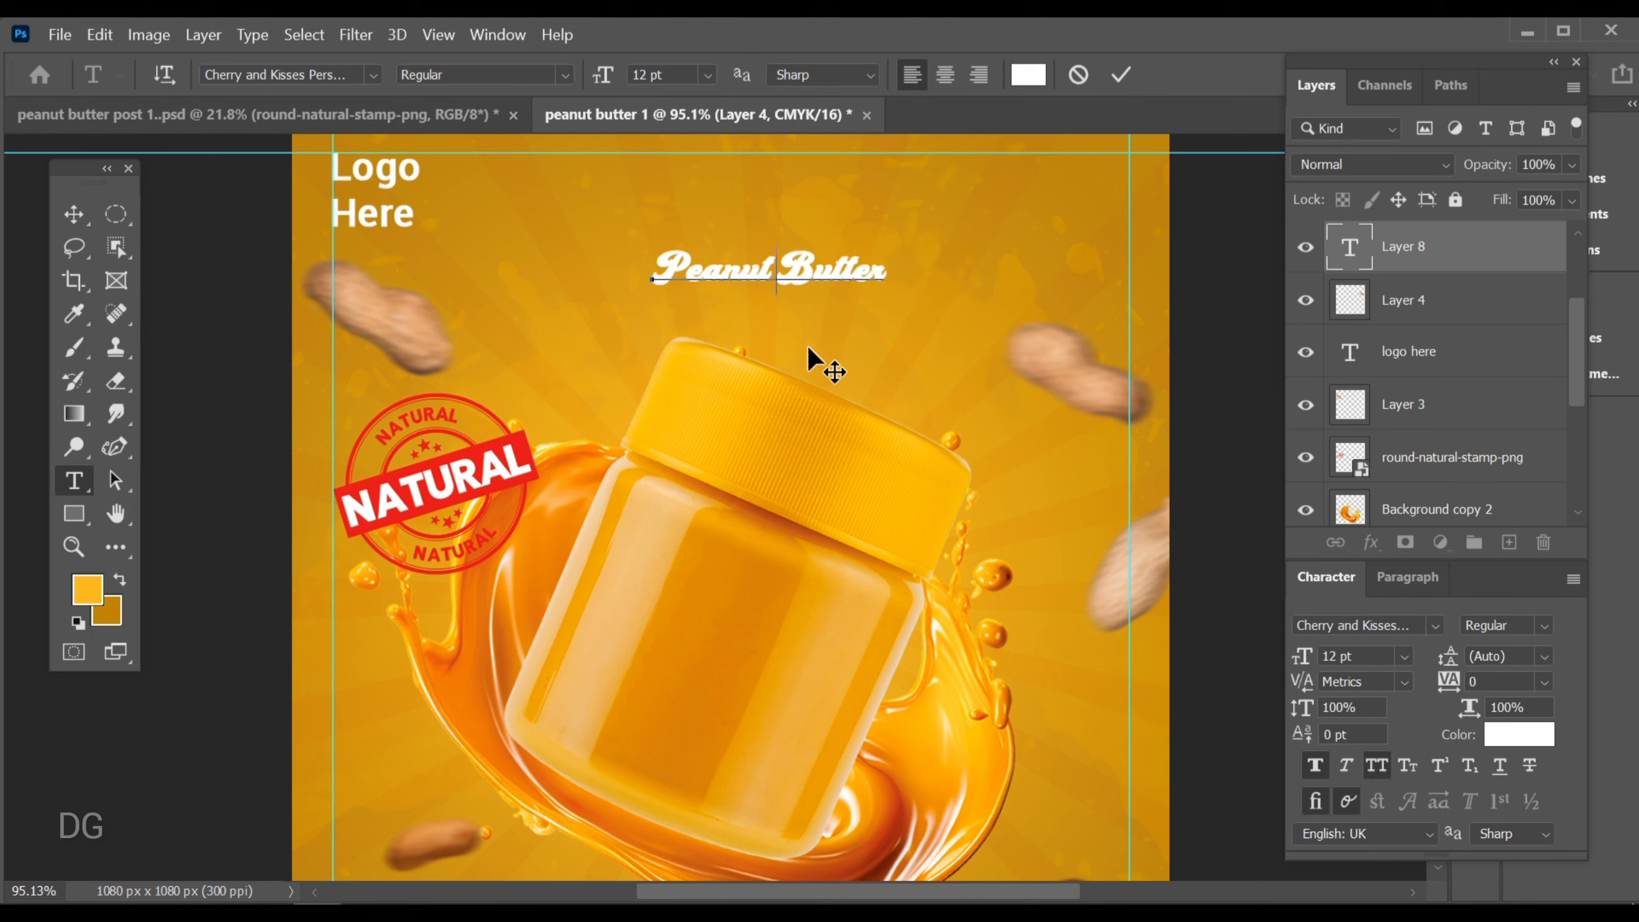
# Enlarge the "Peanut Butter" title to about 25 pt and place it between the logo text and the jar lid
pyautogui.moveTo(899, 264); pyautogui.dragTo(627, 281)
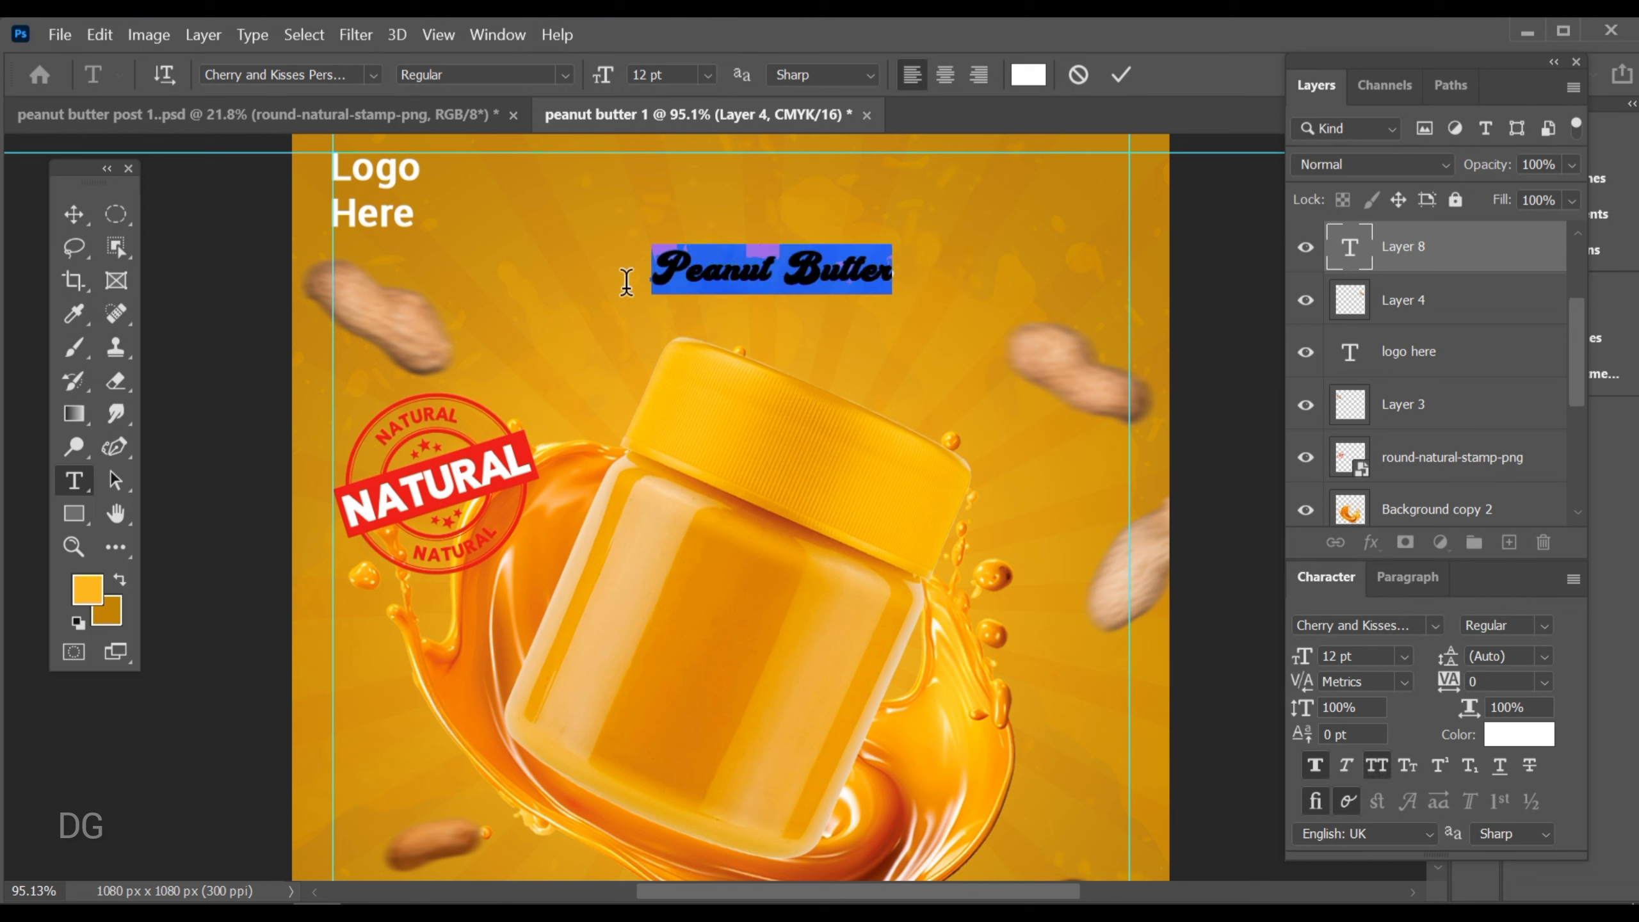
pyautogui.click(1123, 75)
pyautogui.press('v')
pyautogui.hotkey('ctrl', 't')
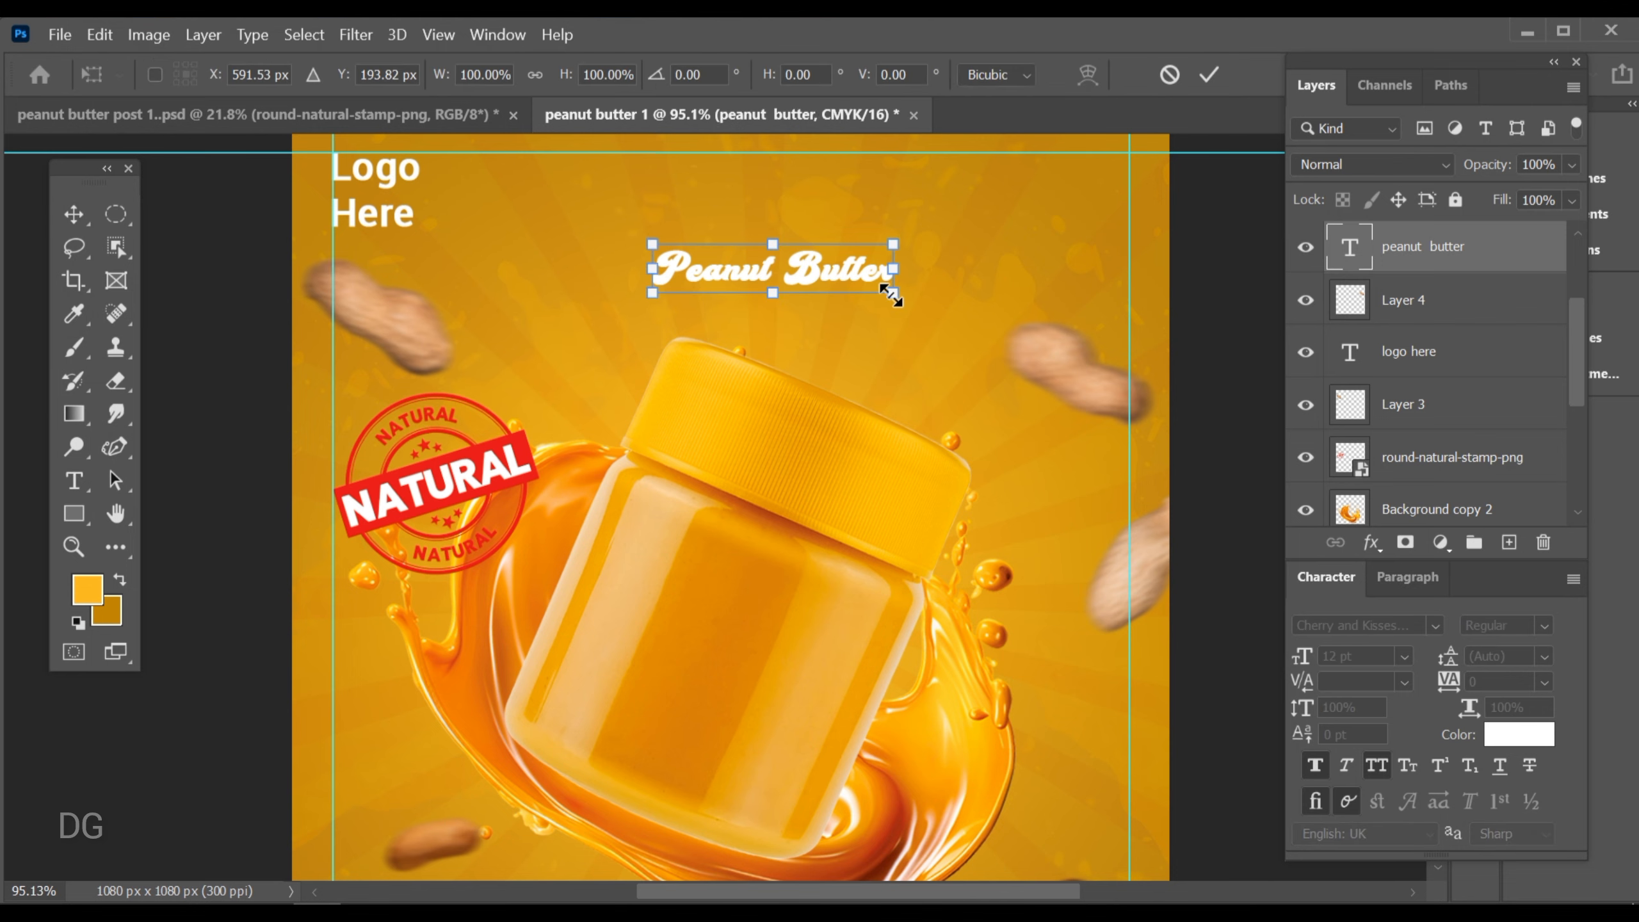
pyautogui.moveTo(892, 294)
pyautogui.mouseDown()
pyautogui.moveTo(1022, 319)
pyautogui.moveTo(885, 297)
pyautogui.mouseUp()
pyautogui.click(1208, 74)
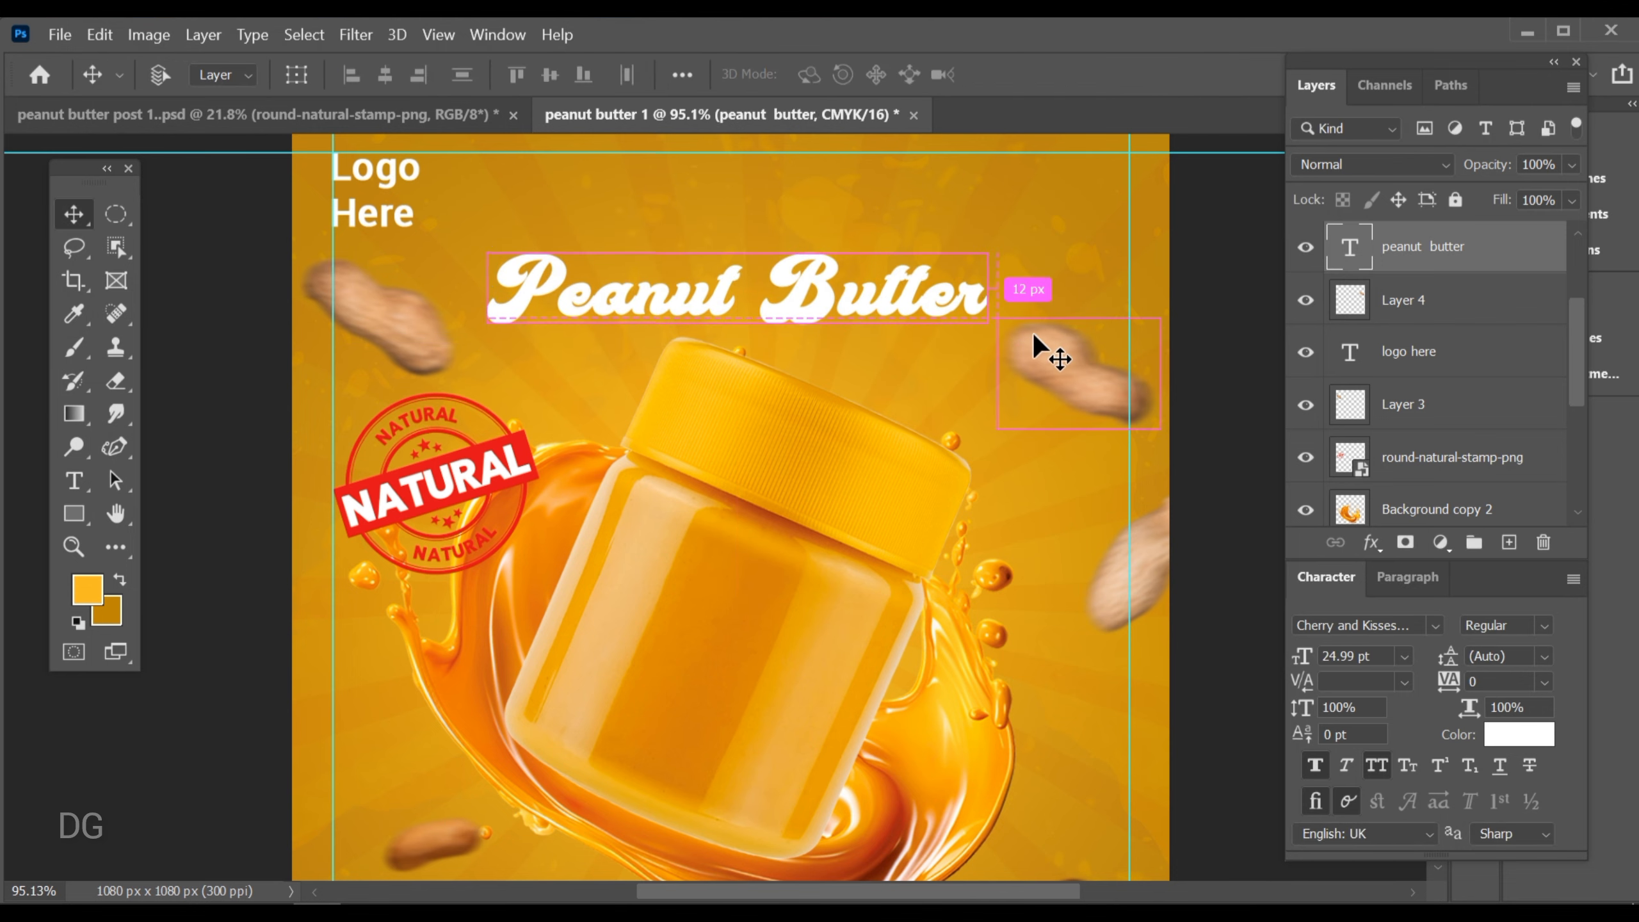
pyautogui.hotkey('ctrl', '0')
pyautogui.moveTo(717, 241); pyautogui.dragTo(724, 242)
# Add a horizontal guide along the bottom edge of the "Logo Here" text
pyautogui.moveTo(612, 253); pyautogui.dragTo(652, 288)
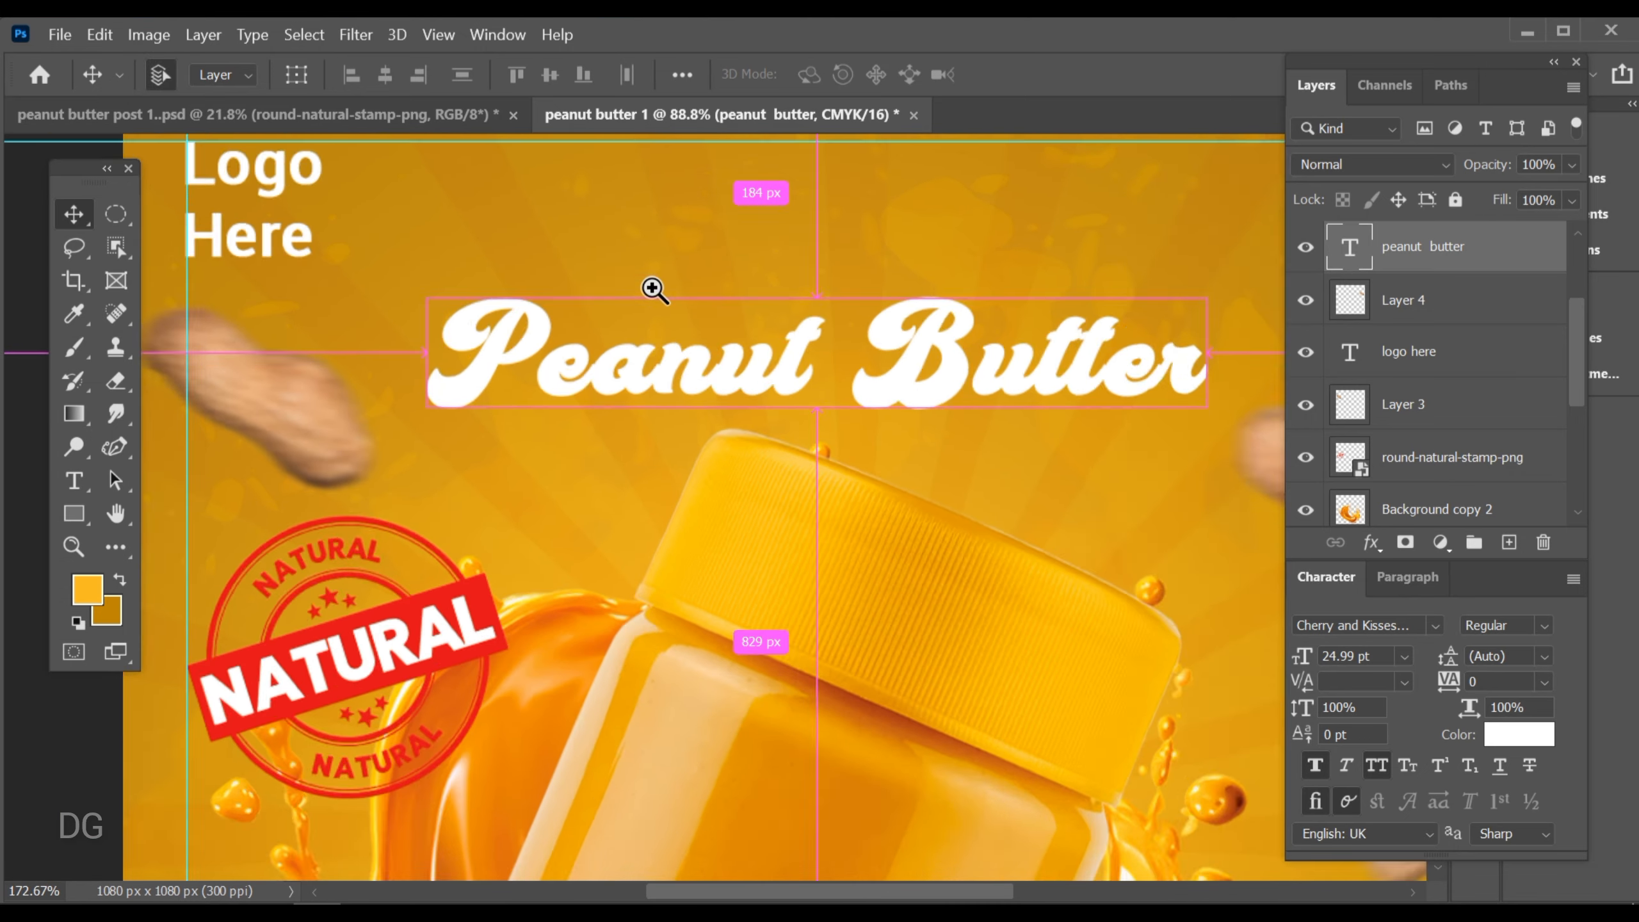
pyautogui.moveTo(334, 264); pyautogui.dragTo(607, 469)
pyautogui.moveTo(497, 436); pyautogui.dragTo(916, 400)
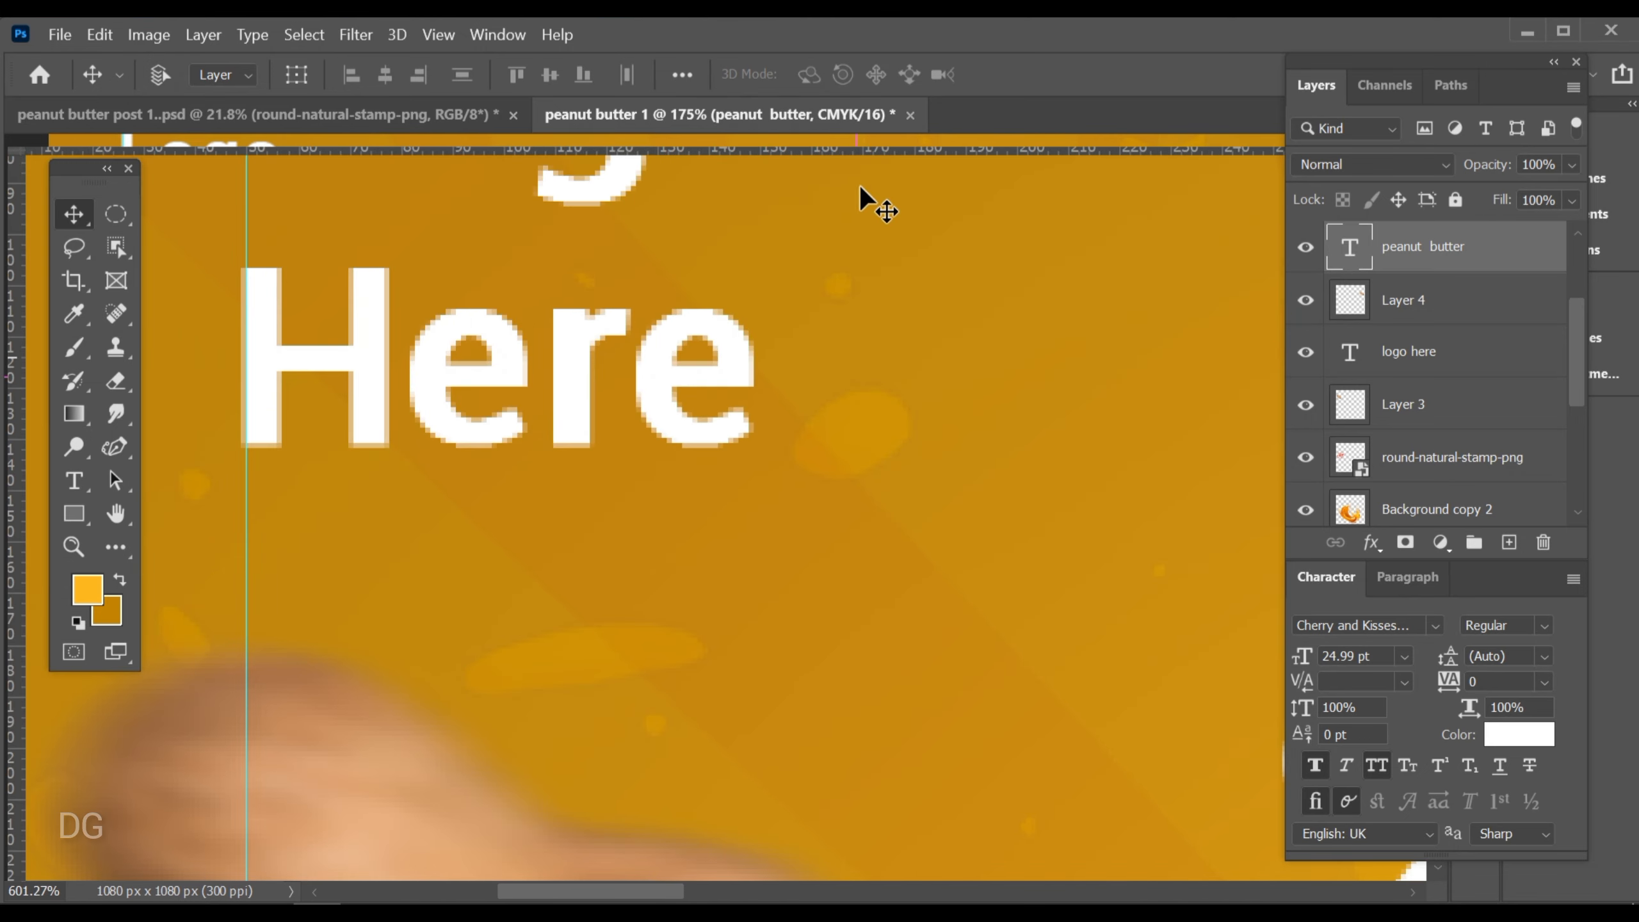
pyautogui.moveTo(899, 177); pyautogui.dragTo(826, 450)
pyautogui.hotkey('ctrl', '0')
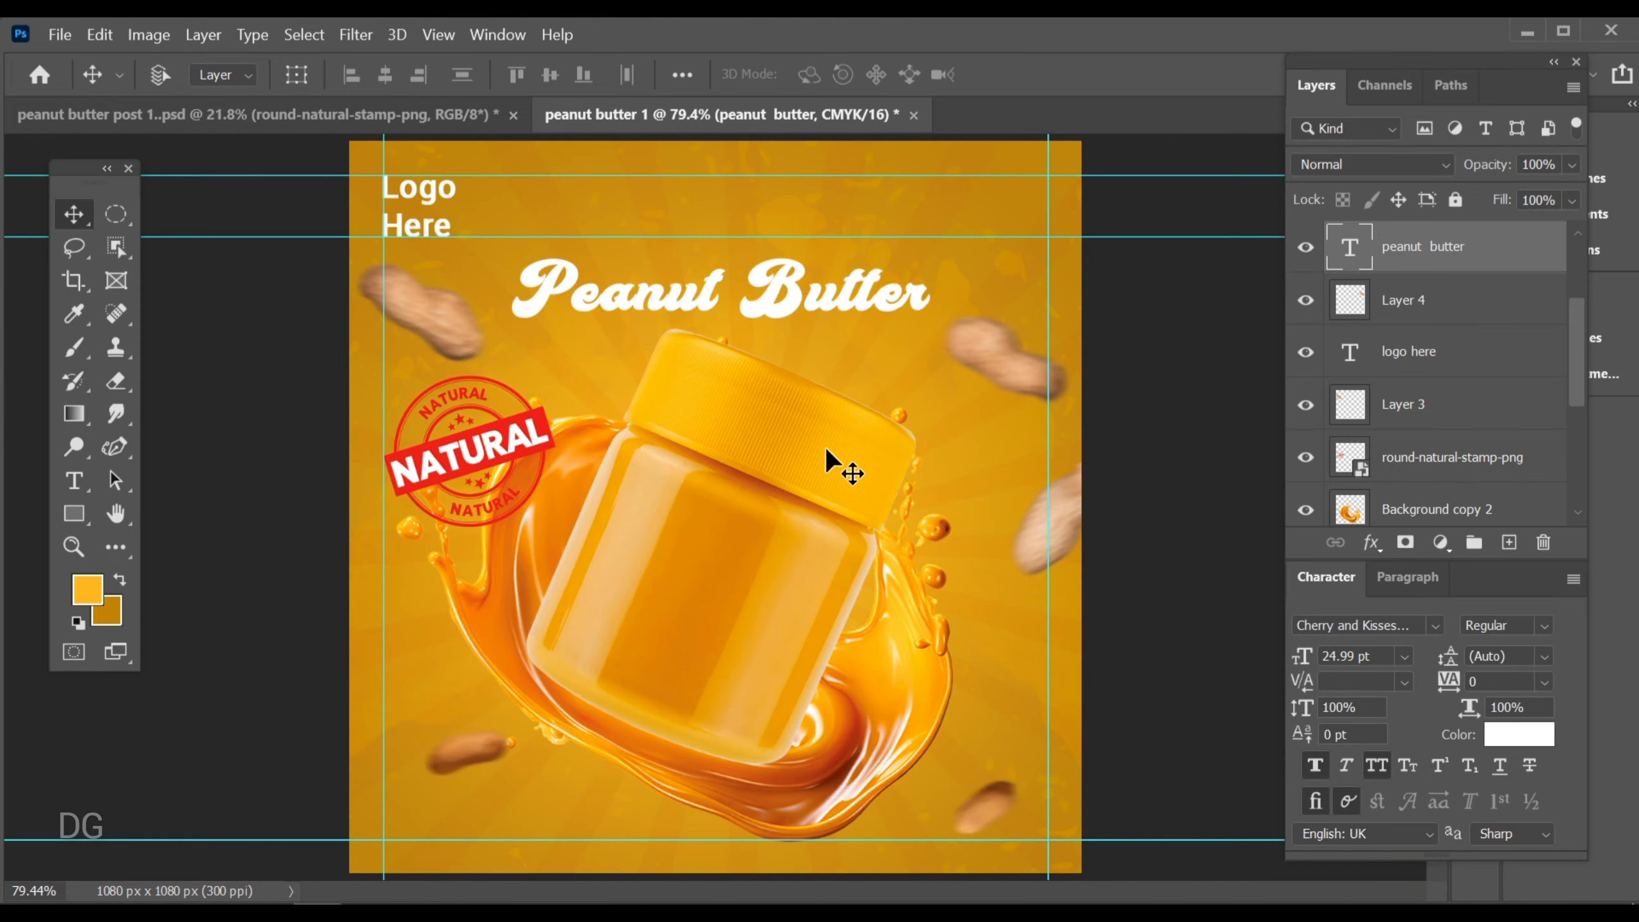
# Nudge the "Peanut Butter" title slightly up toward the guide under the logo text
pyautogui.moveTo(635, 284); pyautogui.dragTo(706, 311)
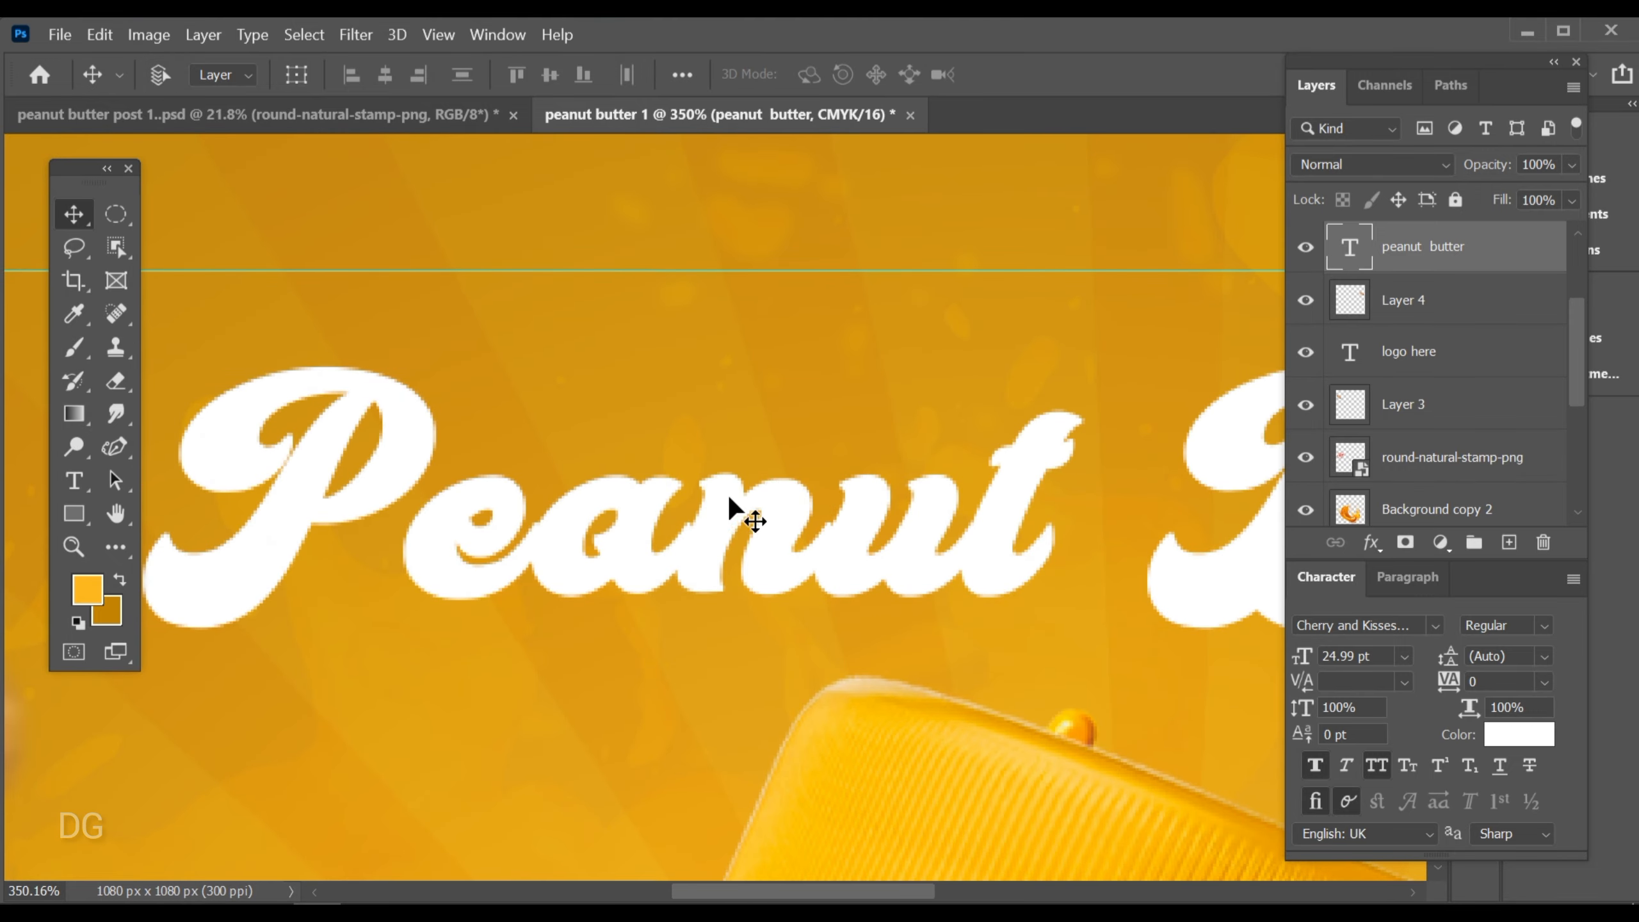
pyautogui.doubleClick(729, 510)
pyautogui.click(1078, 74)
pyautogui.press('v')
pyautogui.moveTo(668, 497); pyautogui.dragTo(696, 469)
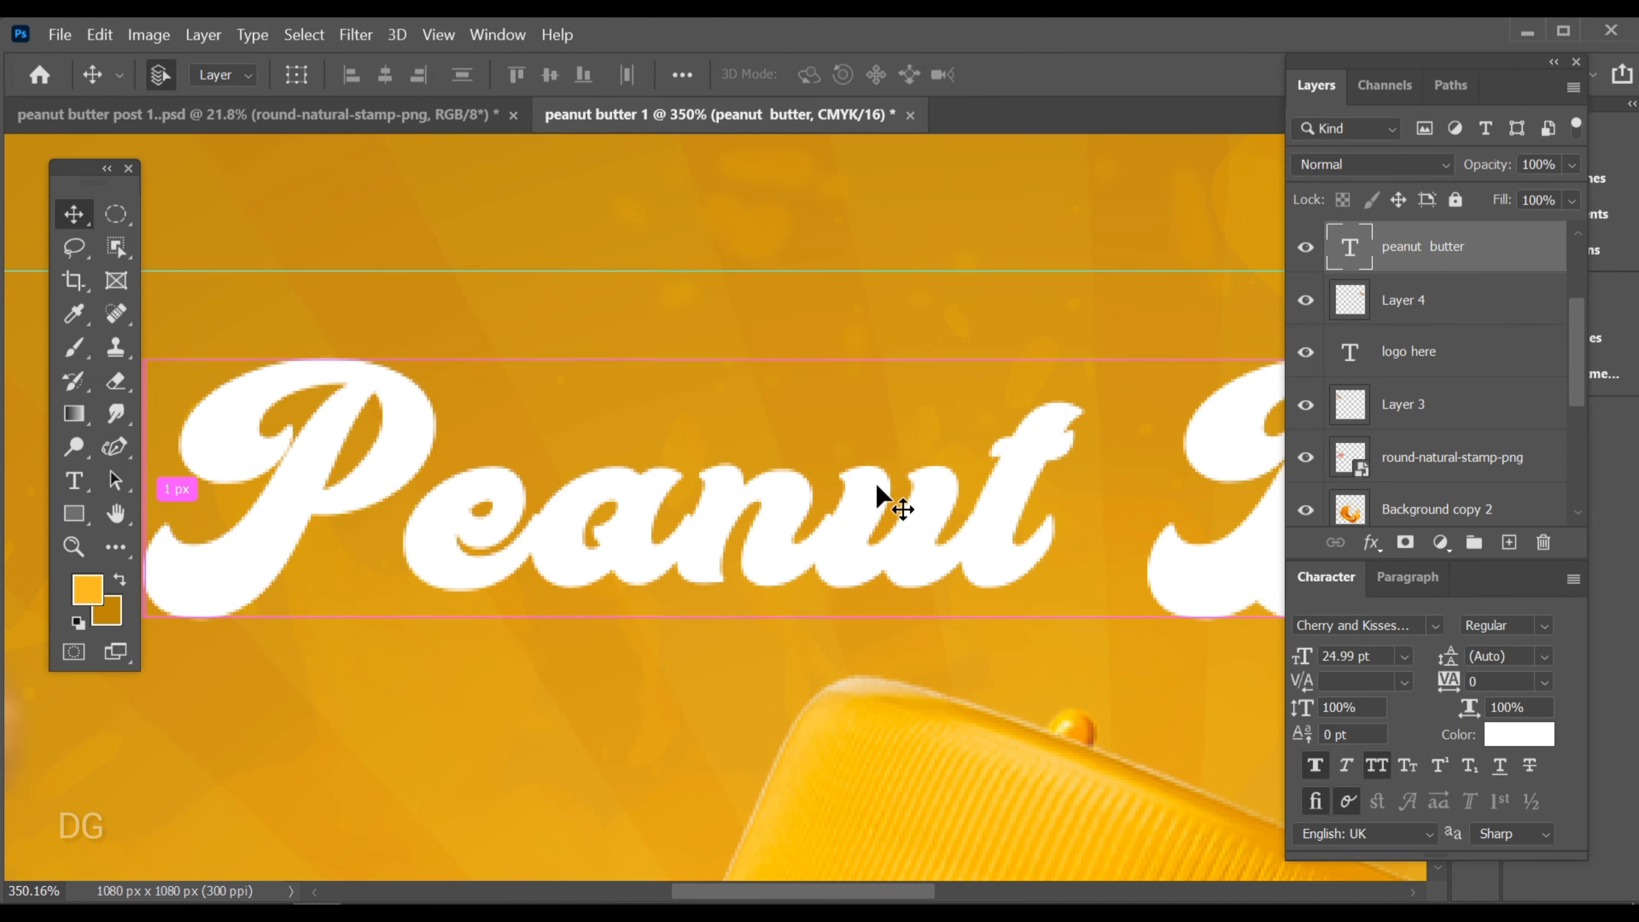
# Centre the "Peanut Butter" title horizontally on the canvas by aligning it with the Background layer
pyautogui.hotkey('ctrl', '0')
pyautogui.scroll(-5, 1466, 367)
pyautogui.click(1462, 498)
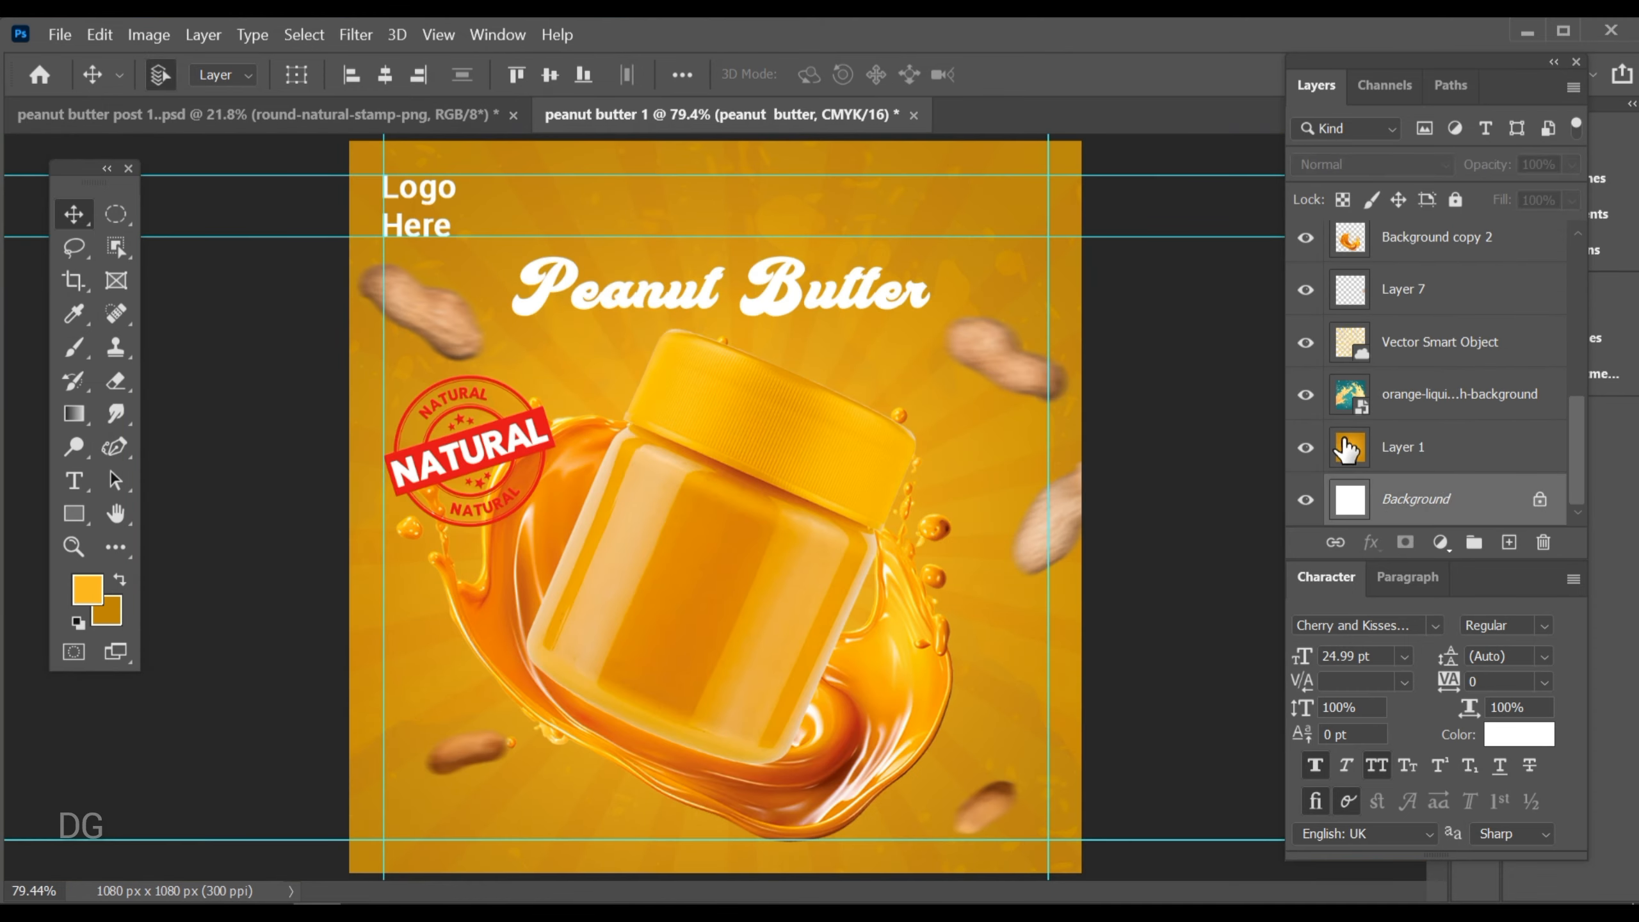
pyautogui.keyDown('ctrl'); pyautogui.click(1432, 510); pyautogui.keyUp('ctrl')
pyautogui.scroll(-3, 1414, 466)
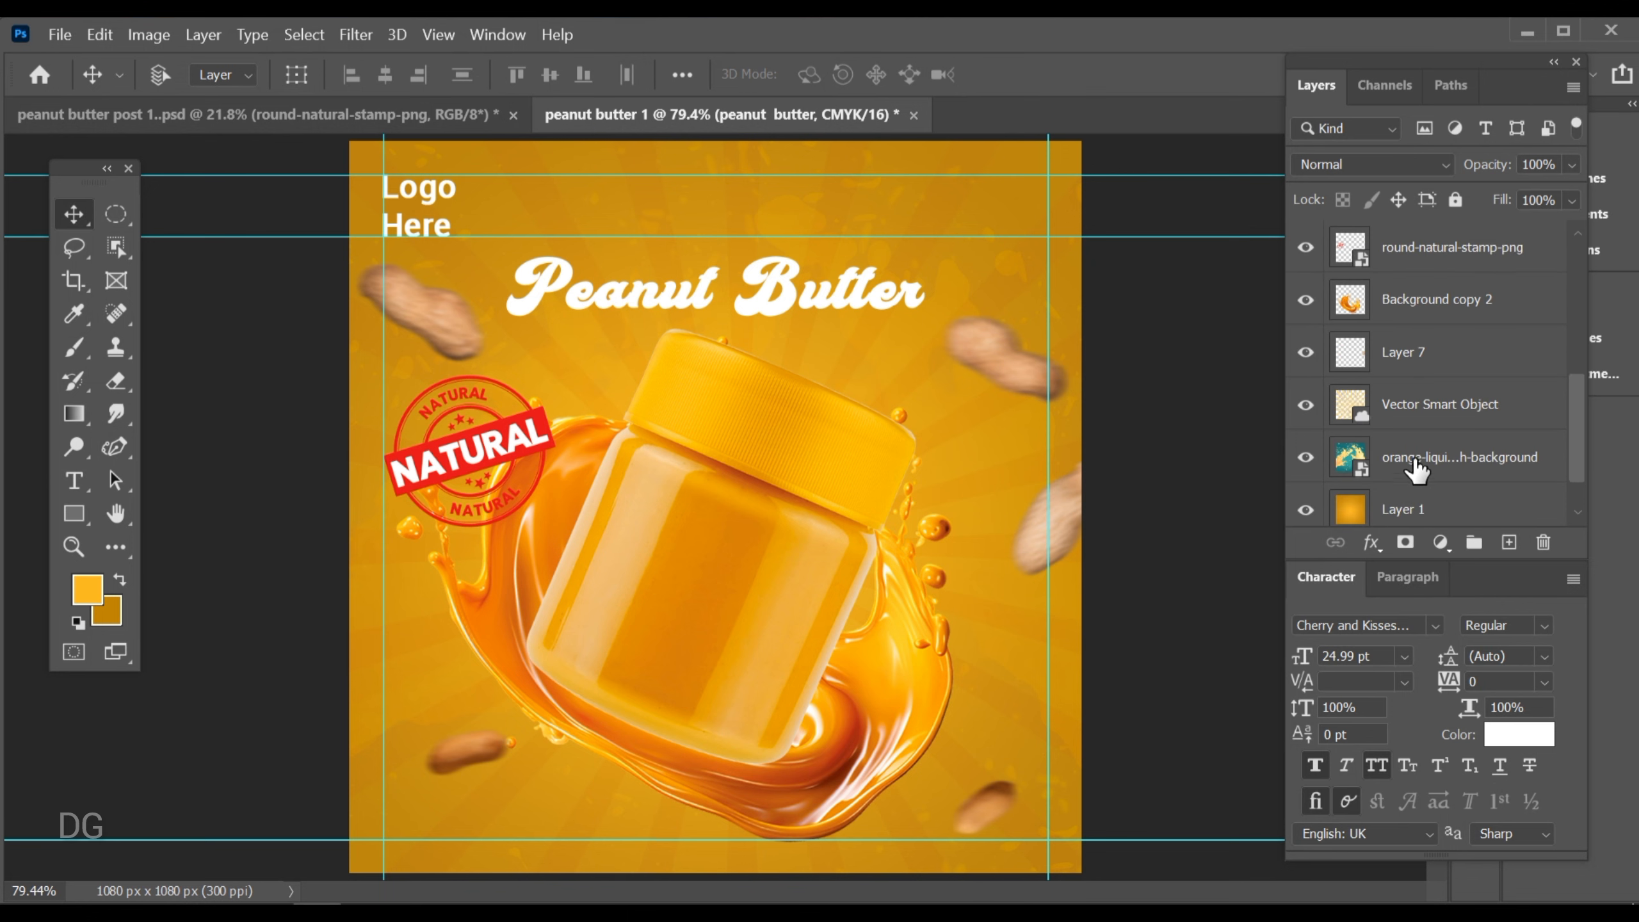
# Select the jar and caramel splash layers together and move them slightly down, away from the title
pyautogui.click(1427, 323)
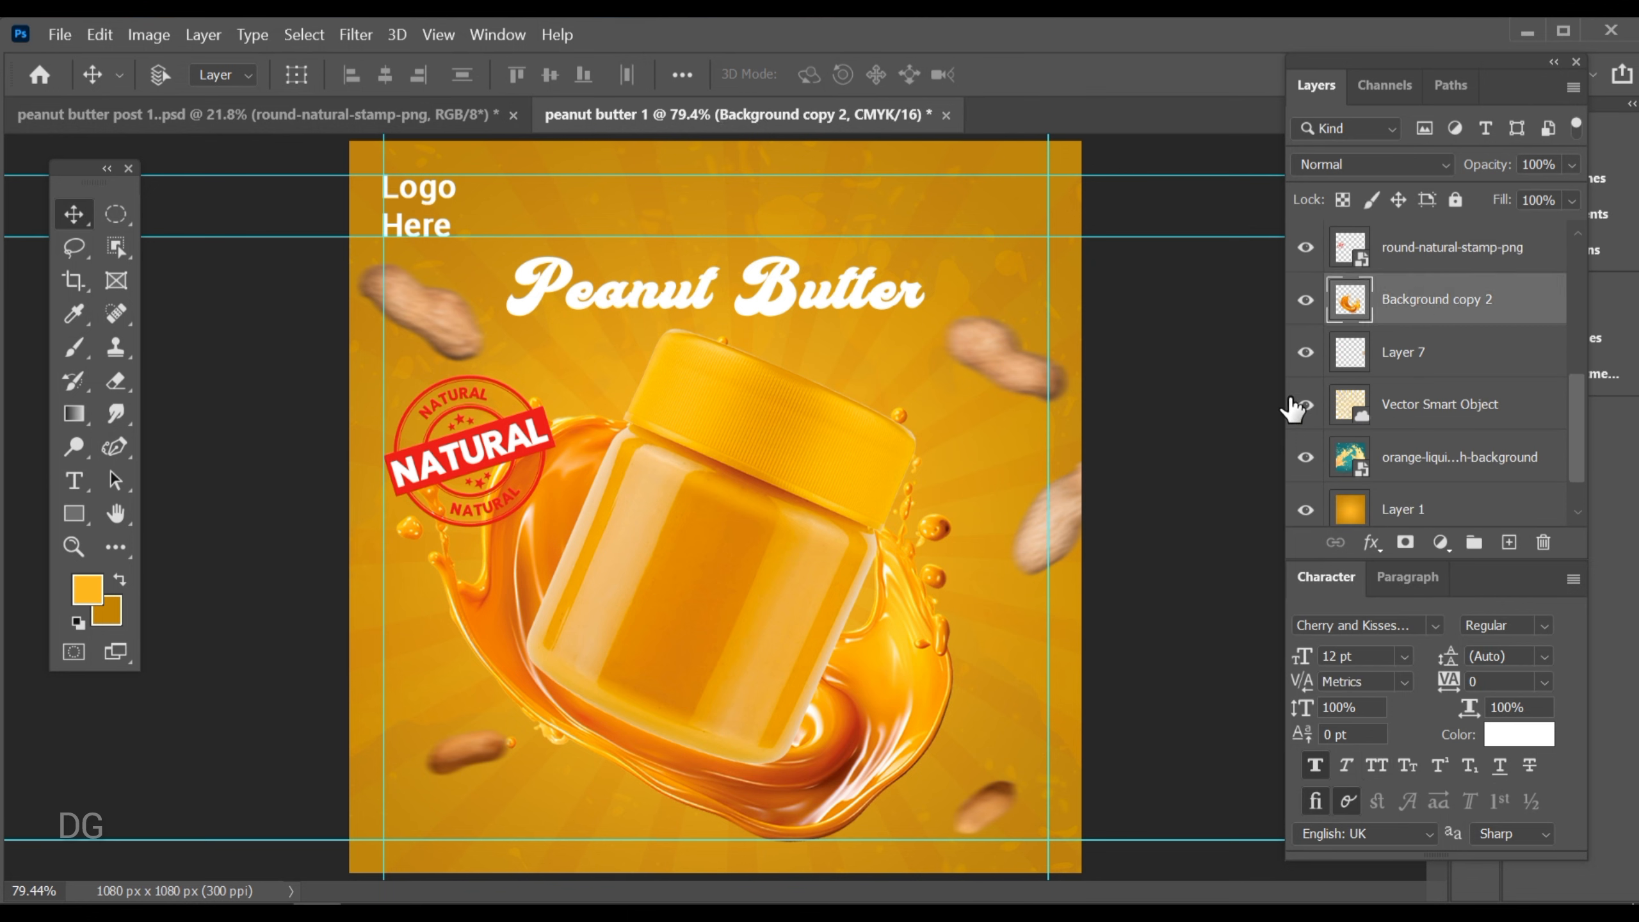
pyautogui.hotkey('ctrl', 'alt', 'a')
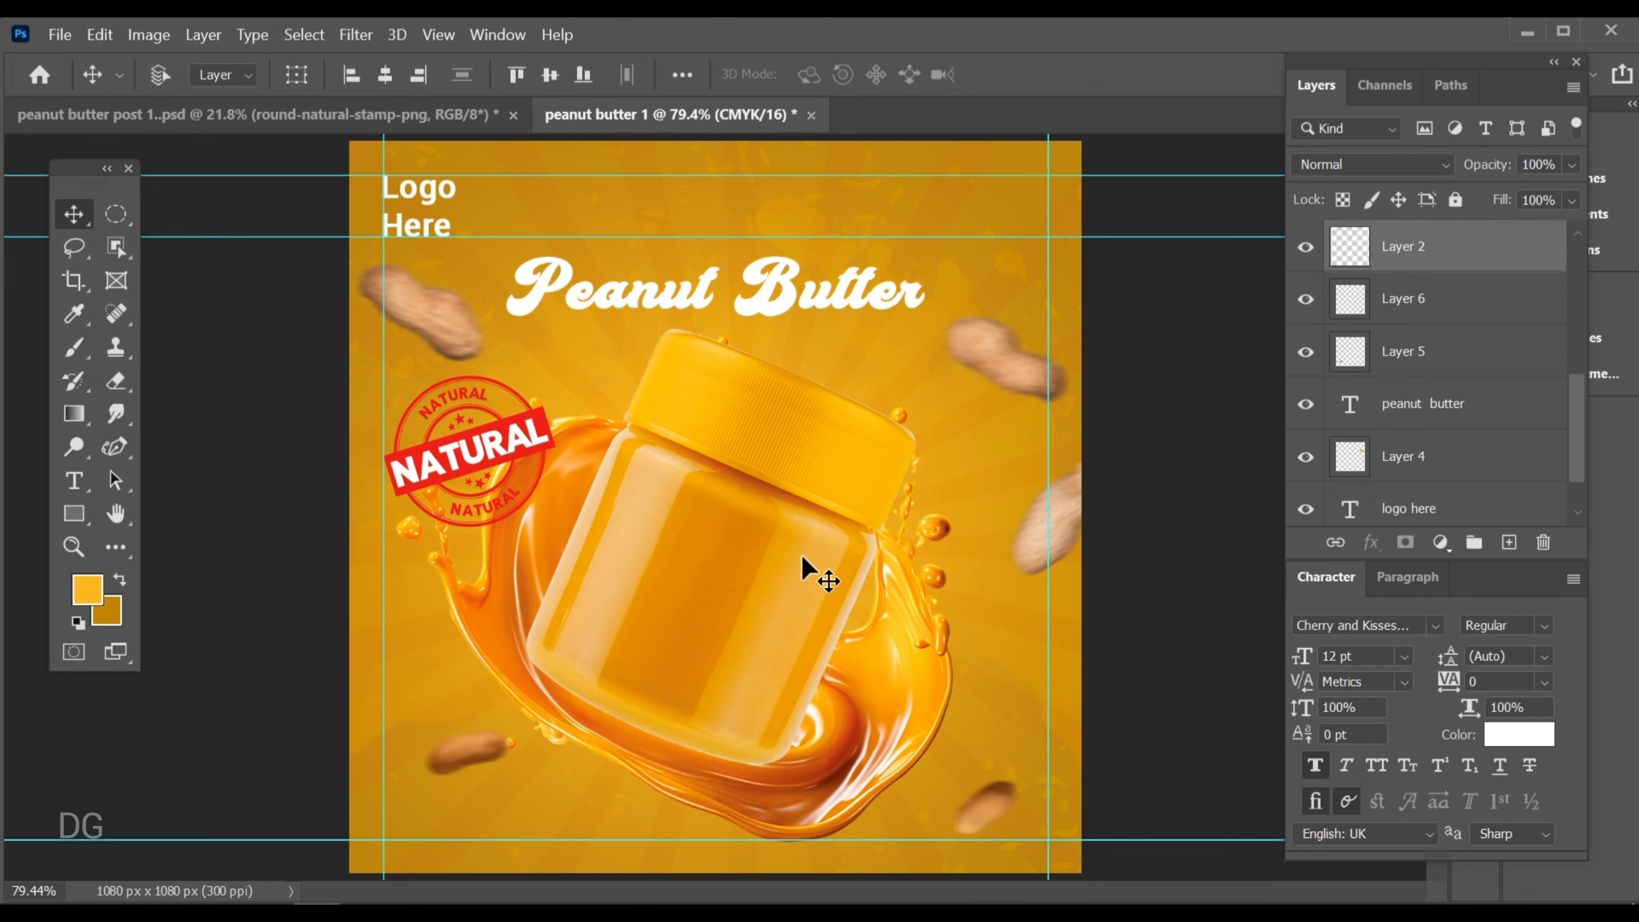
pyautogui.hotkey('ctrl', 'e')
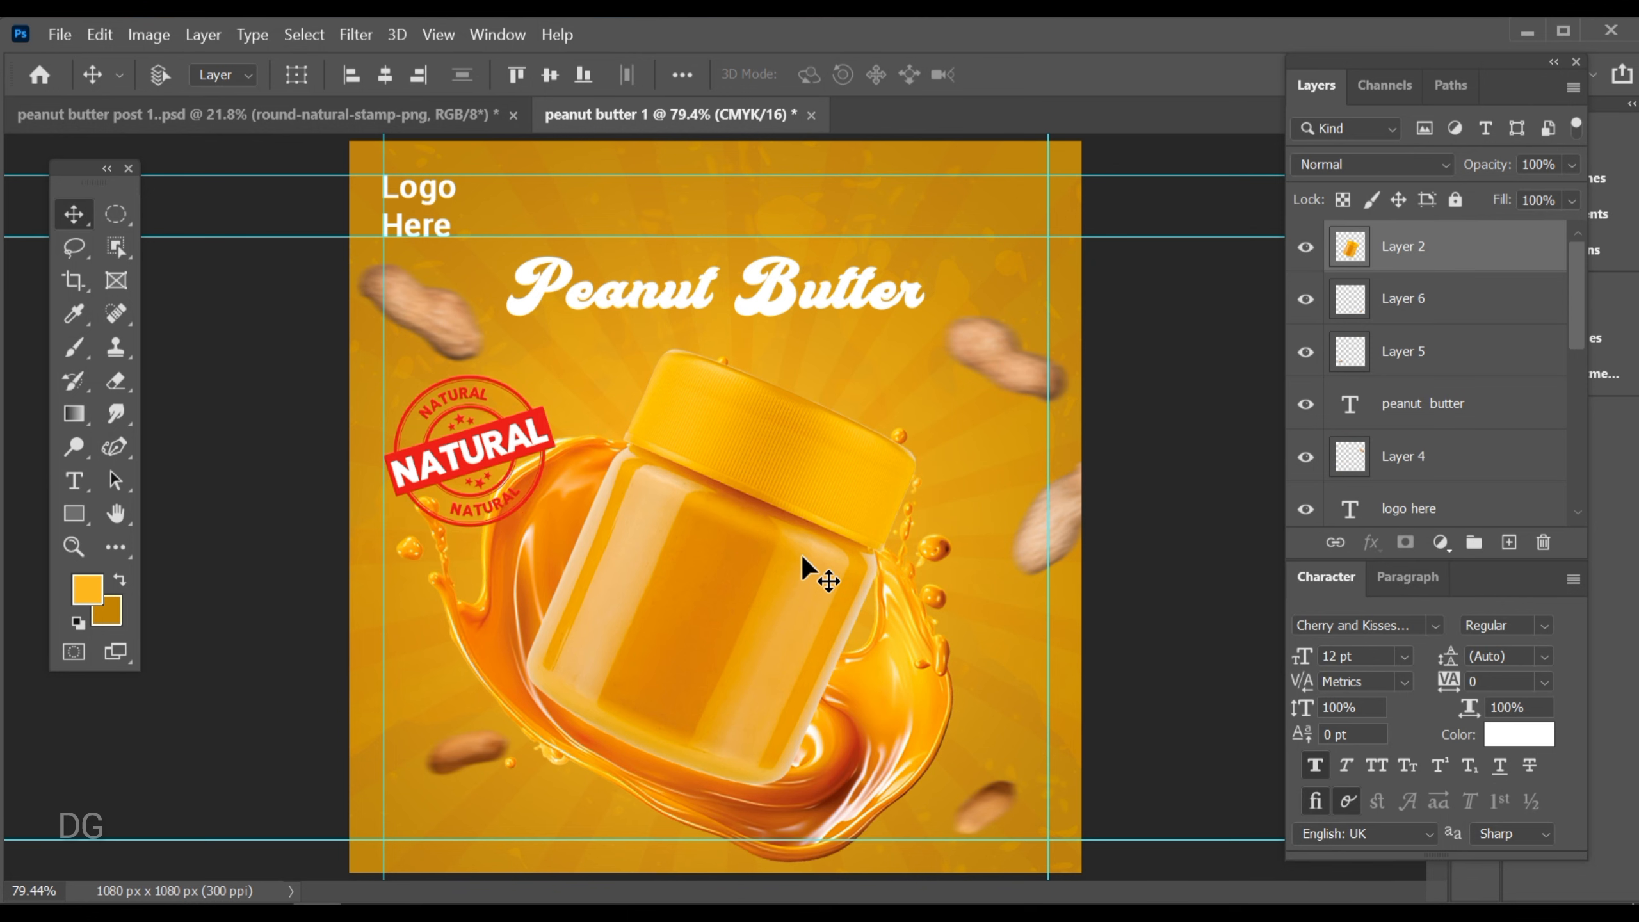
pyautogui.hotkey('ctrl', 't')
pyautogui.click(1208, 74)
# Rotate only the jar about 8.7° clockwise and reposition it within the caramel splash
pyautogui.click(1459, 268)
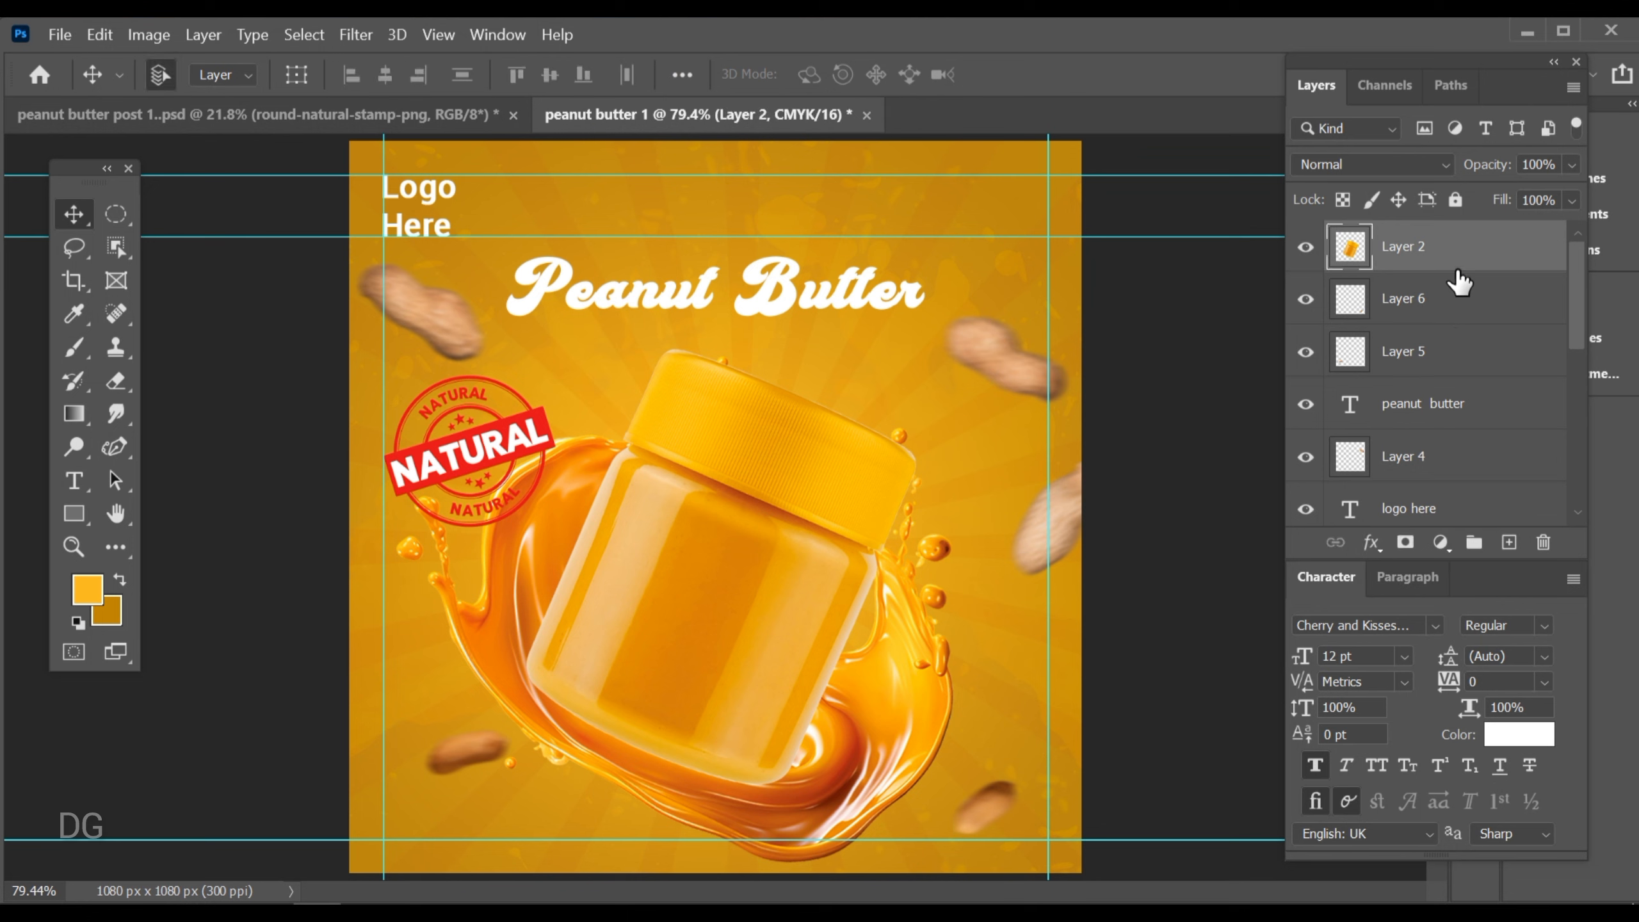
pyautogui.hotkey('ctrl', 't')
pyautogui.moveTo(960, 340); pyautogui.dragTo(992, 378)
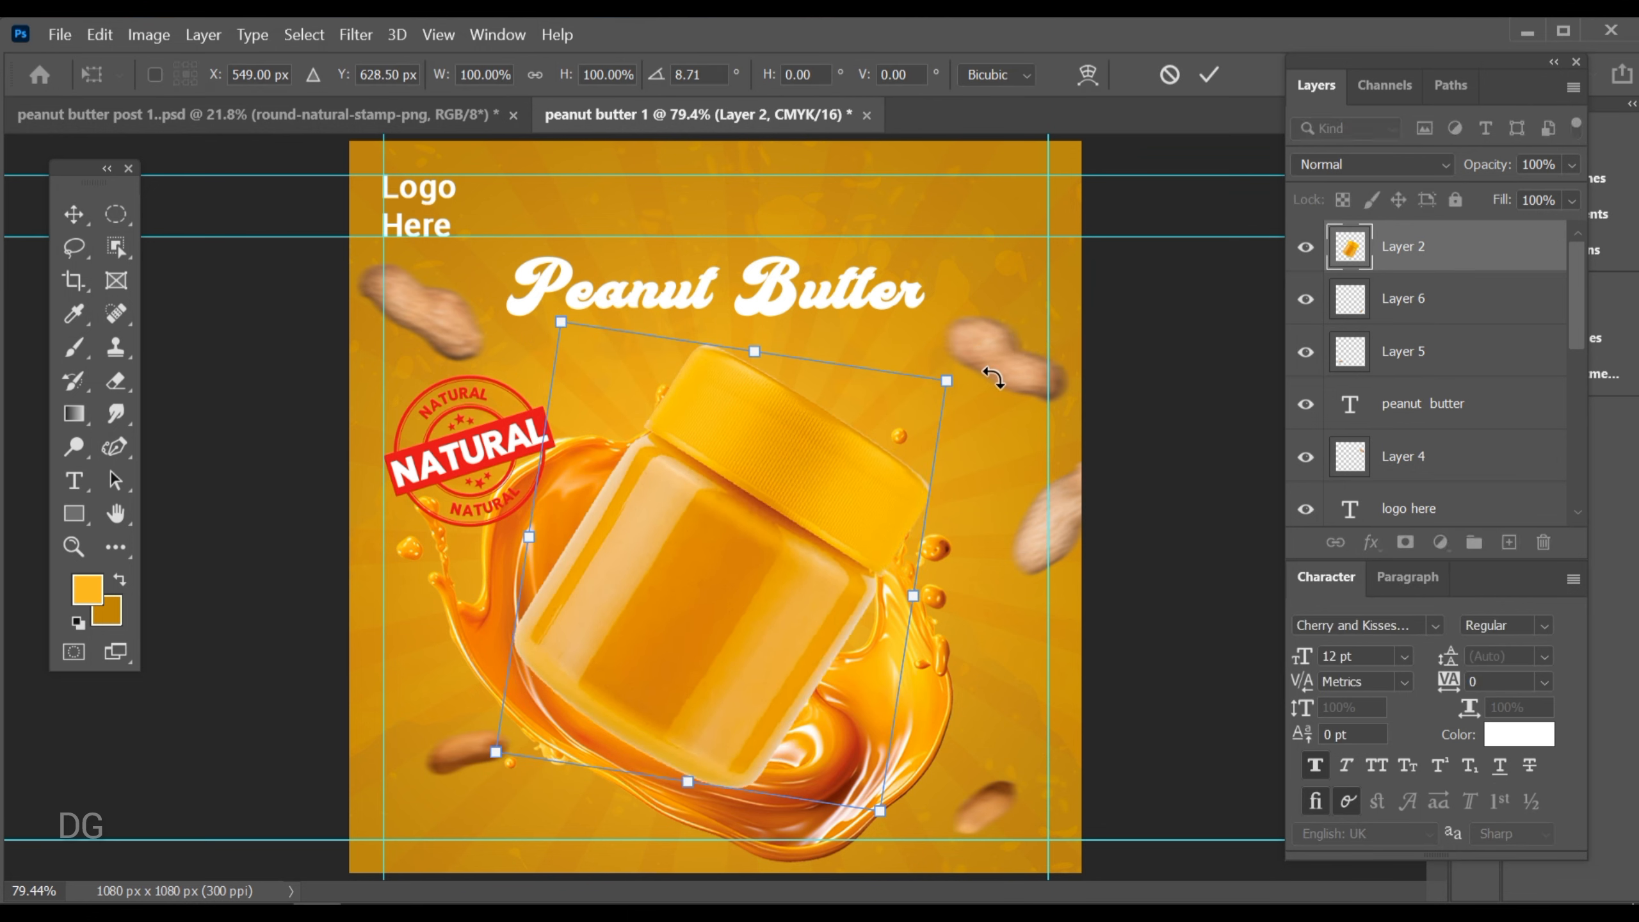
pyautogui.click(1215, 78)
pyautogui.moveTo(767, 651); pyautogui.dragTo(716, 612)
# Nudge the NATURAL stamp slightly beside the left margin guide and check the whole composition
pyautogui.scroll(3, 716, 612)
pyautogui.click(481, 441)
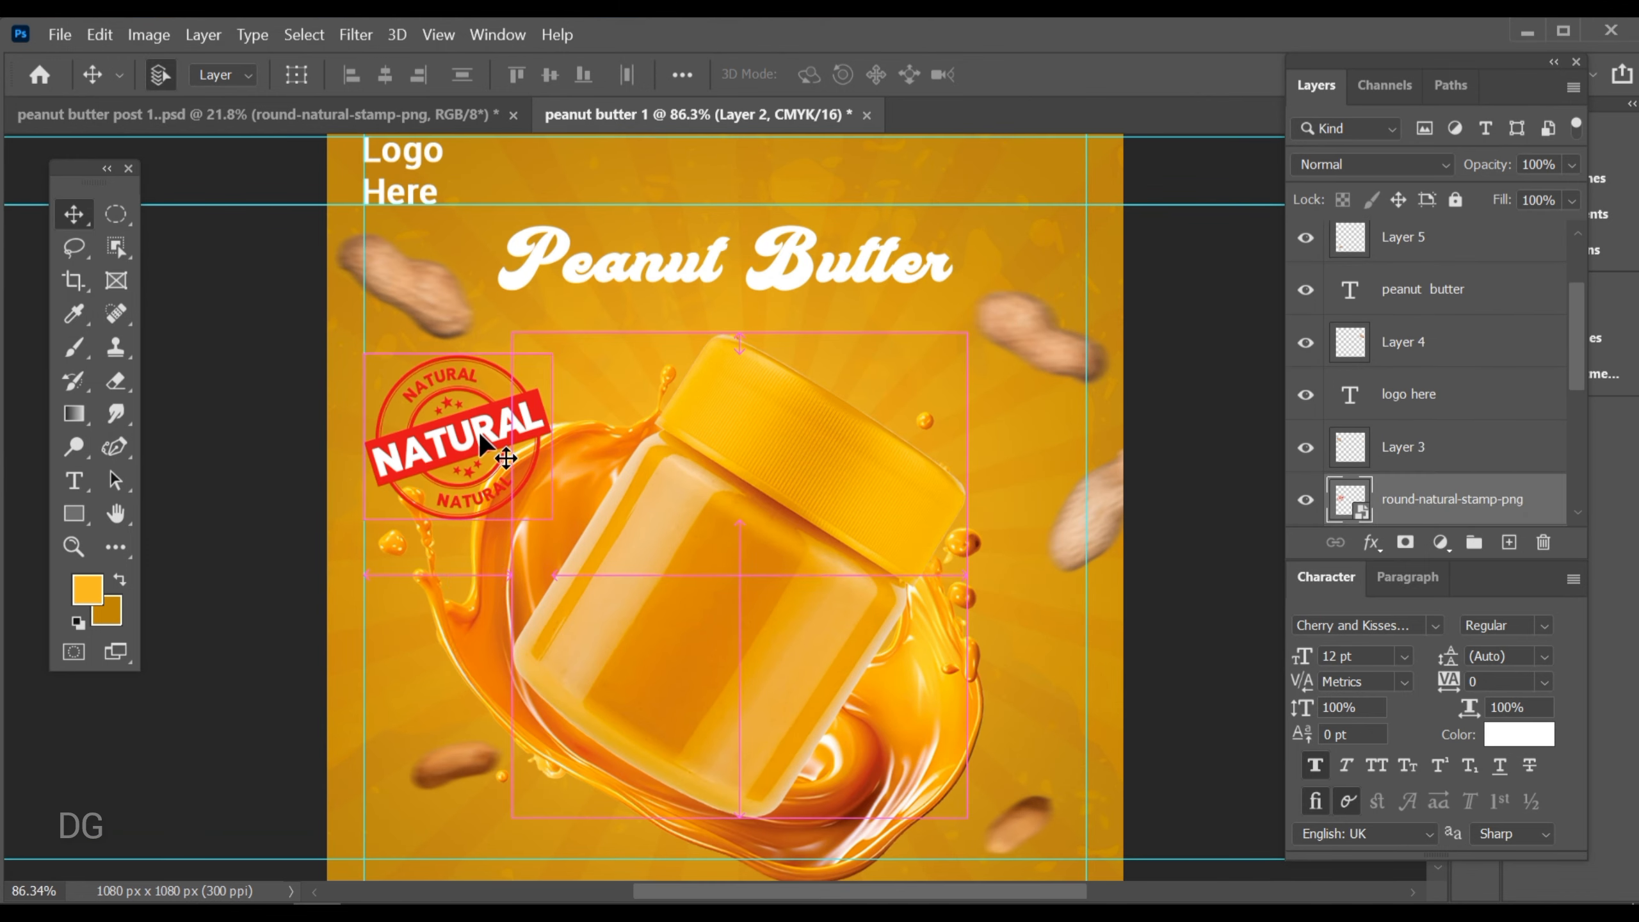
pyautogui.moveTo(481, 441); pyautogui.dragTo(483, 445)
pyautogui.scroll(-2, 721, 505)
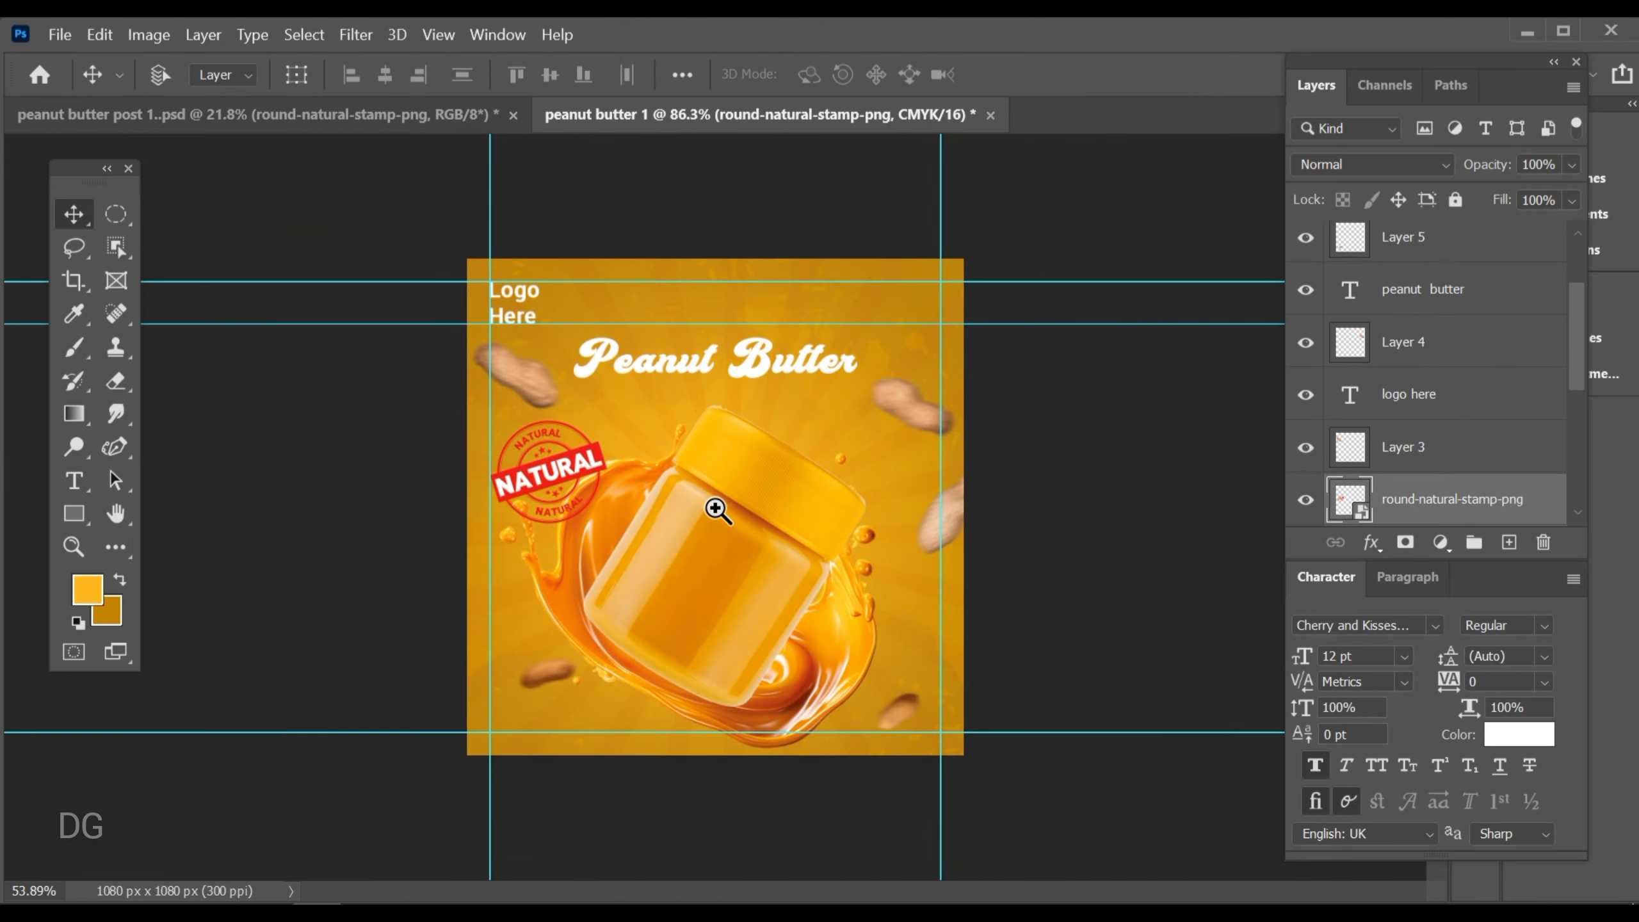
pyautogui.scroll(1, 722, 436)
pyautogui.scroll(1, 733, 456)
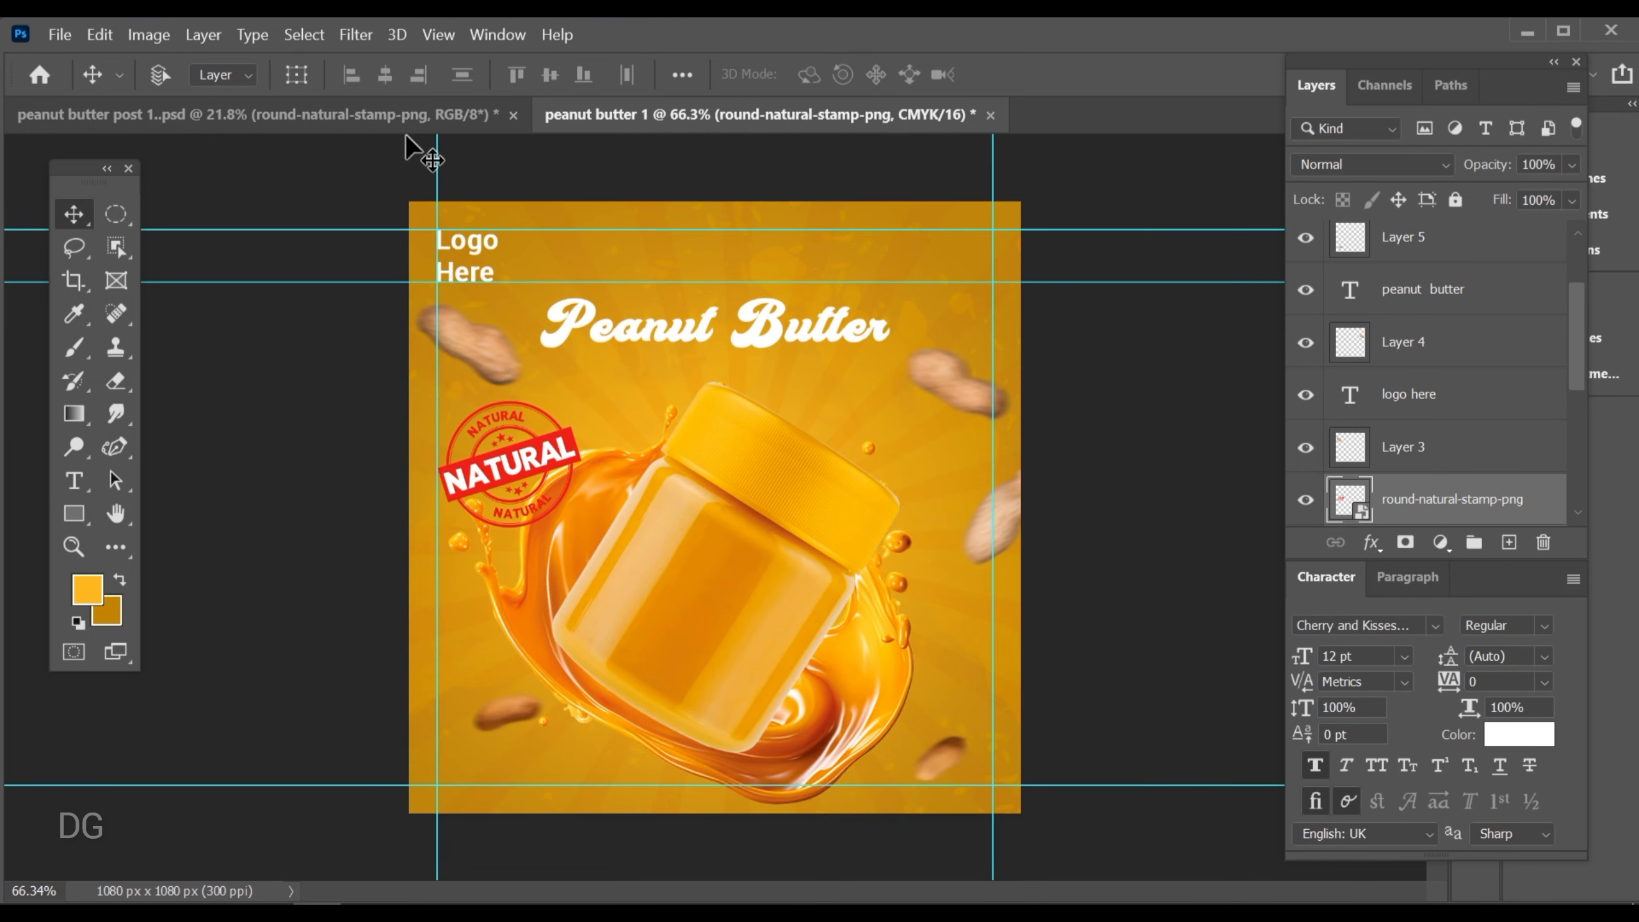
# Bring the brown scalloped badge from the peanut butter post 1 file into the peanut butter 1 design, behind the jar
pyautogui.click(419, 119)
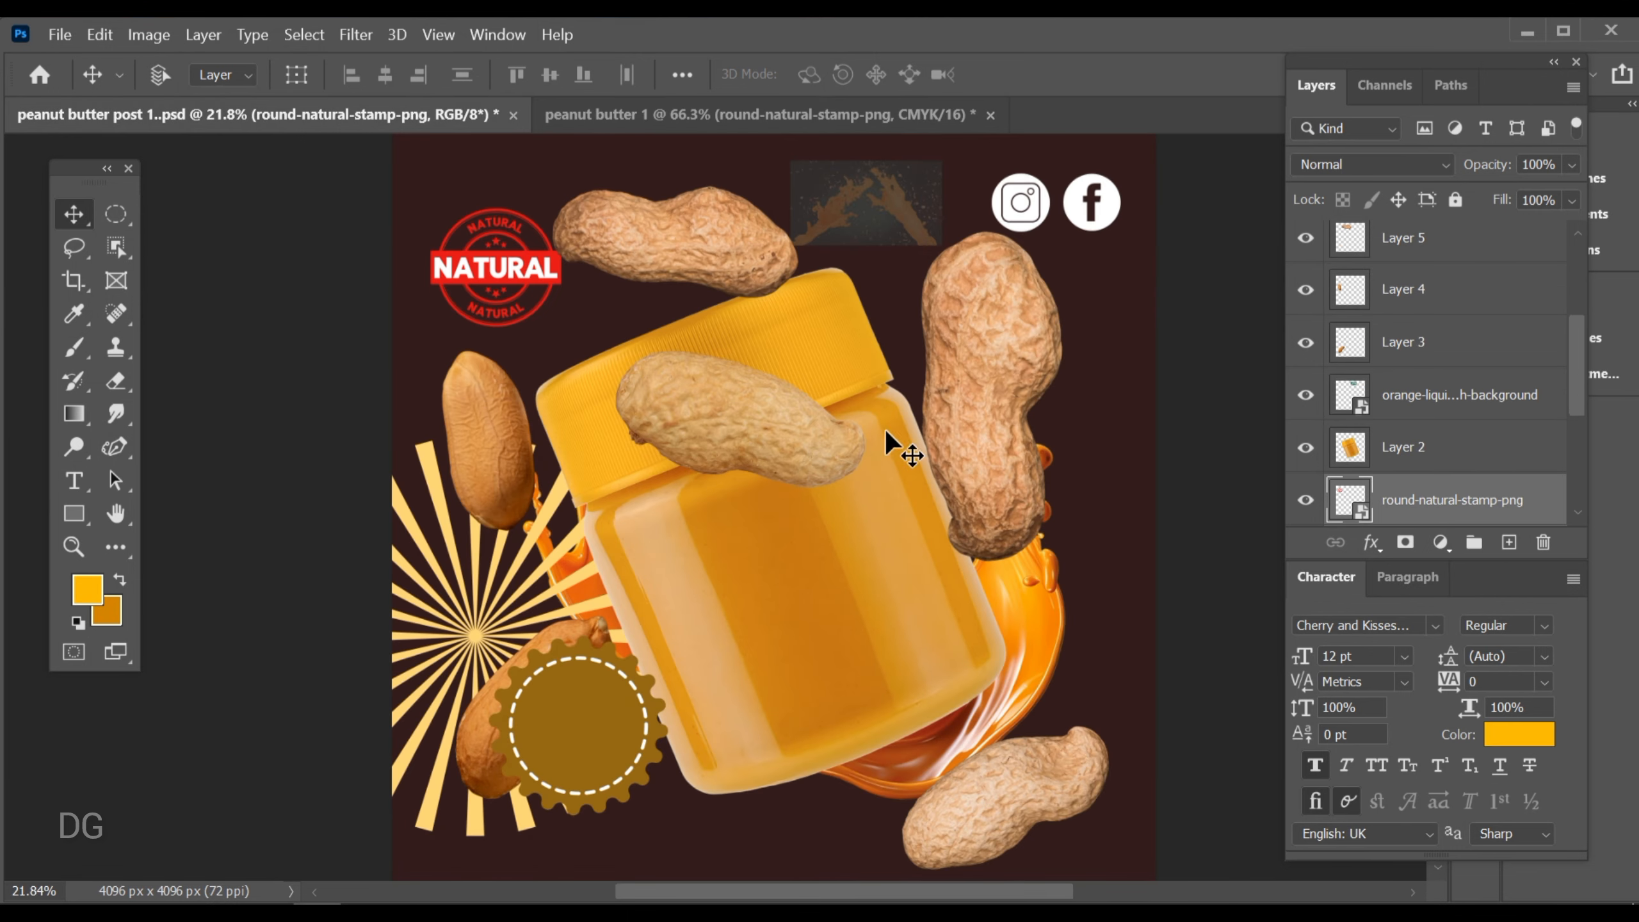
pyautogui.moveTo(577, 725); pyautogui.dragTo(682, 113)
pyautogui.moveTo(898, 675); pyautogui.dragTo(948, 610)
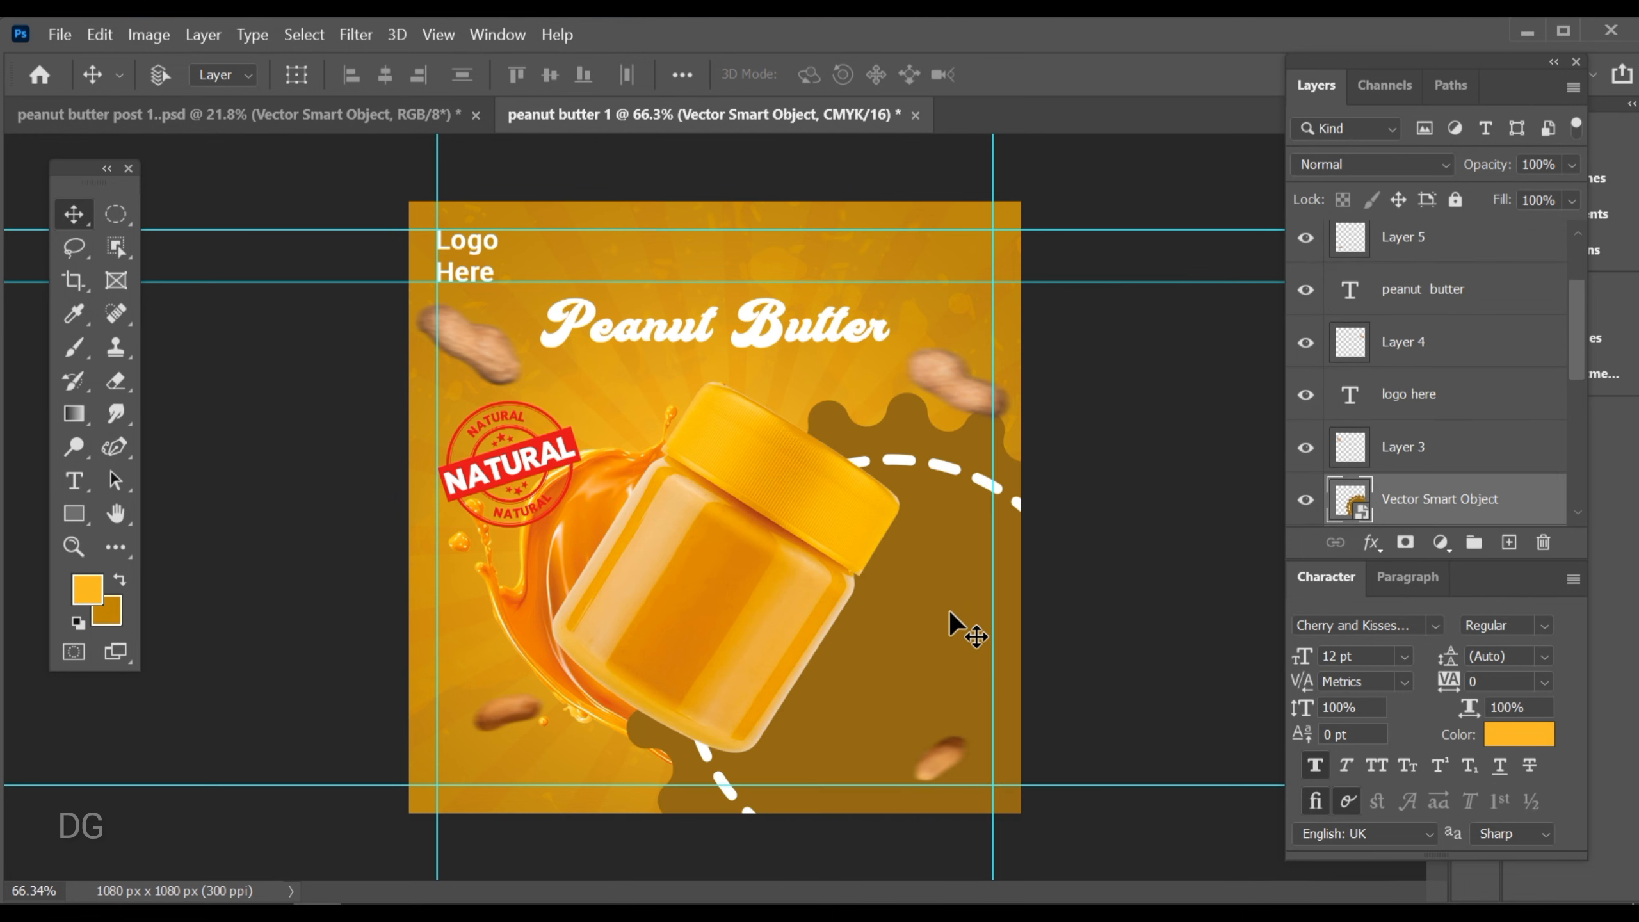
# Scale the brown scalloped badge down to about 9.69% and place it by the jar's lower right edge
pyautogui.hotkey('ctrl', 't')
pyautogui.moveTo(889, 392); pyautogui.dragTo(915, 575)
pyautogui.moveTo(893, 626); pyautogui.dragTo(852, 566)
pyautogui.click(1229, 76)
# Move the badge to the top of the layer stack and position it over the right edge of the jar's lid
pyautogui.scroll(-2, 1446, 439)
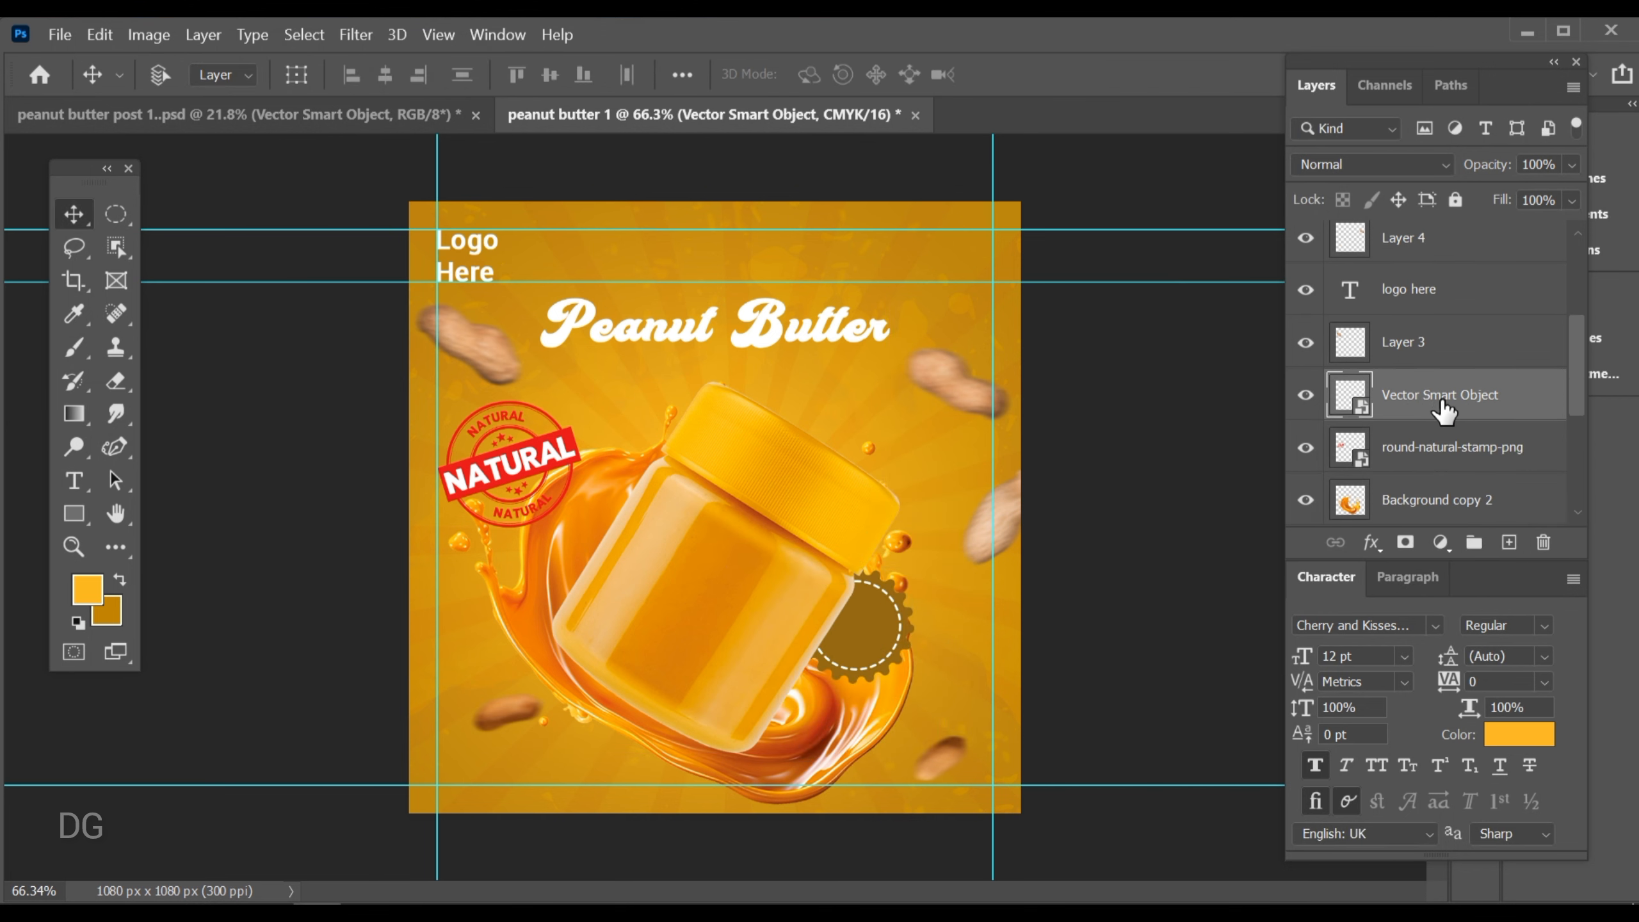
pyautogui.moveTo(1443, 411); pyautogui.dragTo(1430, 258)
pyautogui.scroll(3, 1439, 387)
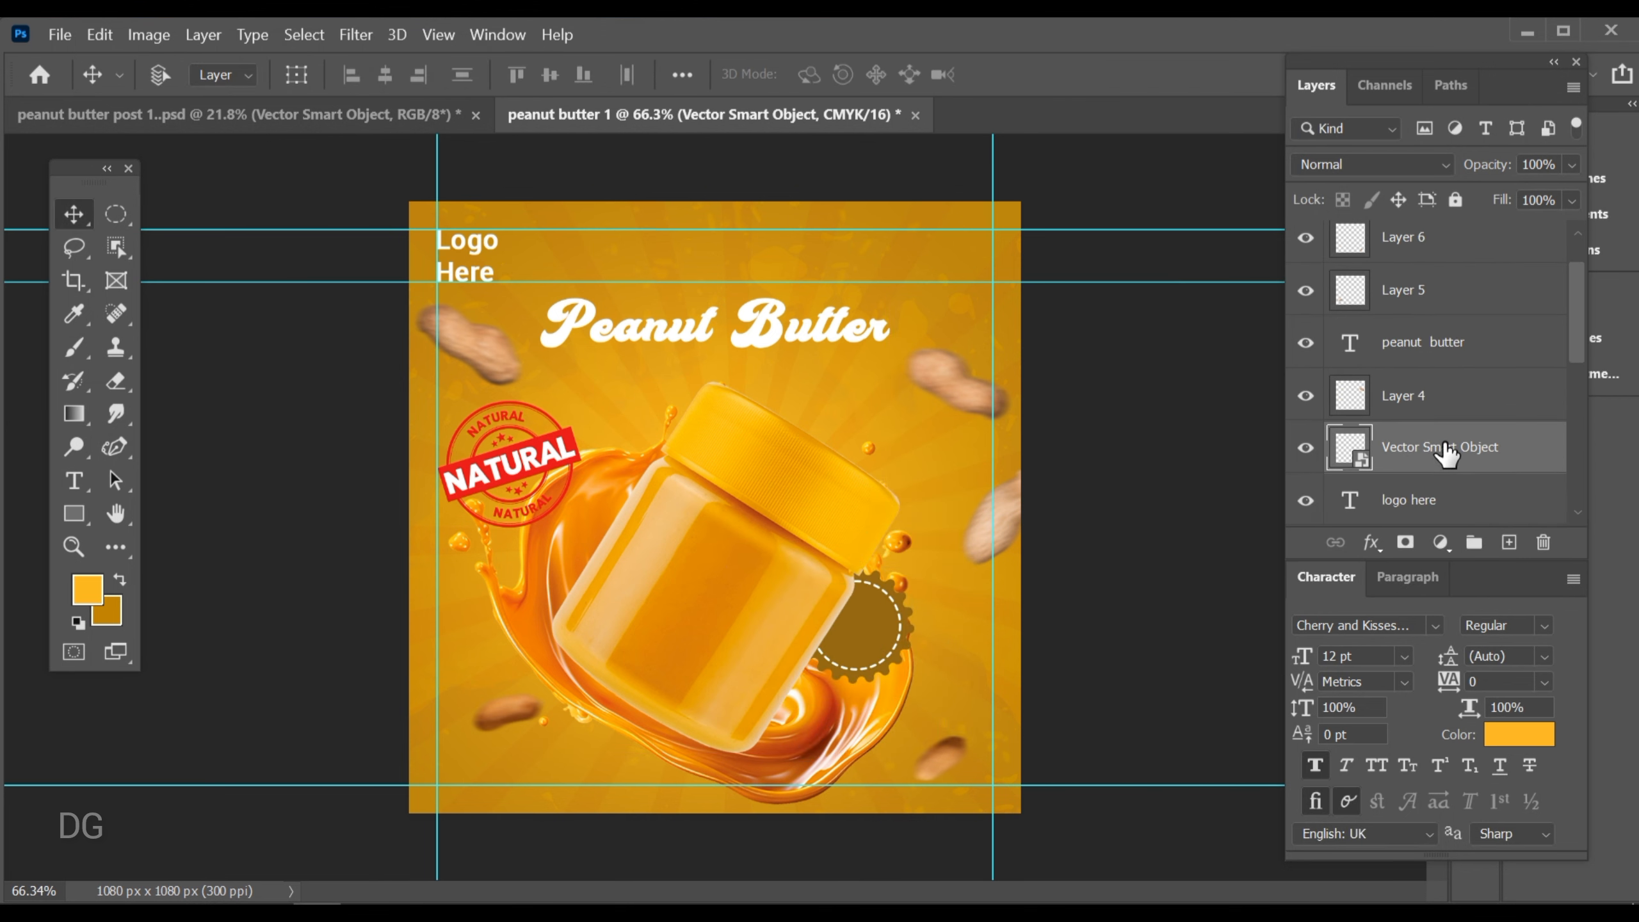
pyautogui.moveTo(1445, 443); pyautogui.dragTo(1428, 341)
pyautogui.scroll(2, 1437, 409)
pyautogui.moveTo(1444, 414); pyautogui.dragTo(1432, 244)
pyautogui.moveTo(808, 616); pyautogui.dragTo(962, 395)
pyautogui.moveTo(945, 426); pyautogui.dragTo(828, 529)
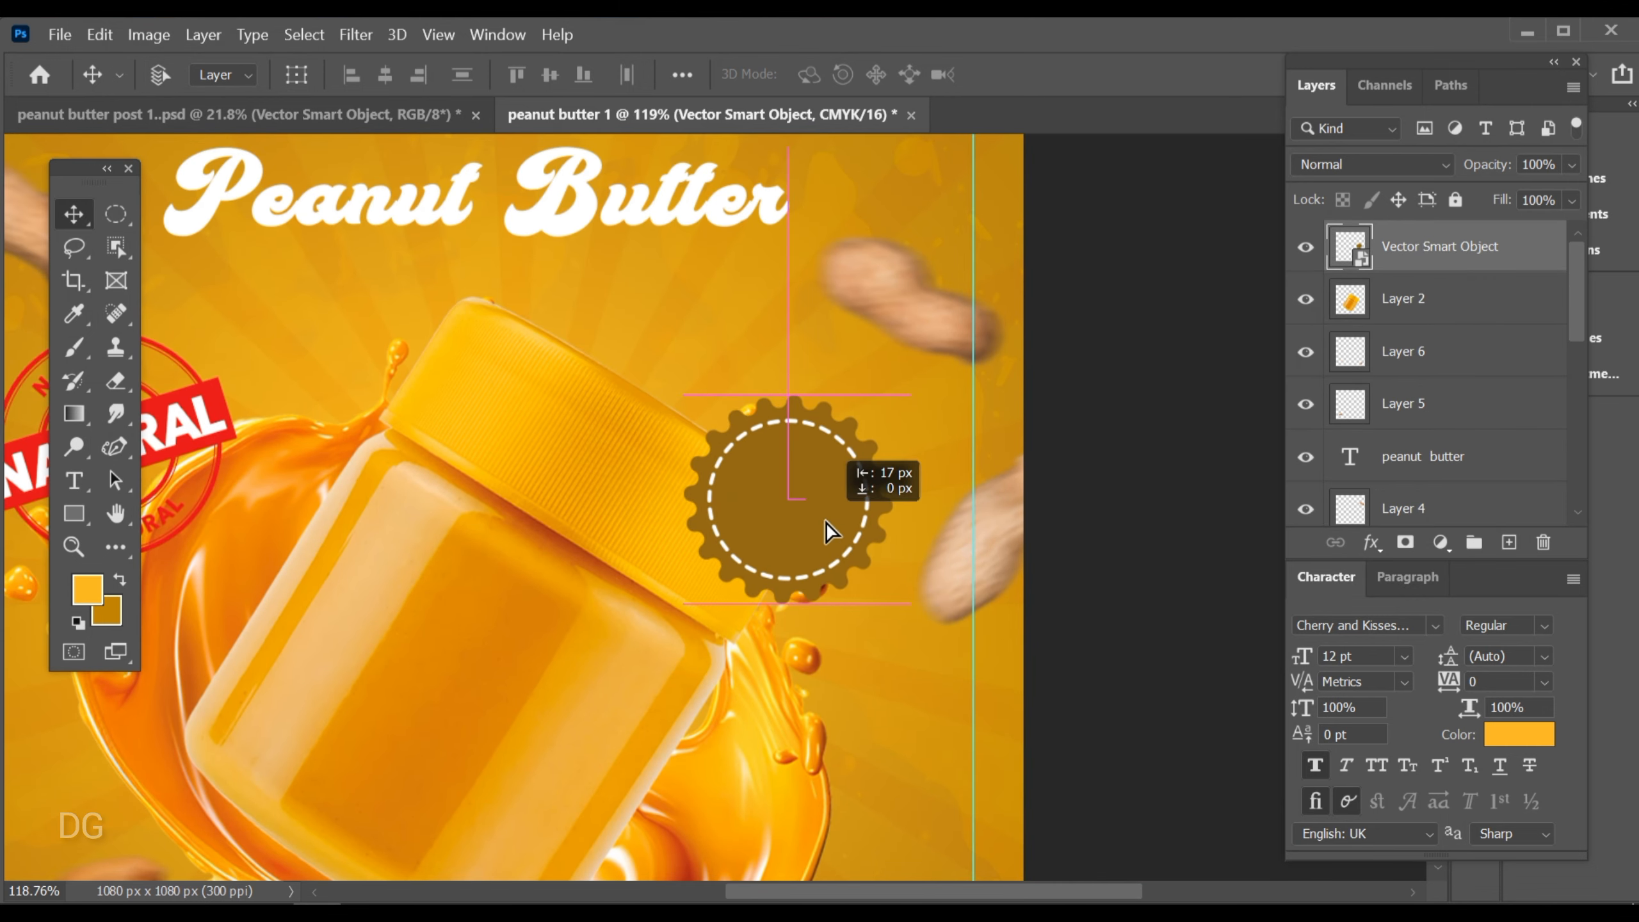
# Add the price text 20$ on the badge
pyautogui.press('t')
pyautogui.click(771, 489)
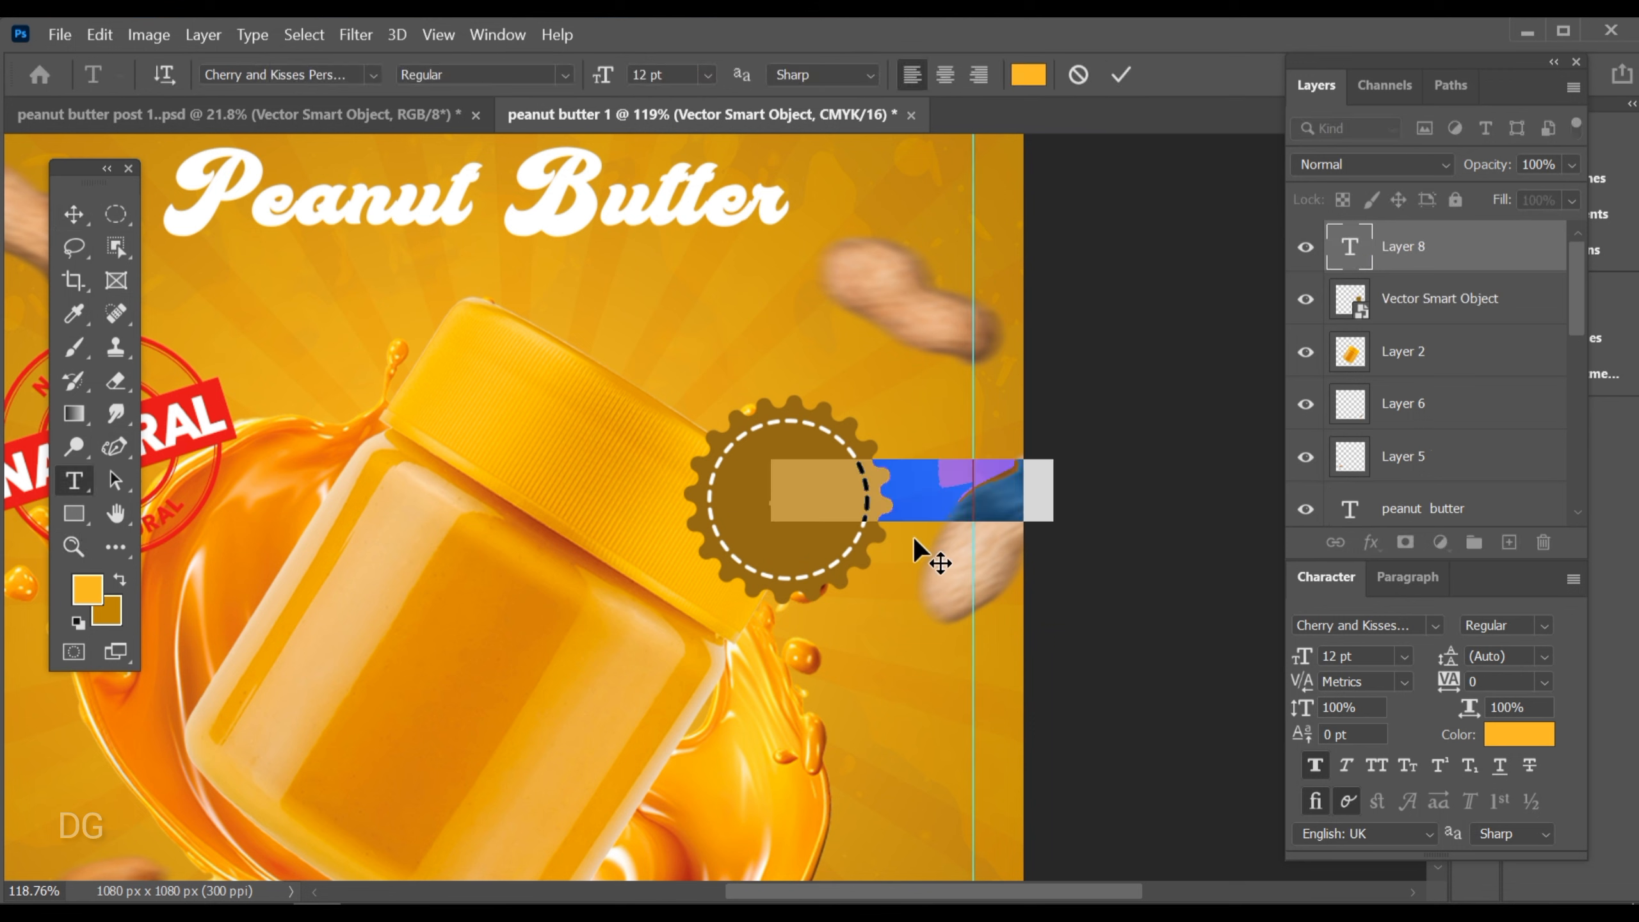
pyautogui.write('1')
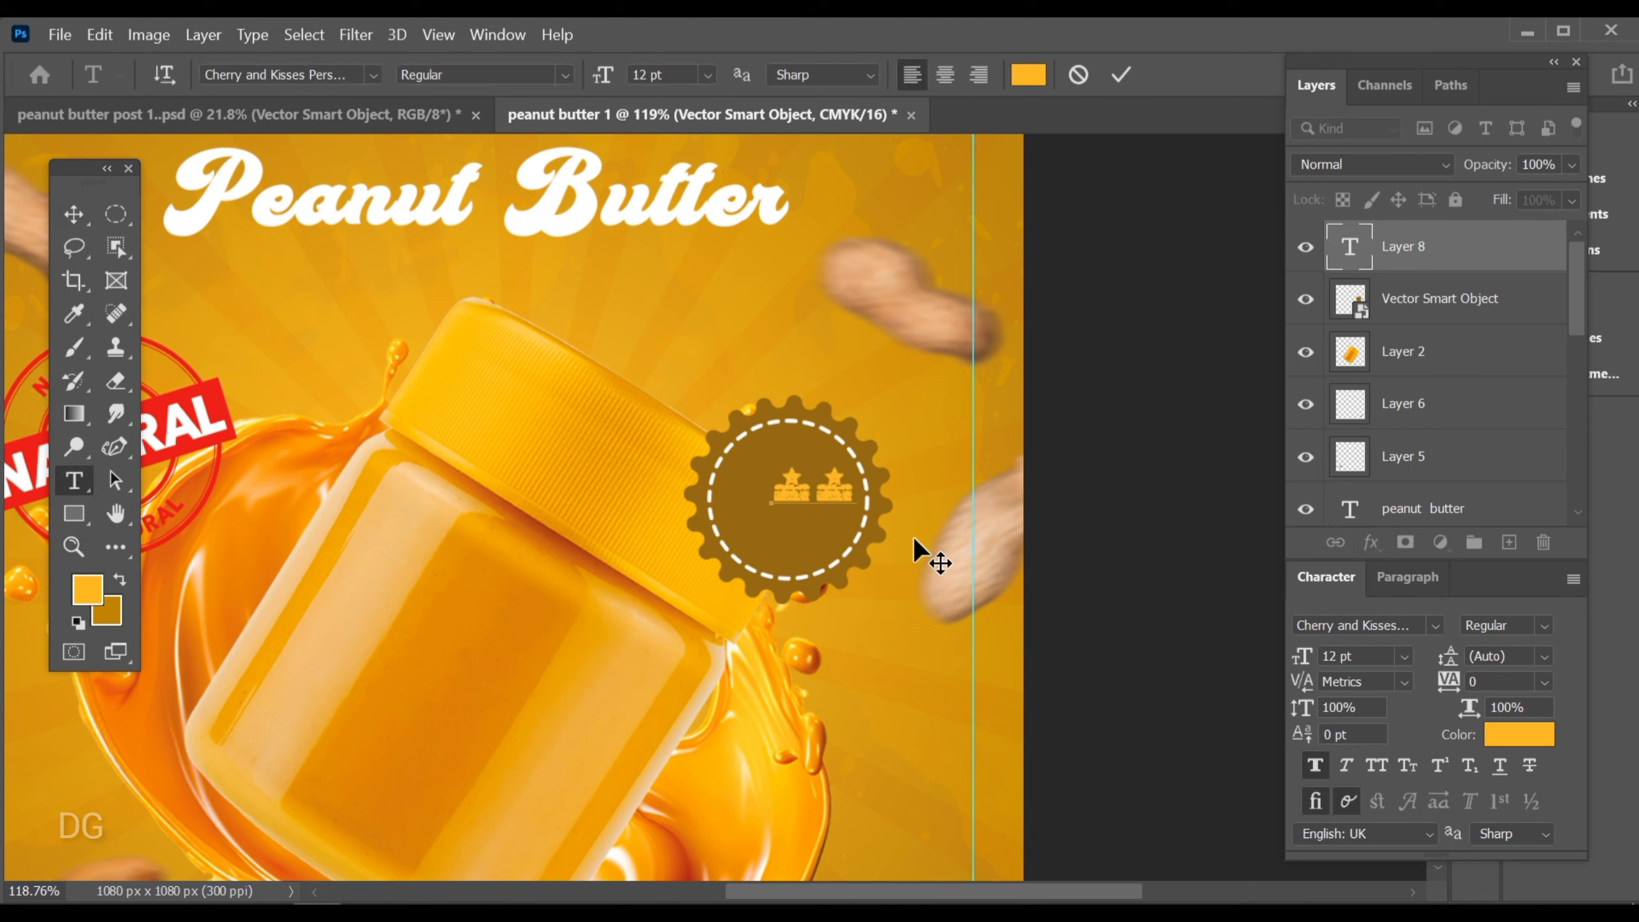
pyautogui.press('BackSpace')
pyautogui.press('BackSpace')
pyautogui.write('10')
pyautogui.press('BackSpace')
pyautogui.press('BackSpace')
pyautogui.write('10$')
# Set the price text to white (ffffff) in Roboto Medium and commit it
pyautogui.moveTo(884, 490); pyautogui.dragTo(708, 508)
pyautogui.click(1028, 75)
pyautogui.moveTo(899, 95); pyautogui.dragTo(860, 62)
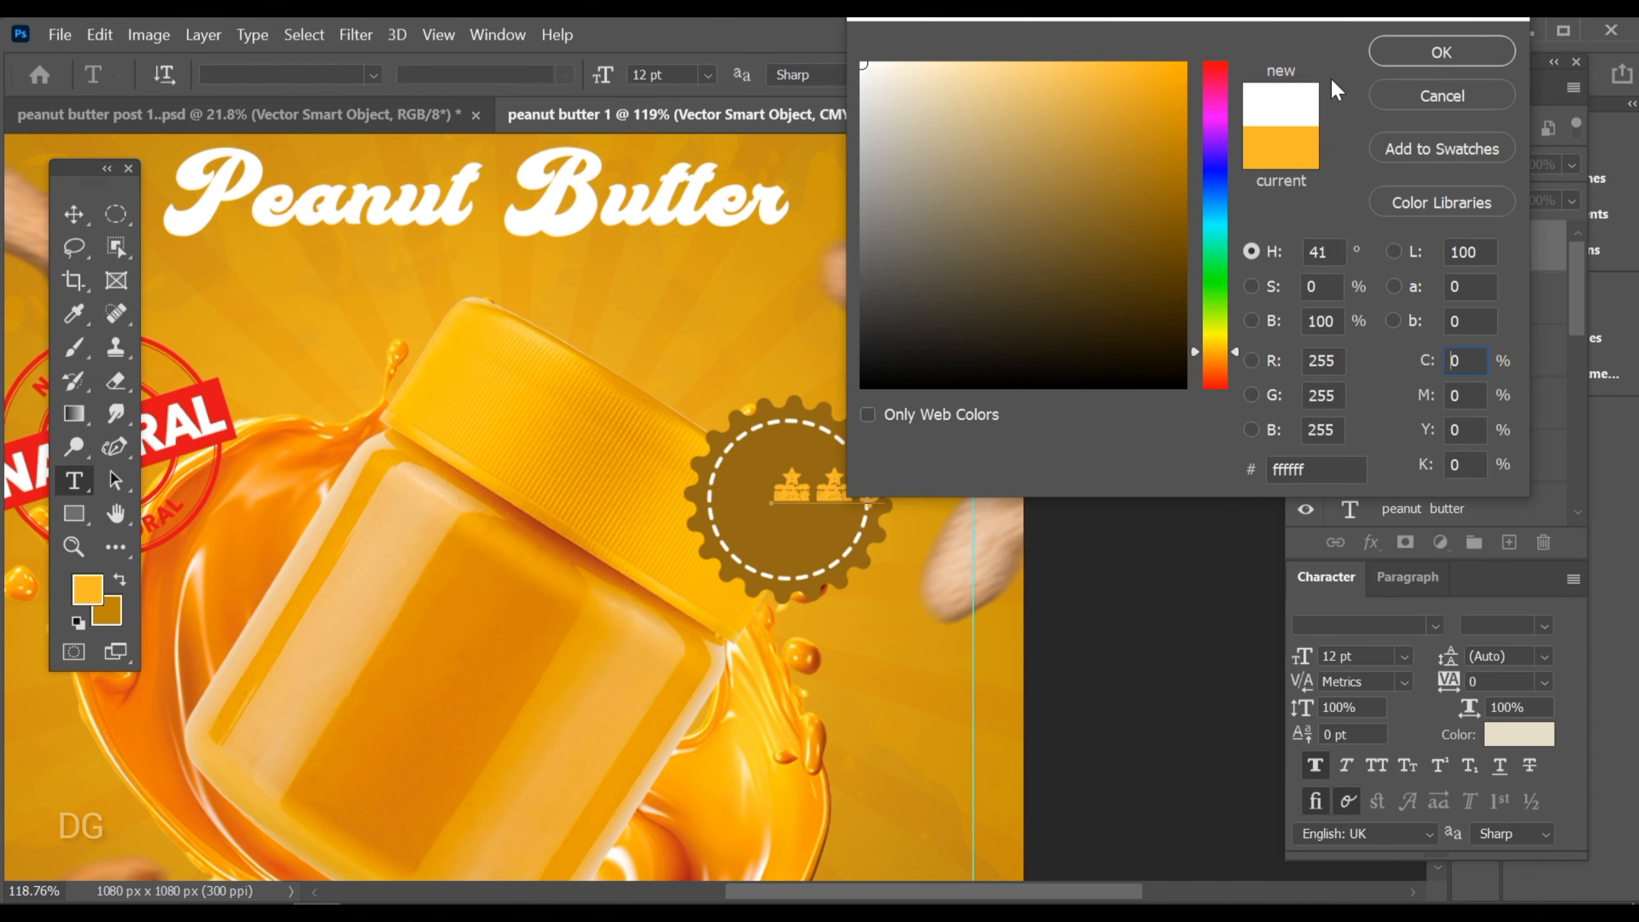
pyautogui.click(1441, 53)
pyautogui.click(1437, 624)
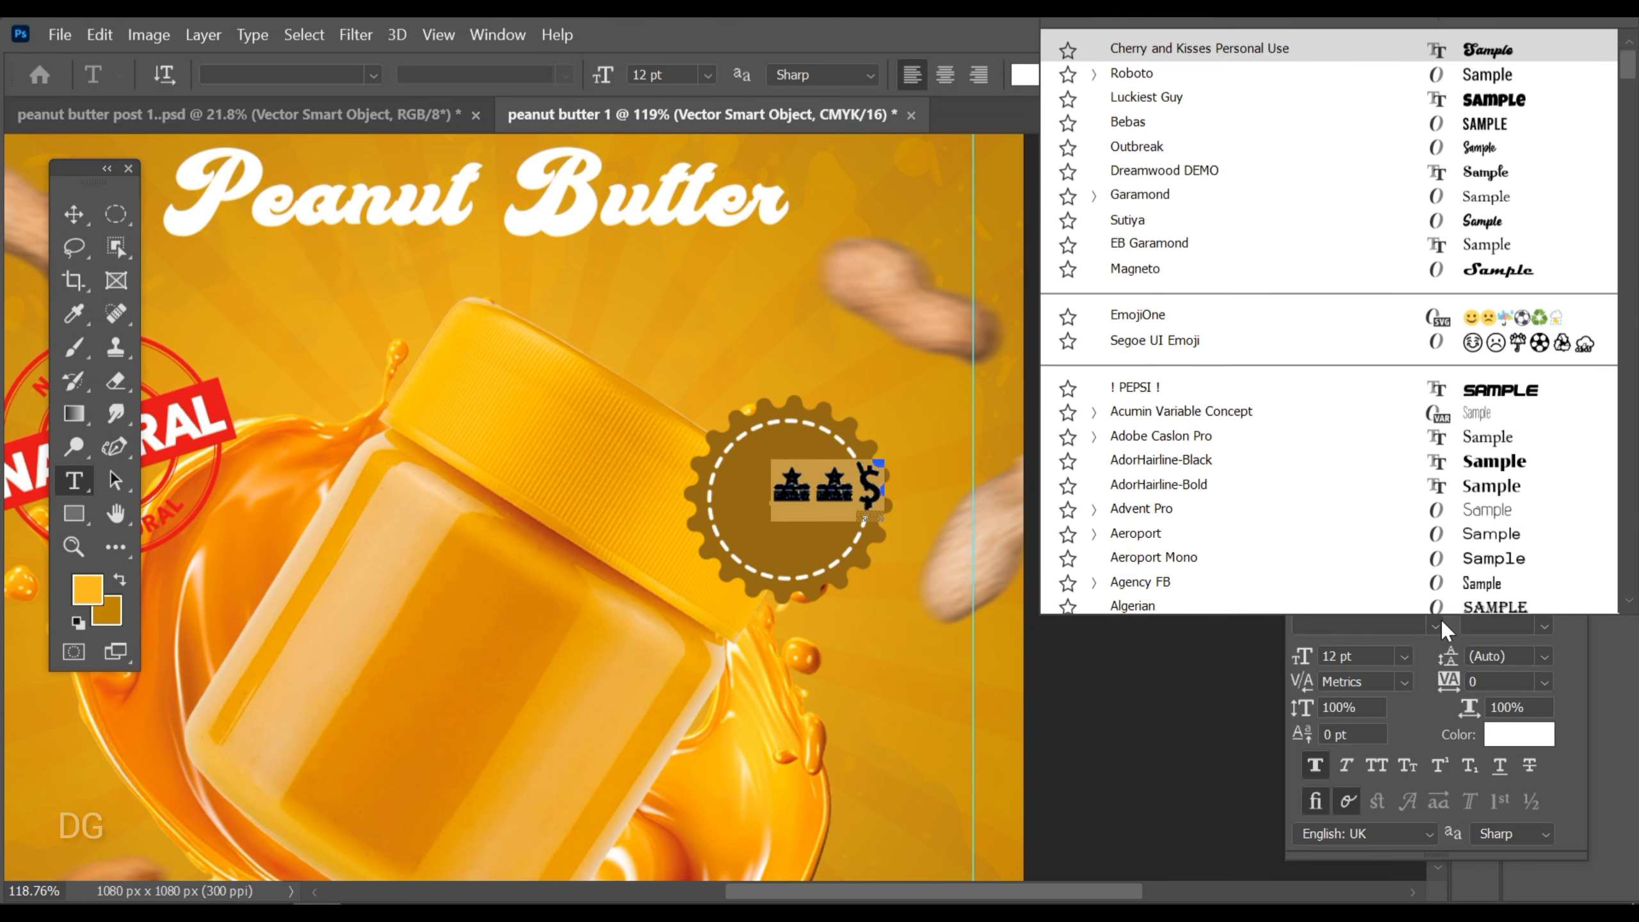
pyautogui.write('rob')
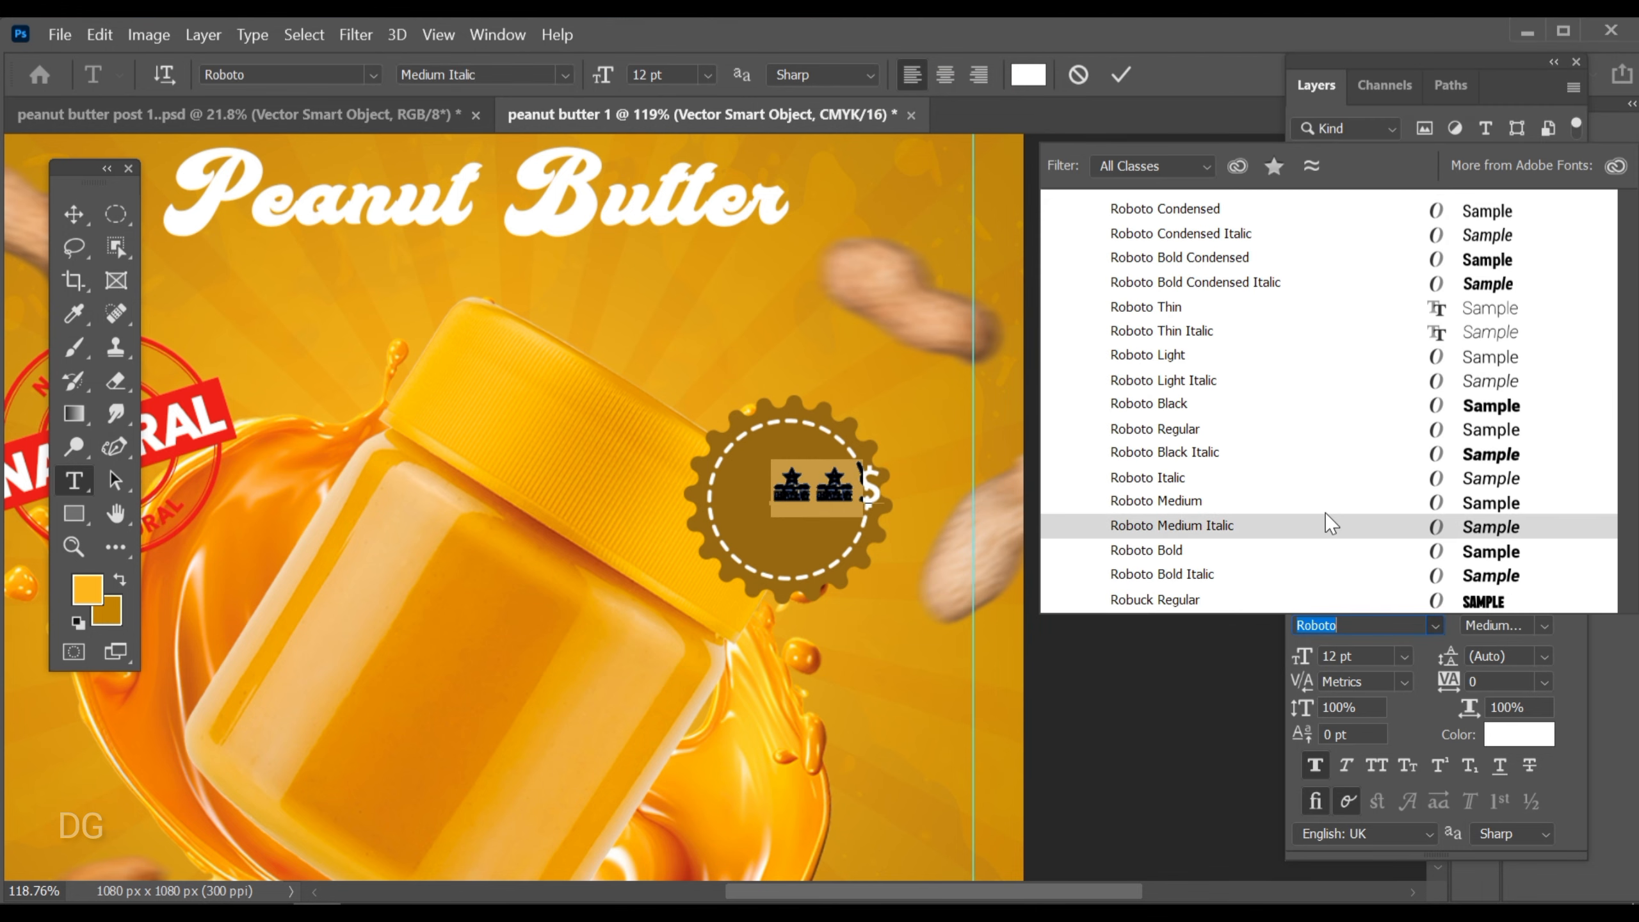
pyautogui.click(1323, 502)
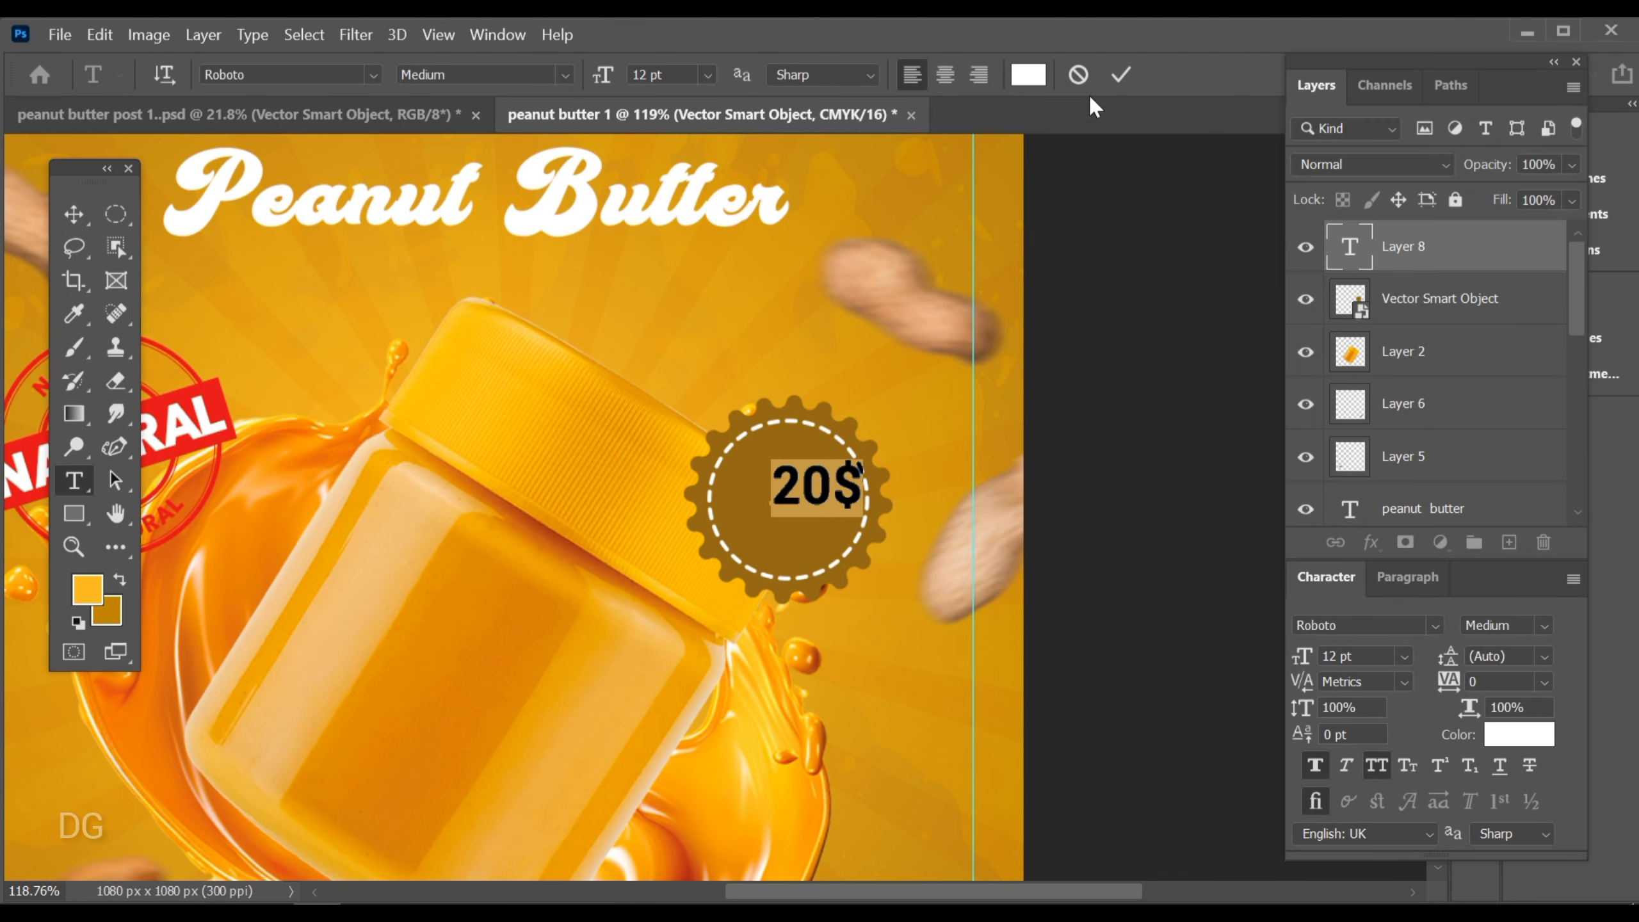
pyautogui.click(1121, 75)
# Move the 20$ text inside the badge and align both layers on their horizontal and vertical centers
pyautogui.click(75, 217)
pyautogui.moveTo(831, 558); pyautogui.dragTo(868, 552)
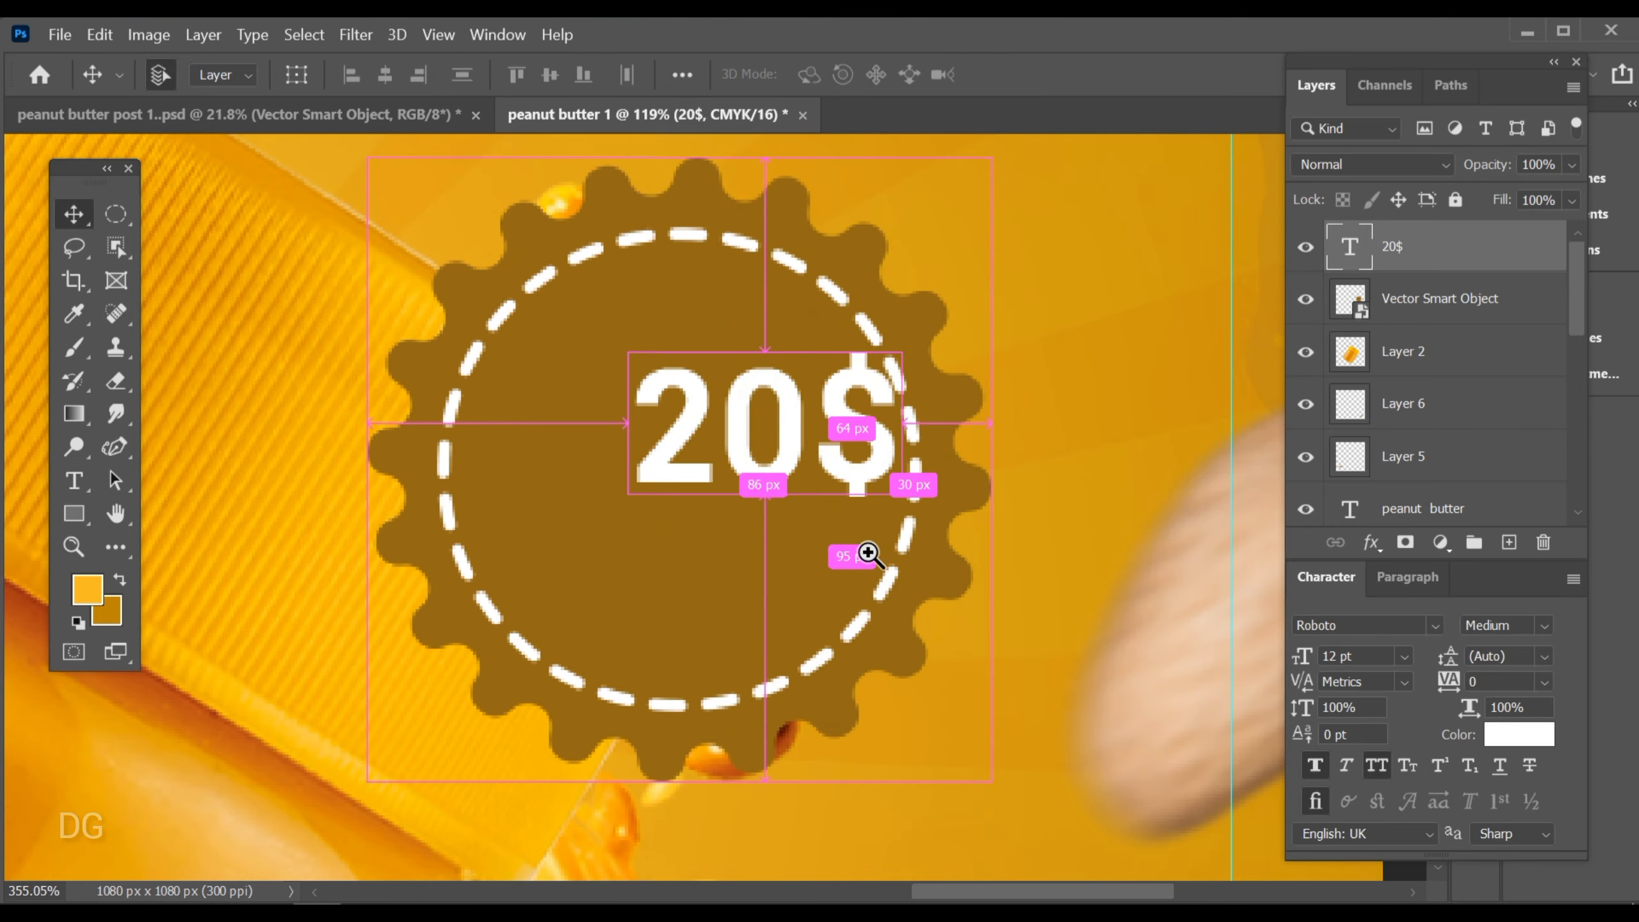
pyautogui.moveTo(798, 444); pyautogui.dragTo(734, 473)
pyautogui.keyDown('ctrl'); pyautogui.keyDown('shift'); pyautogui.click(727, 349); pyautogui.keyUp('shift'); pyautogui.keyUp('ctrl')
pyautogui.click(385, 76)
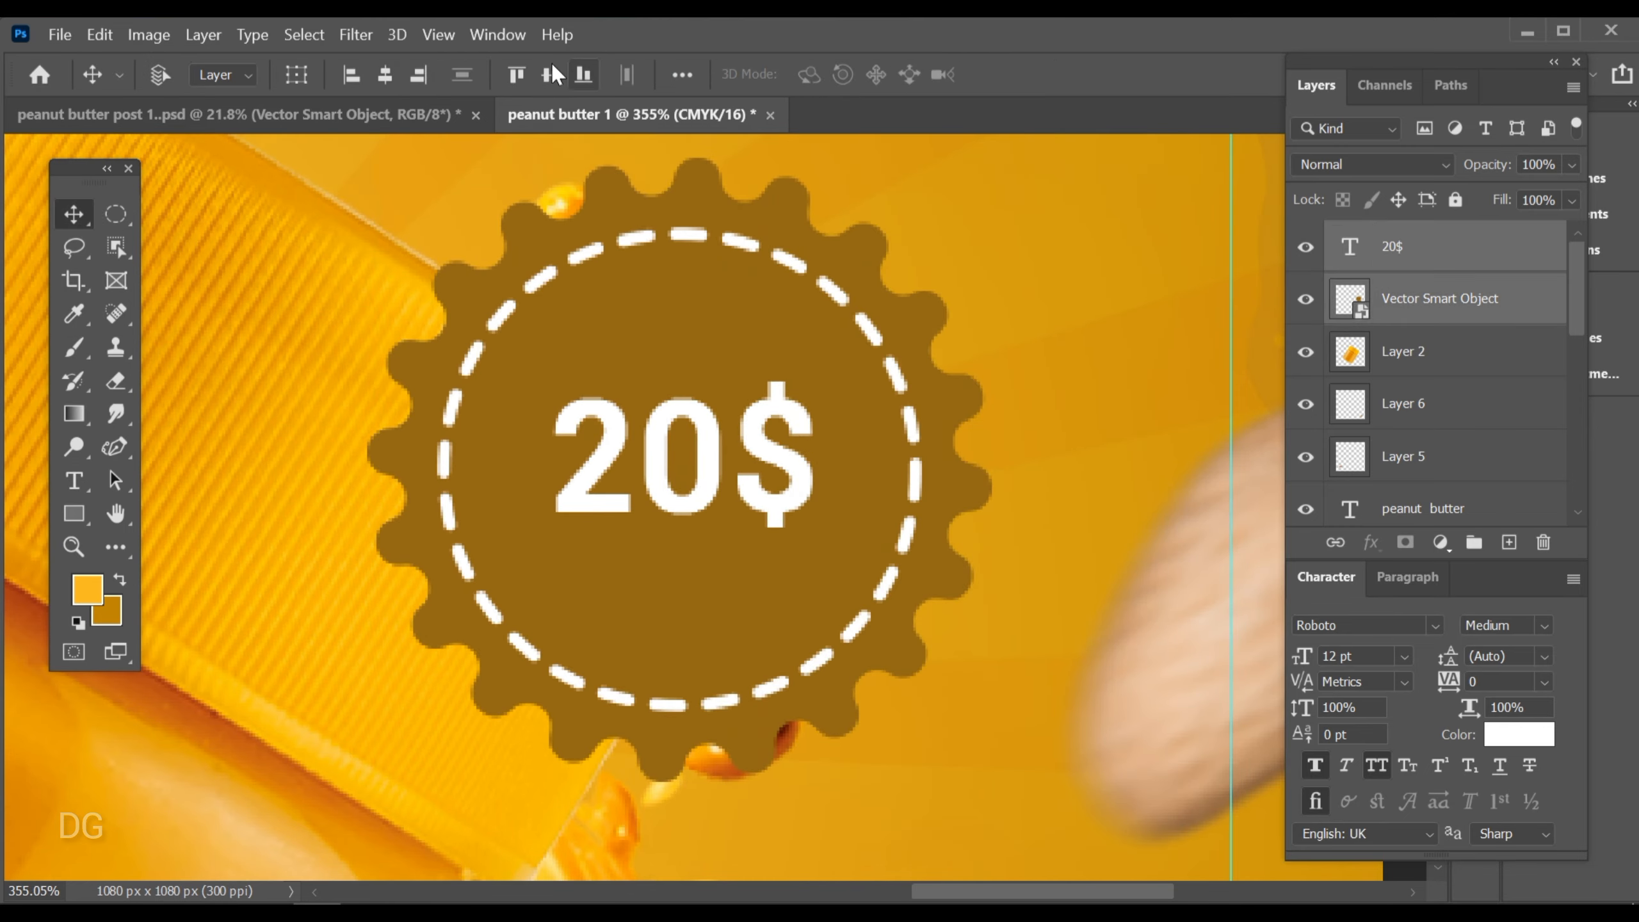
pyautogui.click(551, 72)
pyautogui.hotkey('ctrl', '0')
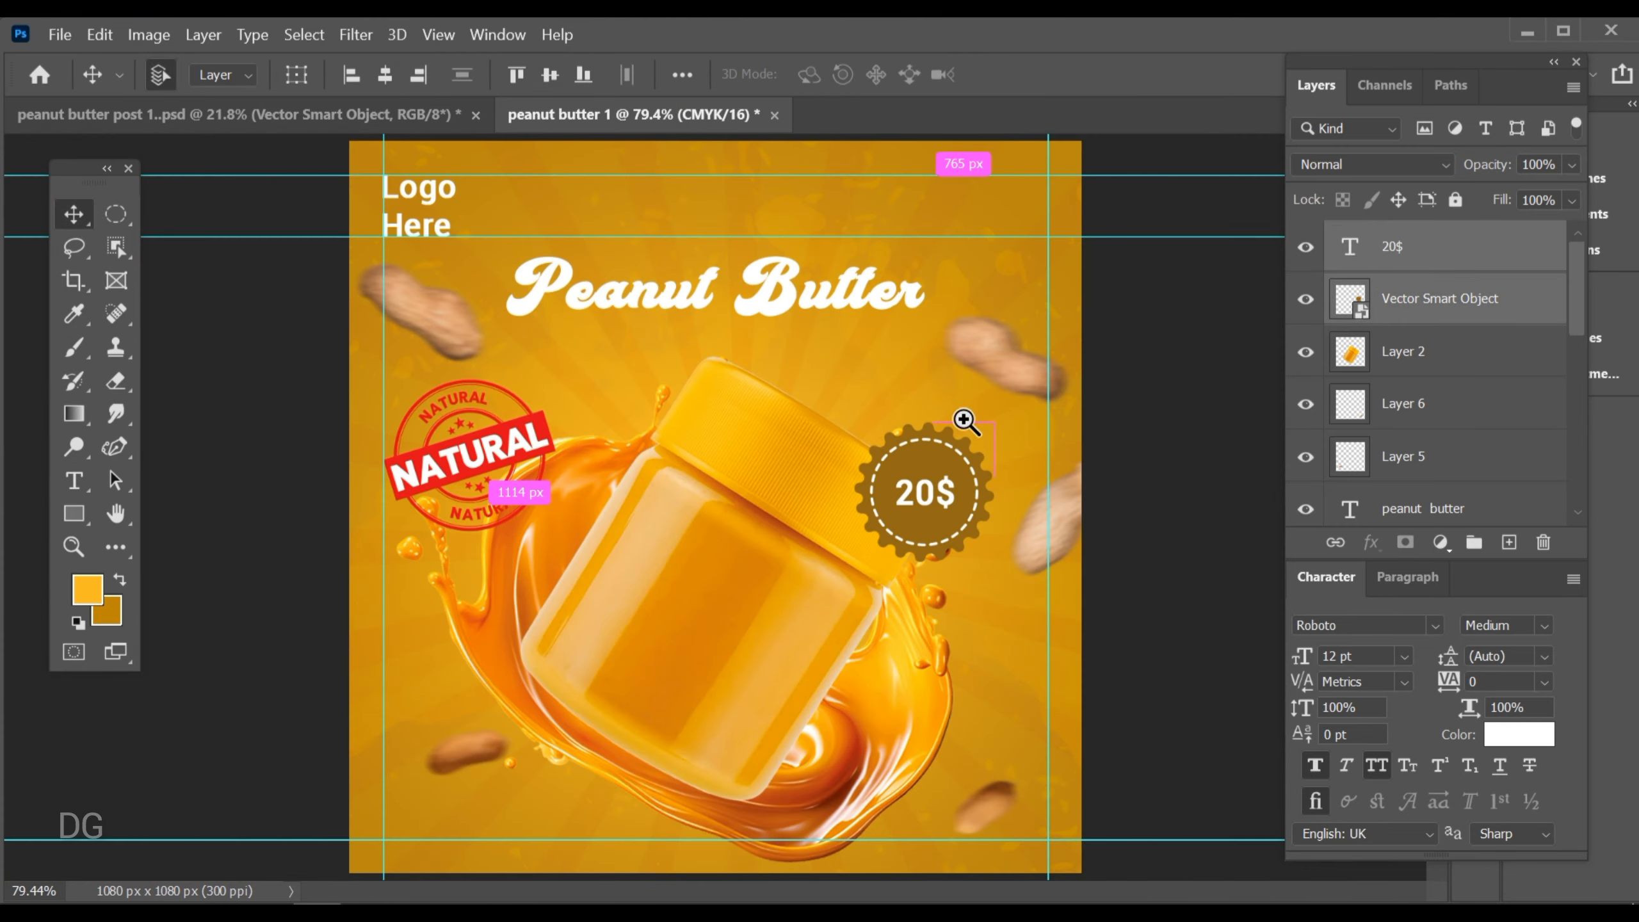
# Scale the 20$ text to about 90.76% and center it on the badge again
pyautogui.moveTo(961, 449); pyautogui.dragTo(1008, 571)
pyautogui.moveTo(907, 639); pyautogui.dragTo(838, 556)
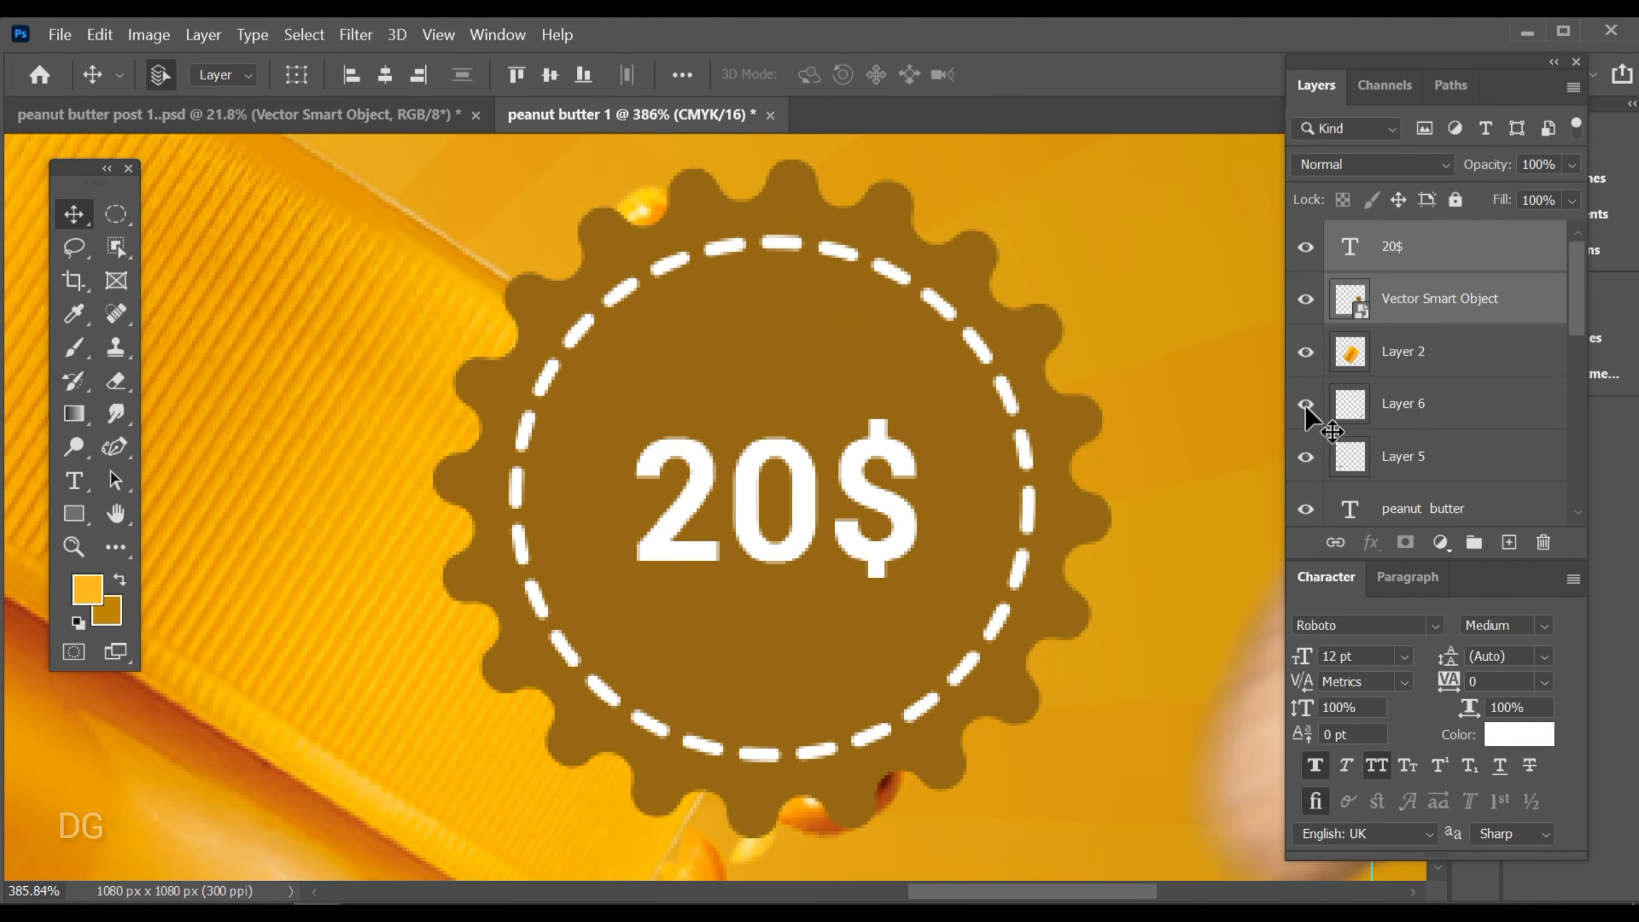
pyautogui.click(1452, 264)
pyautogui.hotkey('ctrl', 't')
pyautogui.moveTo(922, 412); pyautogui.dragTo(911, 427)
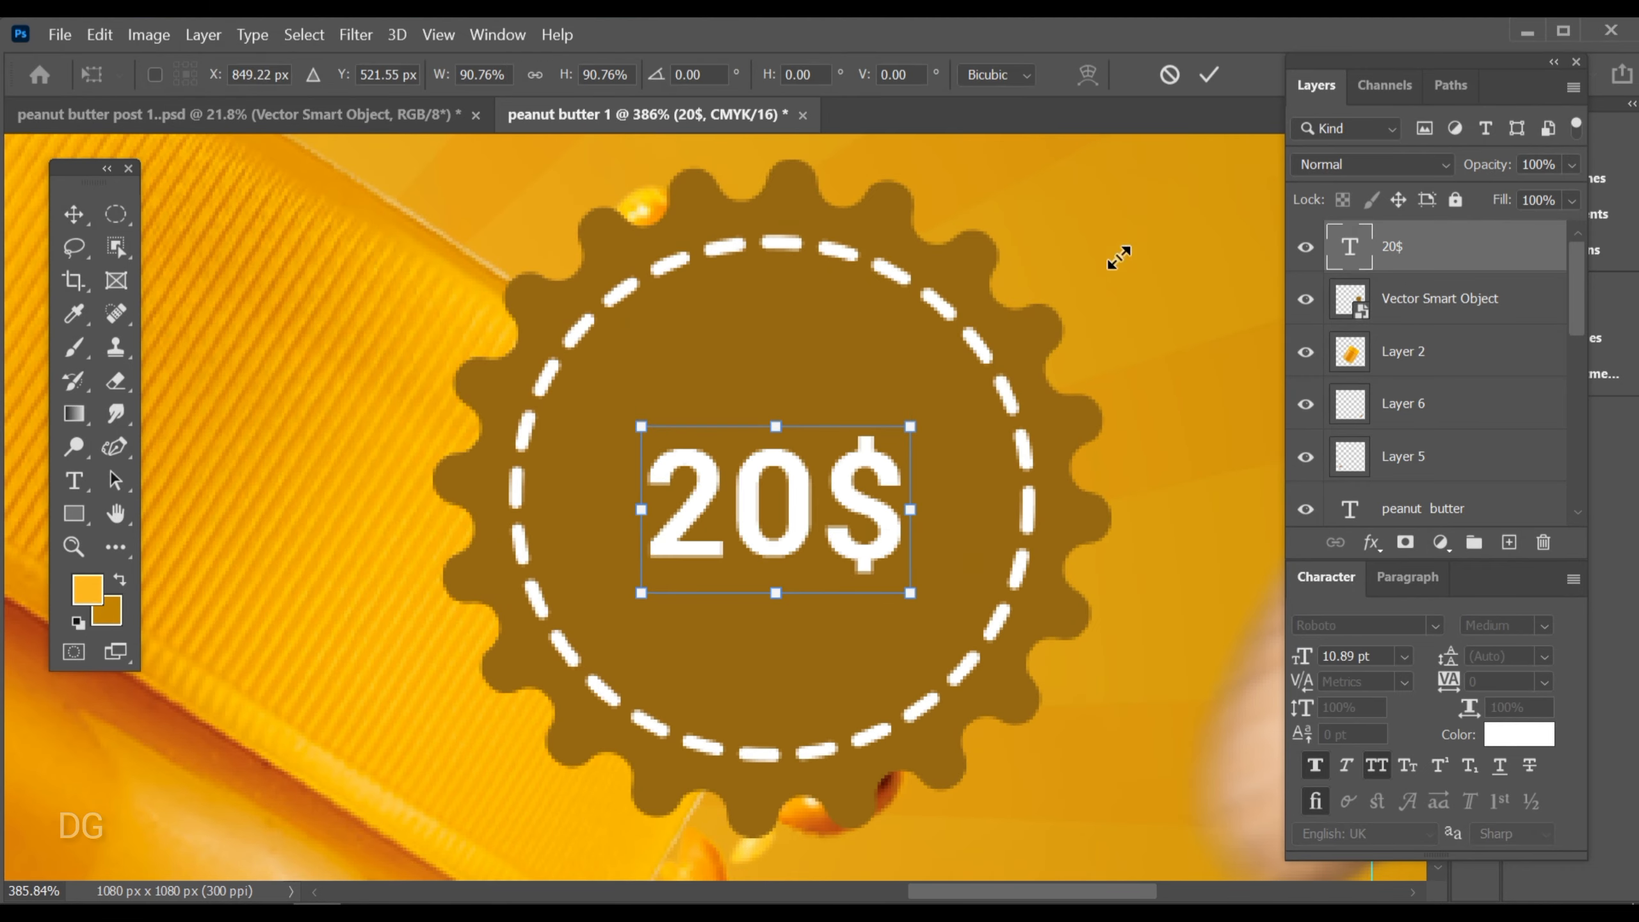
pyautogui.click(1209, 76)
pyautogui.keyDown('ctrl'); pyautogui.keyDown('shift'); pyautogui.click(818, 376); pyautogui.keyUp('shift'); pyautogui.keyUp('ctrl')
pyautogui.click(386, 78)
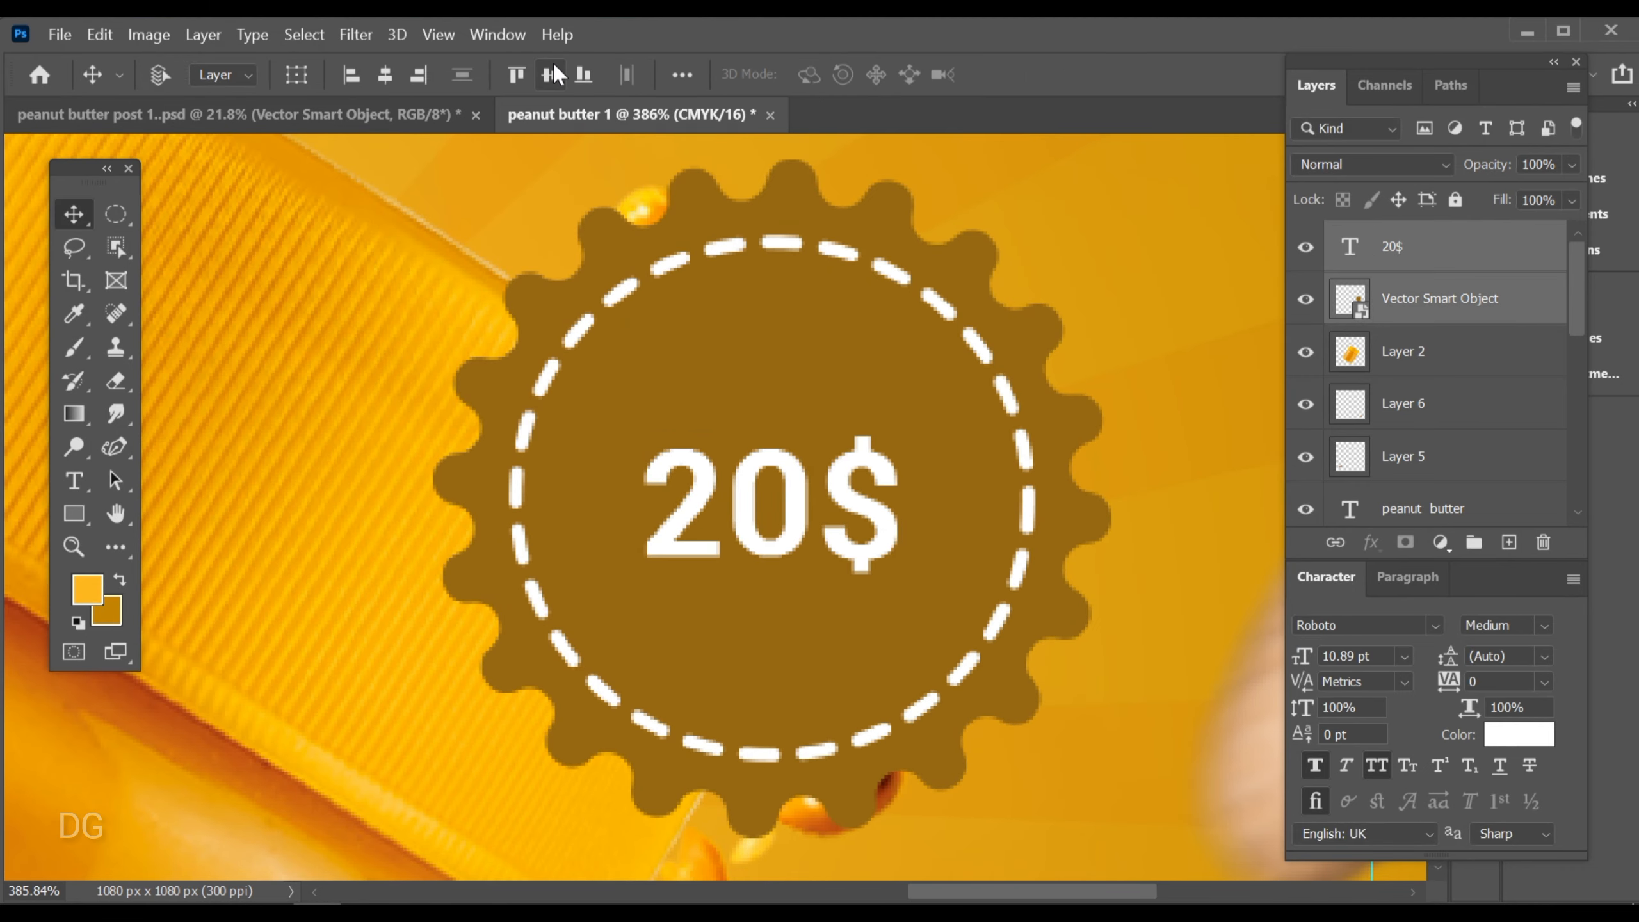
# Shrink the scalloped badge slightly around the price text
pyautogui.click(1465, 304)
pyautogui.hotkey('ctrl', 't')
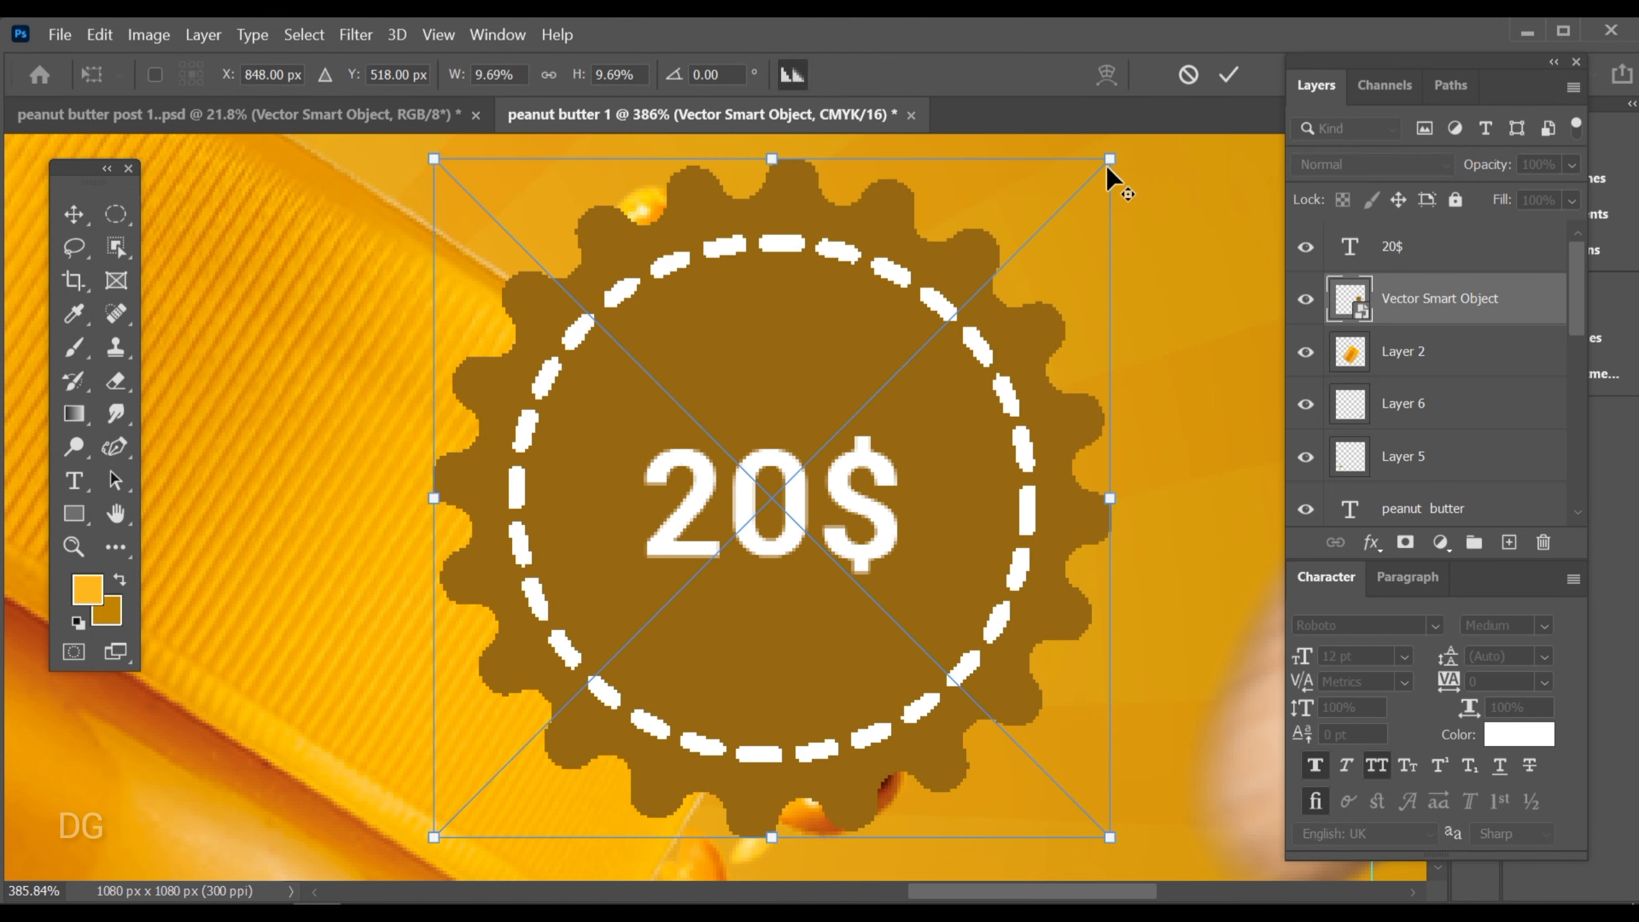
pyautogui.moveTo(1105, 164); pyautogui.dragTo(1065, 195)
pyautogui.click(1228, 74)
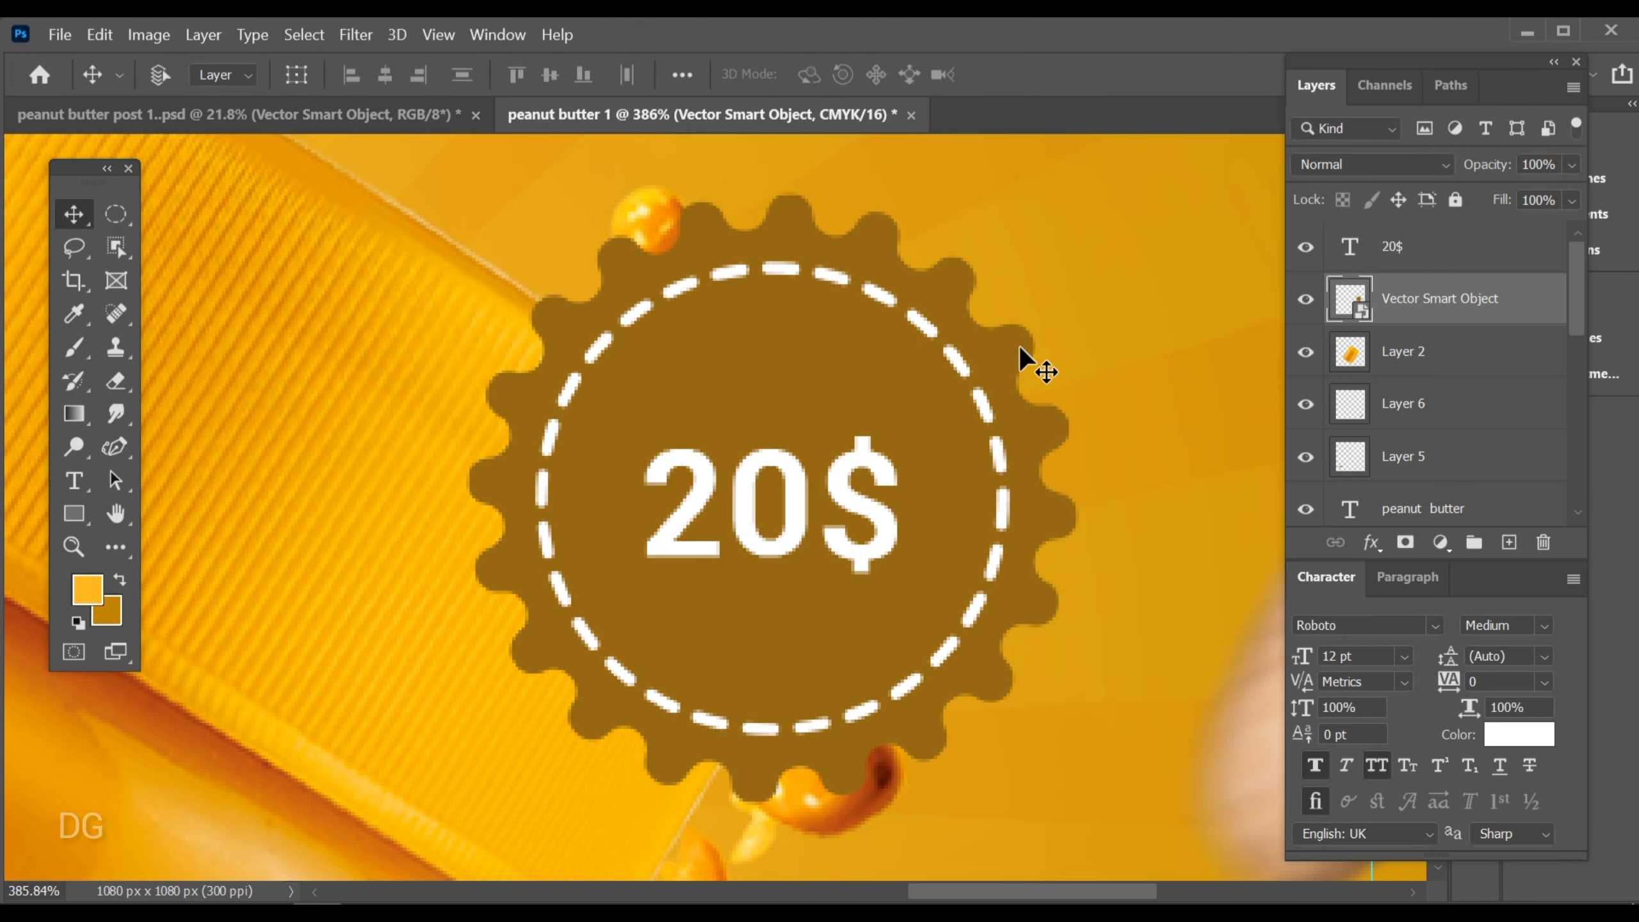
# Group the 20$ text with the badge and scale the group to about 115.59%, slightly lower beside the lid
pyautogui.keyDown('shift'); pyautogui.click(1487, 254); pyautogui.keyUp('shift')
pyautogui.hotkey('ctrl', 'g')
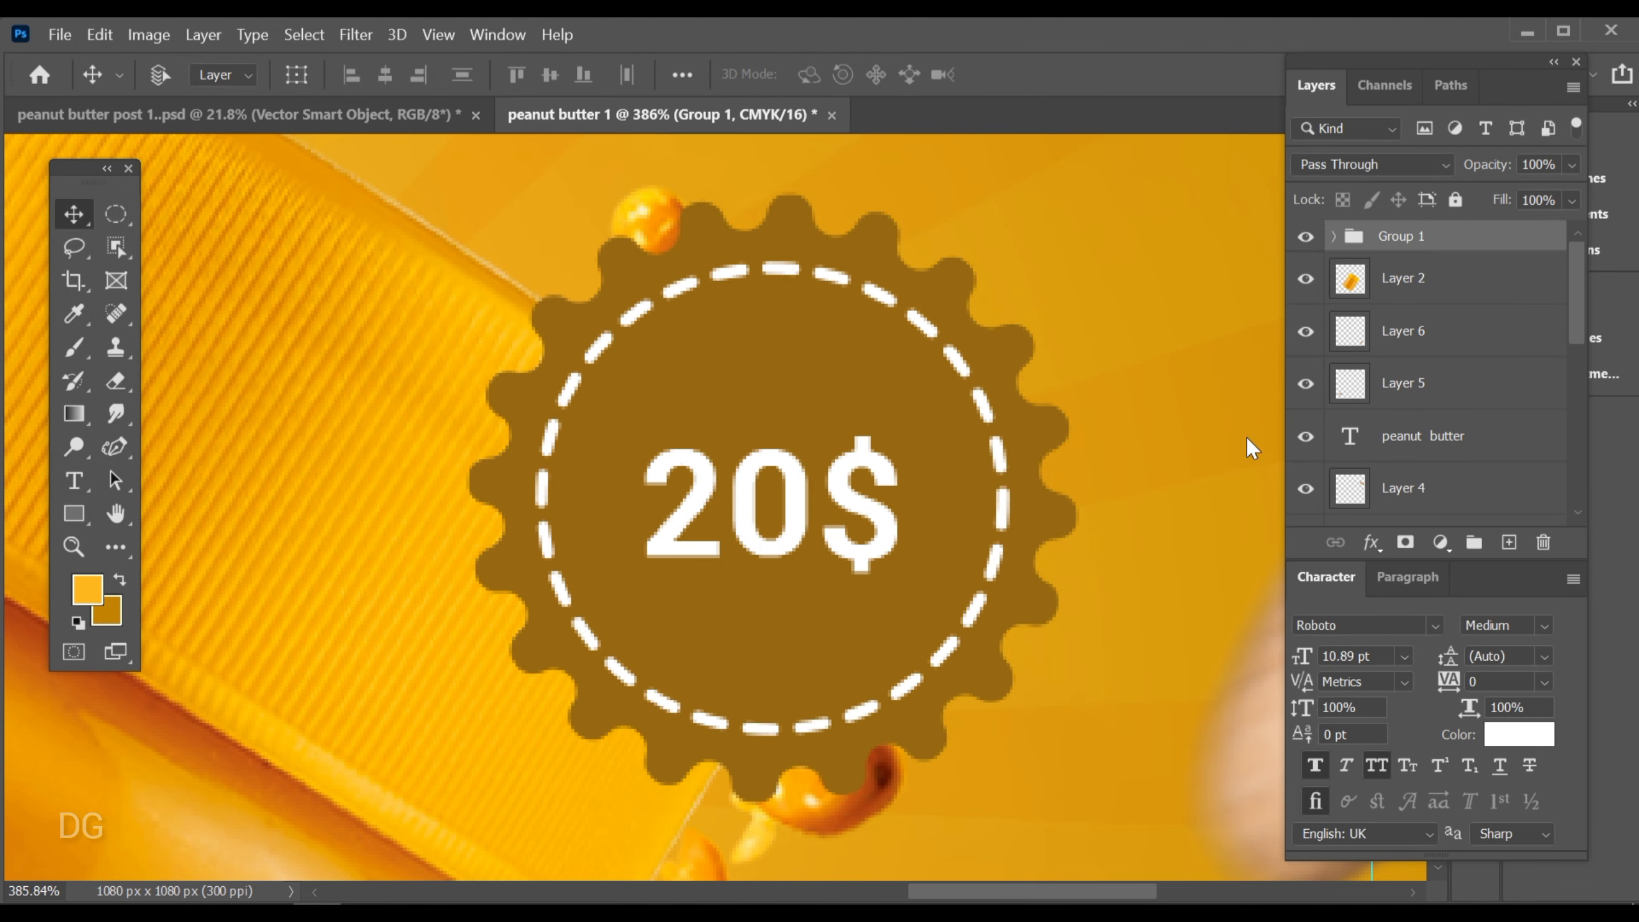
pyautogui.hotkey('ctrl', '0')
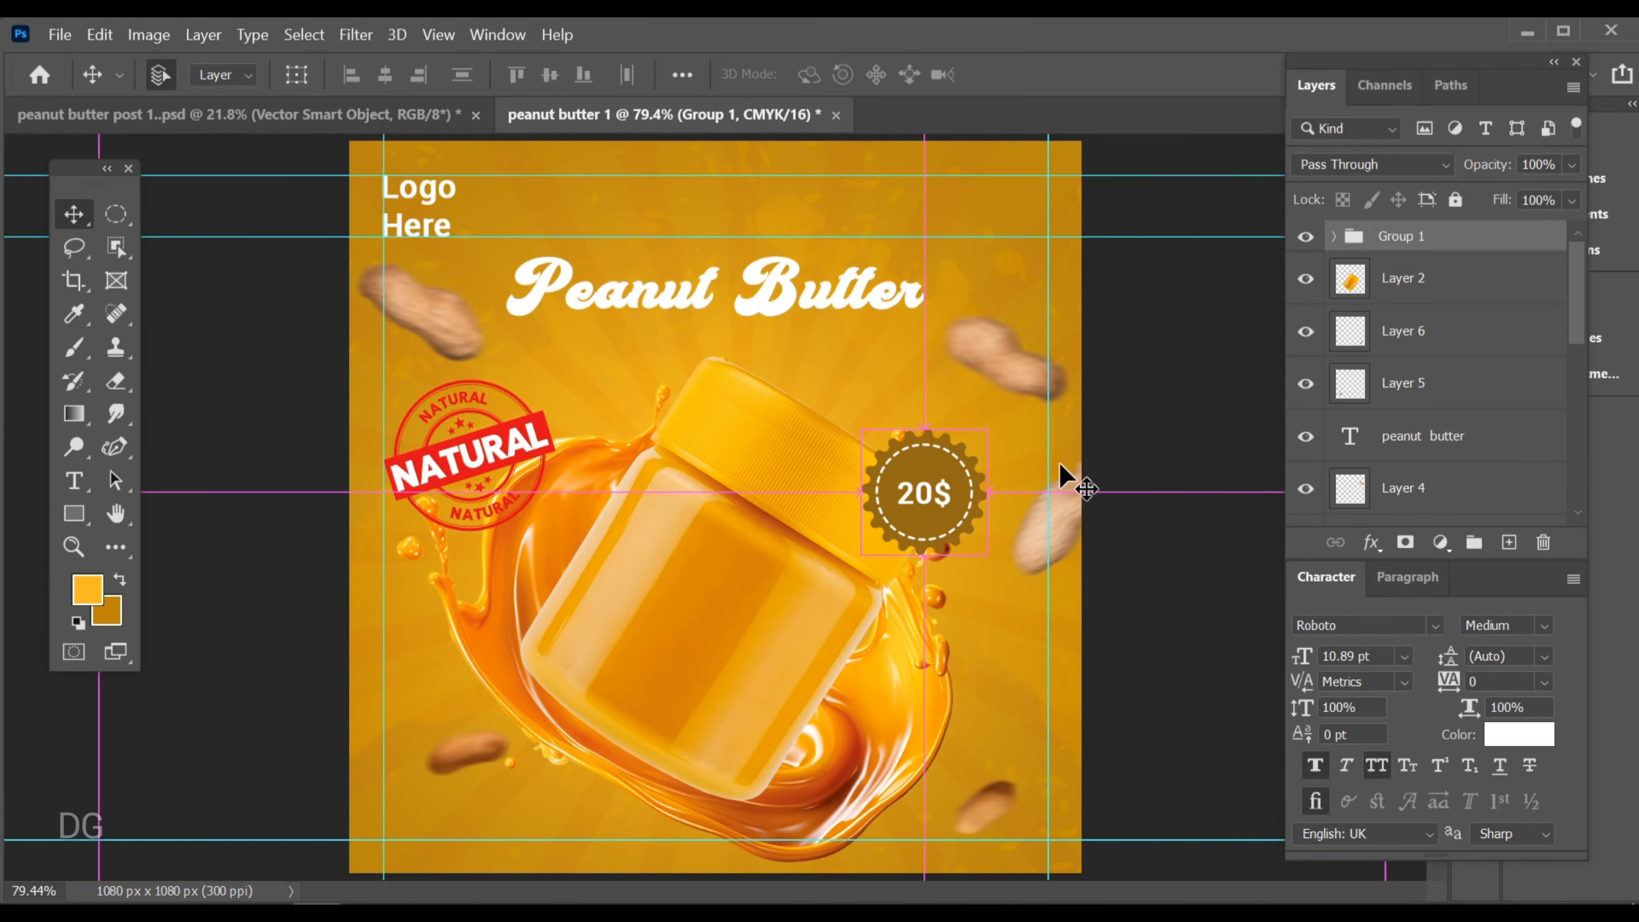
pyautogui.hotkey('ctrl', 't')
pyautogui.moveTo(981, 432); pyautogui.dragTo(955, 474)
pyautogui.click(1209, 74)
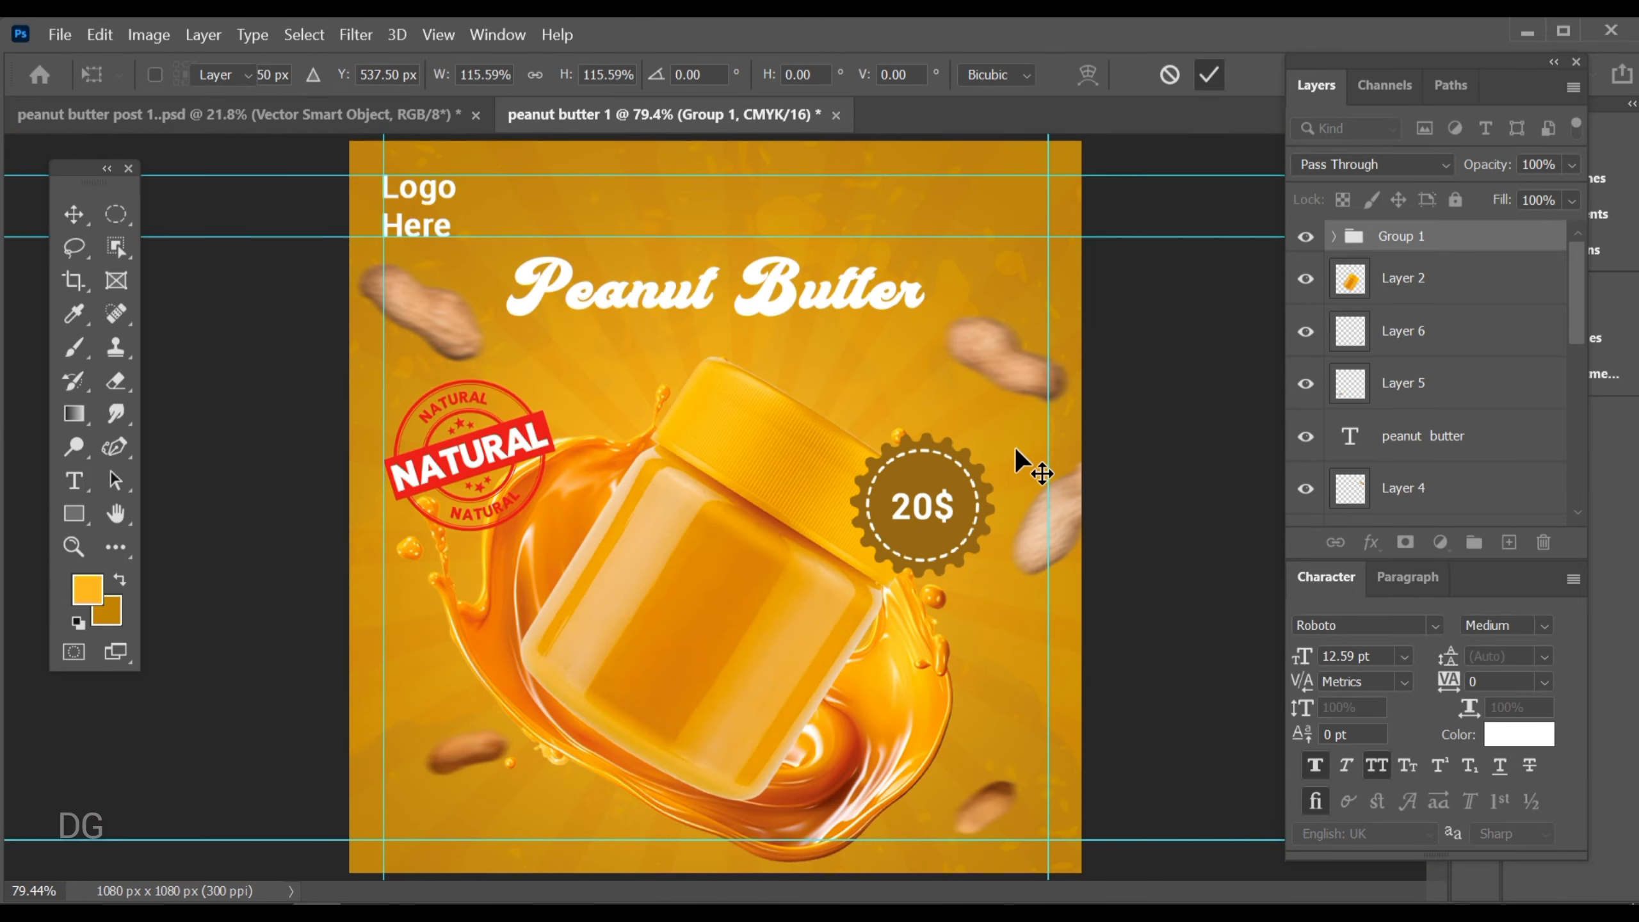
# Bring the white Instagram icon from the peanut butter post 1 file into the lower left of the peanut butter 1 design
pyautogui.moveTo(740, 645); pyautogui.dragTo(772, 637)
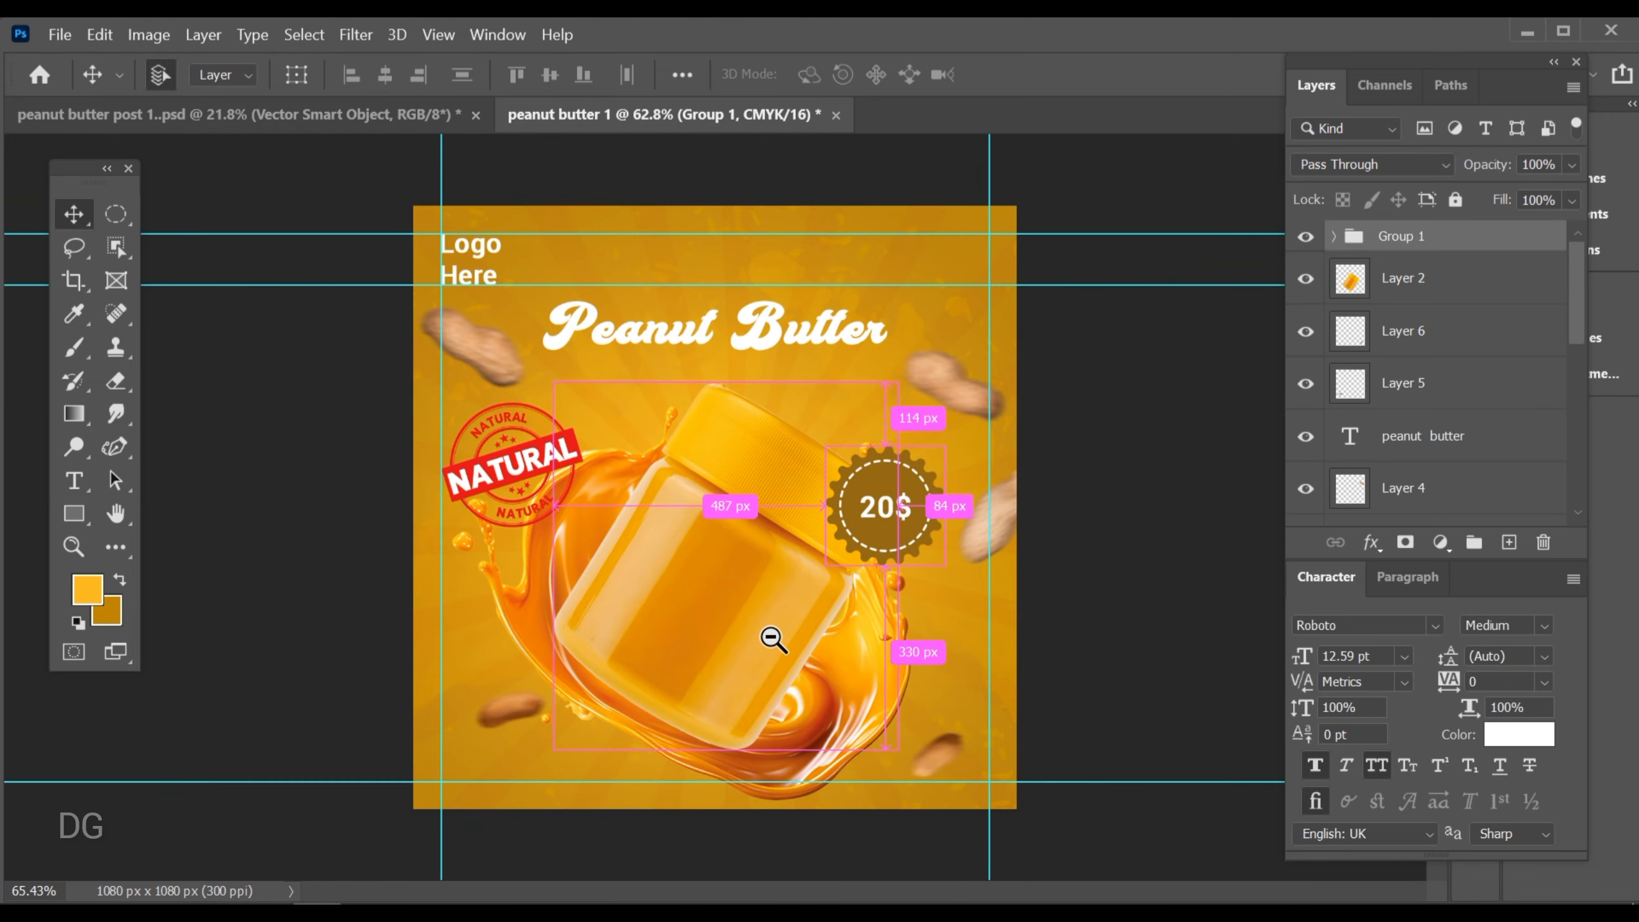
pyautogui.click(377, 127)
pyautogui.moveTo(952, 257); pyautogui.dragTo(1015, 291)
pyautogui.moveTo(1016, 290); pyautogui.dragTo(911, 392)
pyautogui.keyDown('ctrl'); pyautogui.click(879, 292); pyautogui.keyUp('ctrl')
pyautogui.moveTo(845, 287); pyautogui.dragTo(598, 797)
pyautogui.moveTo(541, 775); pyautogui.dragTo(587, 682)
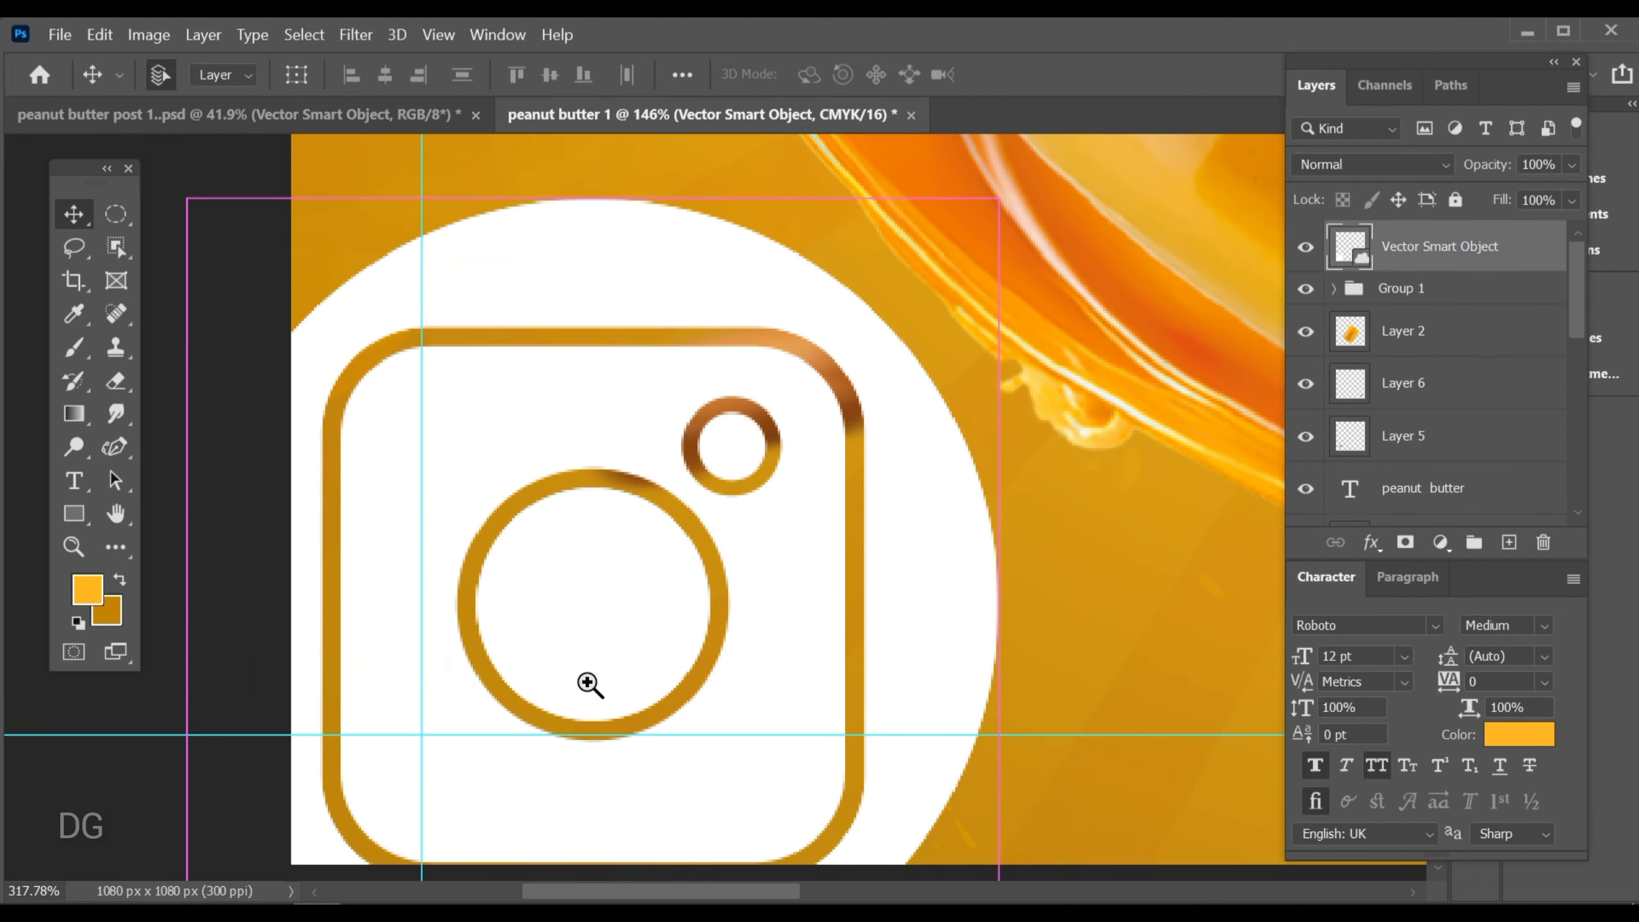
# Scale the Instagram icon to about 3.07% and place it at the corner of the left and bottom margin guides
pyautogui.hotkey('ctrl', 't')
pyautogui.moveTo(589, 175); pyautogui.dragTo(487, 648)
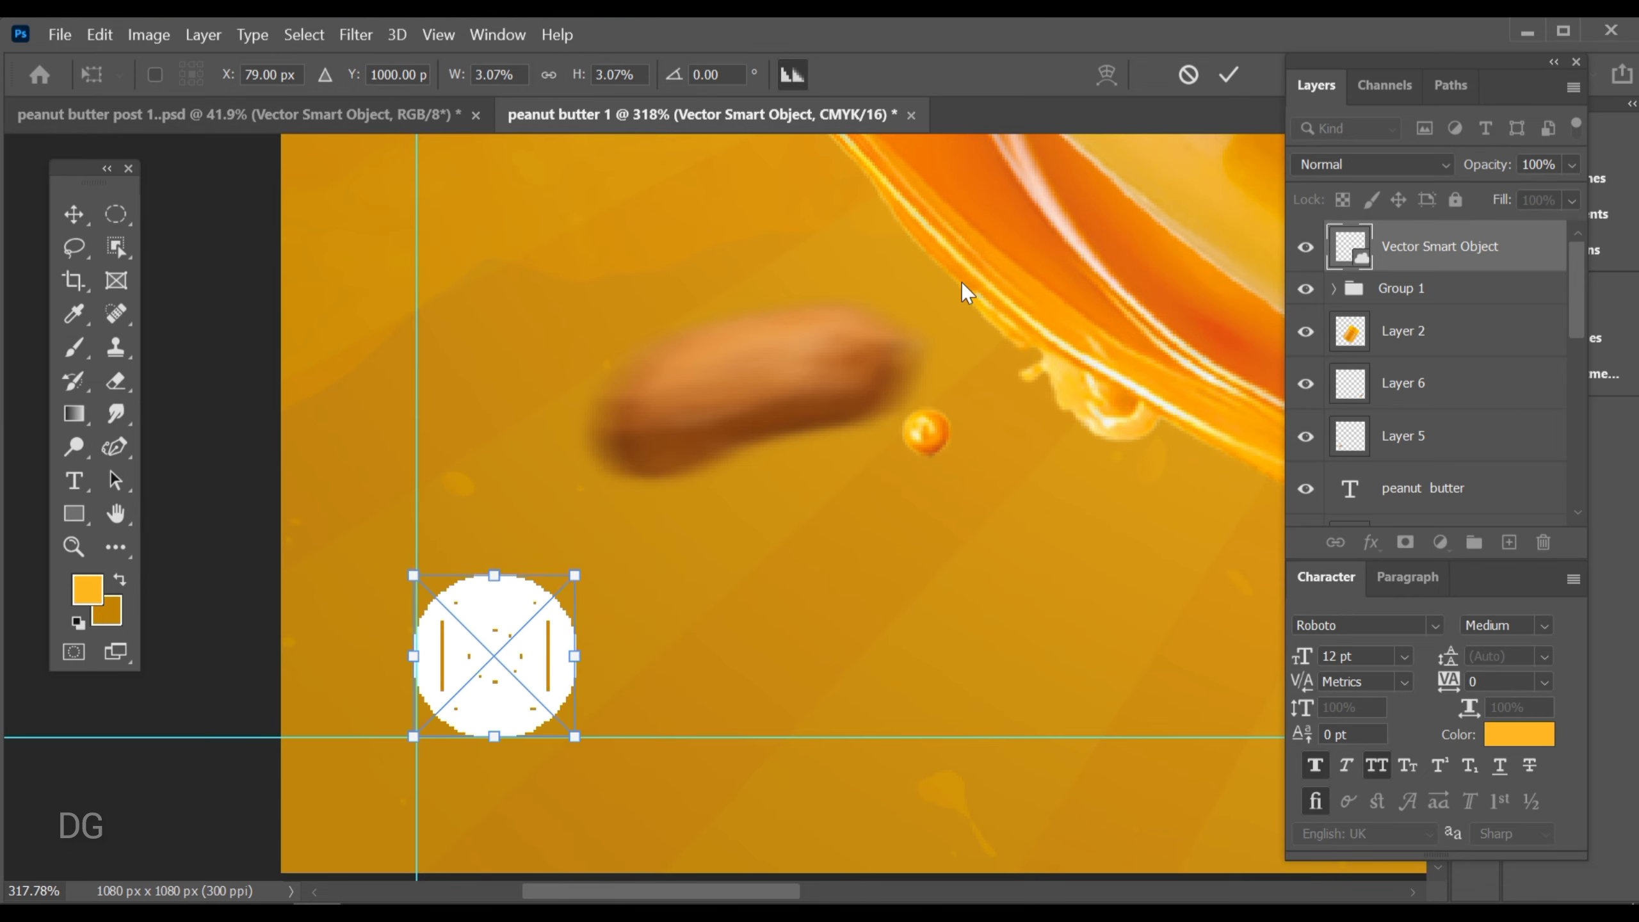
pyautogui.click(1219, 73)
pyautogui.hotkey('ctrl', '0')
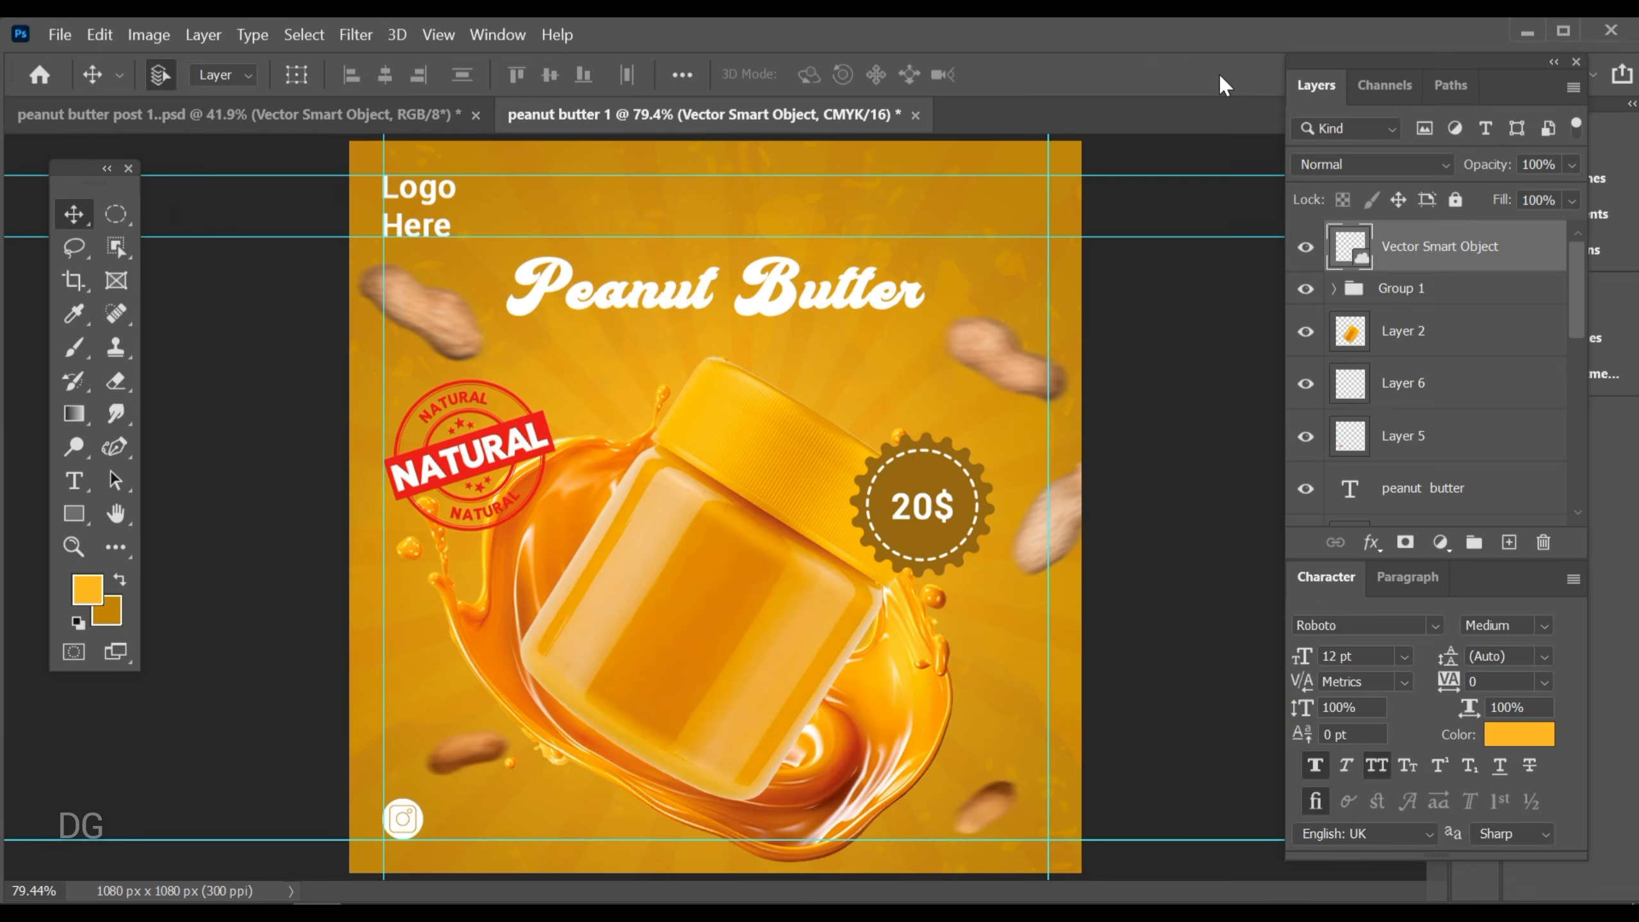
pyautogui.hotkey('ctrl', '[')
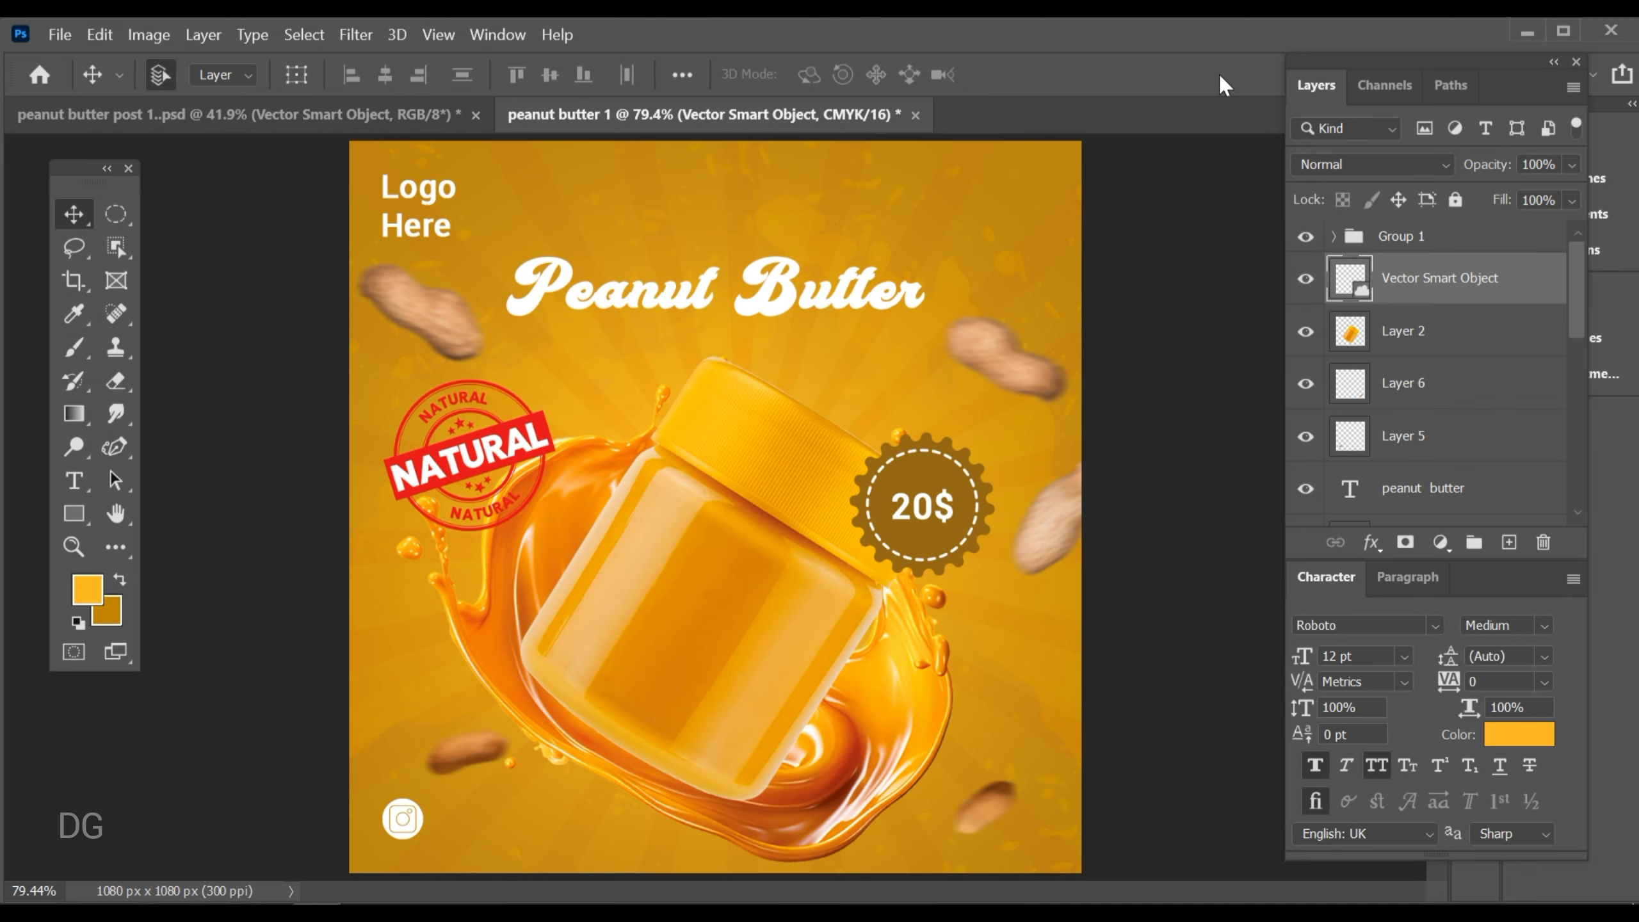
pyautogui.hotkey('ctrl', ']')
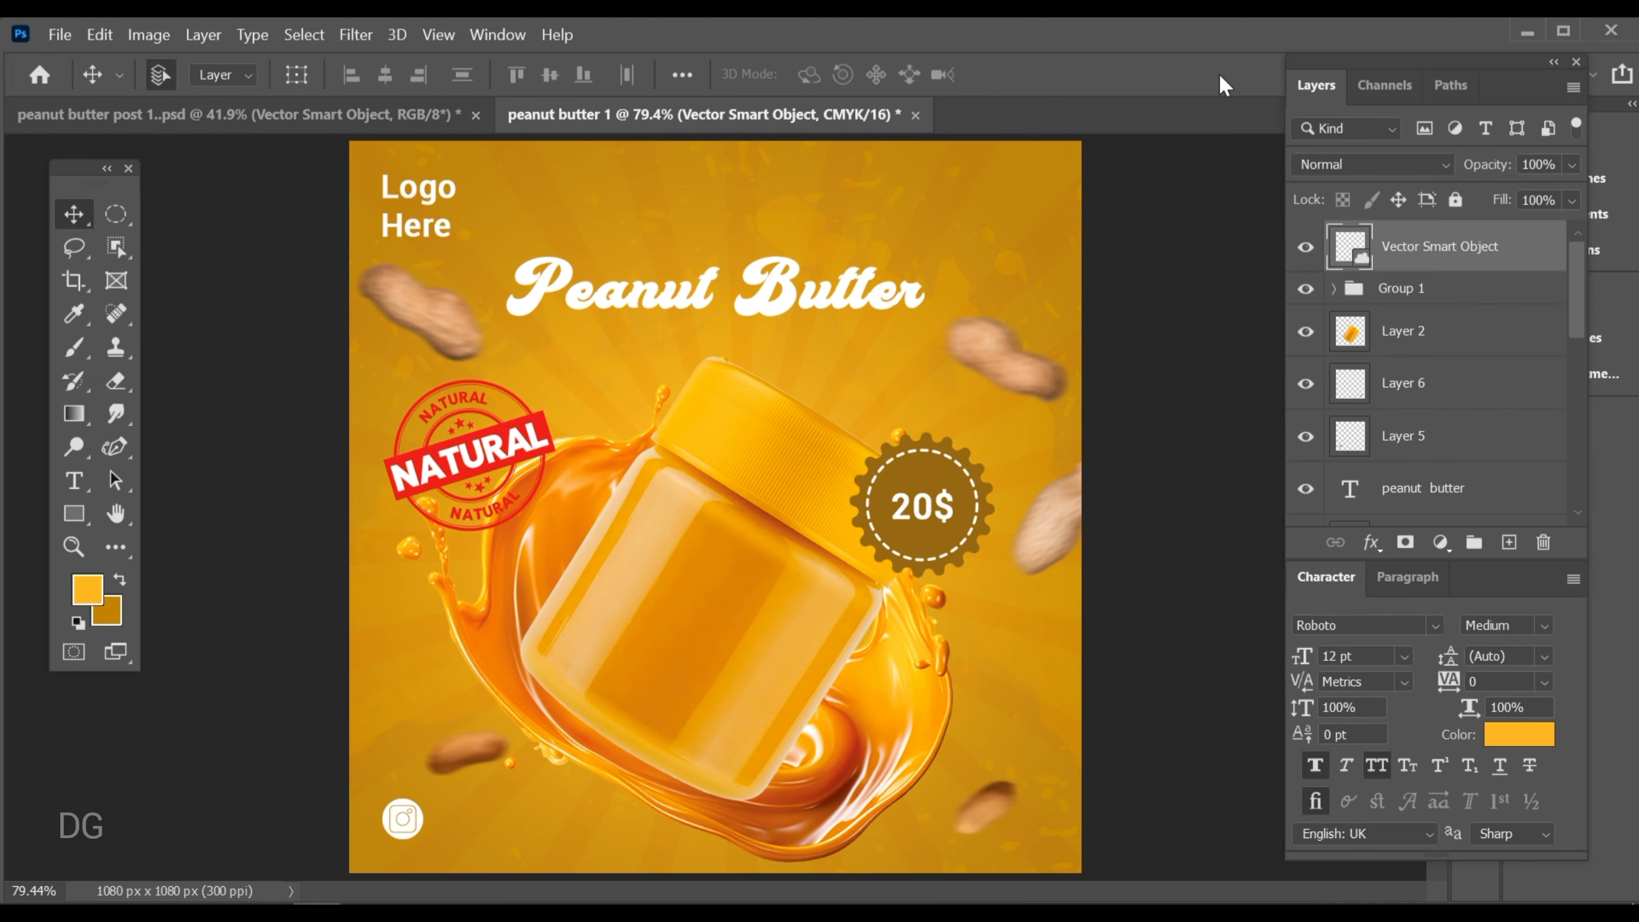
pyautogui.hotkey('ctrl', ';')
# Bring the white Facebook icon from the peanut butter post 1 file into the peanut butter 1 design, near the Instagram icon
pyautogui.hotkey('ctrl', 'Tab')
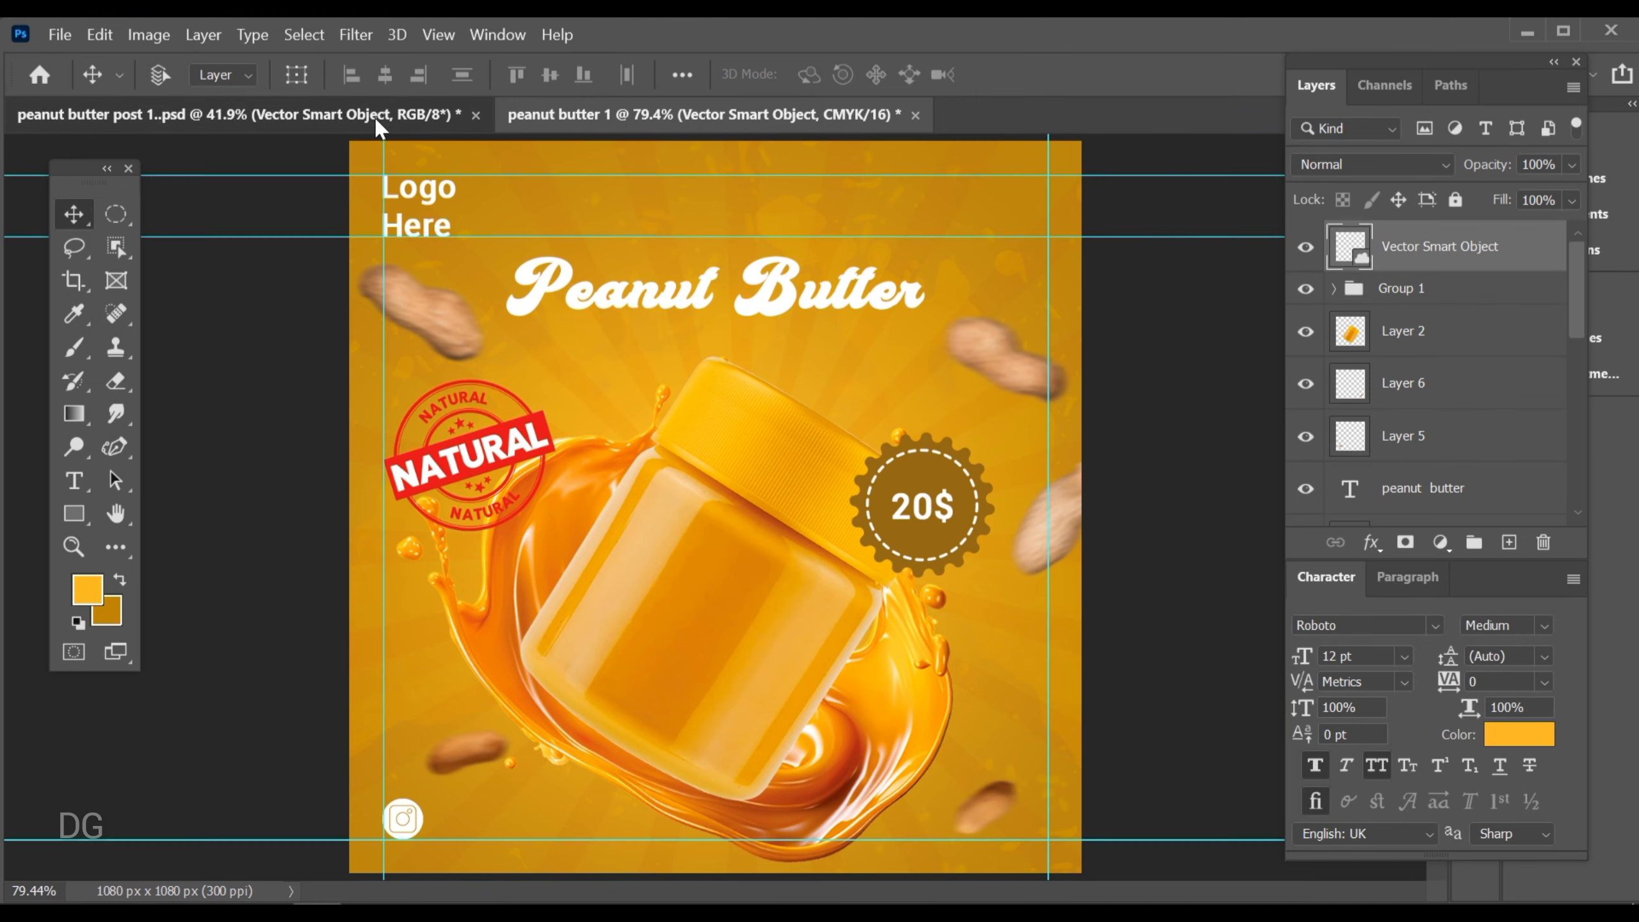
pyautogui.moveTo(1261, 246); pyautogui.dragTo(571, 587)
pyautogui.moveTo(472, 801); pyautogui.dragTo(461, 778)
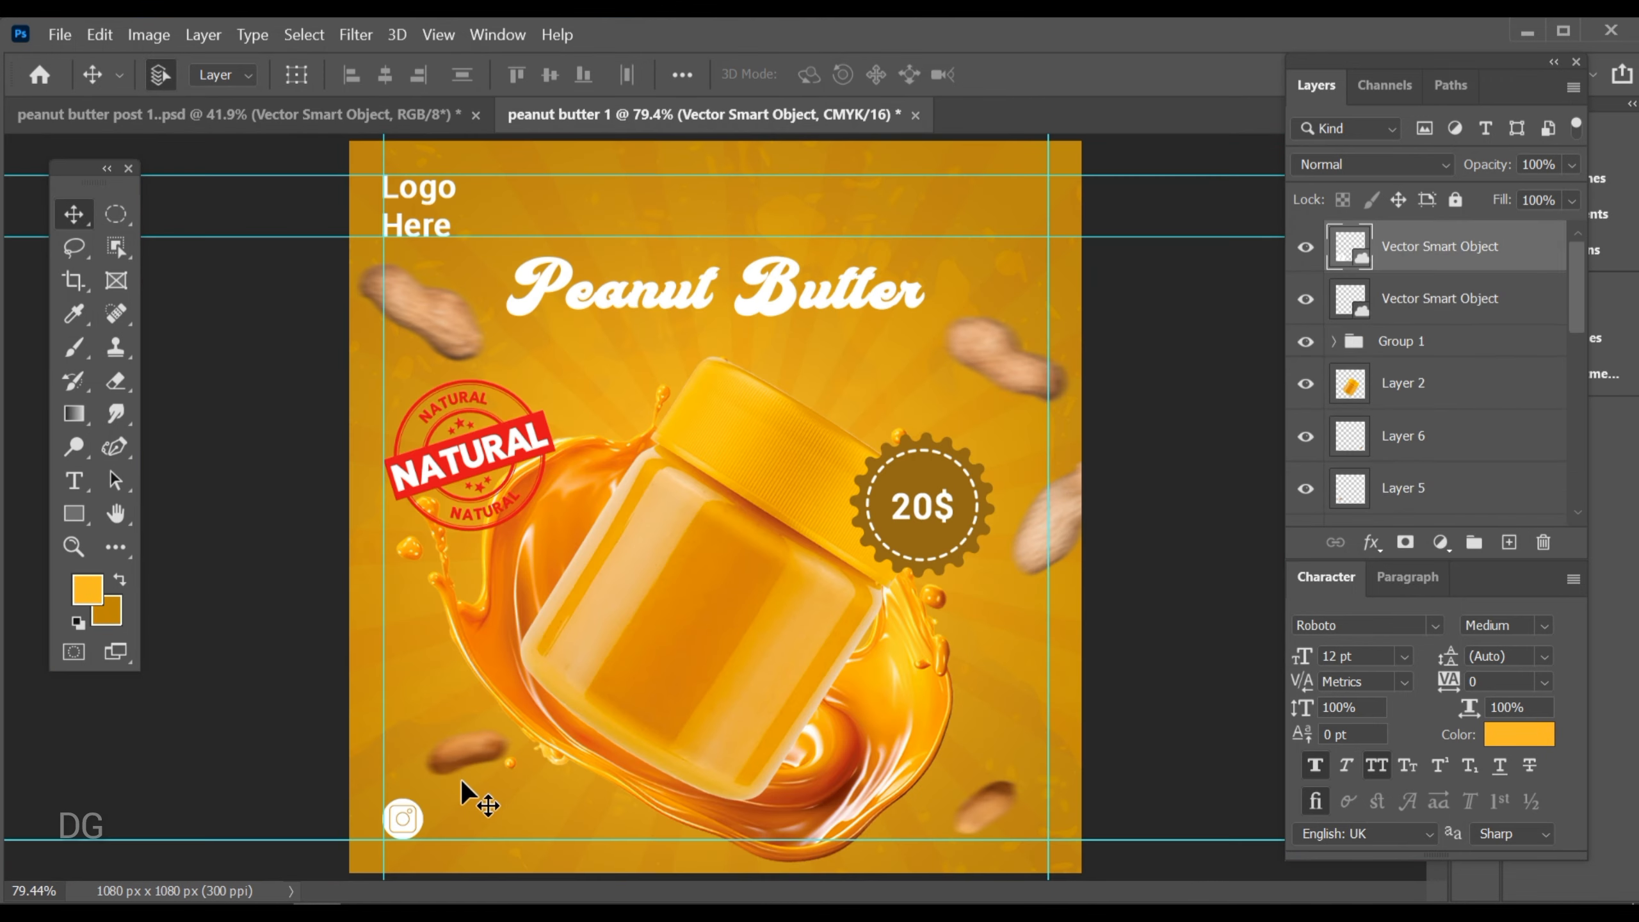
pyautogui.scroll(5, 592, 574)
# Scale the Facebook icon to about 3.34% and place it on the bottom guide beside the Instagram icon
pyautogui.hotkey('ctrl', 't')
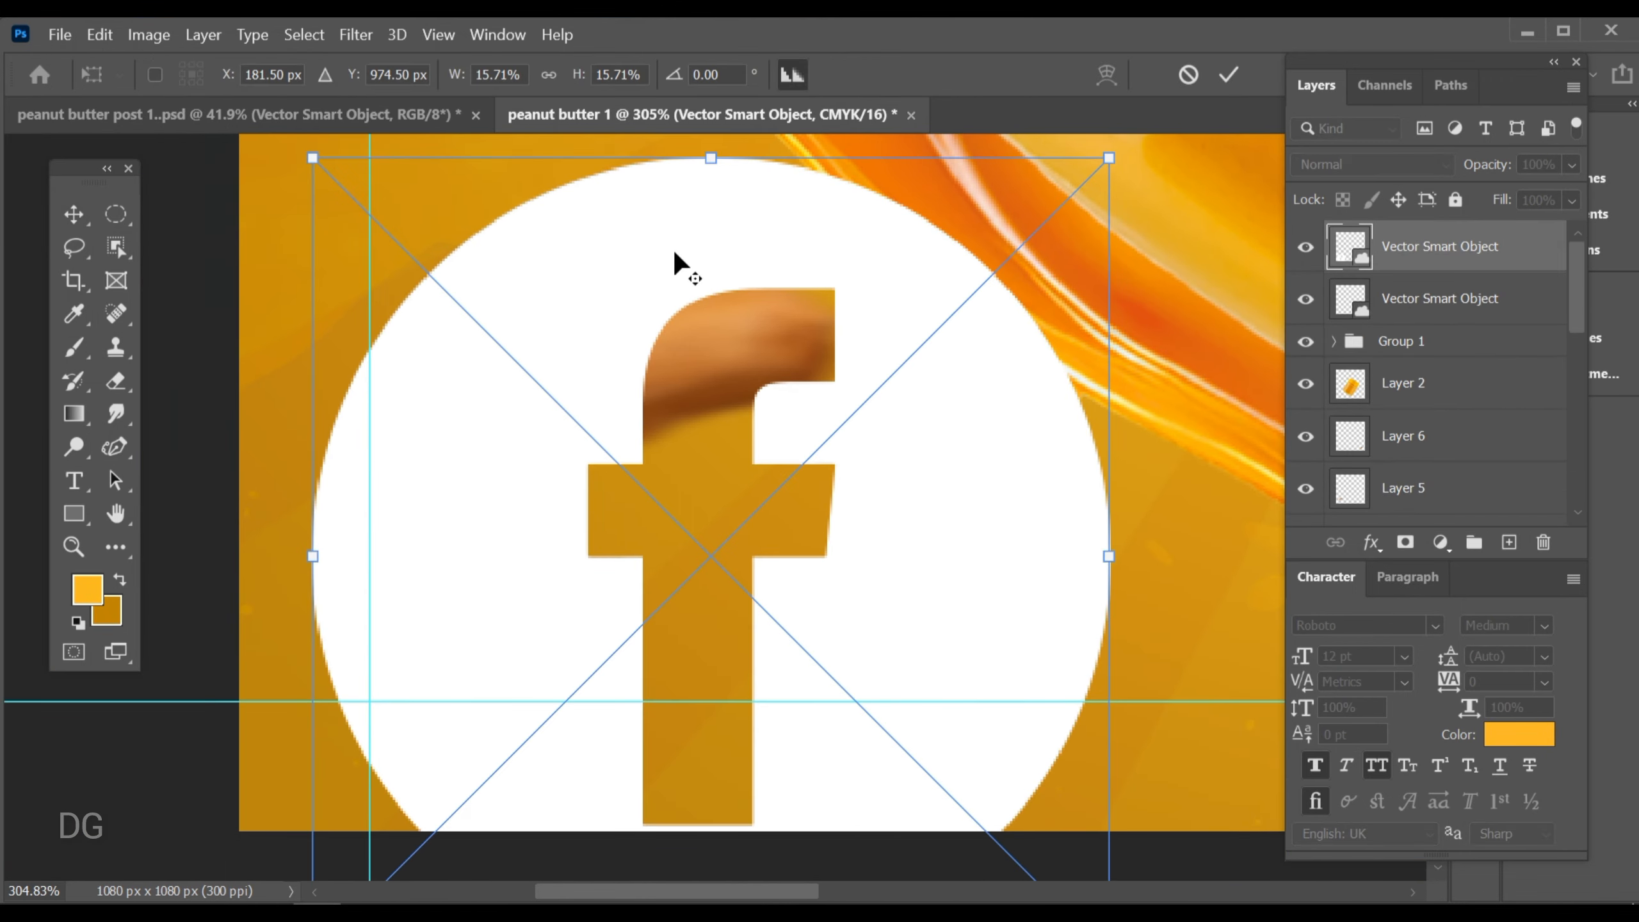
pyautogui.moveTo(711, 157); pyautogui.dragTo(719, 476)
pyautogui.scroll(3, 650, 591)
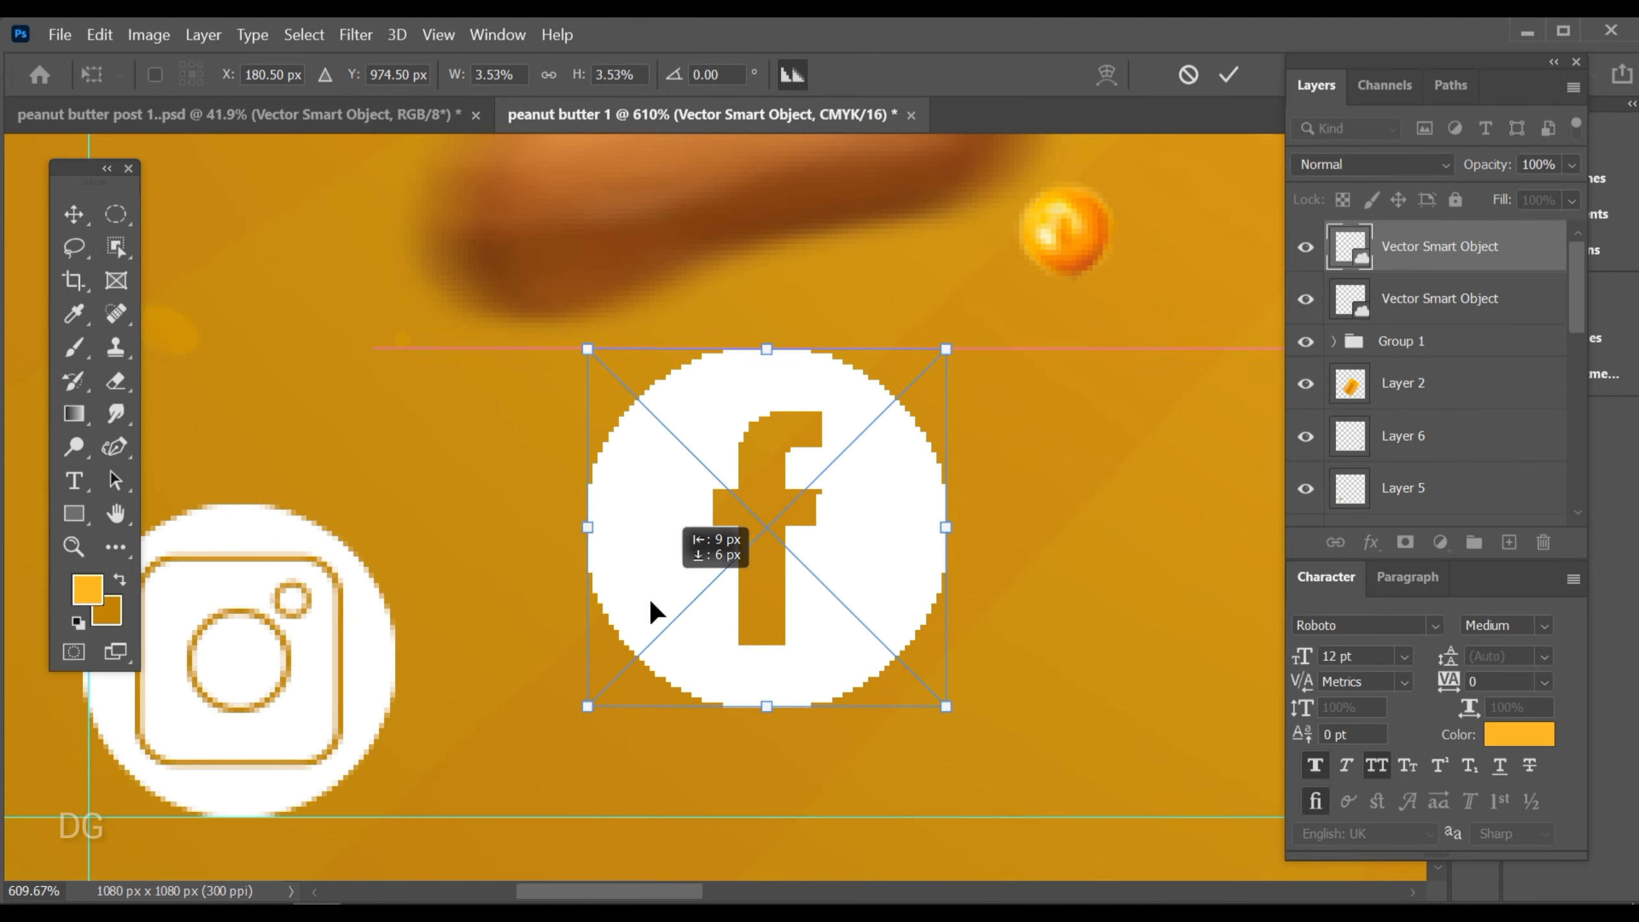
pyautogui.moveTo(651, 612); pyautogui.dragTo(611, 630)
pyautogui.moveTo(658, 459)
pyautogui.mouseDown()
pyautogui.moveTo(658, 513)
pyautogui.moveTo(663, 471)
pyautogui.mouseUp()
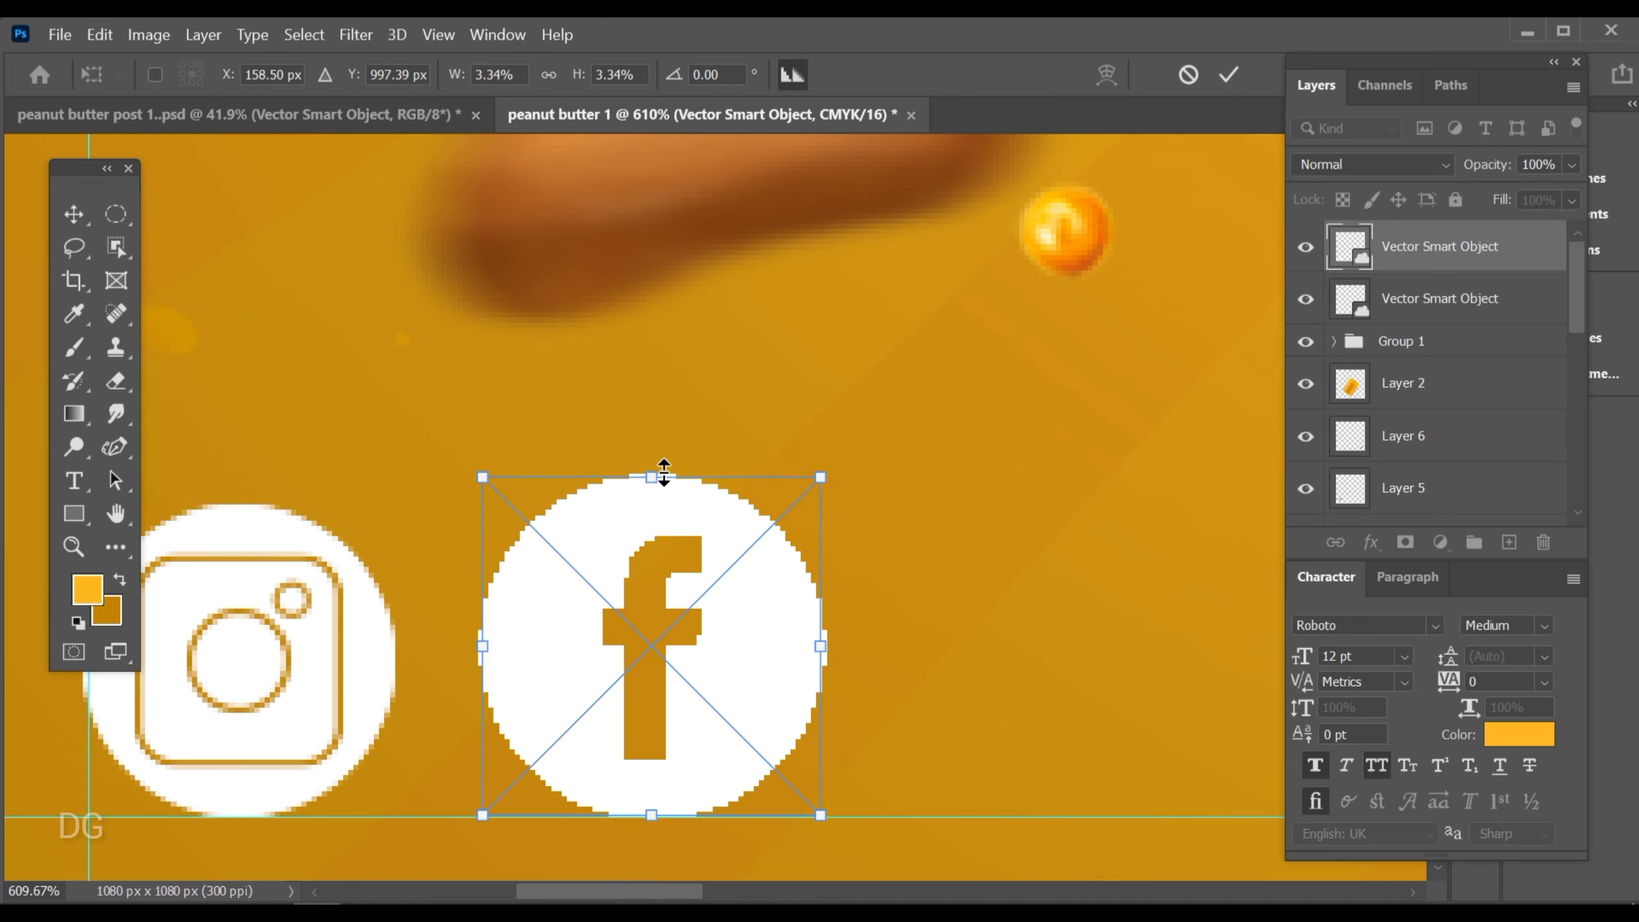
pyautogui.click(1226, 64)
# Enlarge the Instagram icon to about 3.31% to match the Facebook icon's size
pyautogui.hscroll(-3, 694, 560)
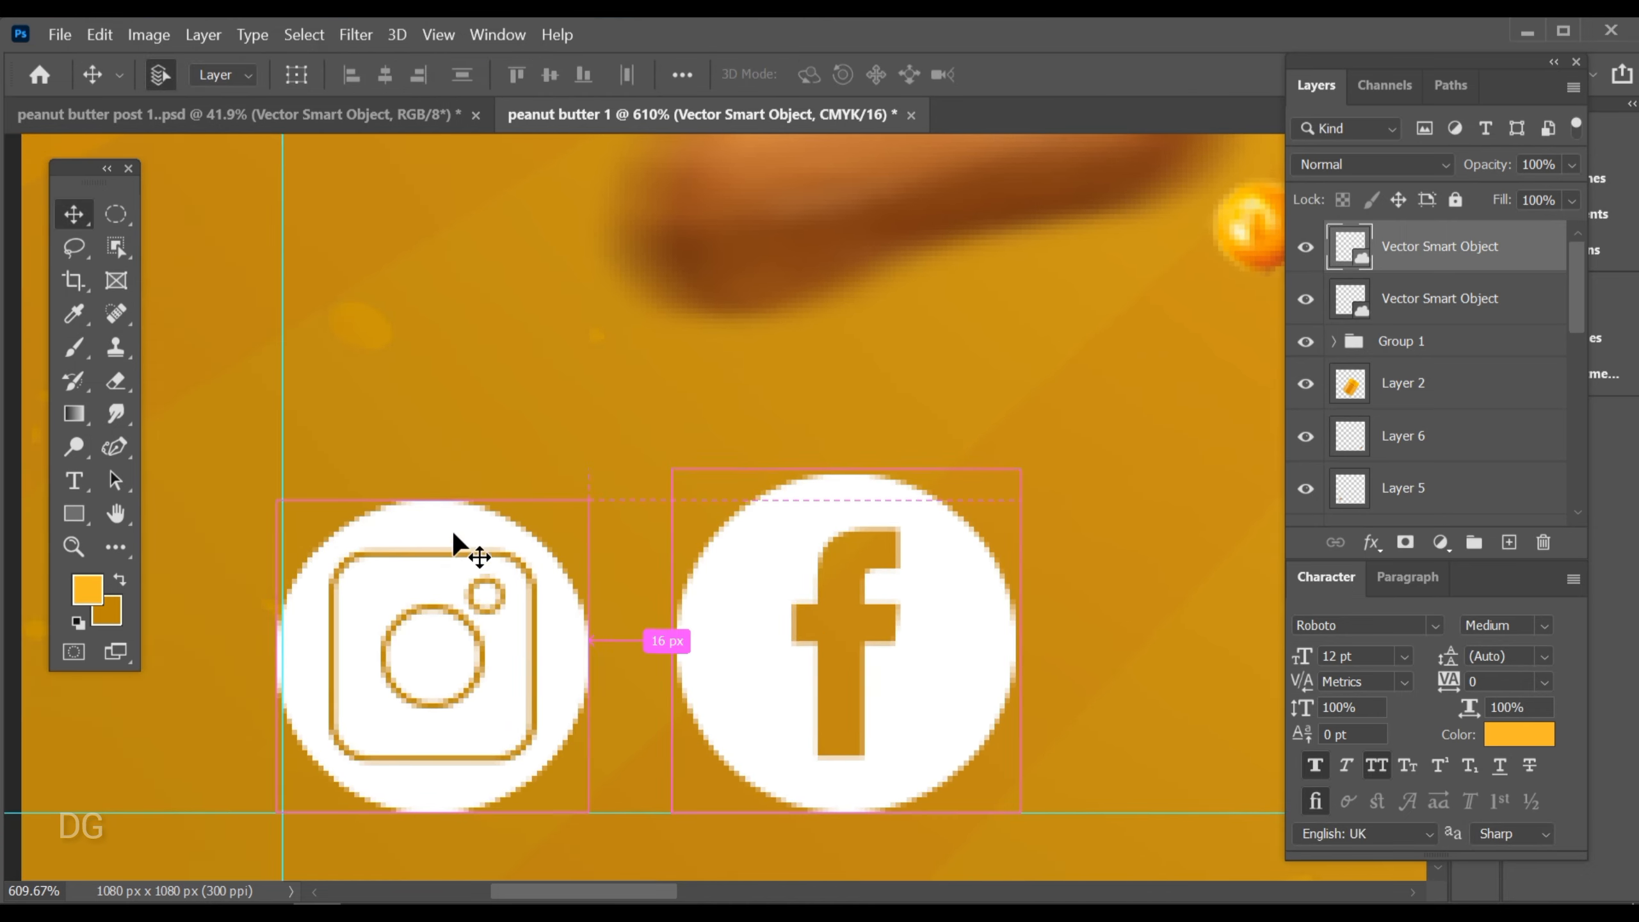
pyautogui.click(455, 531)
pyautogui.hotkey('ctrl', 't')
pyautogui.moveTo(433, 498); pyautogui.dragTo(478, 451)
pyautogui.scroll(2, 404, 510)
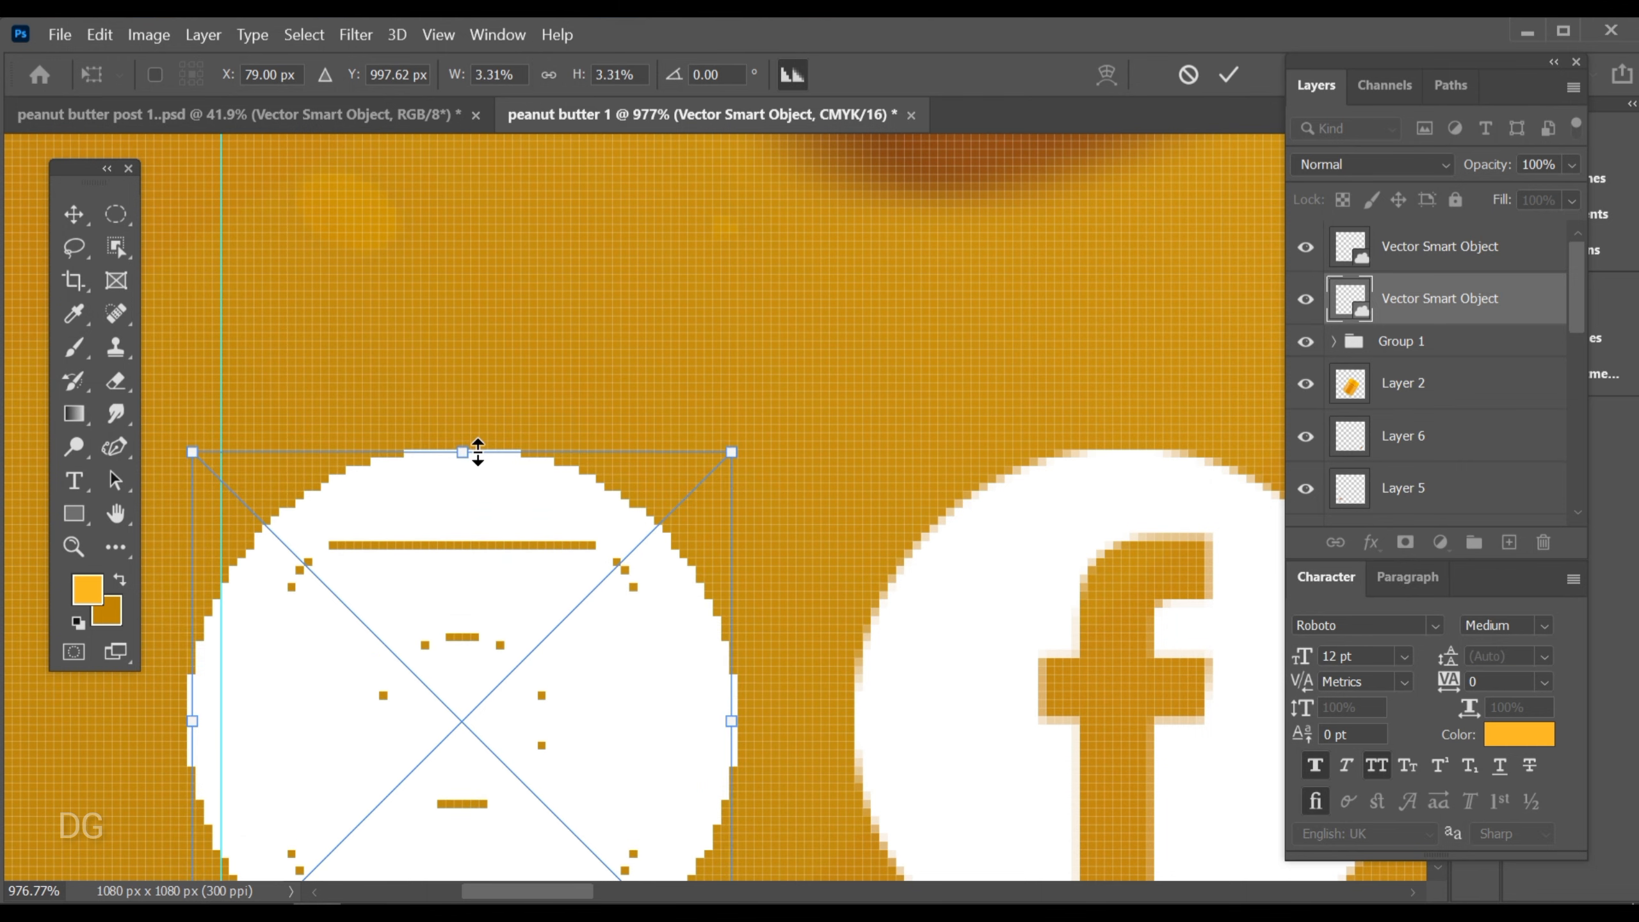
pyautogui.click(1226, 74)
# Swap the two social icons, putting Facebook at the left margin guide and Instagram to its right
pyautogui.moveTo(728, 567); pyautogui.dragTo(445, 299)
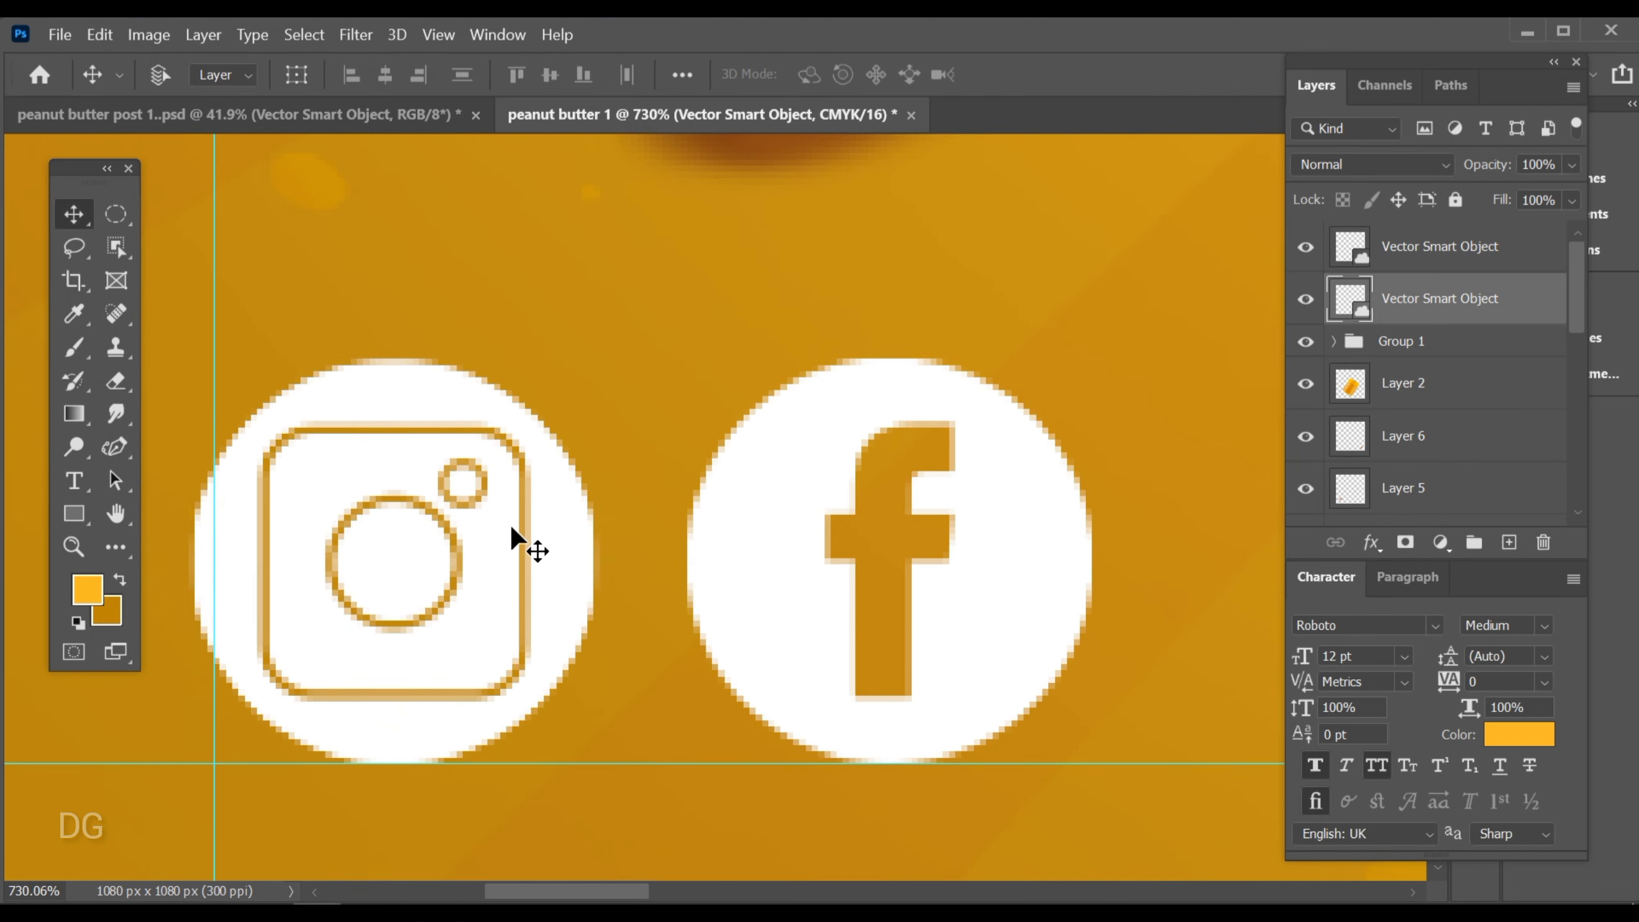
pyautogui.moveTo(509, 525); pyautogui.dragTo(1014, 519)
pyautogui.moveTo(903, 752); pyautogui.dragTo(413, 750)
pyautogui.moveTo(567, 670); pyautogui.dragTo(391, 674)
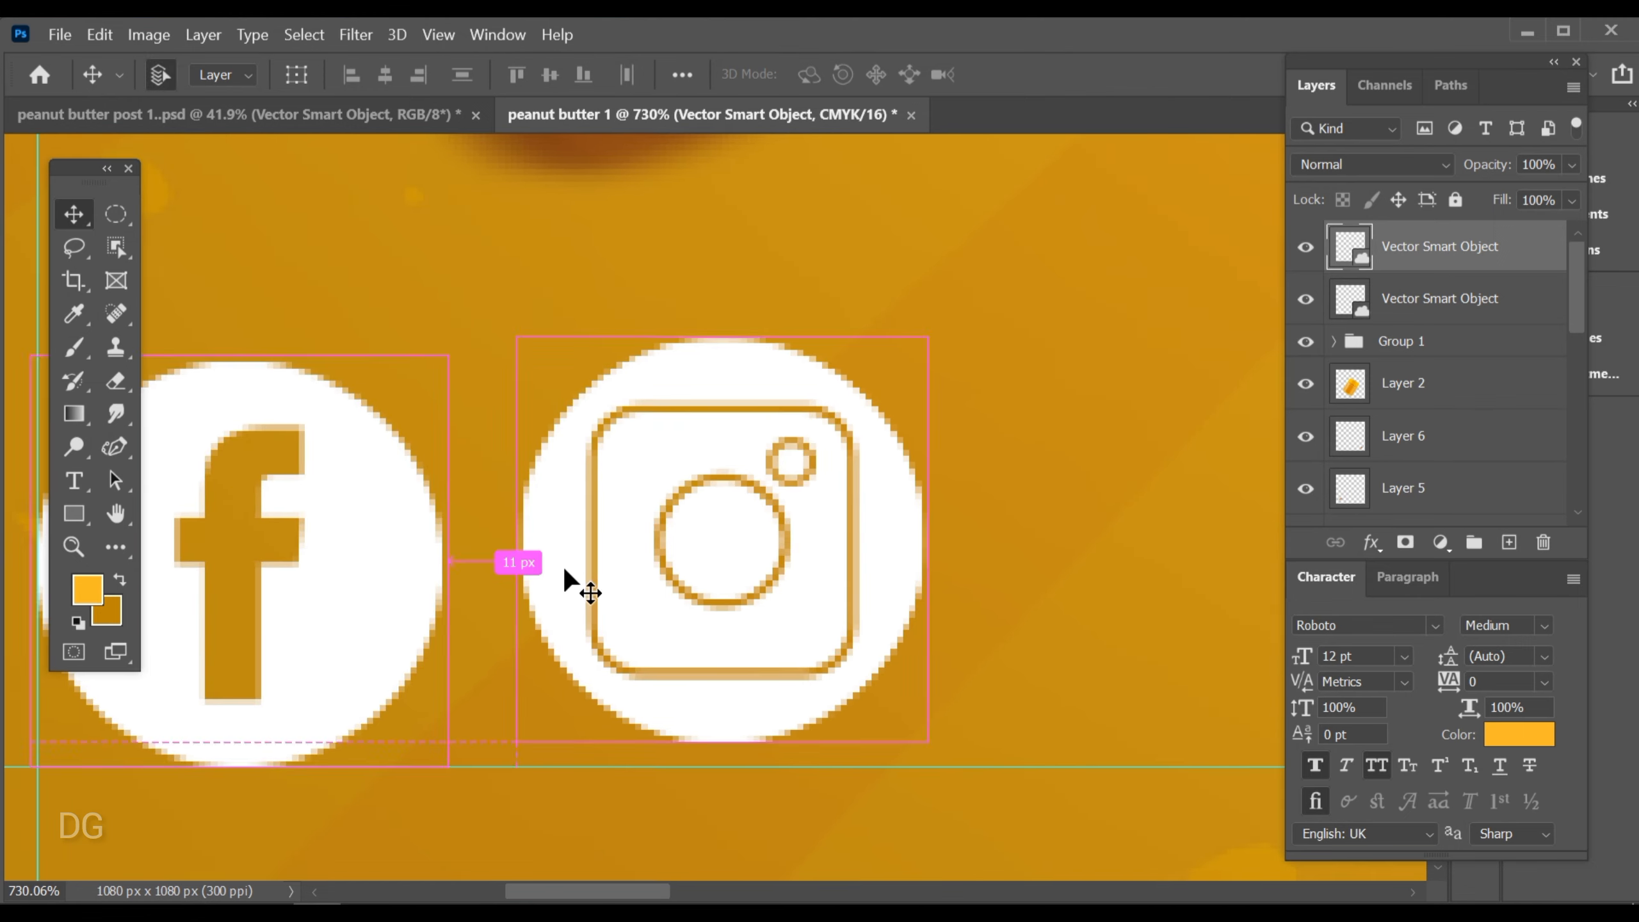
# Align the Facebook and Instagram icons on the same baseline at the left margin guide and narrow the gap between them
pyautogui.moveTo(562, 563); pyautogui.dragTo(159, 597)
pyautogui.moveTo(189, 619); pyautogui.dragTo(355, 615)
pyautogui.moveTo(410, 622); pyautogui.dragTo(327, 654)
pyautogui.moveTo(508, 626); pyautogui.dragTo(479, 632)
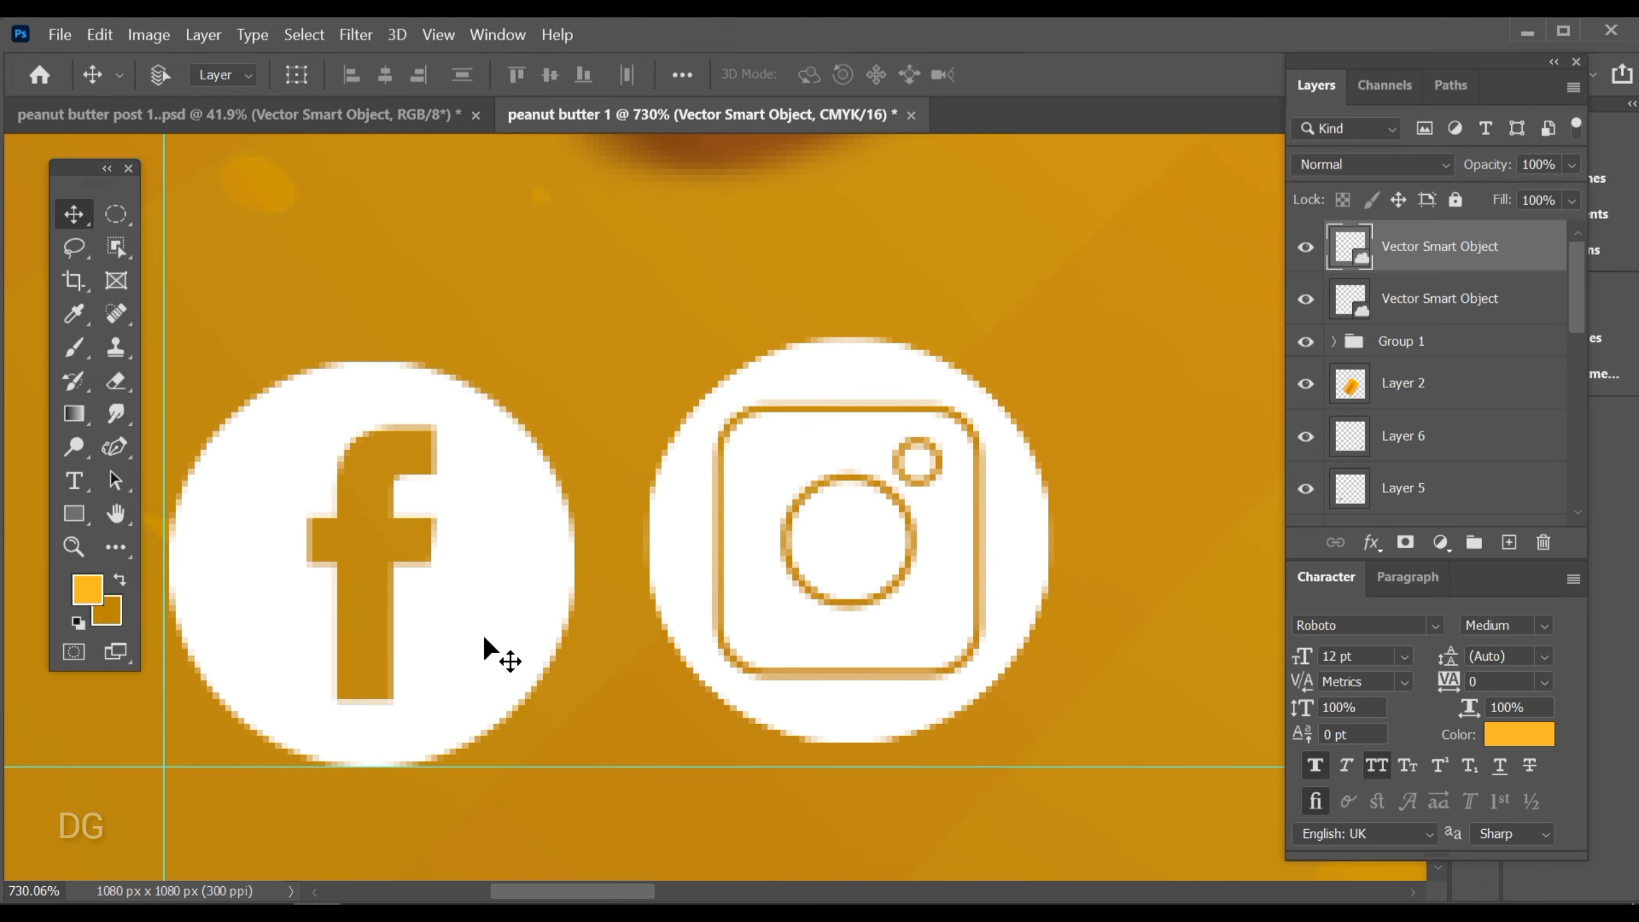
pyautogui.moveTo(688, 574); pyautogui.dragTo(563, 556)
pyautogui.hotkey('ctrl', '0')
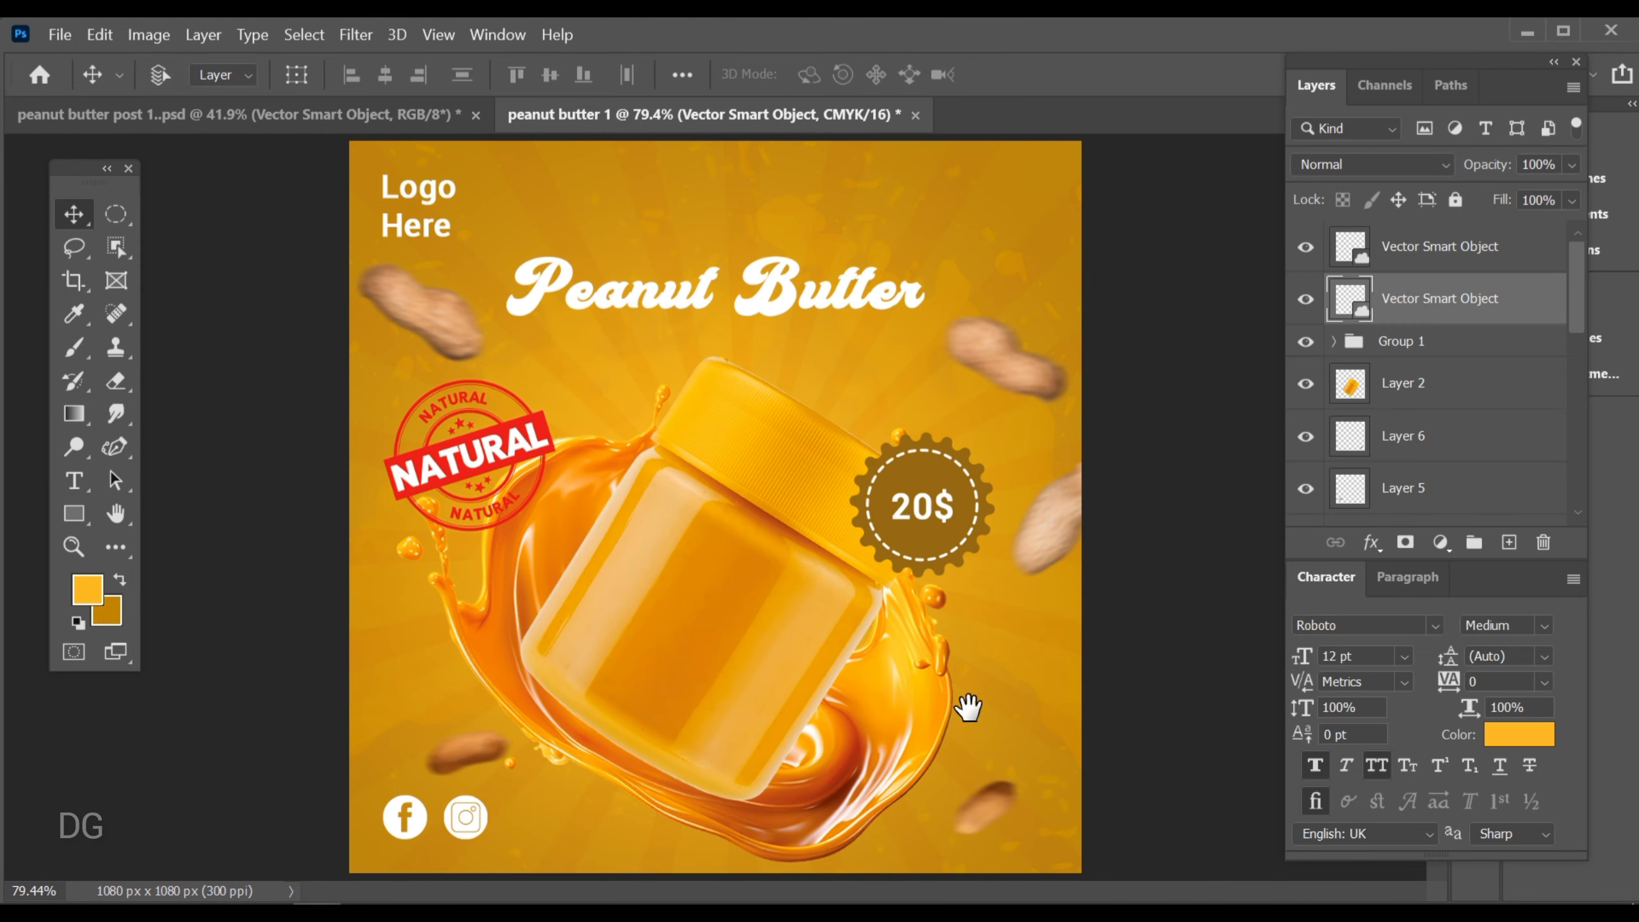
# Add a new layer and place it directly below the background Vector Smart Object, above the orange liquid background layer
pyautogui.hotkey('ctrl', '-')
pyautogui.hotkey('ctrl', '0')
pyautogui.hotkey('ctrl', '-')
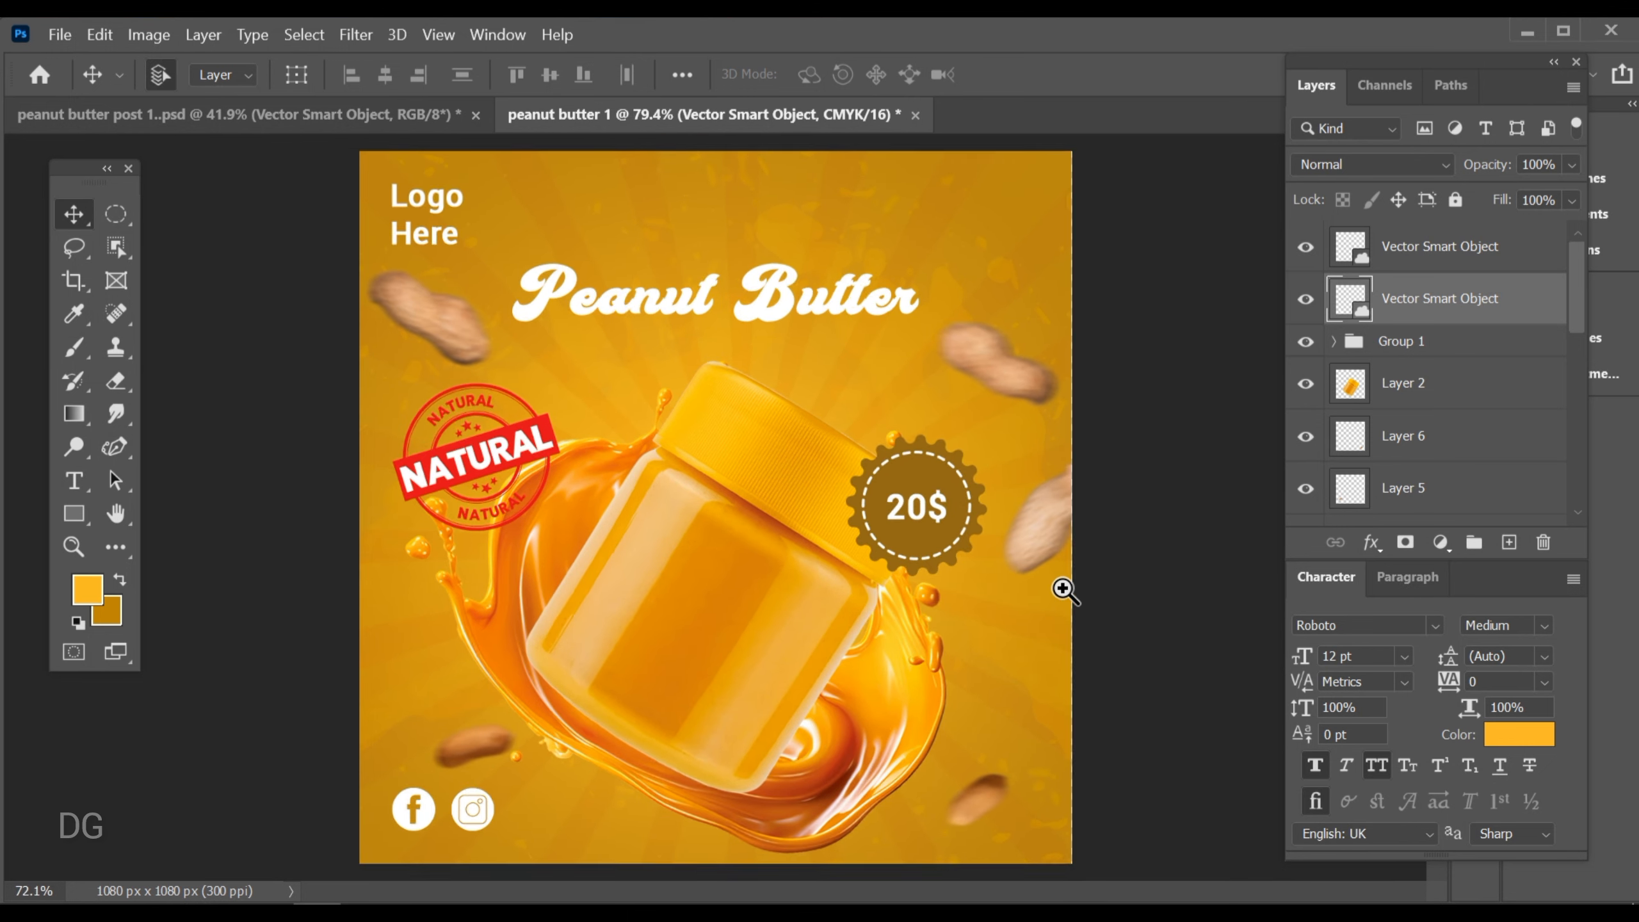
pyautogui.hotkey('ctrl', '-')
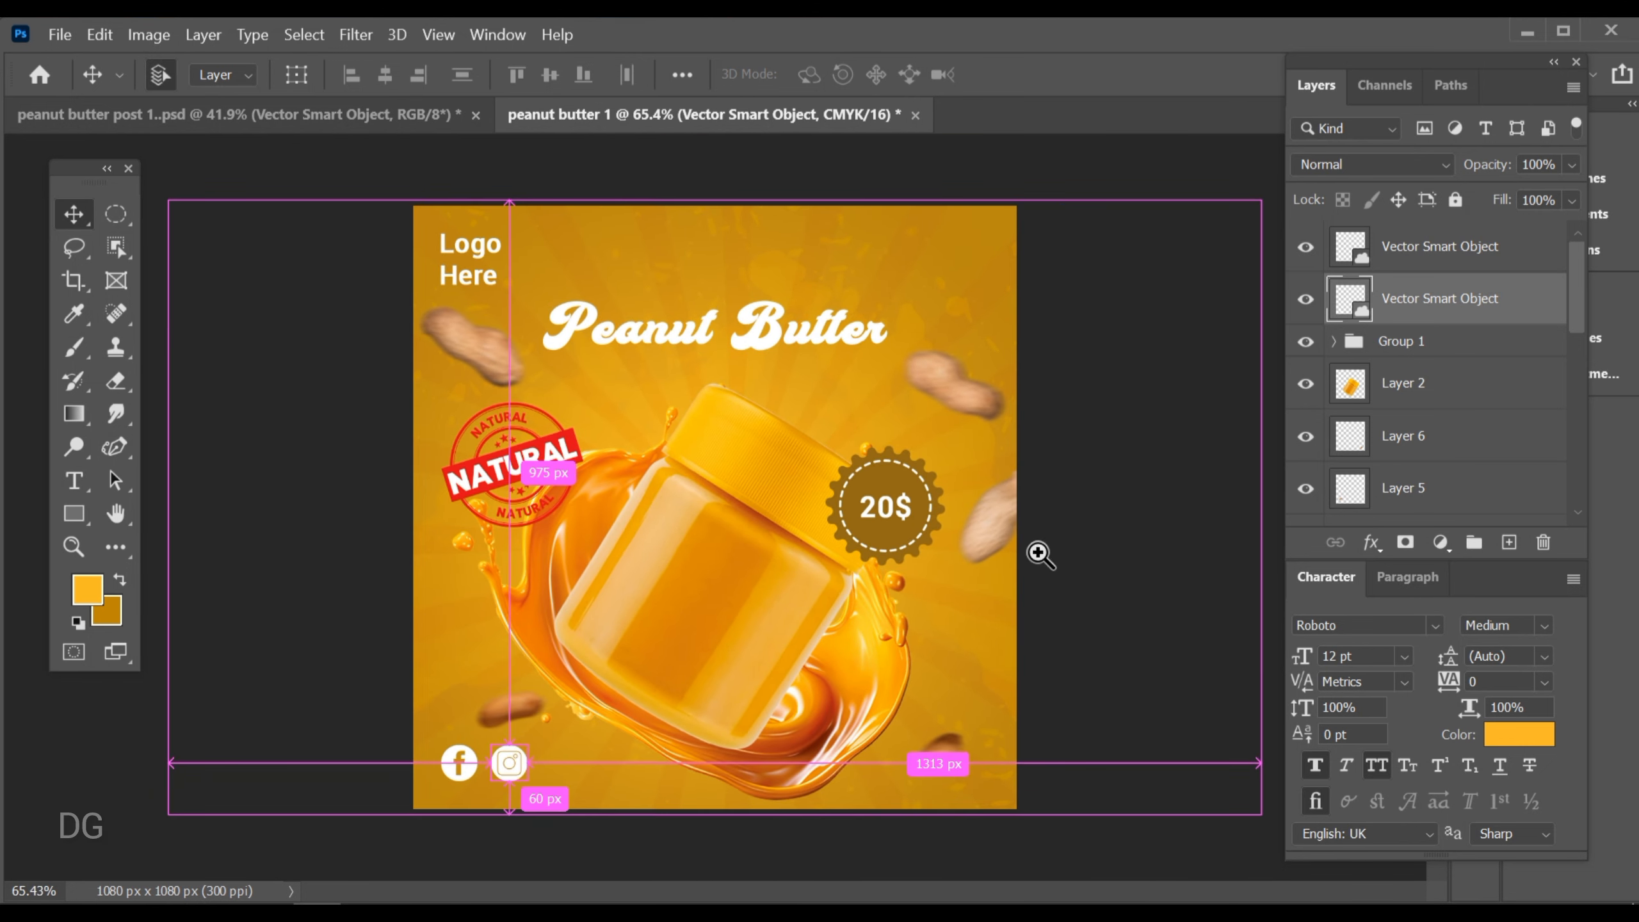
pyautogui.keyDown('ctrl'); pyautogui.click(780, 517); pyautogui.keyUp('ctrl')
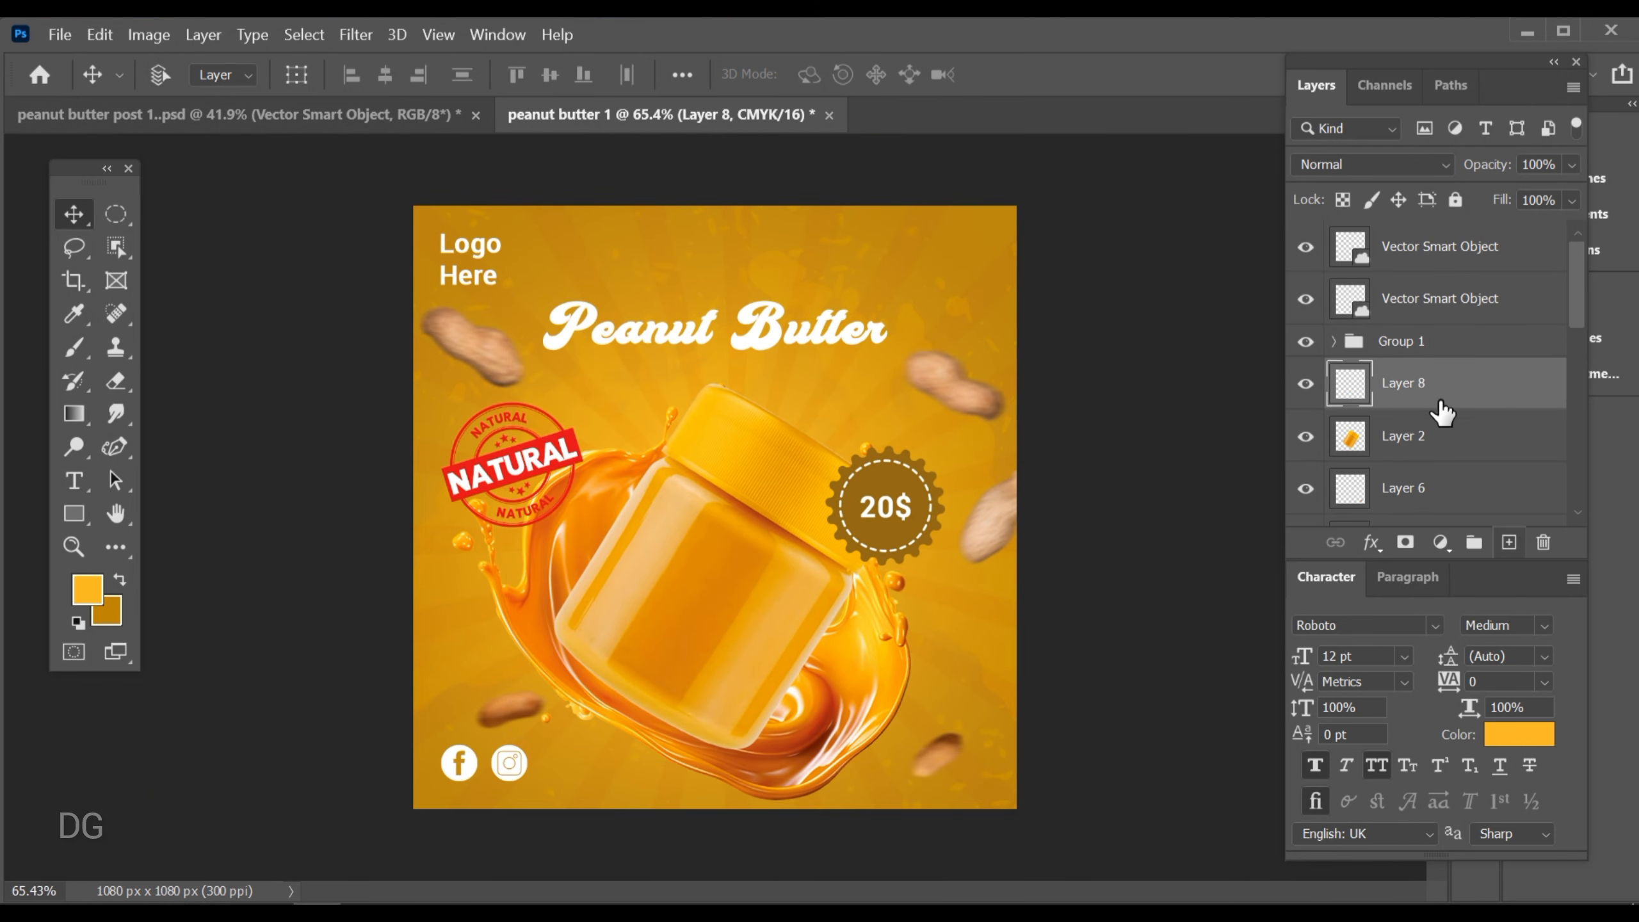
pyautogui.hotkey('ctrl', '[')
pyautogui.hotkey('ctrl', '[')
pyautogui.hotkey('ctrl', '[')
pyautogui.hotkey('ctrl', '[')
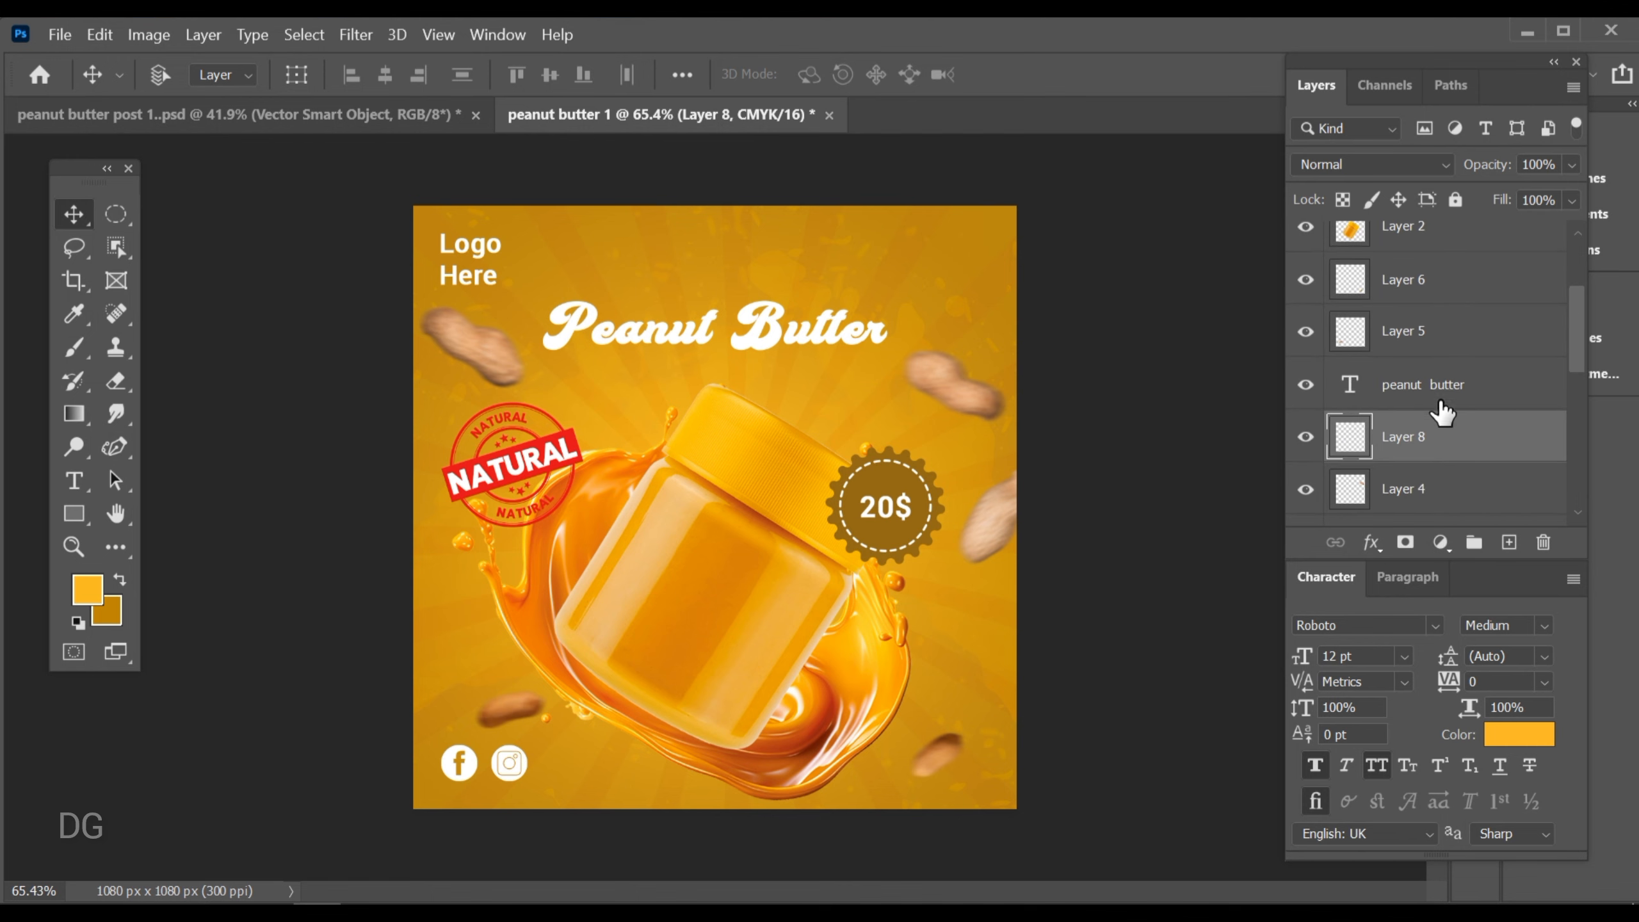
pyautogui.scroll(-1, 1442, 429)
pyautogui.moveTo(1449, 336); pyautogui.dragTo(1456, 445)
pyautogui.scroll(-1, 1456, 394)
pyautogui.moveTo(1447, 345); pyautogui.dragTo(1427, 427)
pyautogui.scroll(-2, 1445, 410)
pyautogui.scroll(-1, 1430, 413)
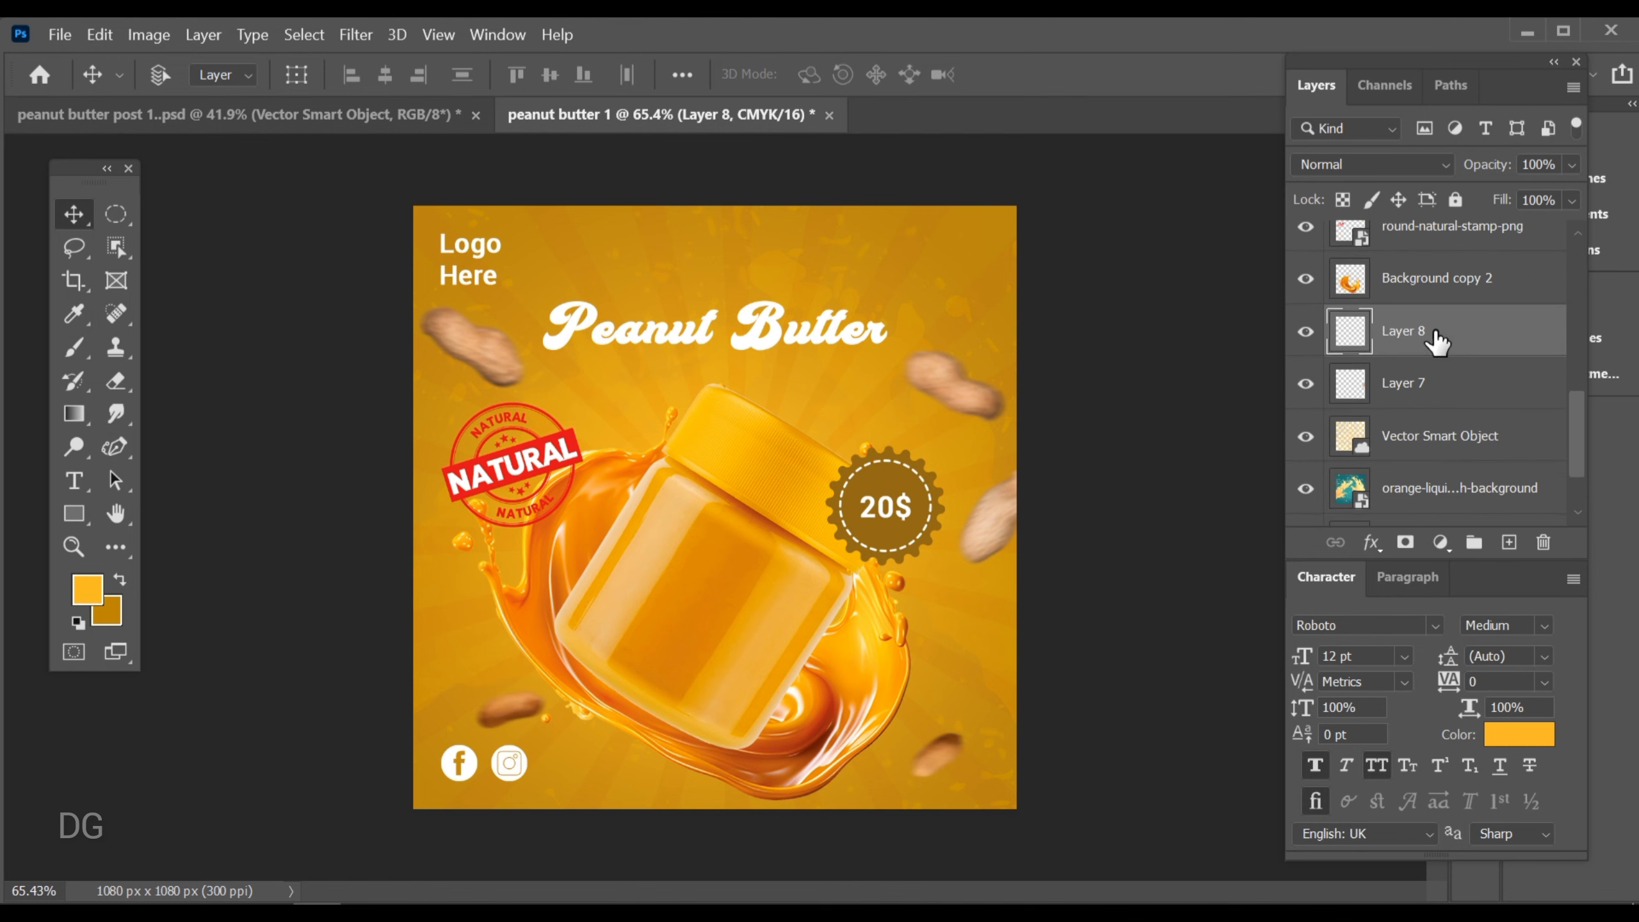
pyautogui.moveTo(1437, 340); pyautogui.dragTo(1367, 432)
pyautogui.moveTo(1449, 464); pyautogui.dragTo(1449, 463)
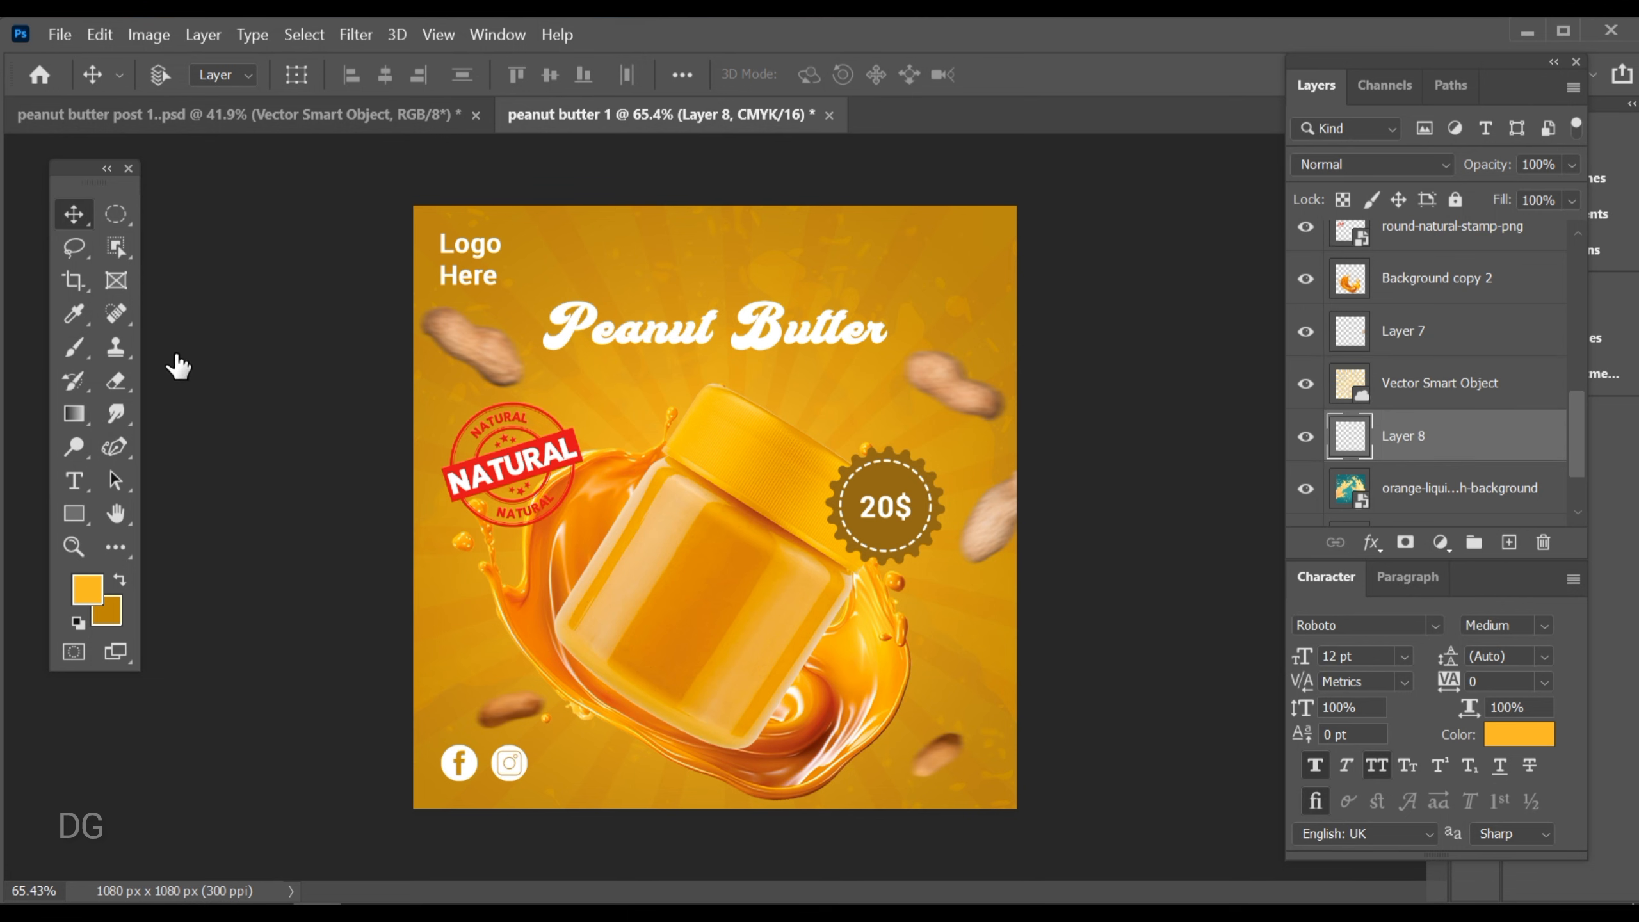
# Make a circular selection around the jar on the new layer and fill it with a light orange-yellow
pyautogui.click(116, 213)
pyautogui.moveTo(597, 398); pyautogui.dragTo(910, 713)
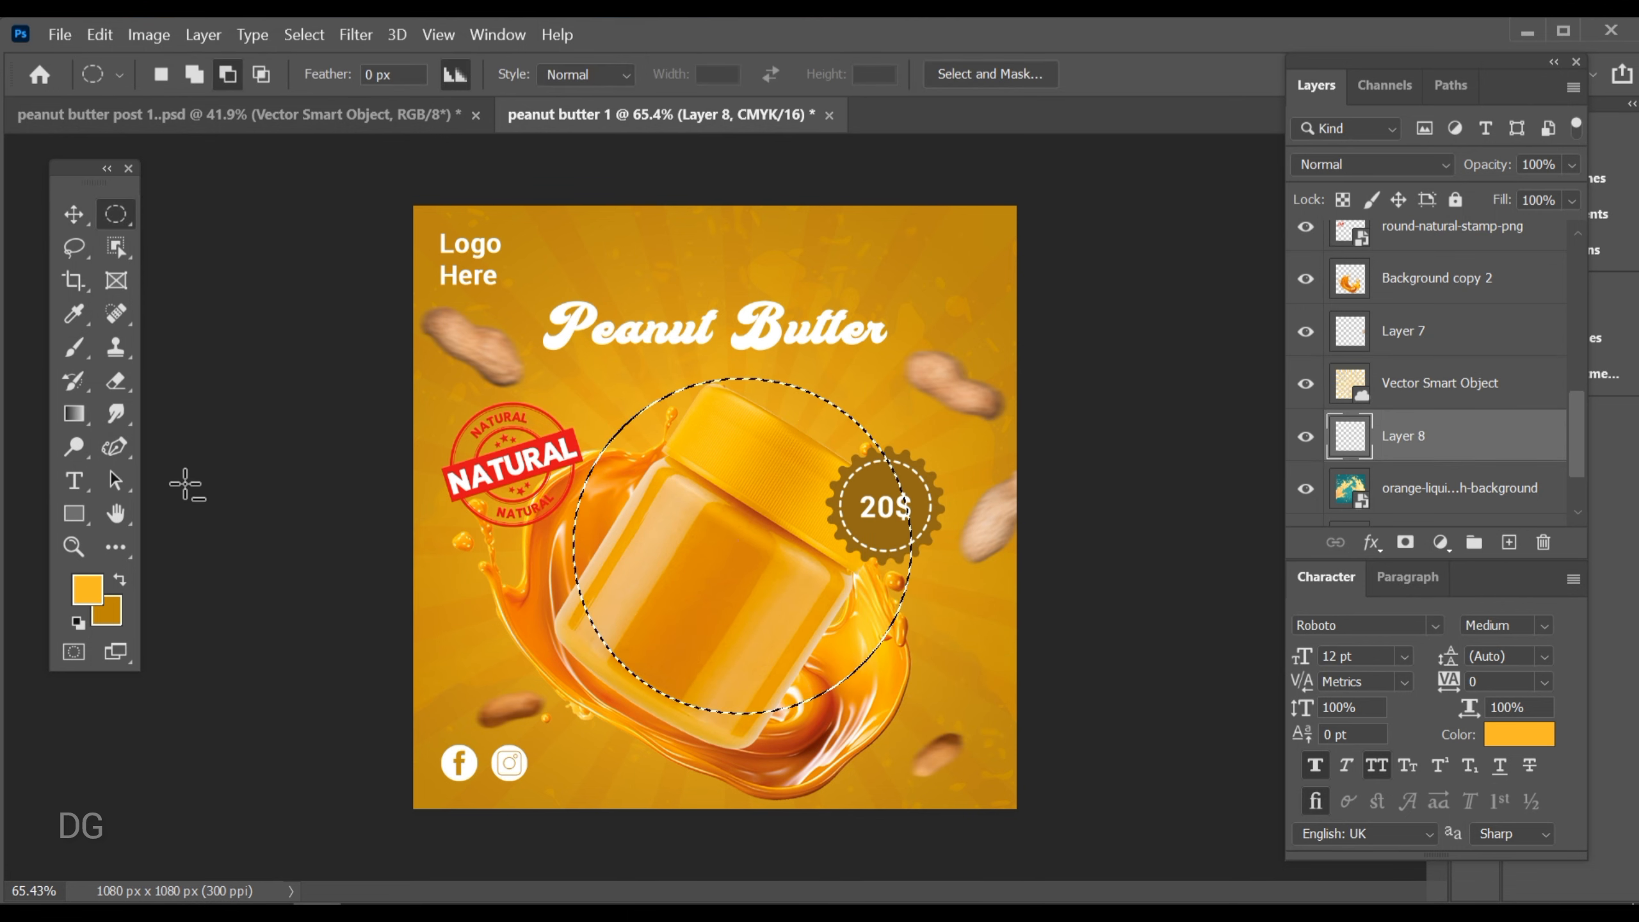
pyautogui.click(73, 214)
pyautogui.click(87, 589)
pyautogui.moveTo(1120, 253)
pyautogui.mouseDown()
pyautogui.moveTo(1137, 81)
pyautogui.moveTo(1067, 63)
pyautogui.mouseUp()
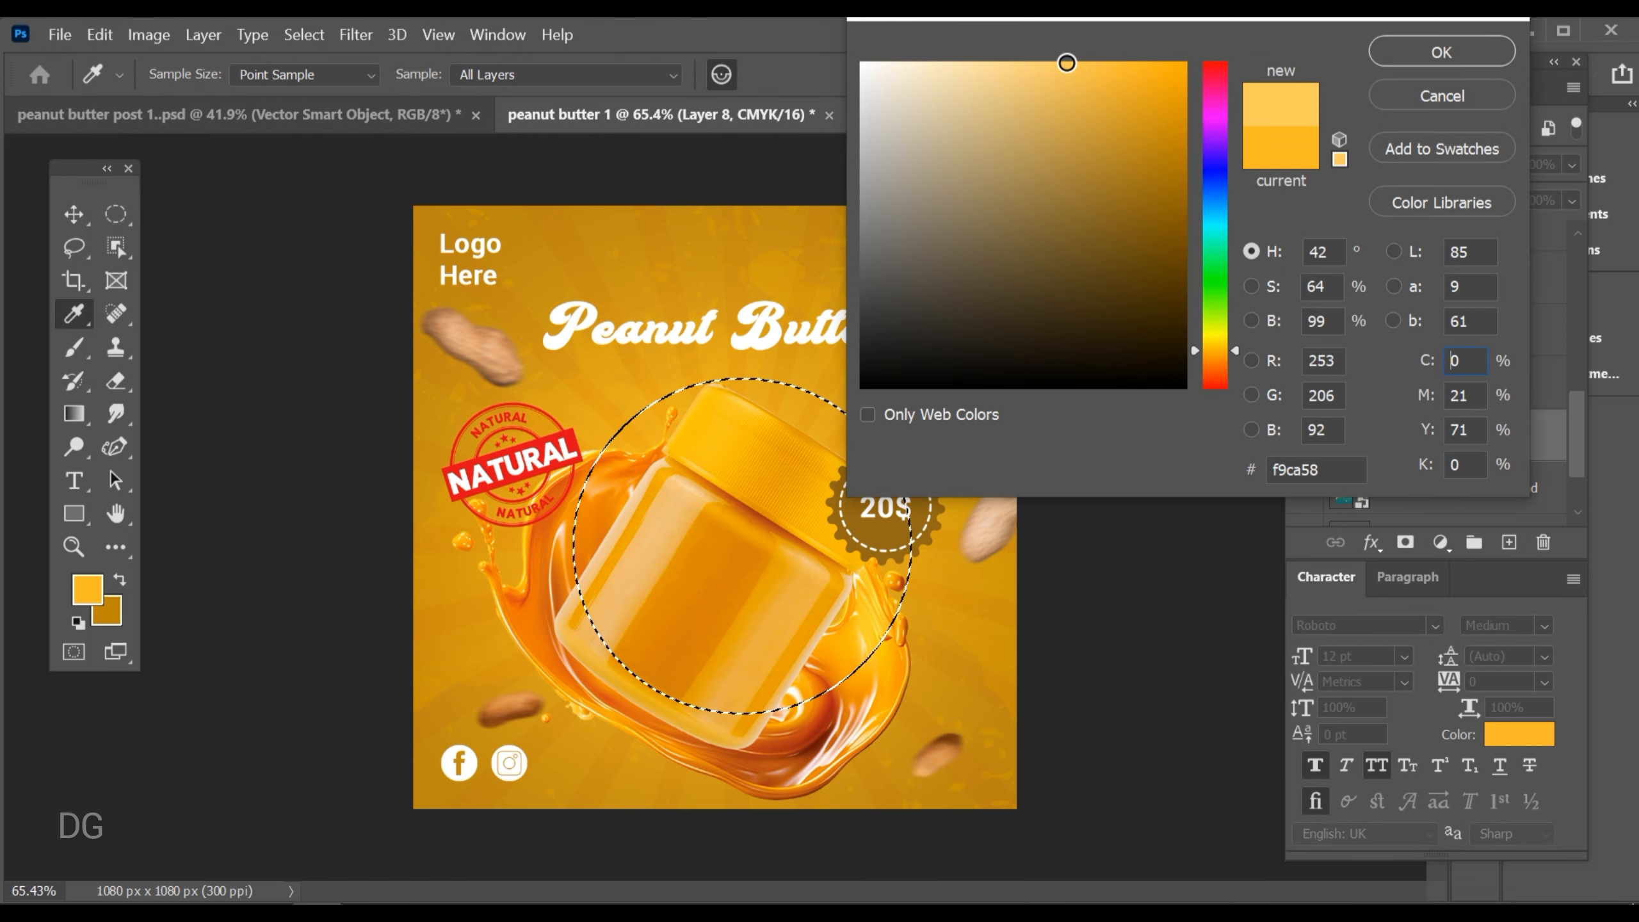
pyautogui.click(1387, 51)
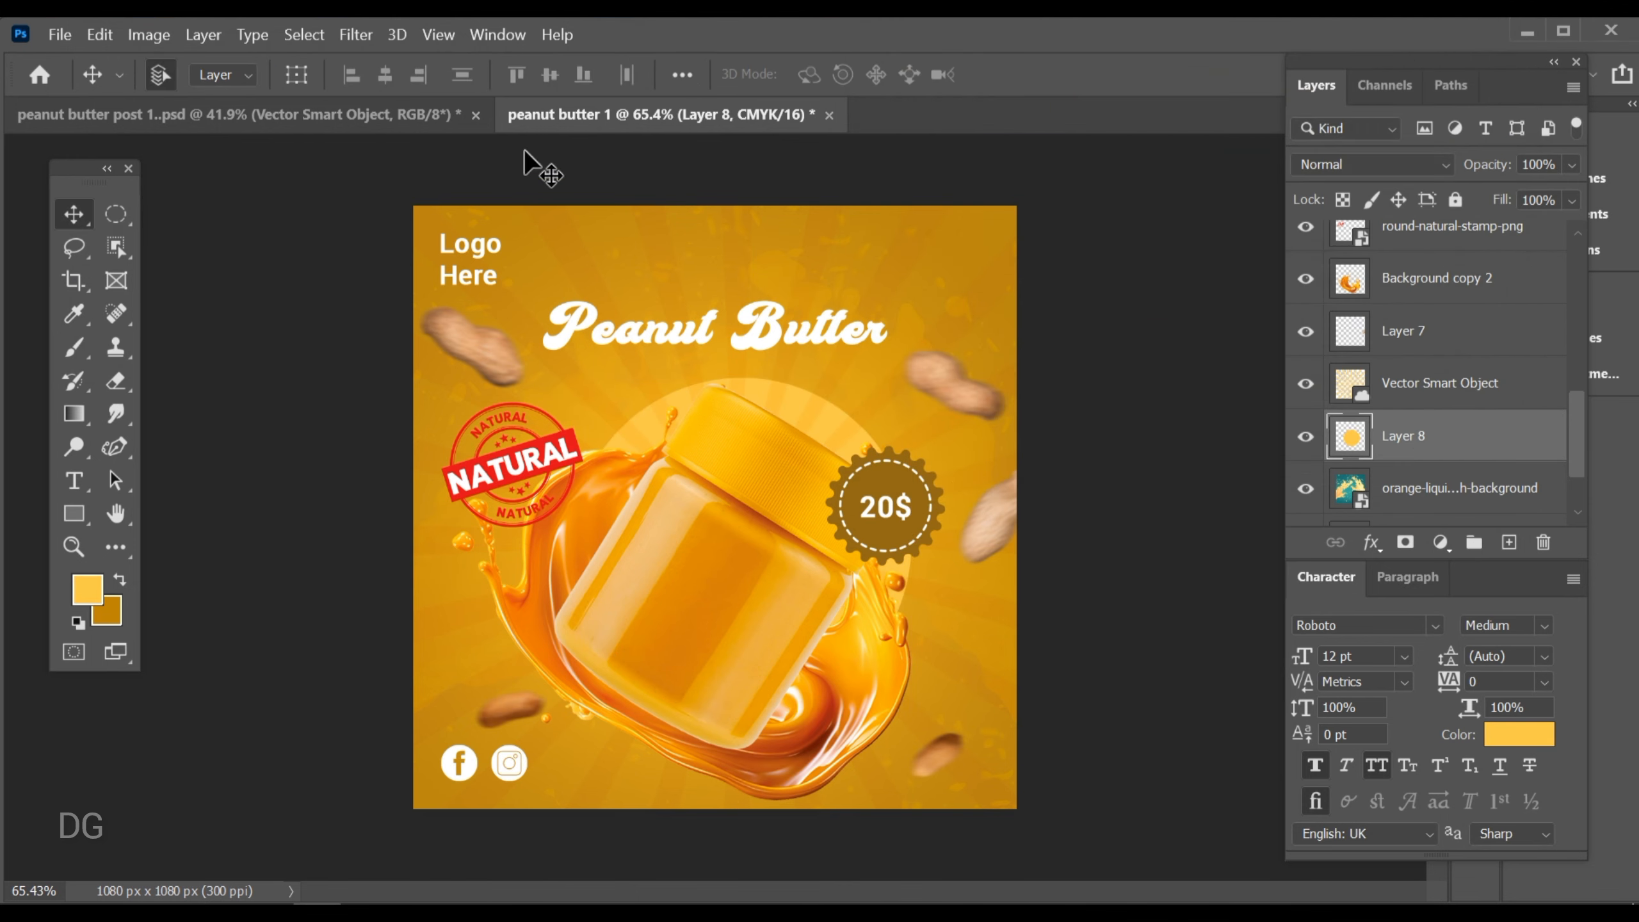
# Apply a Gaussian Blur with a radius of 58.2 pixels to the light circle behind the jar
pyautogui.click(355, 34)
pyautogui.moveTo(491, 303)
pyautogui.click(742, 405)
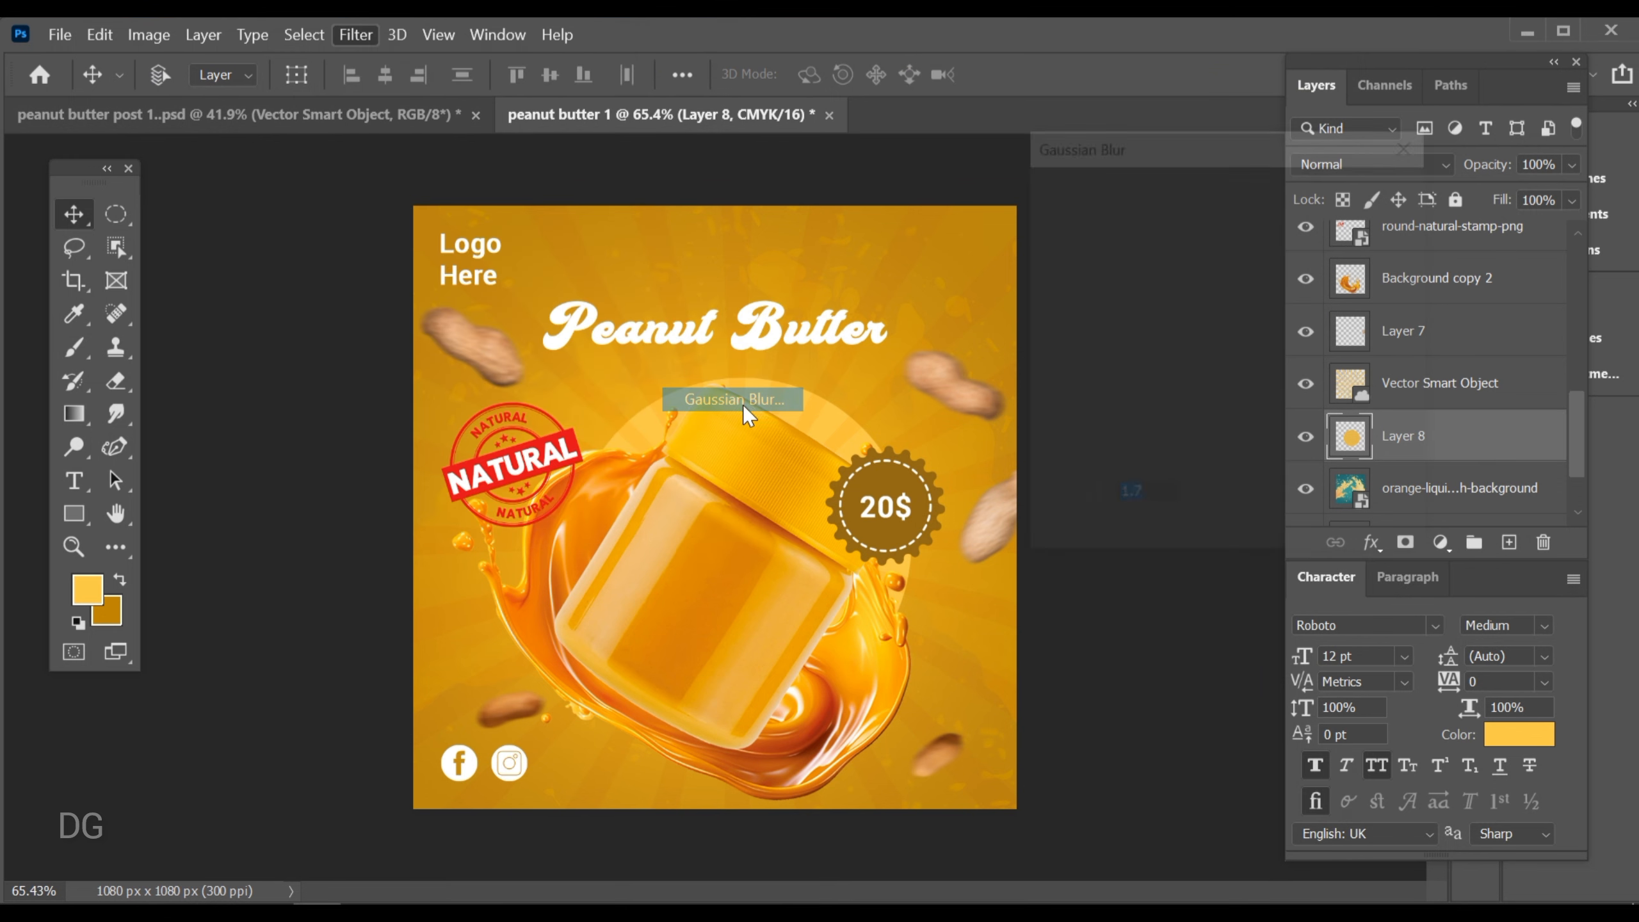
pyautogui.moveTo(1118, 526); pyautogui.dragTo(1177, 533)
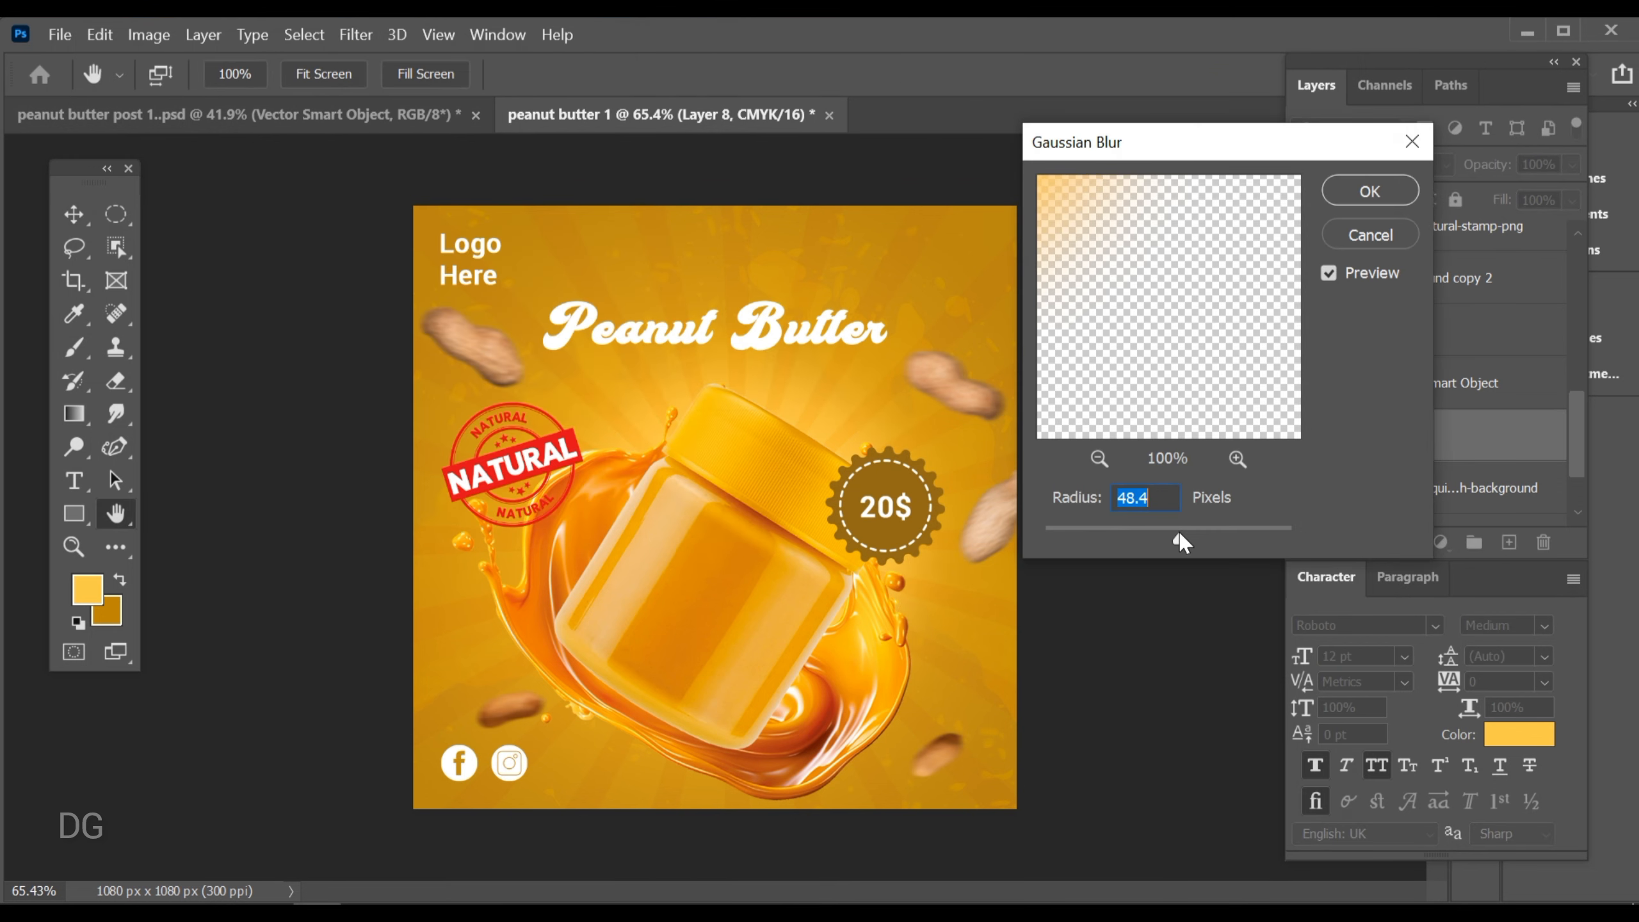
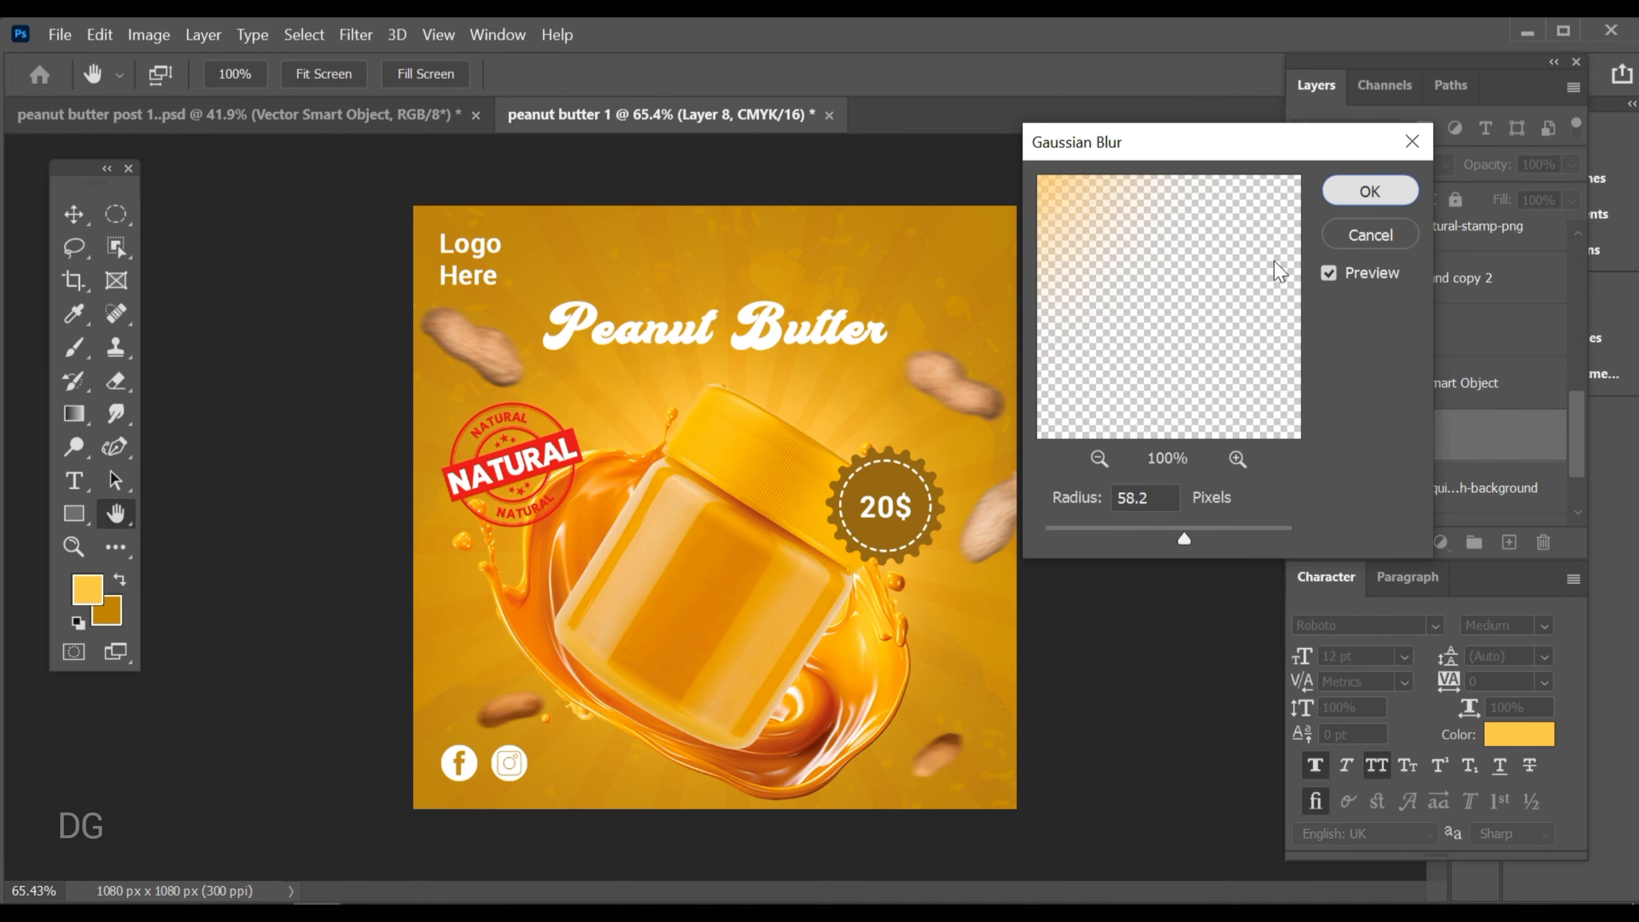
pyautogui.click(1368, 191)
# Warp the blurred glow outward on all four sides so it spreads to the edges of the canvas
pyautogui.hotkey('ctrl', 't')
pyautogui.rightClick(717, 528)
pyautogui.click(878, 227)
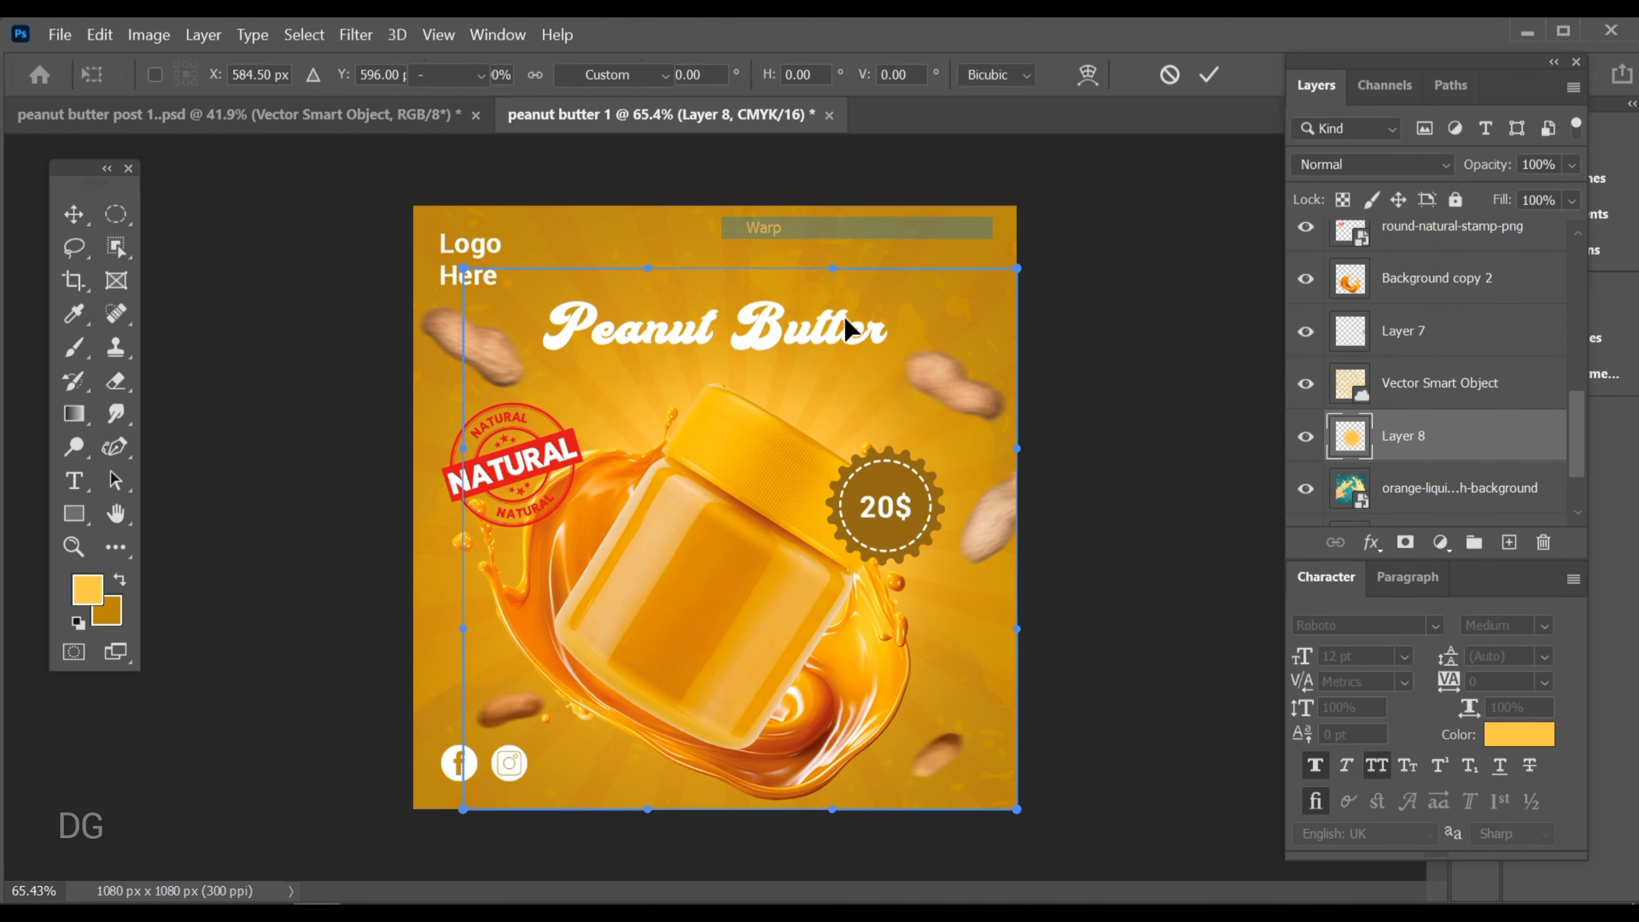
pyautogui.moveTo(620, 274); pyautogui.dragTo(620, 272)
pyautogui.moveTo(881, 272)
pyautogui.mouseDown()
pyautogui.moveTo(902, 233)
pyautogui.moveTo(972, 489)
pyautogui.moveTo(879, 318)
pyautogui.moveTo(886, 267)
pyautogui.mouseUp()
pyautogui.moveTo(450, 521); pyautogui.dragTo(423, 521)
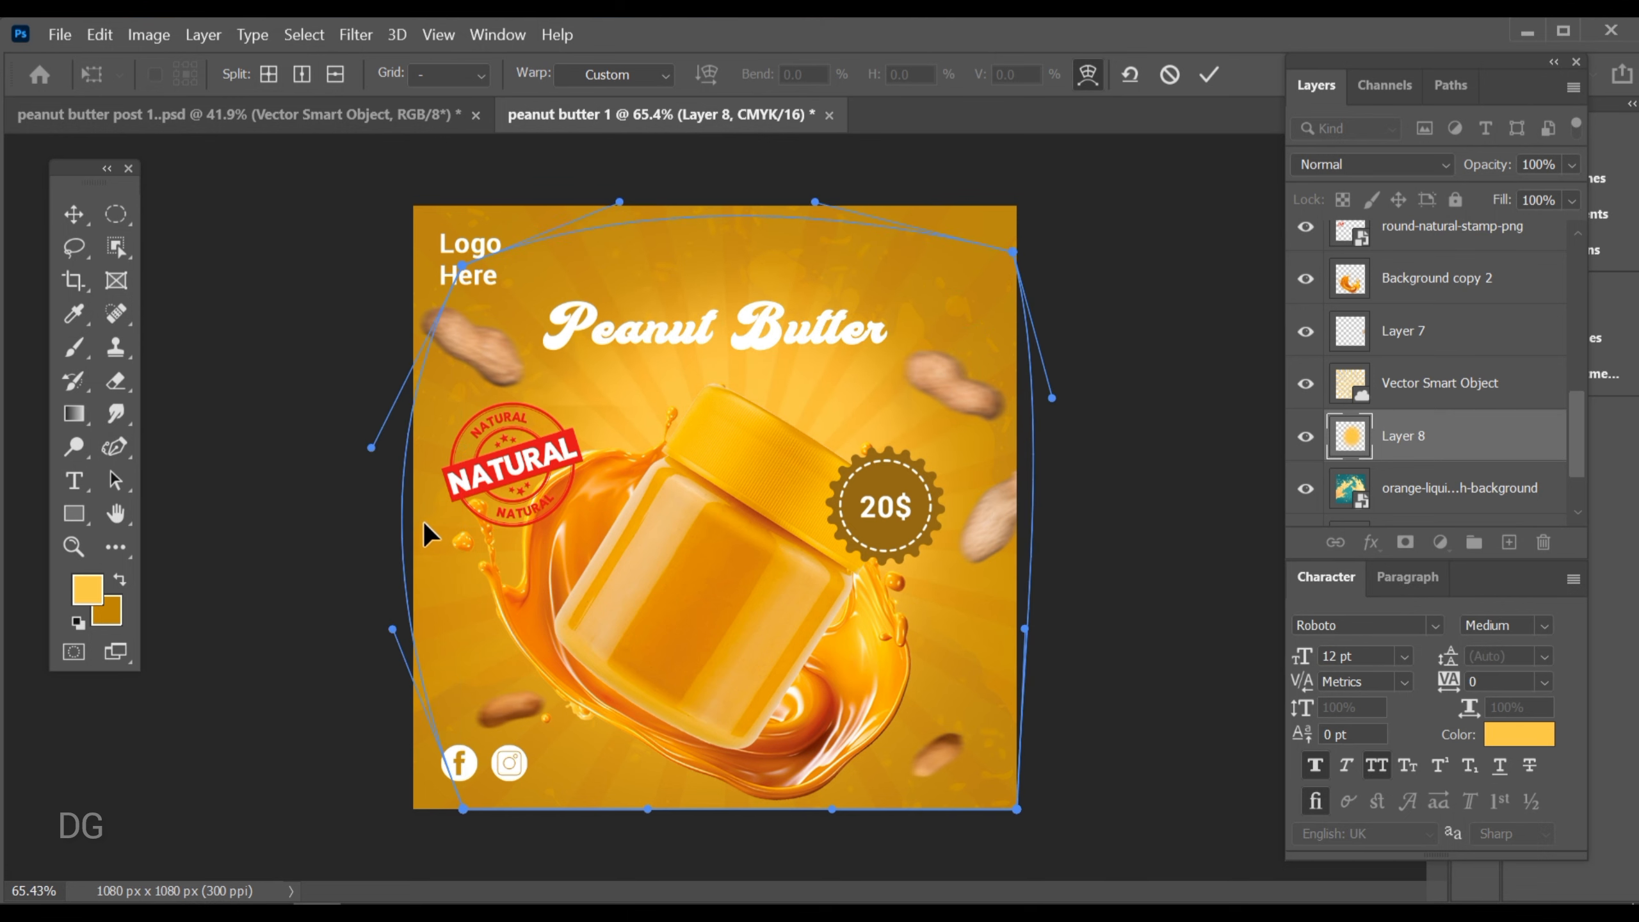
pyautogui.moveTo(634, 799); pyautogui.dragTo(617, 837)
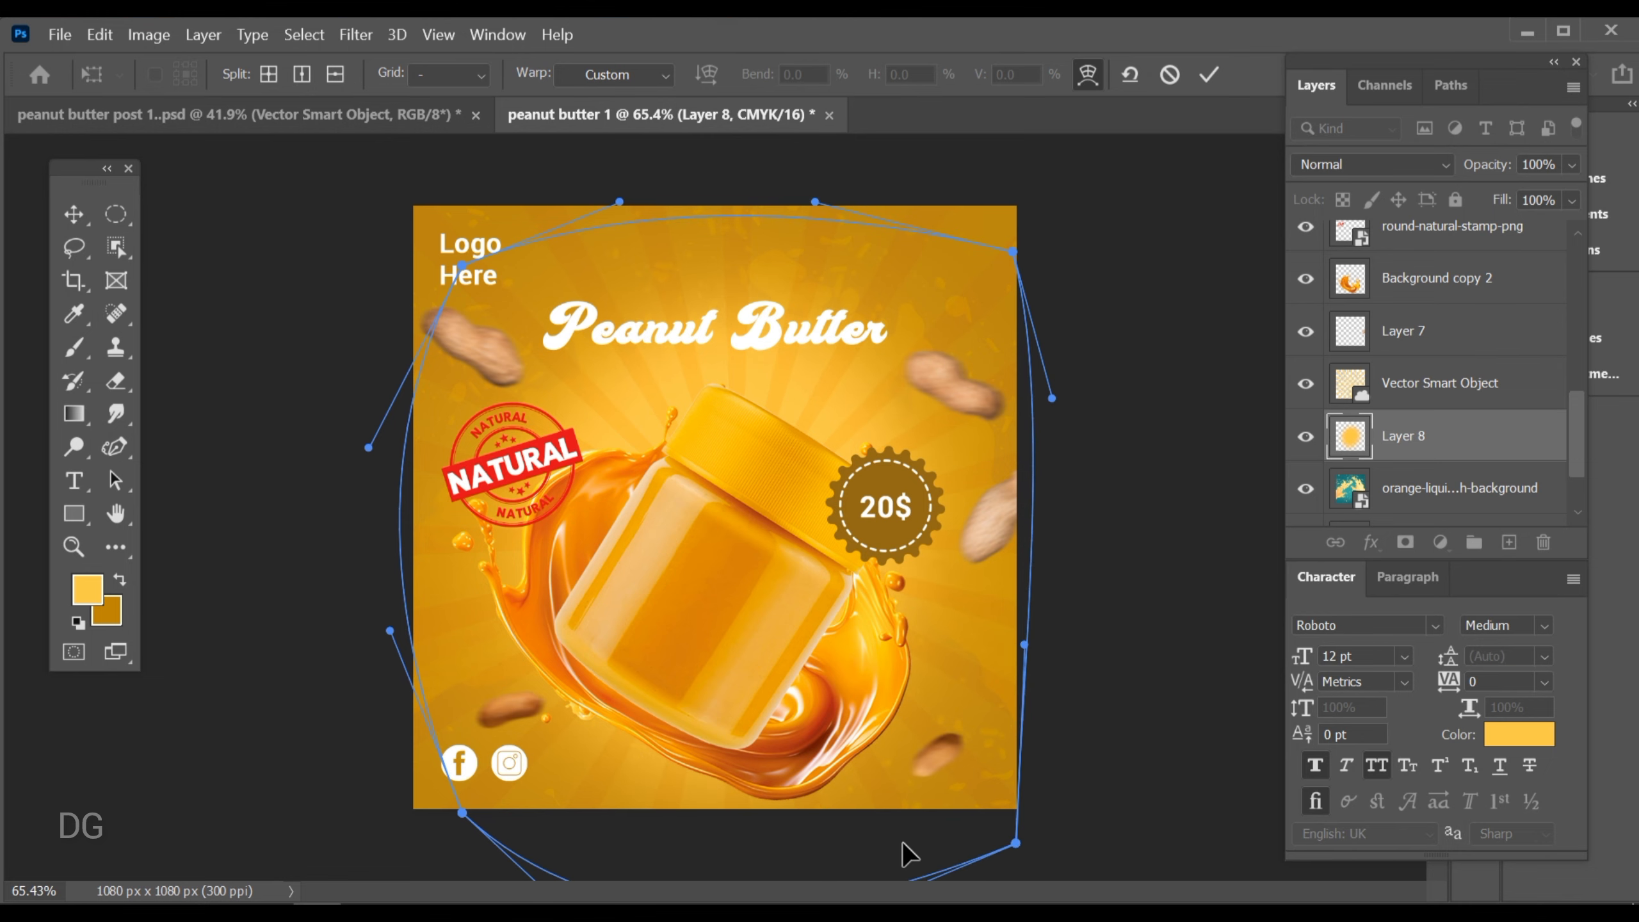
pyautogui.moveTo(1004, 555); pyautogui.dragTo(1030, 542)
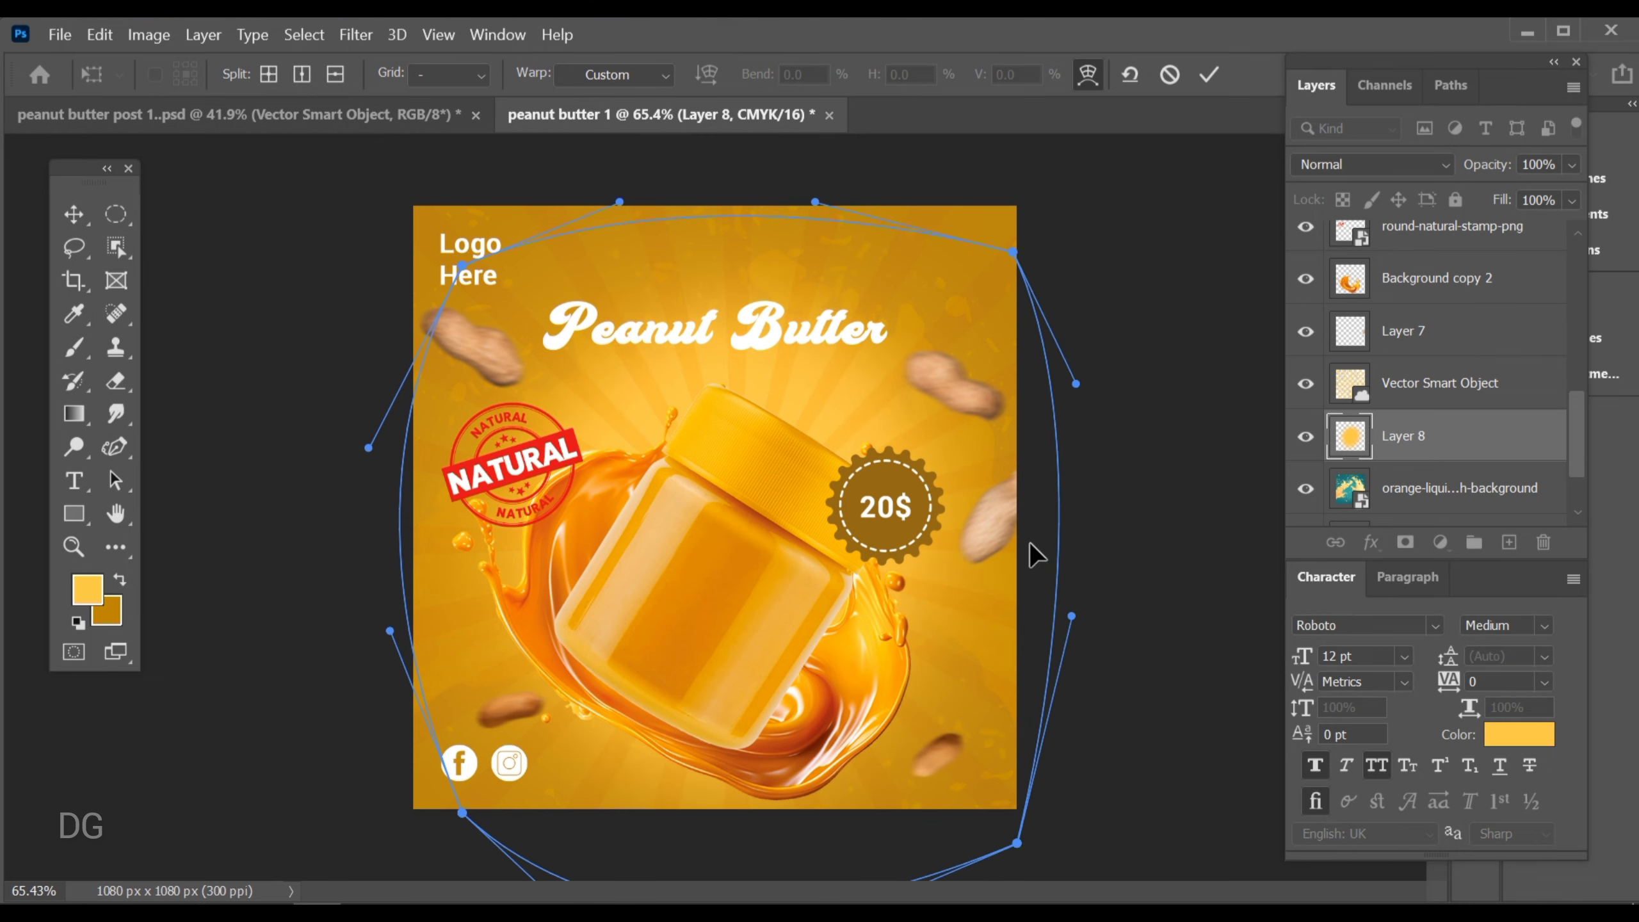
pyautogui.click(1208, 75)
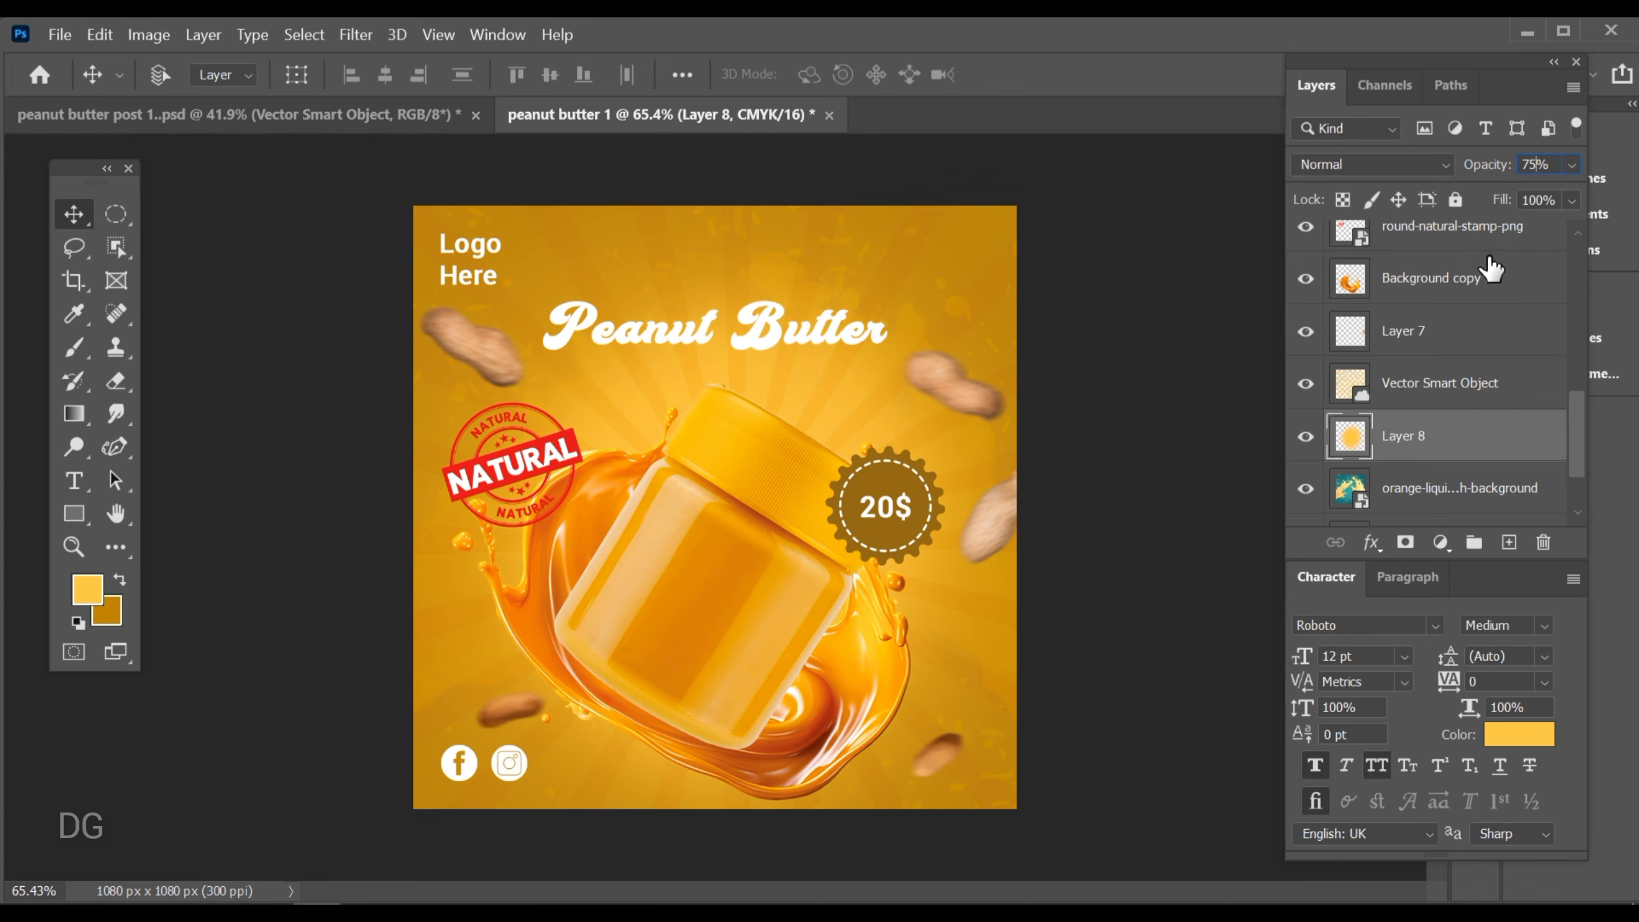
# Set the glow layer's opacity to 60%
pyautogui.press('BackSpace')
pyautogui.press('BackSpace')
pyautogui.write('65')
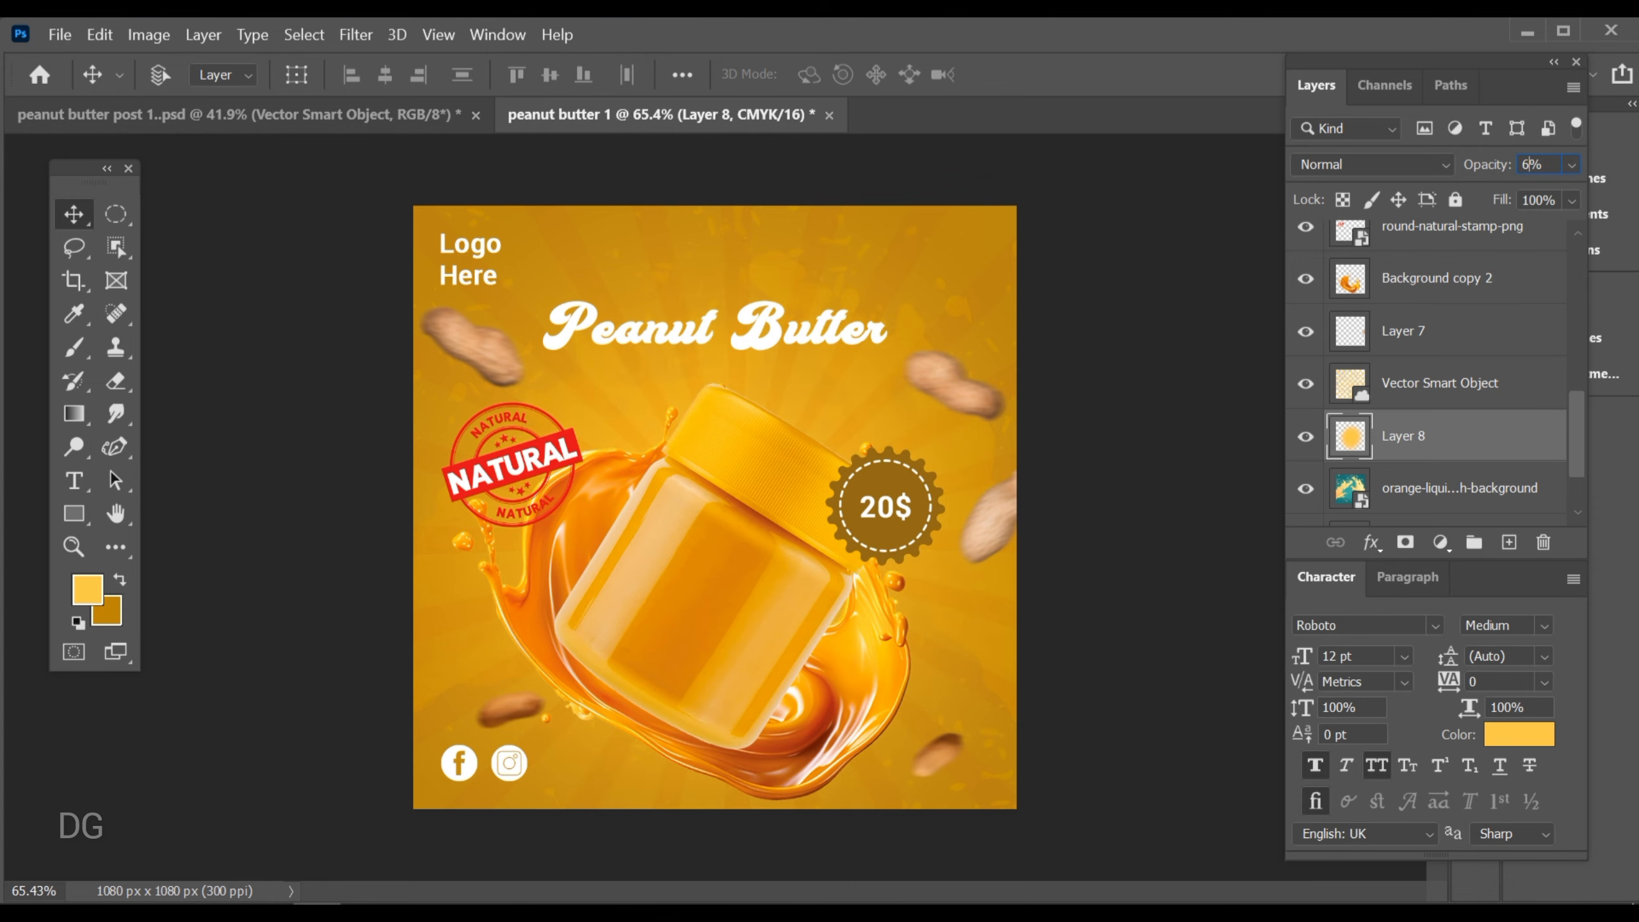
pyautogui.write('0')
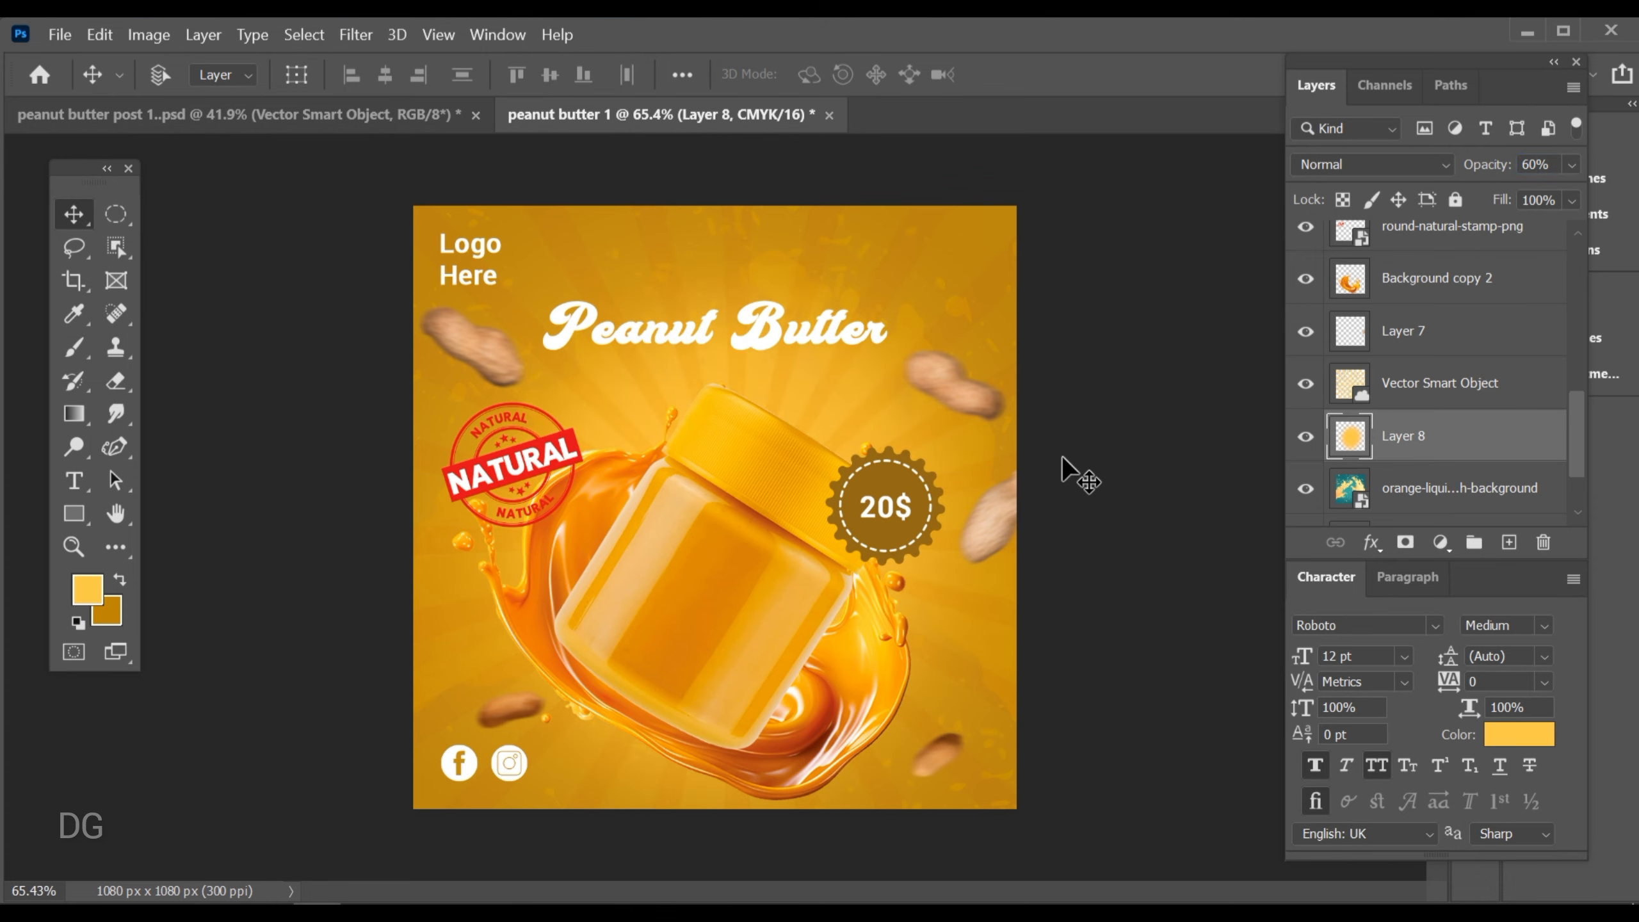
# Move the peanut at the right edge below the 20$ badge, scale it to 82.53% and rotate it 9.52°
pyautogui.scroll(5, 1007, 490)
pyautogui.click(1003, 542)
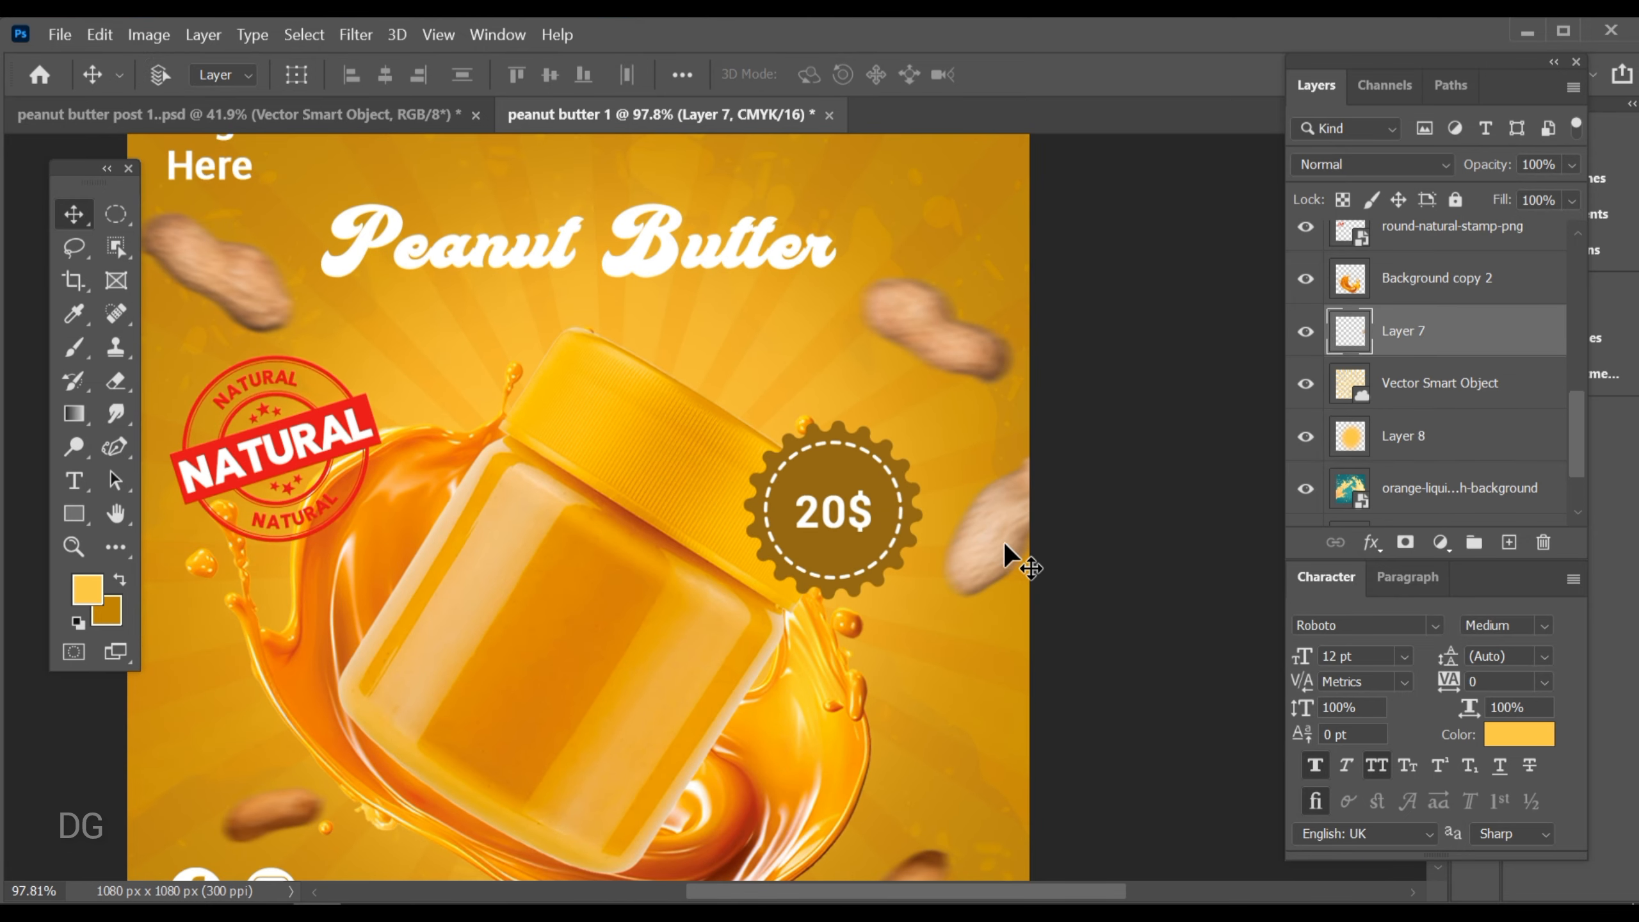
pyautogui.moveTo(1004, 543); pyautogui.dragTo(944, 634)
pyautogui.click(974, 631)
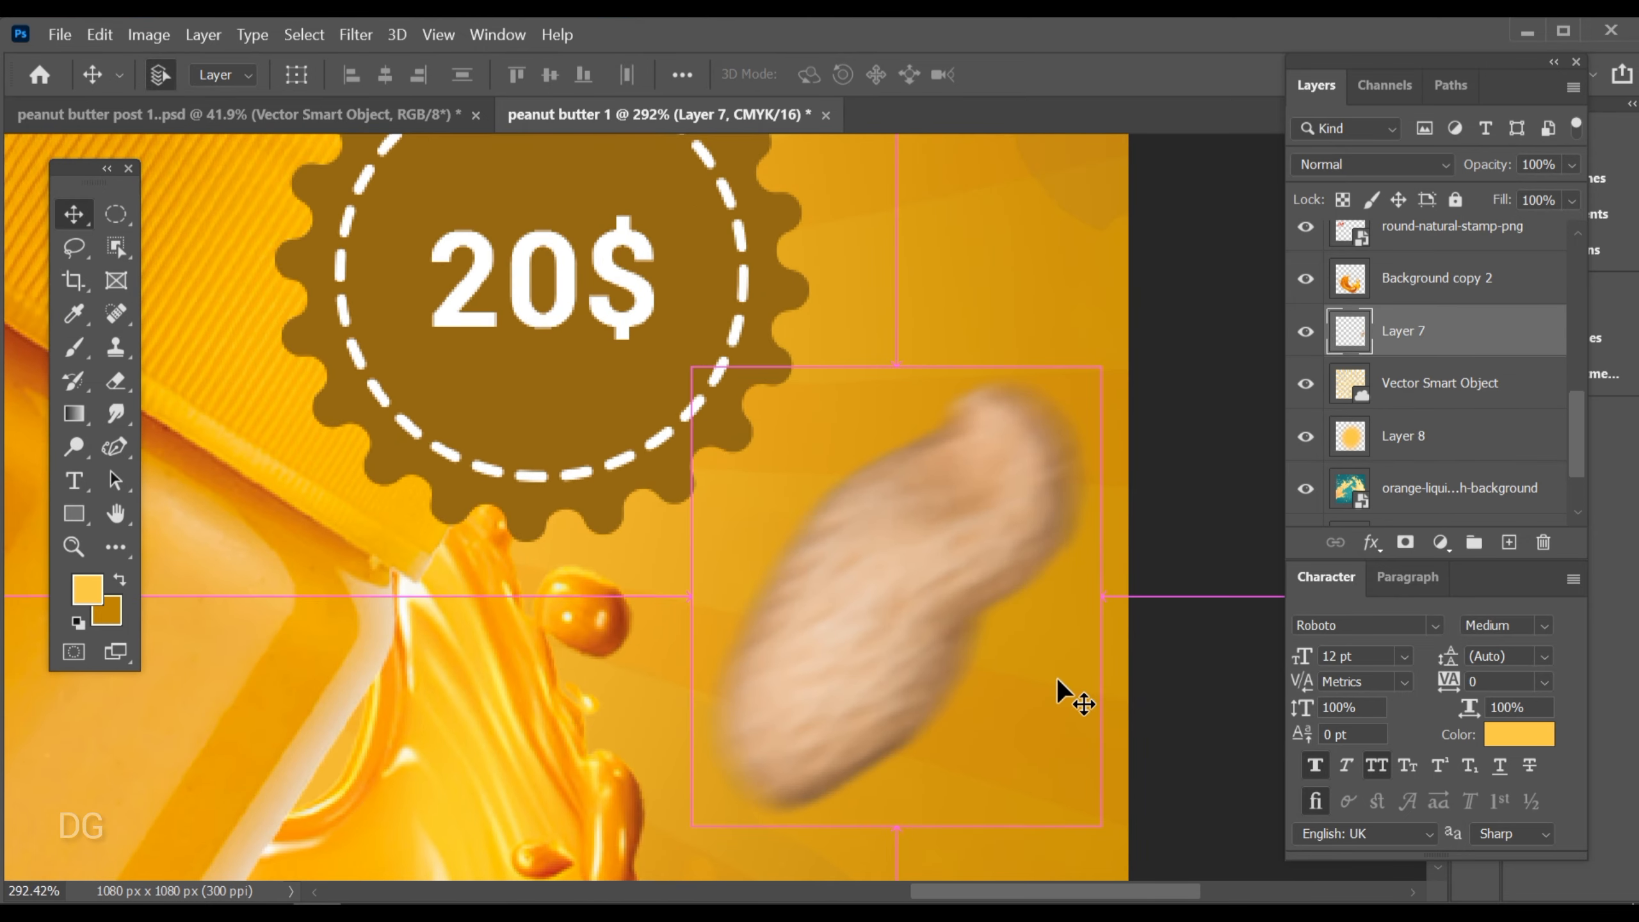
pyautogui.hotkey('ctrl', 't')
pyautogui.moveTo(893, 366); pyautogui.dragTo(894, 429)
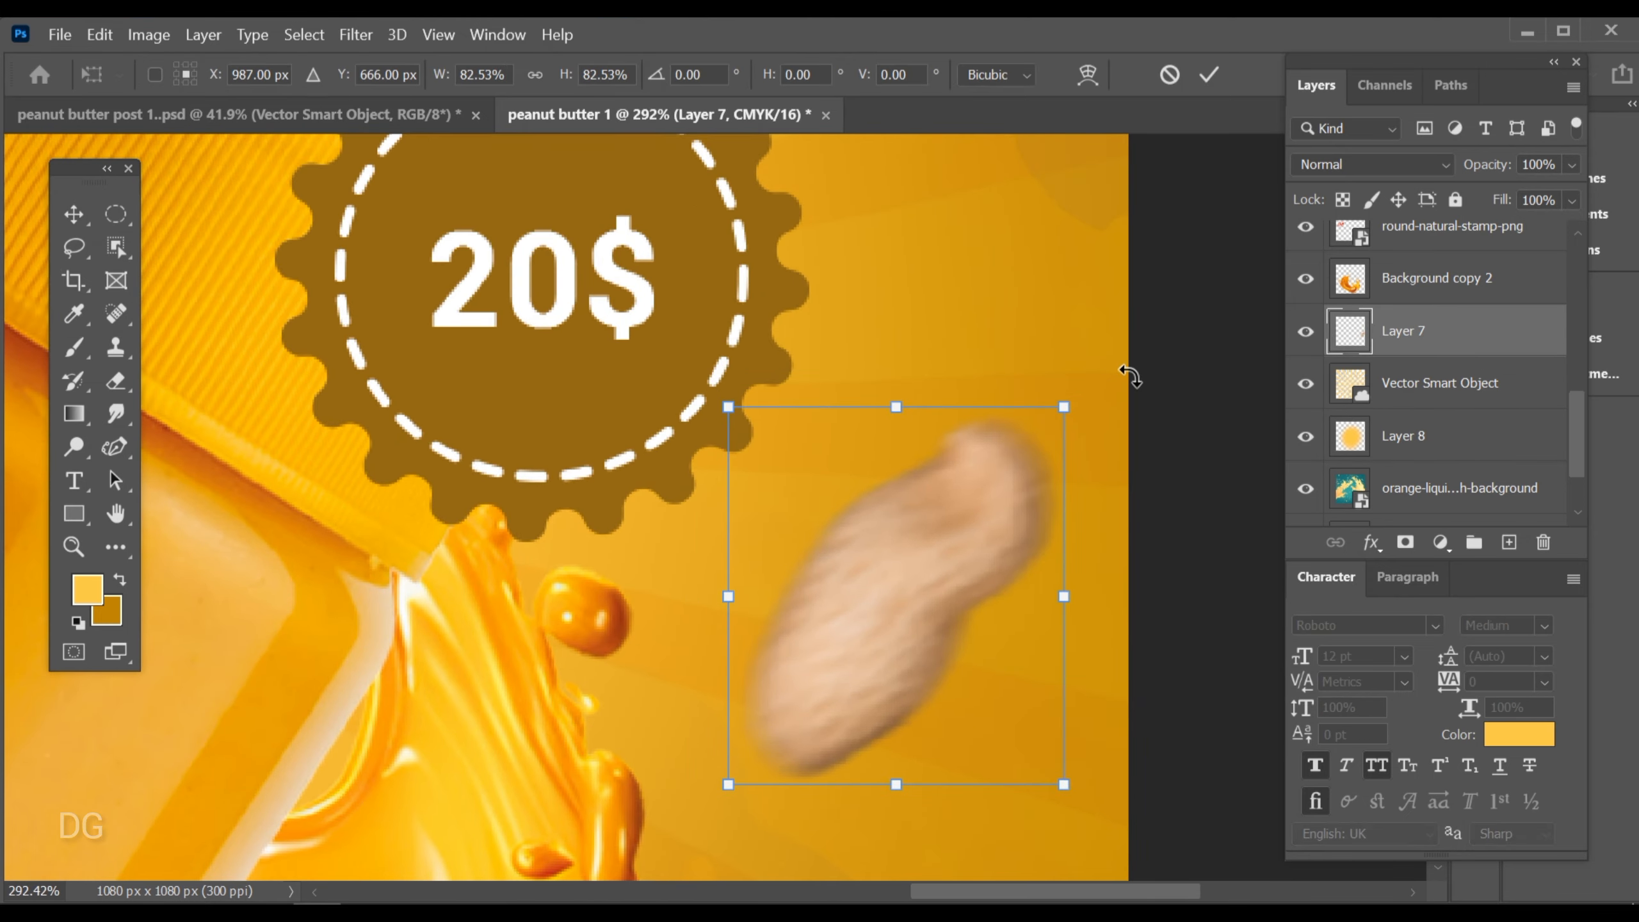
pyautogui.moveTo(1127, 367); pyautogui.dragTo(1147, 425)
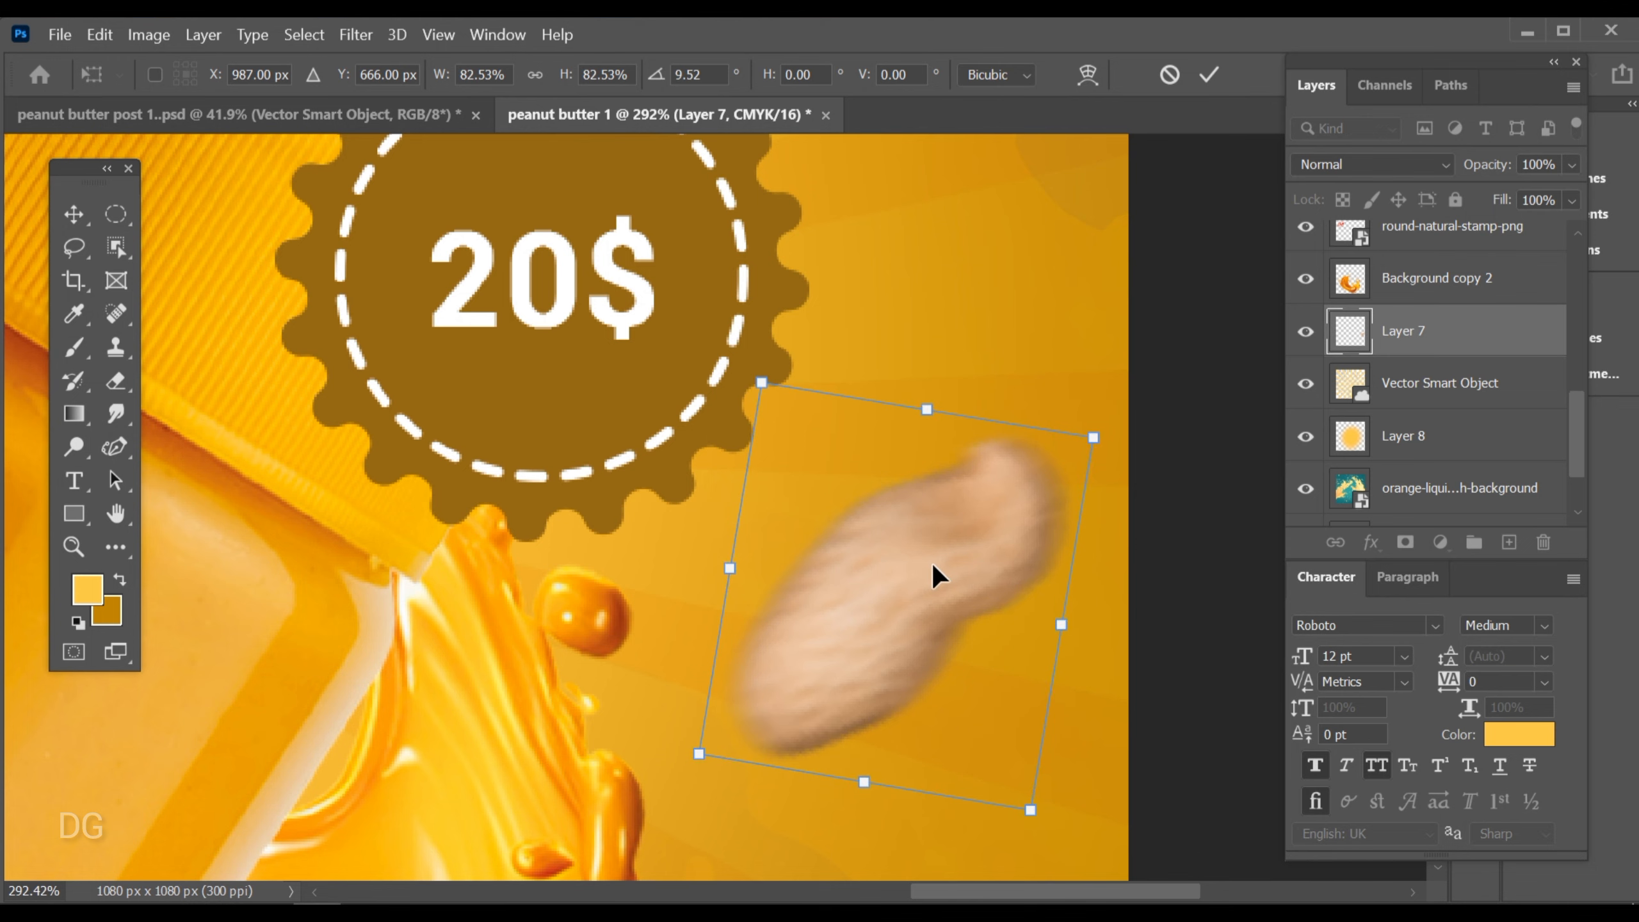
pyautogui.click(1213, 72)
pyautogui.hotkey('ctrl', '0')
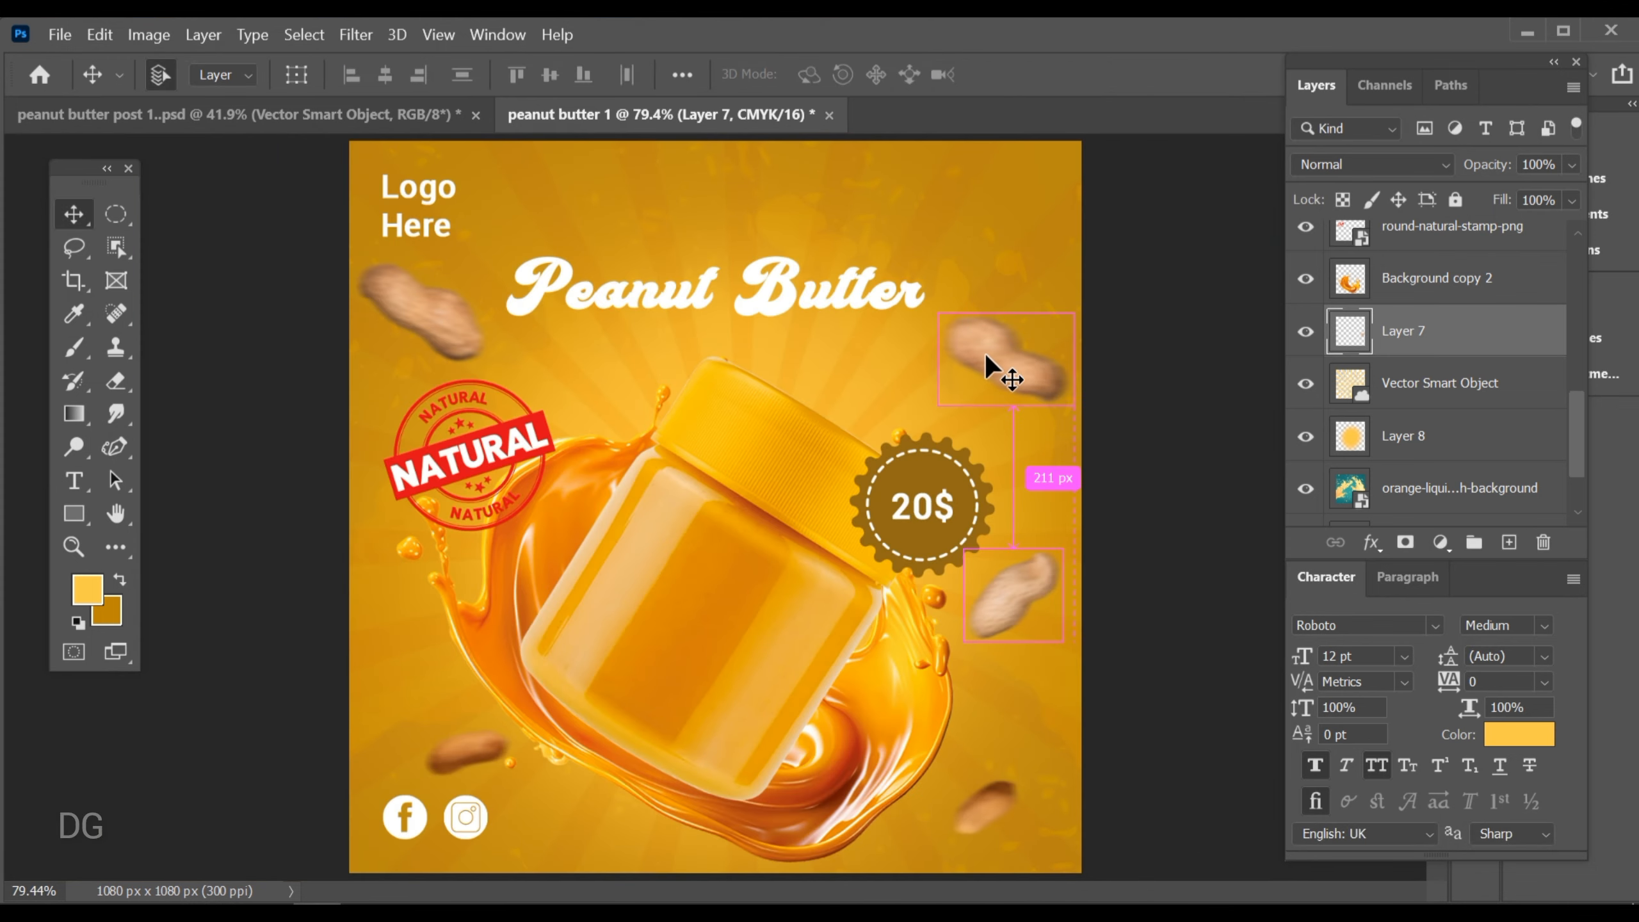
# Move the upper-right peanut up toward the corner, and shrink the peanut left of the title to about 76%
pyautogui.moveTo(985, 354); pyautogui.dragTo(976, 214)
pyautogui.click(422, 315)
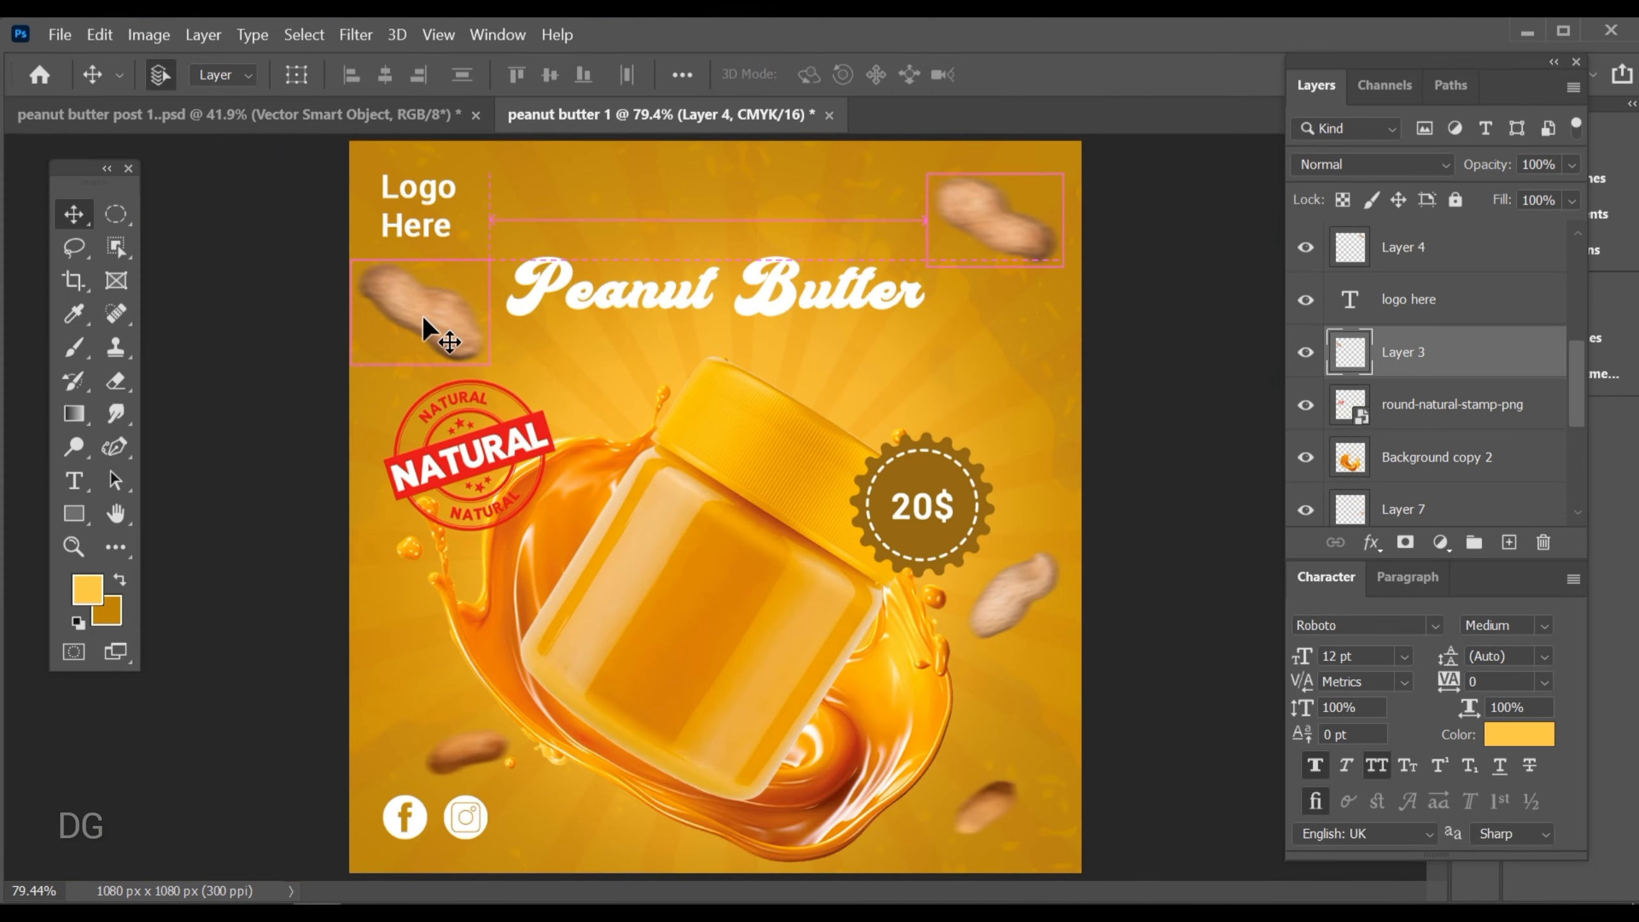
pyautogui.hotkey('ctrl', 't')
pyautogui.scroll(5, 348, 258)
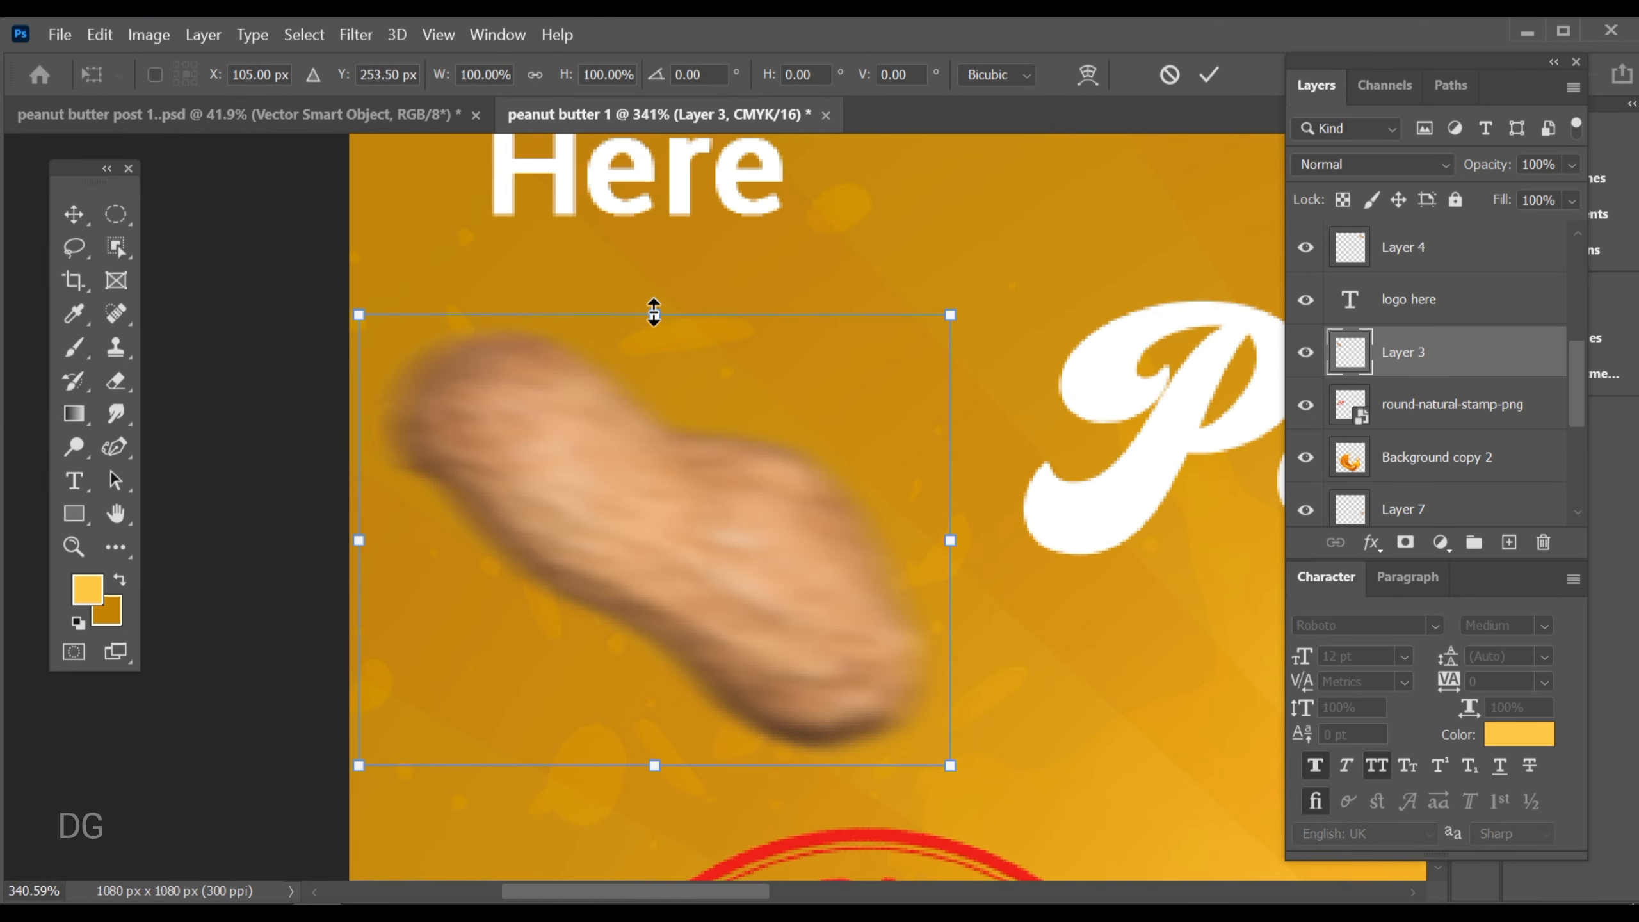
pyautogui.moveTo(654, 314); pyautogui.dragTo(653, 370)
pyautogui.moveTo(670, 468); pyautogui.dragTo(654, 452)
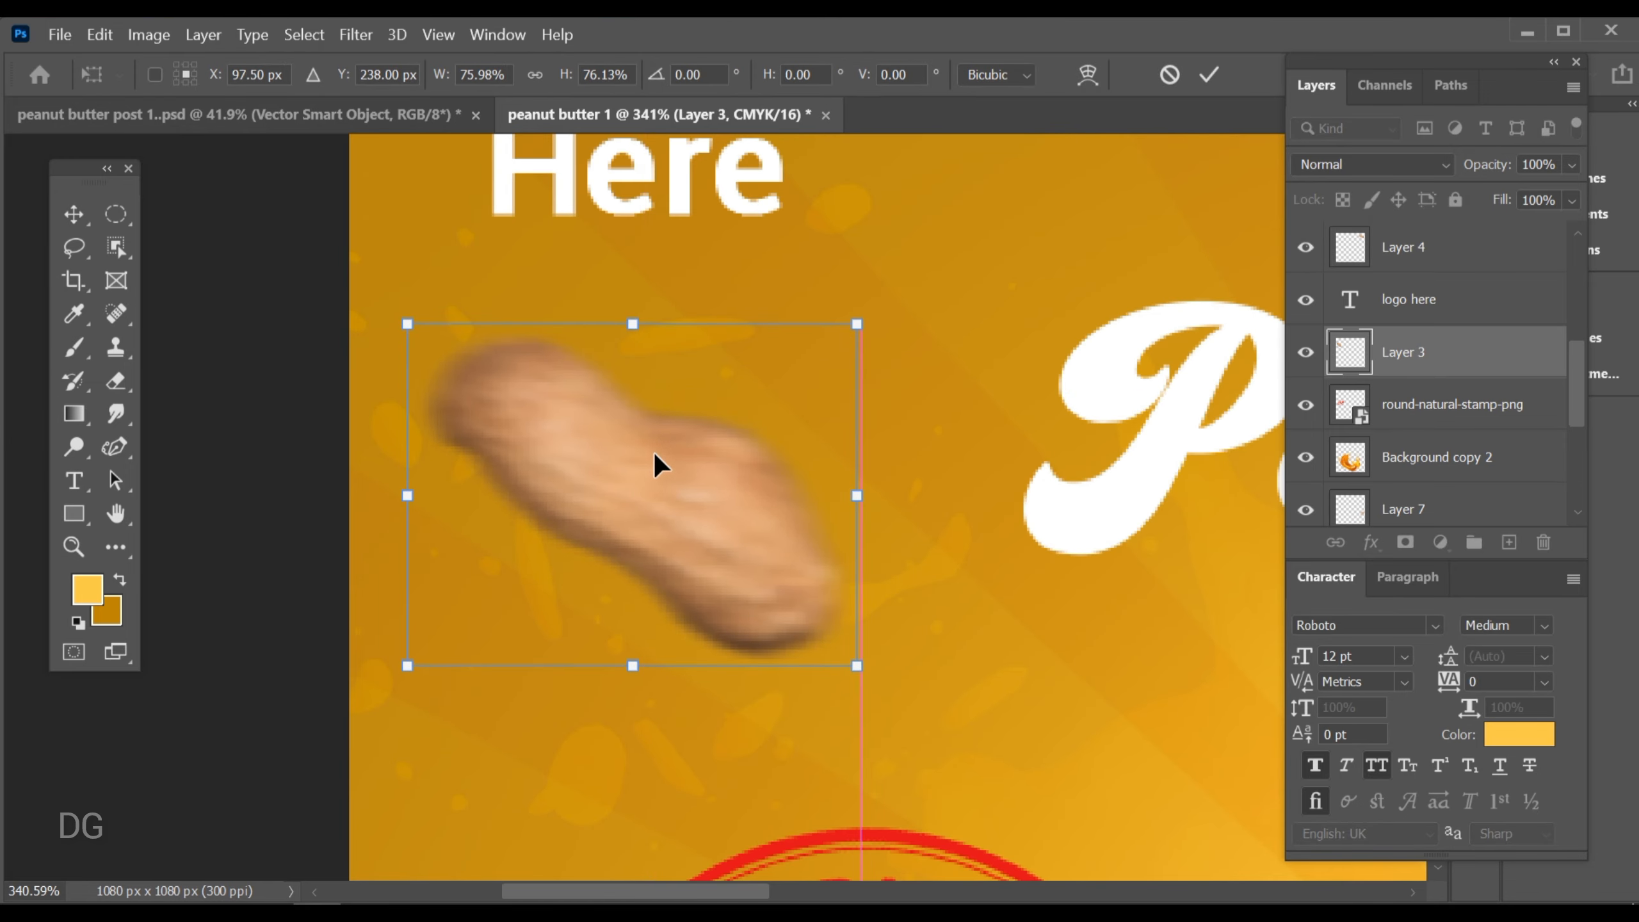
pyautogui.click(1209, 81)
pyautogui.hotkey('ctrl', '0')
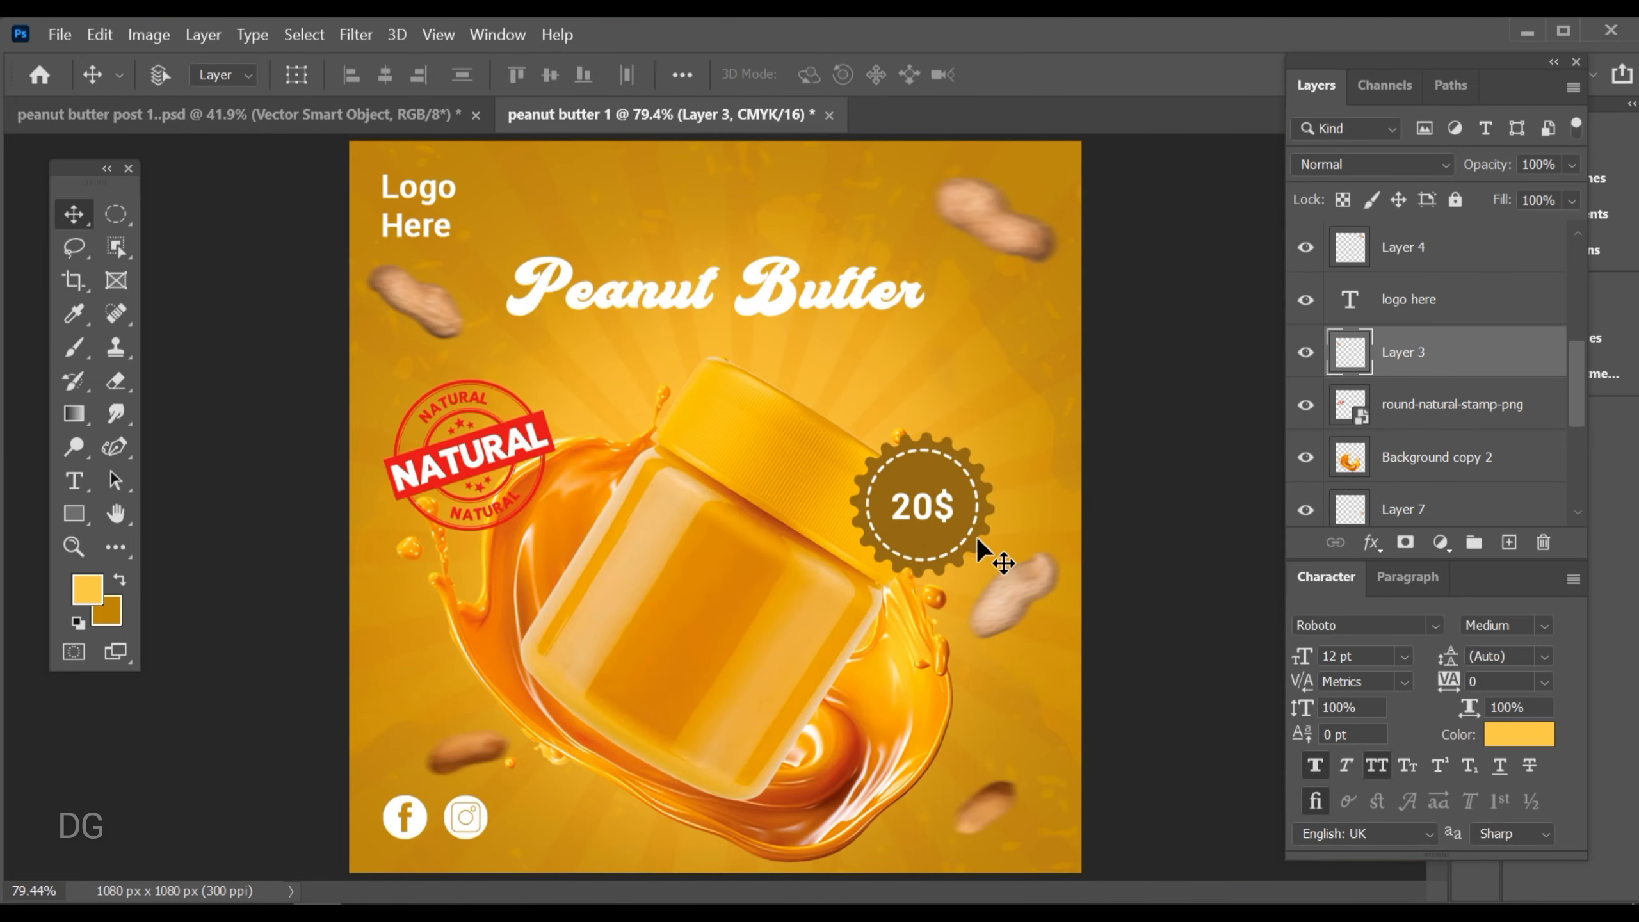
# Move the two lower peanuts outward toward the canvas edges and nudge the peanut below the 20$ badge slightly right
pyautogui.moveTo(953, 806); pyautogui.dragTo(1035, 784)
pyautogui.keyDown('ctrl'); pyautogui.click(998, 808); pyautogui.keyUp('ctrl')
pyautogui.moveTo(300, 746); pyautogui.dragTo(259, 743)
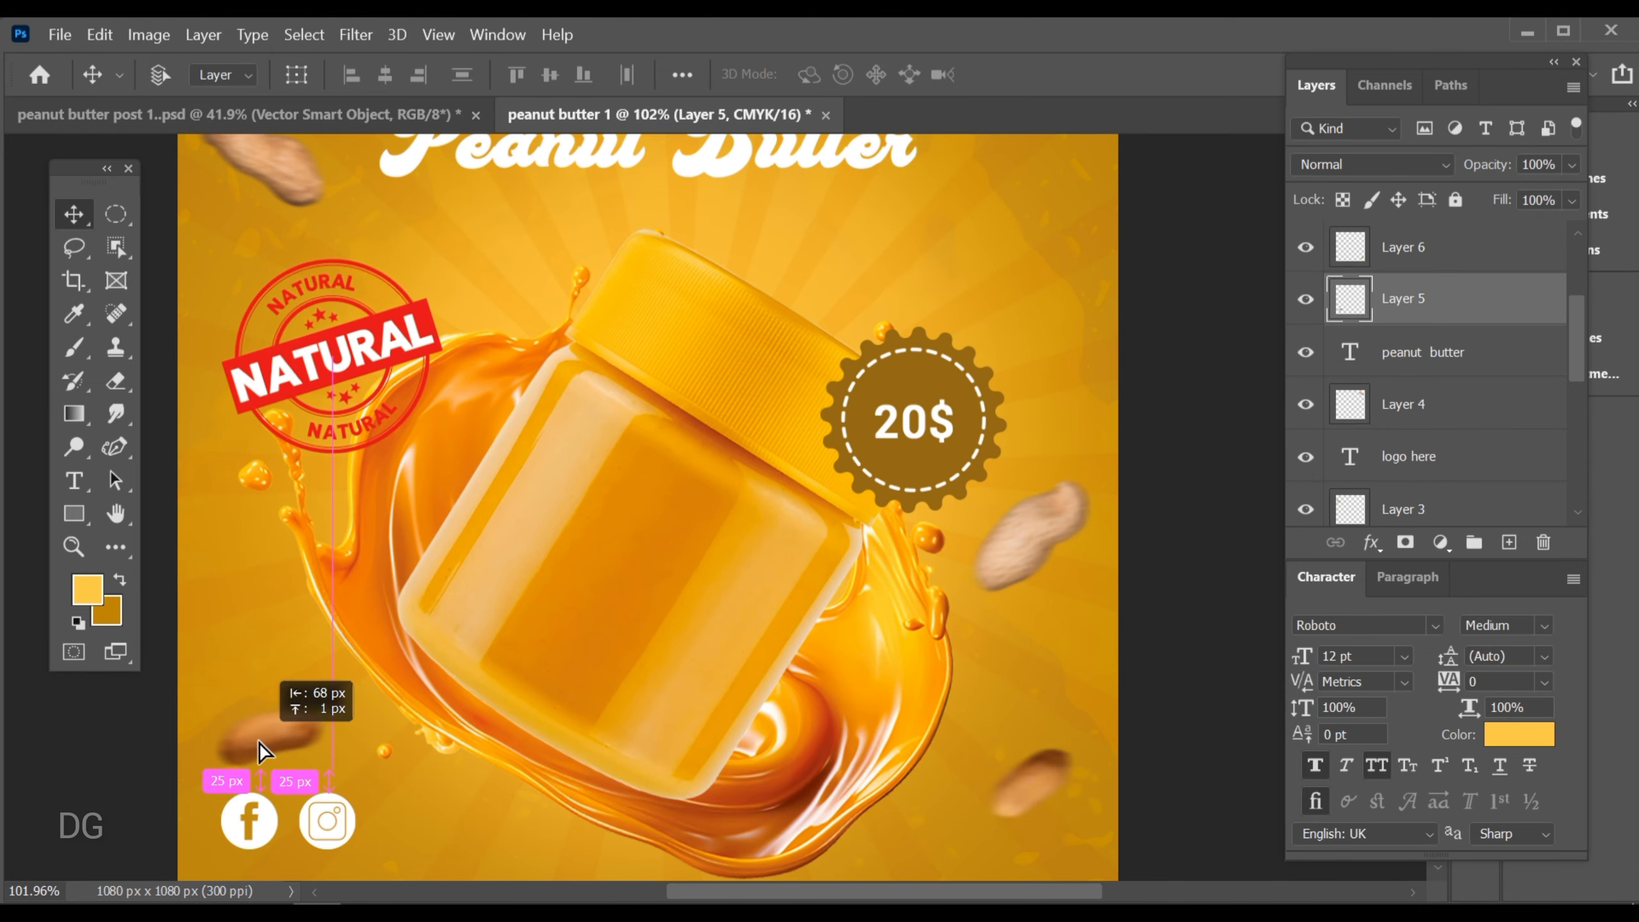
pyautogui.moveTo(664, 678); pyautogui.dragTo(678, 627)
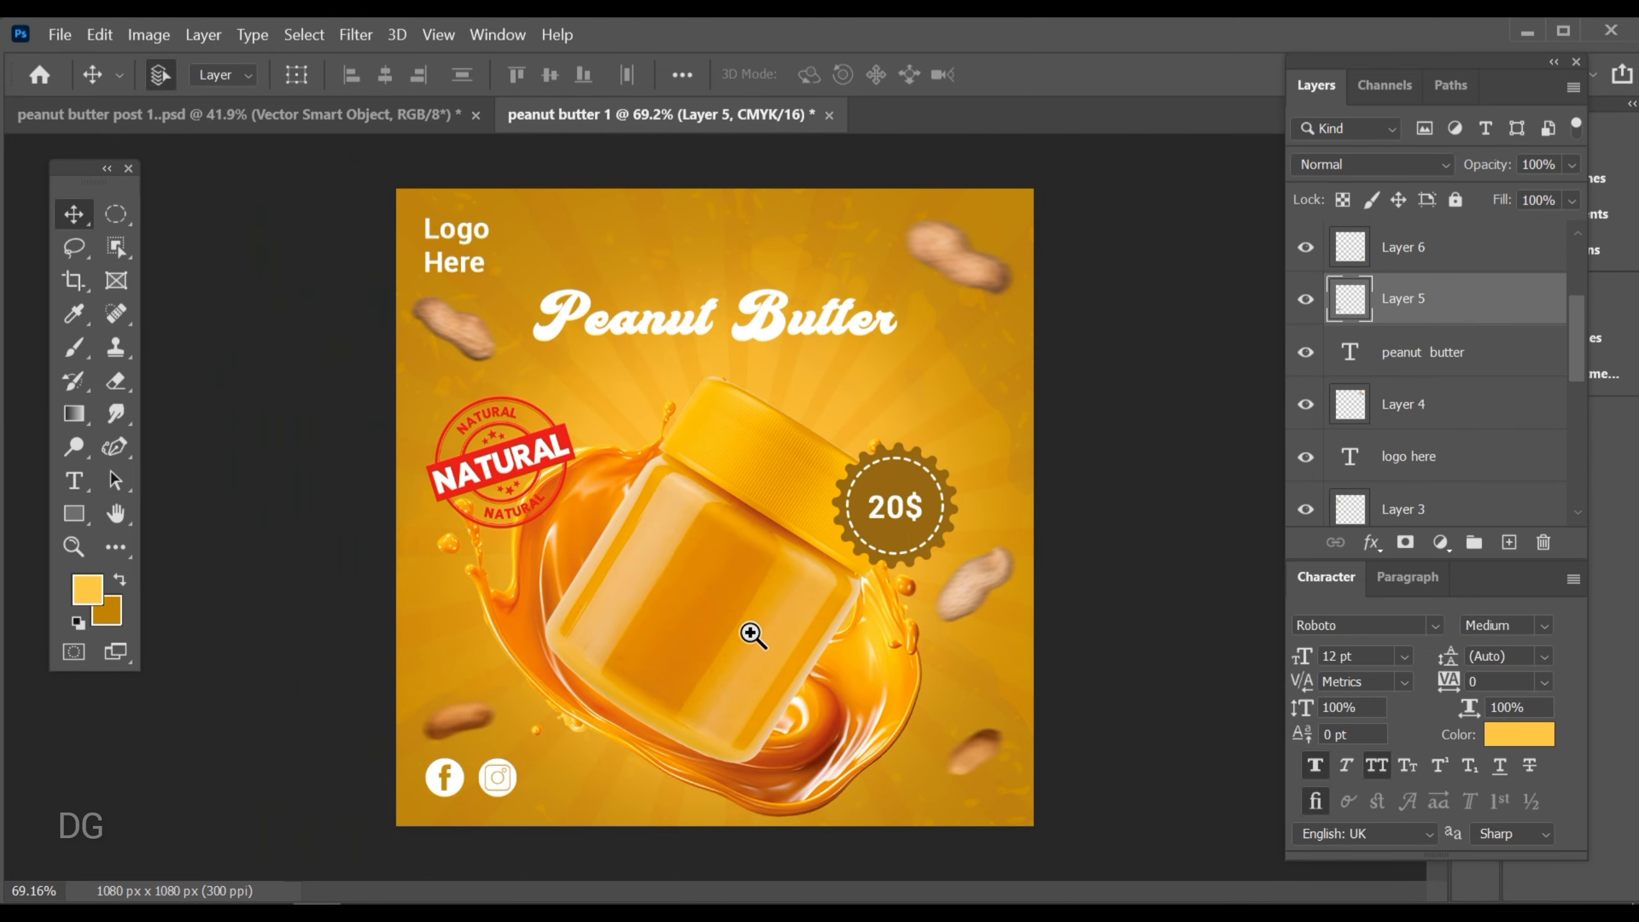
pyautogui.moveTo(992, 582); pyautogui.dragTo(985, 591)
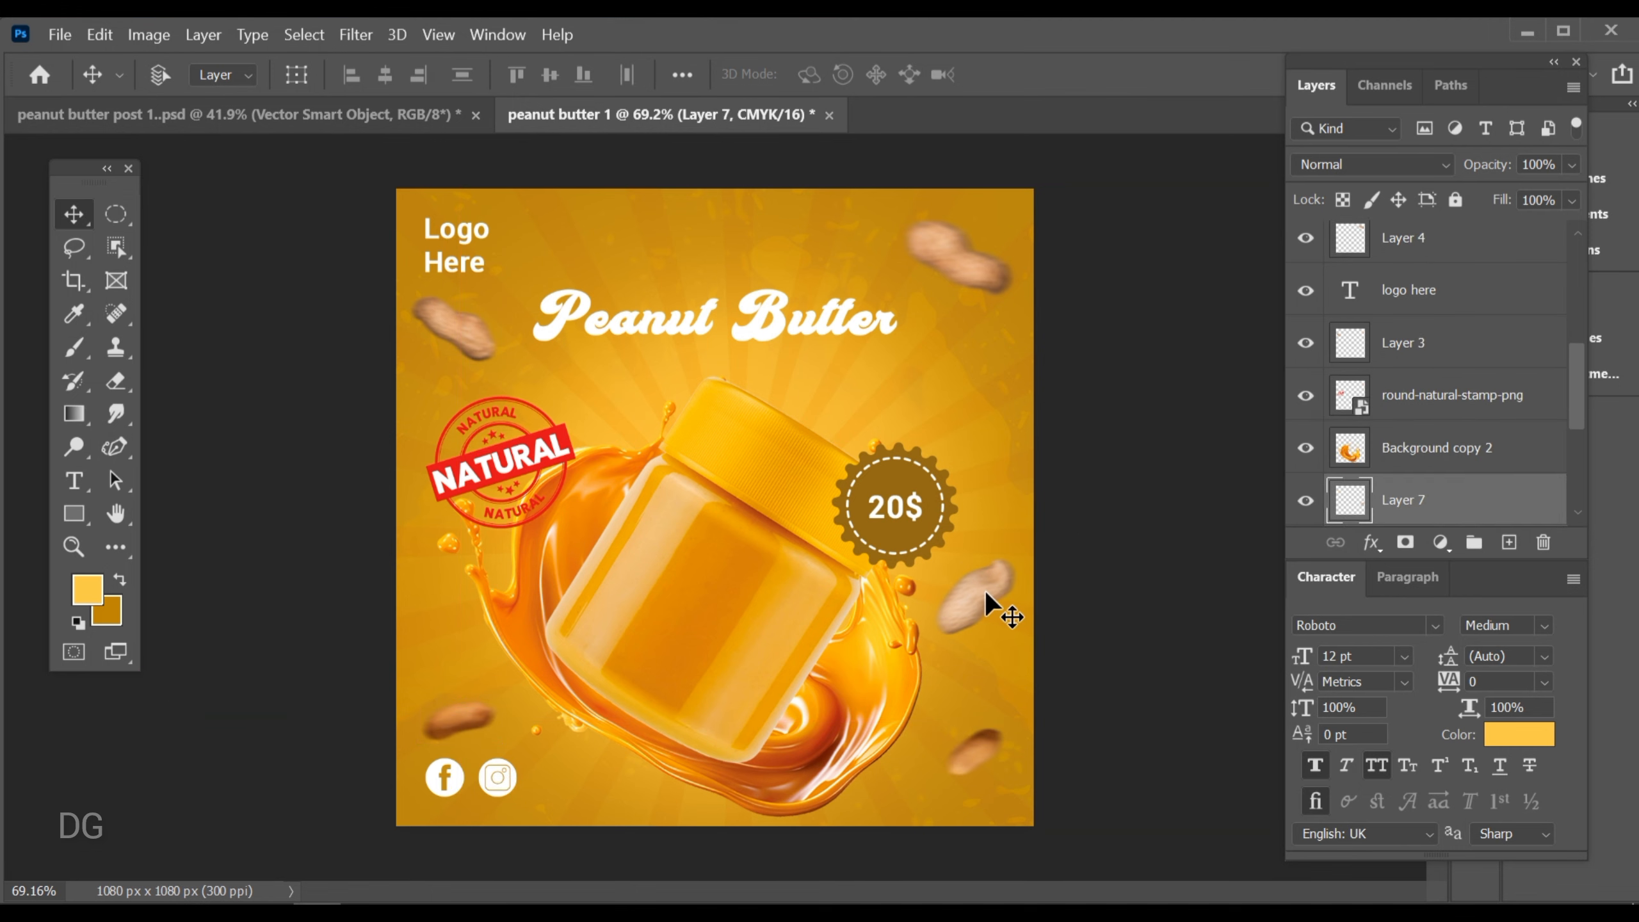
pyautogui.moveTo(467, 333); pyautogui.dragTo(466, 319)
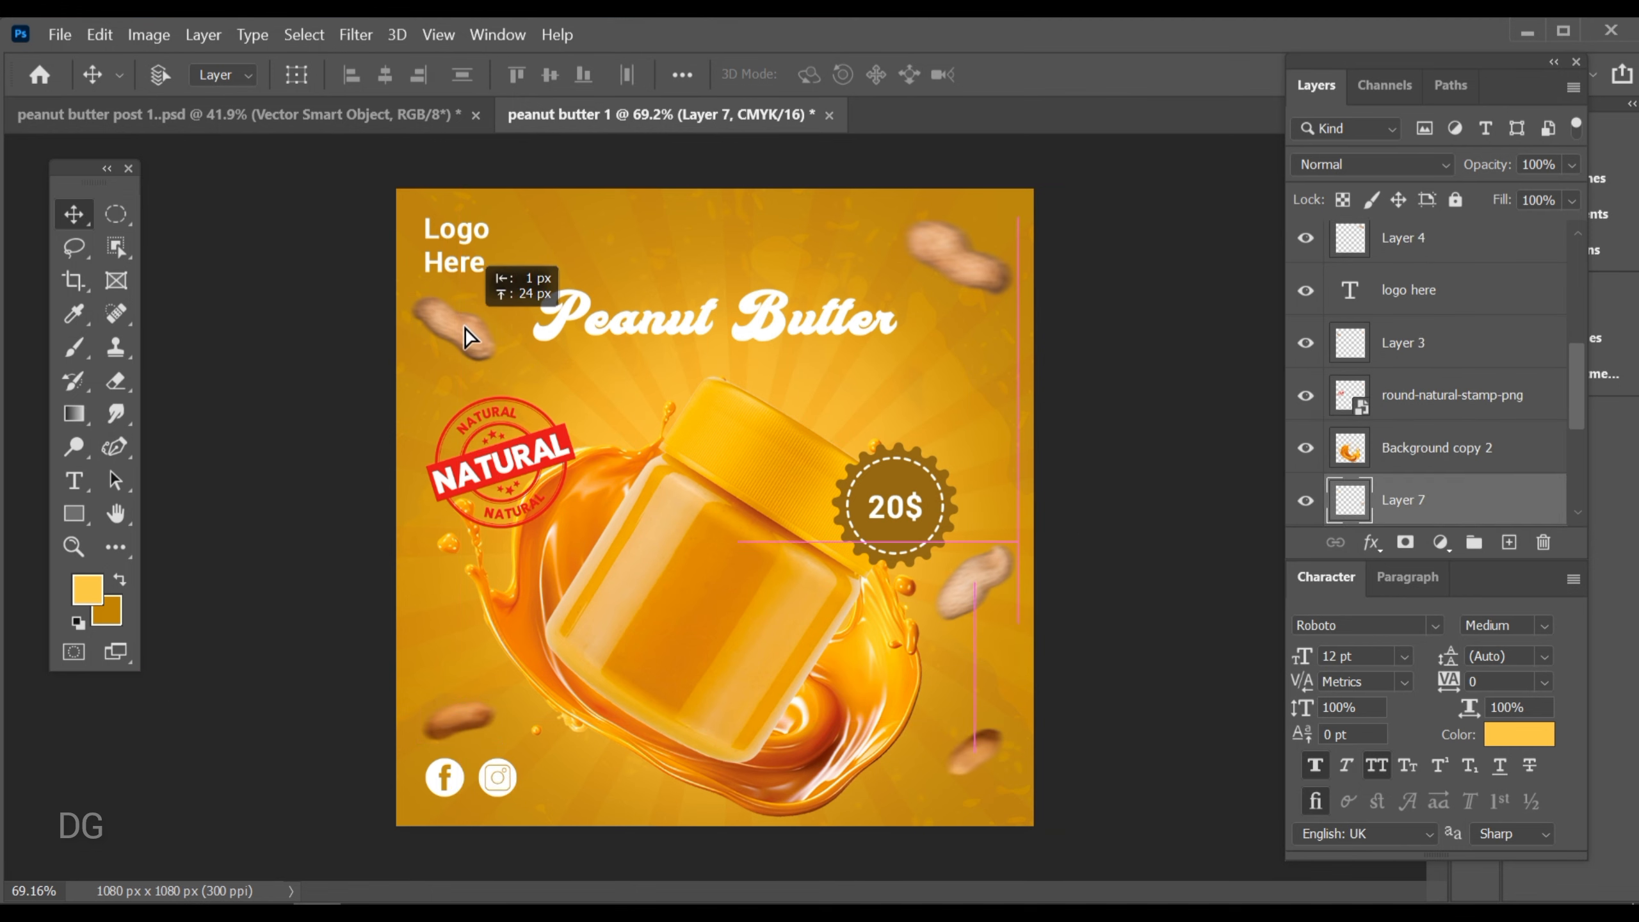
pyautogui.moveTo(981, 597); pyautogui.dragTo(992, 584)
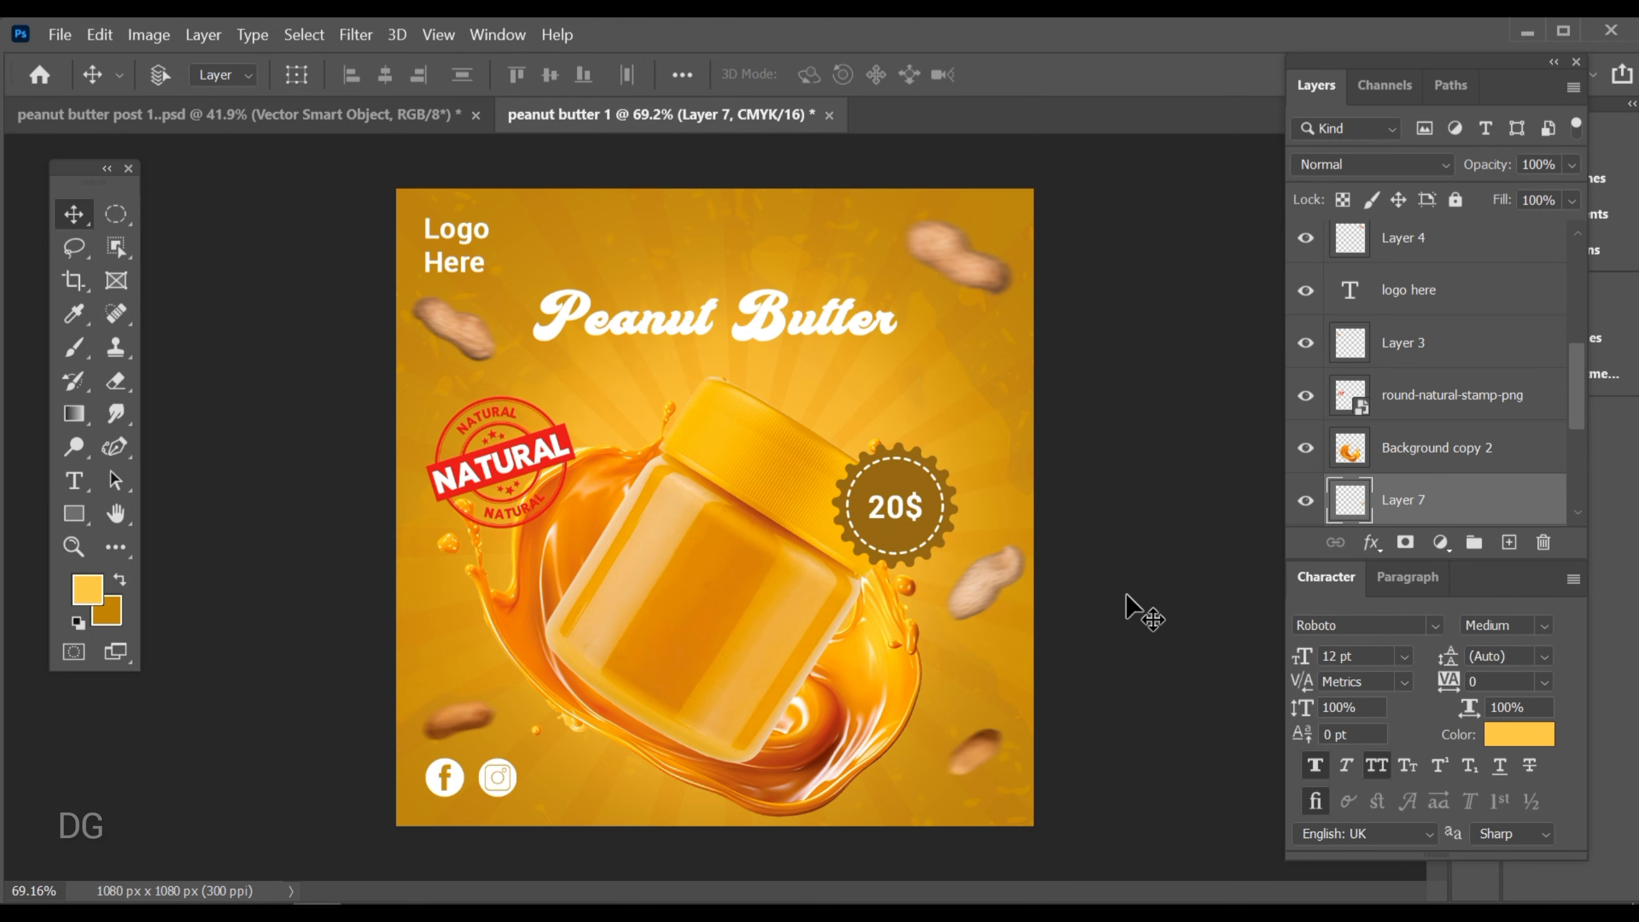
pyautogui.scroll(1, 1126, 597)
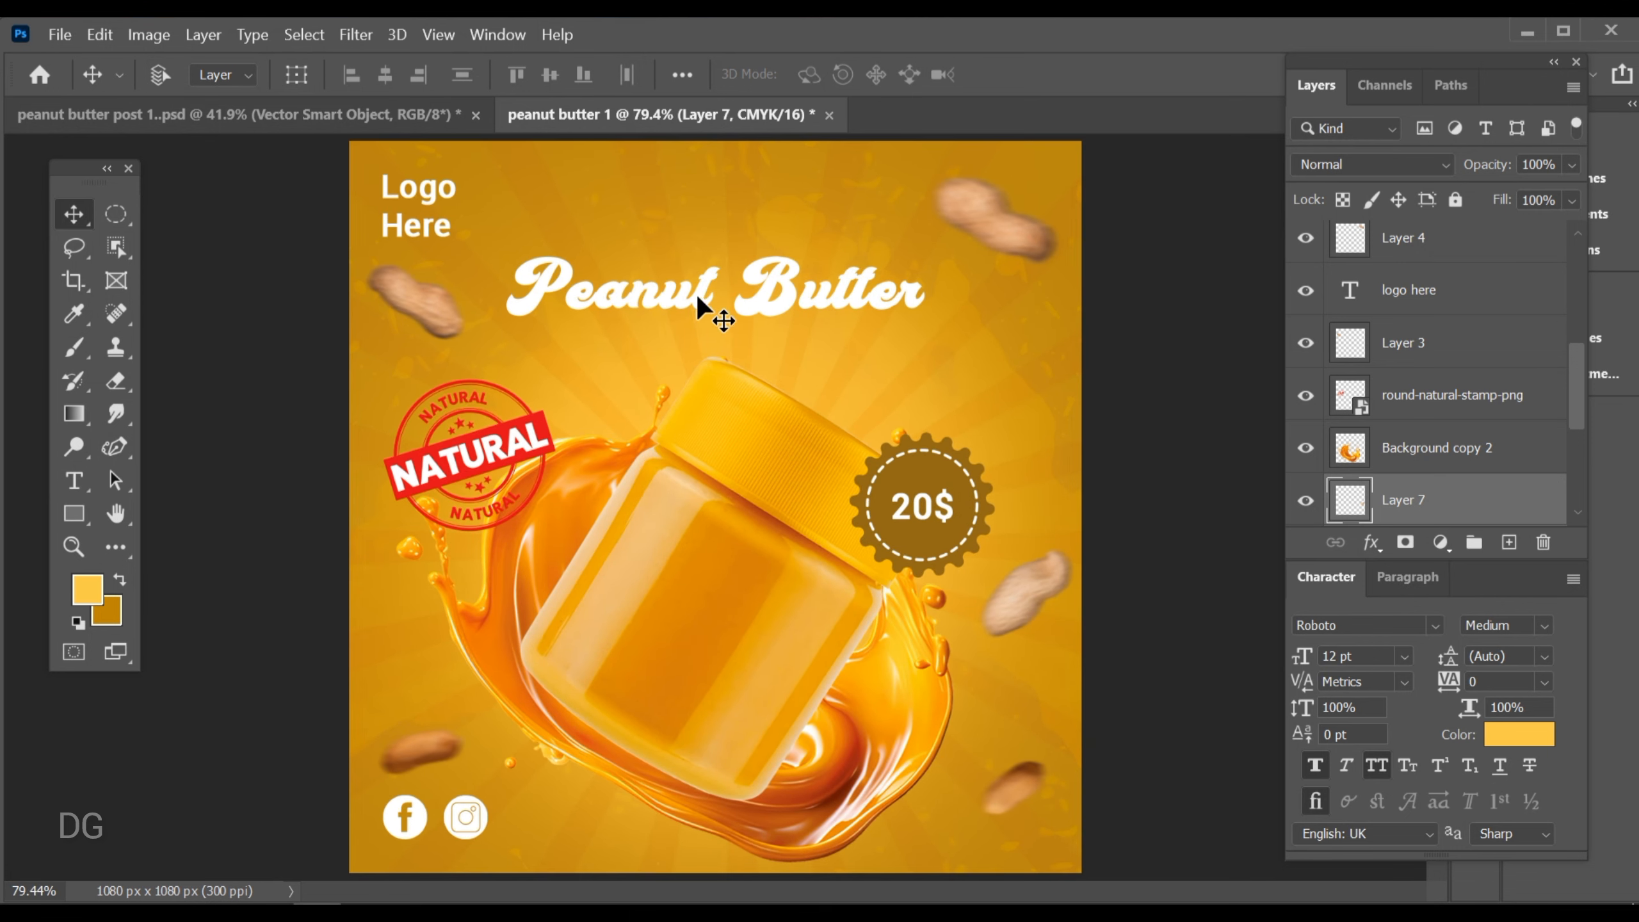
pyautogui.moveTo(639, 244); pyautogui.dragTo(784, 284)
pyautogui.moveTo(784, 284)
pyautogui.mouseDown()
pyautogui.moveTo(757, 286)
pyautogui.moveTo(768, 296)
pyautogui.mouseUp()
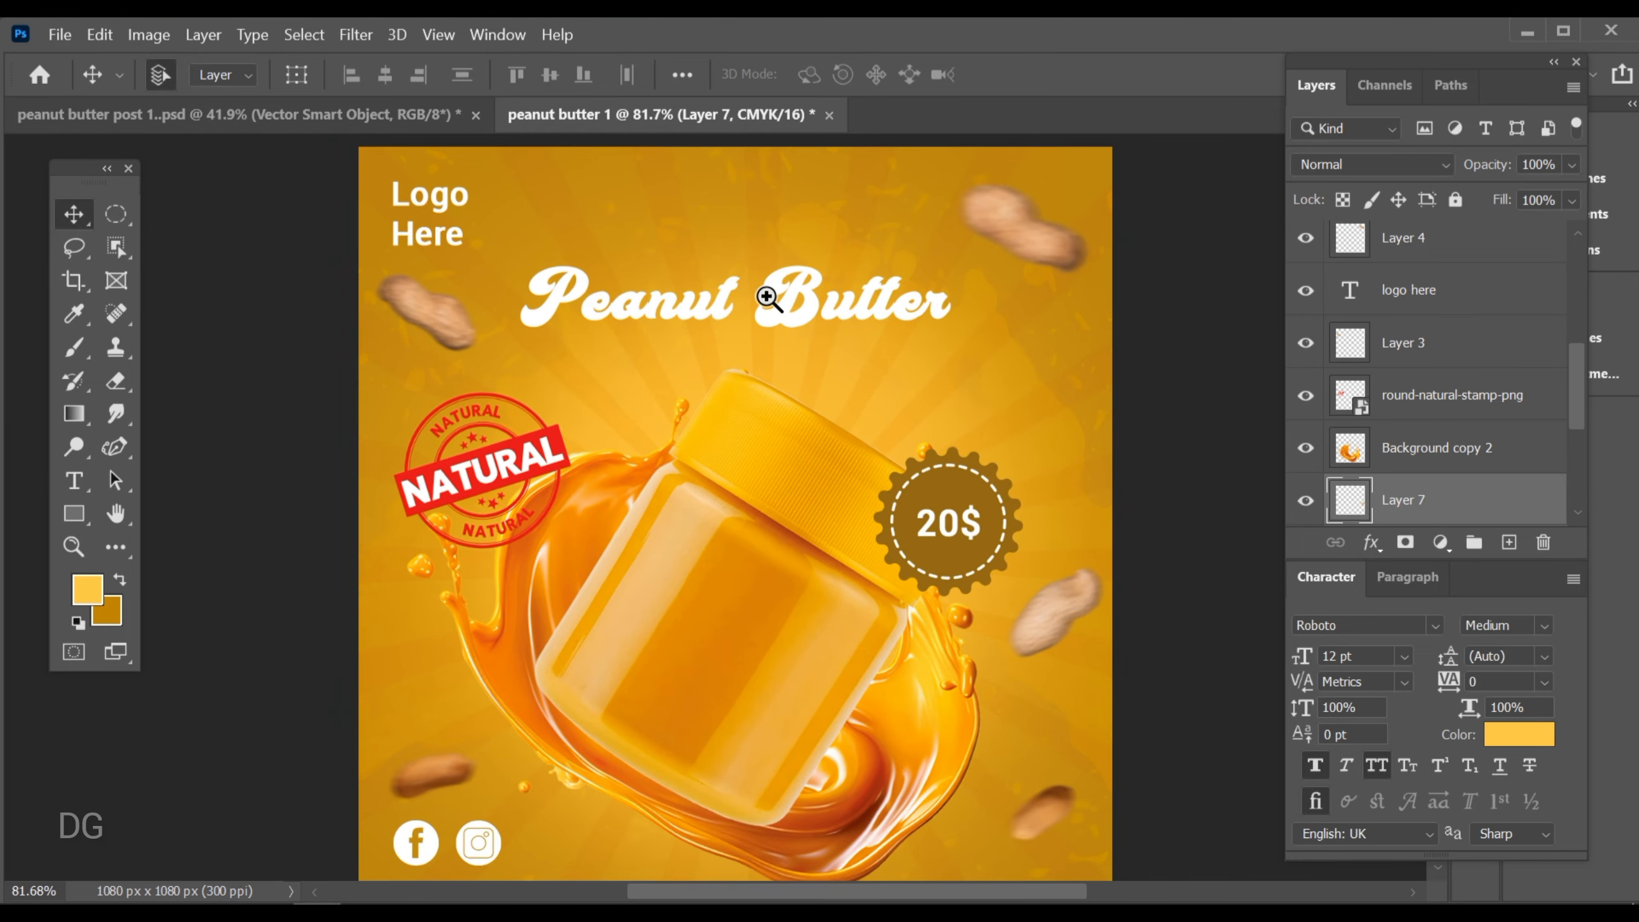
pyautogui.moveTo(932, 315); pyautogui.dragTo(935, 319)
pyautogui.hotkey('ctrl', '0')
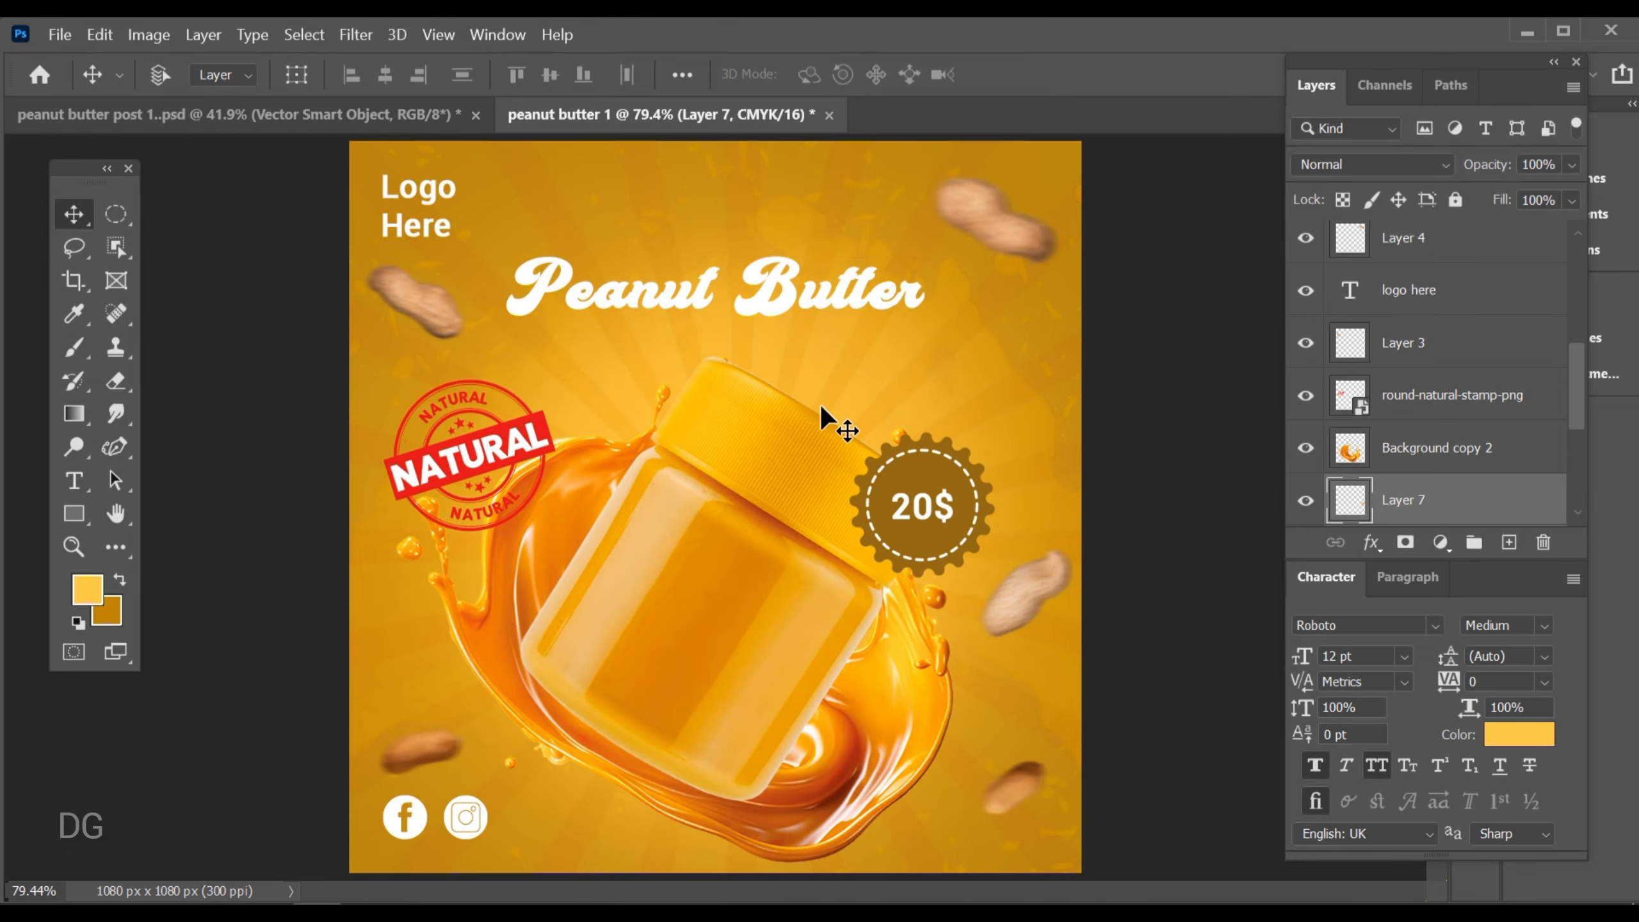
# Show the guides, scale the logo text to 78.57% and align its upper-left corner with the guide intersection
pyautogui.hotkey('ctrl', ';')
pyautogui.moveTo(391, 165); pyautogui.dragTo(466, 412)
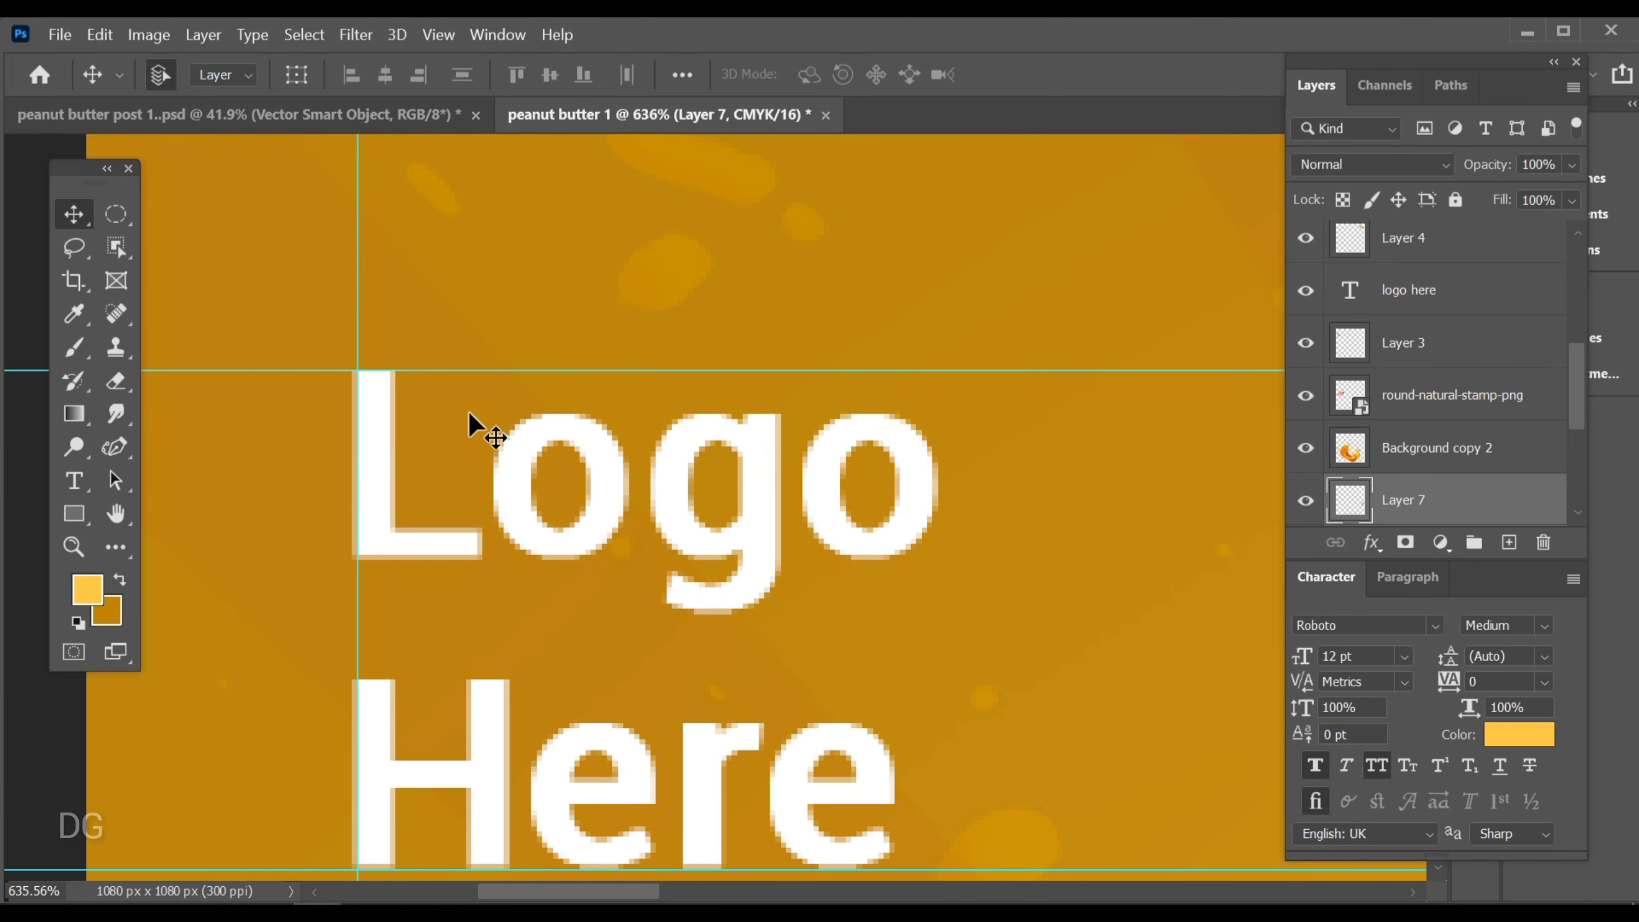
pyautogui.keyDown('ctrl'); pyautogui.click(383, 437); pyautogui.keyUp('ctrl')
pyautogui.scroll(-2, 718, 561)
pyautogui.hotkey('ctrl', 't')
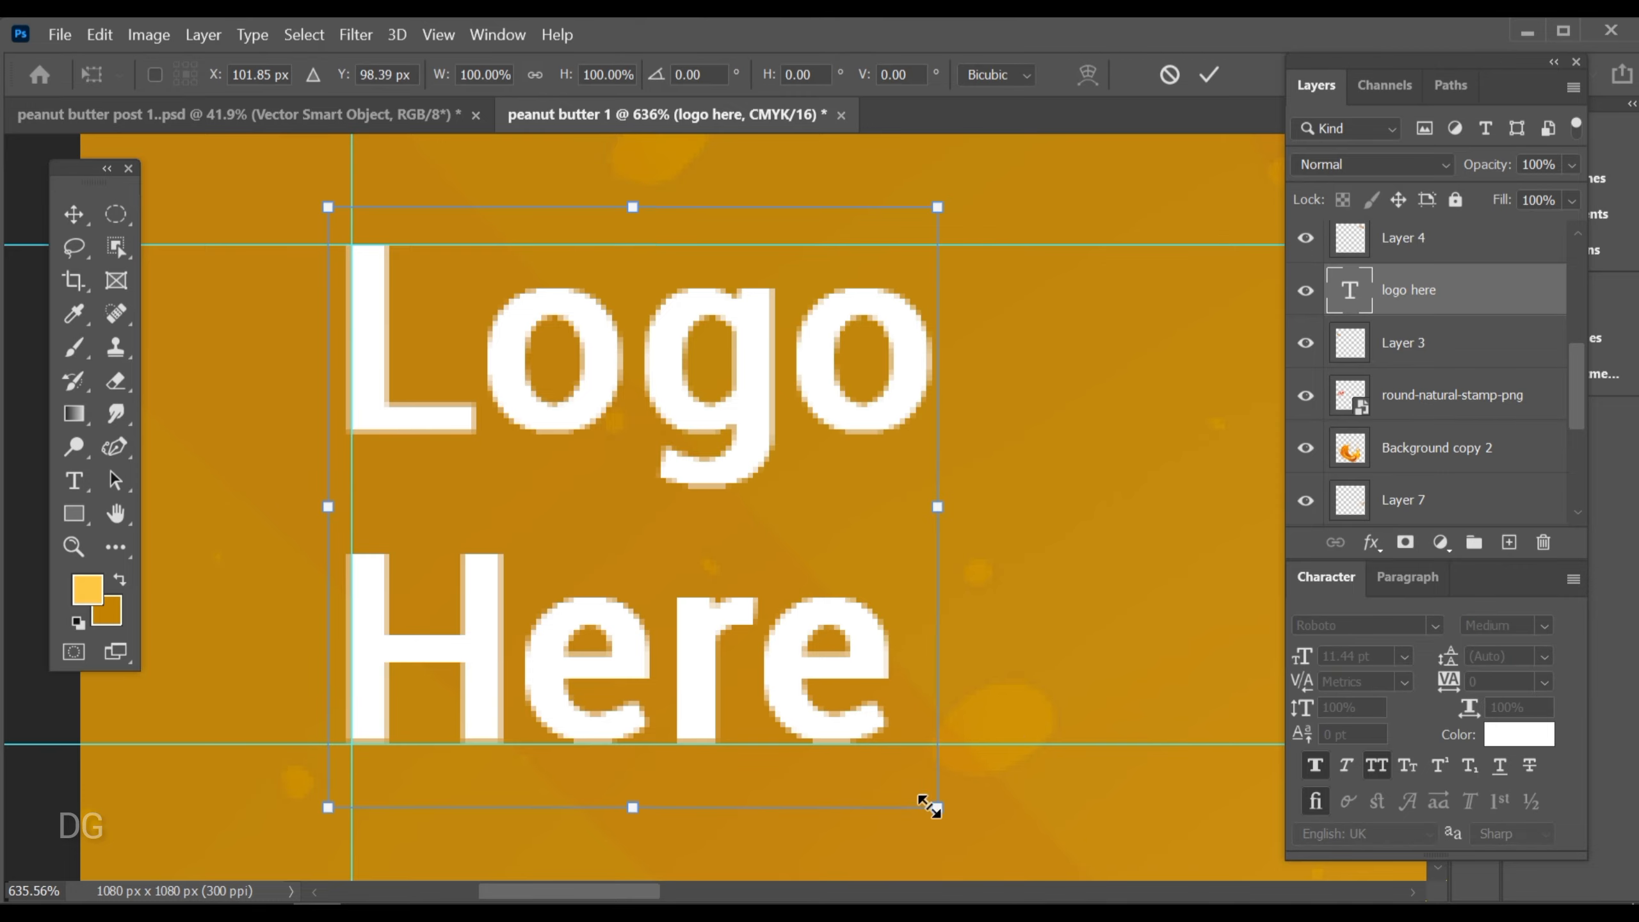
pyautogui.moveTo(929, 805); pyautogui.dragTo(810, 681)
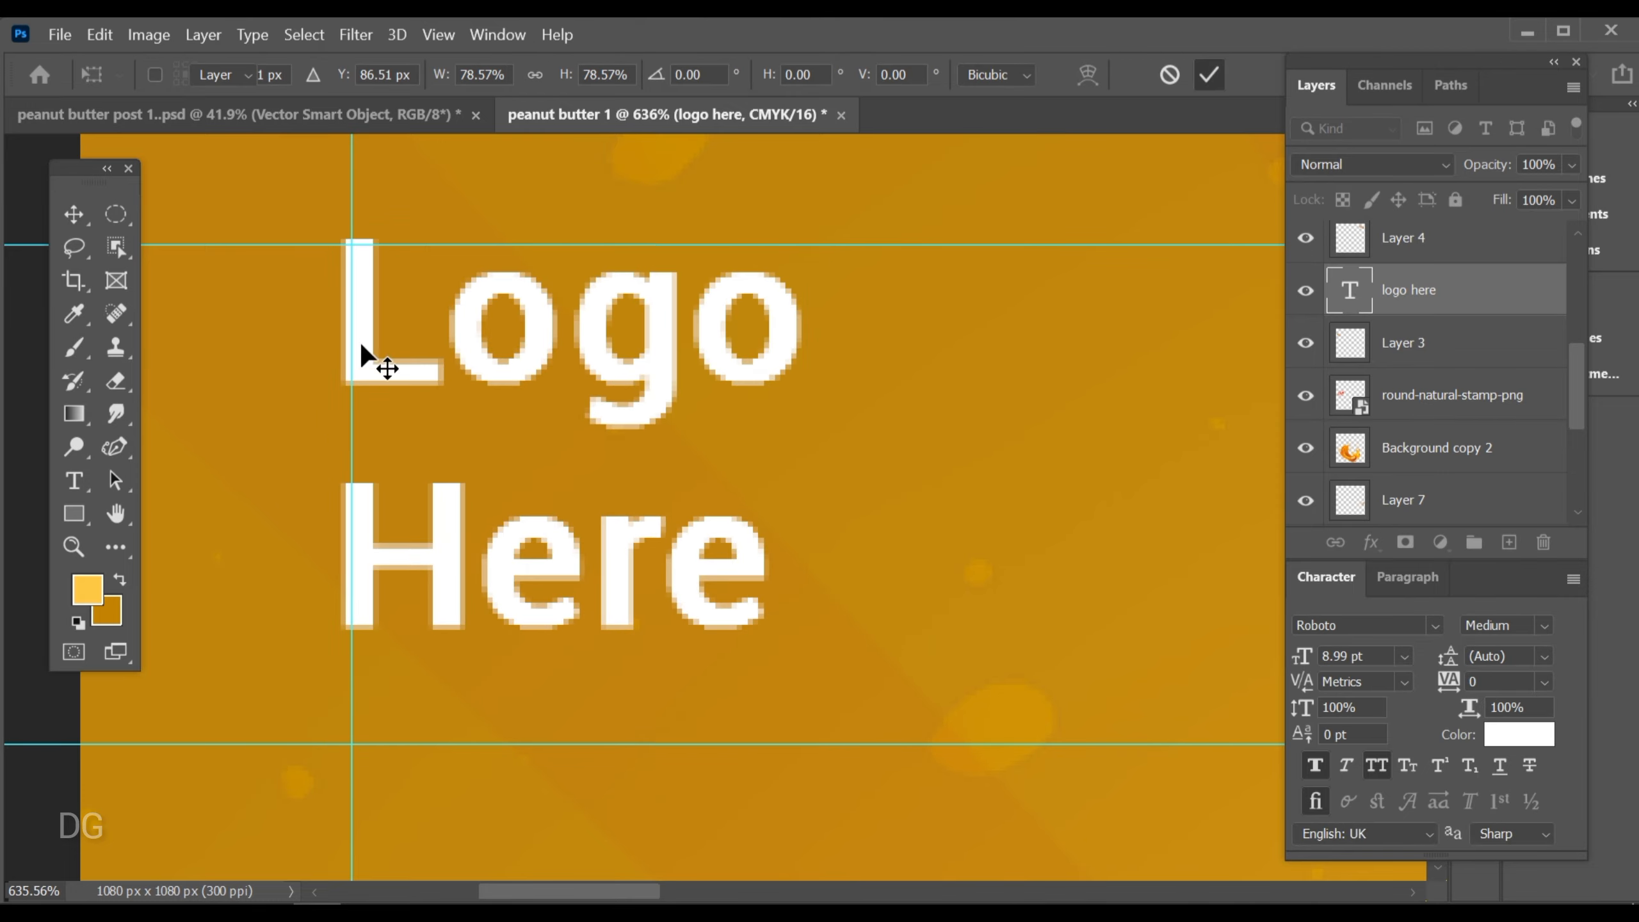
pyautogui.press('Return')
pyautogui.moveTo(363, 349); pyautogui.dragTo(479, 368)
pyautogui.moveTo(479, 368); pyautogui.dragTo(484, 514)
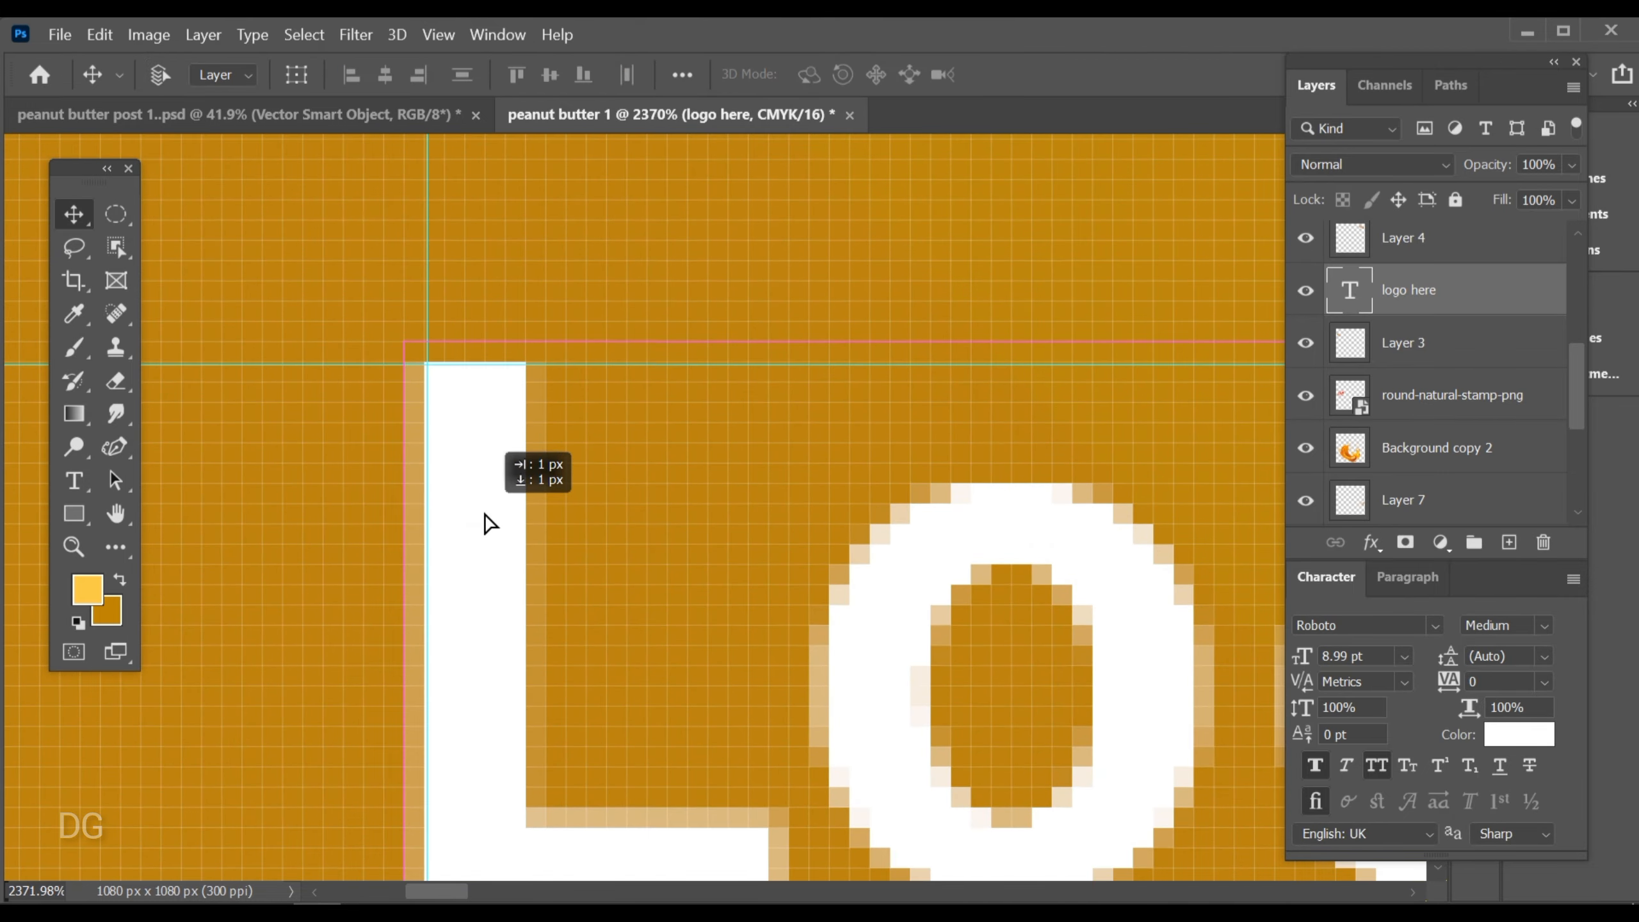
# Move the horizontal guide below the logo text up to the bottom edge of the word Here
pyautogui.moveTo(767, 529); pyautogui.dragTo(555, 471)
pyautogui.moveTo(903, 574); pyautogui.dragTo(665, 503)
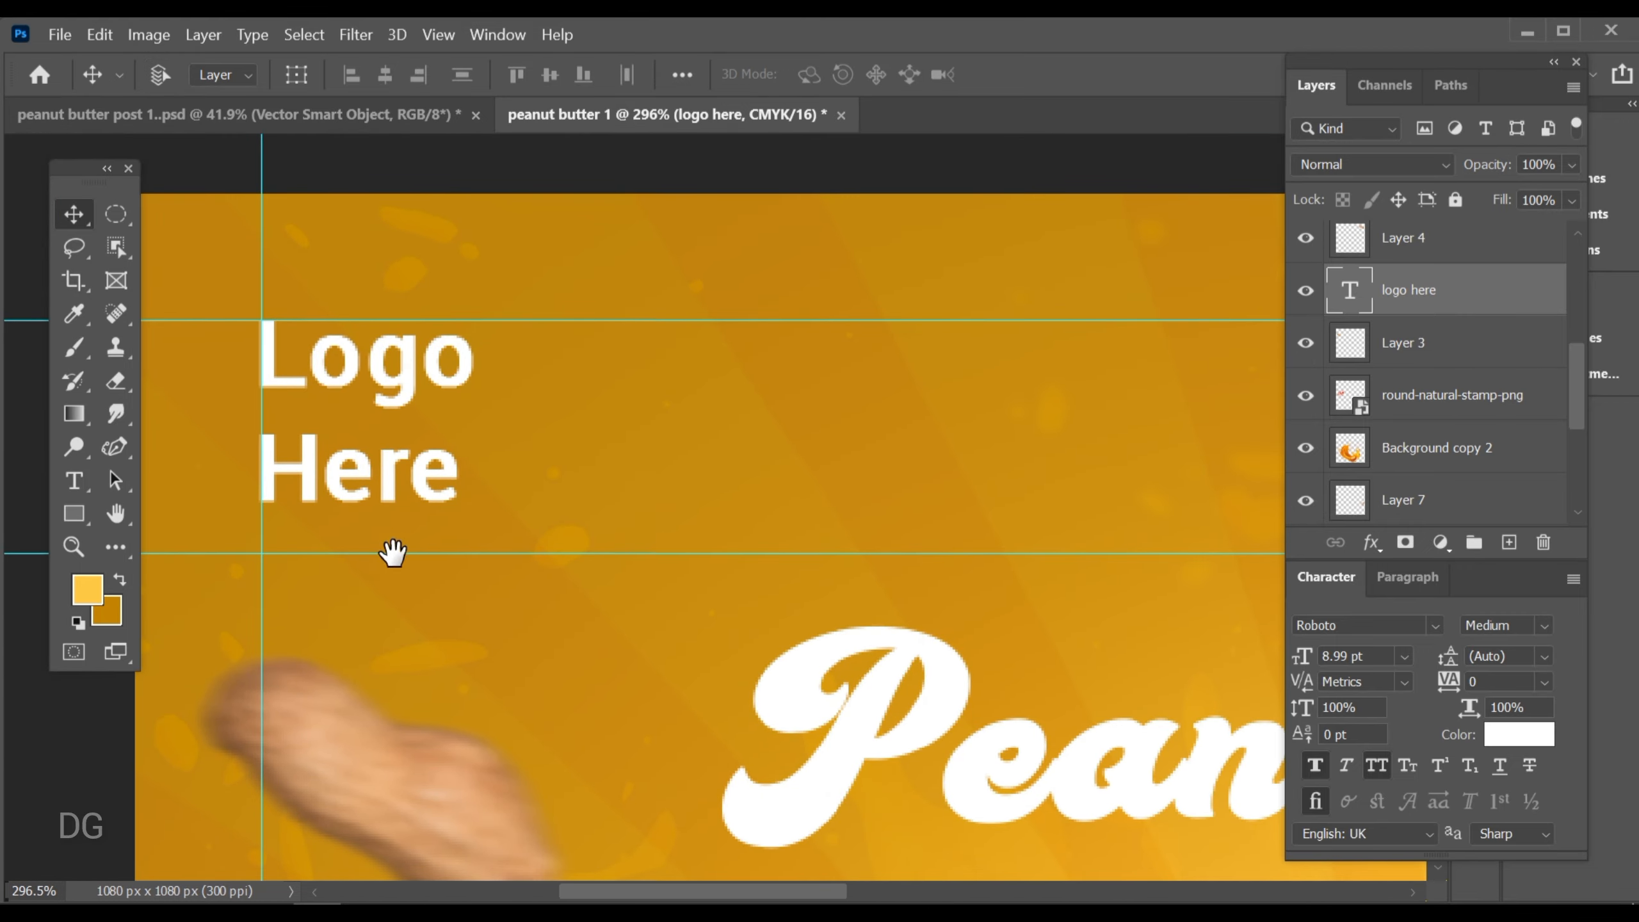
pyautogui.moveTo(392, 552); pyautogui.dragTo(469, 553)
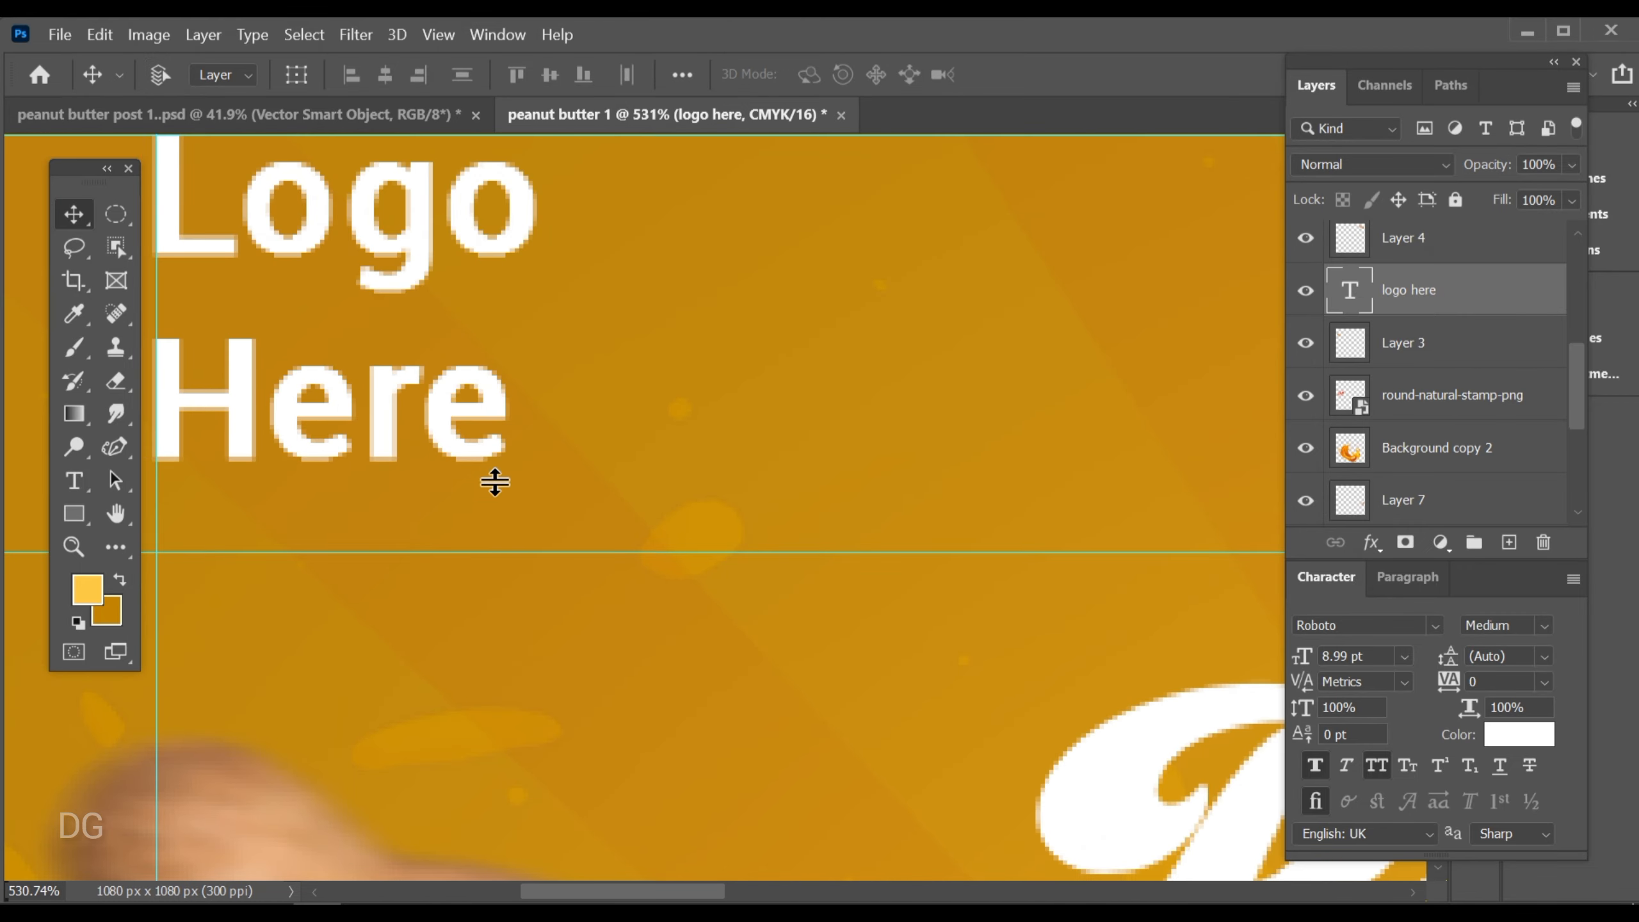
pyautogui.doubleClick(669, 419)
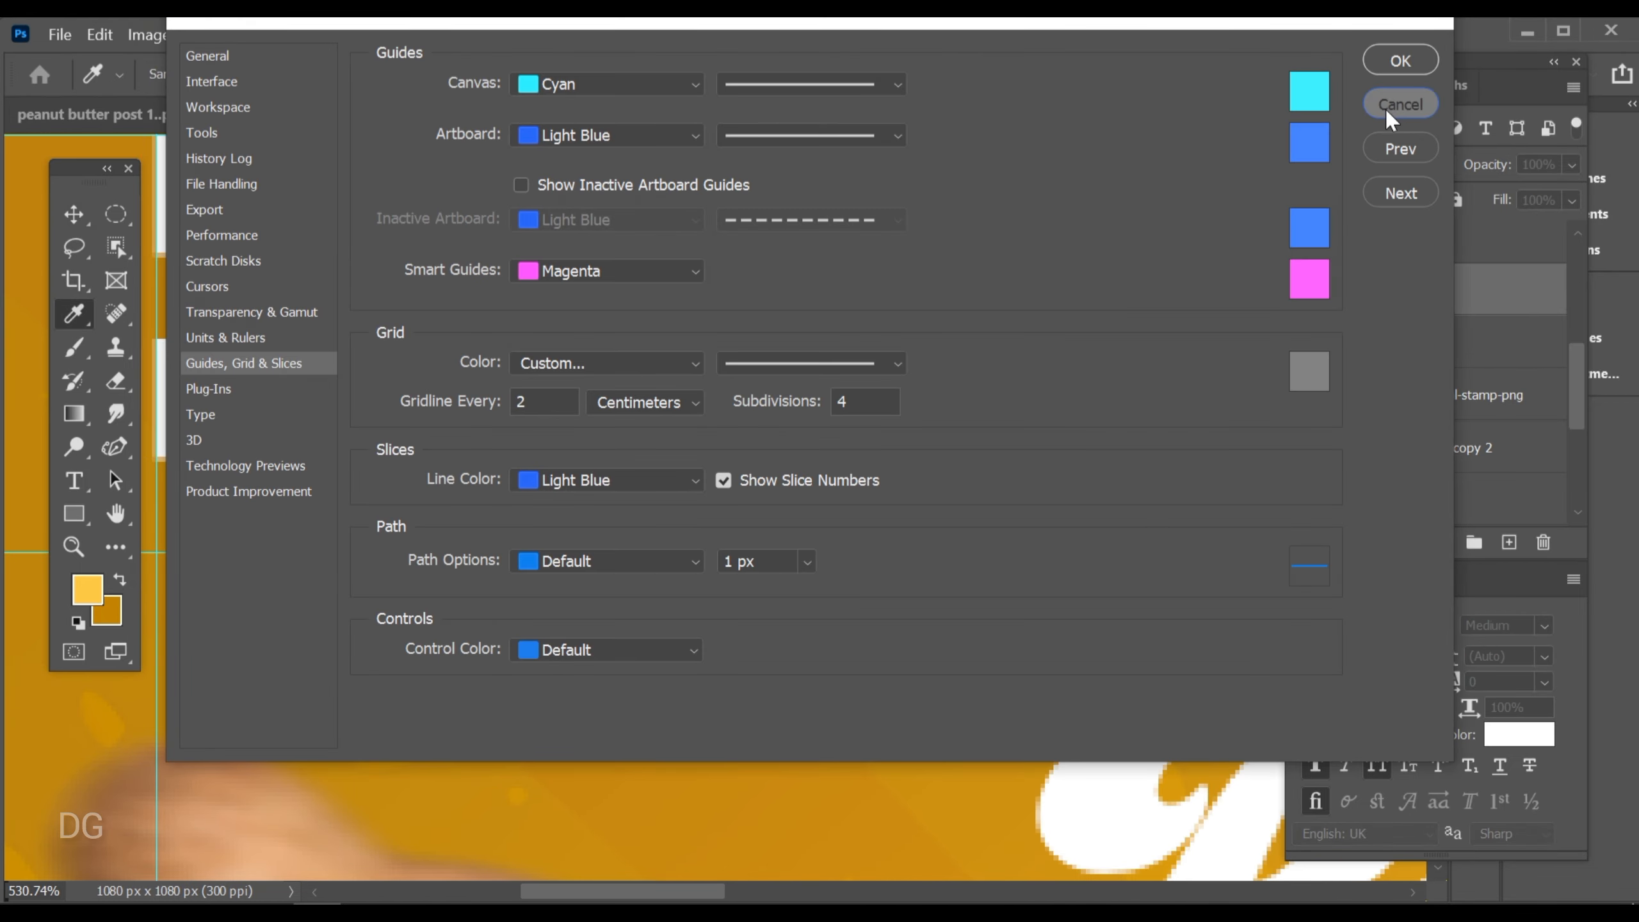
pyautogui.click(1394, 104)
pyautogui.moveTo(278, 483); pyautogui.dragTo(588, 438)
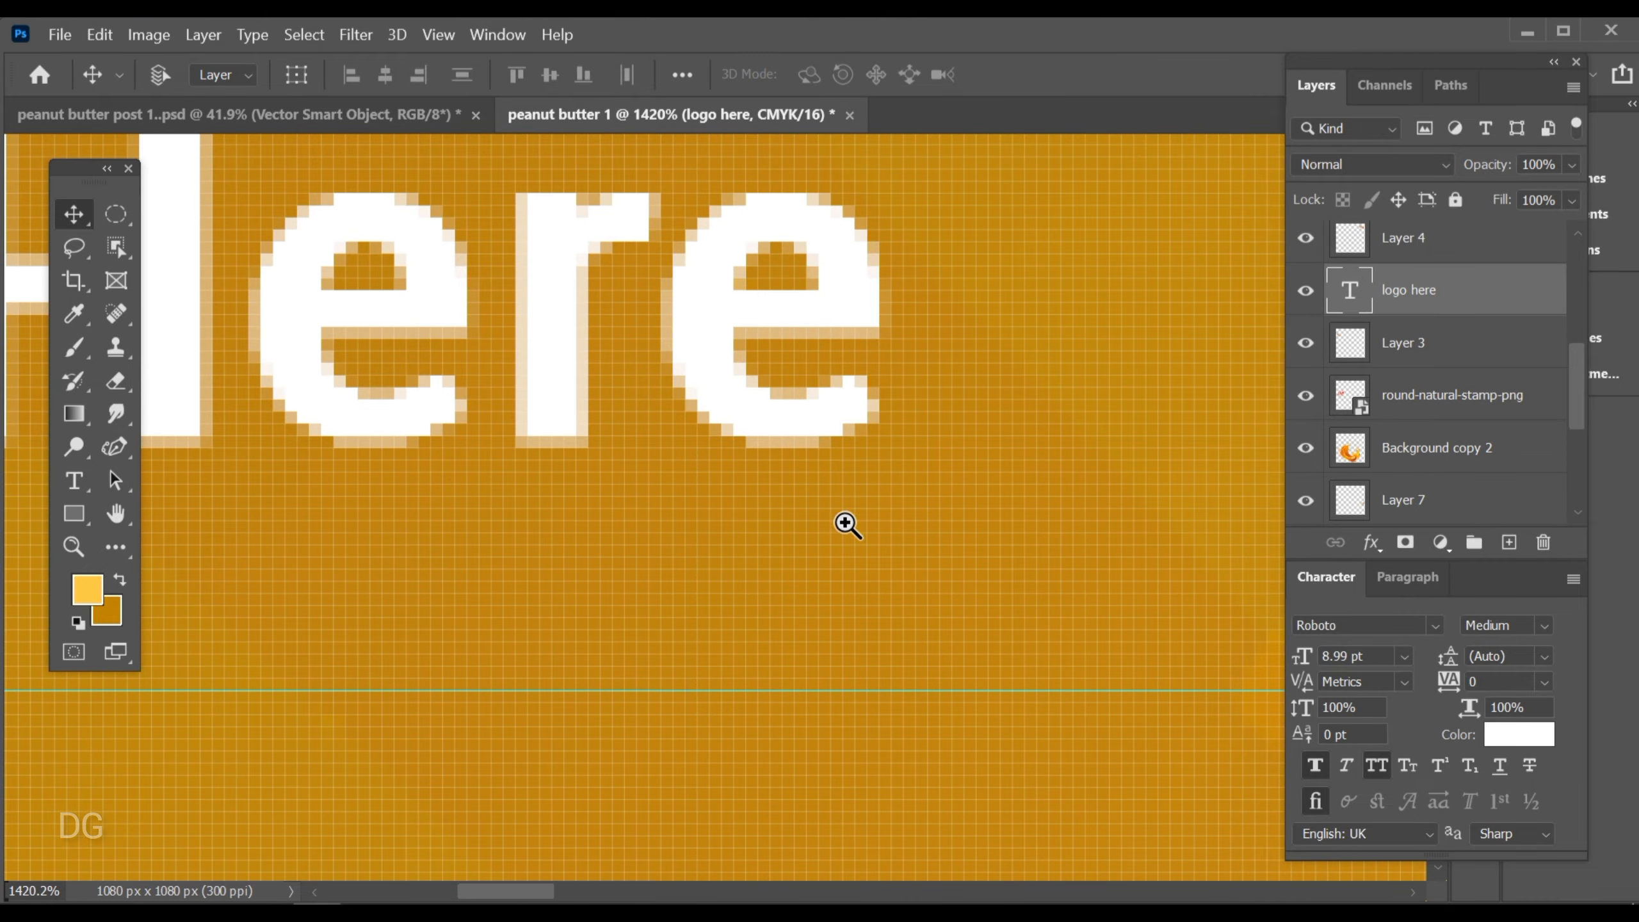
pyautogui.moveTo(845, 524); pyautogui.dragTo(674, 516)
pyautogui.moveTo(879, 546); pyautogui.dragTo(600, 517)
# Move the Peanut Butter title up slightly and check the layout with the guides hidden, then shown
pyautogui.keyDown('ctrl'); pyautogui.click(732, 601); pyautogui.keyUp('ctrl')
pyautogui.moveTo(732, 600); pyautogui.dragTo(527, 464)
pyautogui.hotkey('ctrl', '0')
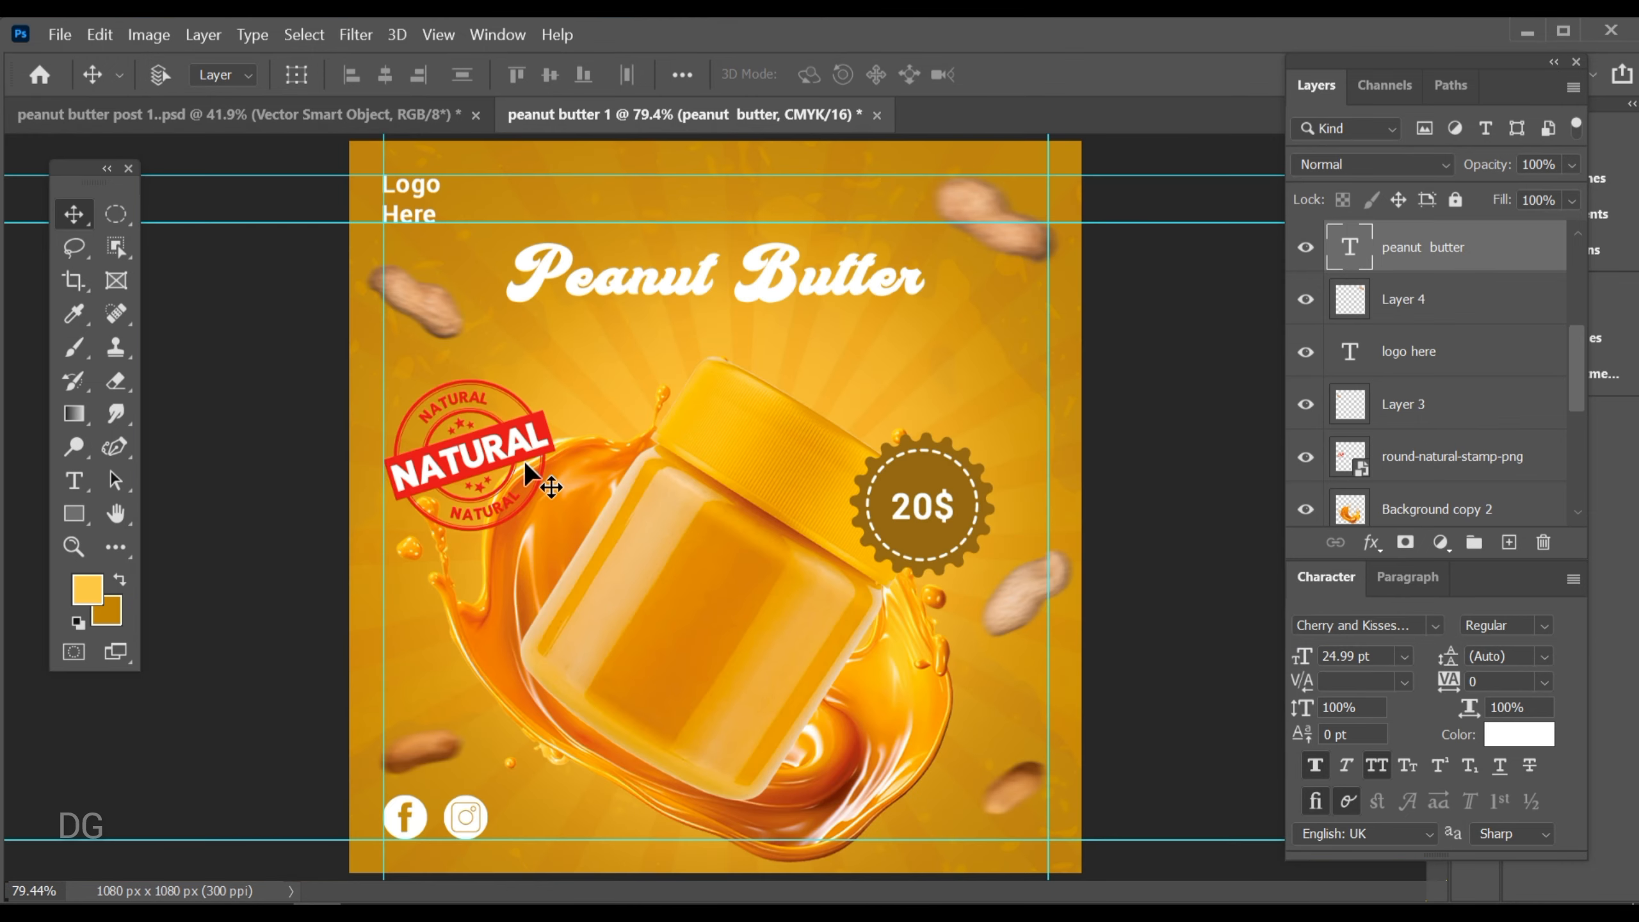
pyautogui.hotkey('ctrl', 'h')
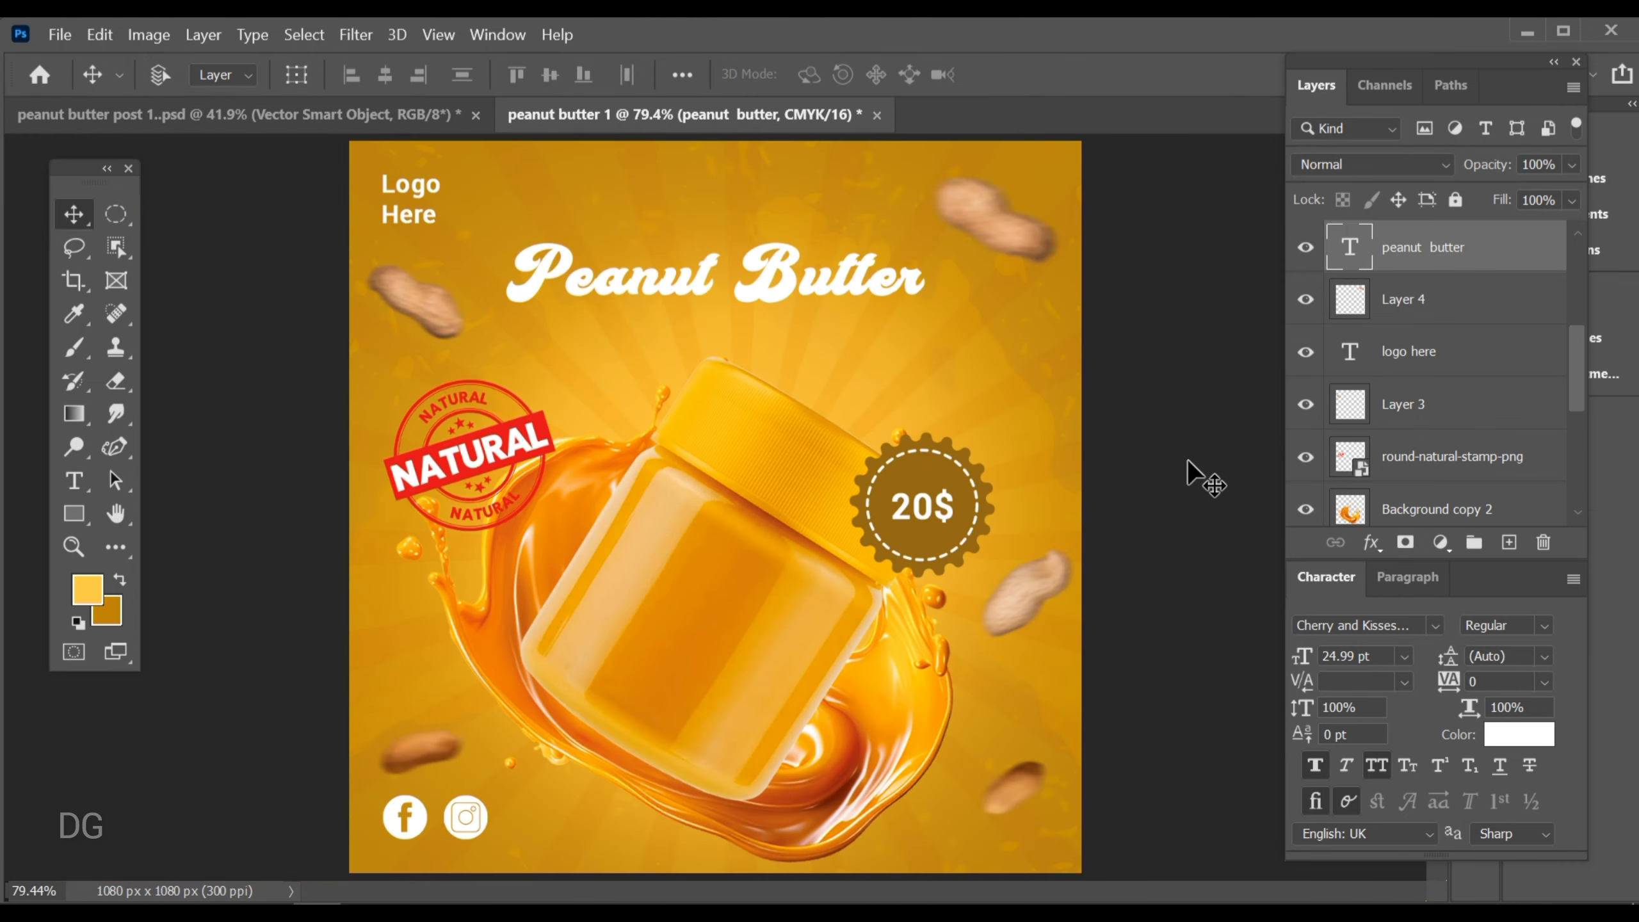
pyautogui.hotkey('ctrl', 'h')
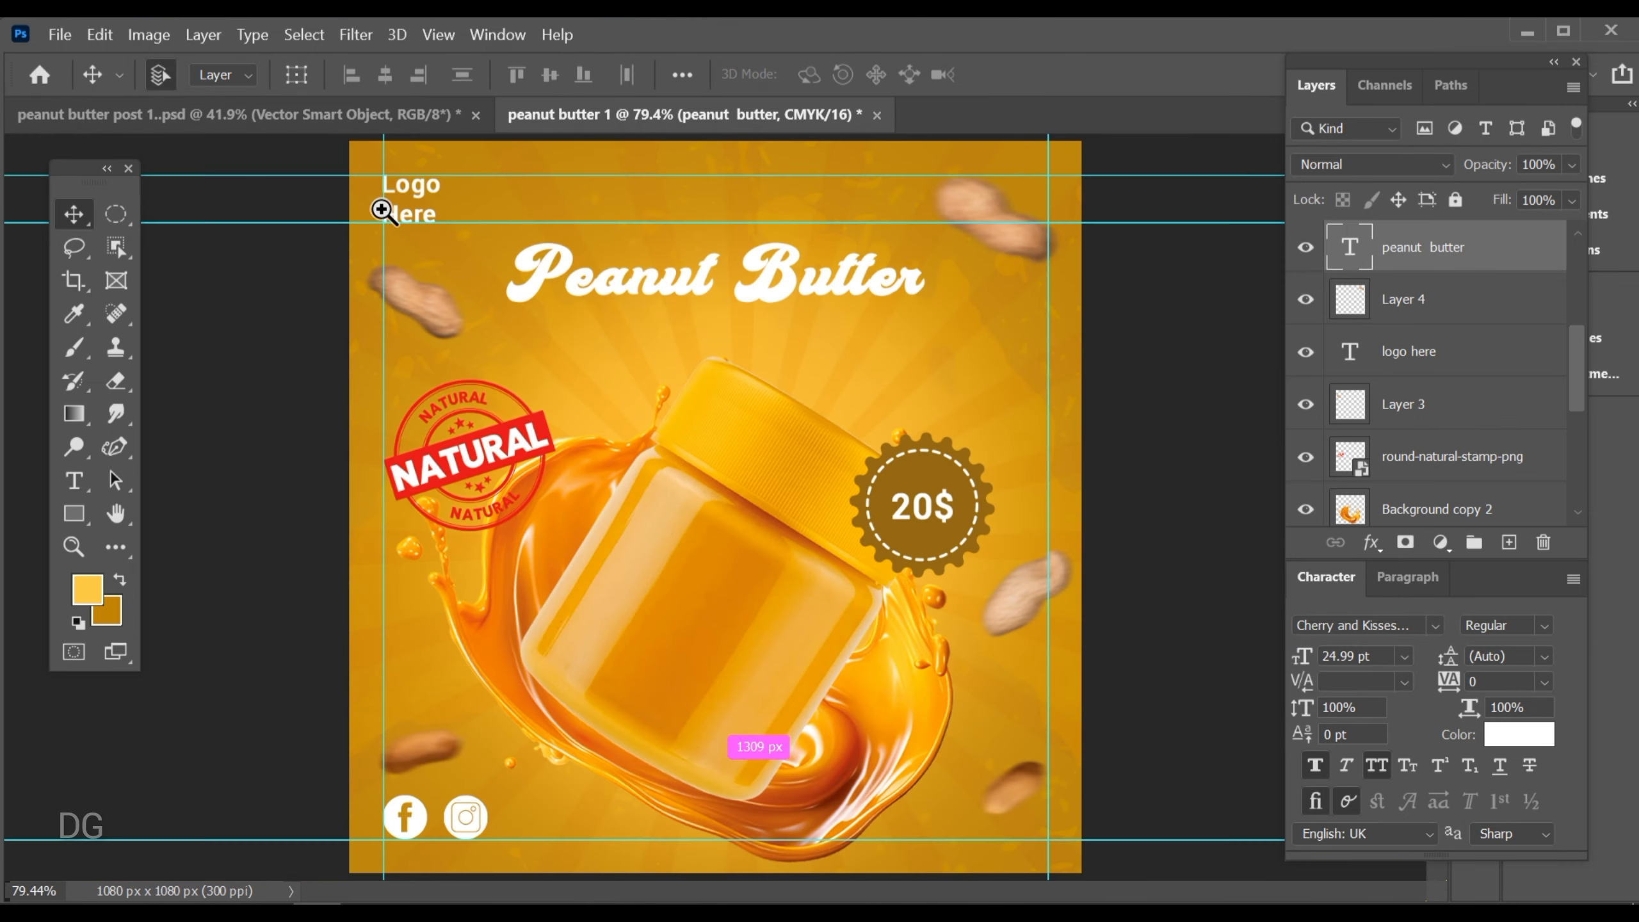
# Scale the NATURAL stamp to 3.68% and move it back against the left margin guide
pyautogui.scroll(1, 381, 209)
pyautogui.scroll(5, 382, 501)
pyautogui.click(619, 485)
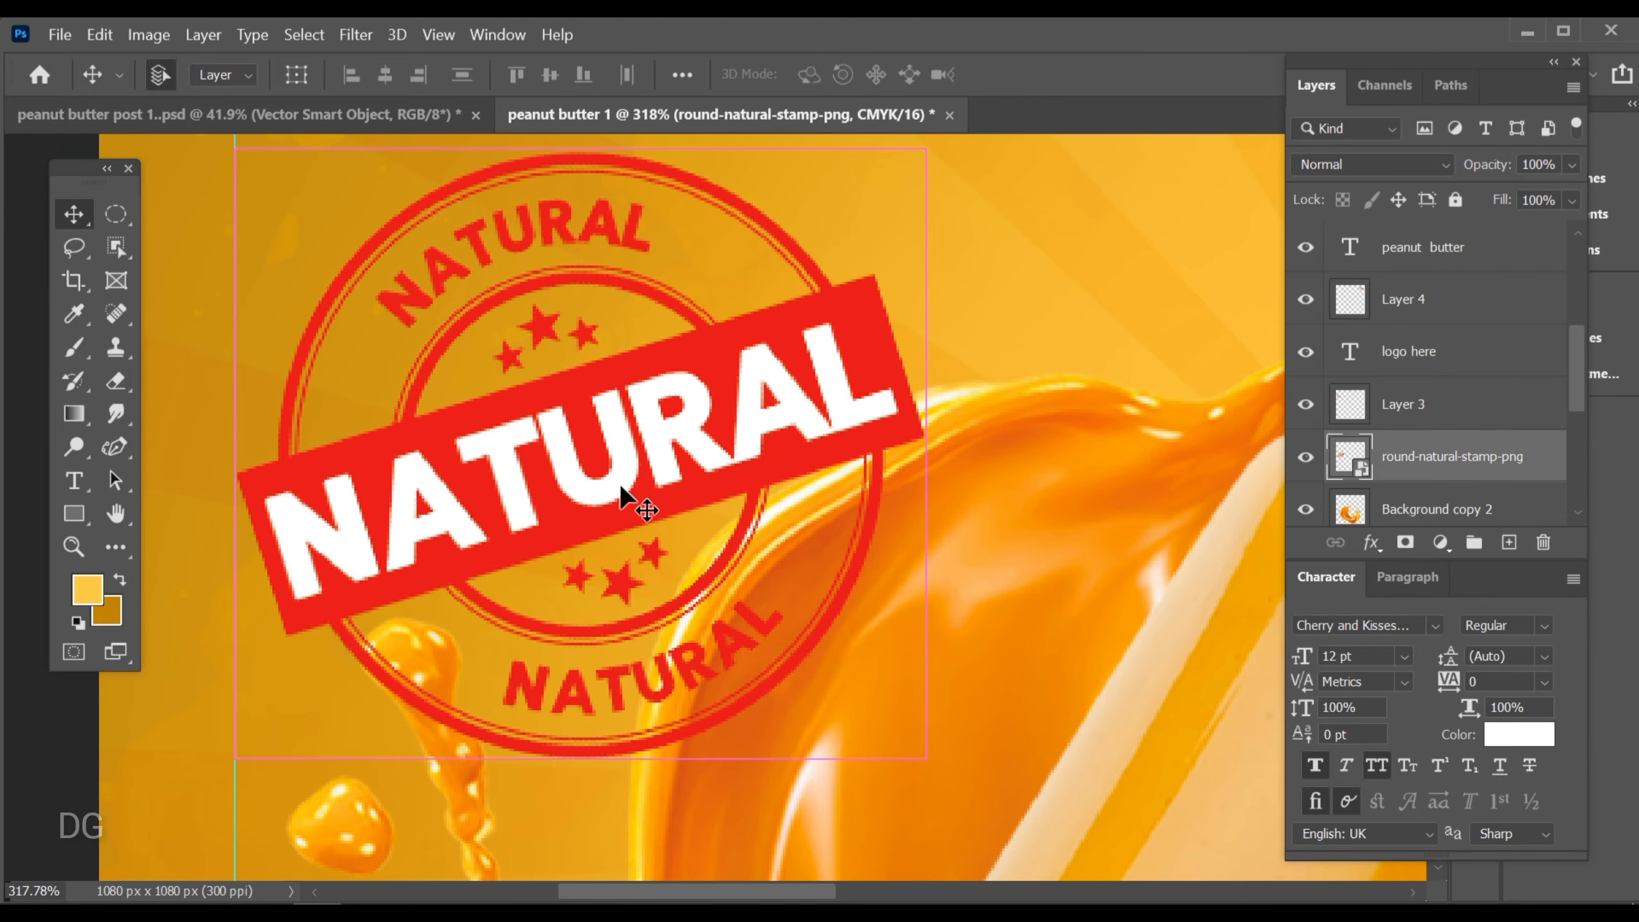
pyautogui.hotkey('ctrl', 't')
pyautogui.moveTo(1128, 285); pyautogui.dragTo(1024, 340)
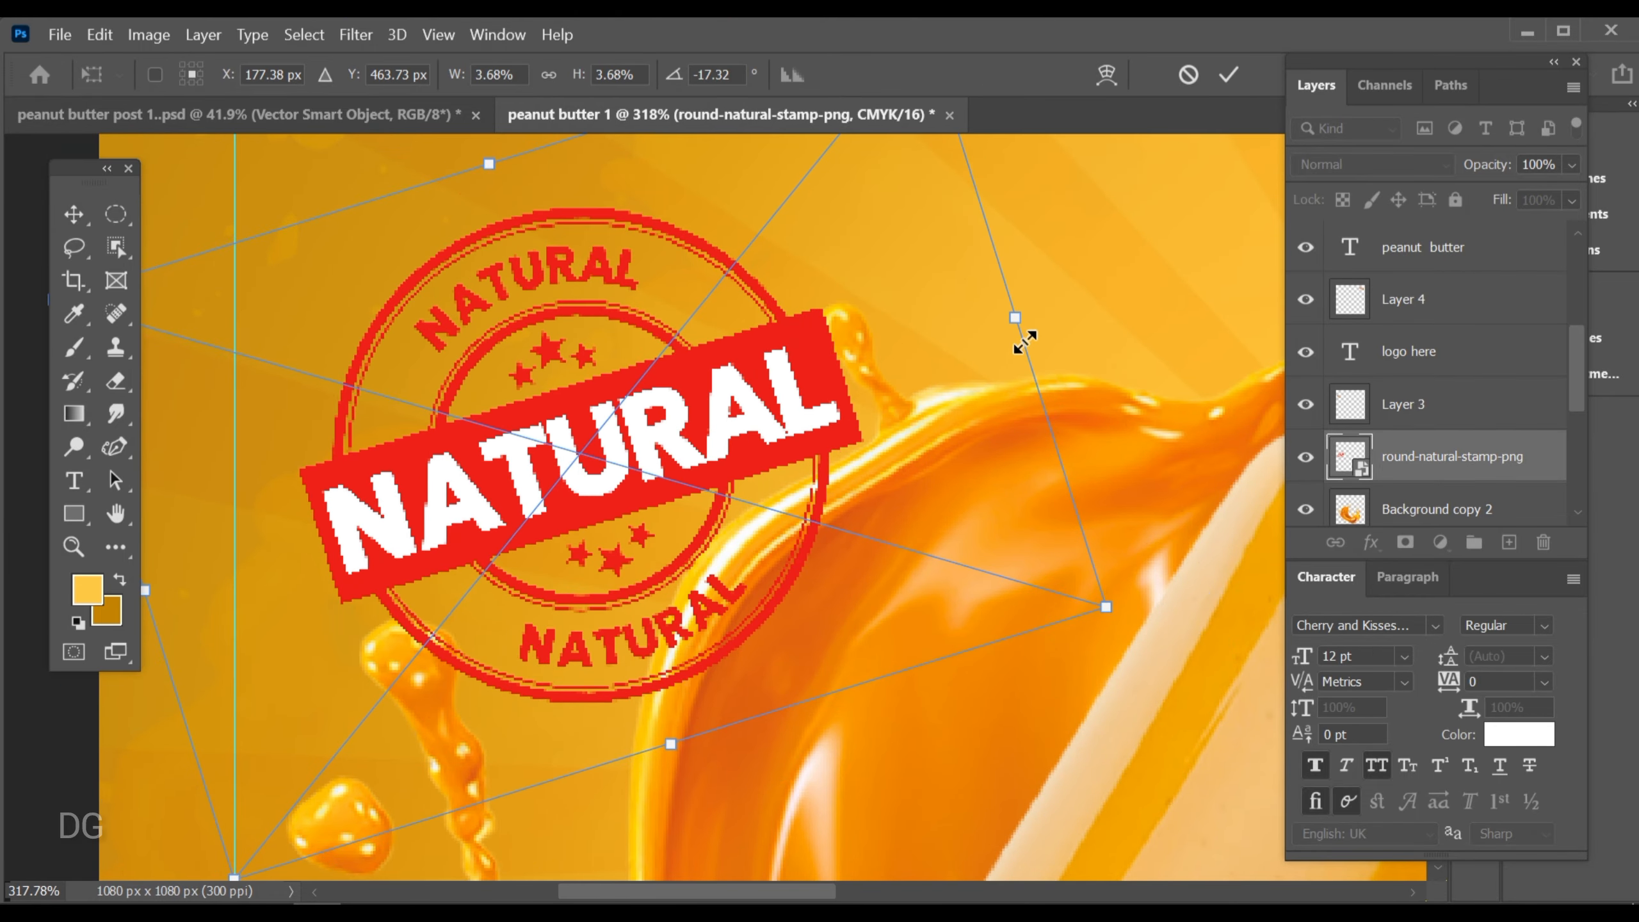
pyautogui.click(1228, 75)
pyautogui.moveTo(677, 435); pyautogui.dragTo(613, 419)
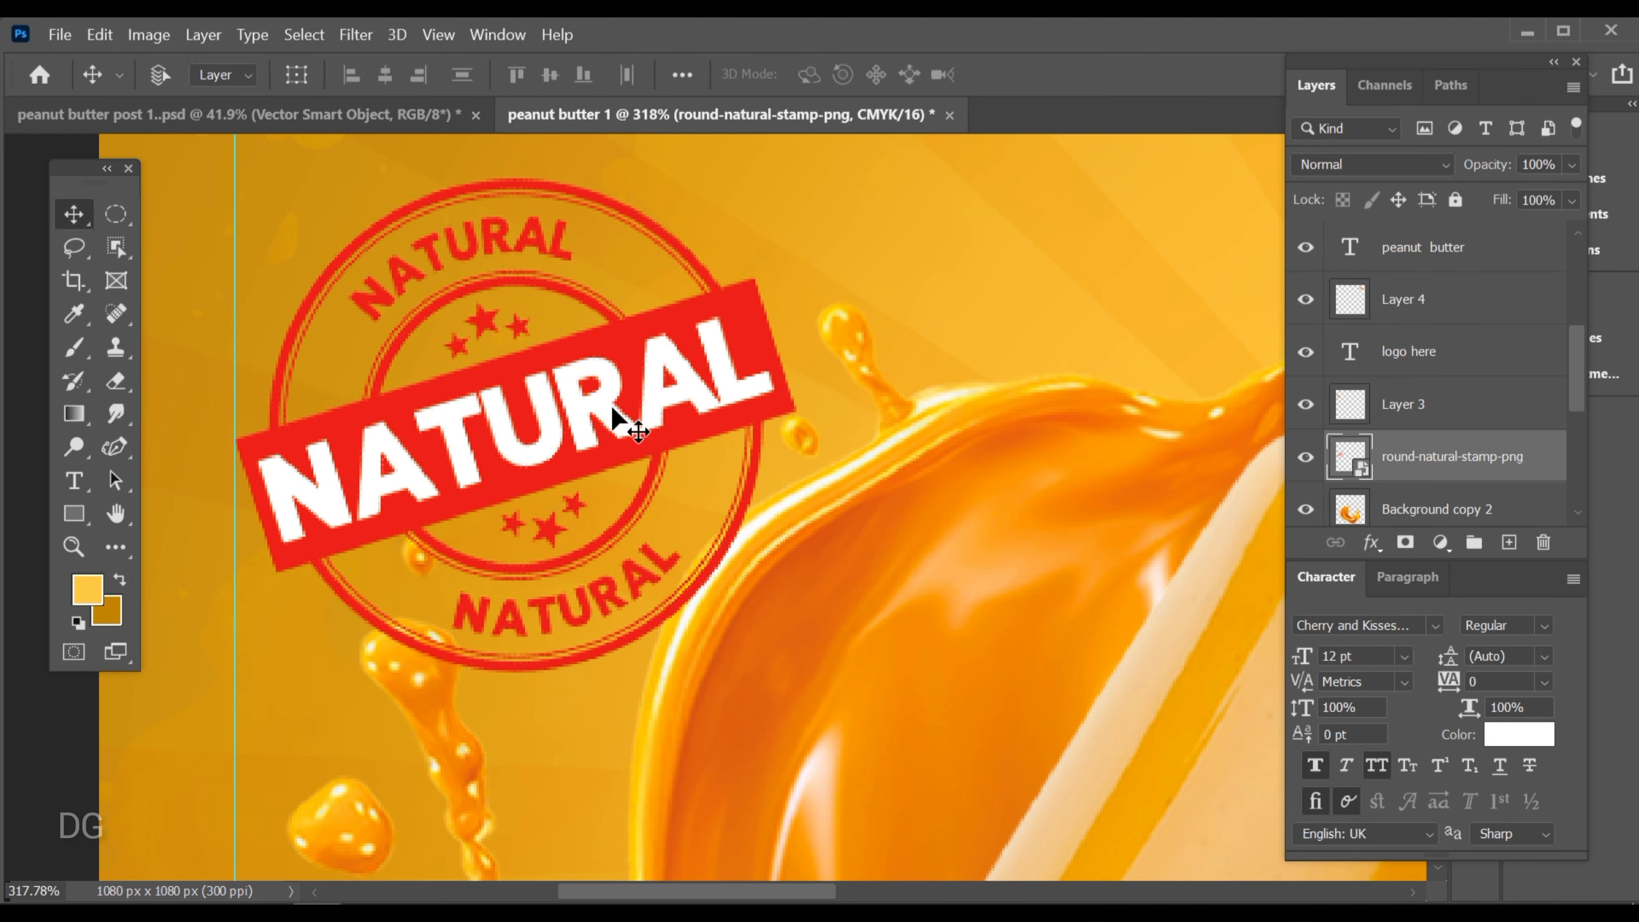
pyautogui.moveTo(688, 507); pyautogui.dragTo(878, 501)
pyautogui.scroll(-5, 768, 469)
pyautogui.scroll(-2, 878, 501)
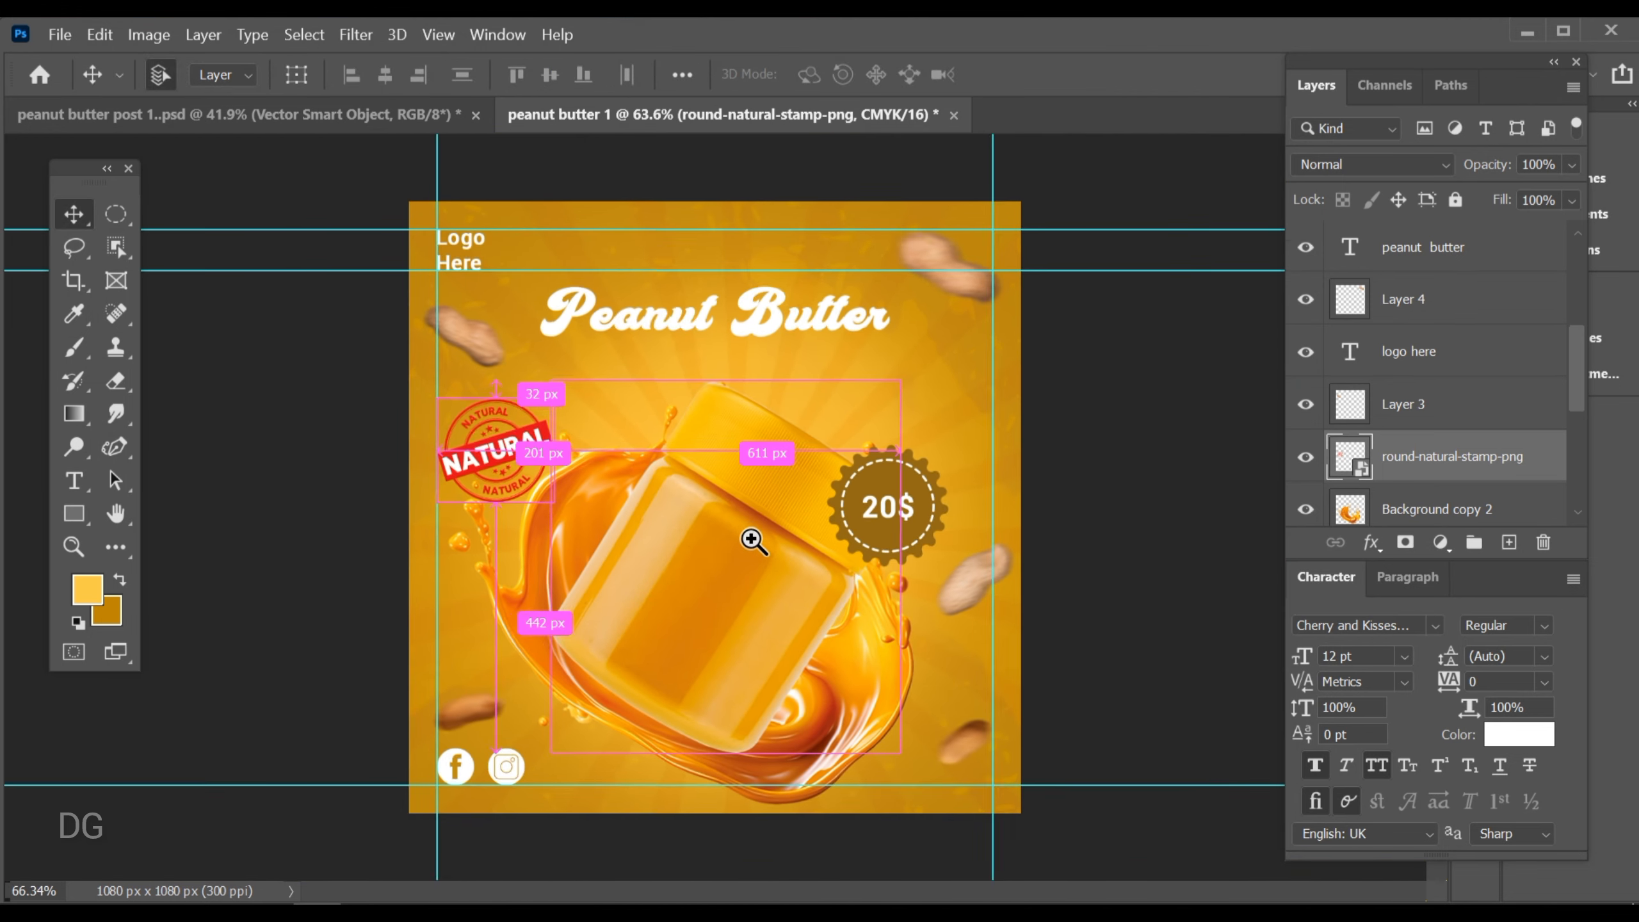
# Scale the 20$ badge group to 75.52%, set its rotation to 0.36° and move it slightly up
pyautogui.scroll(3, 919, 517)
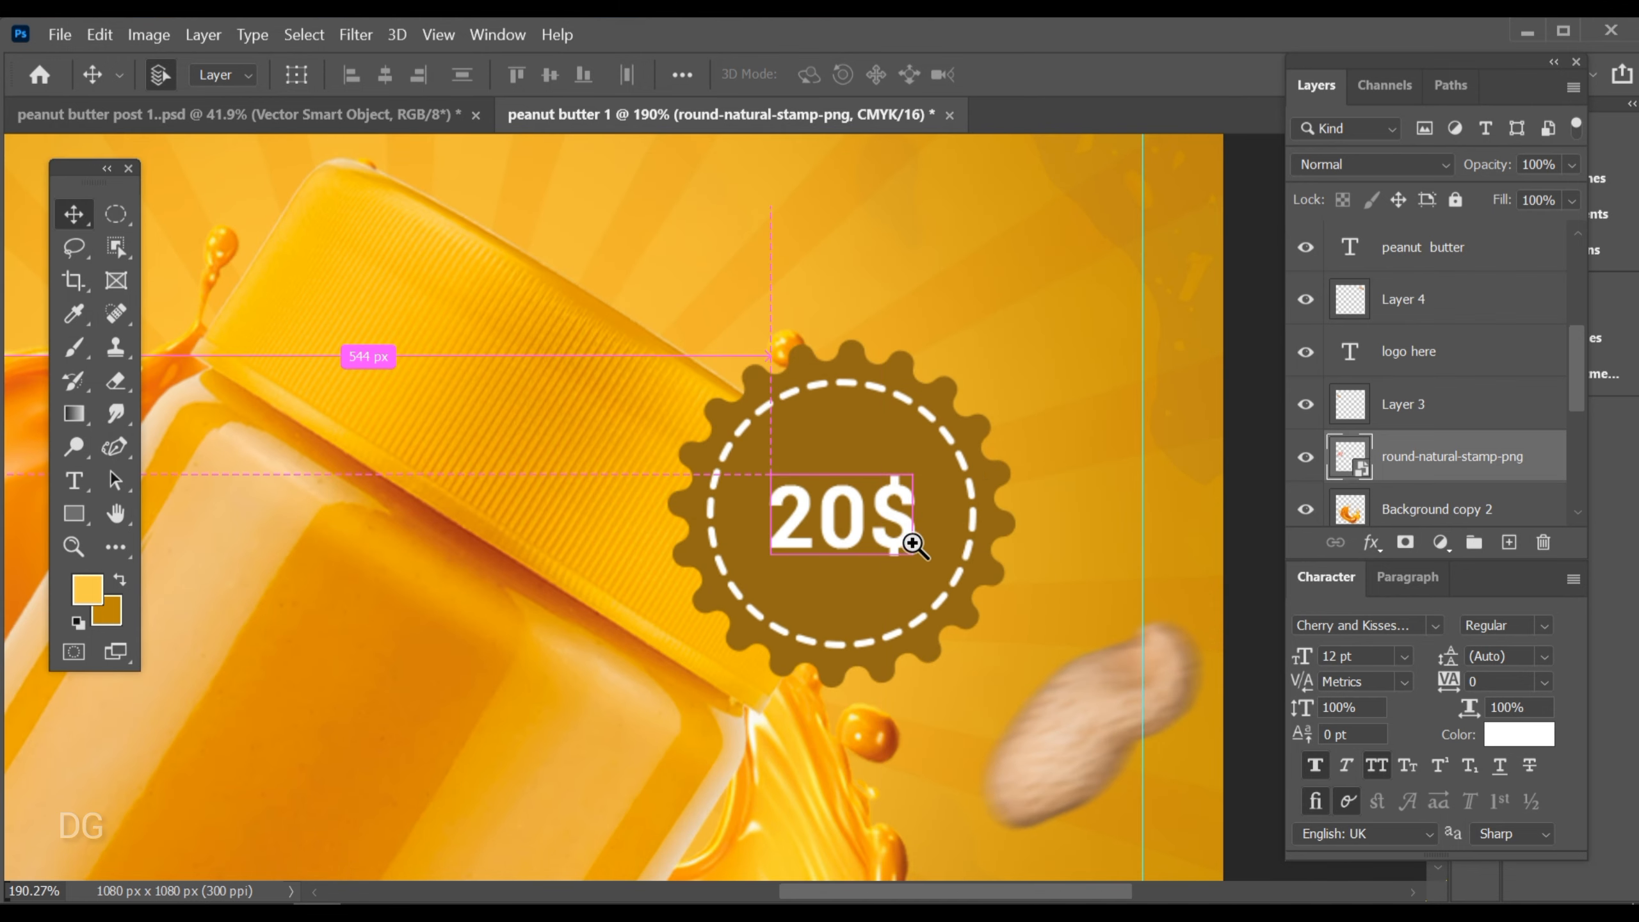
pyautogui.scroll(3, 907, 541)
pyautogui.scroll(5, 1439, 426)
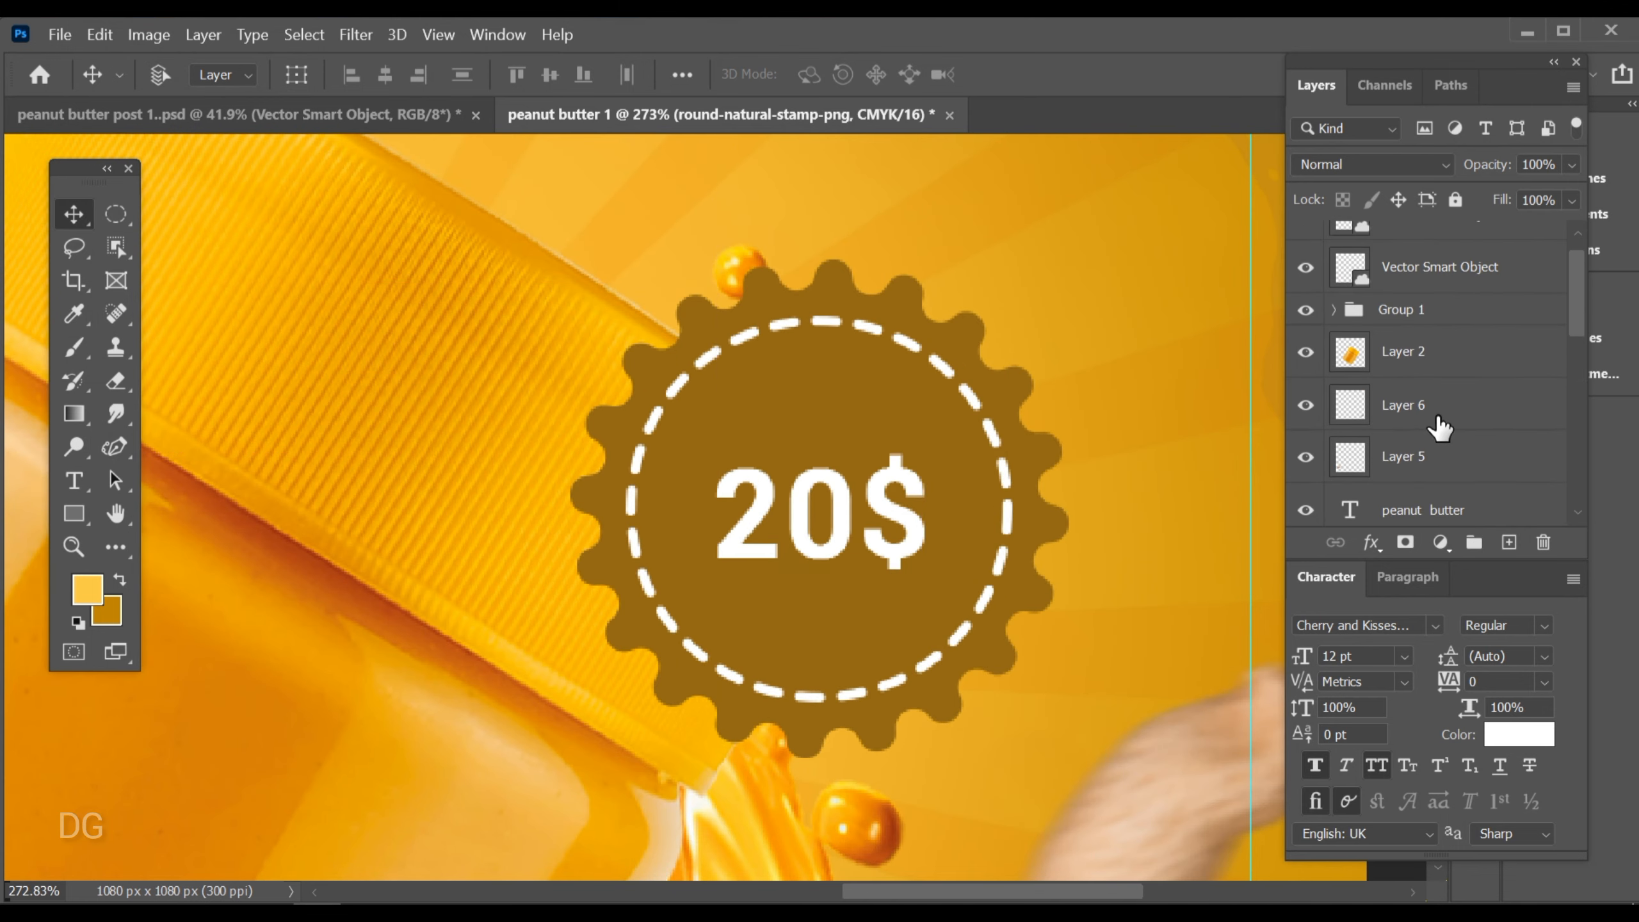
pyautogui.click(1449, 349)
pyautogui.hotkey('ctrl', 't')
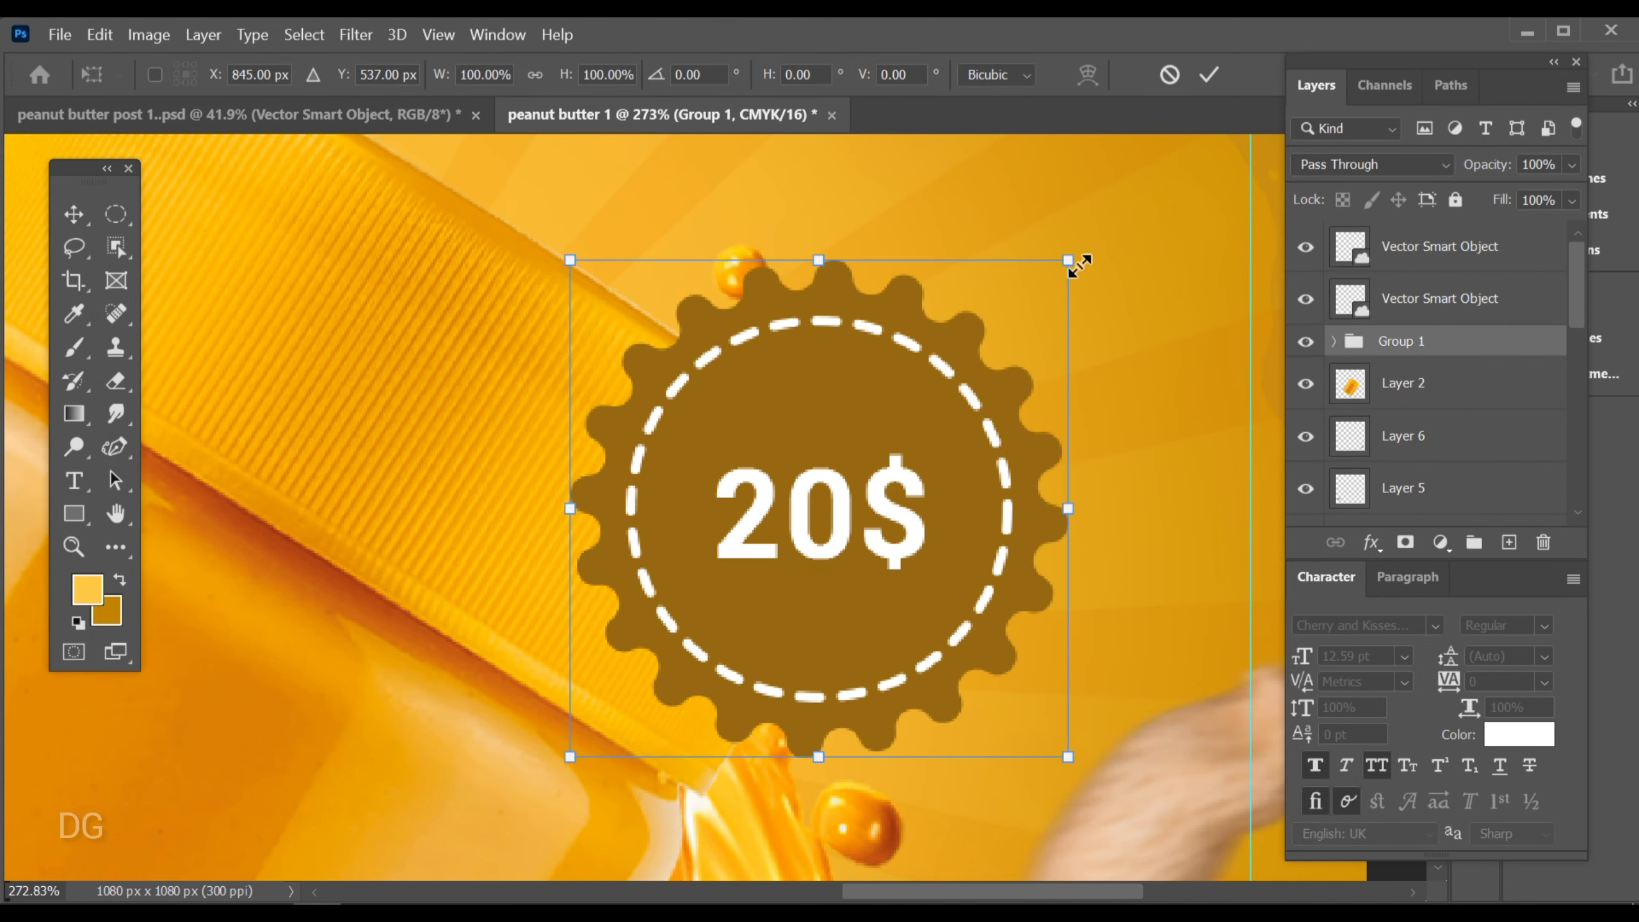
pyautogui.moveTo(1065, 264); pyautogui.dragTo(1014, 316)
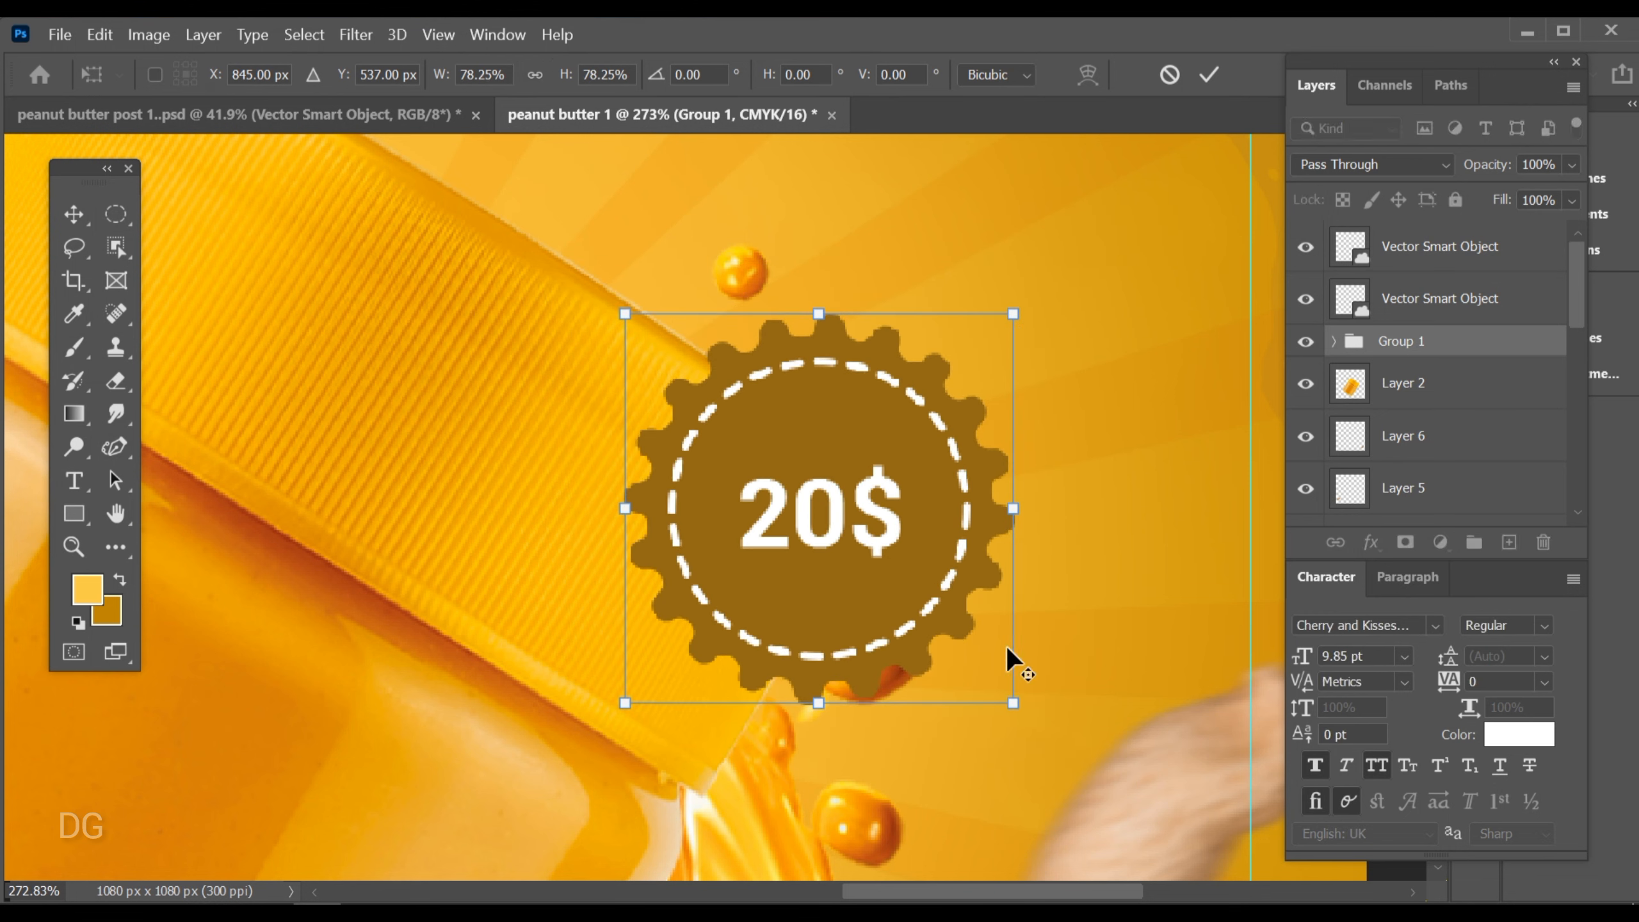
pyautogui.moveTo(1031, 727); pyautogui.dragTo(1039, 724)
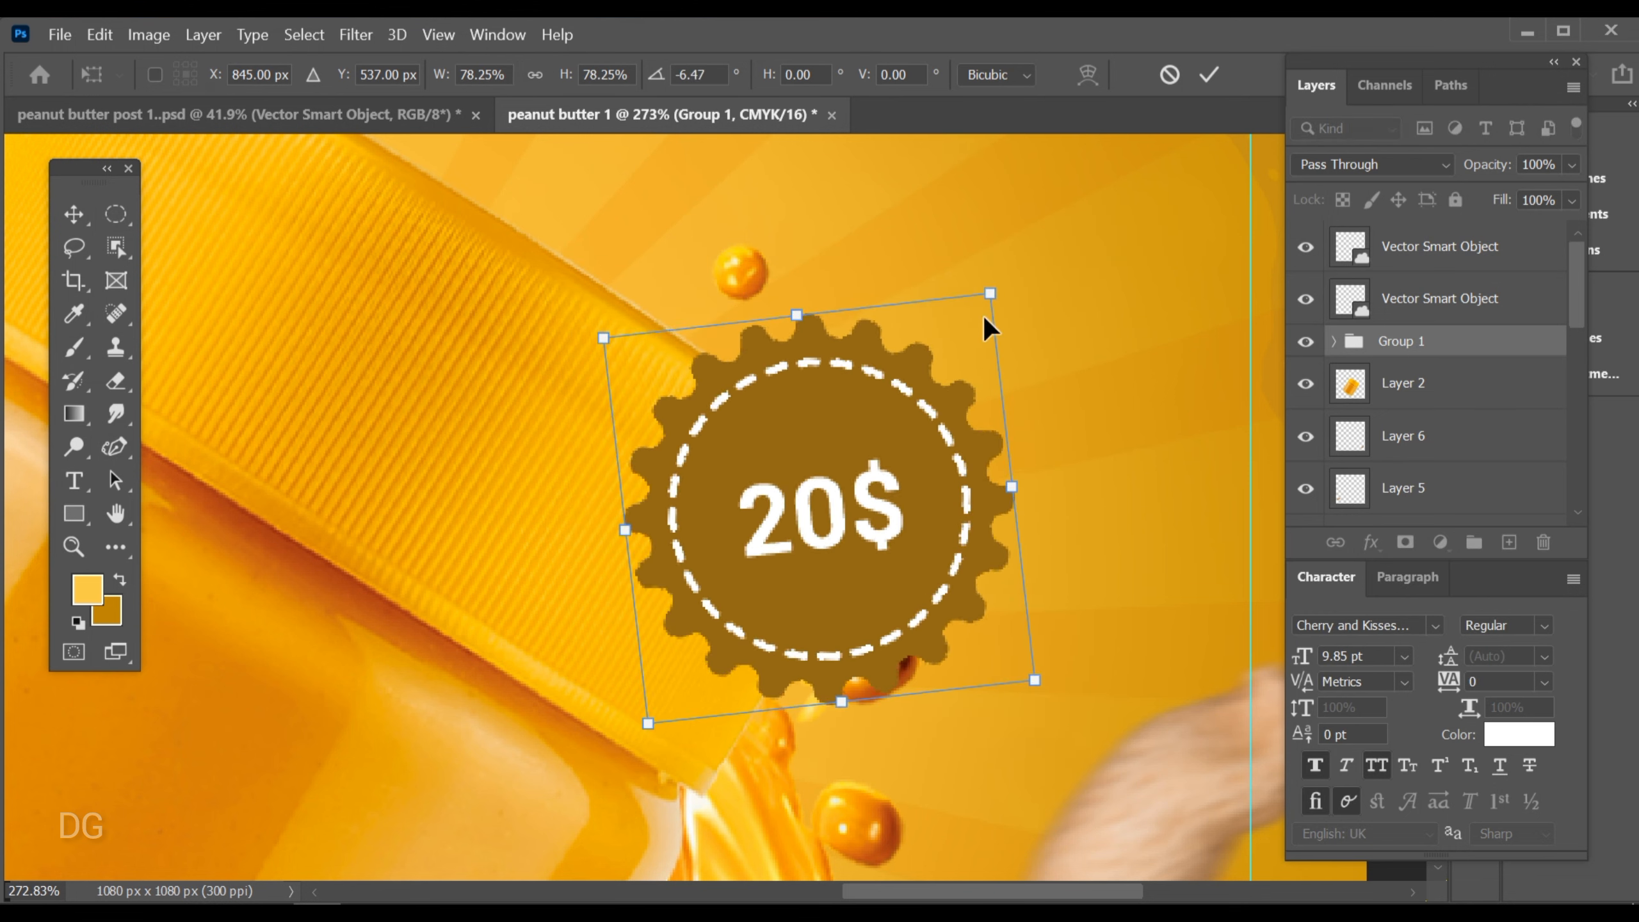
pyautogui.moveTo(1011, 281); pyautogui.dragTo(1007, 322)
pyautogui.moveTo(885, 443); pyautogui.dragTo(882, 406)
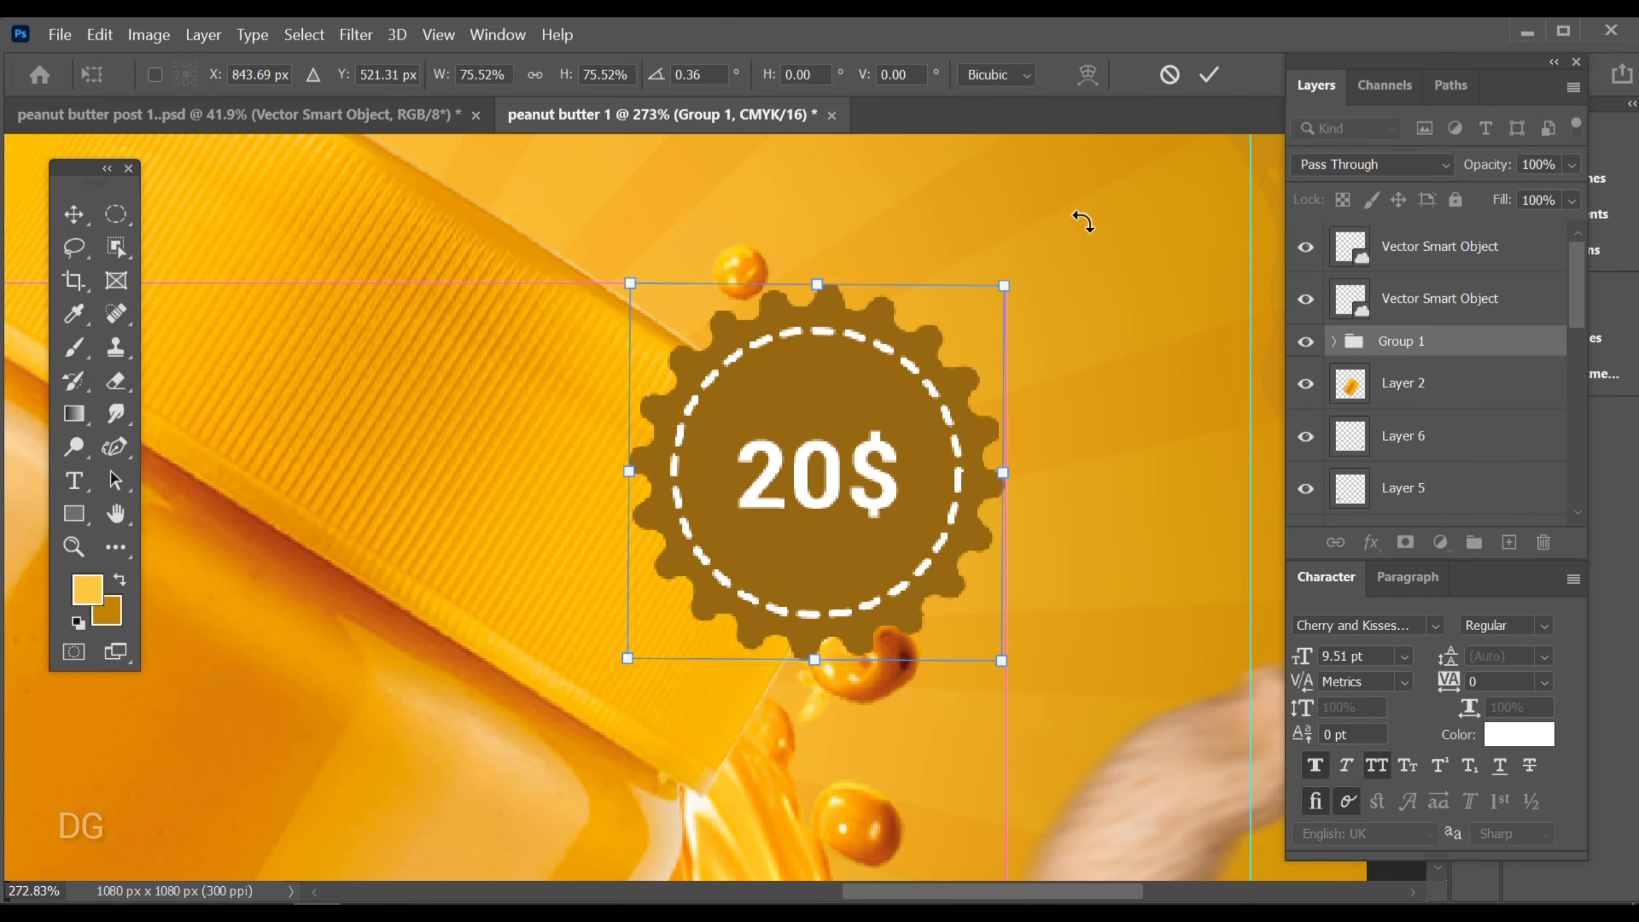
pyautogui.click(1209, 76)
pyautogui.hotkey('ctrl', '0')
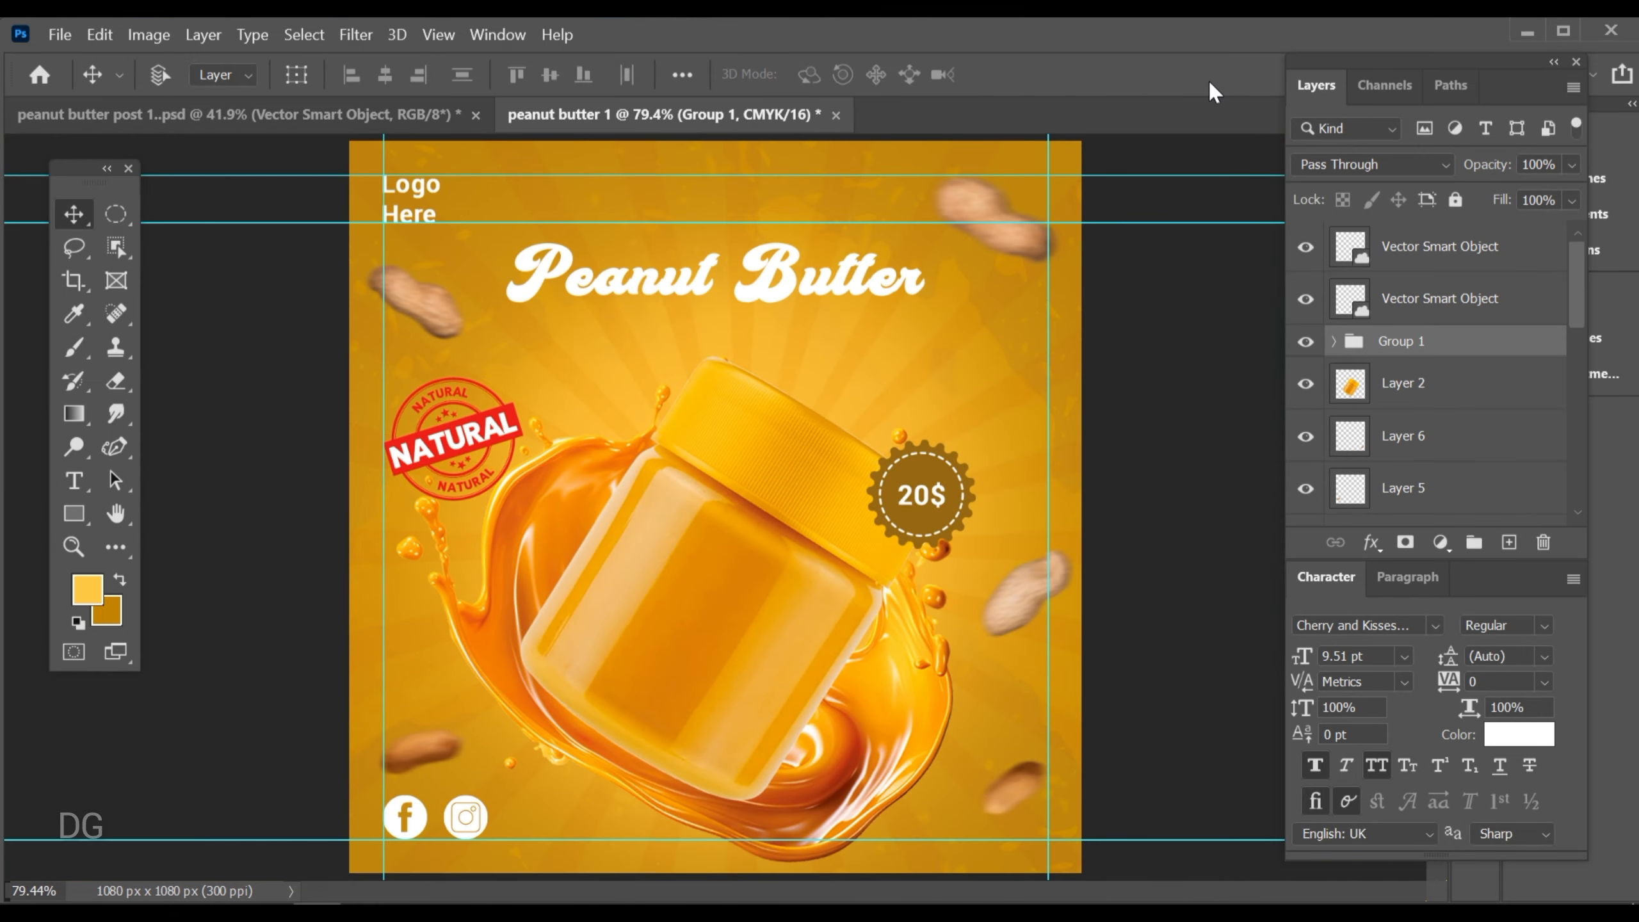
# Select both the Facebook and Instagram icons and scale them down slightly together
pyautogui.scroll(8, 437, 811)
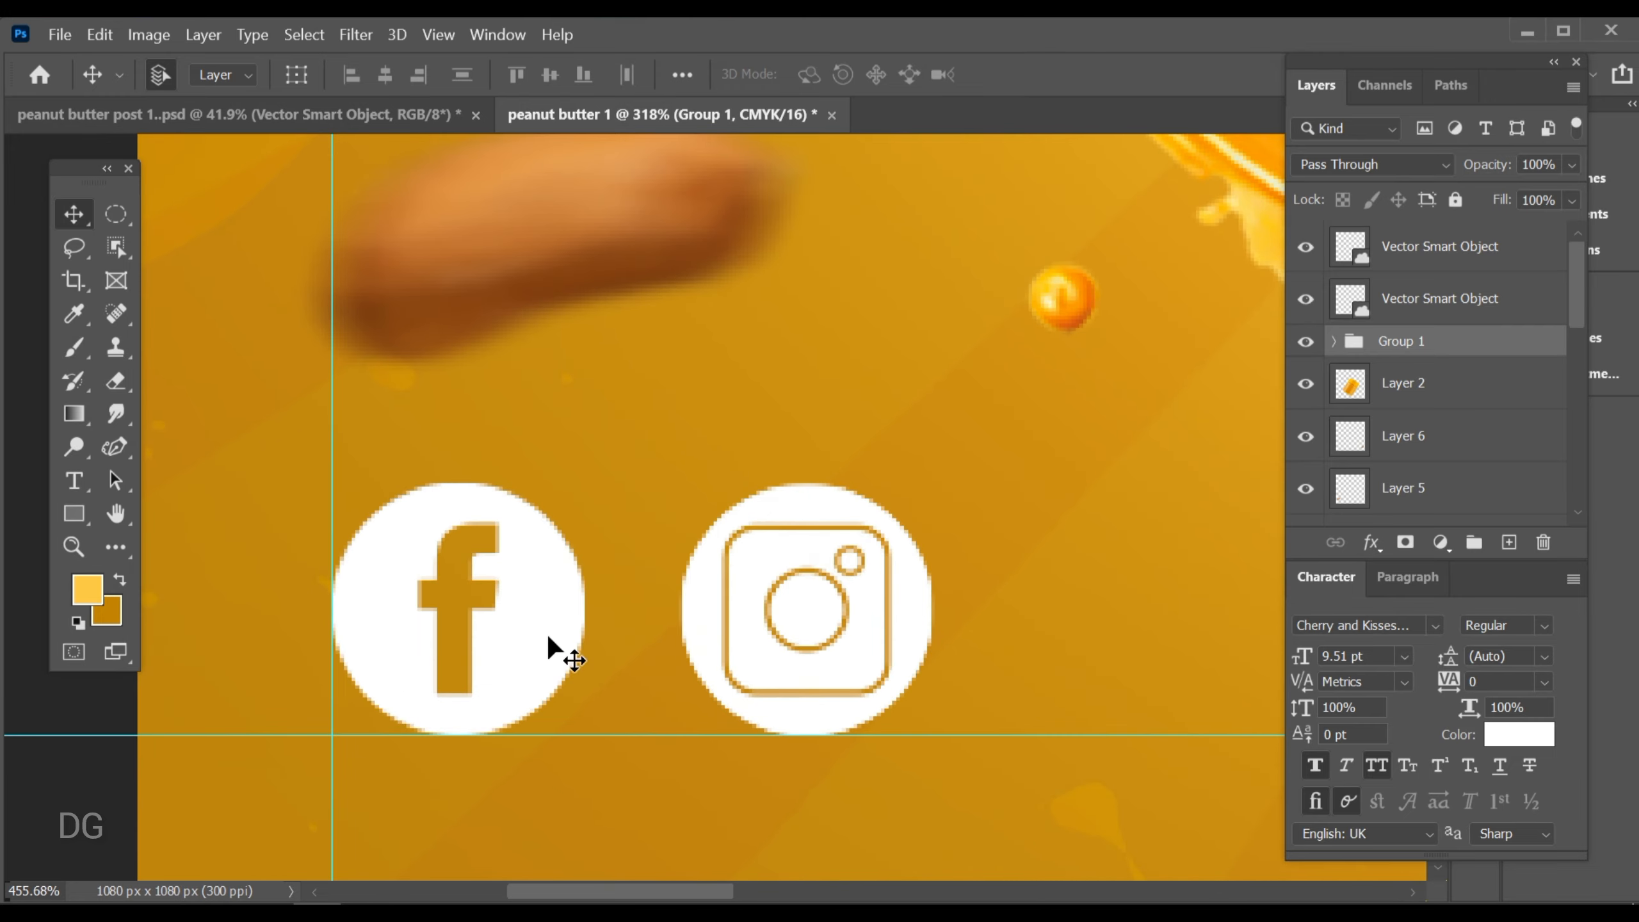
pyautogui.click(548, 645)
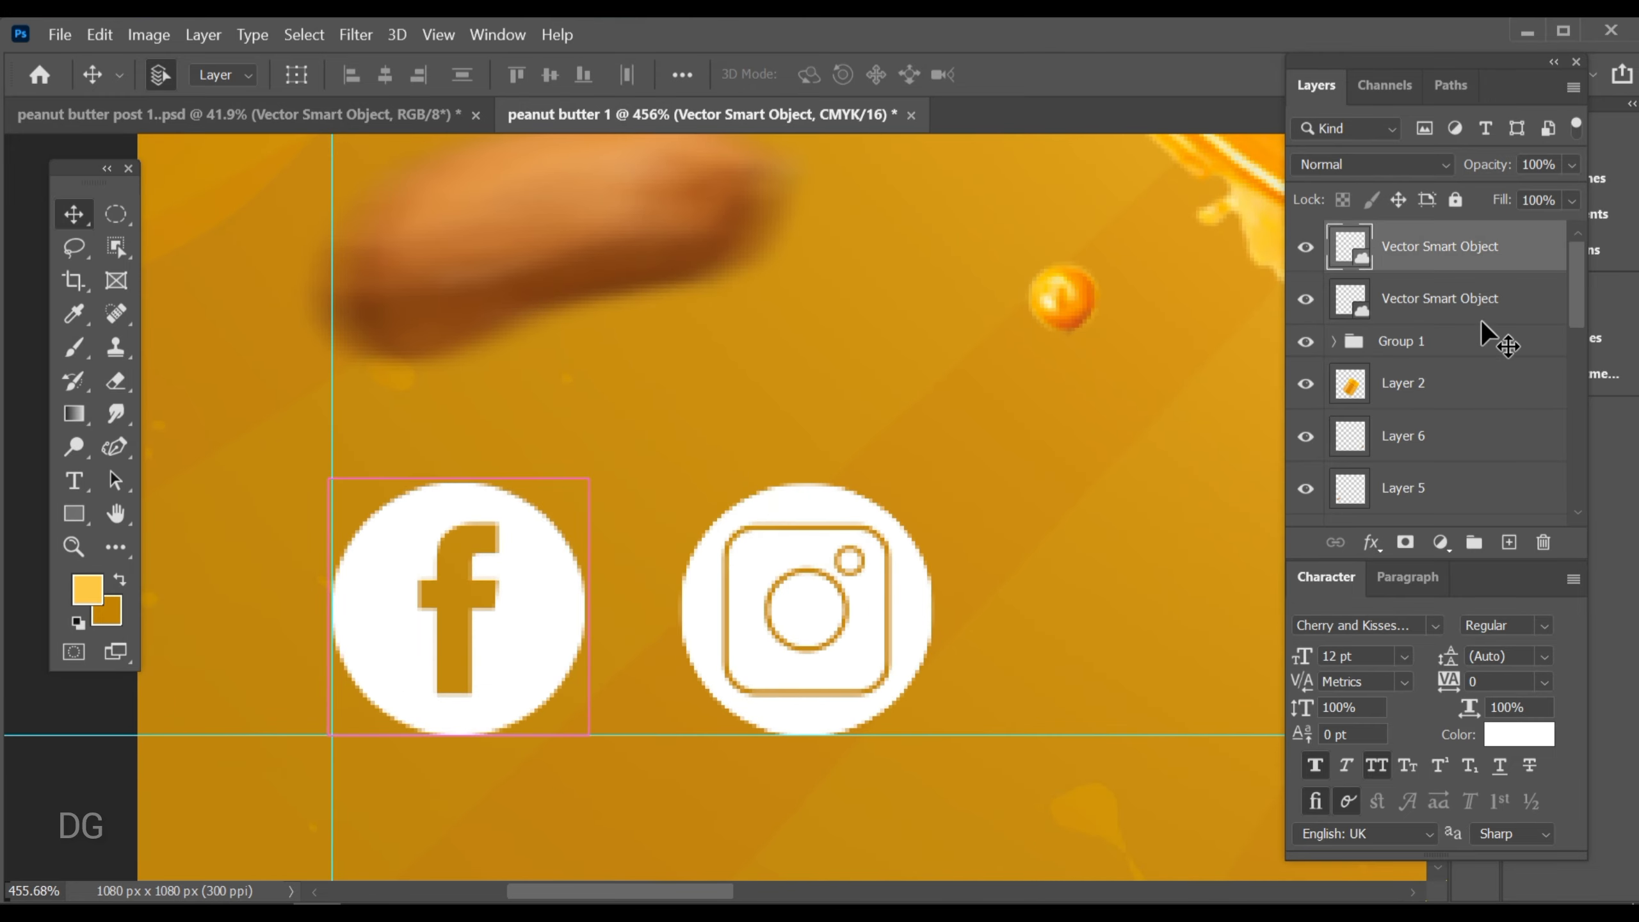
pyautogui.keyDown('shift'); pyautogui.click(1487, 314); pyautogui.keyUp('shift')
pyautogui.hotkey('ctrl', 't')
pyautogui.scroll(1, 748, 584)
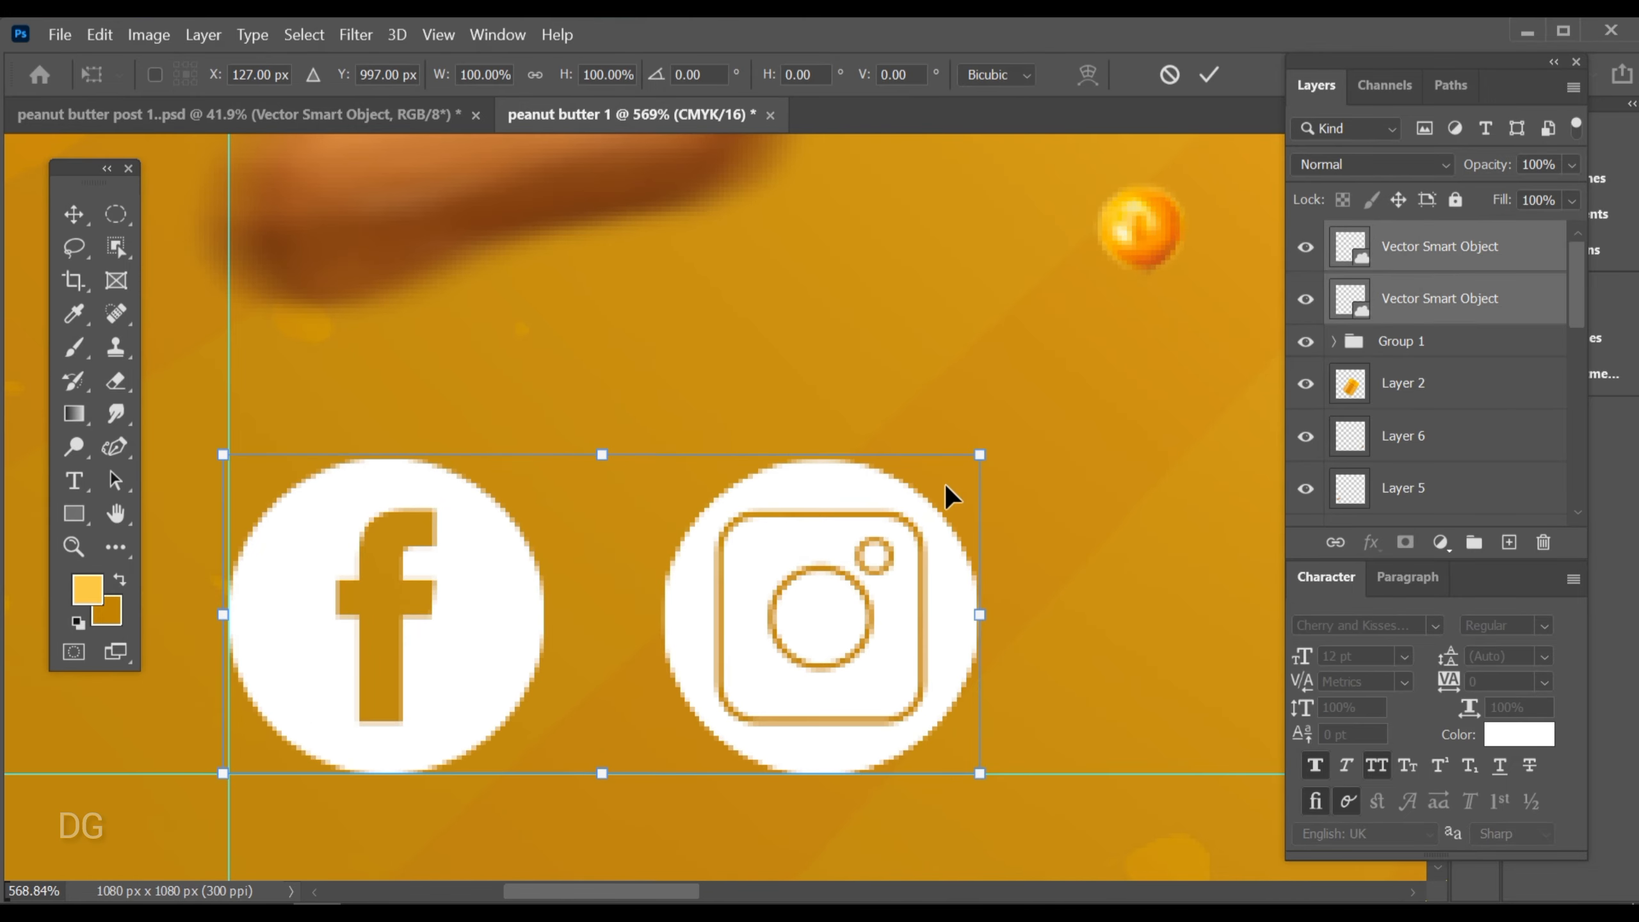
pyautogui.moveTo(982, 448); pyautogui.dragTo(945, 469)
pyautogui.click(1209, 74)
# Nudge the two social icons to meet the left and bottom margin guides, and hide the guides
pyautogui.scroll(3, 768, 556)
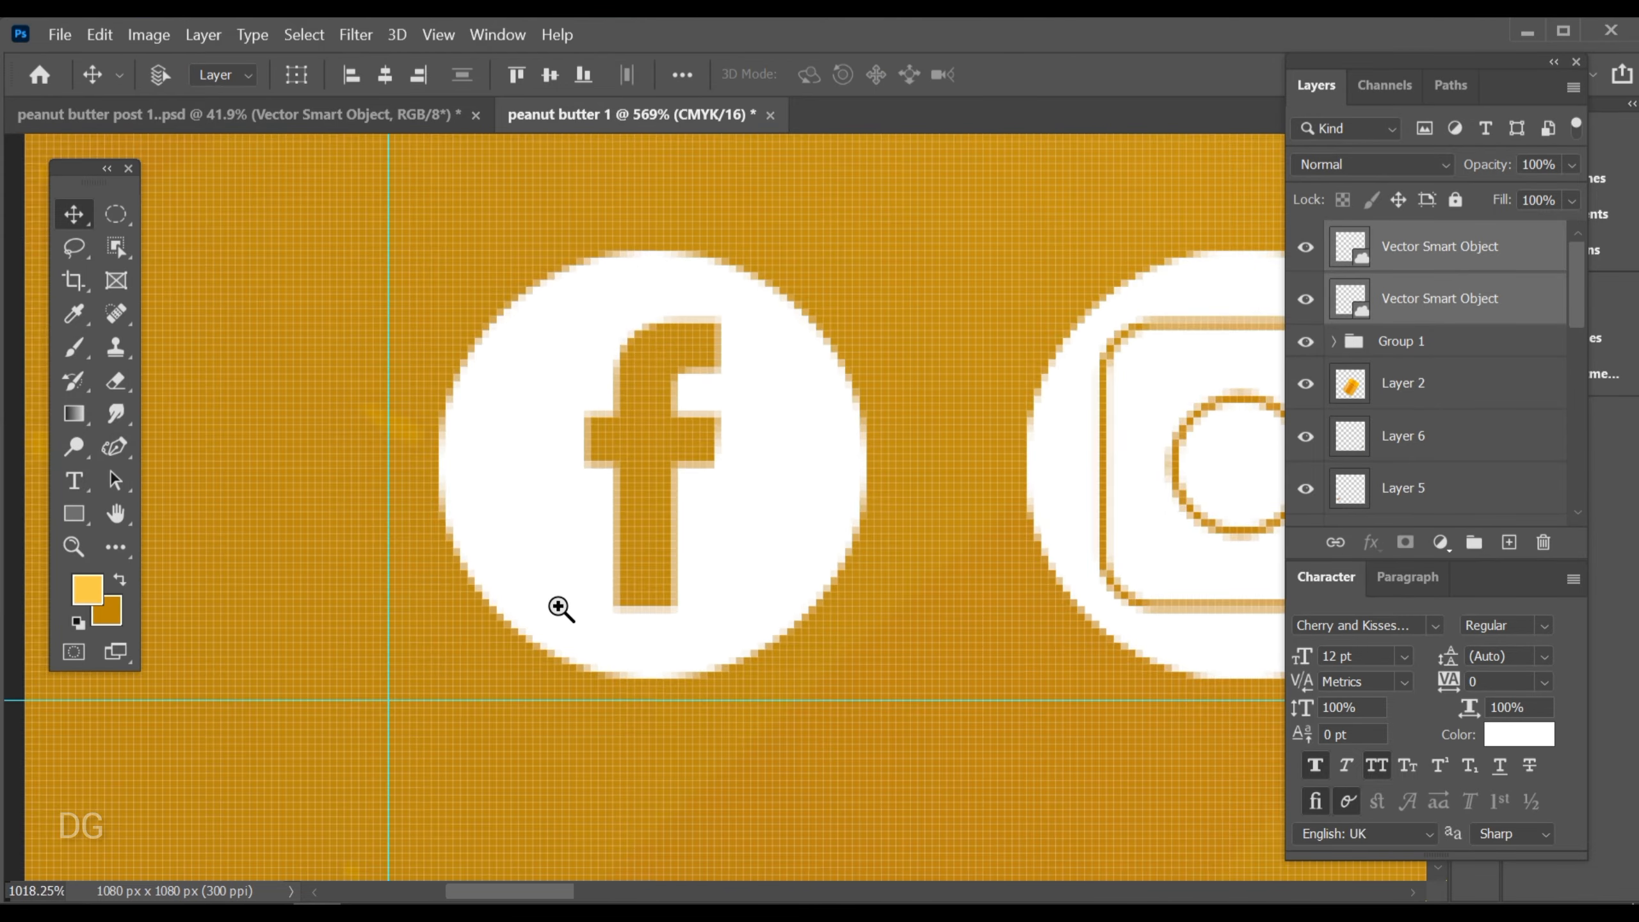
pyautogui.press('Left')
pyautogui.press('Left')
pyautogui.press('Left')
pyautogui.press('Left')
pyautogui.press('Left')
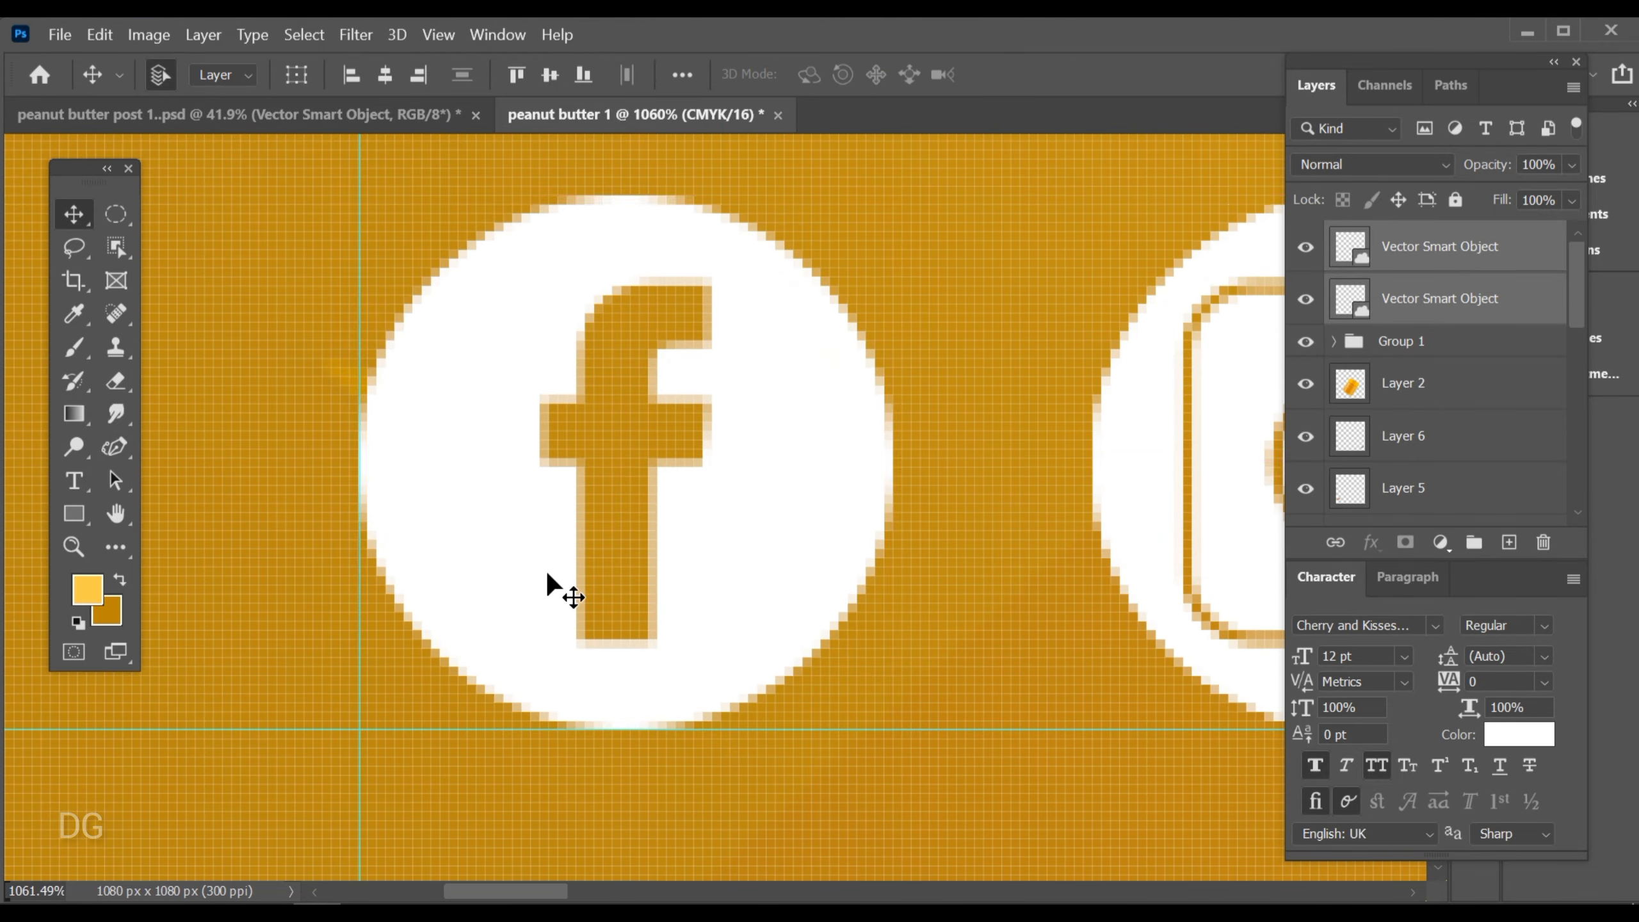
pyautogui.hotkey('ctrl', '0')
pyautogui.hotkey('ctrl', 'h')
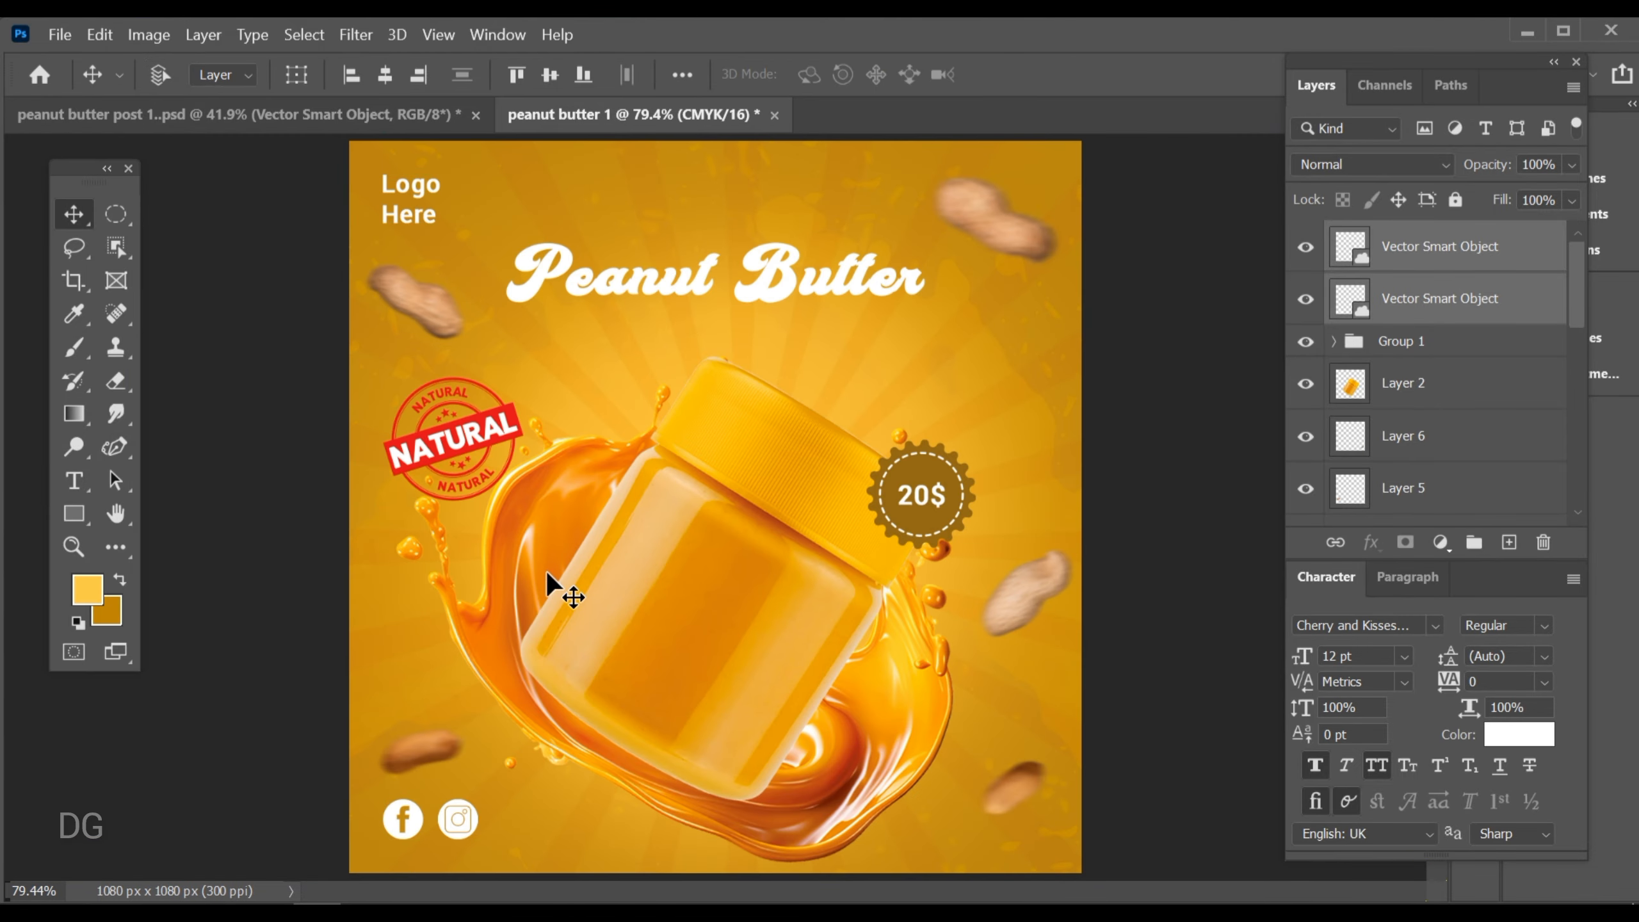